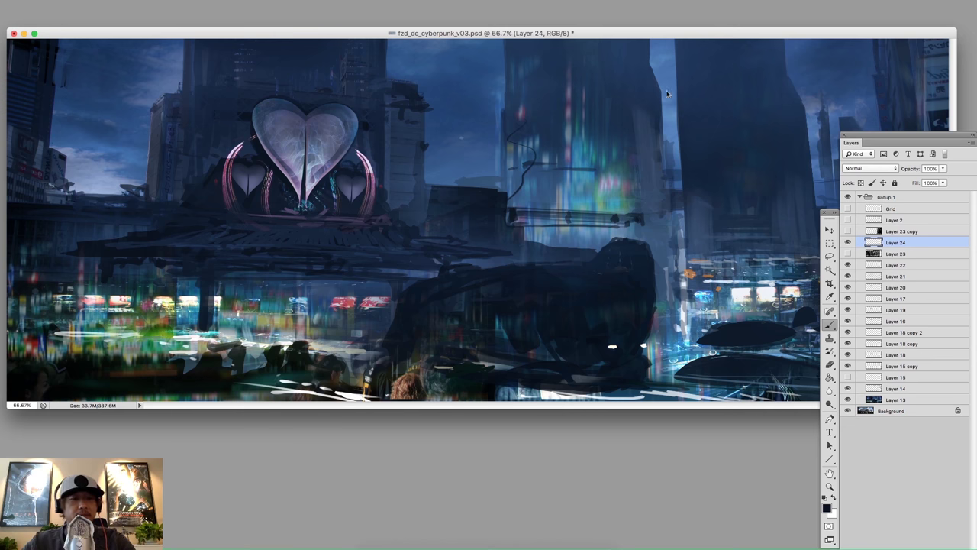
# - Flip the canvas horizontally to check the cityscape composition, and flip it back to its original orientation
pyautogui.moveTo(580, 33); pyautogui.dragTo(583, 32)
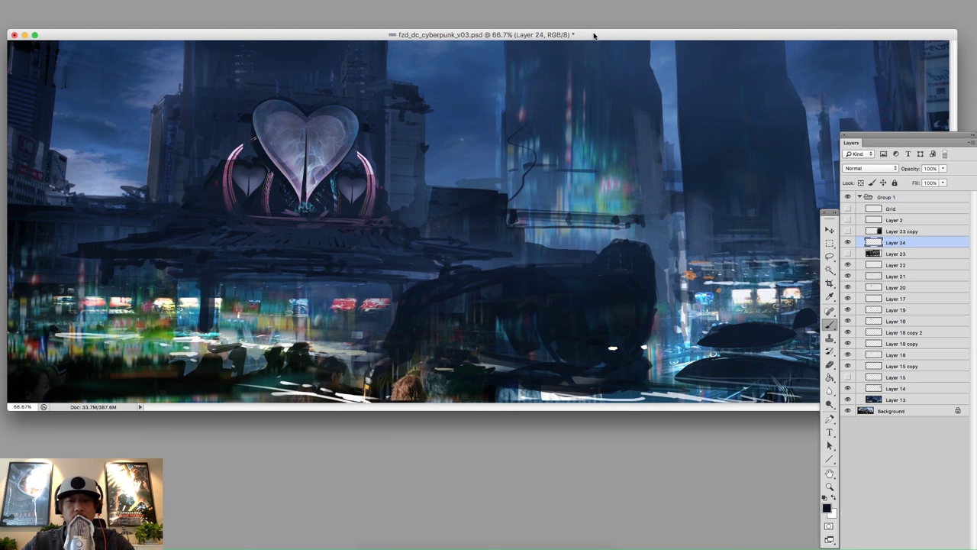
pyautogui.moveTo(597, 34); pyautogui.dragTo(602, 37)
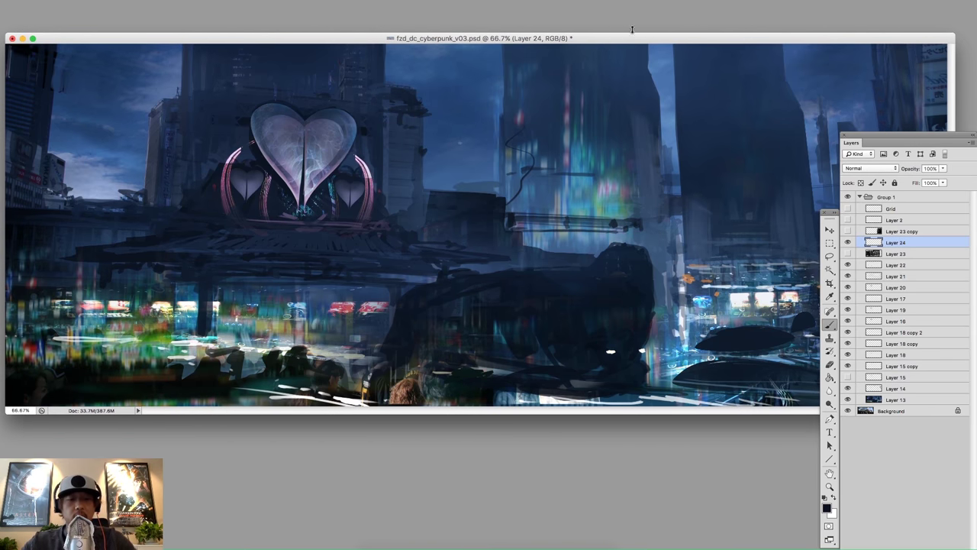
pyautogui.hotkey('ctrl', 'shift', 'h')
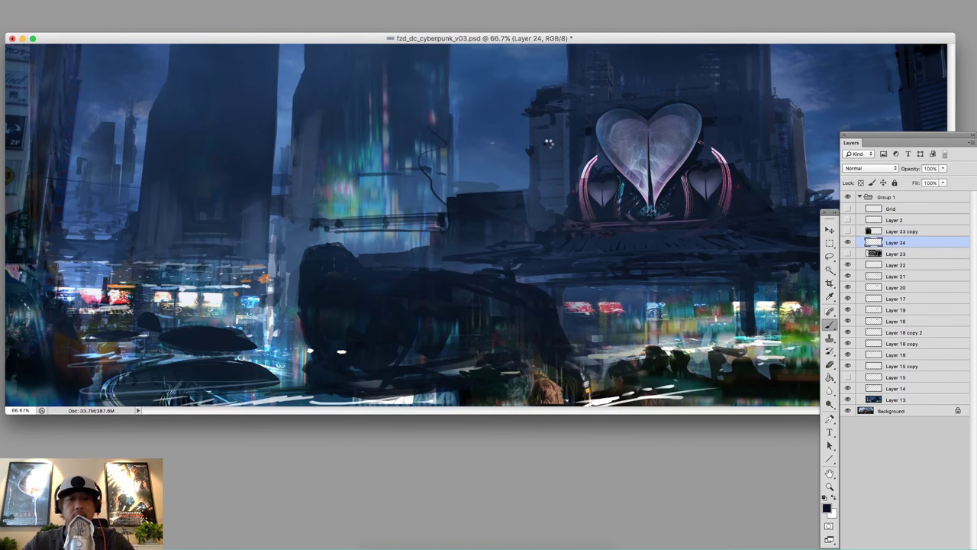
pyautogui.hotkey('ctrl', 'shift', 'h')
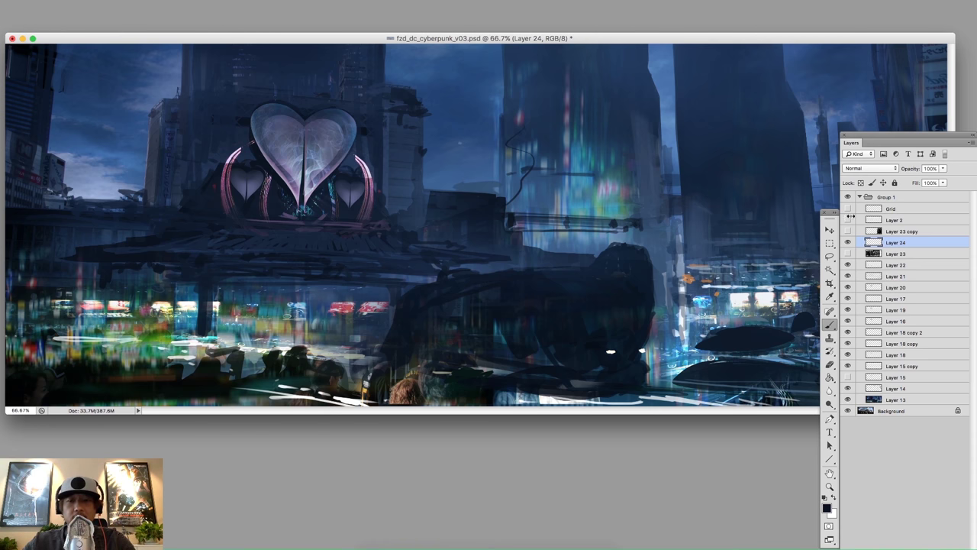
pyautogui.moveTo(489, 39); pyautogui.dragTo(503, 40)
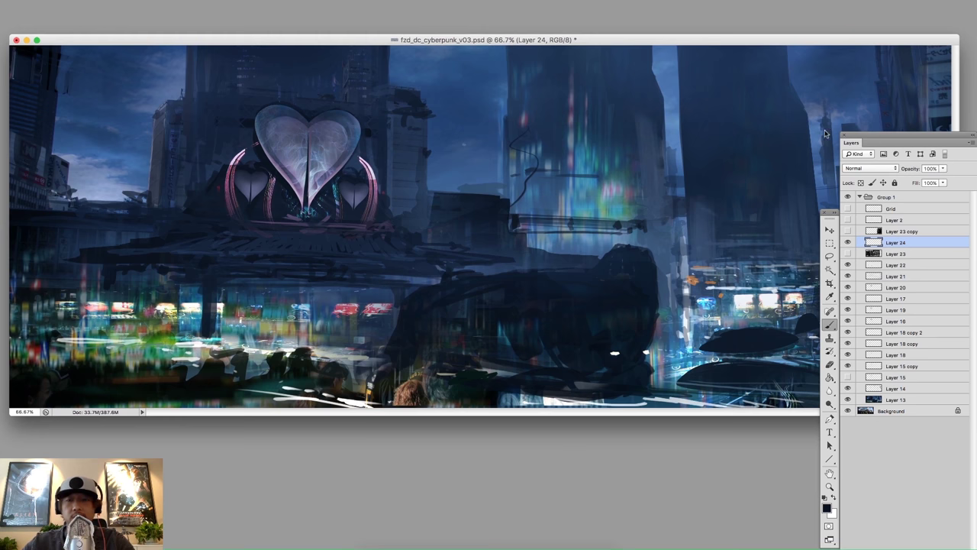
# - Show and hide Layer 23 and Layer 23 copy to inspect their perspective guide lines over the painting
pyautogui.click(848, 252)
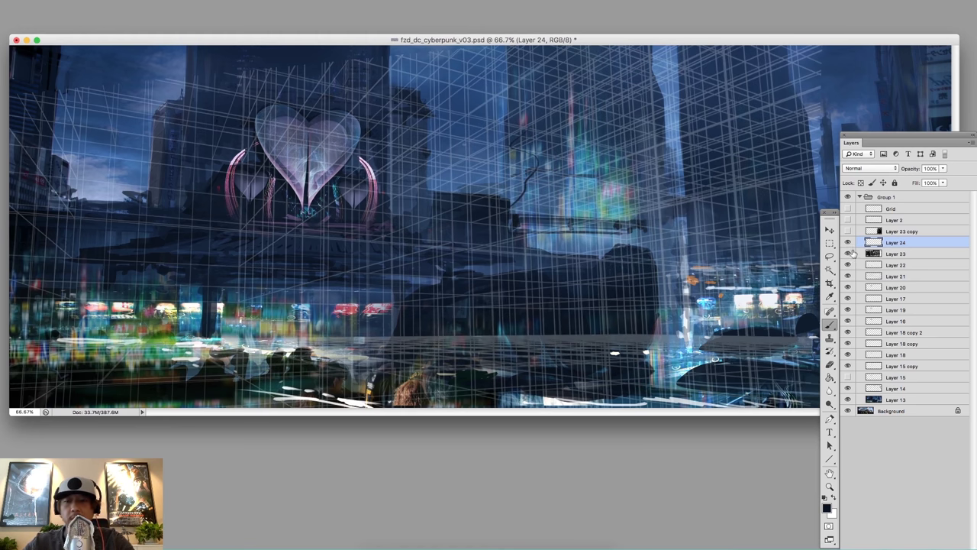
pyautogui.click(847, 254)
pyautogui.click(847, 254)
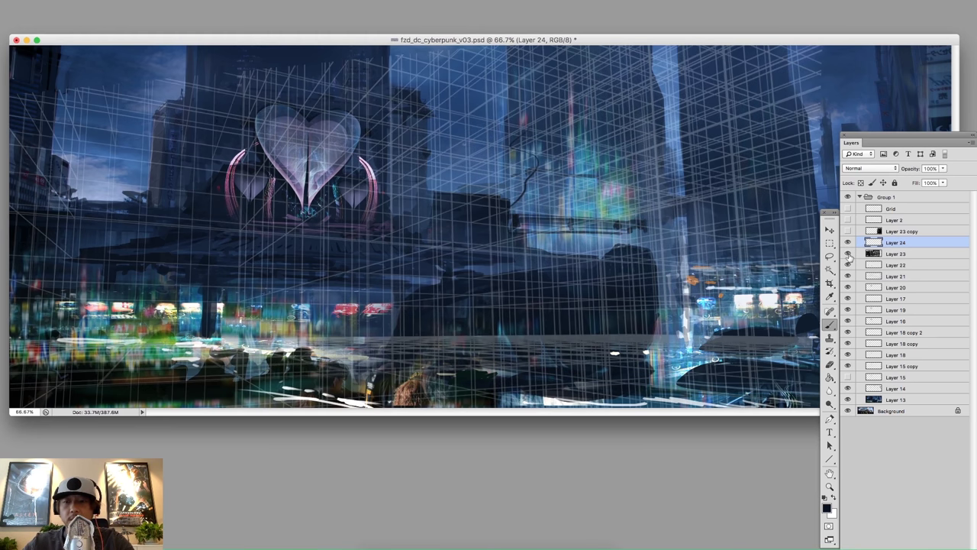
pyautogui.click(847, 254)
pyautogui.click(847, 231)
pyautogui.click(847, 232)
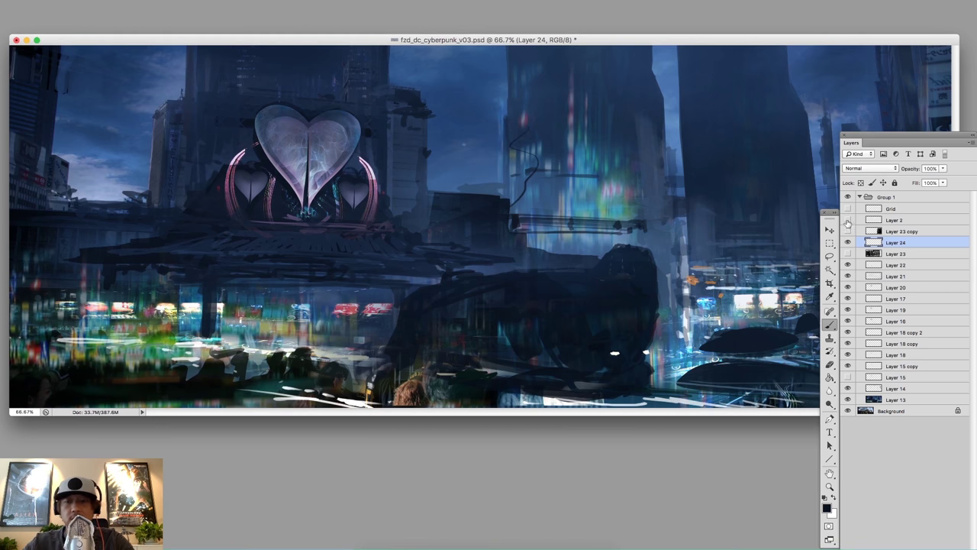
# - Toggle the visibility of Layer 2 and the Grid layer to compare their guide lines against the scene
pyautogui.click(848, 220)
pyautogui.click(847, 219)
pyautogui.click(848, 208)
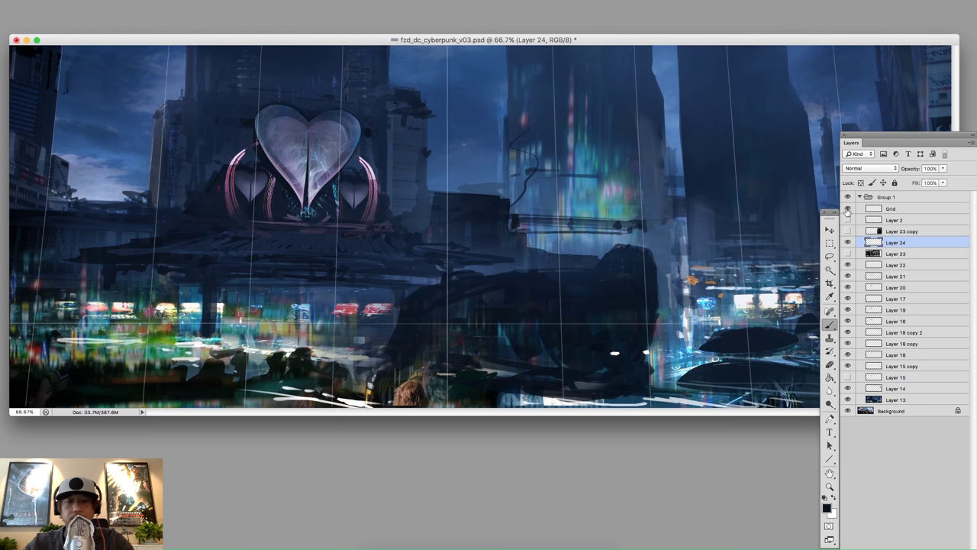
pyautogui.click(847, 208)
pyautogui.click(848, 209)
pyautogui.click(847, 208)
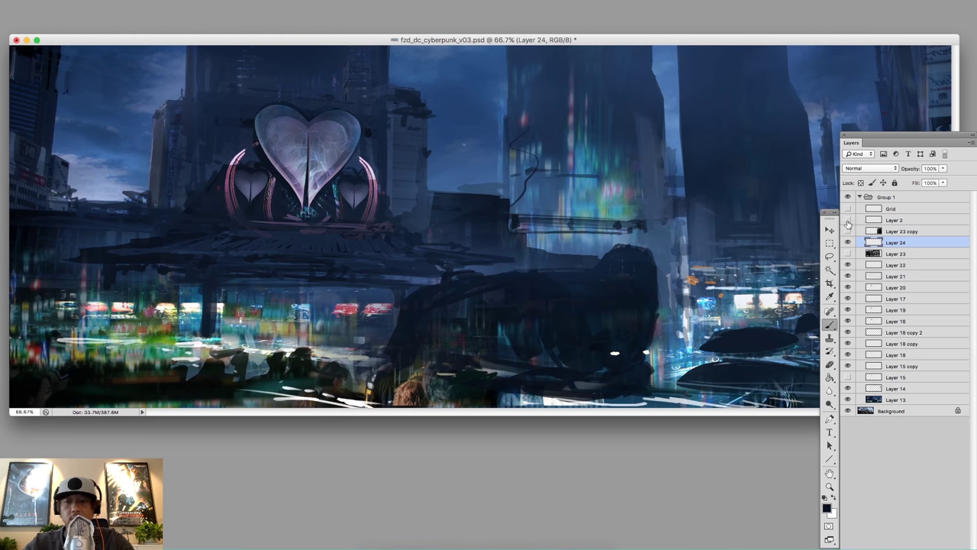
pyautogui.click(847, 220)
pyautogui.click(847, 220)
pyautogui.click(847, 220)
pyautogui.click(847, 220)
pyautogui.click(847, 220)
pyautogui.click(847, 220)
# - Show and hide the perspective lines on Layer 23 copy and Layer 23 once more
pyautogui.click(848, 232)
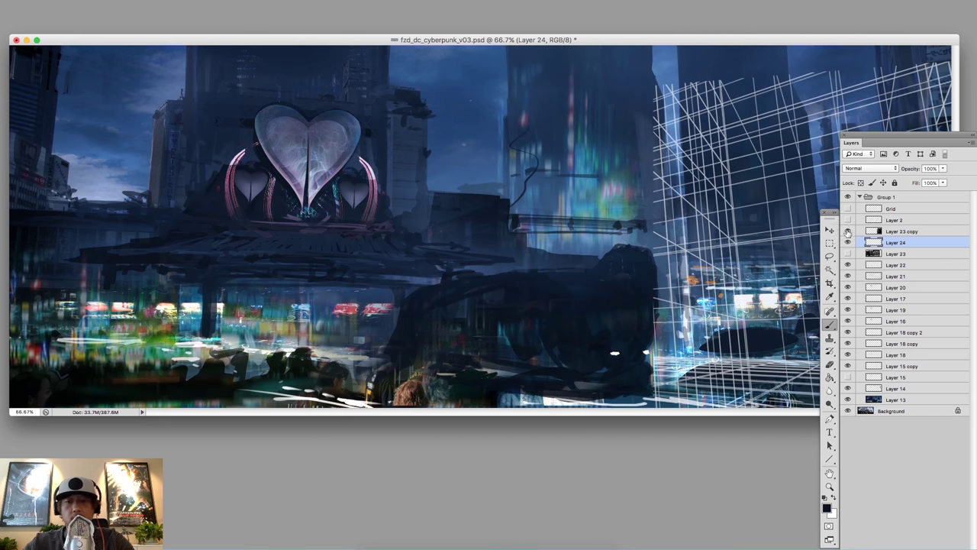
pyautogui.click(848, 231)
pyautogui.click(847, 254)
pyautogui.click(847, 253)
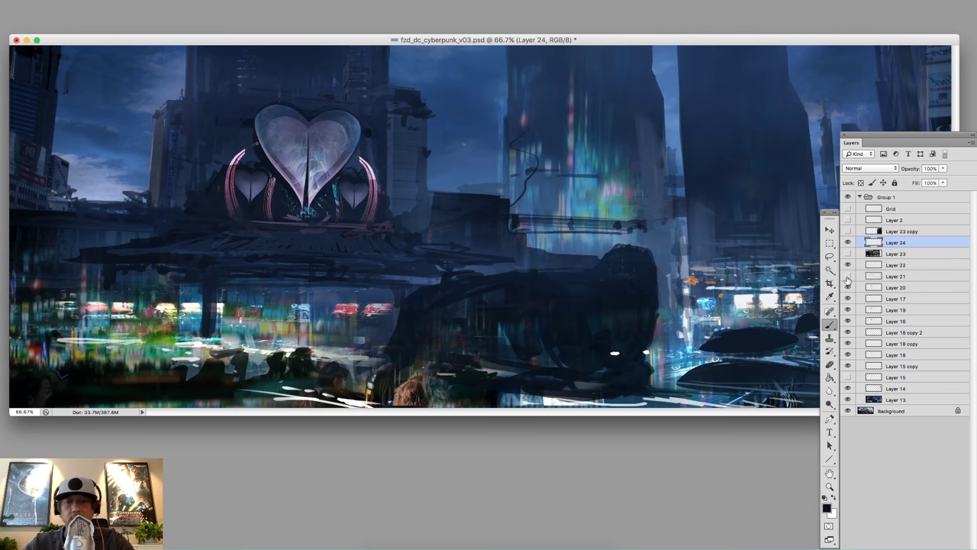
# - Toggle Layers 21, 20, 17 and 19 individually to see what each contributes to the painting
pyautogui.click(848, 278)
pyautogui.click(849, 288)
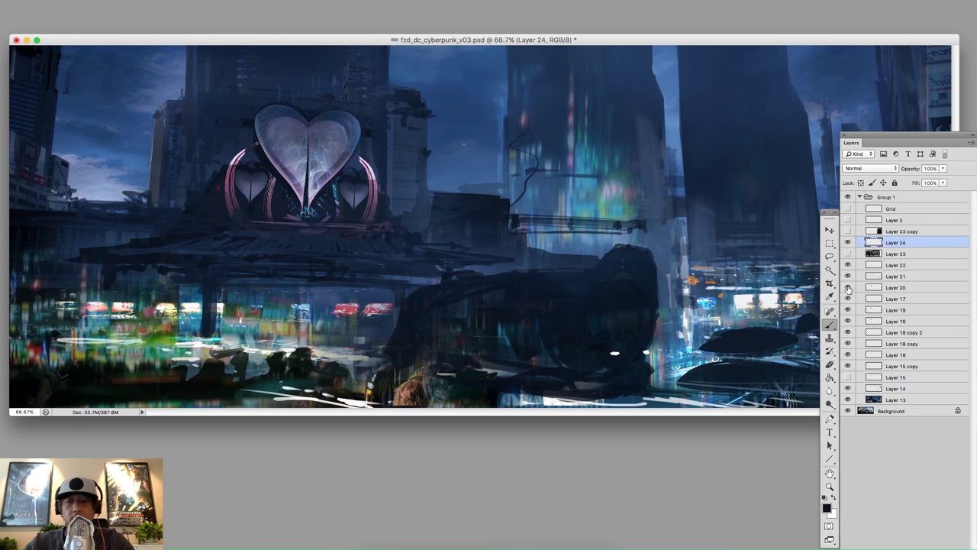
pyautogui.click(848, 288)
pyautogui.moveTo(848, 287); pyautogui.dragTo(850, 306)
pyautogui.click(848, 289)
pyautogui.click(848, 298)
pyautogui.click(848, 312)
pyautogui.click(848, 311)
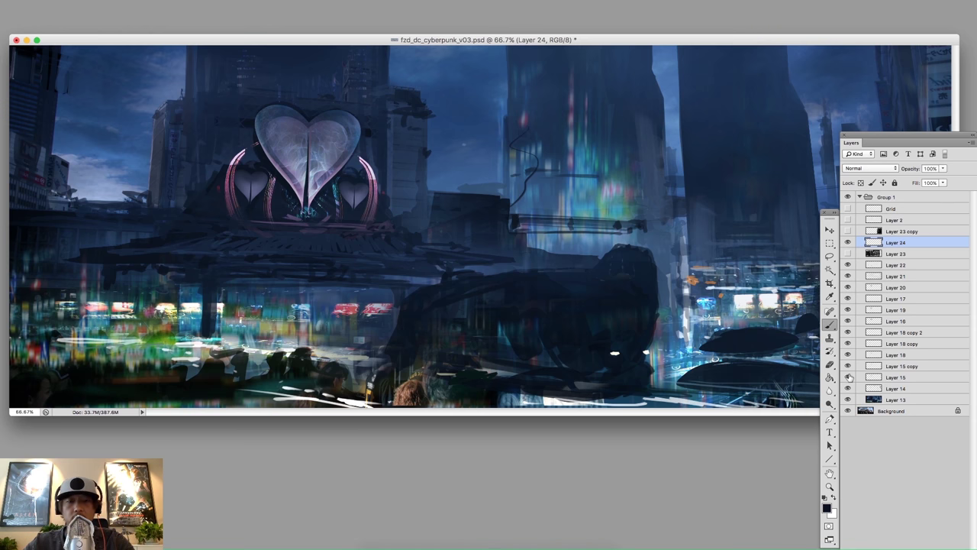
# - Show and hide Layer 15 to check its contents, leaving it hidden
pyautogui.click(847, 377)
pyautogui.click(847, 377)
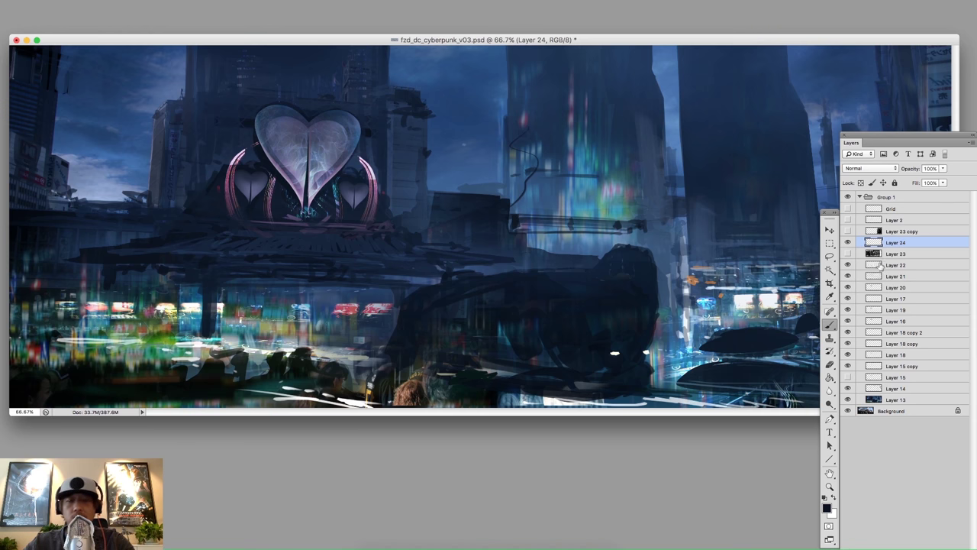
pyautogui.click(847, 377)
pyautogui.click(848, 377)
pyautogui.moveTo(542, 42); pyautogui.dragTo(548, 42)
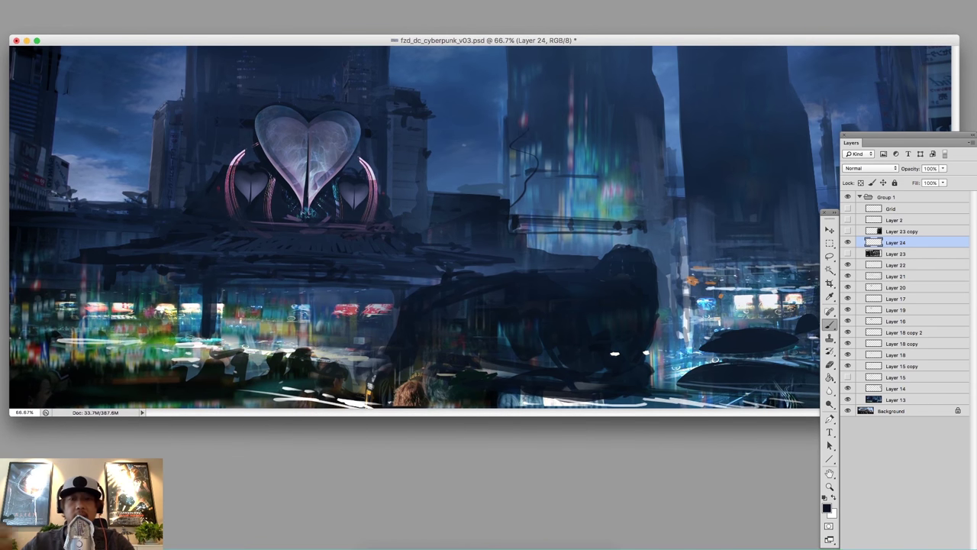
pyautogui.moveTo(611, 43); pyautogui.dragTo(626, 40)
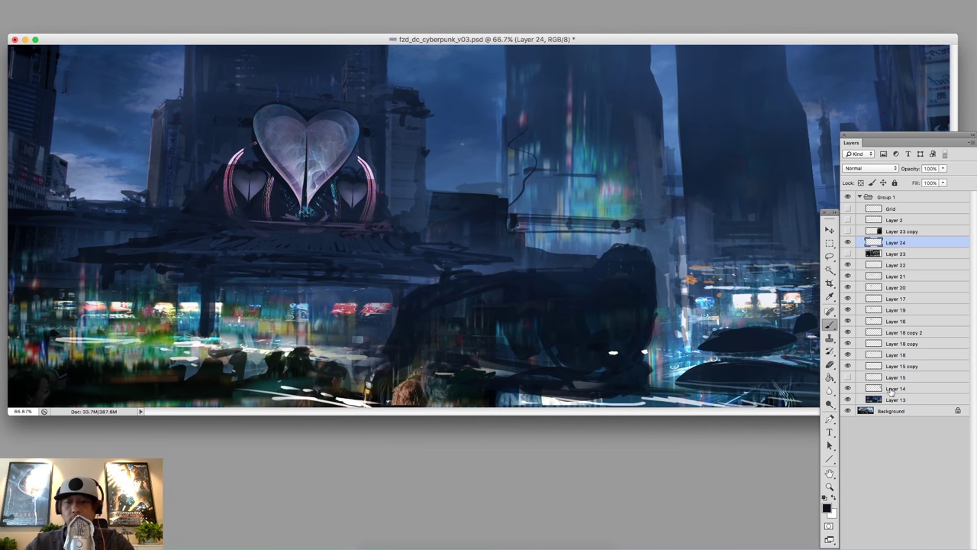
# - Toggle Layer 23 and Layer 15 to compare the heart sign with and without Layer 15, leaving both hidden
pyautogui.click(847, 254)
pyautogui.click(848, 259)
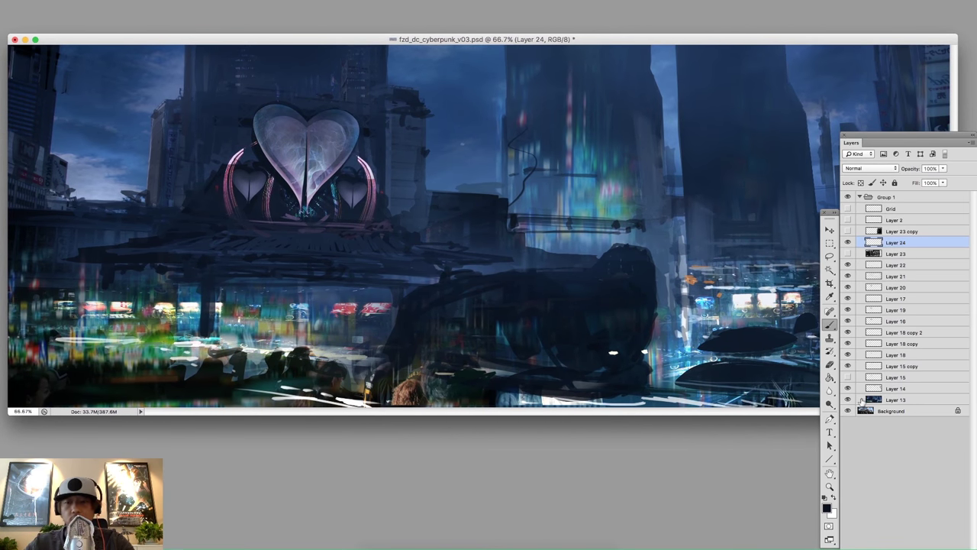
pyautogui.click(847, 377)
pyautogui.click(847, 378)
pyautogui.click(847, 377)
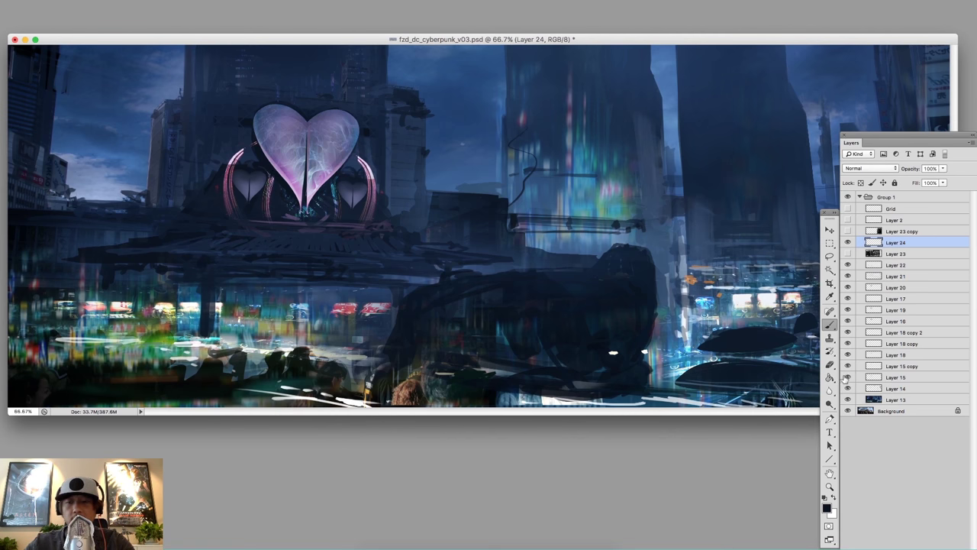
pyautogui.click(847, 377)
# - Toggle Layer 15 copy and Layer 18 to compare their effect on the heart sign
pyautogui.click(848, 366)
pyautogui.click(848, 366)
pyautogui.click(847, 366)
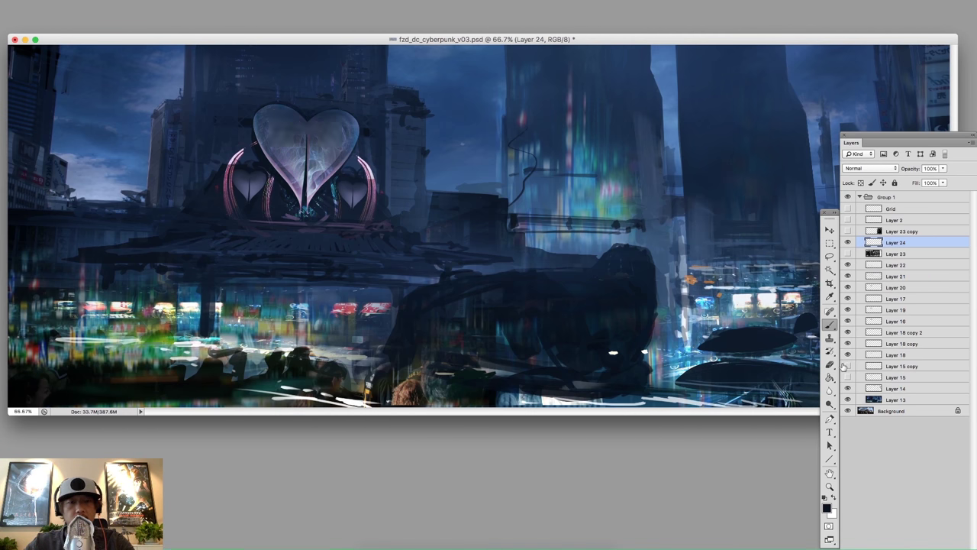
pyautogui.click(847, 365)
pyautogui.click(892, 355)
pyautogui.click(848, 366)
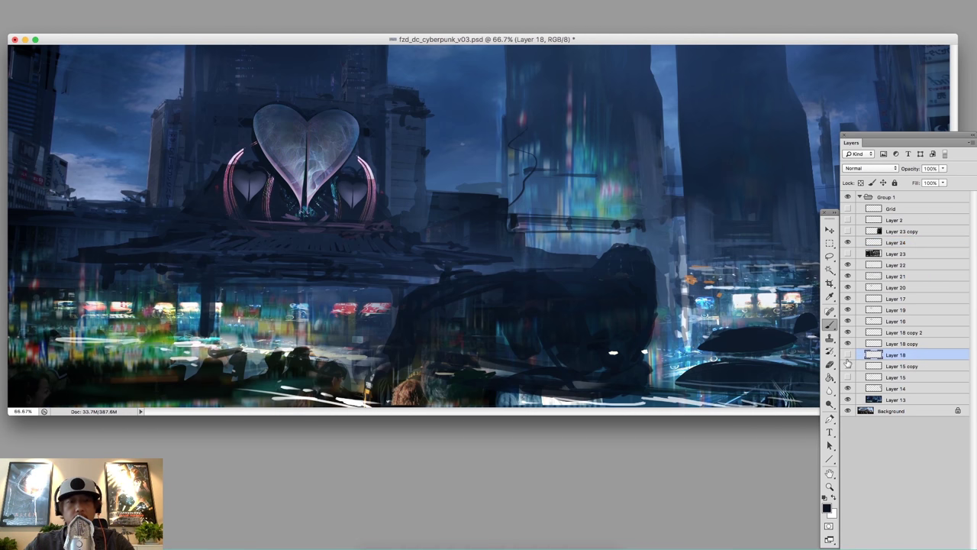
pyautogui.click(847, 355)
pyautogui.click(847, 355)
pyautogui.click(848, 366)
pyautogui.click(847, 366)
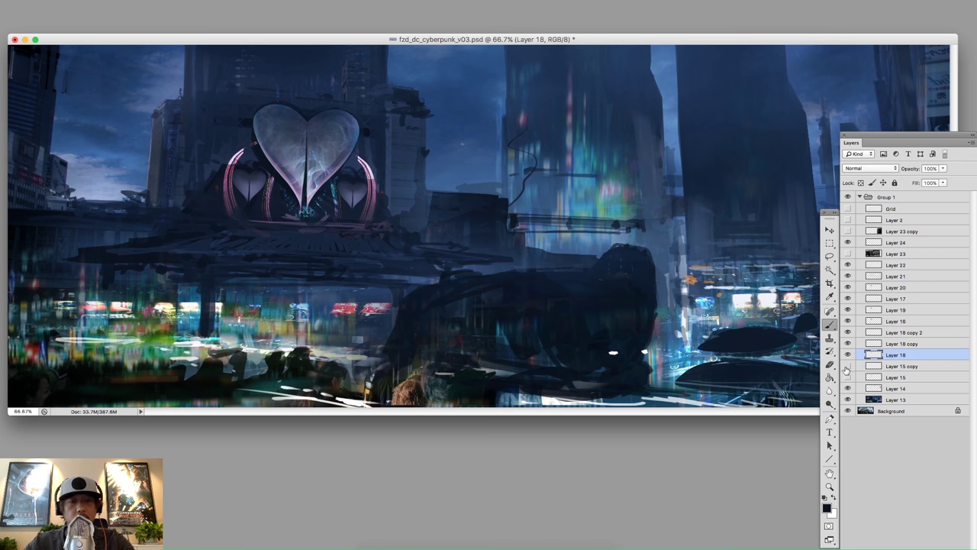
pyautogui.click(847, 366)
# - Select Layer 15 copy and try a Hue/Saturation adjustment on it
pyautogui.click(910, 366)
pyautogui.click(847, 366)
pyautogui.click(848, 366)
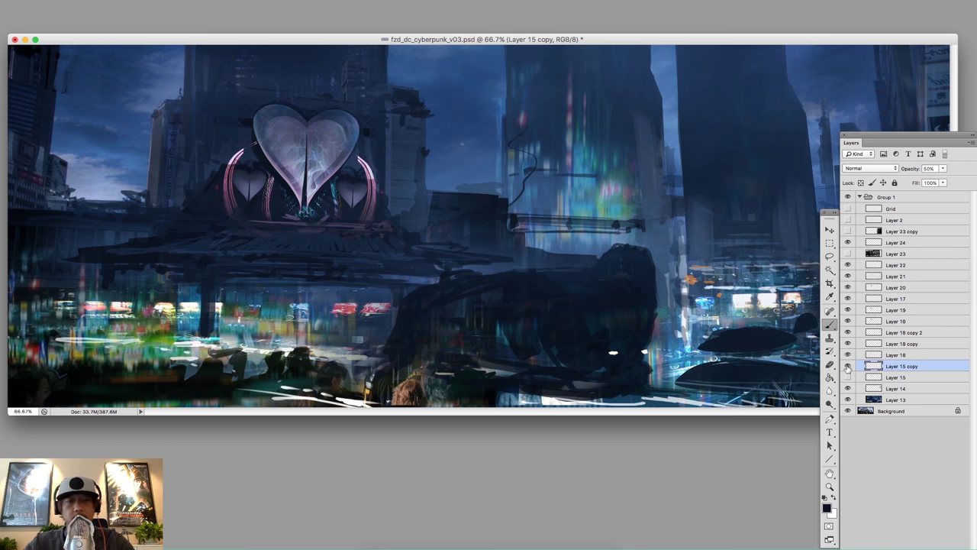
pyautogui.press('super+u')
pyautogui.moveTo(603, 336); pyautogui.dragTo(587, 336)
pyautogui.click(712, 258)
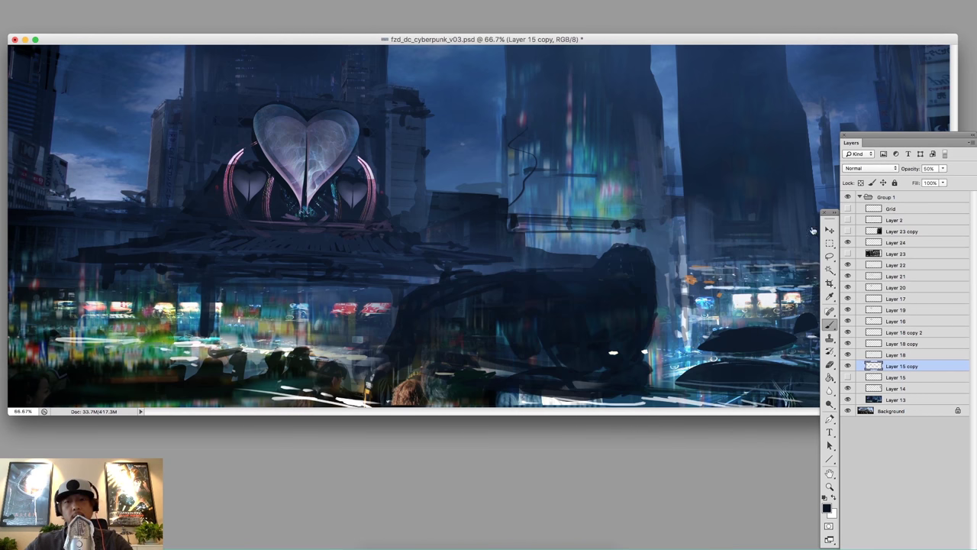
# - Zoom the painting out and back in repeatedly to observe how the document window resizes with it
pyautogui.moveTo(454, 40); pyautogui.dragTo(456, 41)
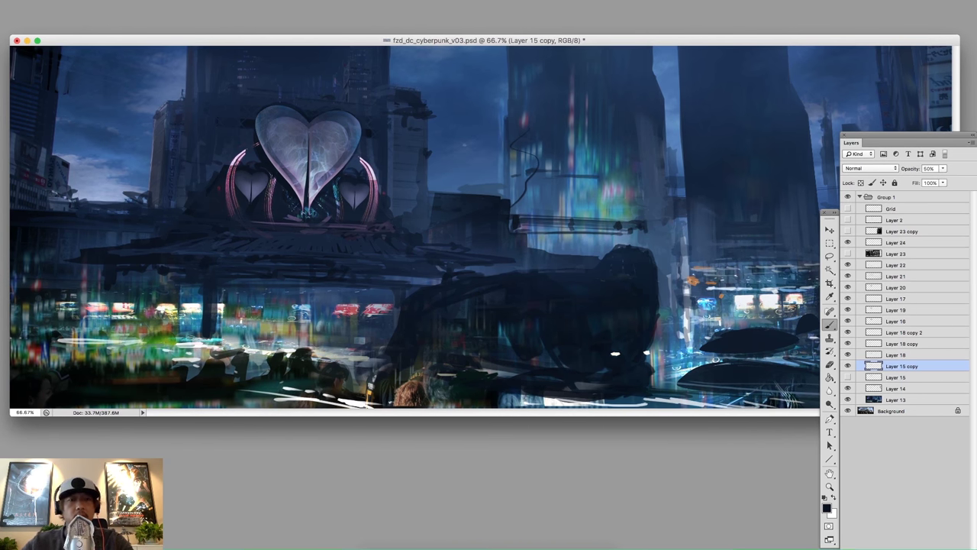
pyautogui.keyDown('alt'); pyautogui.keyDown('super'); pyautogui.click(407, 166); pyautogui.keyUp('super'); pyautogui.keyUp('alt')
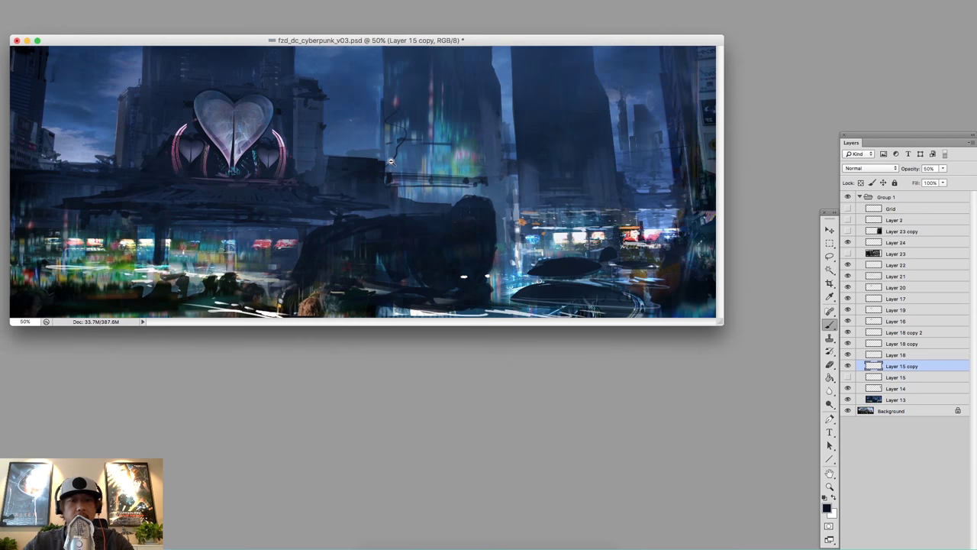
pyautogui.keyDown('alt'); pyautogui.keyDown('super'); pyautogui.click(385, 160); pyautogui.keyUp('super'); pyautogui.keyUp('alt')
pyautogui.keyDown('super'); pyautogui.click(361, 148); pyautogui.keyUp('super')
pyautogui.press('super+equal')
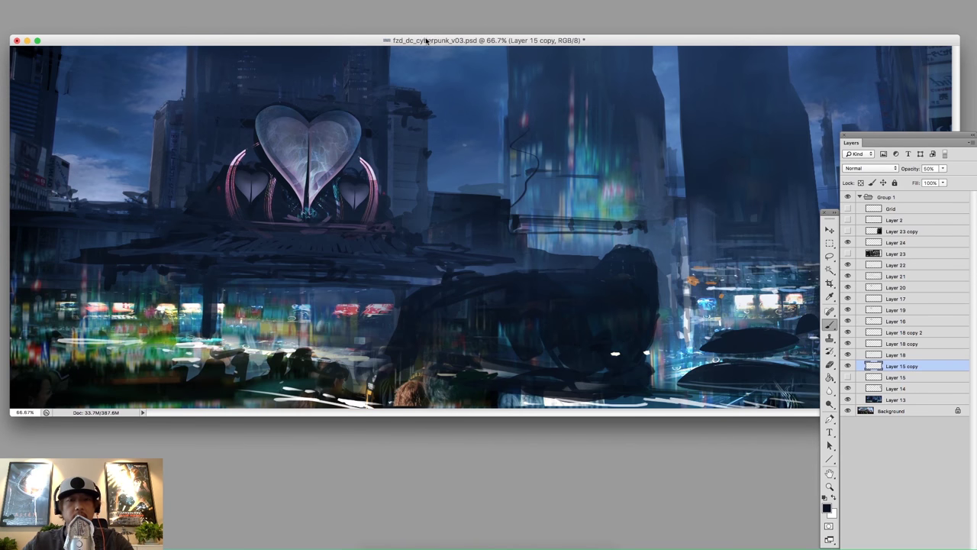
pyautogui.press('super+minus')
pyautogui.press('super+minus')
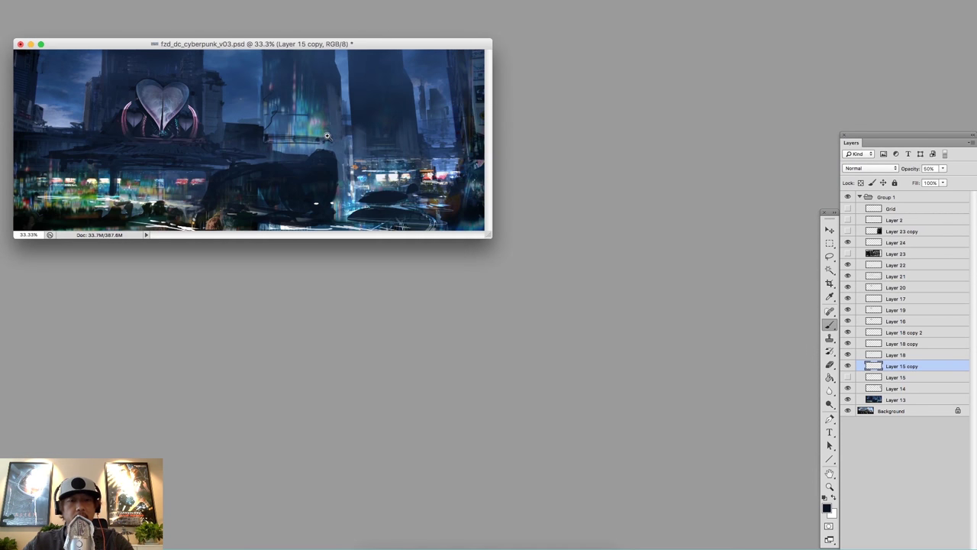
pyautogui.press('super+equal')
pyautogui.press('super+equal')
pyautogui.press('super+minus')
pyautogui.press('super+minus')
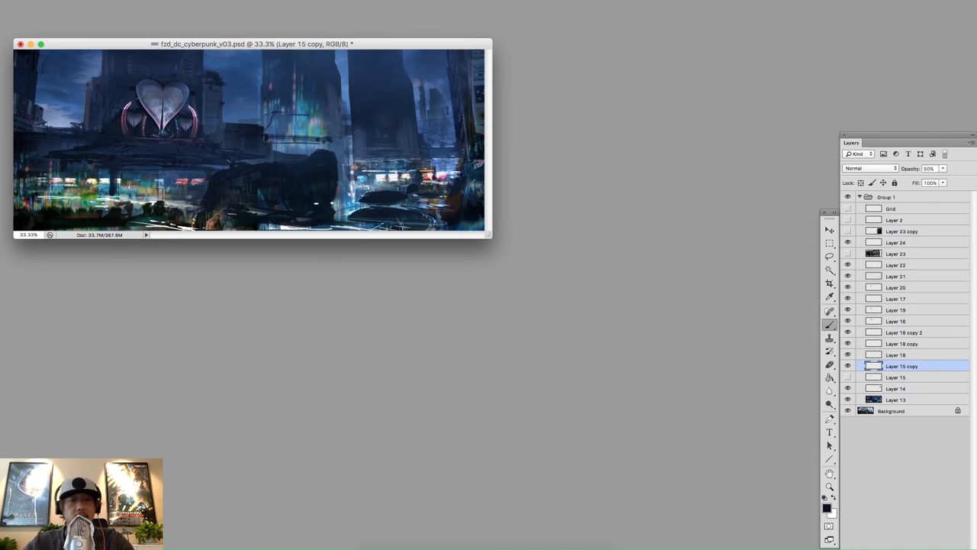
pyautogui.press('super+equal')
pyautogui.press('super+equal')
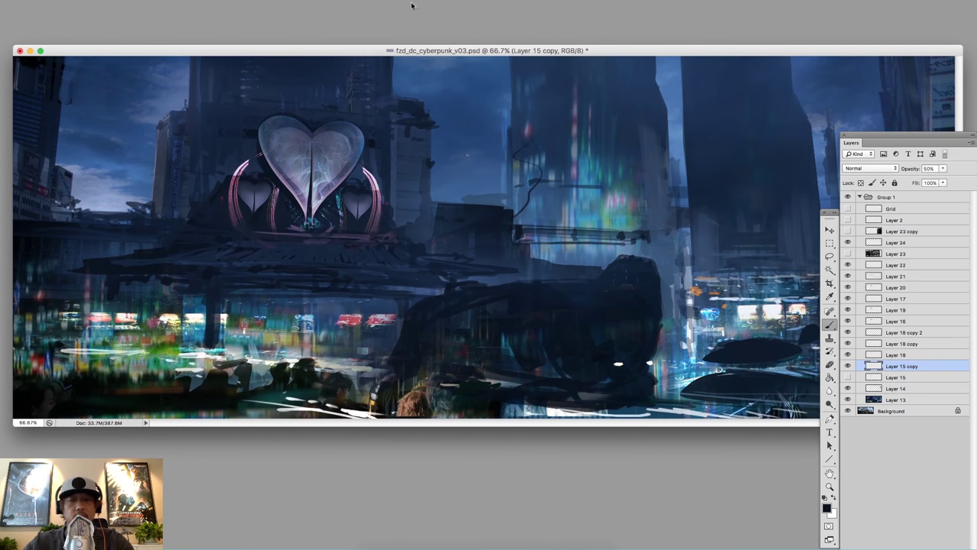
# - Turn off the Zoom Resizes Windows option in the general preferences and apply the change
pyautogui.click(40, 0)
pyautogui.moveTo(72, 0)
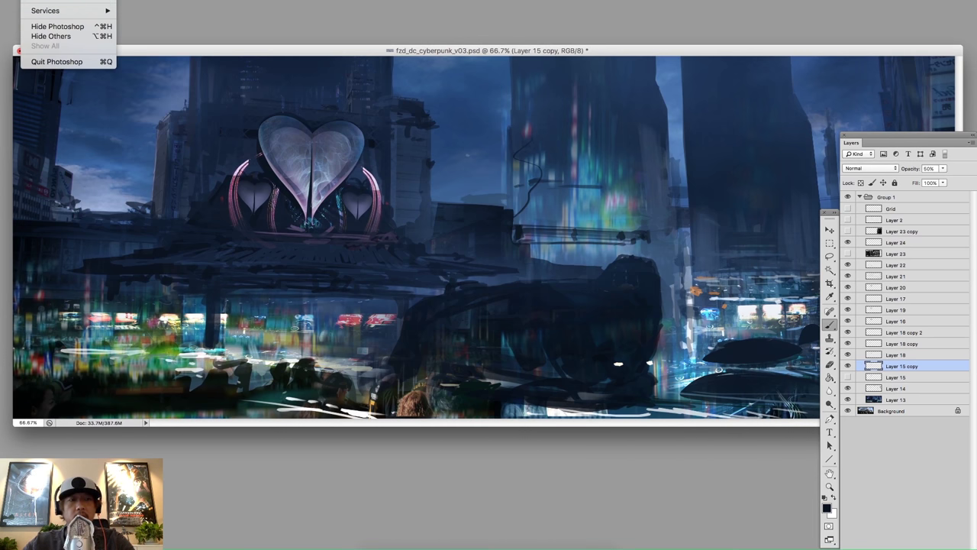
pyautogui.click(145, 3)
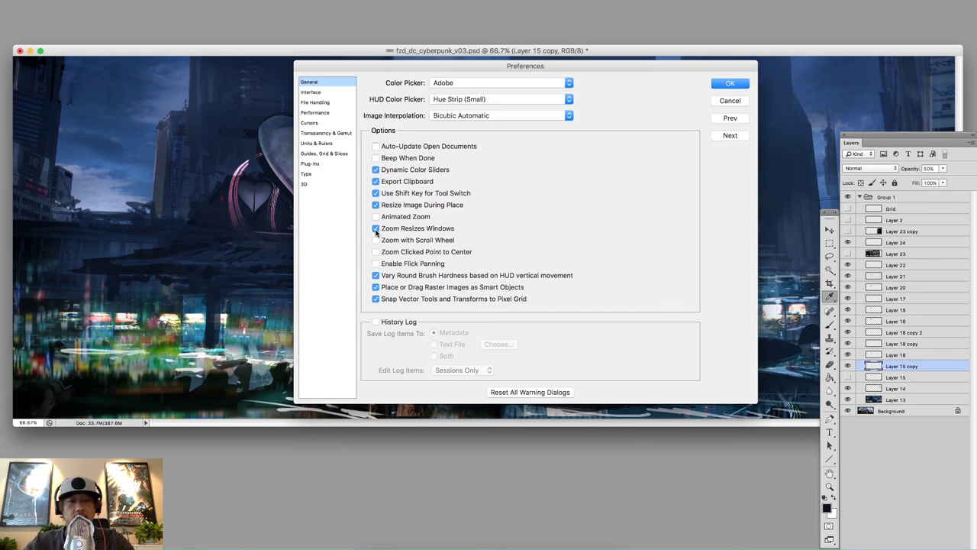
pyautogui.click(376, 230)
pyautogui.click(716, 84)
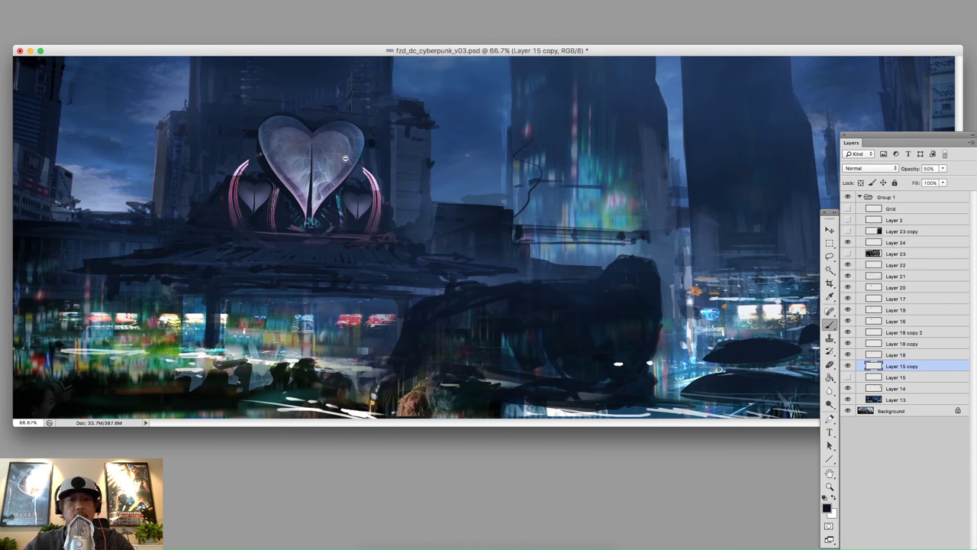
# - Zoom the painting in and out, ending at 16.7%, to test zooming without resizing the document window
pyautogui.keyDown('alt'); pyautogui.keyDown('super'); pyautogui.click(347, 160); pyautogui.keyUp('super'); pyautogui.keyUp('alt')
pyautogui.keyDown('alt'); pyautogui.keyDown('super'); pyautogui.click(412, 174); pyautogui.keyUp('super'); pyautogui.keyUp('alt')
pyautogui.keyDown('super'); pyautogui.click(442, 199); pyautogui.keyUp('super')
pyautogui.keyDown('super'); pyautogui.click(444, 200); pyautogui.keyUp('super')
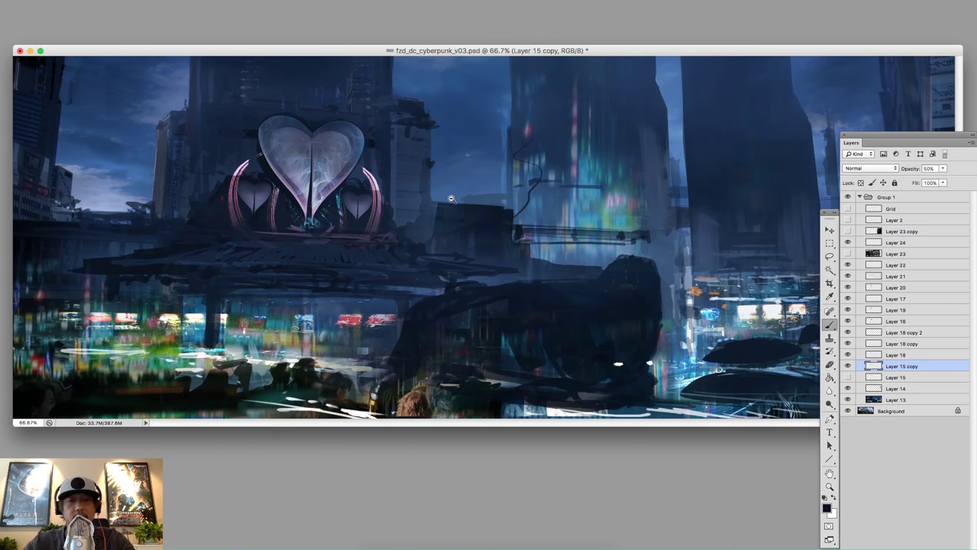
pyautogui.keyDown('alt'); pyautogui.keyDown('super'); pyautogui.click(458, 199); pyautogui.keyUp('super'); pyautogui.keyUp('alt')
pyautogui.keyDown('alt'); pyautogui.keyDown('super'); pyautogui.click(454, 201); pyautogui.keyUp('super'); pyautogui.keyUp('alt')
pyautogui.keyDown('alt'); pyautogui.keyDown('super'); pyautogui.click(449, 206); pyautogui.keyUp('super'); pyautogui.keyUp('alt')
pyautogui.keyDown('super'); pyautogui.click(445, 208); pyautogui.keyUp('super')
pyautogui.keyDown('super'); pyautogui.click(445, 208); pyautogui.keyUp('super')
pyautogui.keyDown('super'); pyautogui.click(447, 206); pyautogui.keyUp('super')
pyautogui.keyDown('alt'); pyautogui.keyDown('super'); pyautogui.click(454, 204); pyautogui.keyUp('super'); pyautogui.keyUp('alt')
pyautogui.press('super+minus')
pyautogui.press('super+minus')
pyautogui.press('super+minus')
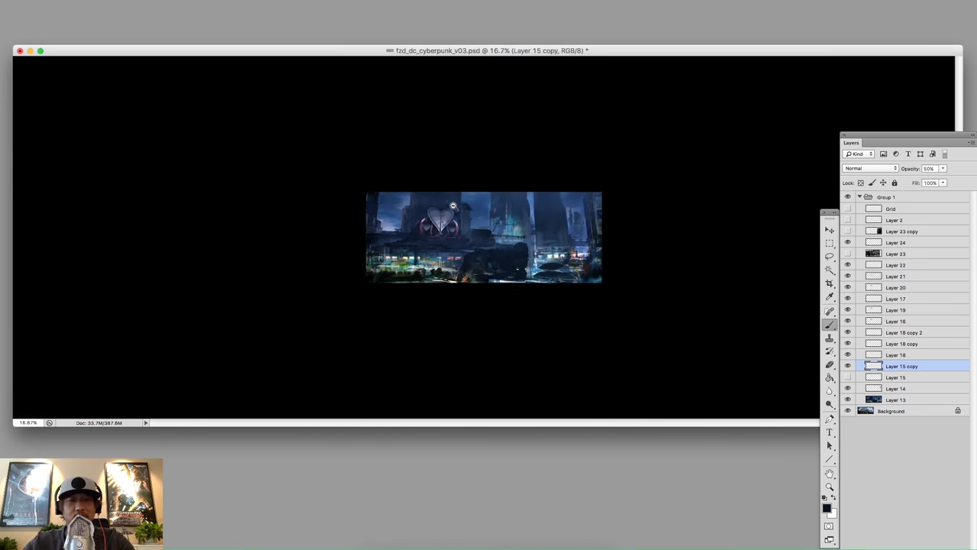
# - Zoom the painting in to 66.7% and back out to 16.7% to check that the document window keeps its size
pyautogui.press('super+plus')
pyautogui.press('super+plus')
pyautogui.press('super+plus')
pyautogui.press('super+plus')
pyautogui.moveTo(512, 53); pyautogui.dragTo(509, 49)
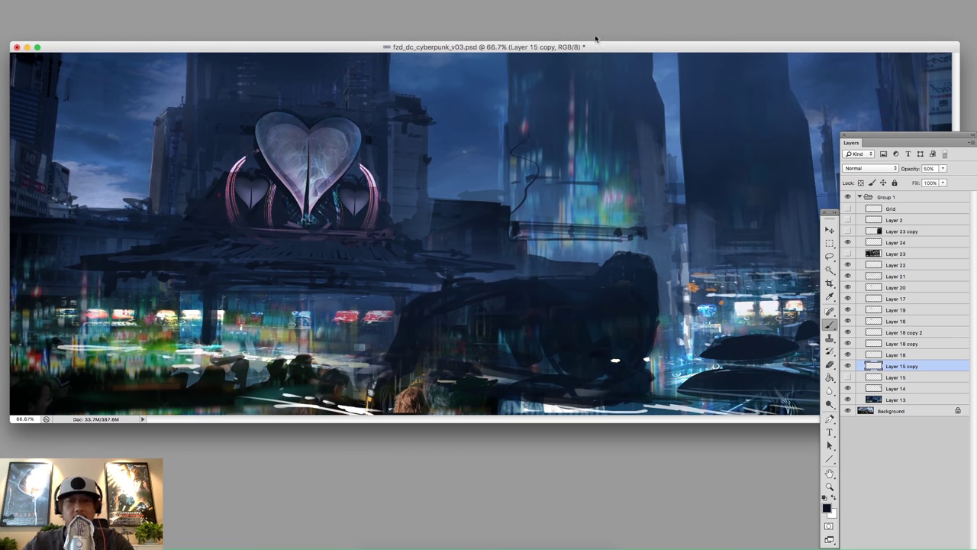
pyautogui.keyDown('alt'); pyautogui.keyDown('super'); pyautogui.click(429, 166); pyautogui.keyUp('super'); pyautogui.keyUp('alt')
pyautogui.keyDown('alt'); pyautogui.keyDown('super'); pyautogui.click(439, 173); pyautogui.keyUp('super'); pyautogui.keyUp('alt')
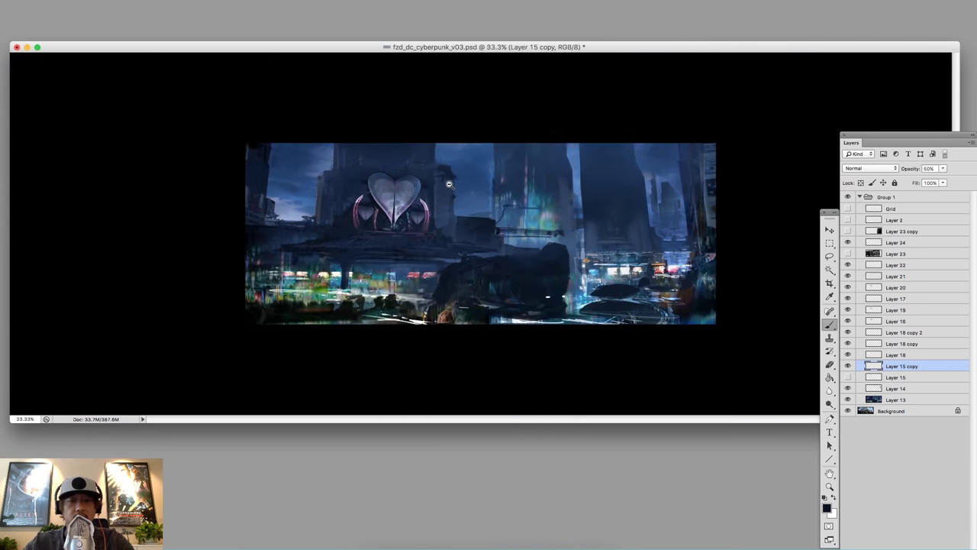
pyautogui.keyDown('alt'); pyautogui.keyDown('super'); pyautogui.click(454, 191); pyautogui.keyUp('super'); pyautogui.keyUp('alt')
pyautogui.keyDown('alt'); pyautogui.click(469, 207); pyautogui.keyUp('alt')
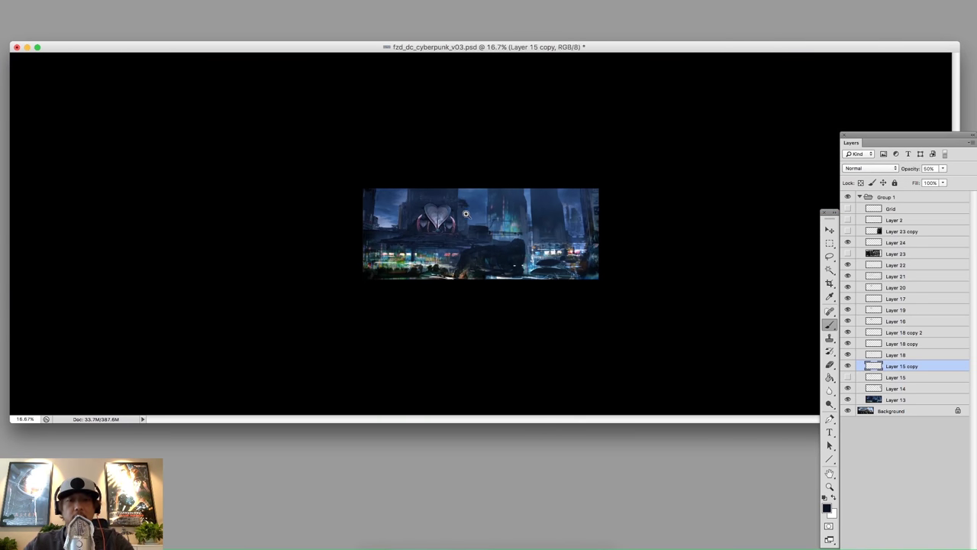
# - Zoom into the painting around its centre and back out to 33.3% within the fixed document window
pyautogui.keyDown('super'); pyautogui.click(466, 214); pyautogui.keyUp('super')
pyautogui.keyDown('super'); pyautogui.click(467, 216); pyautogui.keyUp('super')
pyautogui.keyDown('super'); pyautogui.click(466, 218); pyautogui.keyUp('super')
pyautogui.keyDown('super'); pyautogui.click(466, 218); pyautogui.keyUp('super')
pyautogui.keyDown('alt'); pyautogui.keyDown('super'); pyautogui.click(463, 220); pyautogui.keyUp('super'); pyautogui.keyUp('alt')
pyautogui.keyDown('alt'); pyautogui.keyDown('super'); pyautogui.click(464, 221); pyautogui.keyUp('super'); pyautogui.keyUp('alt')
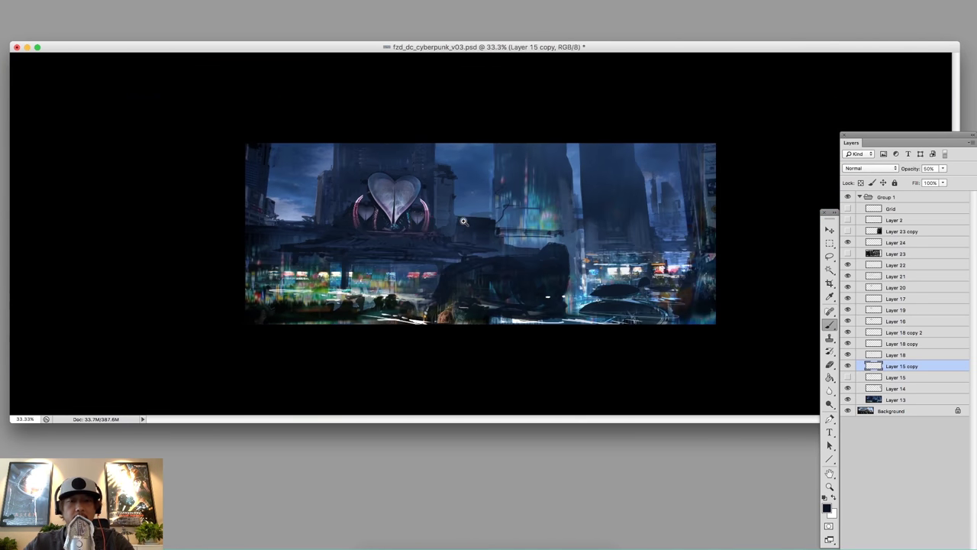
# - Cycle through the screen modes and return to the standard windowed view with the painting at 25%
pyautogui.press('f')
pyautogui.moveTo(497, 164)
pyautogui.mouseDown()
pyautogui.moveTo(532, 155)
pyautogui.moveTo(488, 152)
pyautogui.mouseUp()
pyautogui.keyDown('alt'); pyautogui.click(490, 196); pyautogui.keyUp('alt')
pyautogui.press('f')
pyautogui.press('f')
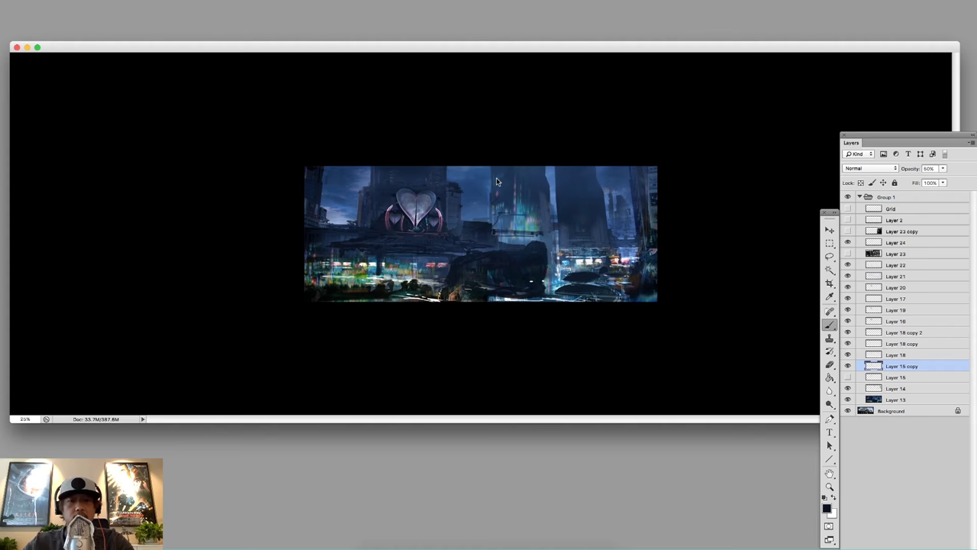
# - Zoom the painting in and out, ending at 50%, and reposition the document window slightly in the workspace
pyautogui.keyDown('super'); pyautogui.click(475, 203); pyautogui.keyUp('super')
pyautogui.keyDown('super'); pyautogui.click(477, 204); pyautogui.keyUp('super')
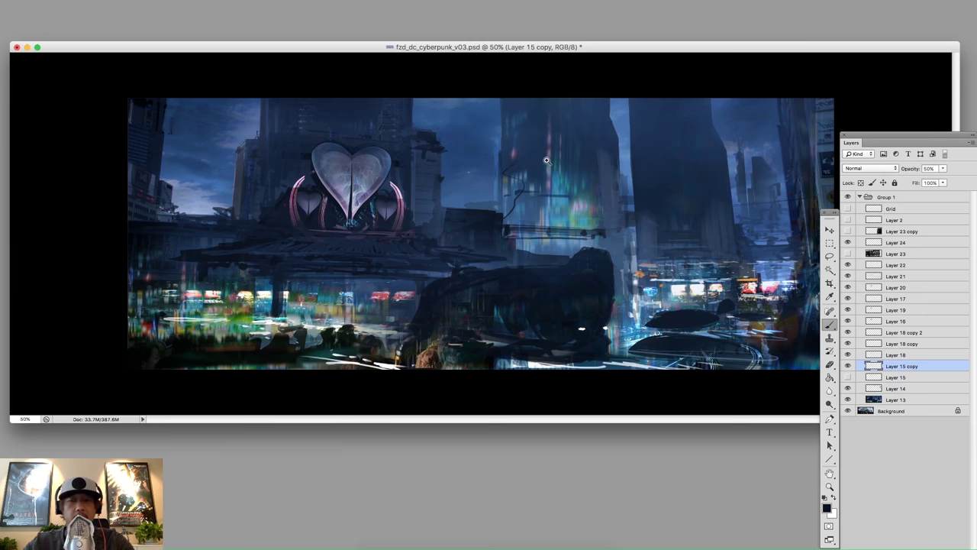
pyautogui.keyDown('super'); pyautogui.click(548, 164); pyautogui.keyUp('super')
pyautogui.keyDown('alt'); pyautogui.click(523, 175); pyautogui.keyUp('alt')
pyautogui.keyDown('alt'); pyautogui.click(521, 179); pyautogui.keyUp('alt')
pyautogui.keyDown('super'); pyautogui.click(512, 187); pyautogui.keyUp('super')
pyautogui.keyDown('super'); pyautogui.click(549, 157); pyautogui.keyUp('super')
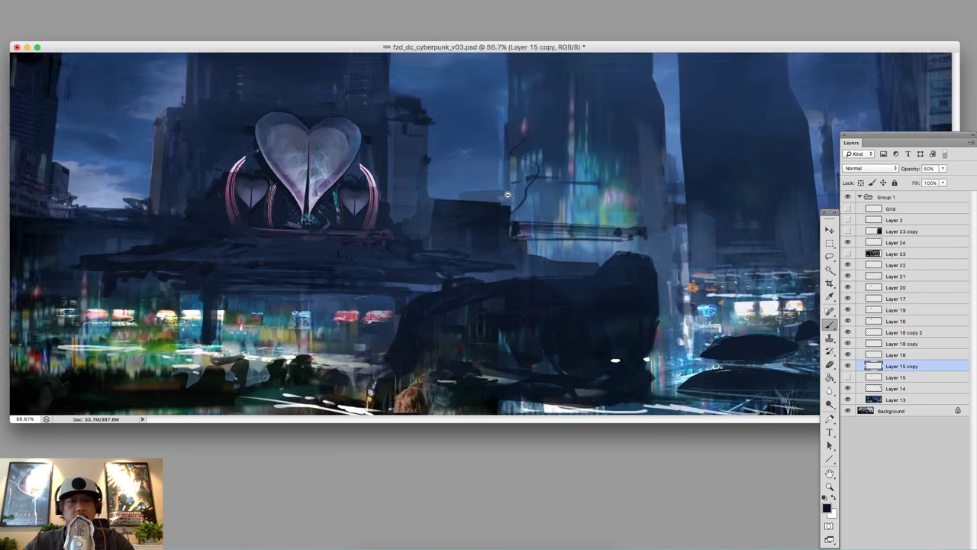
pyautogui.keyDown('alt'); pyautogui.click(568, 142); pyautogui.keyUp('alt')
pyautogui.keyDown('alt'); pyautogui.click(507, 186); pyautogui.keyUp('alt')
pyautogui.keyDown('super'); pyautogui.click(498, 195); pyautogui.keyUp('super')
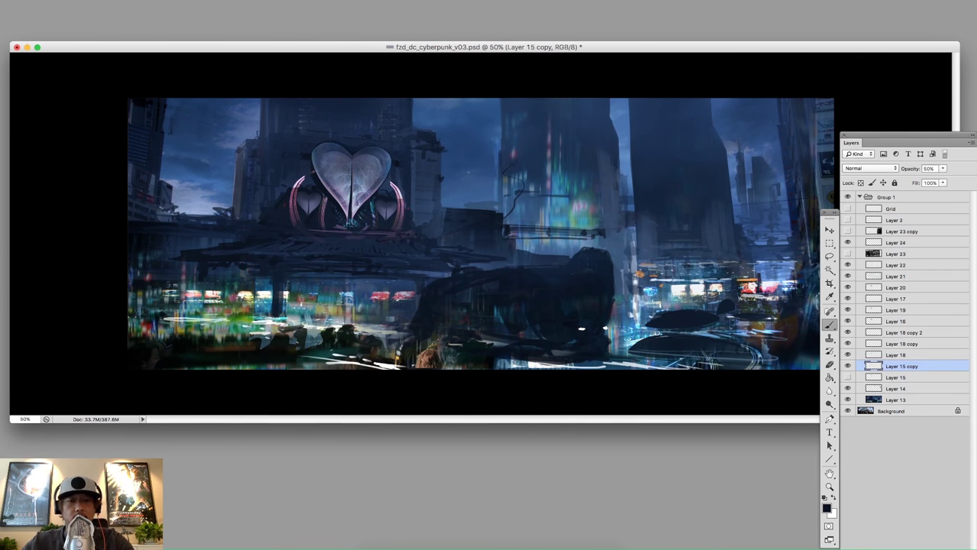
pyautogui.moveTo(528, 47); pyautogui.dragTo(516, 50)
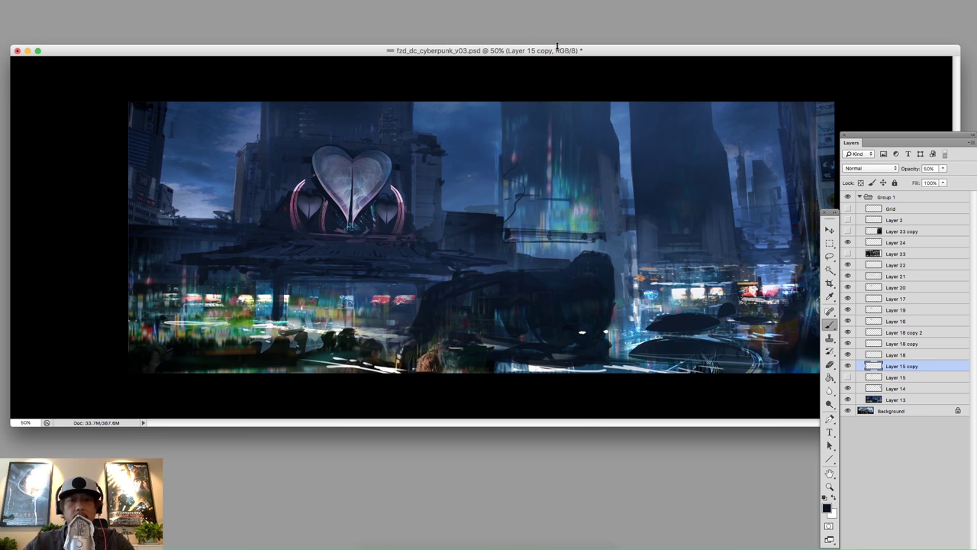
pyautogui.moveTo(553, 50); pyautogui.dragTo(552, 52)
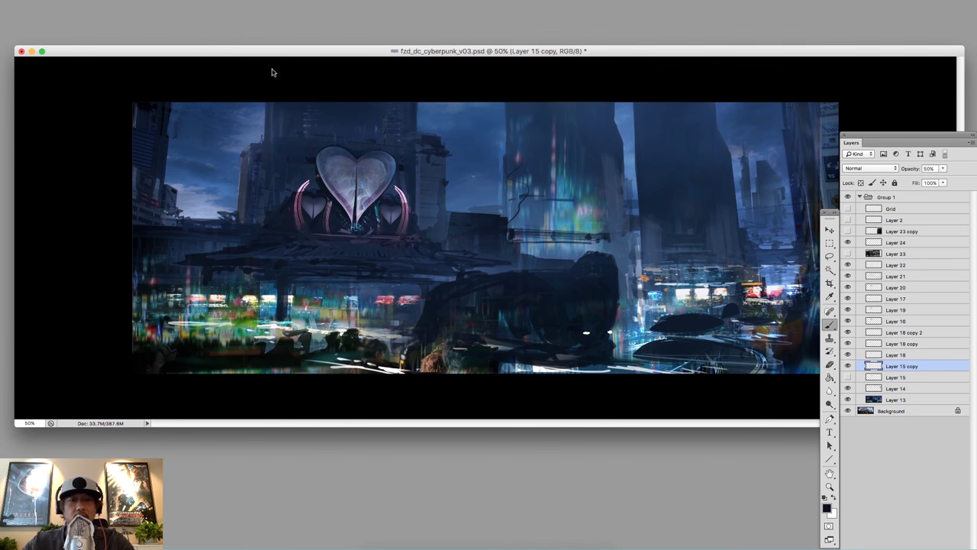
pyautogui.moveTo(572, 52); pyautogui.dragTo(569, 50)
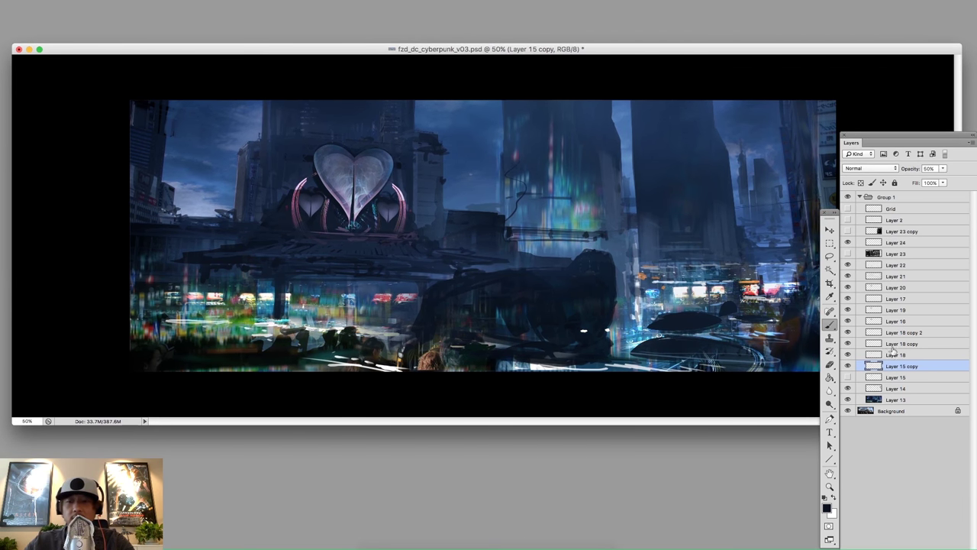
# - Toggle Layer 15's visibility to compare its effect on the heart sign, and delete Layer 15
pyautogui.click(848, 377)
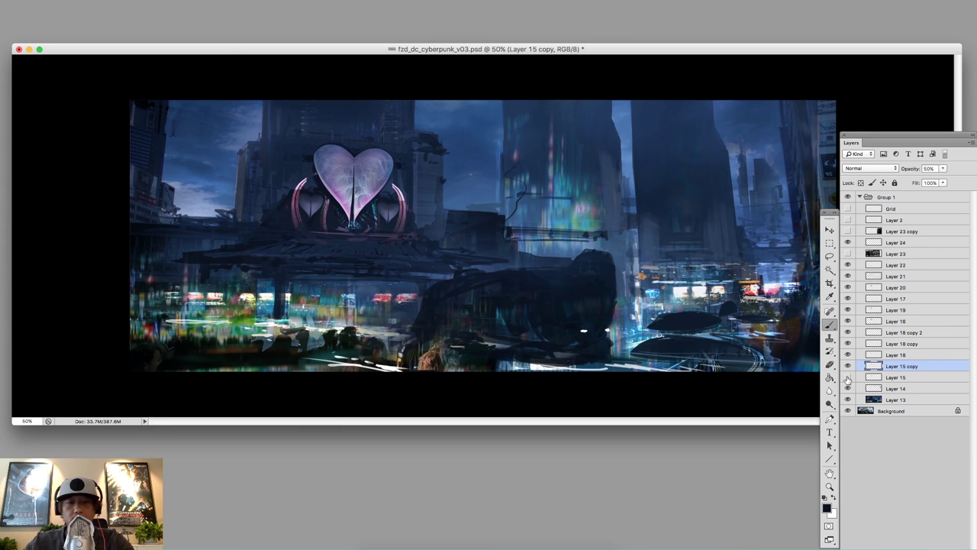
pyautogui.click(849, 378)
pyautogui.click(848, 378)
pyautogui.click(847, 378)
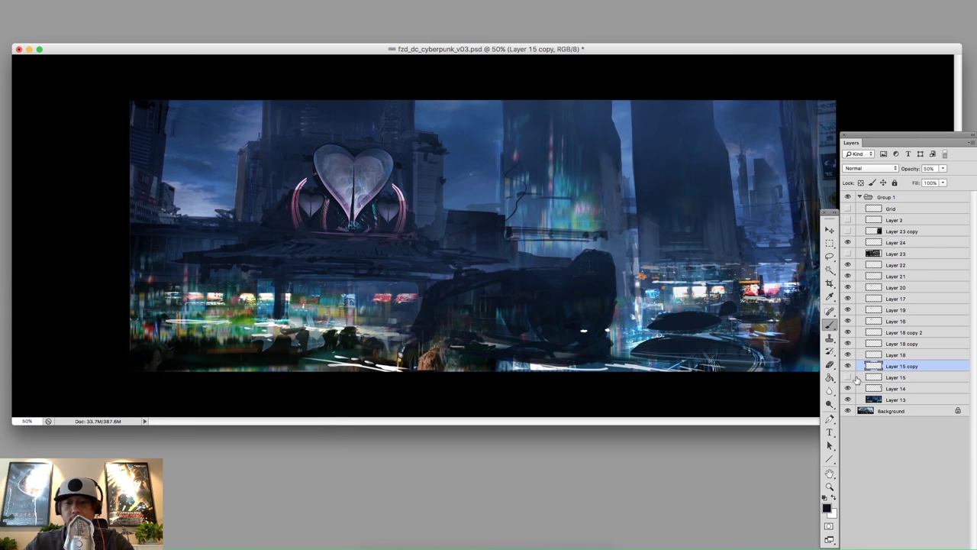
pyautogui.click(848, 378)
pyautogui.click(848, 378)
pyautogui.click(847, 378)
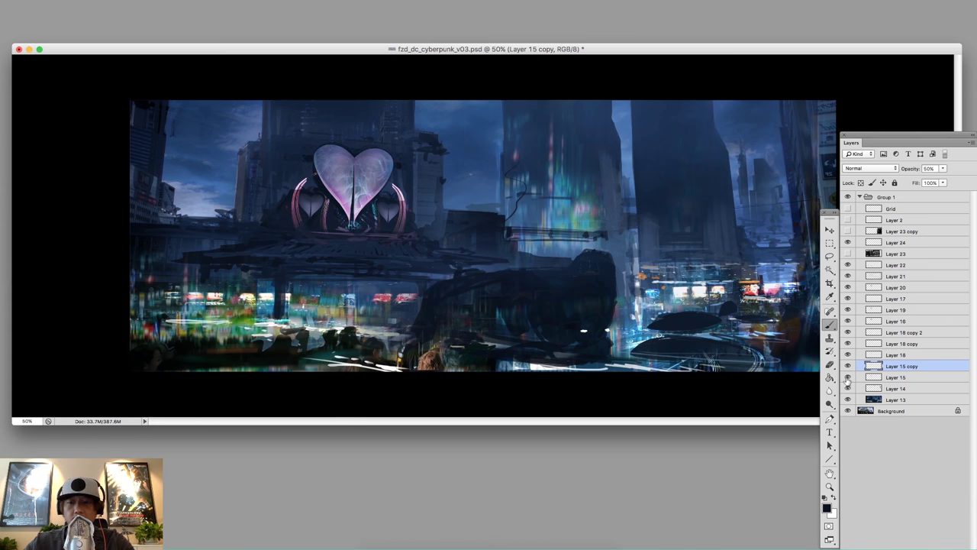
pyautogui.click(848, 377)
pyautogui.click(848, 377)
pyautogui.click(847, 377)
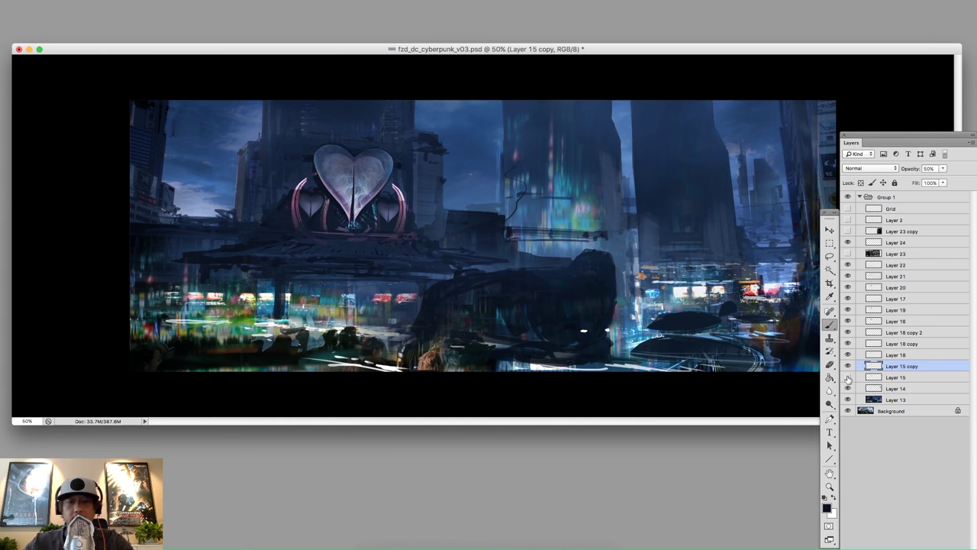
pyautogui.click(847, 379)
pyautogui.moveTo(897, 379); pyautogui.dragTo(961, 546)
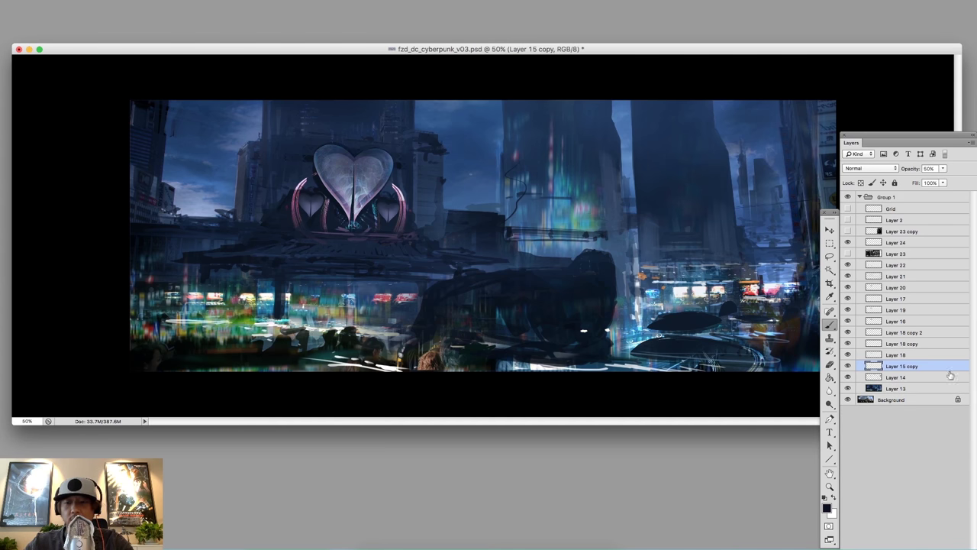
# - Preview Layer 23 and move it above Layer 23 copy in the layer stack
pyautogui.click(847, 253)
pyautogui.click(848, 254)
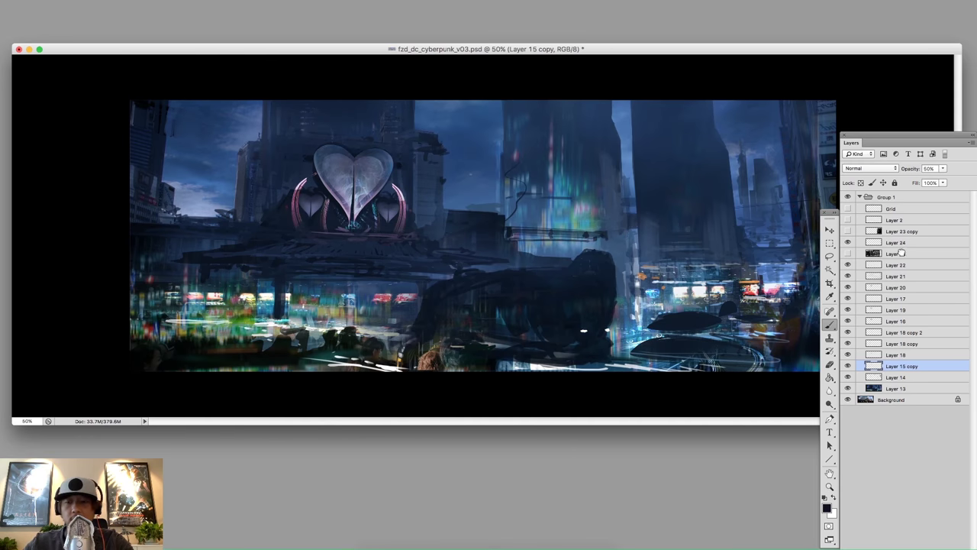
pyautogui.moveTo(902, 252); pyautogui.dragTo(901, 232)
# - Merge all painting layers from Layer 24 down to Layer 13 into a single layer
pyautogui.click(897, 253)
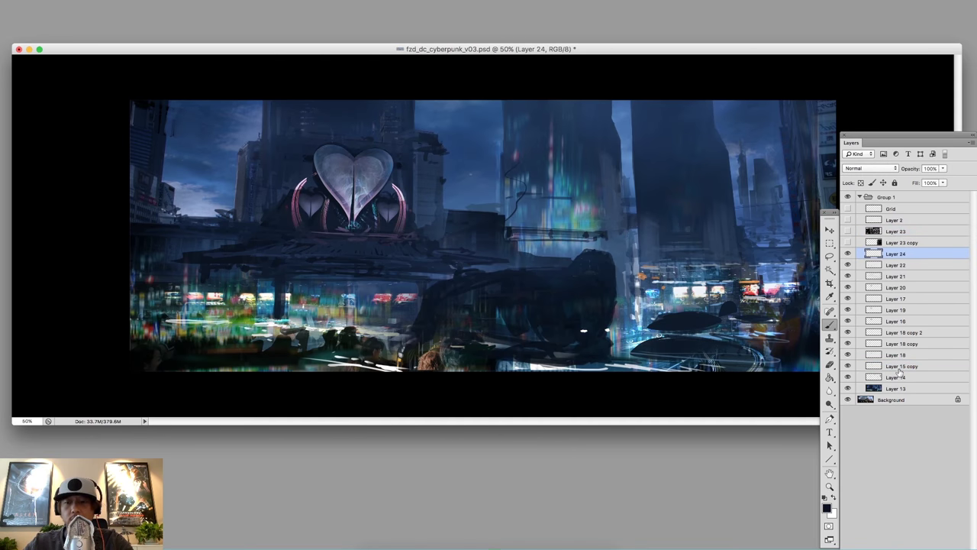
pyautogui.keyDown('shift'); pyautogui.click(898, 389); pyautogui.keyUp('shift')
pyautogui.press('super+e')
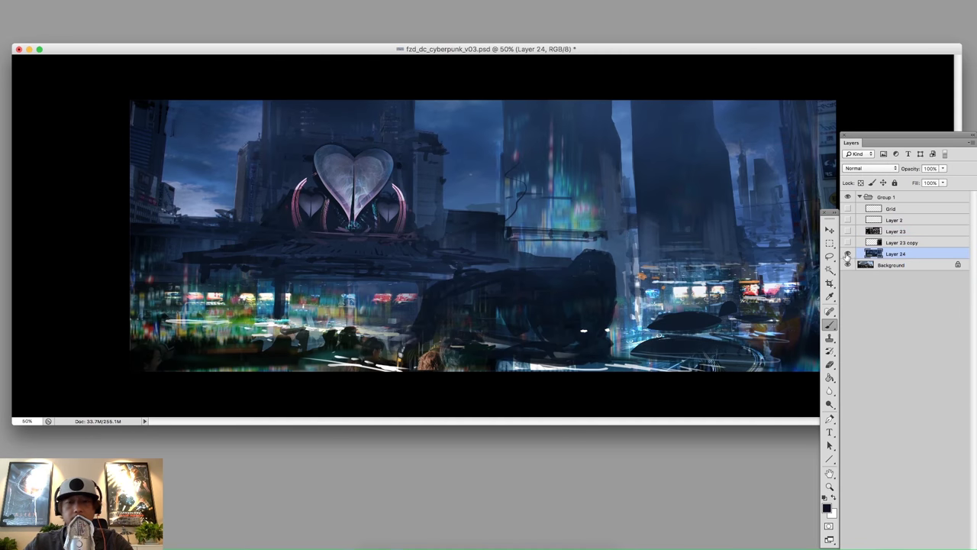
# - Toggle the merged Layer 24 to compare the painting with the original street photo, leaving the layer visible
pyautogui.click(848, 254)
pyautogui.click(847, 254)
pyautogui.click(847, 253)
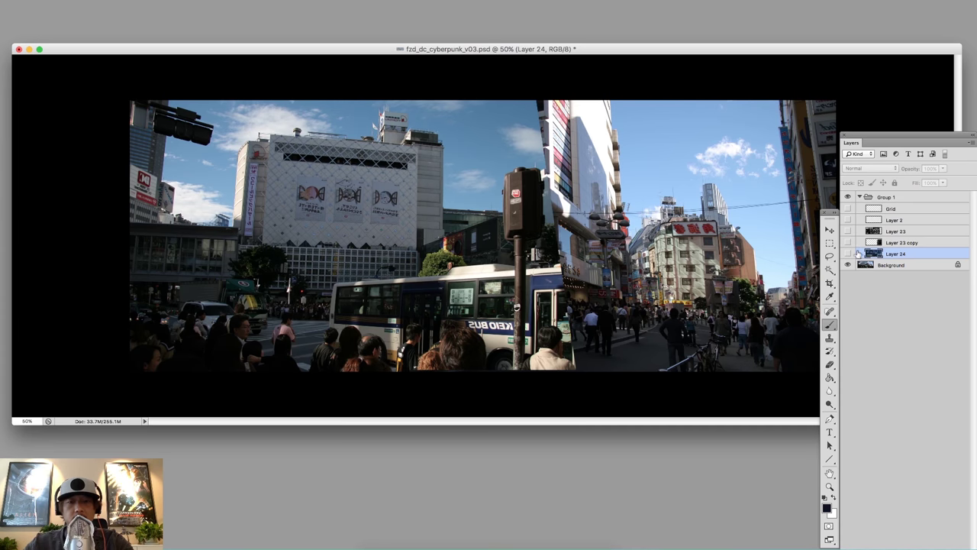
pyautogui.click(847, 254)
pyautogui.click(848, 253)
pyautogui.click(847, 254)
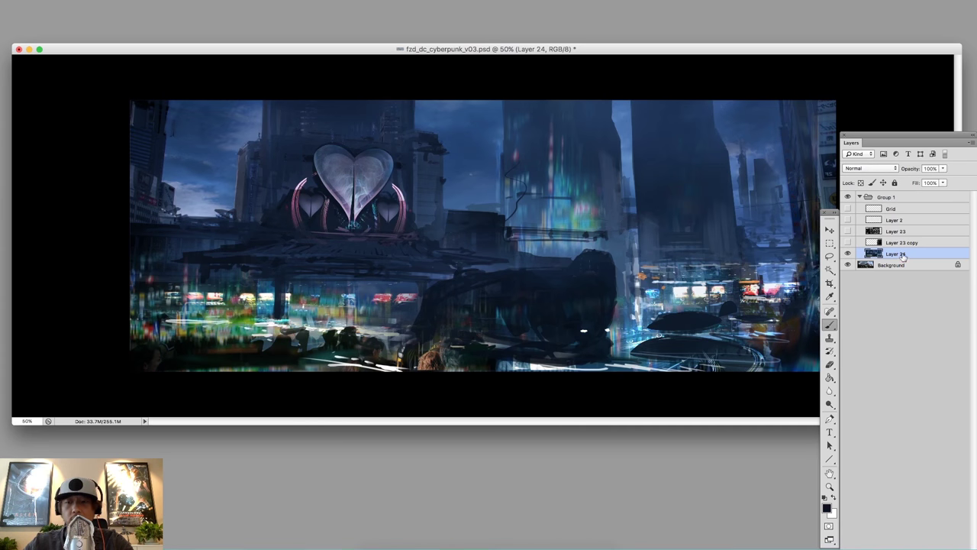
# - Move Layer 24, Layer 23, Layer 23 copy, Layer 2 and Grid out of Group 1, and remove the group
pyautogui.moveTo(904, 255); pyautogui.dragTo(916, 195)
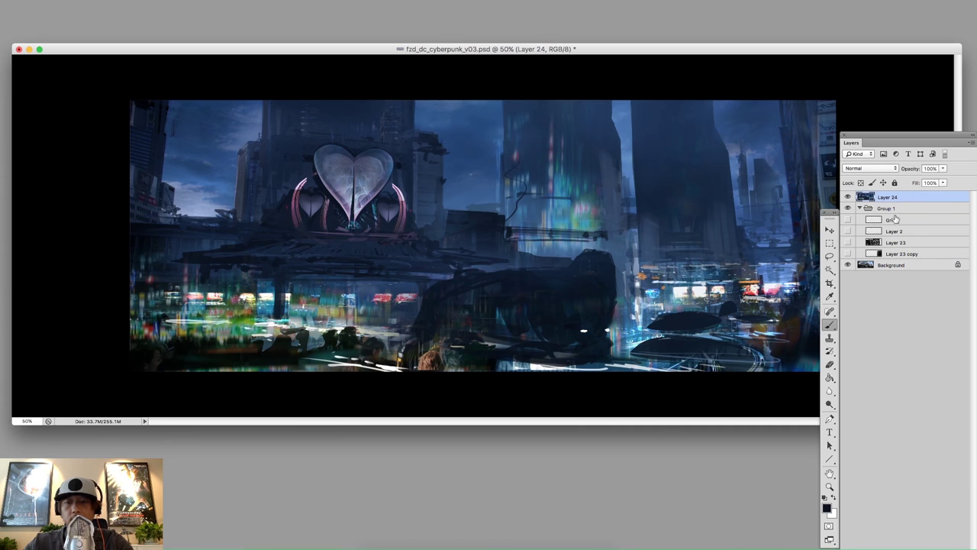
pyautogui.moveTo(899, 243); pyautogui.dragTo(902, 188)
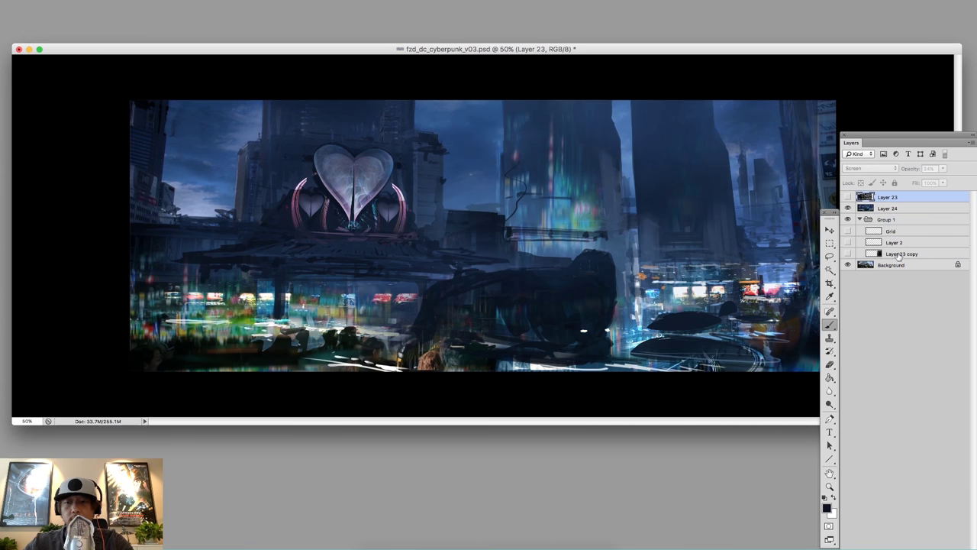
pyautogui.moveTo(899, 254); pyautogui.dragTo(902, 203)
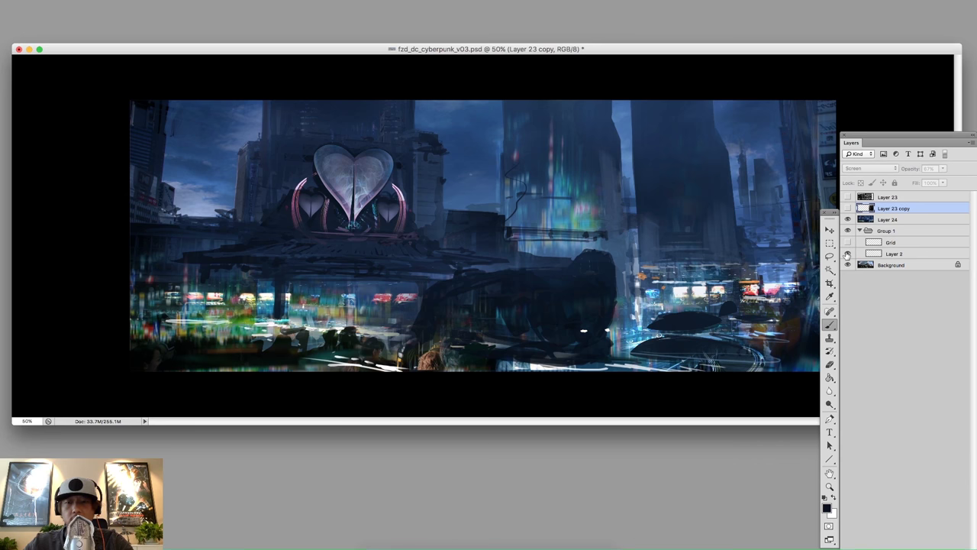
pyautogui.moveTo(895, 208); pyautogui.dragTo(900, 203)
pyautogui.moveTo(897, 254); pyautogui.dragTo(899, 206)
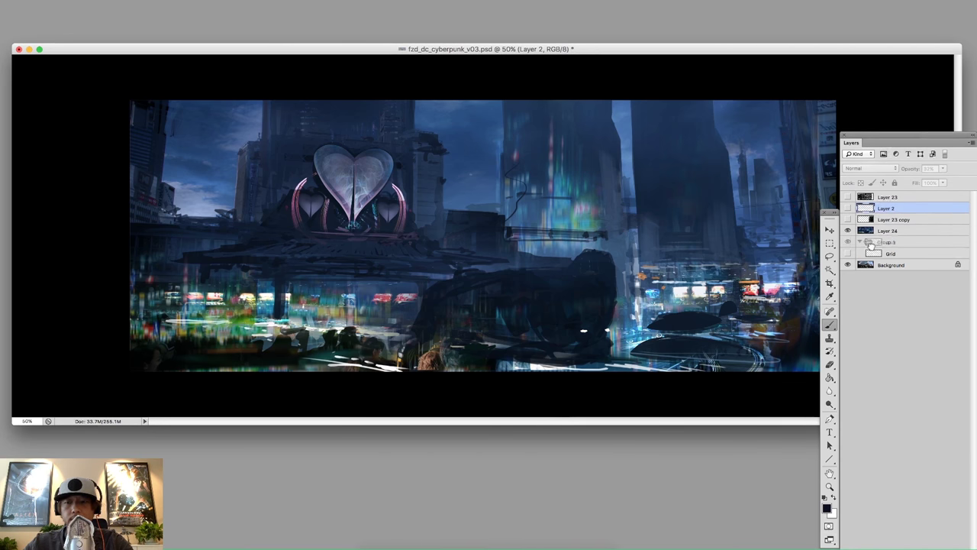
pyautogui.moveTo(871, 245); pyautogui.dragTo(899, 203)
pyautogui.moveTo(887, 252); pyautogui.dragTo(955, 545)
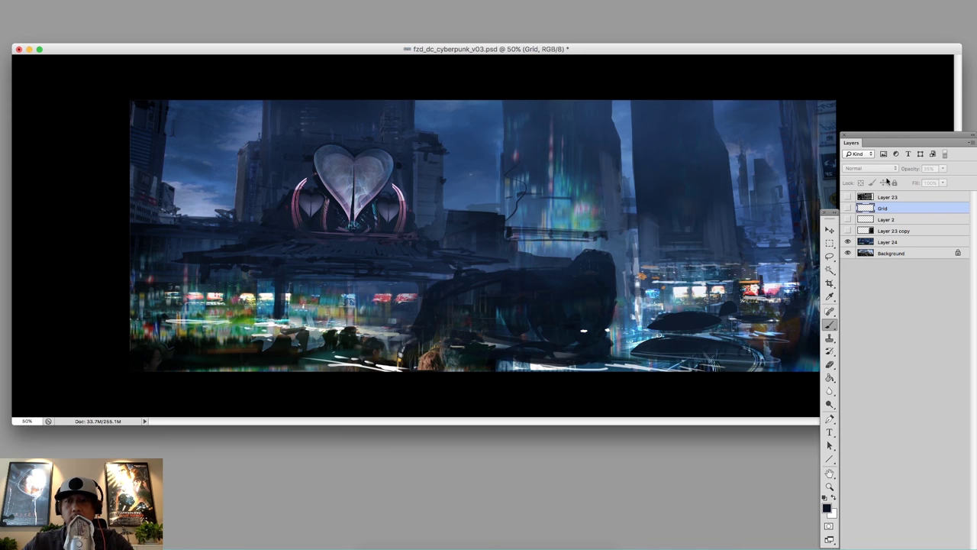
# - Preview Layer 23 copy and move Layer 23 below Layer 2, directly above its copy
pyautogui.click(847, 231)
pyautogui.click(847, 230)
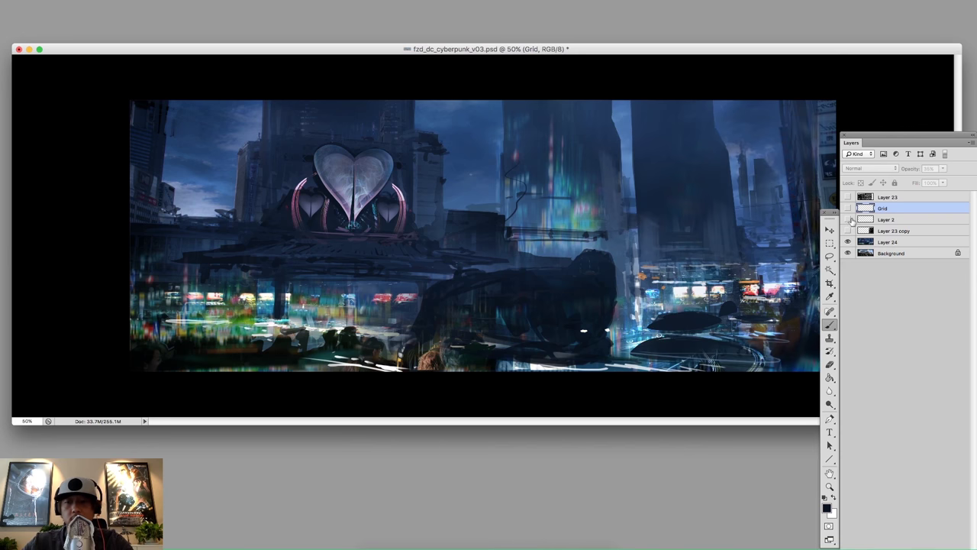
pyautogui.moveTo(893, 197)
pyautogui.mouseDown()
pyautogui.moveTo(878, 222)
pyautogui.moveTo(859, 224)
pyautogui.mouseUp()
# - Show and hide the Layer 2 line sketch and the Grid layer to inspect each over the painting
pyautogui.click(847, 216)
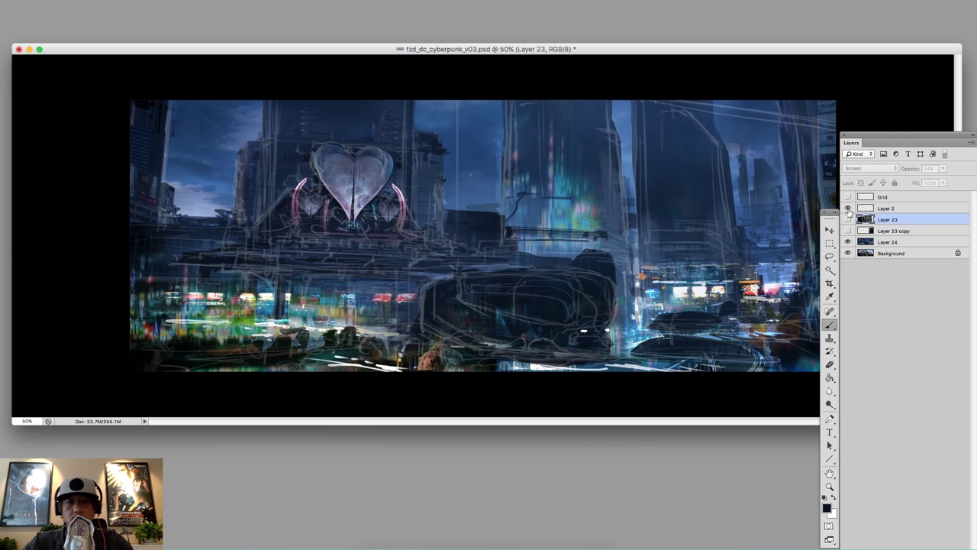
pyautogui.click(847, 210)
pyautogui.click(847, 211)
pyautogui.click(847, 210)
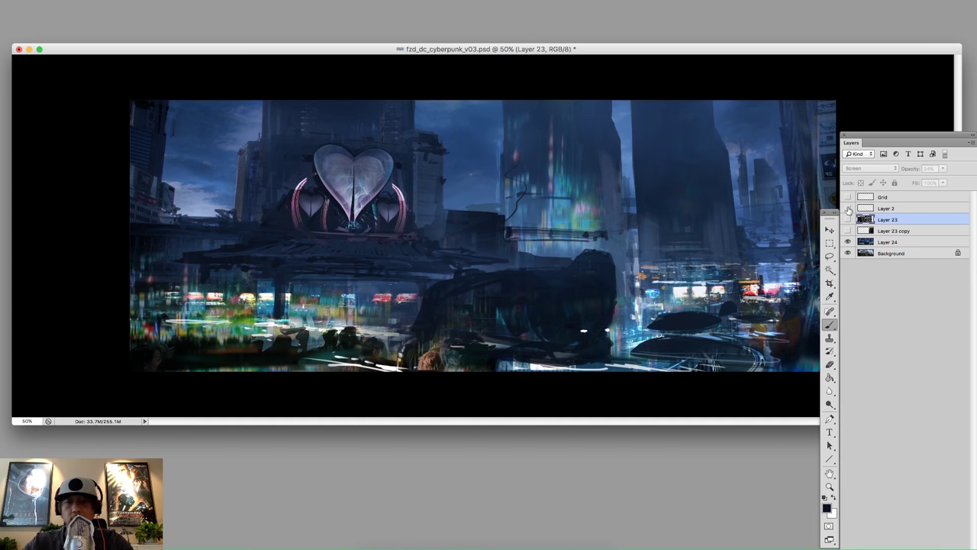
pyautogui.click(848, 197)
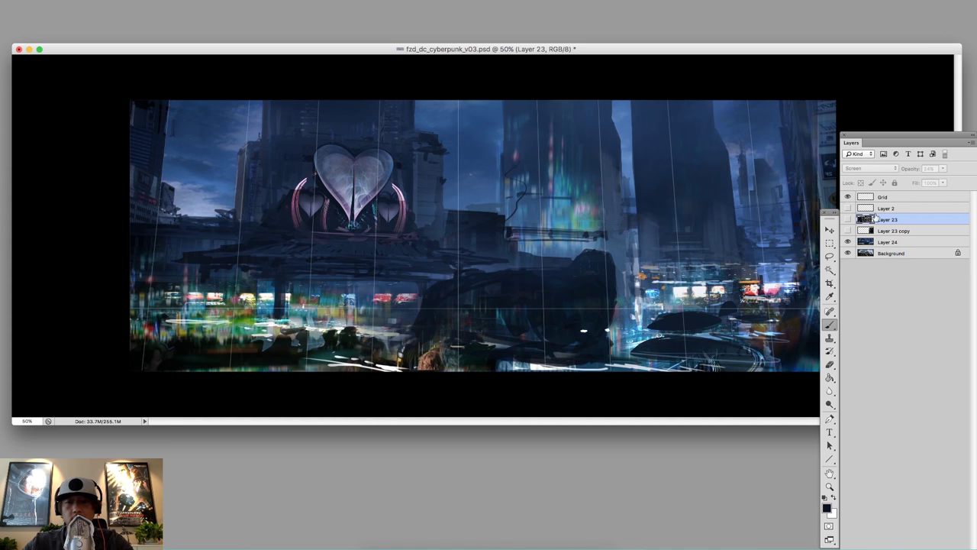
pyautogui.click(848, 197)
# - Compare the two perspective guide layers, leave only Layer 23 copy visible and set its opacity to 42%
pyautogui.click(892, 230)
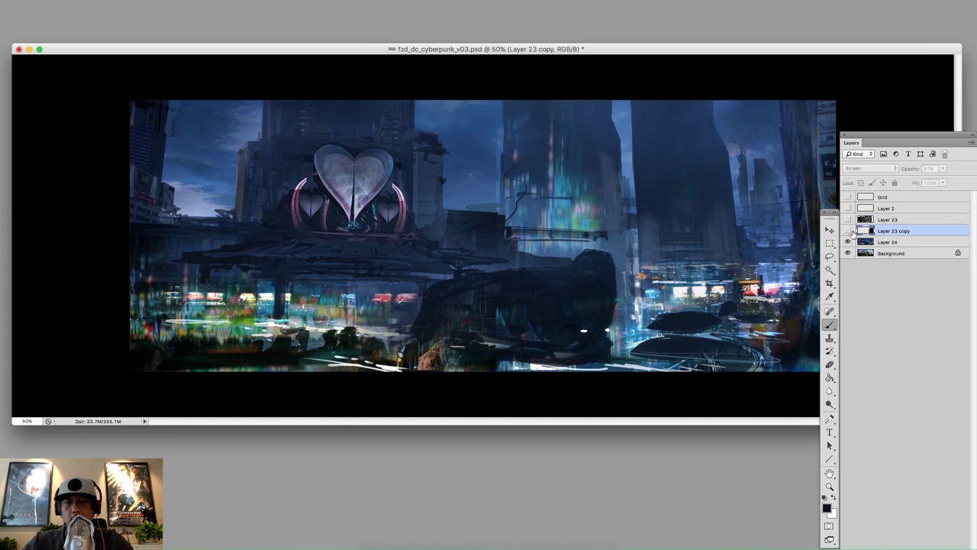
pyautogui.click(847, 230)
pyautogui.click(847, 230)
pyautogui.click(848, 219)
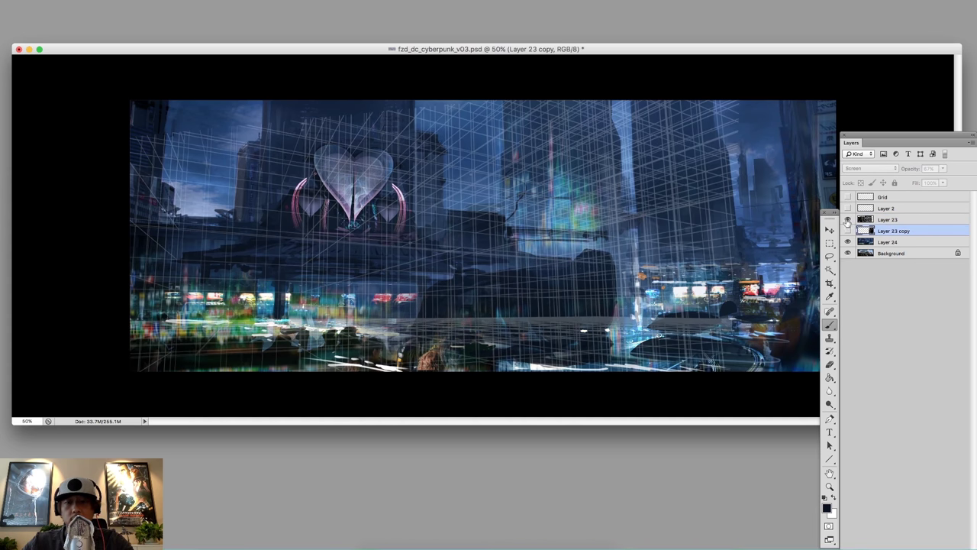
pyautogui.click(847, 219)
pyautogui.click(847, 231)
pyautogui.click(944, 169)
pyautogui.moveTo(938, 182); pyautogui.dragTo(933, 181)
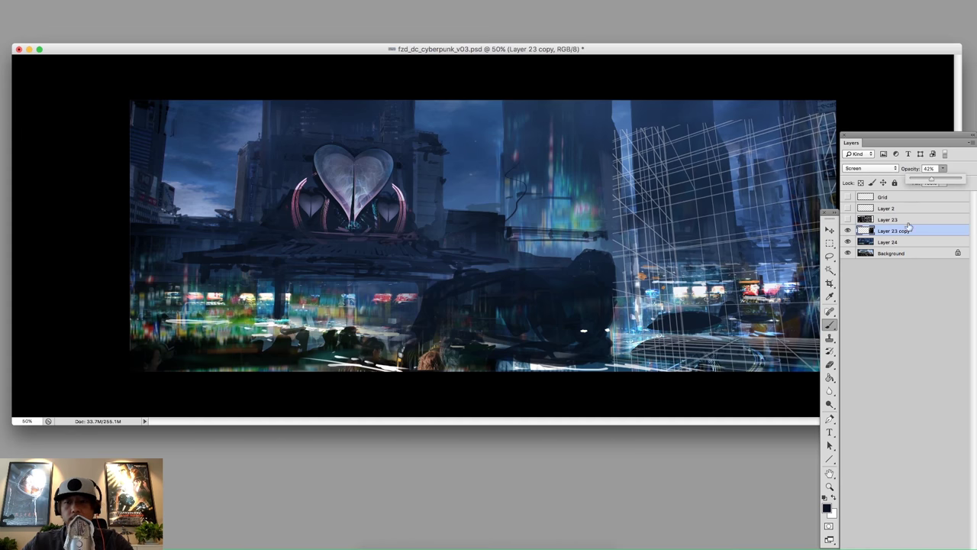
# - Compare Layer 24 with the photo beneath it and merge Layer 24 down into the Background layer
pyautogui.click(890, 243)
pyautogui.click(848, 242)
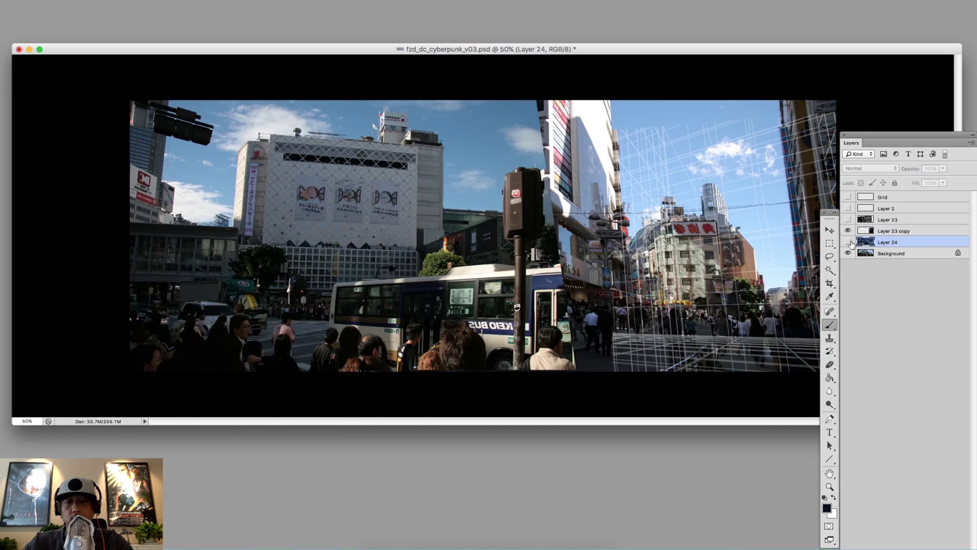
pyautogui.click(847, 242)
pyautogui.press('super+e')
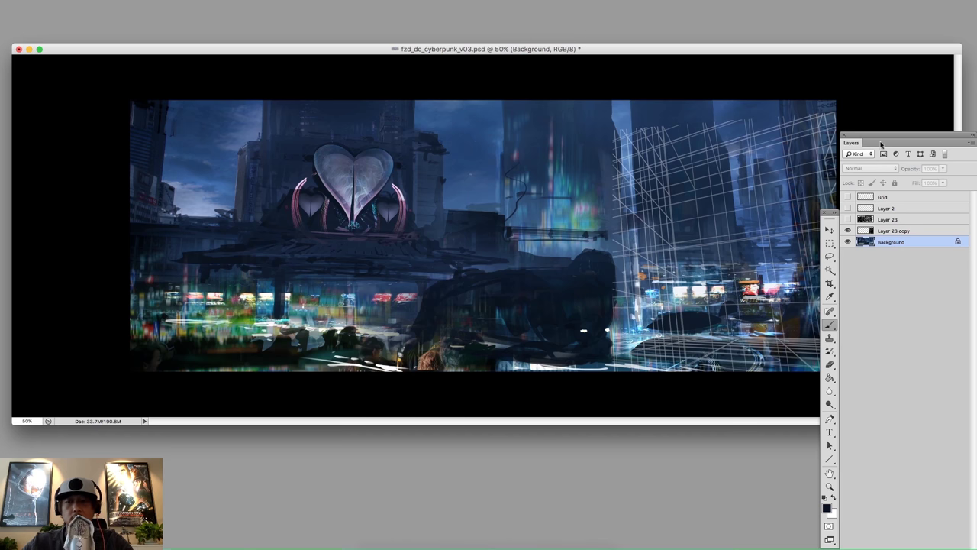
# - Save the document, then shrink and reposition its floating window so it fits closely around the painting beside the panels
pyautogui.press('super+s')
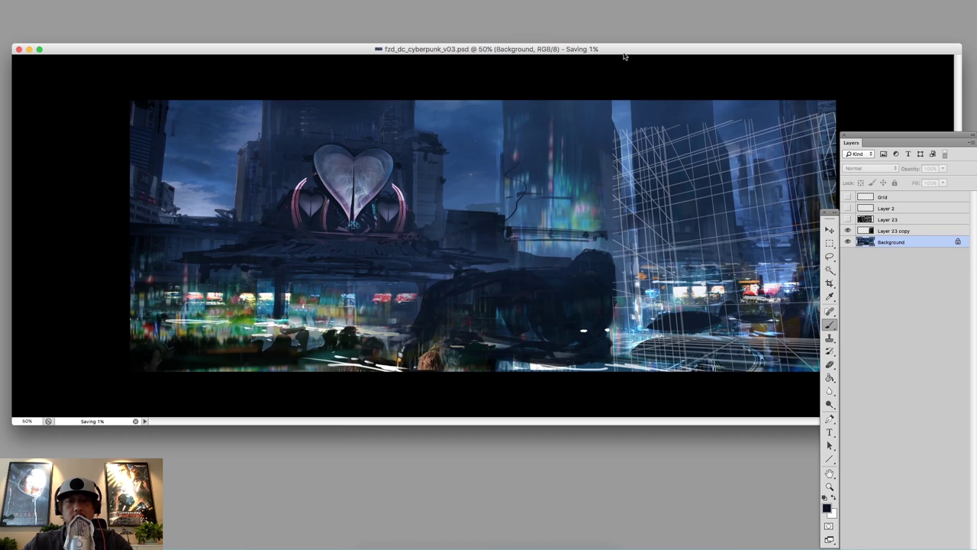
pyautogui.moveTo(626, 49); pyautogui.dragTo(621, 45)
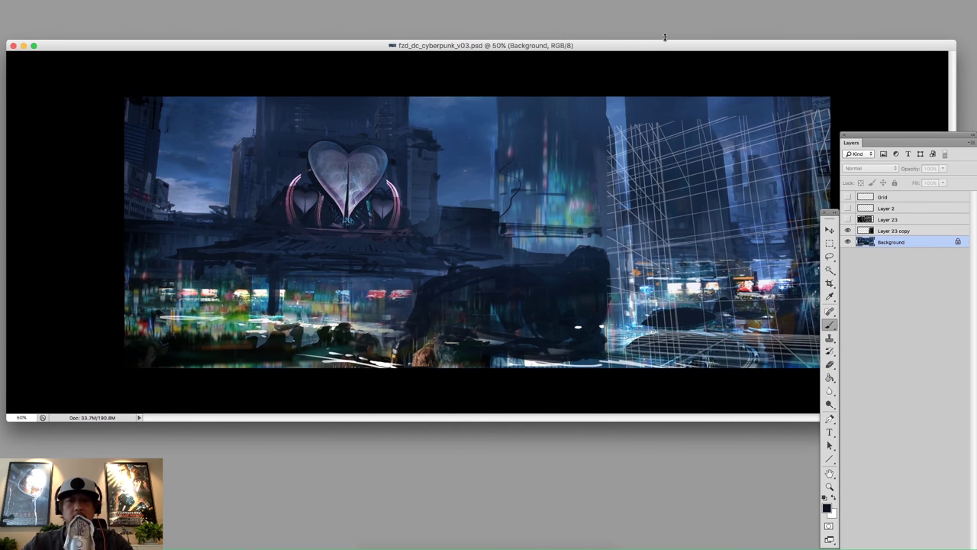
pyautogui.press('Tab')
pyautogui.moveTo(949, 417); pyautogui.dragTo(775, 373)
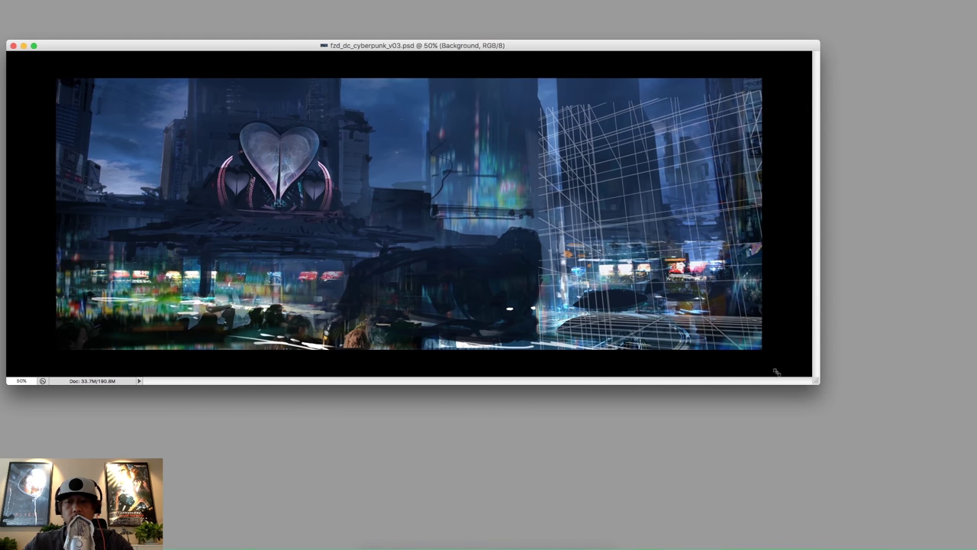
pyautogui.moveTo(570, 48); pyautogui.dragTo(585, 44)
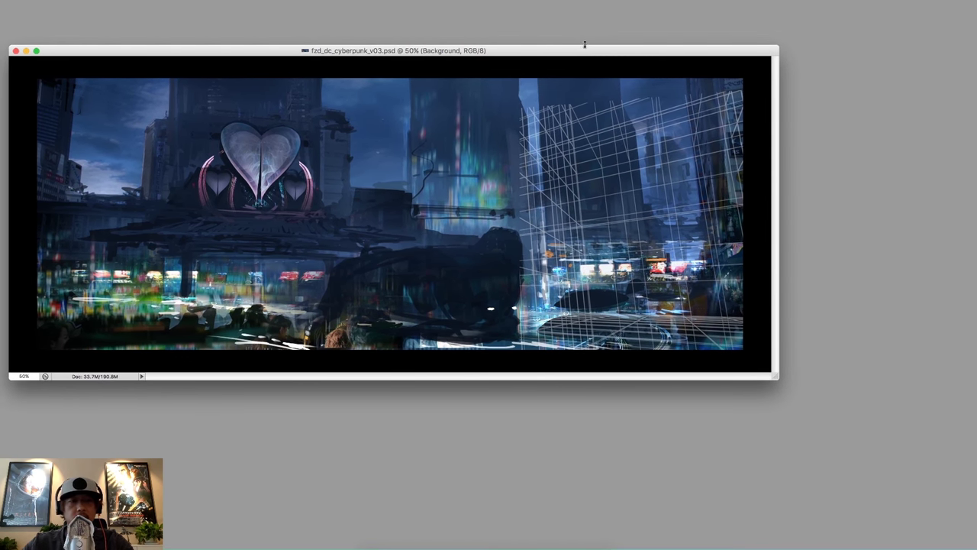
pyautogui.press('Tab')
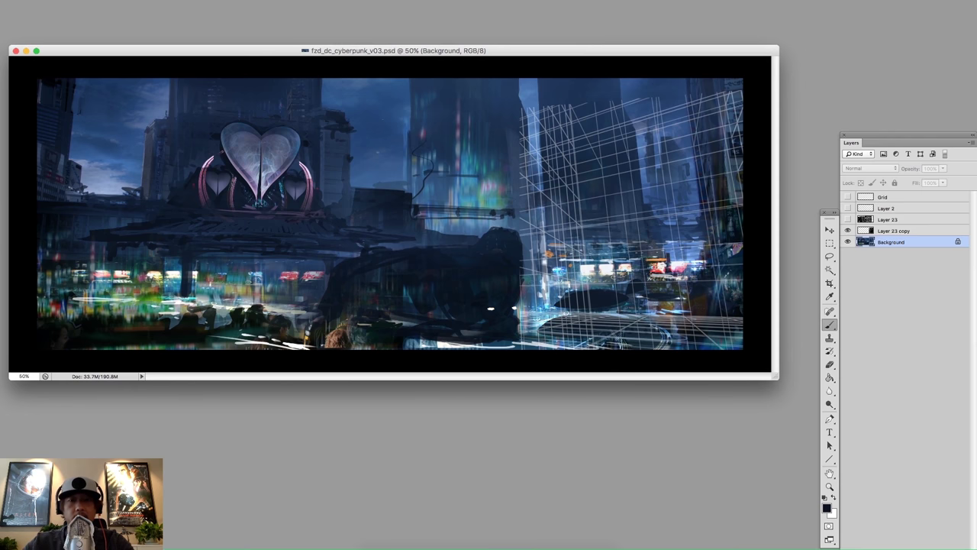
pyautogui.moveTo(620, 54); pyautogui.dragTo(593, 52)
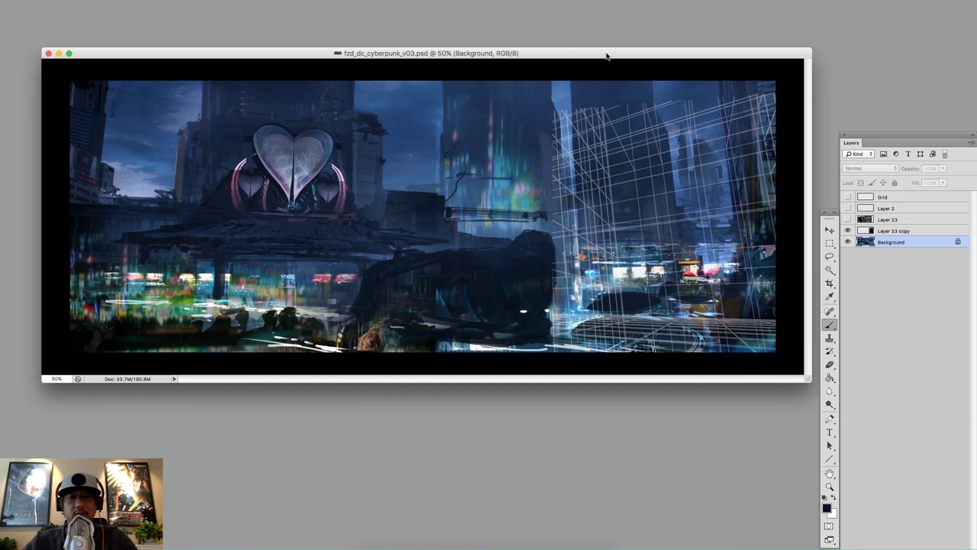
pyautogui.moveTo(607, 55); pyautogui.dragTo(600, 55)
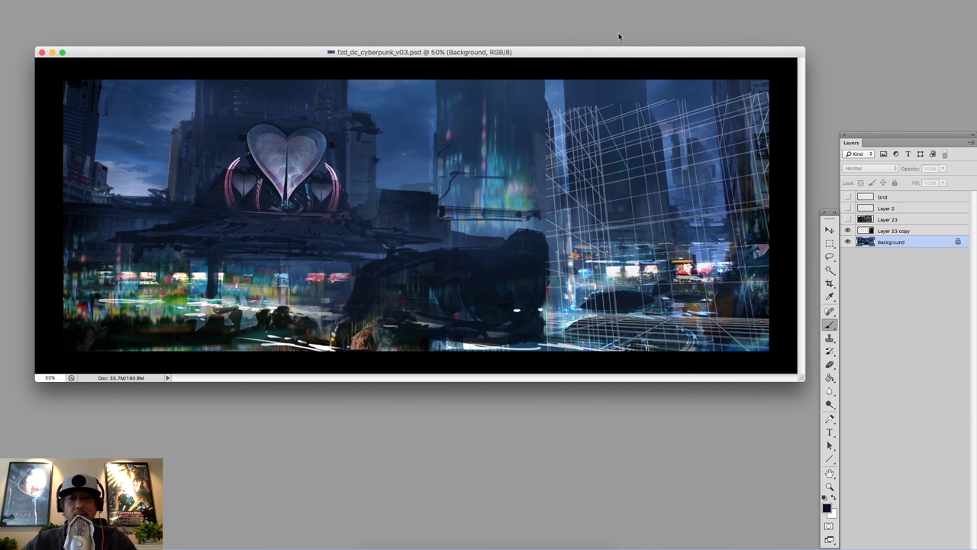
# - Add a new empty layer directly above Background and show the Layer 23 perspective guide
pyautogui.click(888, 220)
pyautogui.click(848, 220)
pyautogui.click(848, 220)
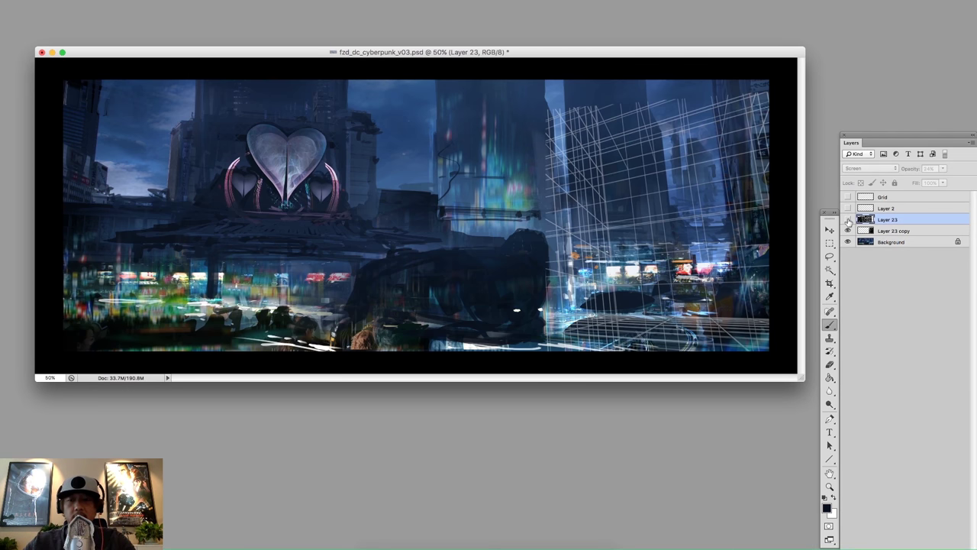
pyautogui.click(895, 243)
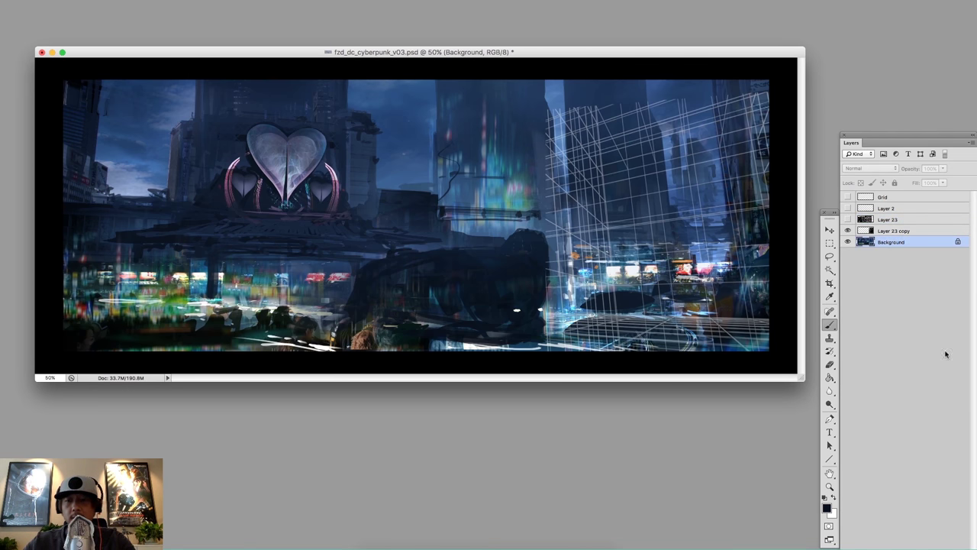
pyautogui.press('alt+shift+super+n')
pyautogui.click(848, 220)
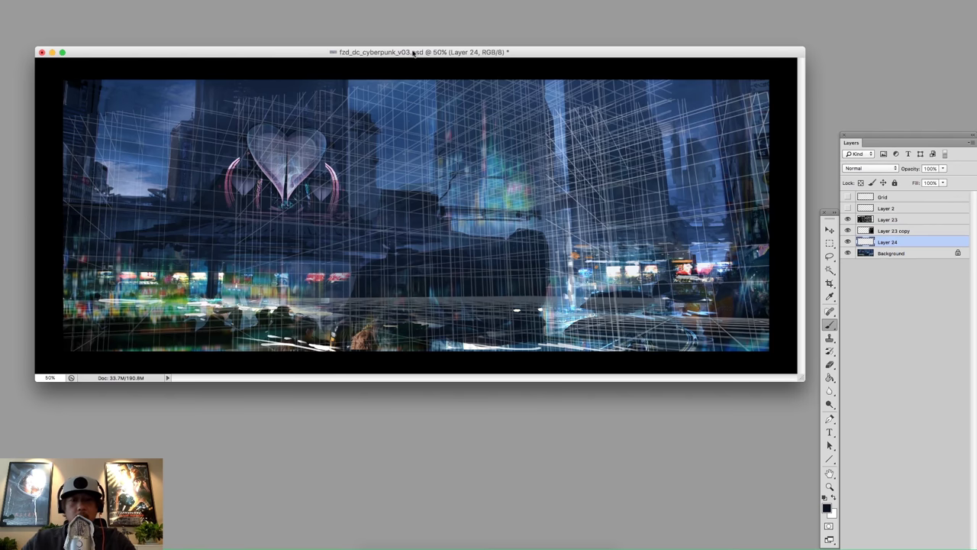
pyautogui.moveTo(421, 53); pyautogui.dragTo(420, 53)
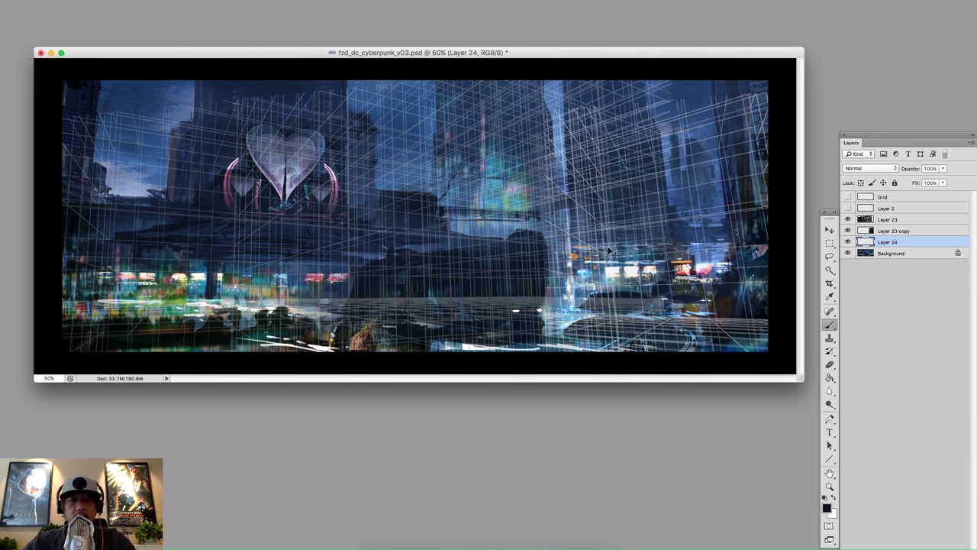
# - Enter full-screen view, hide Layer 23 and Layer 23 copy, and choose the 45 px brush preset
pyautogui.press('f')
pyautogui.keyDown('super'); pyautogui.click(512, 269); pyautogui.keyUp('super')
pyautogui.moveTo(736, 184); pyautogui.dragTo(754, 164)
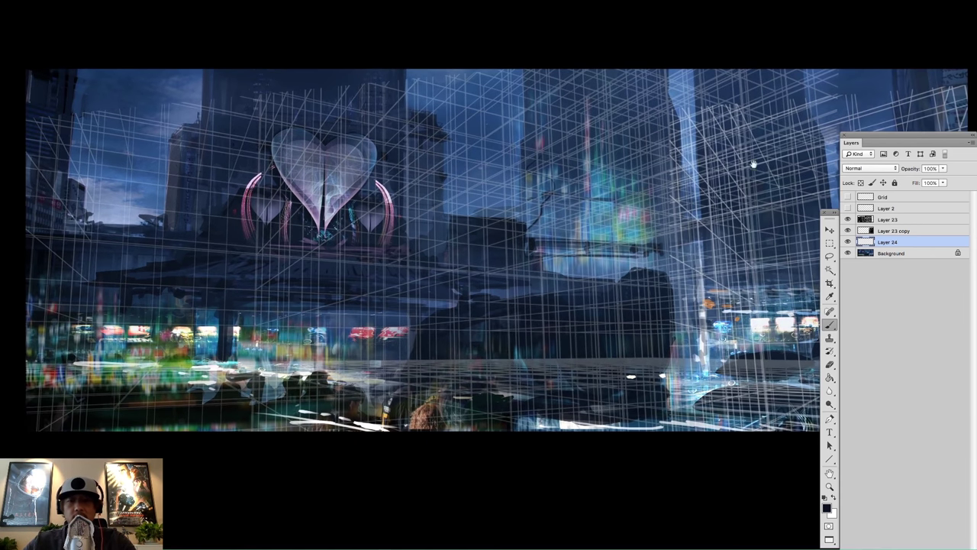
pyautogui.click(848, 219)
pyautogui.click(847, 230)
pyautogui.rightClick(530, 284)
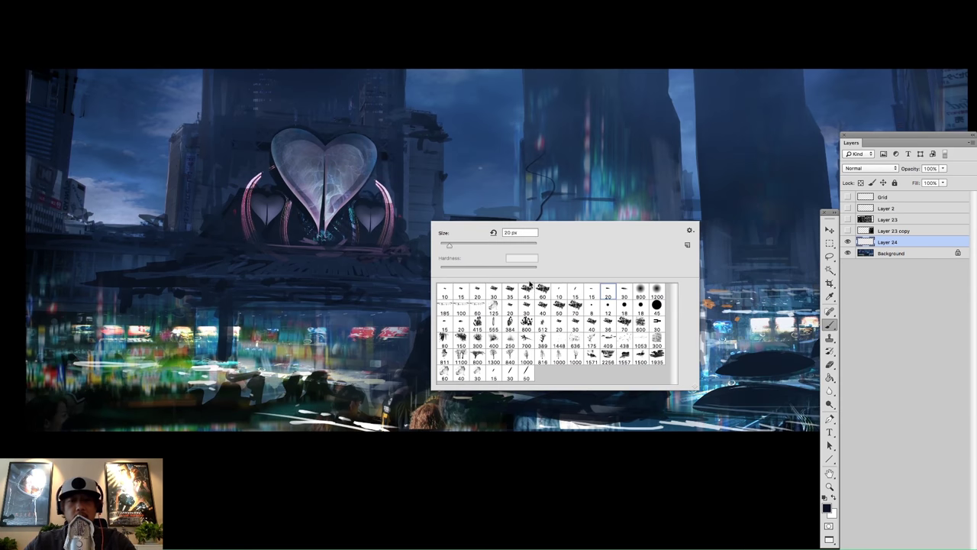
pyautogui.click(526, 289)
pyautogui.click(325, 281)
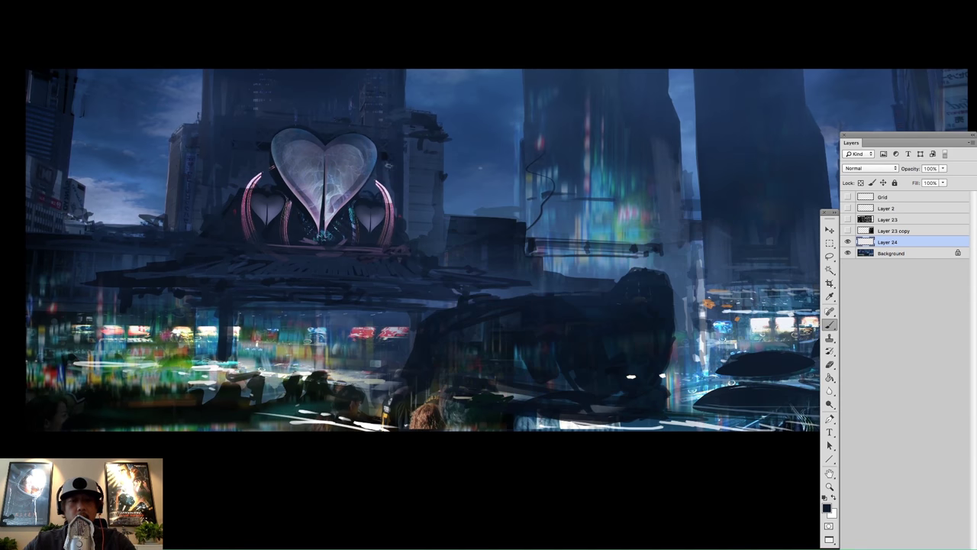
pyautogui.keyDown('alt'); pyautogui.click(177, 266); pyautogui.keyUp('alt')
pyautogui.moveTo(169, 278); pyautogui.dragTo(167, 327)
pyautogui.press('super+z')
# - Examine the heart sign, the roof below it and the neighbouring buildings up close and from afar, with the panels hidden
pyautogui.keyDown('super'); pyautogui.click(210, 272); pyautogui.keyUp('super')
pyautogui.moveTo(237, 227); pyautogui.dragTo(351, 200)
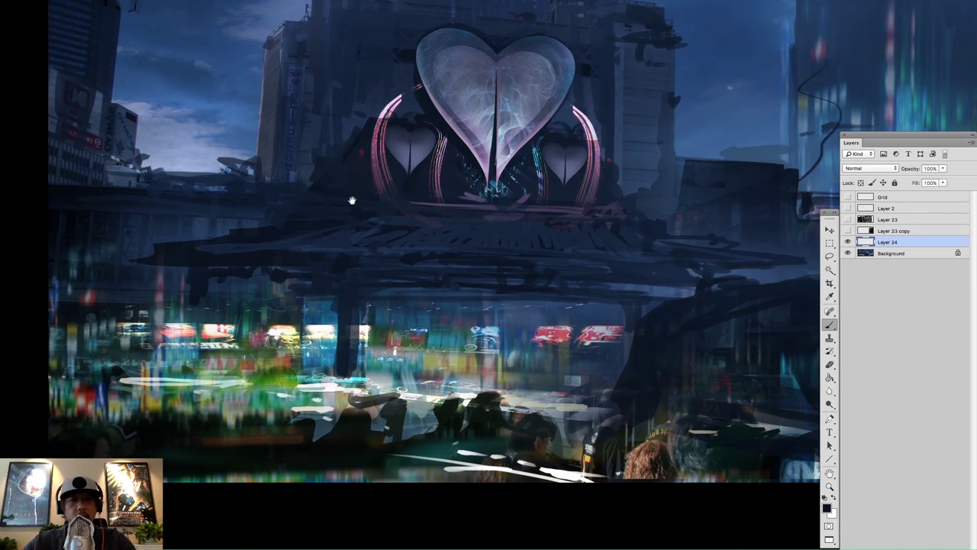
pyautogui.keyDown('alt'); pyautogui.click(387, 214); pyautogui.keyUp('alt')
pyautogui.moveTo(442, 197)
pyautogui.mouseDown()
pyautogui.moveTo(451, 222)
pyautogui.moveTo(511, 258)
pyautogui.mouseUp()
pyautogui.keyDown('super'); pyautogui.click(435, 268); pyautogui.keyUp('super')
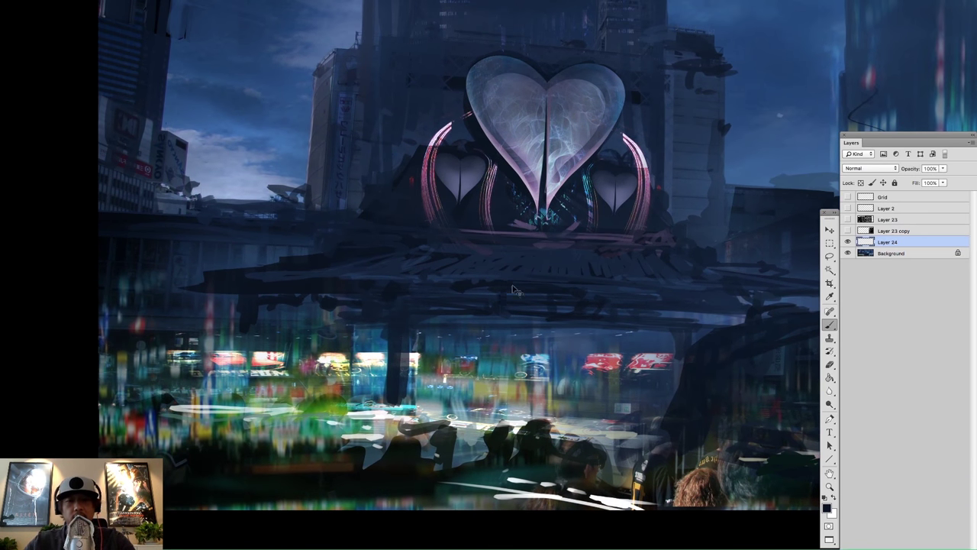
pyautogui.press('Tab')
pyautogui.moveTo(520, 306); pyautogui.dragTo(499, 270)
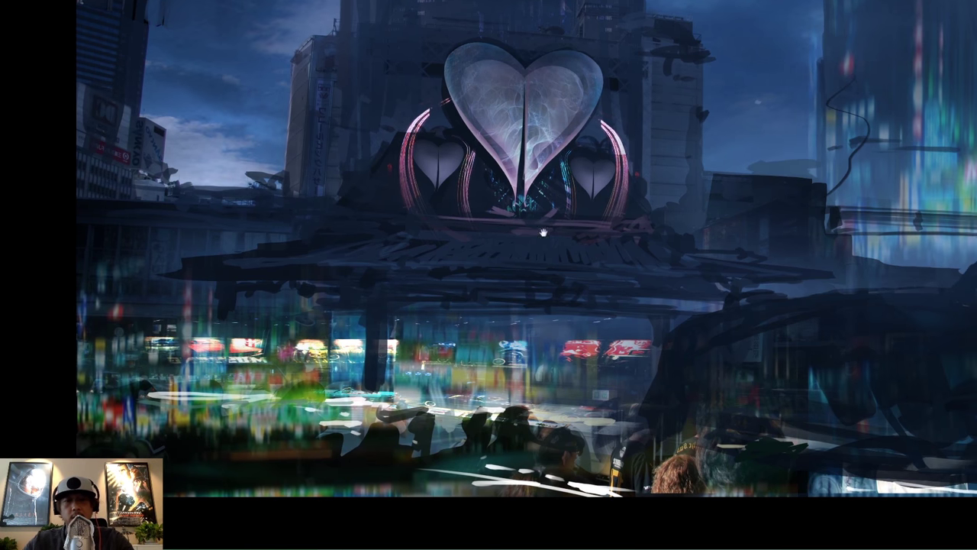
pyautogui.moveTo(492, 158); pyautogui.dragTo(500, 195)
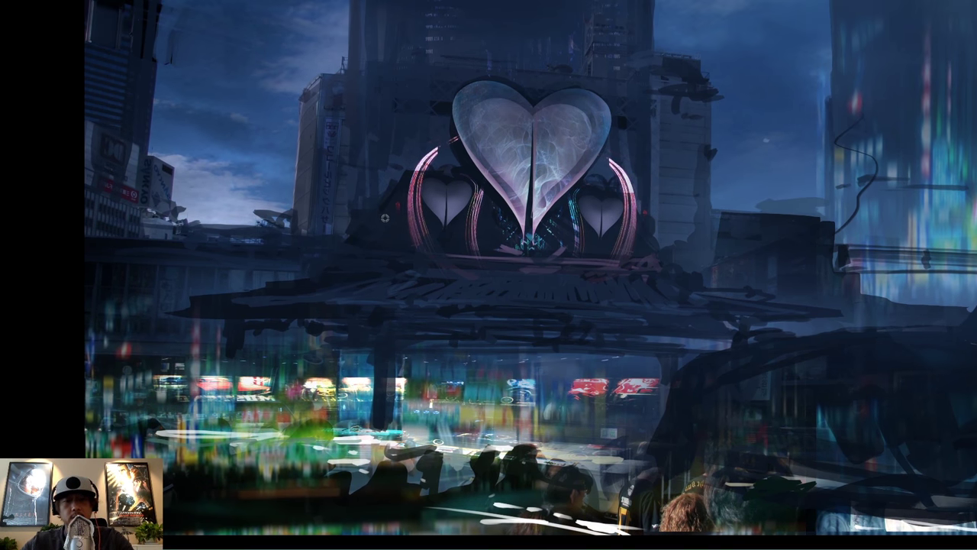
pyautogui.scroll(2, 642, 166)
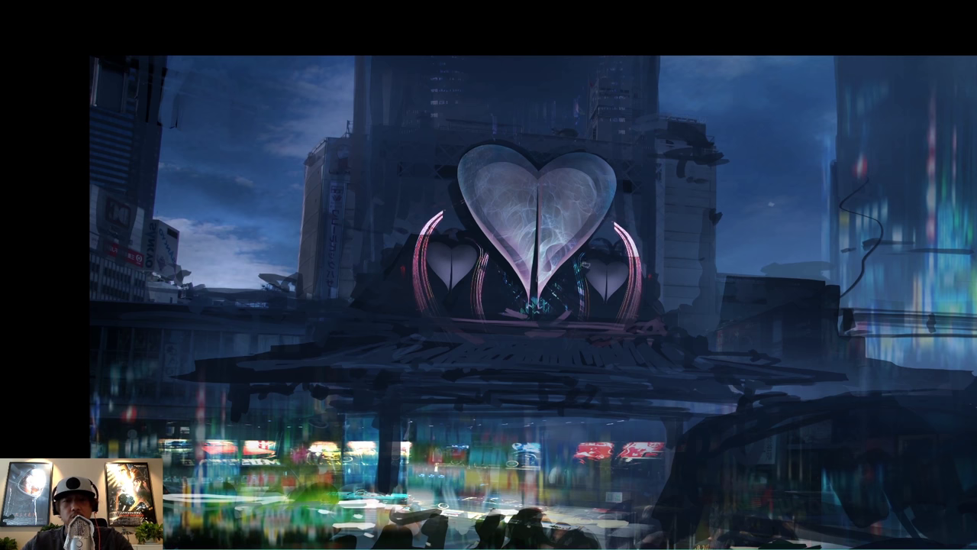
pyautogui.moveTo(494, 290); pyautogui.dragTo(510, 282)
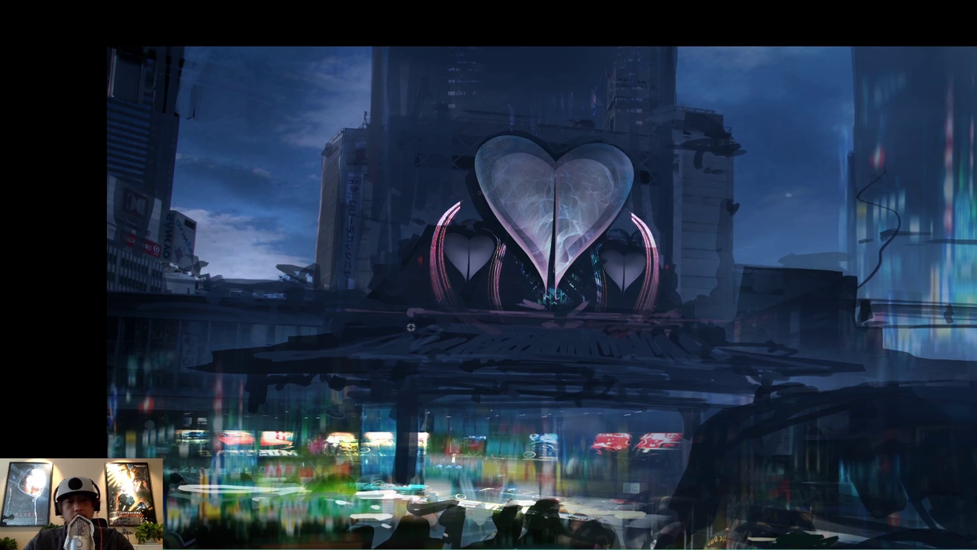
pyautogui.hotkey('ctrl', '-')
pyautogui.moveTo(535, 214); pyautogui.dragTo(408, 204)
pyautogui.moveTo(504, 234); pyautogui.dragTo(415, 213)
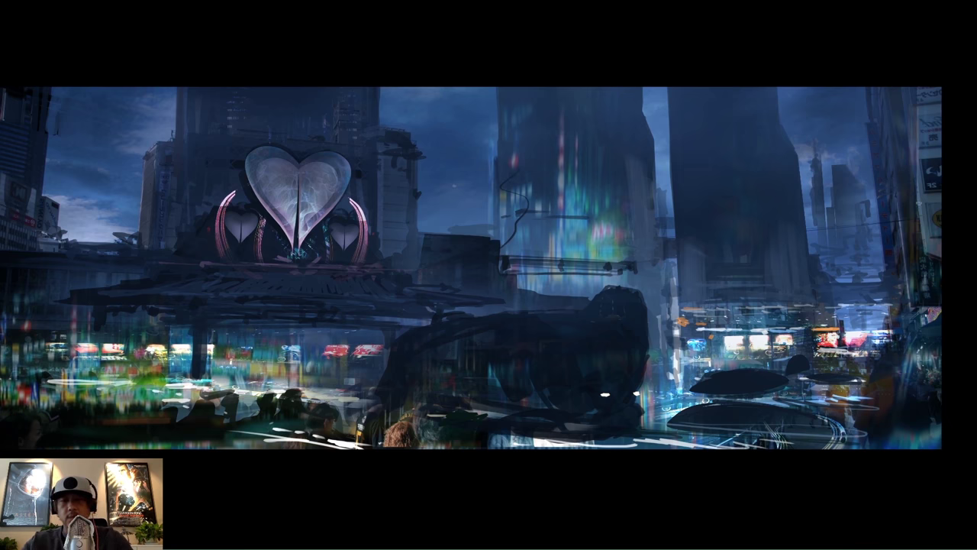
# - Show the Layer 23 perspective guide, lower its opacity to make the grid fainter, and make Layer 24 the active layer
pyautogui.press('Tab')
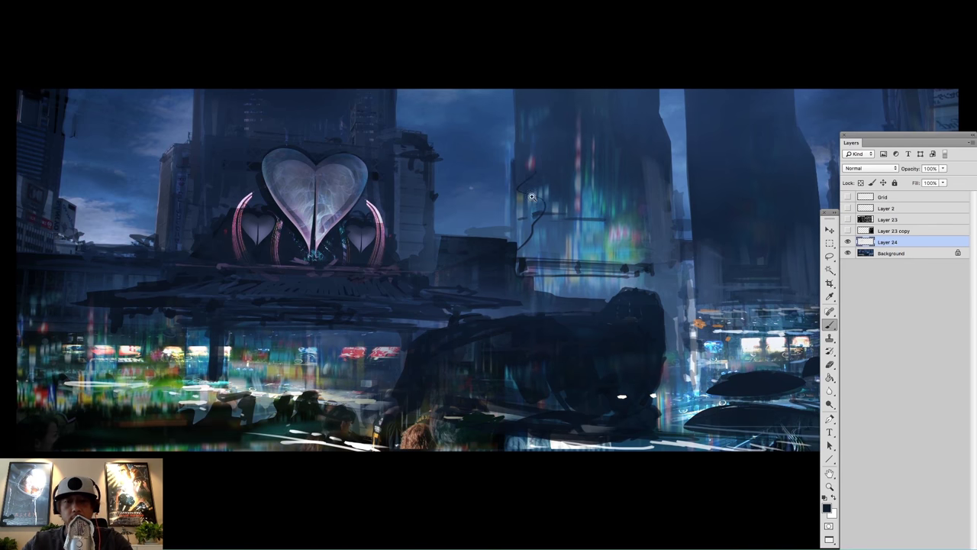
pyautogui.scroll(3, 532, 197)
pyautogui.scroll(-4, 553, 178)
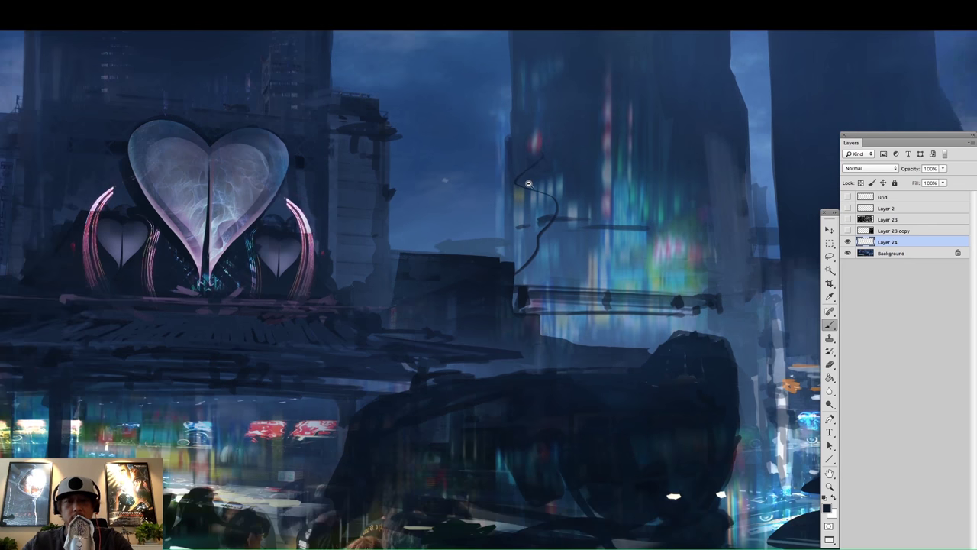
pyautogui.click(848, 219)
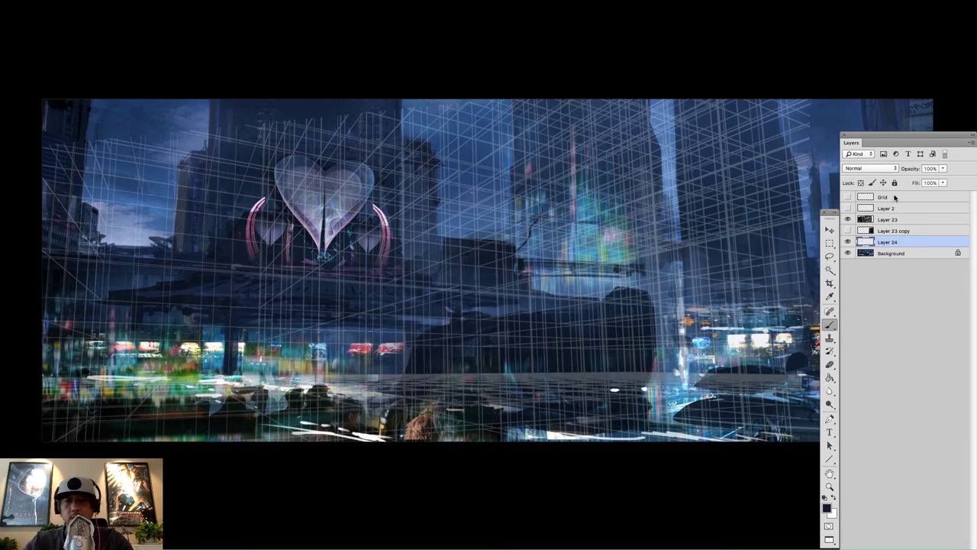
pyautogui.click(943, 168)
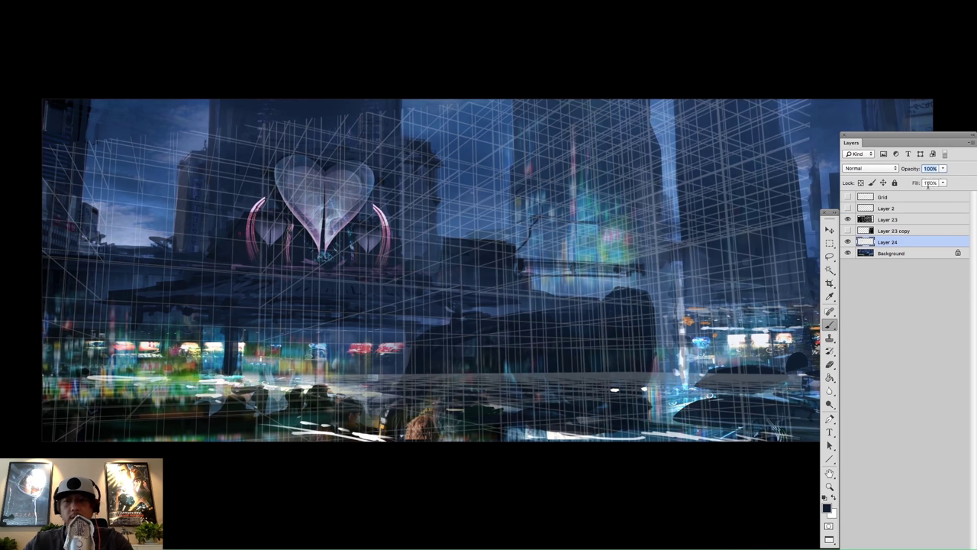
pyautogui.click(916, 220)
pyautogui.click(943, 169)
pyautogui.moveTo(933, 180); pyautogui.dragTo(927, 179)
pyautogui.click(885, 240)
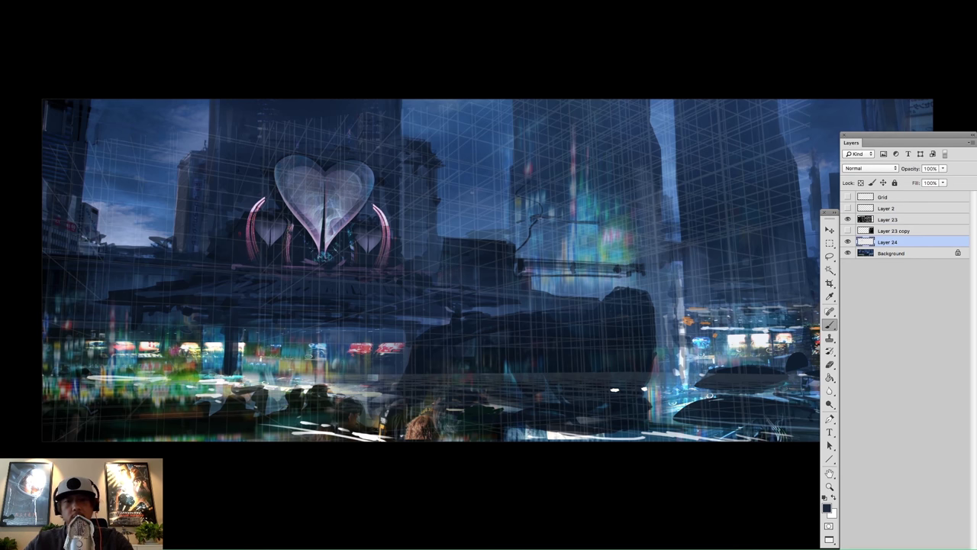
# - Hide the panels, pick the 125 px brush preset and sample the dark colour from the large silhouette in the painting's centre
pyautogui.press('Tab')
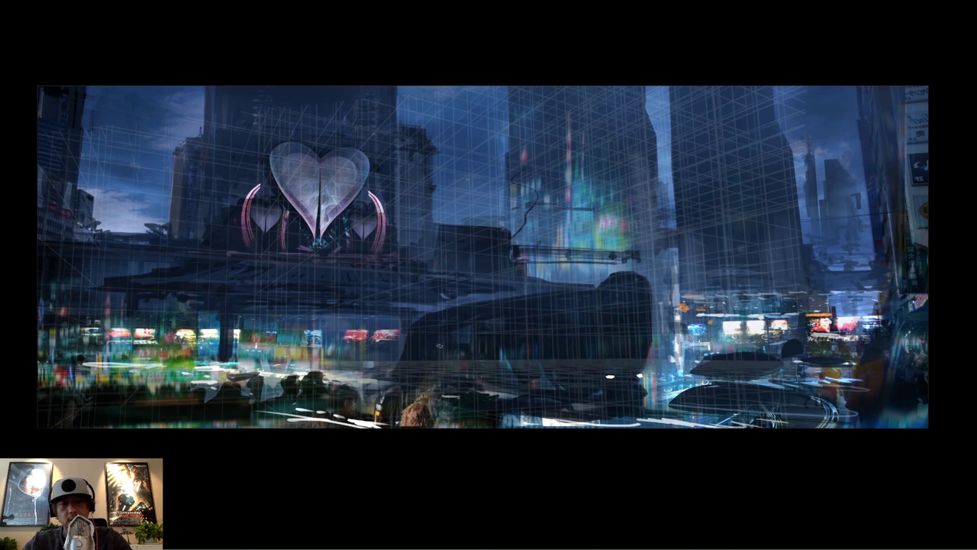
pyautogui.rightClick(441, 345)
pyautogui.click(508, 406)
pyautogui.click(429, 357)
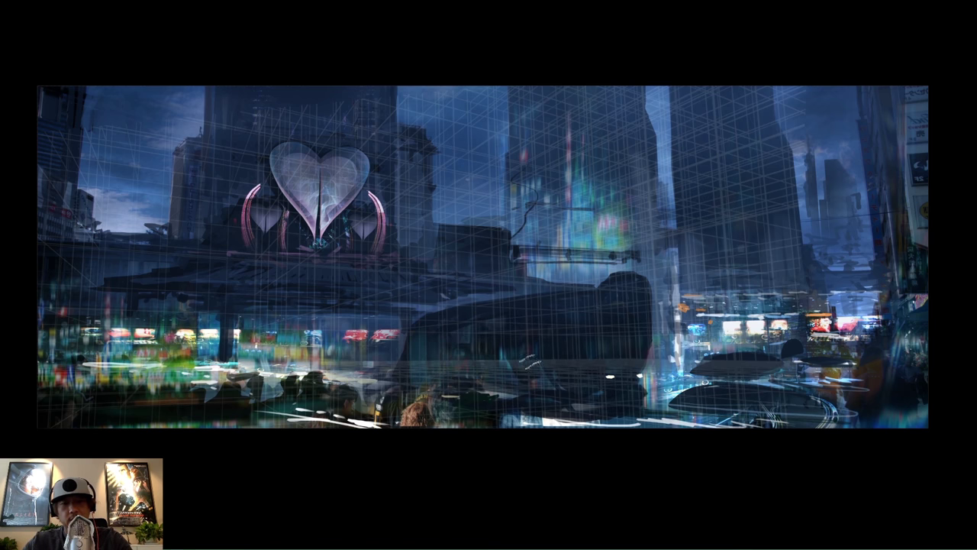
pyautogui.rightClick(609, 378)
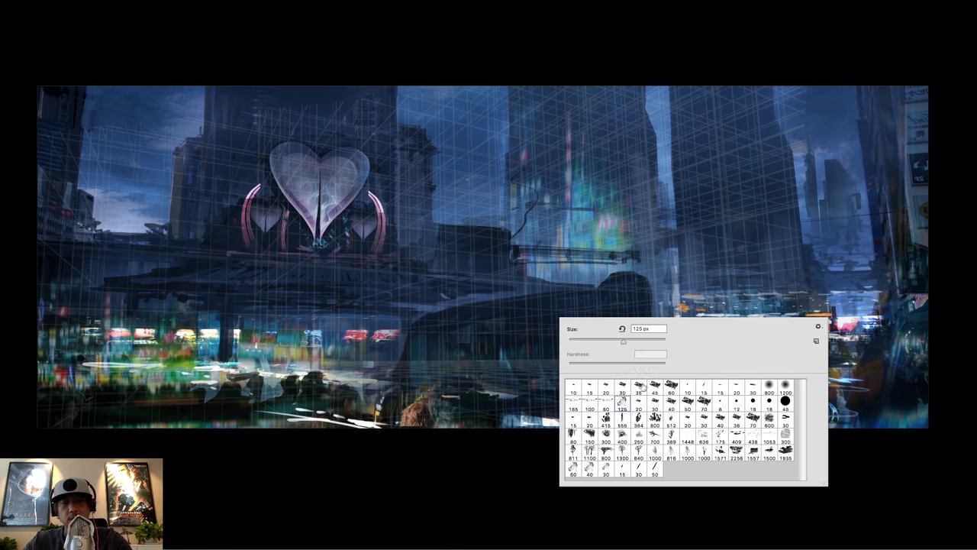
pyautogui.click(527, 330)
pyautogui.keyDown('alt'); pyautogui.click(523, 341); pyautogui.keyUp('alt')
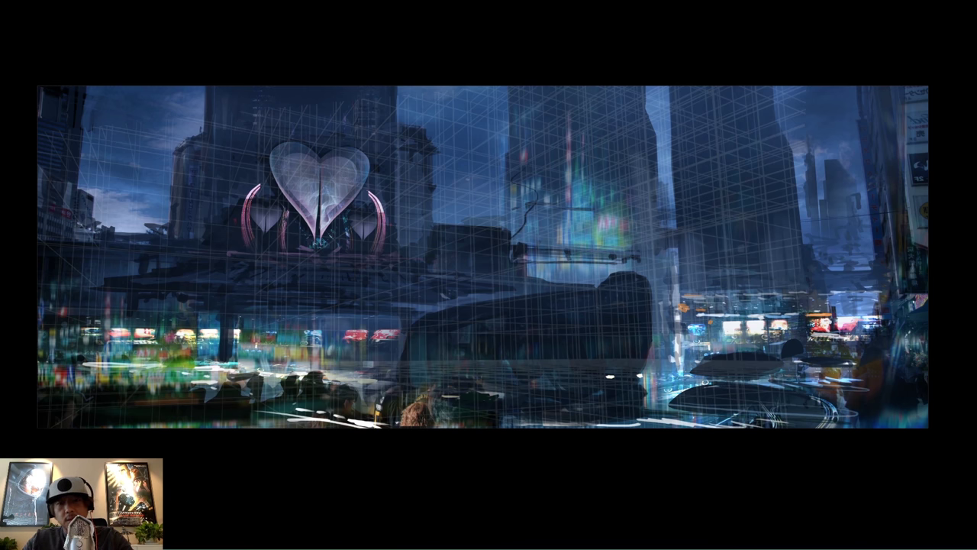
pyautogui.scroll(10, 619, 260)
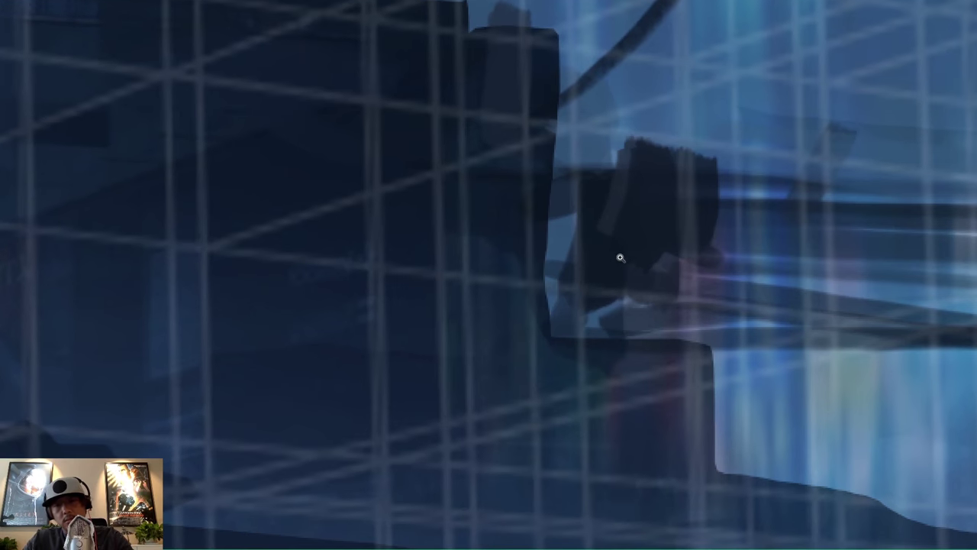
pyautogui.scroll(-12, 619, 260)
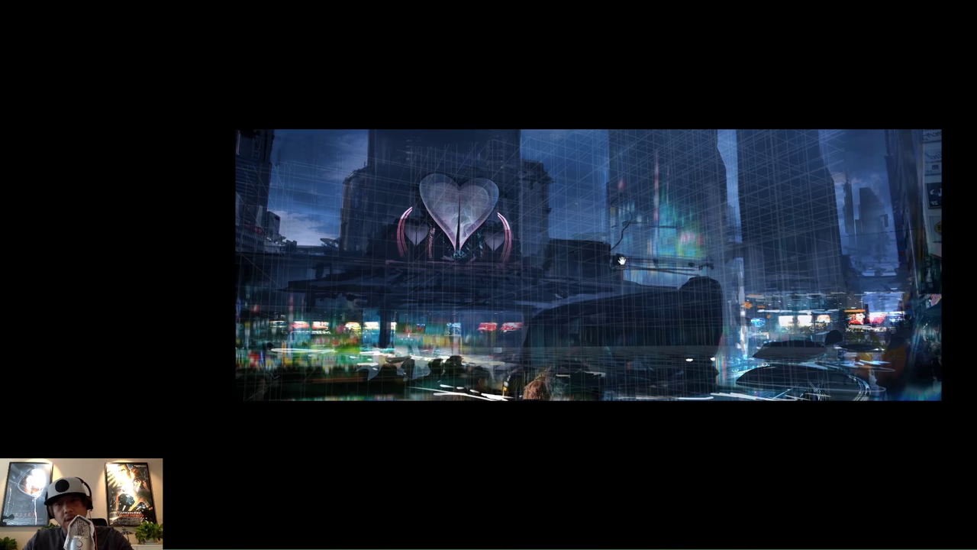
pyautogui.moveTo(621, 261); pyautogui.dragTo(537, 258)
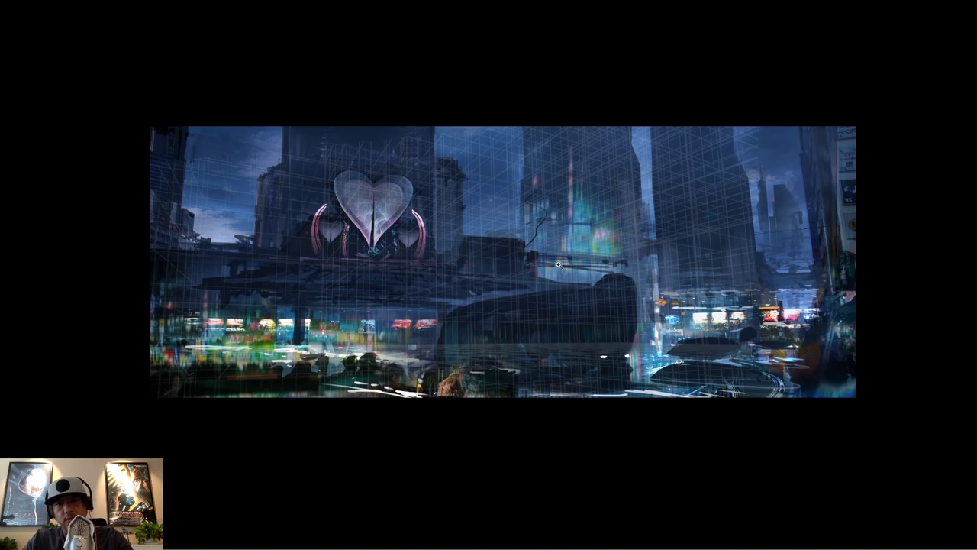
pyautogui.scroll(5, 556, 261)
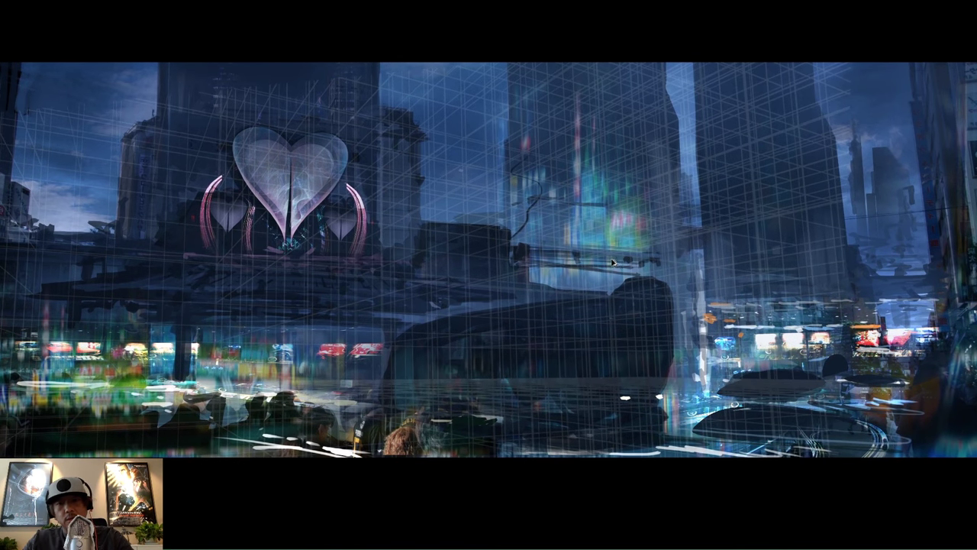
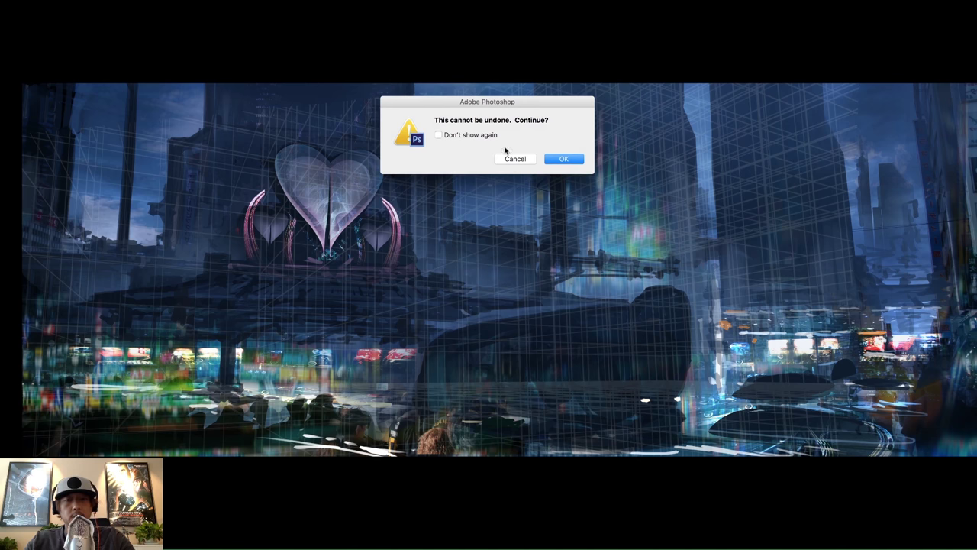
# - Accept the warning that the action cannot be undone and stop it from being shown again
pyautogui.click(439, 135)
pyautogui.click(574, 161)
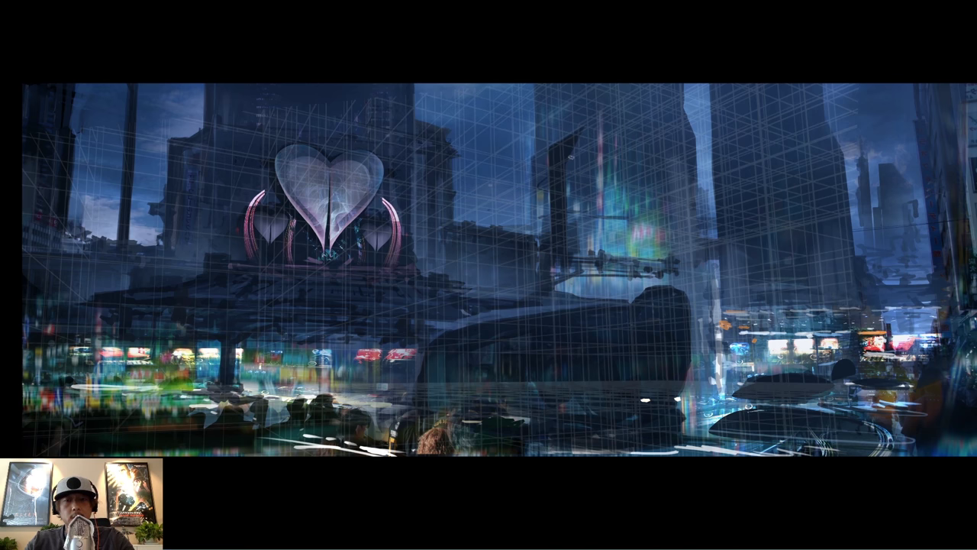
# - Sample a colour from the central tower area and paint along the tower edge beside the narrow sky gap
pyautogui.moveTo(941, 283); pyautogui.dragTo(831, 265)
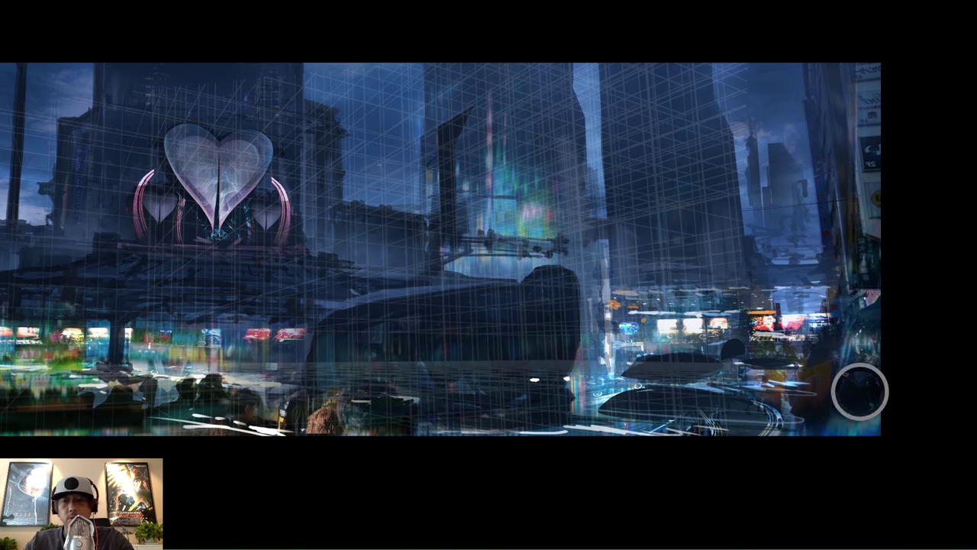
pyautogui.moveTo(824, 121); pyautogui.dragTo(820, 155)
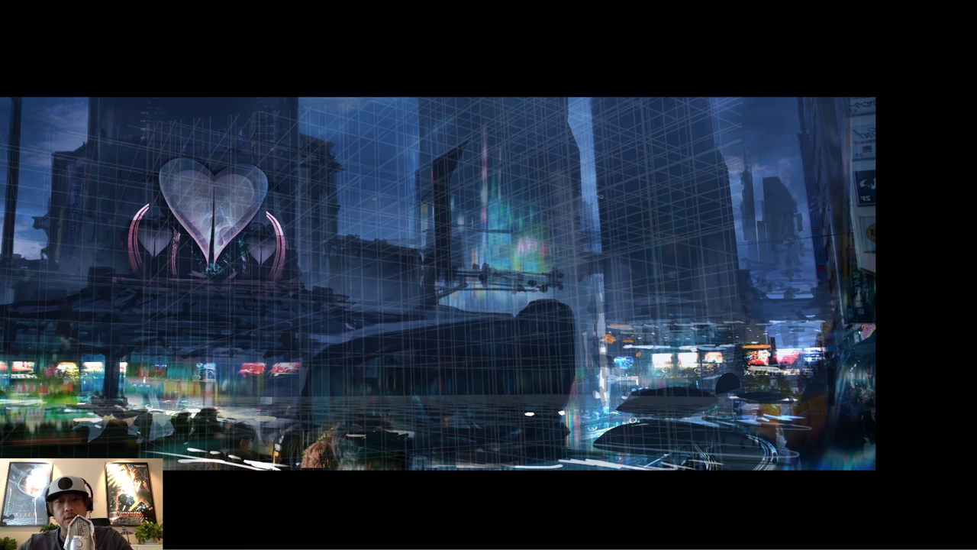
pyautogui.moveTo(594, 71); pyautogui.dragTo(683, 67)
pyautogui.keyDown('alt'); pyautogui.click(534, 161); pyautogui.keyUp('alt')
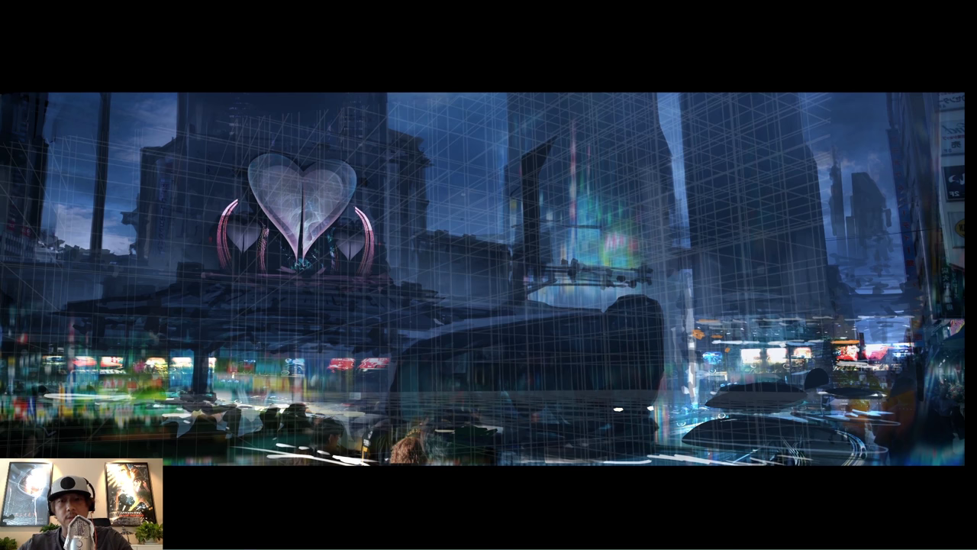
pyautogui.moveTo(672, 157); pyautogui.dragTo(678, 208)
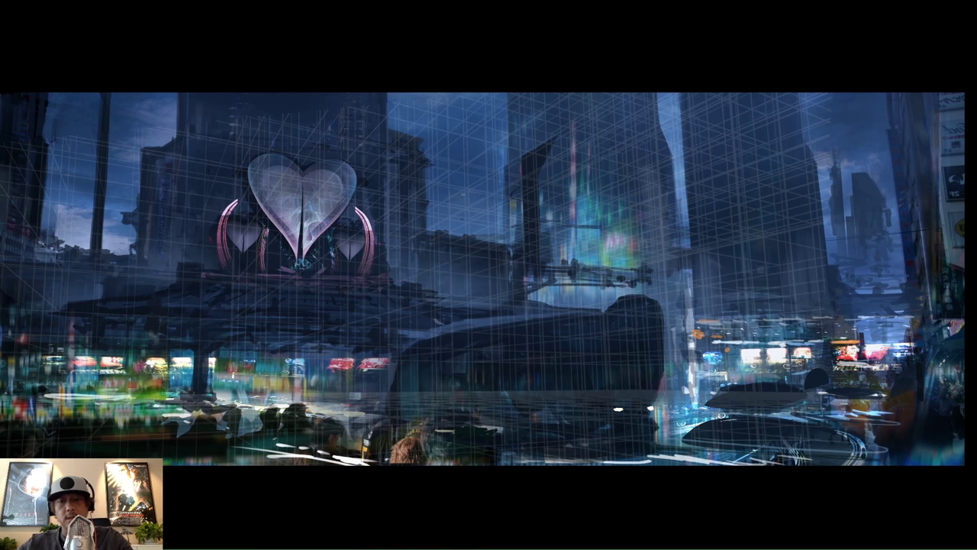
# - Sample dark blues around the central towers and paint a dark structure bridging the gap between the two tall towers
pyautogui.moveTo(647, 168); pyautogui.dragTo(717, 155)
pyautogui.moveTo(710, 112); pyautogui.dragTo(653, 104)
pyautogui.keyDown('alt'); pyautogui.click(557, 138); pyautogui.keyUp('alt')
pyautogui.keyDown('alt'); pyautogui.click(530, 145); pyautogui.keyUp('alt')
pyautogui.keyDown('alt'); pyautogui.click(521, 154); pyautogui.keyUp('alt')
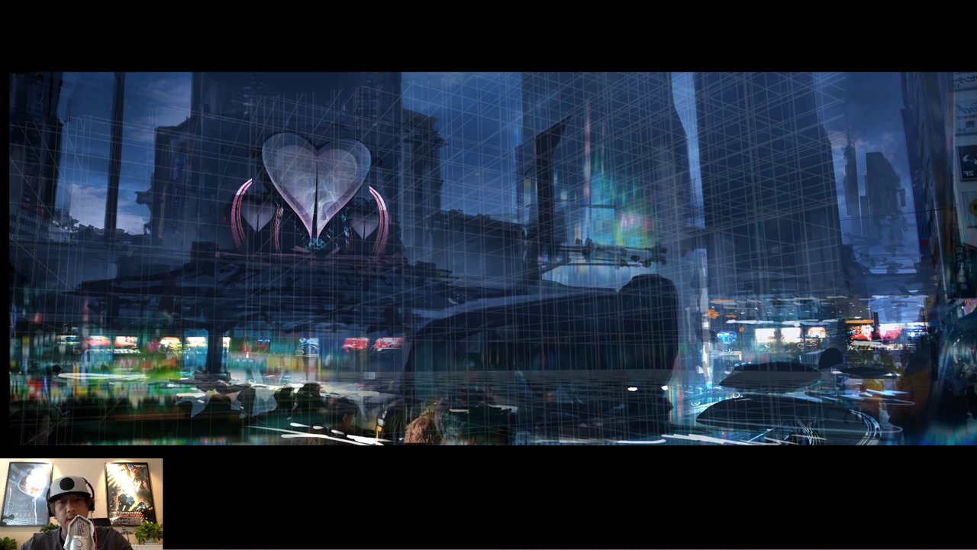
pyautogui.keyDown('alt'); pyautogui.click(650, 145); pyautogui.keyUp('alt')
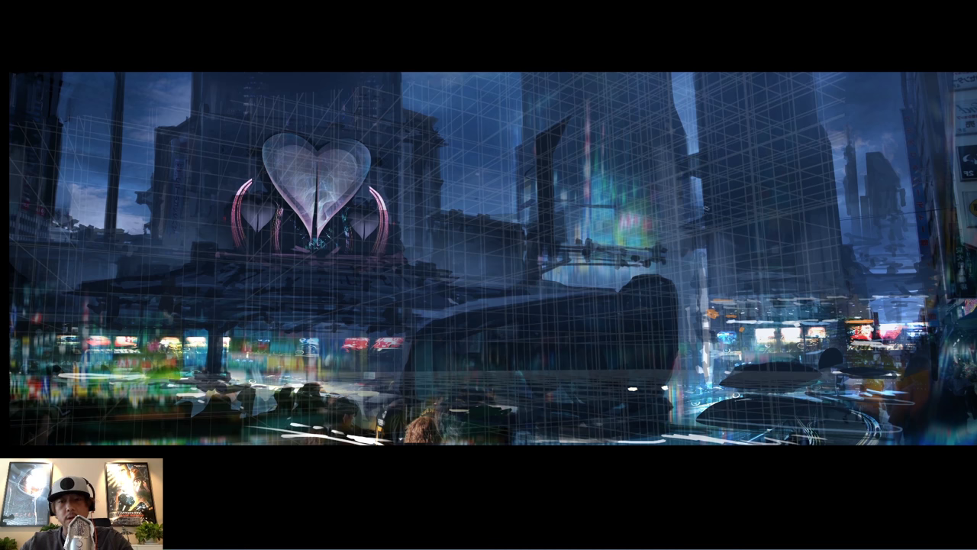
# - Sample a dark tone from the central tower and paint rooftop details on the buildings flanking the heart sign with the 40 px brush preset
pyautogui.moveTo(722, 200); pyautogui.dragTo(778, 193)
pyautogui.keyDown('alt'); pyautogui.click(590, 176); pyautogui.keyUp('alt')
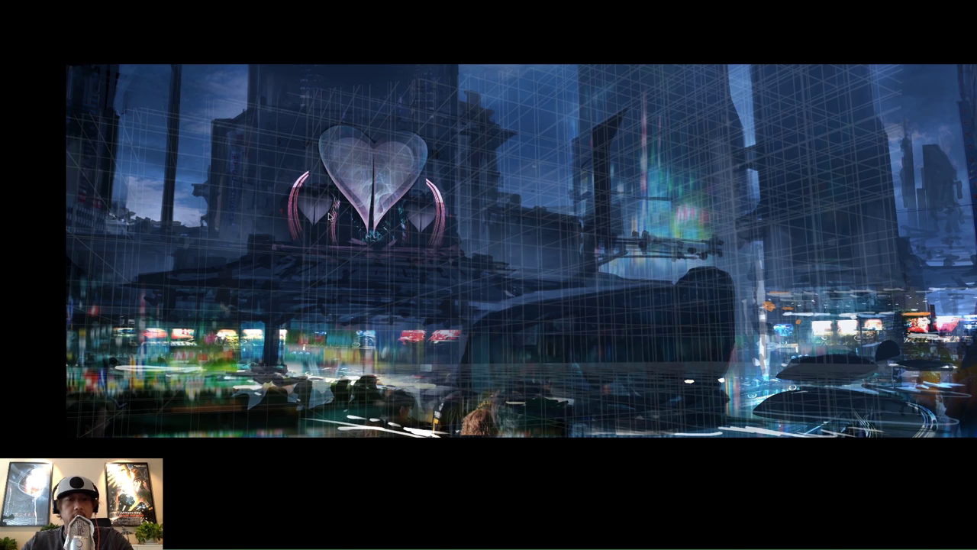
pyautogui.rightClick(278, 136)
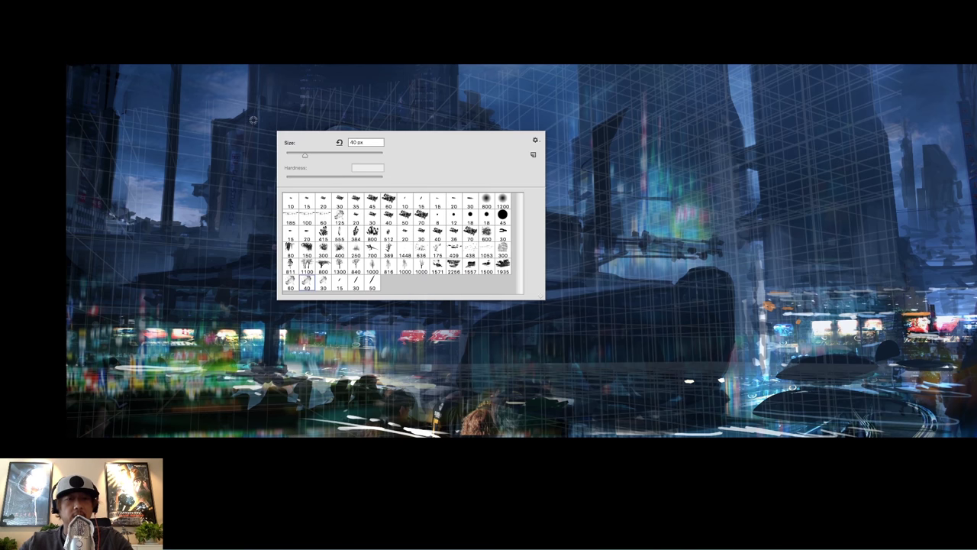
pyautogui.click(252, 123)
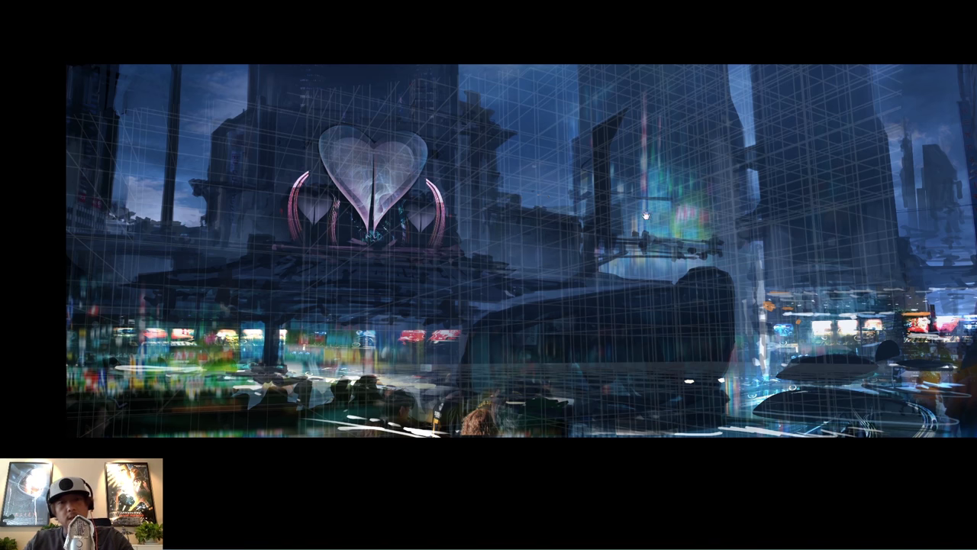
# - Toggle Layer 24 off and on twice to compare the painting before and after, and hide the panels again
pyautogui.moveTo(627, 203); pyautogui.dragTo(566, 191)
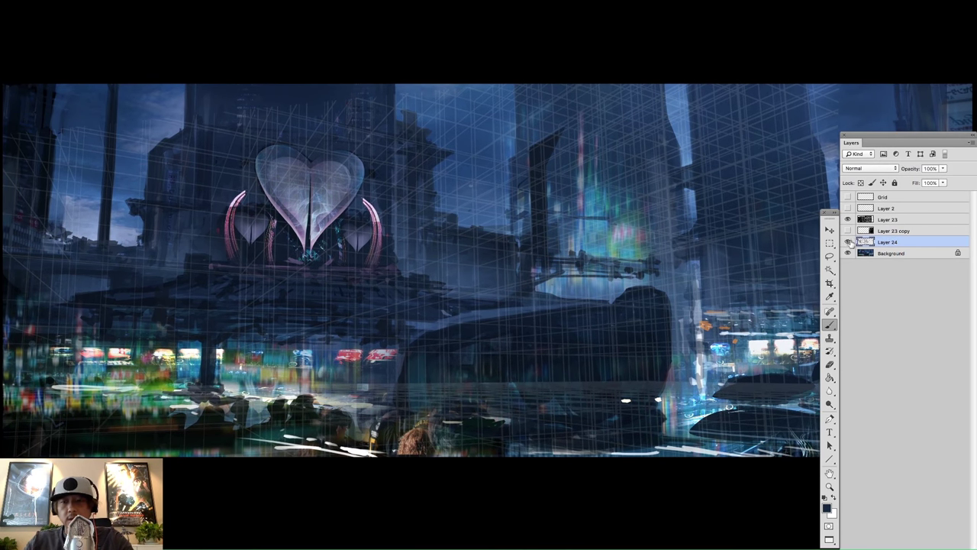
pyautogui.click(849, 242)
pyautogui.click(848, 241)
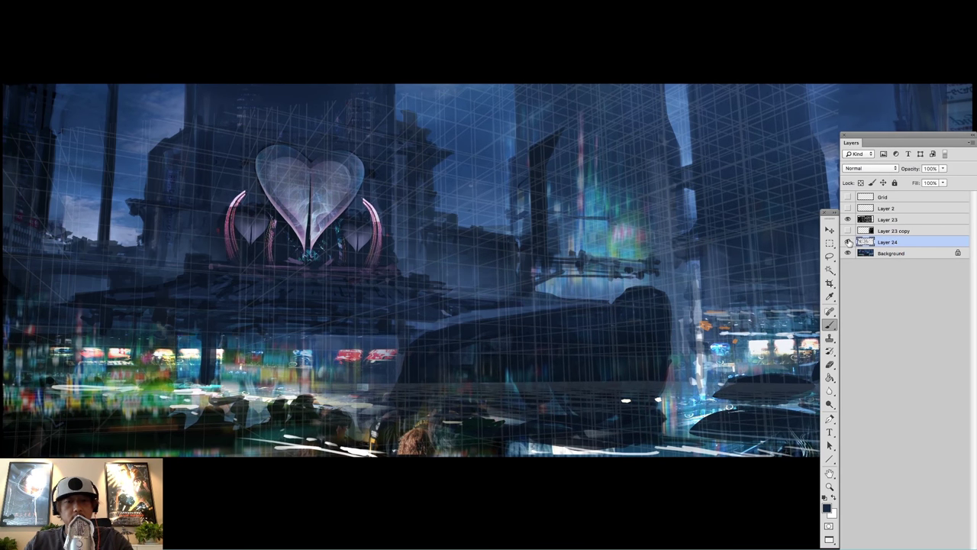
pyautogui.click(848, 242)
pyautogui.click(848, 242)
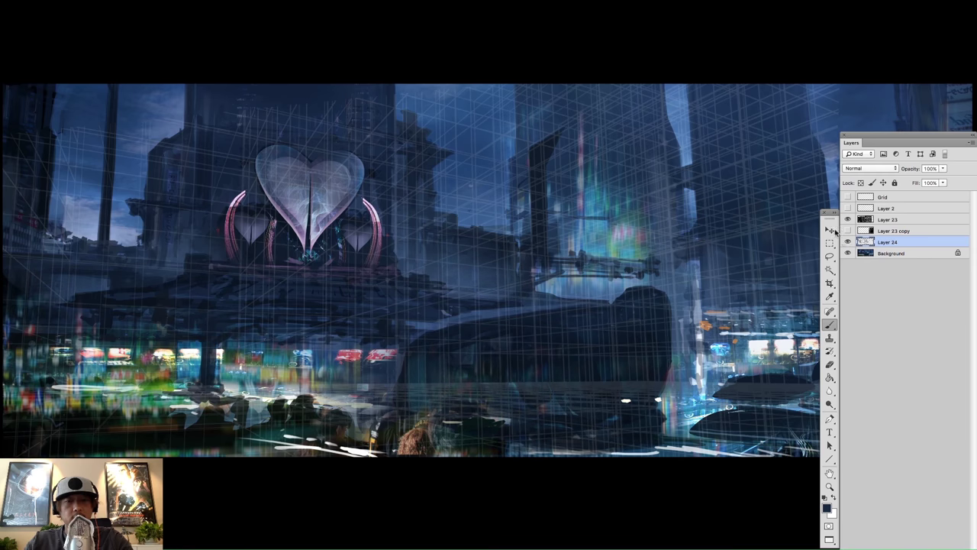
pyautogui.press('Tab')
# - Choose the 60 px brush preset, sample the right tower's dark blue and paint dark shapes over the street lights at its base
pyautogui.moveTo(648, 279); pyautogui.dragTo(645, 277)
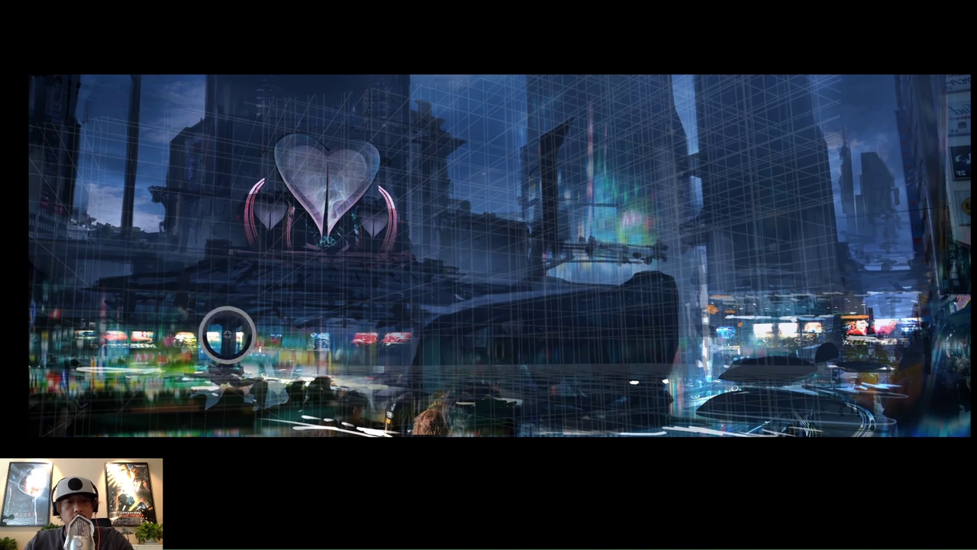
pyautogui.rightClick(376, 250)
pyautogui.click(493, 329)
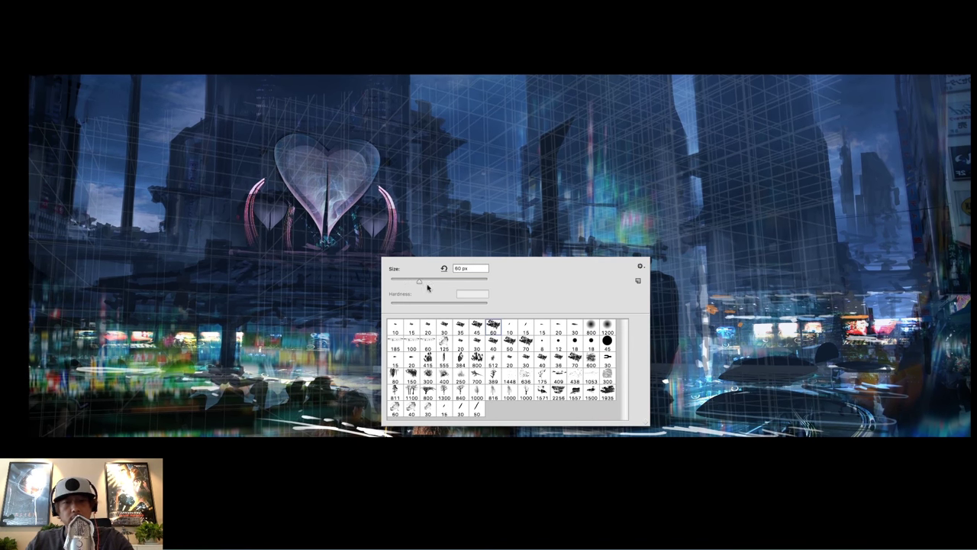
pyautogui.keyDown('alt'); pyautogui.click(789, 232); pyautogui.keyUp('alt')
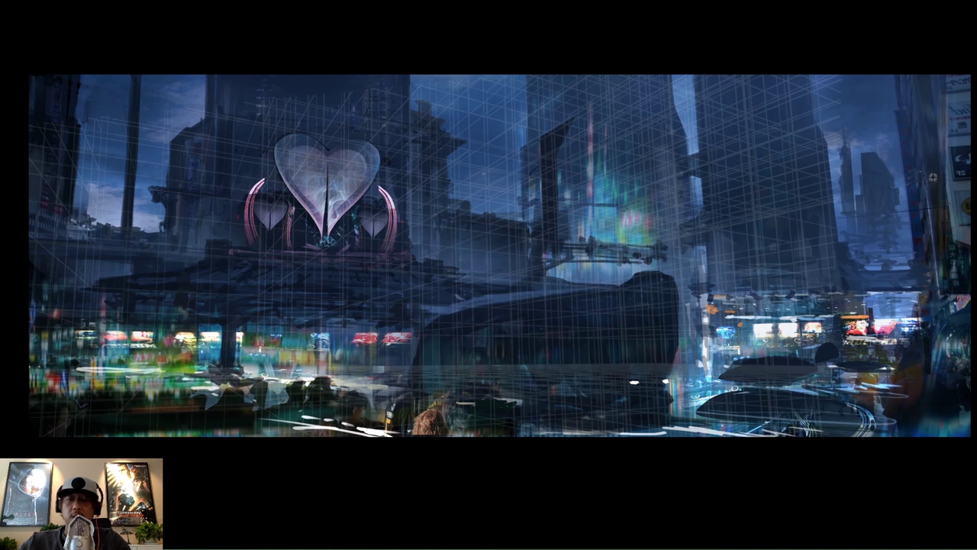
pyautogui.moveTo(390, 197)
pyautogui.mouseDown()
pyautogui.moveTo(903, 141)
pyautogui.moveTo(683, 235)
pyautogui.mouseUp()
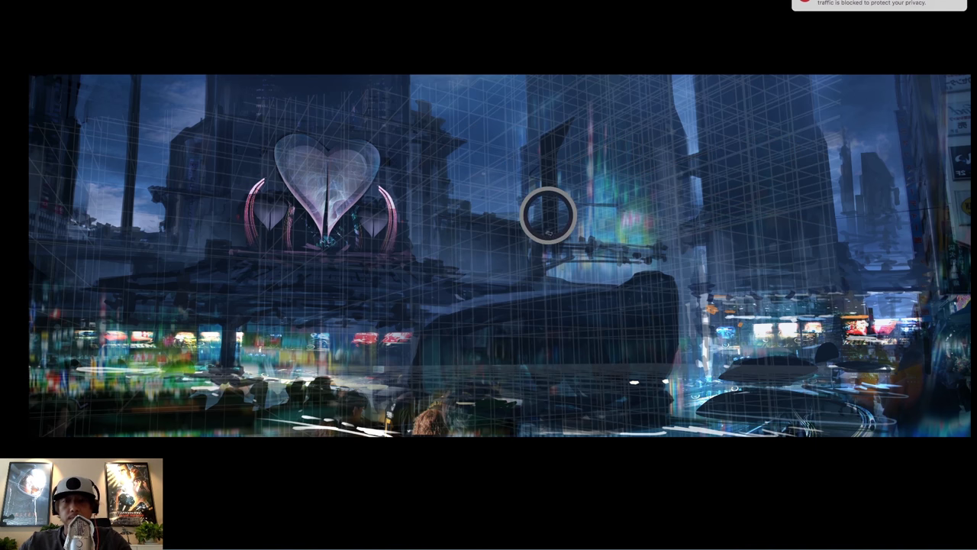
pyautogui.click(808, 227)
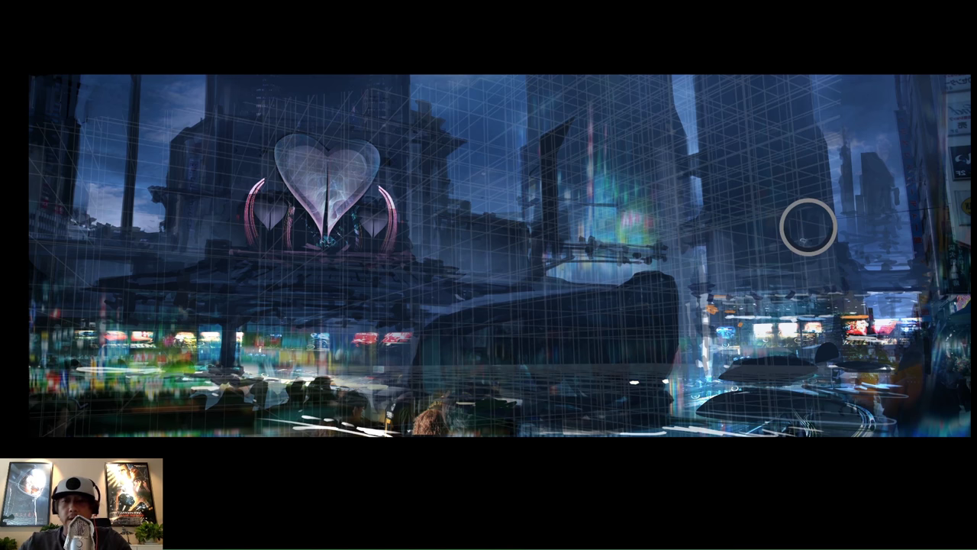
pyautogui.click(816, 222)
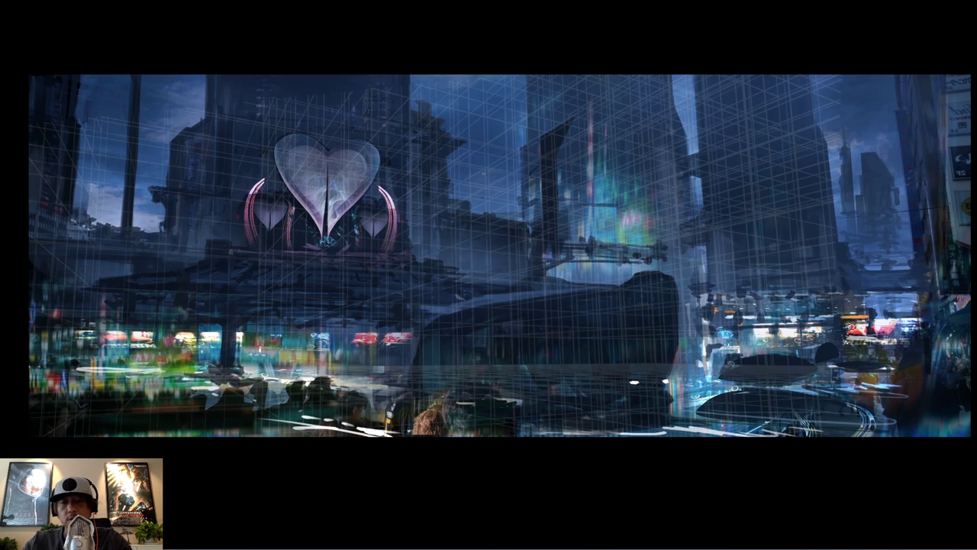
# - Darken the vehicle and its rounded end in the painting's lower right, resampling nearby colours to paint around the circular craft below
pyautogui.moveTo(828, 354); pyautogui.dragTo(838, 362)
pyautogui.keyDown('alt'); pyautogui.click(799, 388); pyautogui.keyUp('alt')
pyautogui.moveTo(768, 389); pyautogui.dragTo(738, 391)
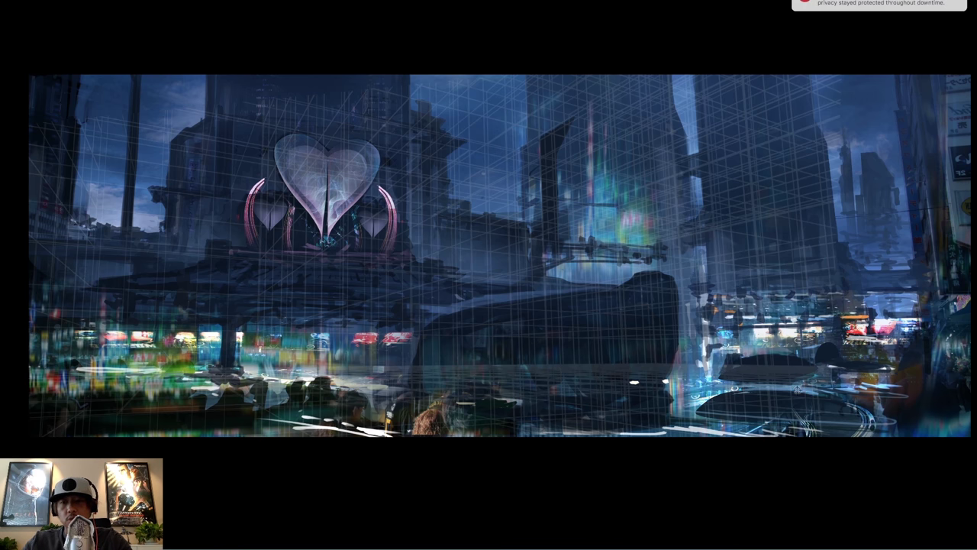
pyautogui.keyDown('alt'); pyautogui.click(774, 398); pyautogui.keyUp('alt')
pyautogui.moveTo(751, 394); pyautogui.dragTo(826, 393)
pyautogui.click(783, 398)
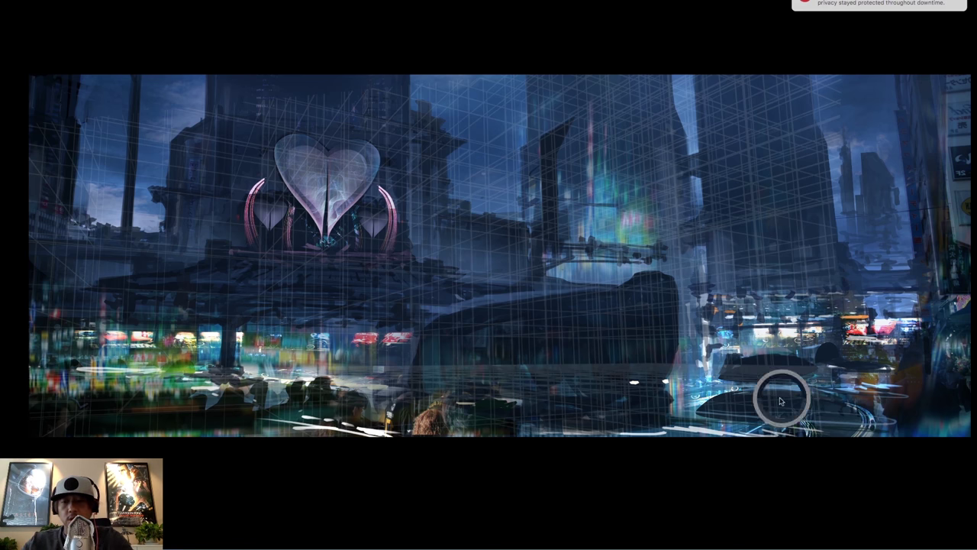
pyautogui.click(790, 356)
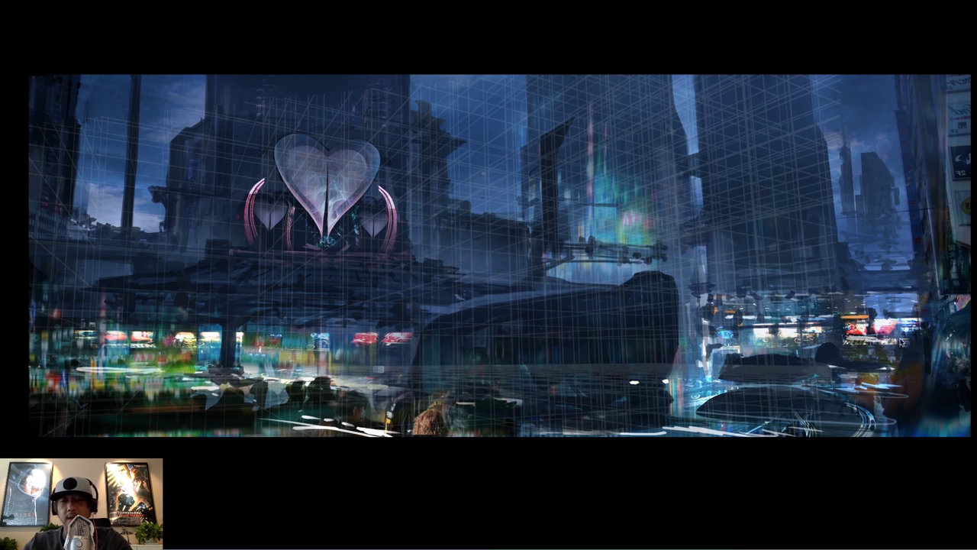
# - Choose another brush preset, reduce its size and extend the dark vehicle at the lower right into a long tapering point
pyautogui.rightClick(883, 331)
pyautogui.click(920, 375)
pyautogui.click(851, 287)
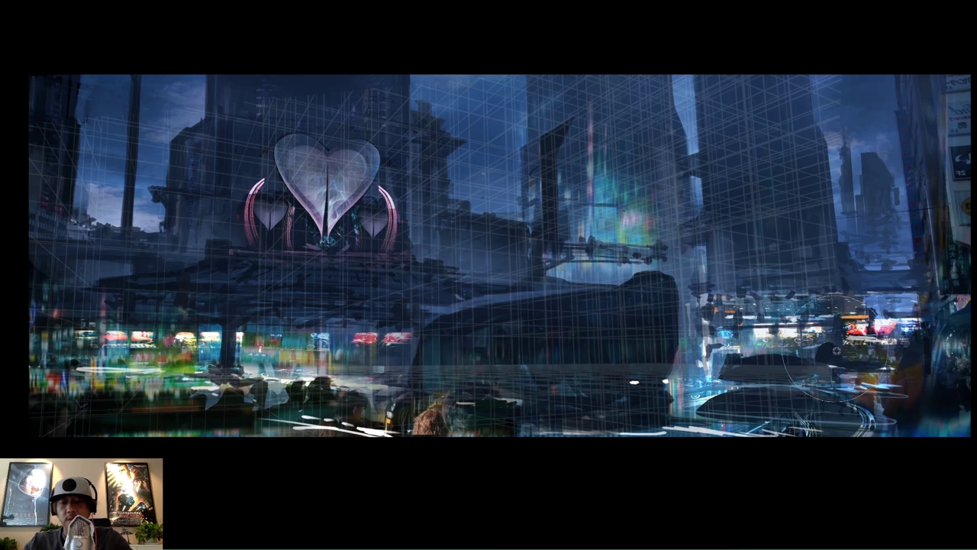
pyautogui.press('[')
pyautogui.press('[')
pyautogui.press('[')
pyautogui.moveTo(858, 363)
pyautogui.mouseDown()
pyautogui.moveTo(894, 367)
pyautogui.moveTo(839, 365)
pyautogui.mouseUp()
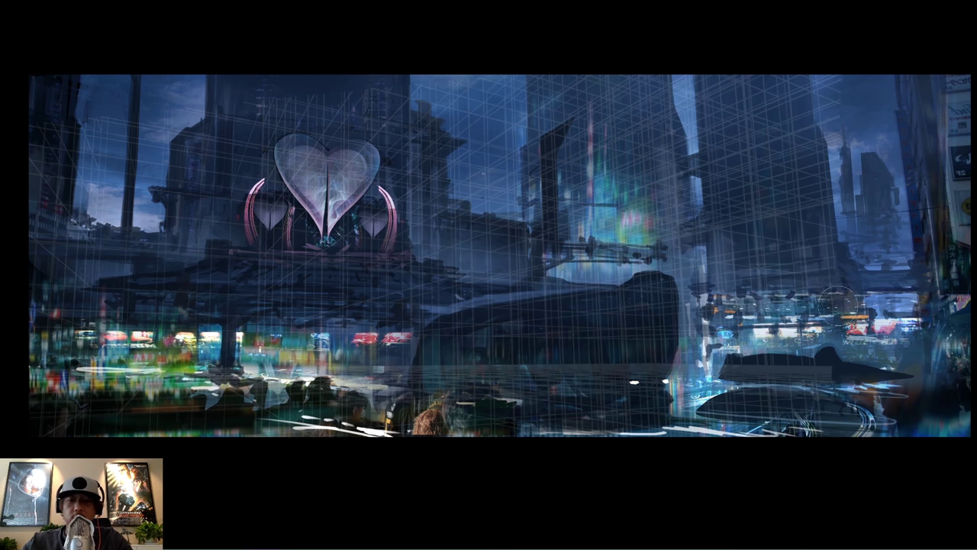
# - Choose another brush preset, sample the lower-right vehicle's dark colour and reshape its roofline, undoing one stroke
pyautogui.moveTo(322, 289); pyautogui.dragTo(350, 292)
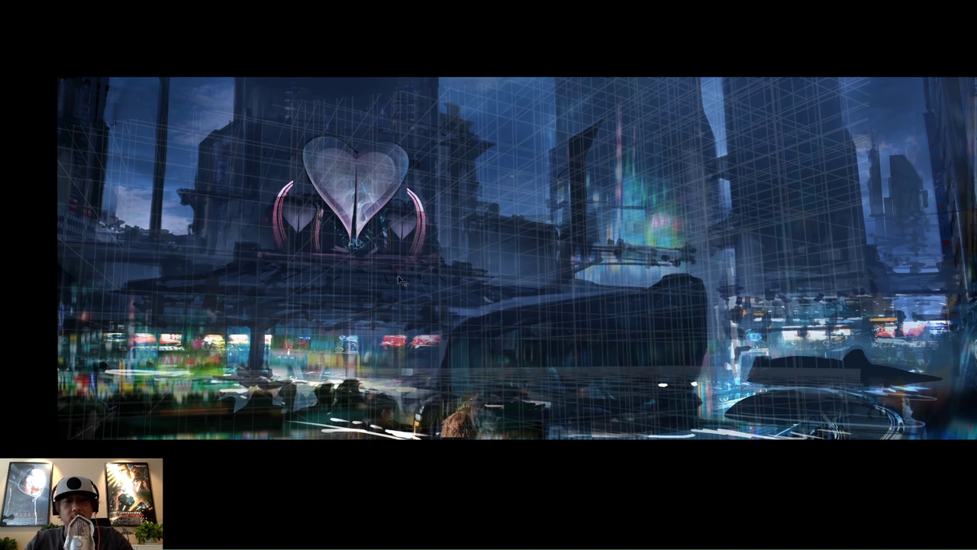
pyautogui.moveTo(520, 286); pyautogui.dragTo(510, 286)
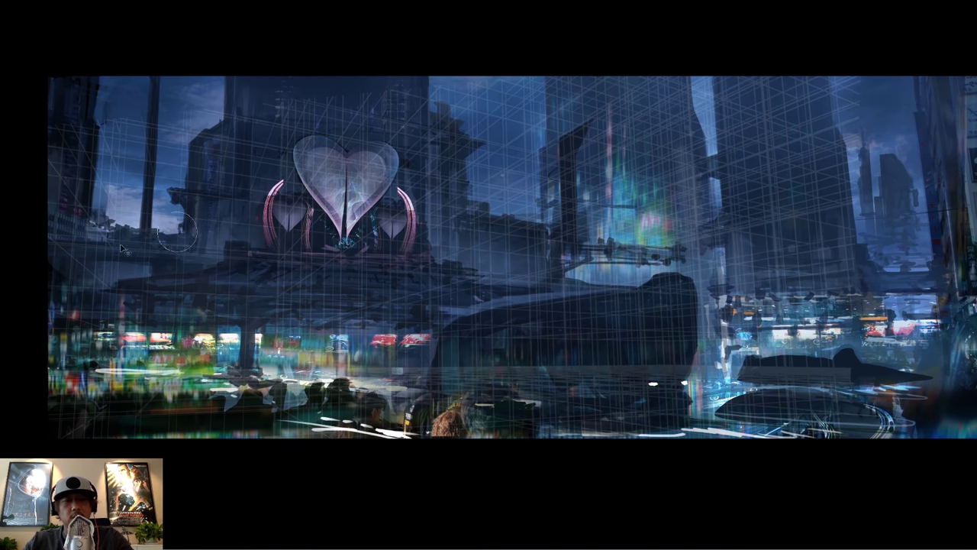
pyautogui.moveTo(724, 267); pyautogui.dragTo(691, 258)
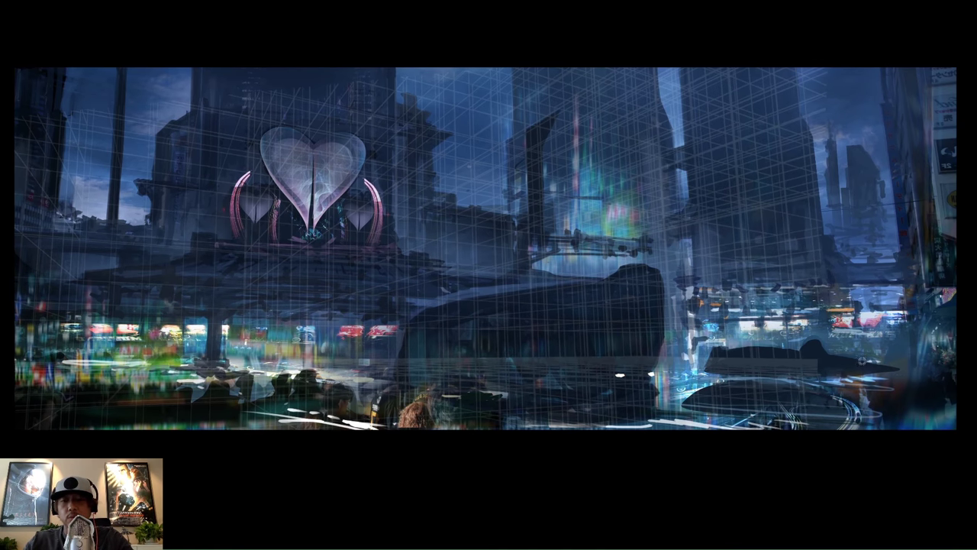
pyautogui.rightClick(663, 270)
pyautogui.doubleClick(709, 345)
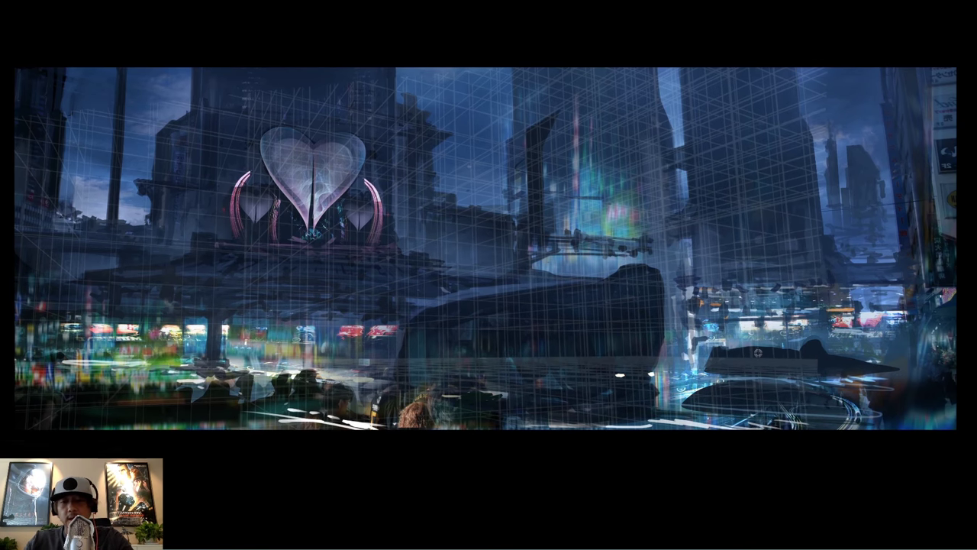
pyautogui.keyDown('alt'); pyautogui.click(810, 351); pyautogui.keyUp('alt')
pyautogui.moveTo(798, 349); pyautogui.dragTo(808, 344)
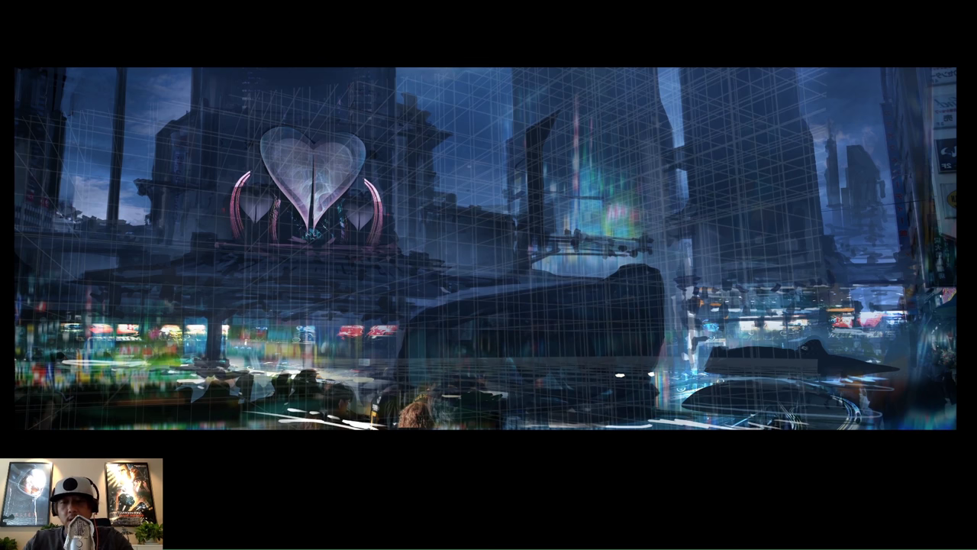
pyautogui.hotkey('ctrl', 'z')
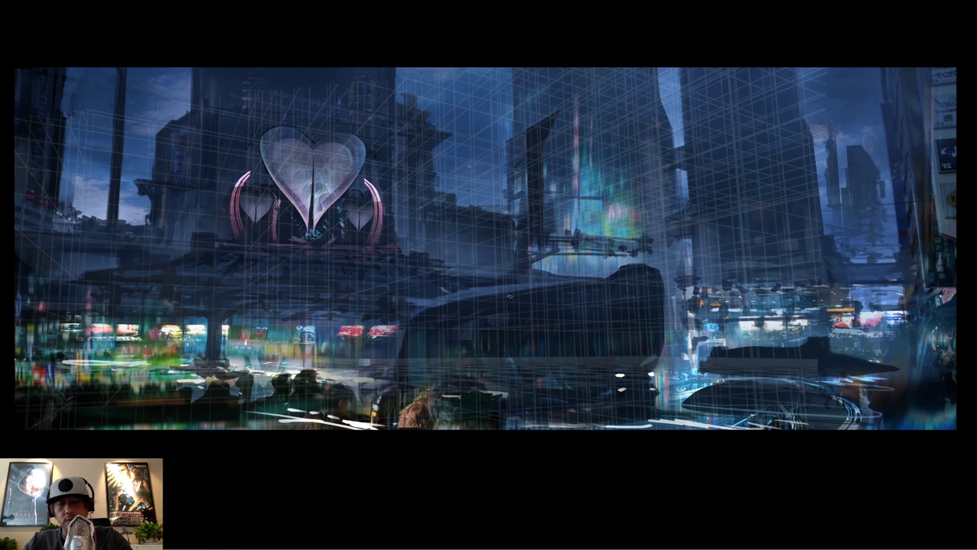
# - Lasso the side window, a smaller panel and the rear end of the large central vehicle as one selection, and hide the selection edges
pyautogui.moveTo(413, 343)
pyautogui.mouseDown()
pyautogui.moveTo(500, 303)
pyautogui.moveTo(612, 291)
pyautogui.mouseUp()
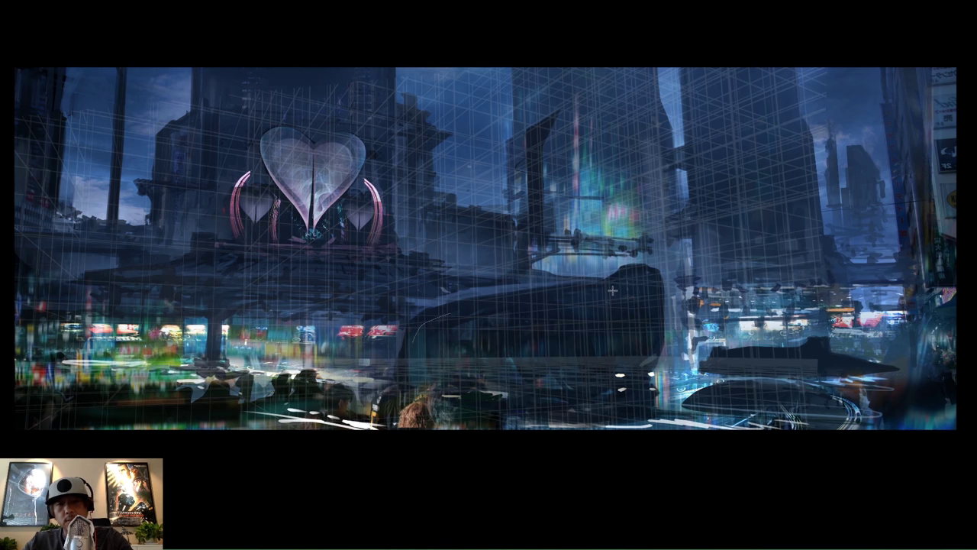
pyautogui.moveTo(408, 350)
pyautogui.mouseDown()
pyautogui.moveTo(421, 323)
pyautogui.moveTo(595, 296)
pyautogui.moveTo(436, 345)
pyautogui.mouseUp()
pyautogui.press('Return')
pyautogui.moveTo(501, 348)
pyautogui.mouseDown()
pyautogui.moveTo(569, 341)
pyautogui.moveTo(640, 289)
pyautogui.moveTo(642, 242)
pyautogui.moveTo(657, 243)
pyautogui.moveTo(550, 335)
pyautogui.mouseUp()
pyautogui.hotkey('ctrl', 'z')
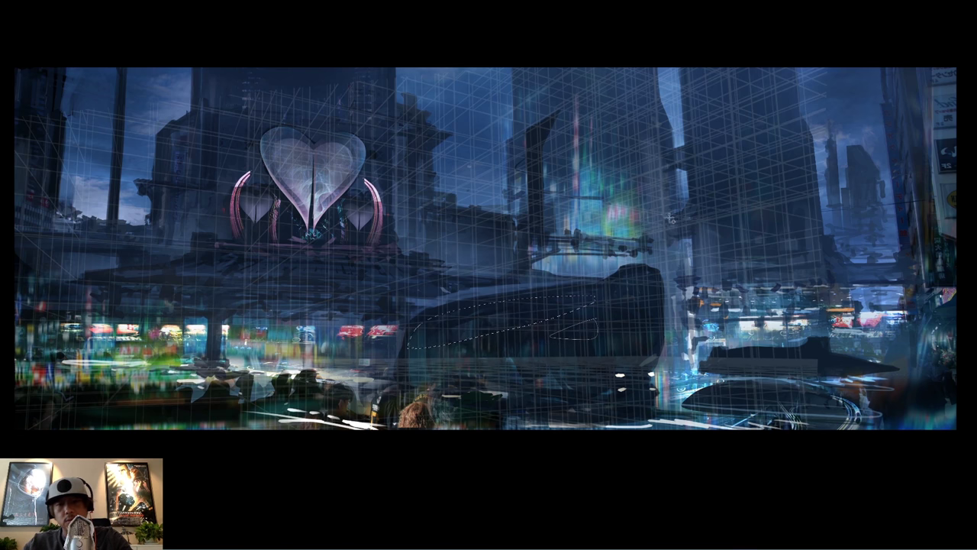
pyautogui.moveTo(629, 270)
pyautogui.mouseDown()
pyautogui.moveTo(628, 314)
pyautogui.moveTo(631, 270)
pyautogui.moveTo(645, 277)
pyautogui.moveTo(645, 291)
pyautogui.moveTo(661, 268)
pyautogui.mouseUp()
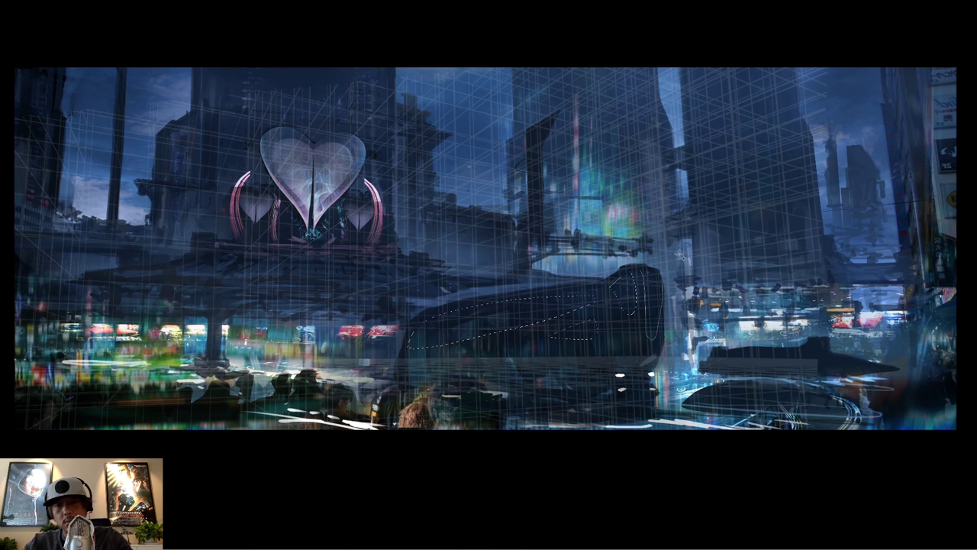
pyautogui.hotkey('ctrl', 'z')
pyautogui.moveTo(662, 274); pyautogui.dragTo(654, 271)
pyautogui.hotkey('ctrl', 'h')
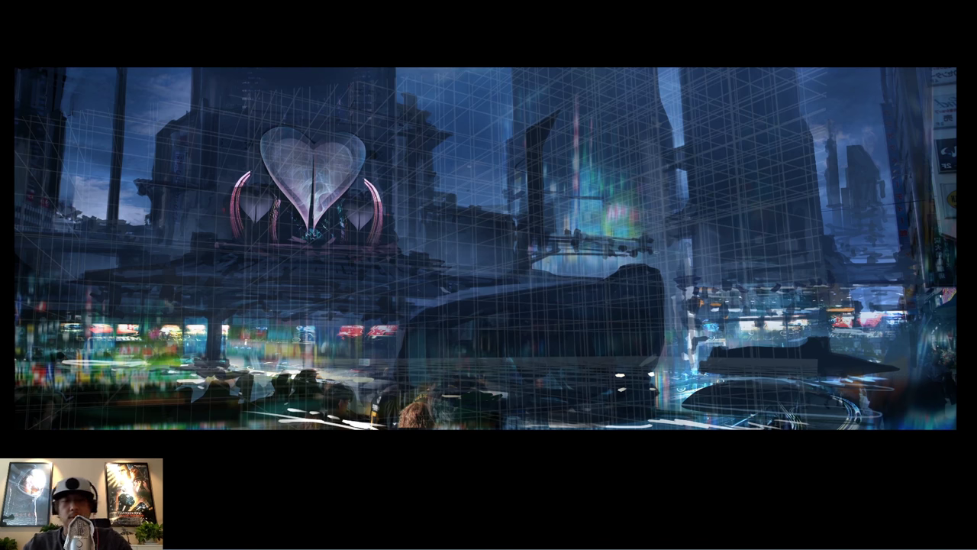
# - Paint a lighter grey-blue tone across the selected windows and rear panel of the central vehicle with the soft 800 px brush
pyautogui.rightClick(644, 262)
pyautogui.click(854, 332)
pyautogui.click(568, 260)
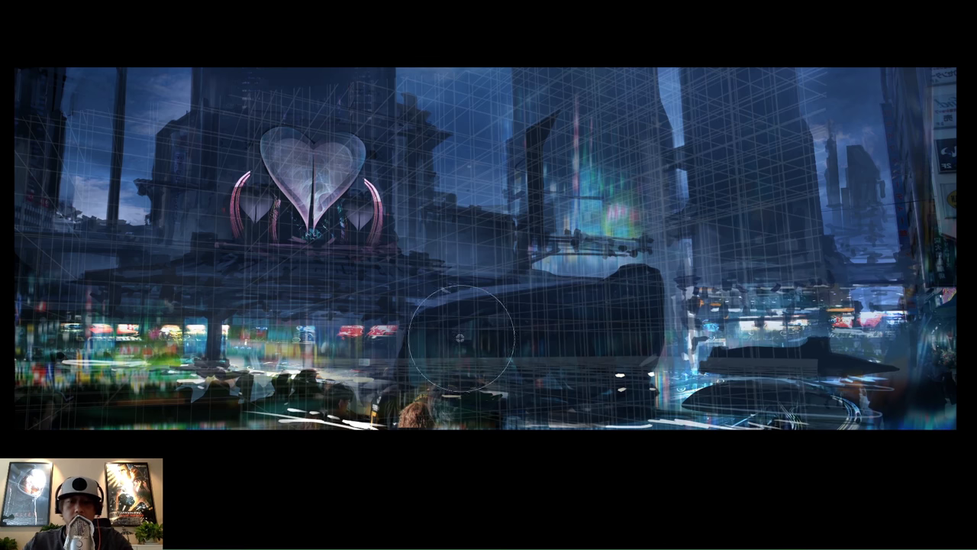
pyautogui.moveTo(419, 333); pyautogui.dragTo(567, 301)
pyautogui.moveTo(414, 341)
pyautogui.mouseDown()
pyautogui.moveTo(553, 311)
pyautogui.moveTo(625, 313)
pyautogui.moveTo(567, 337)
pyautogui.moveTo(665, 303)
pyautogui.moveTo(643, 280)
pyautogui.moveTo(672, 313)
pyautogui.moveTo(666, 275)
pyautogui.moveTo(688, 297)
pyautogui.mouseUp()
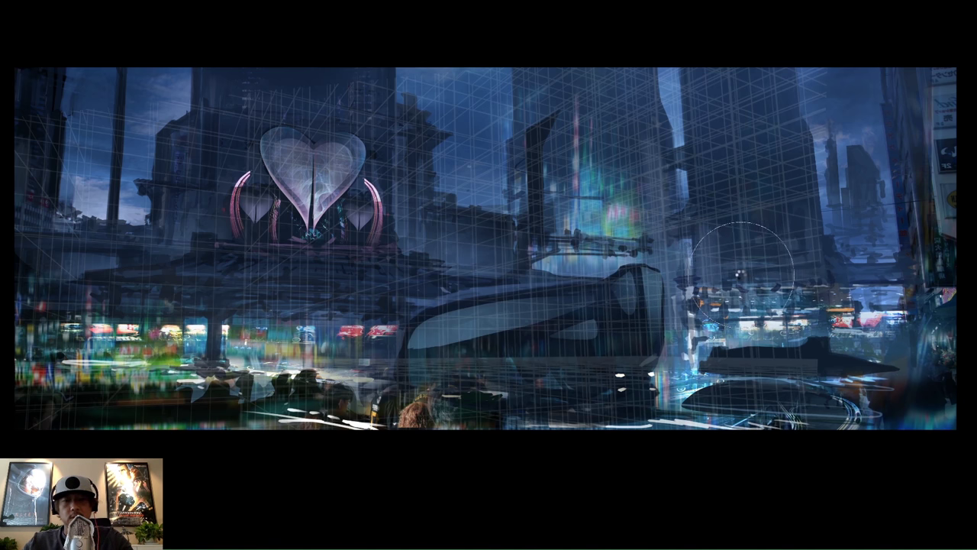
# - Flip the canvas horizontally and choose the 45 px brush preset
pyautogui.press('F2')
pyautogui.rightClick(593, 297)
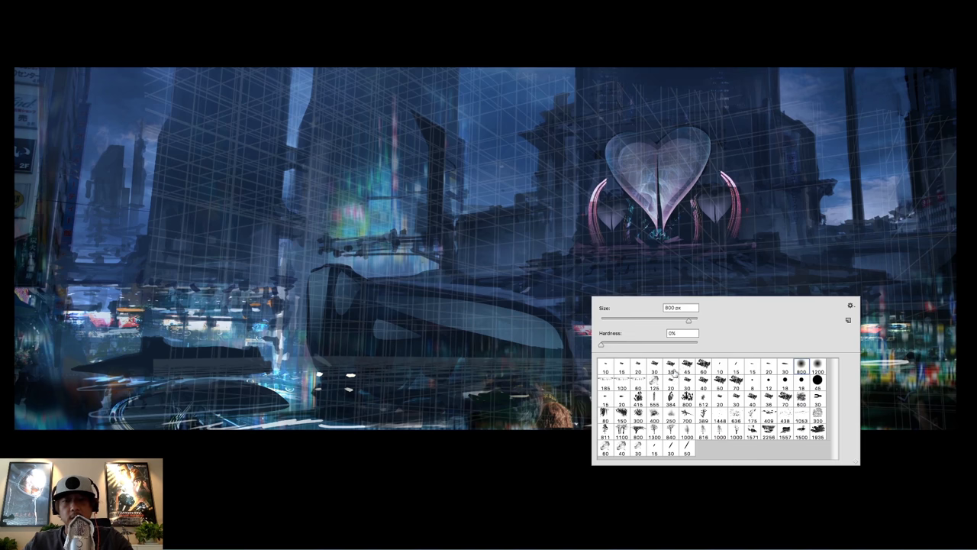
pyautogui.doubleClick(687, 365)
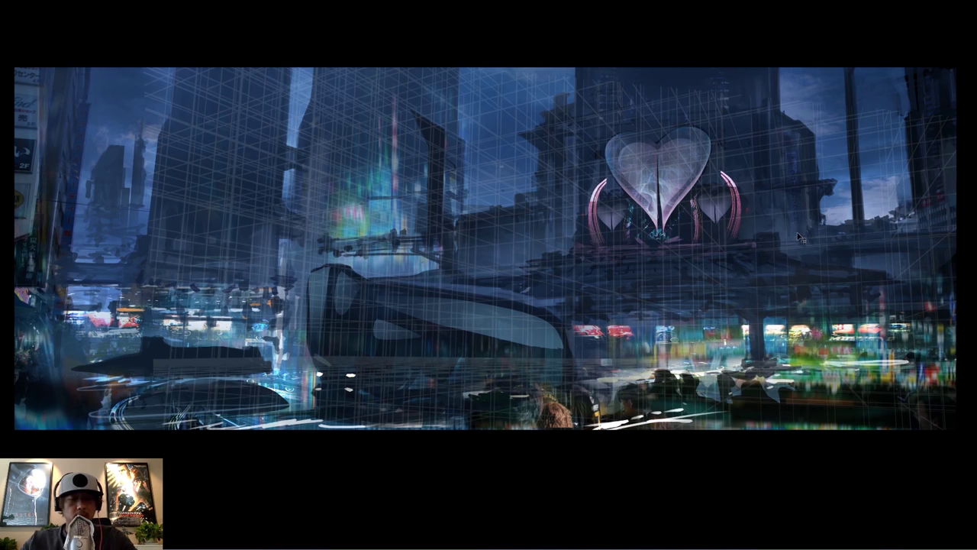
pyautogui.hotkey('ctrl', 'b')
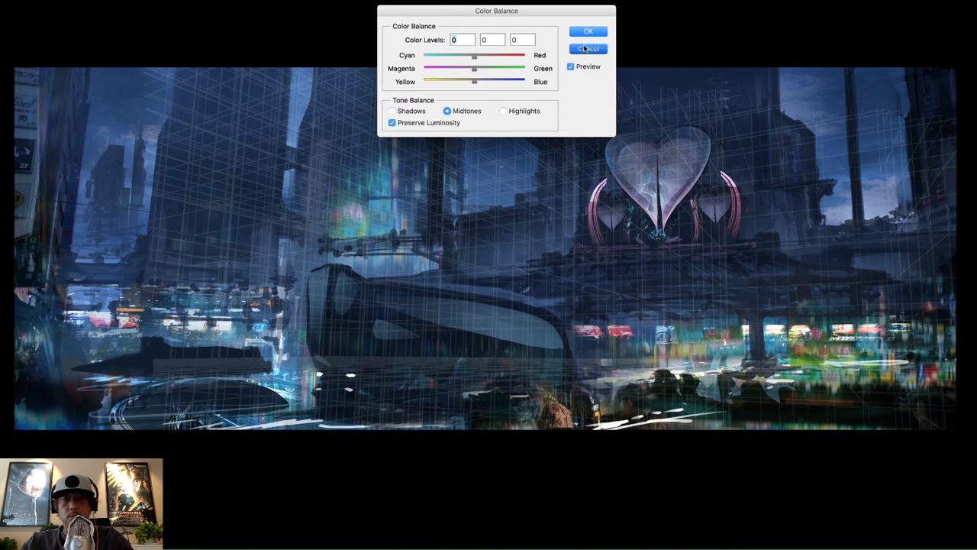
pyautogui.click(587, 48)
pyautogui.hotkey('ctrl', 'b')
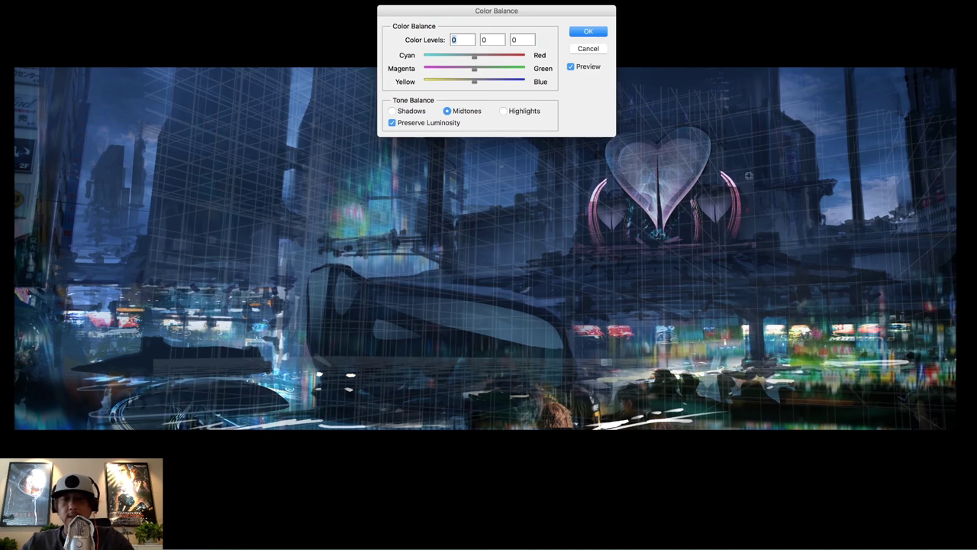
pyautogui.click(587, 48)
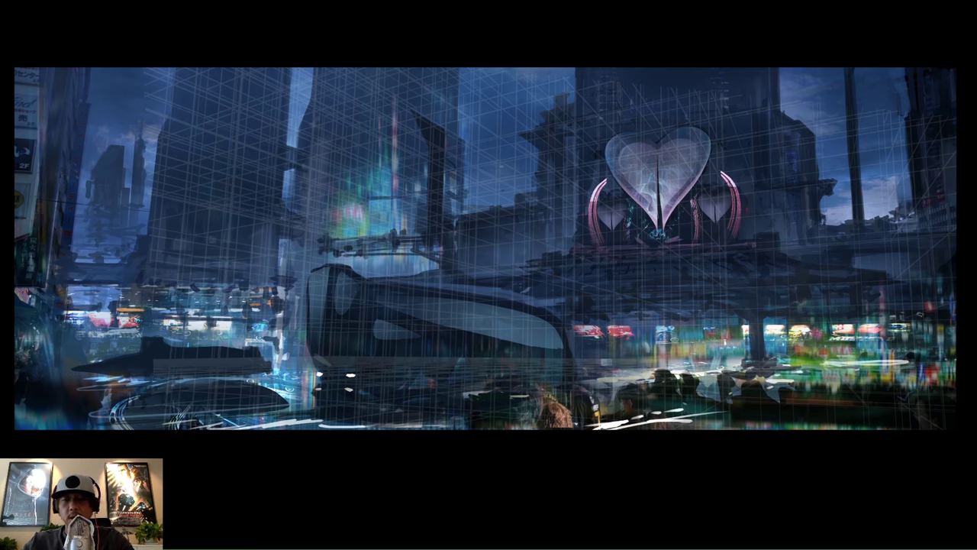
pyautogui.press('Tab')
pyautogui.press('Tab')
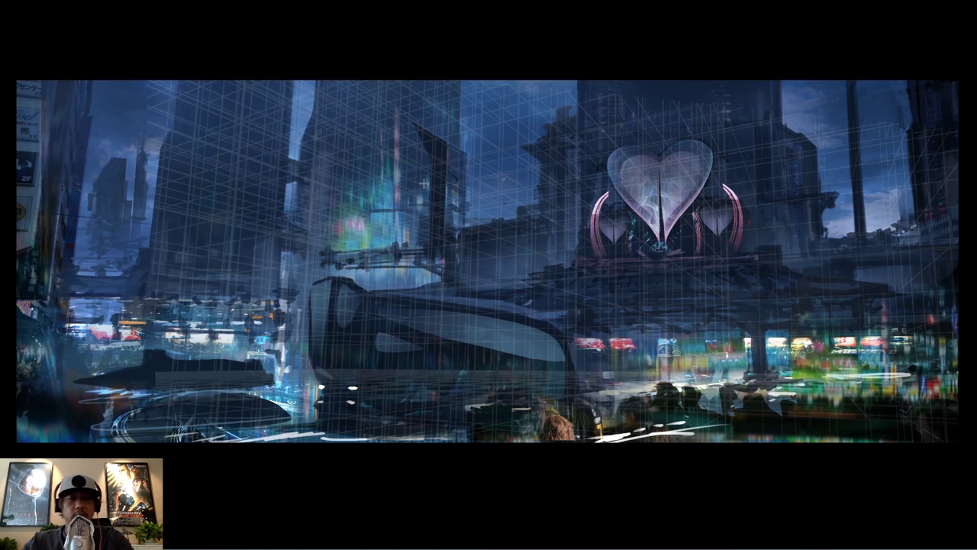
# - Try a soft 800 px brush stroke over the central vehicle's end, undo it, and reshape the small end window with another preset
pyautogui.rightClick(539, 301)
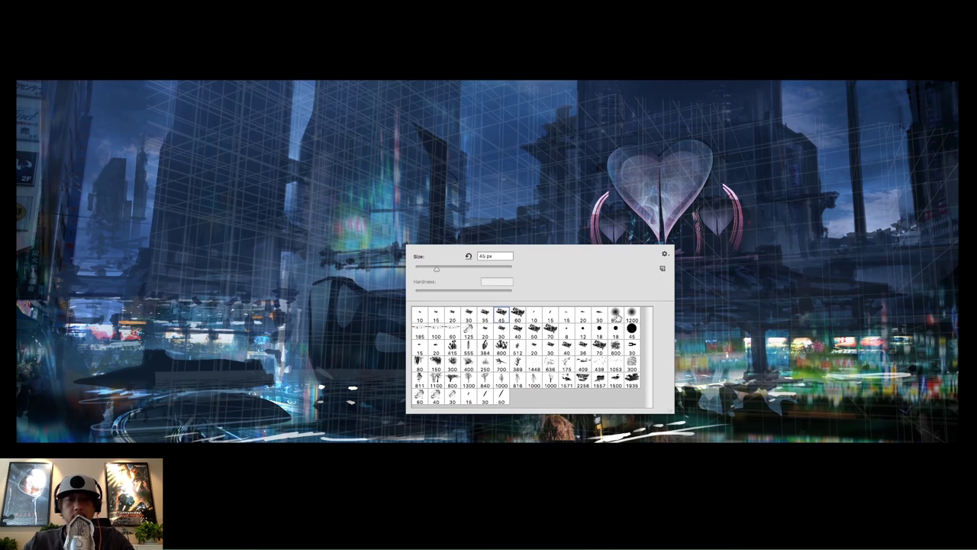
pyautogui.click(283, 350)
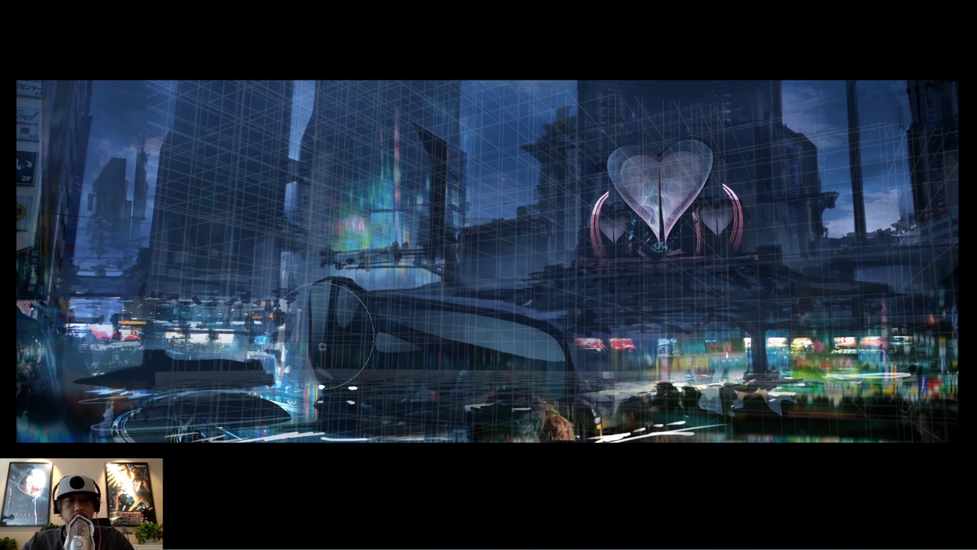
pyautogui.moveTo(325, 217); pyautogui.dragTo(328, 342)
pyautogui.press('super+z')
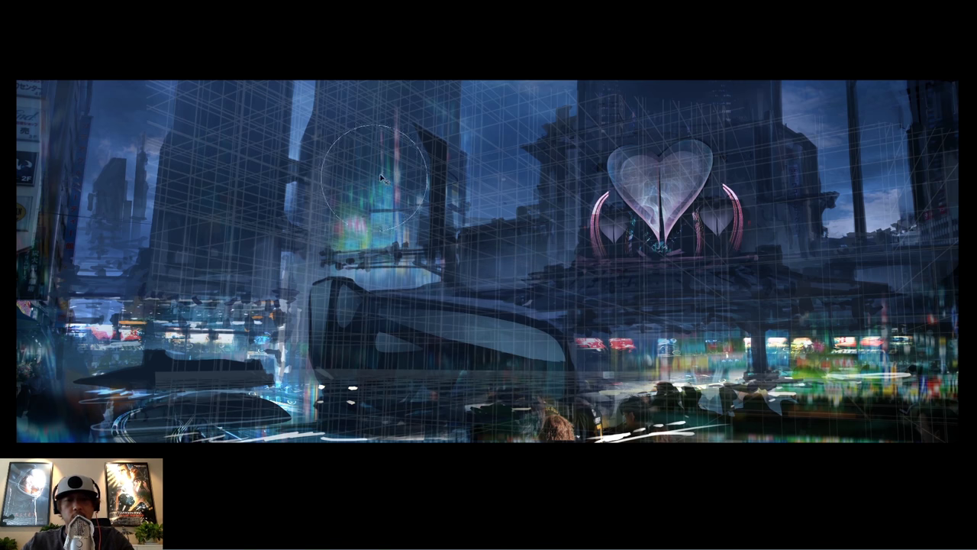
pyautogui.rightClick(451, 212)
pyautogui.click(422, 324)
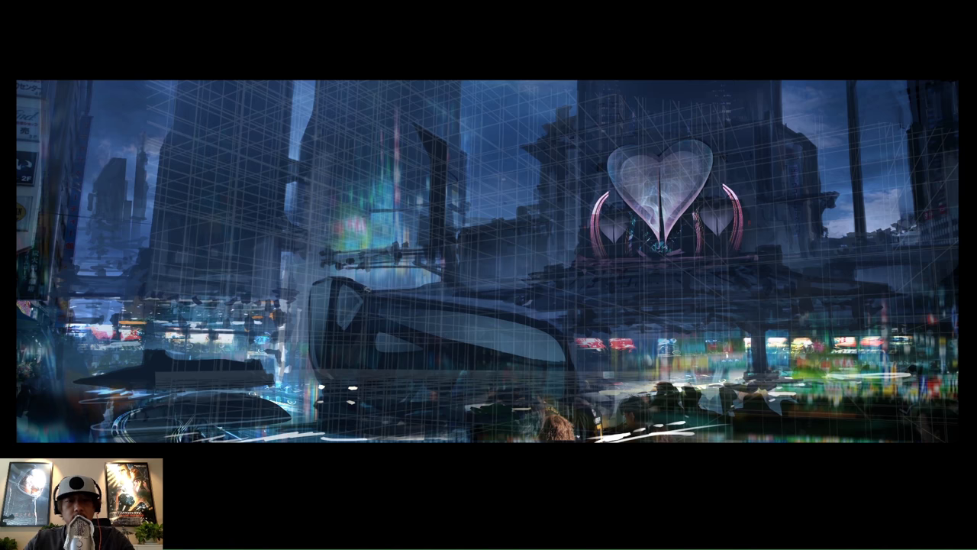
# - Lasso the area above the central vehicle, hide the selection edges, try a soft 800 px stroke along its roof and undo it
pyautogui.press('r')
pyautogui.moveTo(192, 483); pyautogui.dragTo(366, 527)
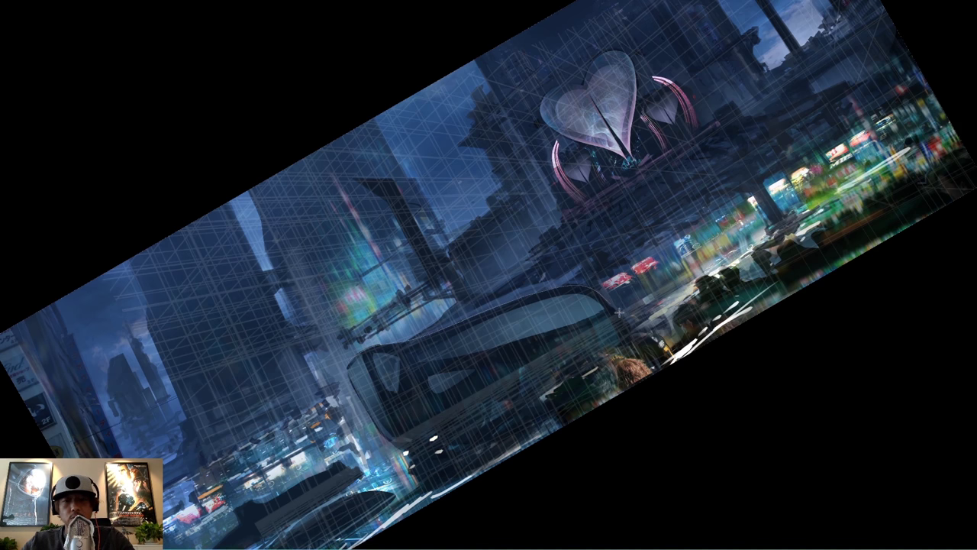
pyautogui.moveTo(786, 243)
pyautogui.mouseDown()
pyautogui.moveTo(347, 74)
pyautogui.moveTo(277, 338)
pyautogui.mouseUp()
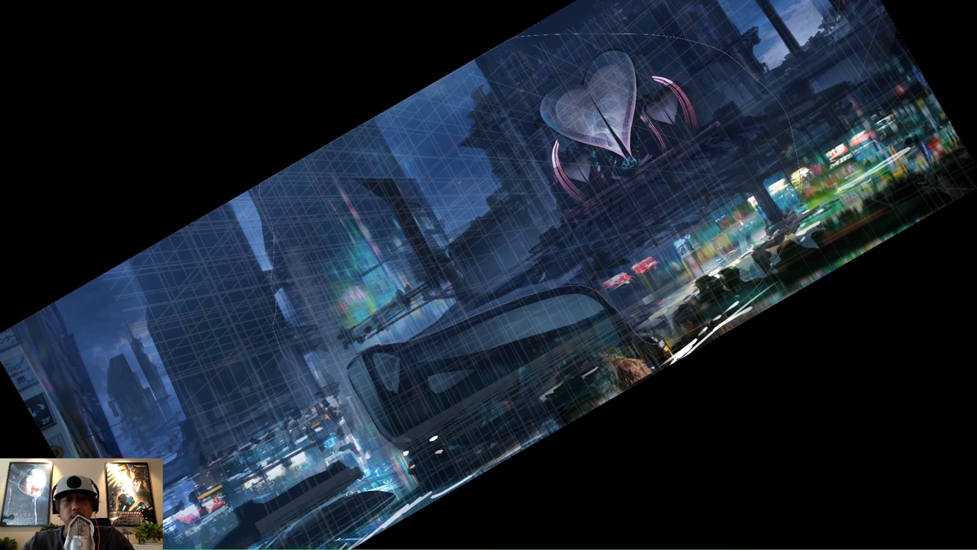
pyautogui.hotkey('ctrl', 'h')
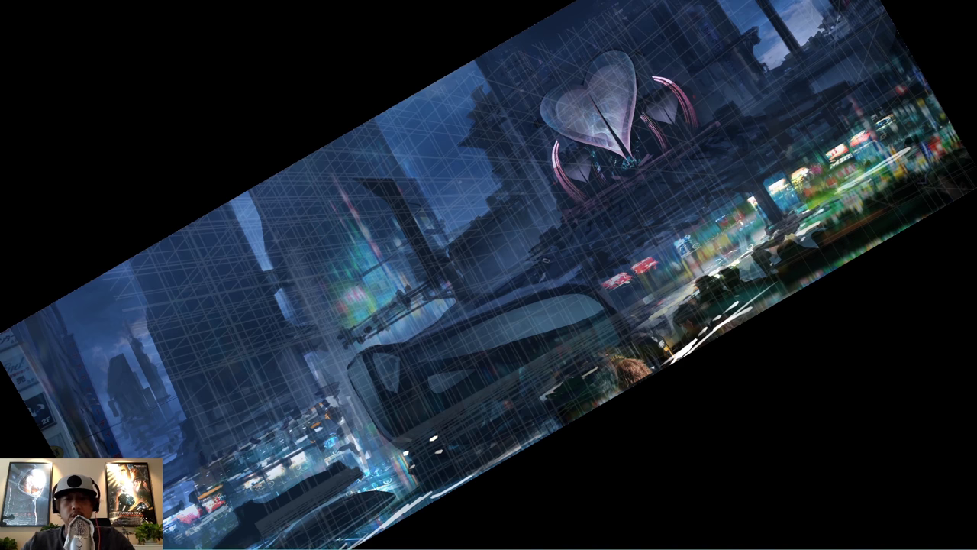
pyautogui.rightClick(768, 310)
pyautogui.click(757, 327)
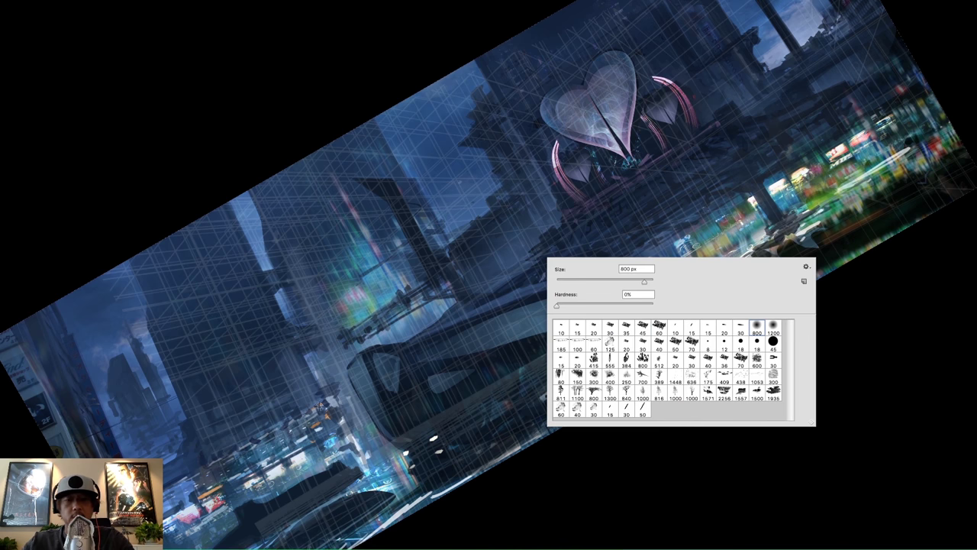
pyautogui.click(396, 327)
pyautogui.moveTo(452, 314); pyautogui.dragTo(649, 250)
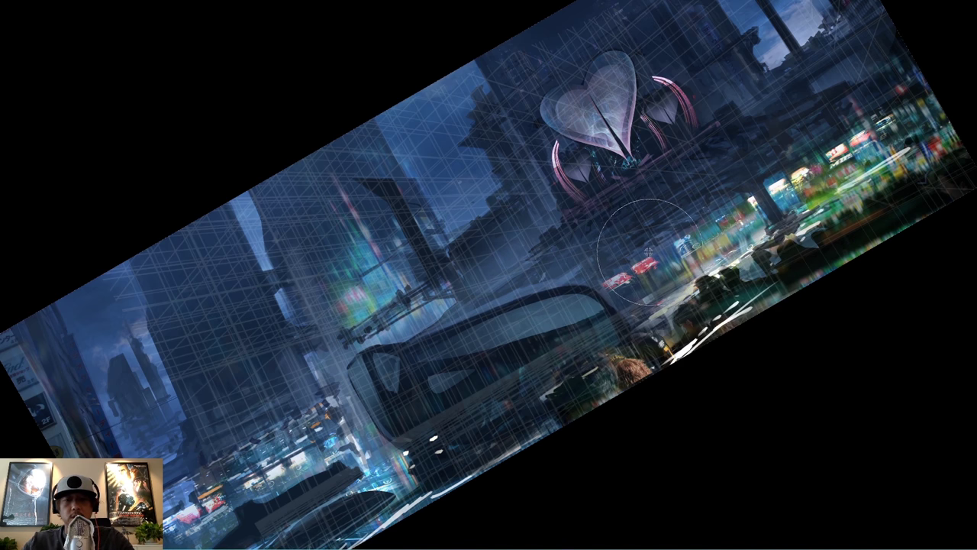
pyautogui.press('super+z')
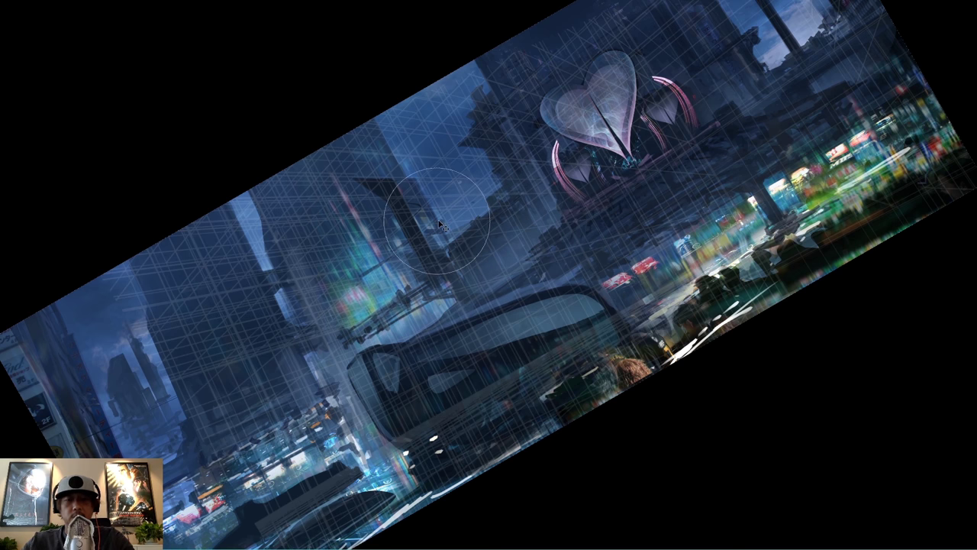
pyautogui.press('r')
pyautogui.moveTo(268, 247)
pyautogui.mouseDown()
pyautogui.moveTo(323, 154)
pyautogui.moveTo(358, 153)
pyautogui.mouseUp()
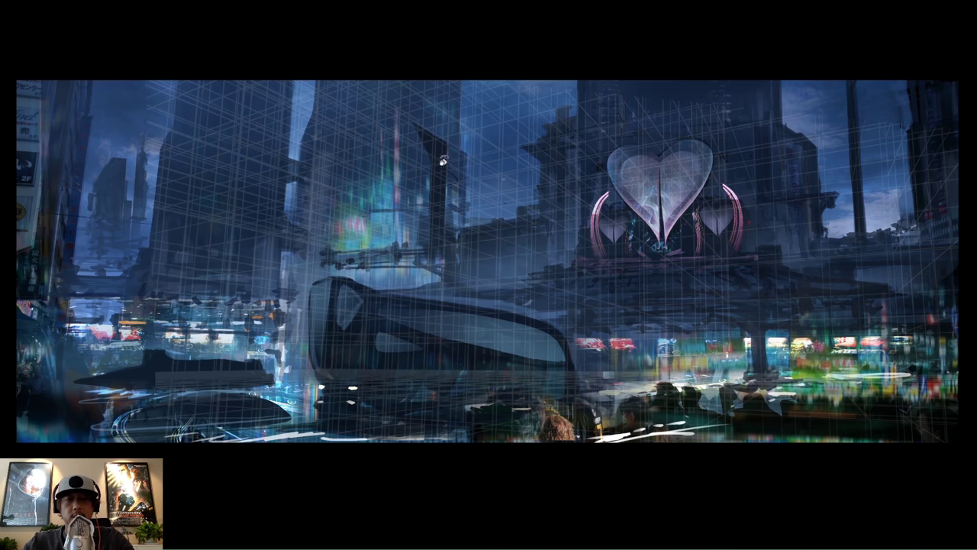
# - Choose the 30 px brush preset and touch up the dark slanted tower behind the central vehicle
pyautogui.moveTo(474, 150); pyautogui.dragTo(492, 143)
pyautogui.rightClick(431, 204)
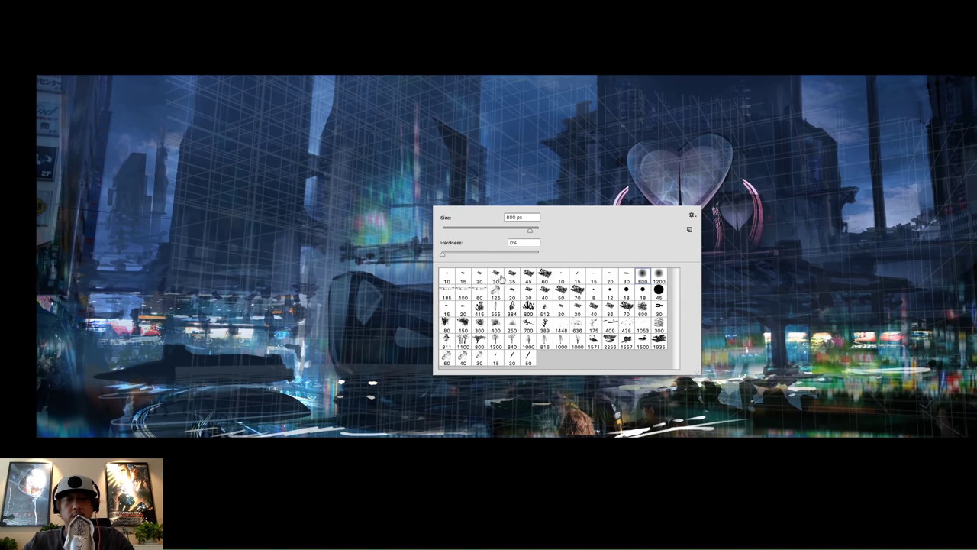
pyautogui.click(497, 278)
pyautogui.click(458, 182)
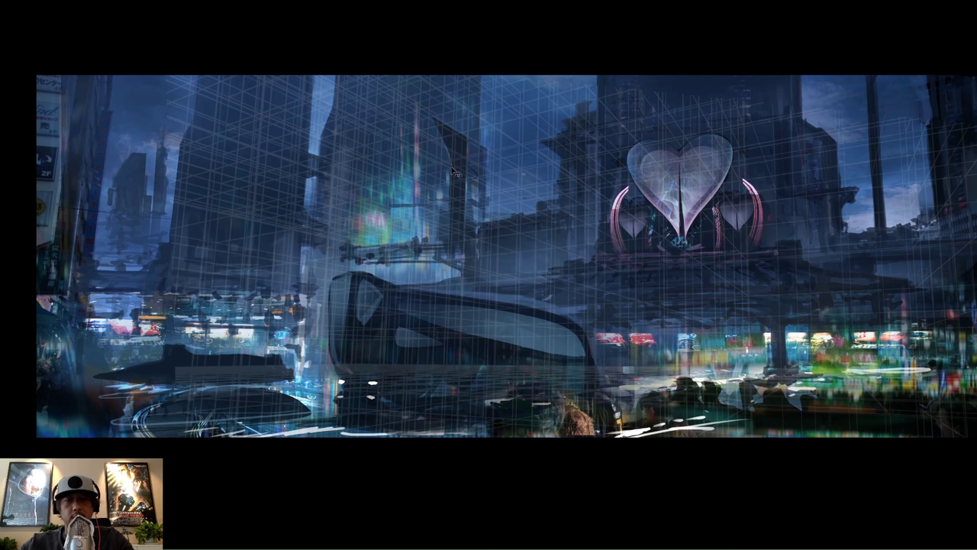
pyautogui.press('r')
pyautogui.moveTo(298, 147); pyautogui.dragTo(542, 100)
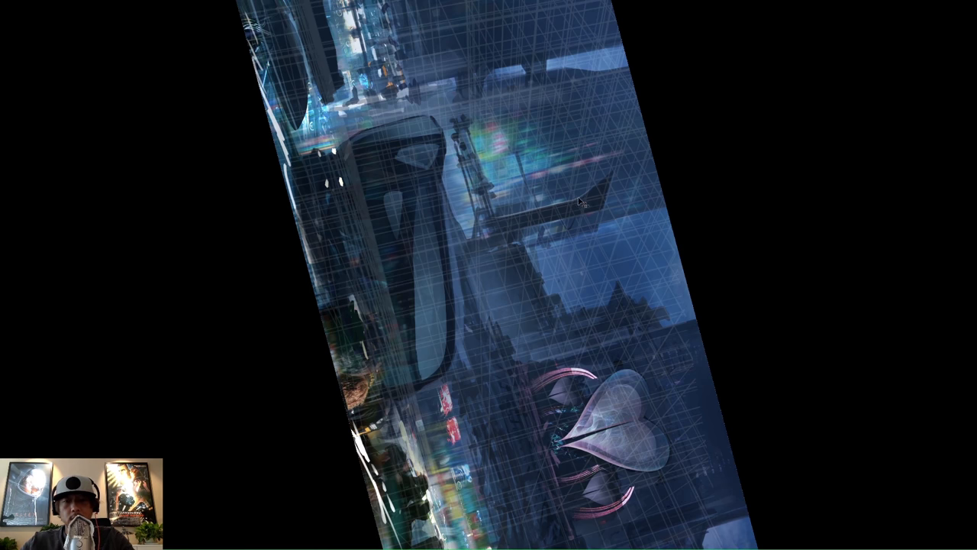
pyautogui.moveTo(215, 398); pyautogui.dragTo(465, 488)
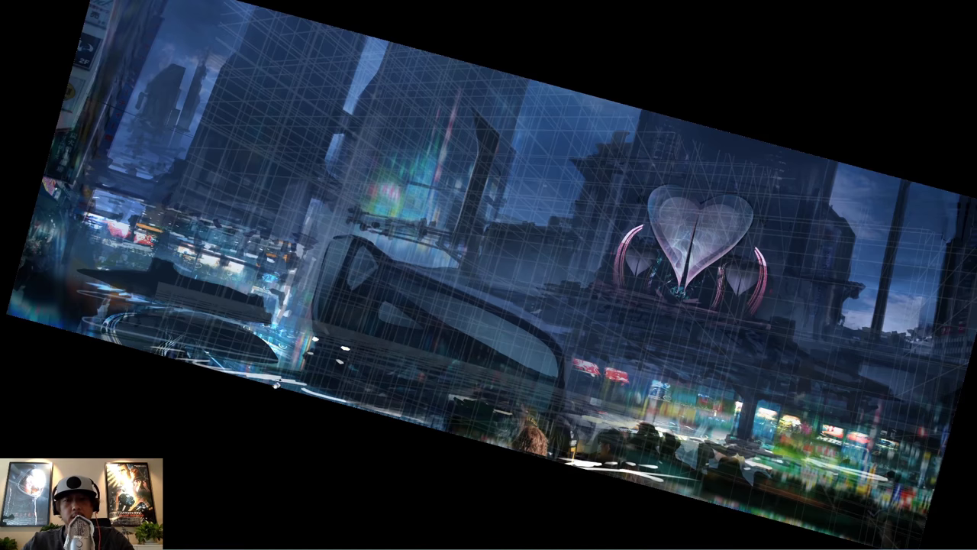
pyautogui.press('Escape')
pyautogui.hotkey('ctrl', '0')
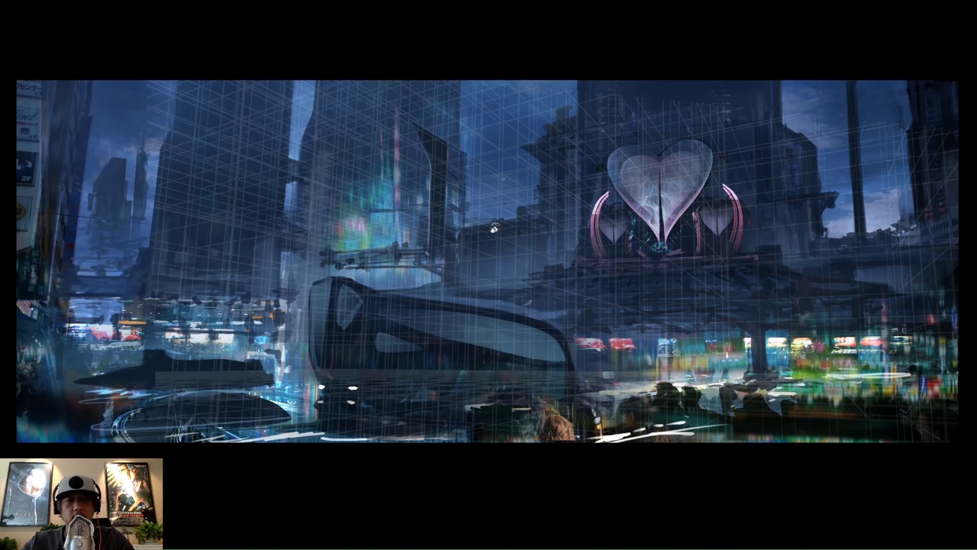
# - Choose the 45 px brush preset and touch up the roofline at the central vehicle's end nearest the heart sign
pyautogui.click(412, 506)
pyautogui.moveTo(412, 506); pyautogui.dragTo(433, 269)
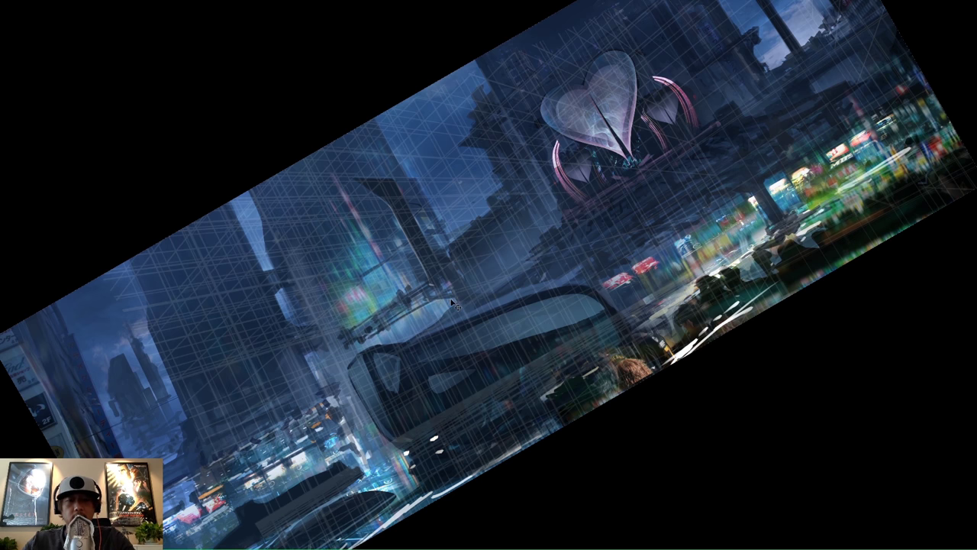
pyautogui.moveTo(458, 302); pyautogui.dragTo(620, 183)
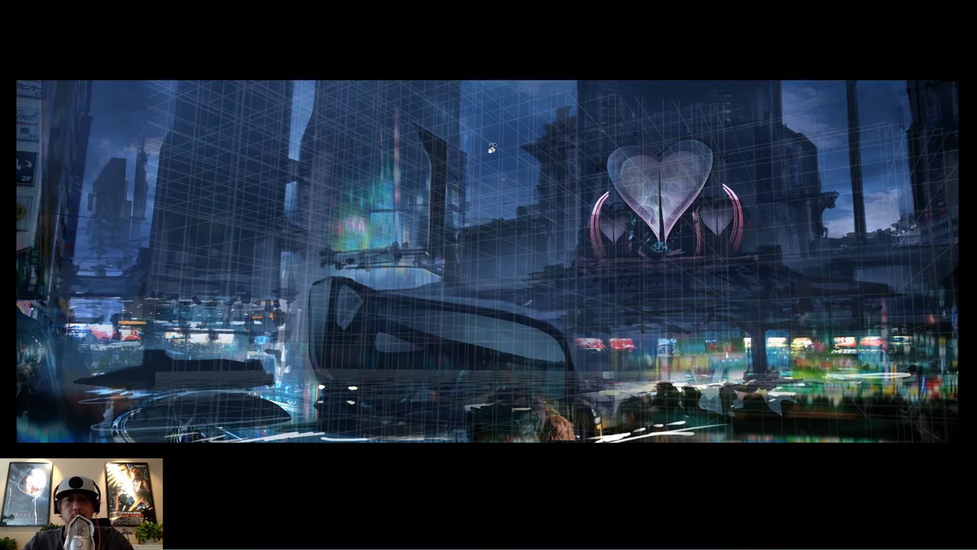
pyautogui.moveTo(642, 226); pyautogui.dragTo(631, 222)
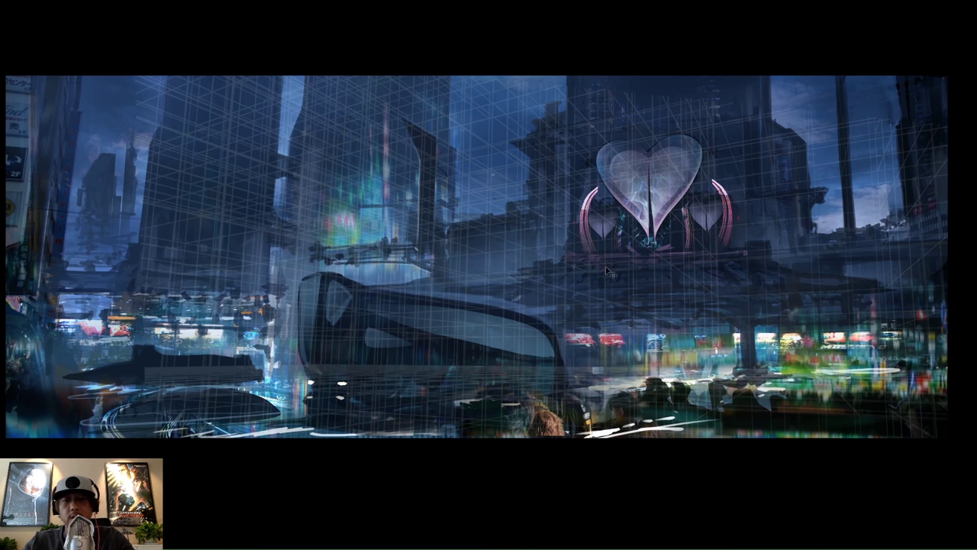
pyautogui.rightClick(606, 310)
pyautogui.click(703, 377)
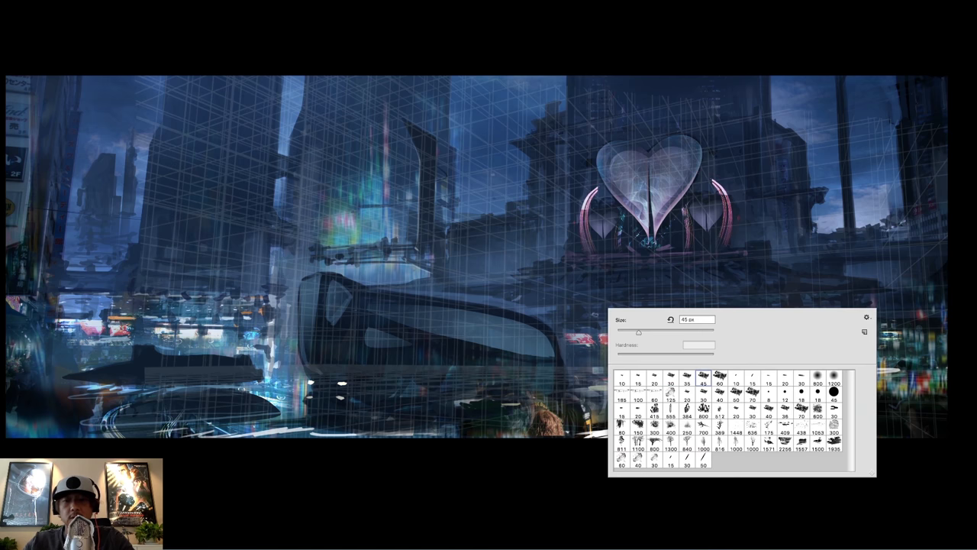
pyautogui.click(556, 305)
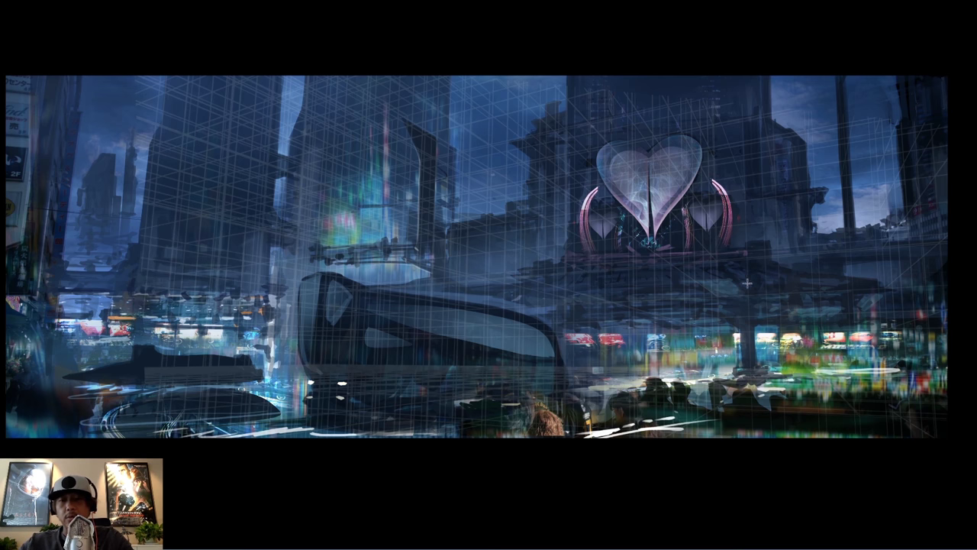
# - Lasso two flared pillar shapes flanking the heart sign as one selection
pyautogui.moveTo(748, 308); pyautogui.dragTo(745, 203)
pyautogui.press('Escape')
pyautogui.click(750, 310)
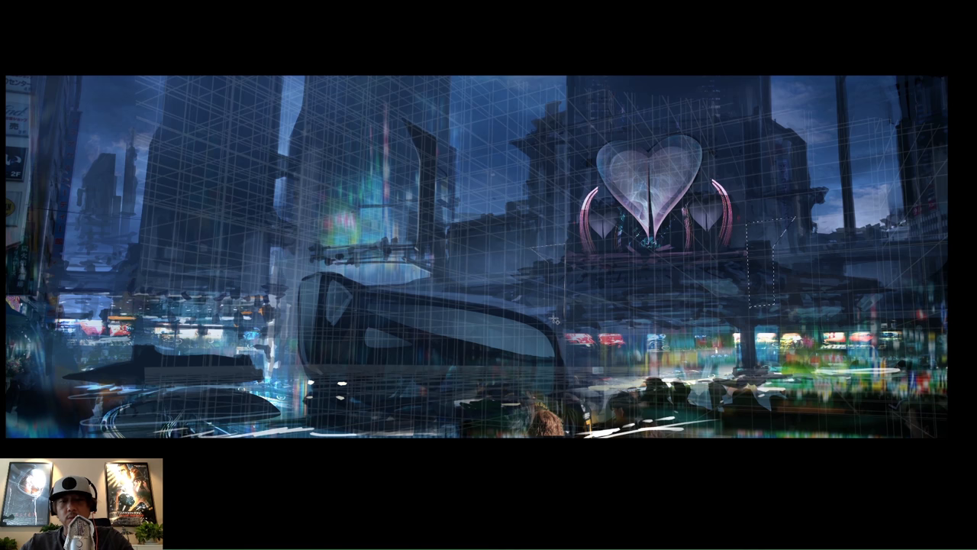
pyautogui.click(549, 317)
pyautogui.doubleClick(565, 314)
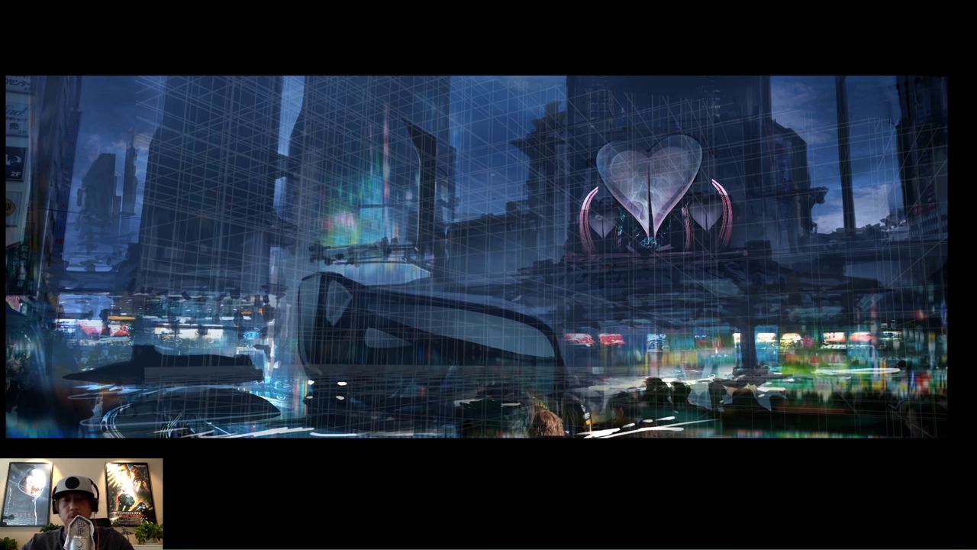
# - Sample a dark colour and paint the selected pillar shapes beside the heart sign with a soft 500 px brush
pyautogui.rightClick(829, 294)
pyautogui.click(820, 296)
pyautogui.keyDown('alt'); pyautogui.click(844, 153); pyautogui.keyUp('alt')
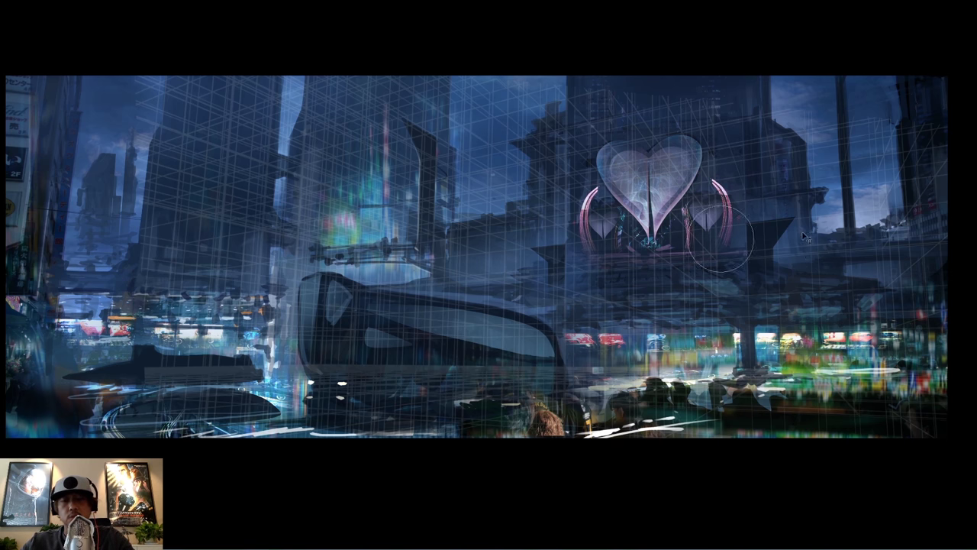
# - Choose the 45 px brush preset and touch up the low dark vehicle above the circular platform with sampled dark tones
pyautogui.moveTo(735, 251); pyautogui.dragTo(790, 246)
pyautogui.rightClick(471, 180)
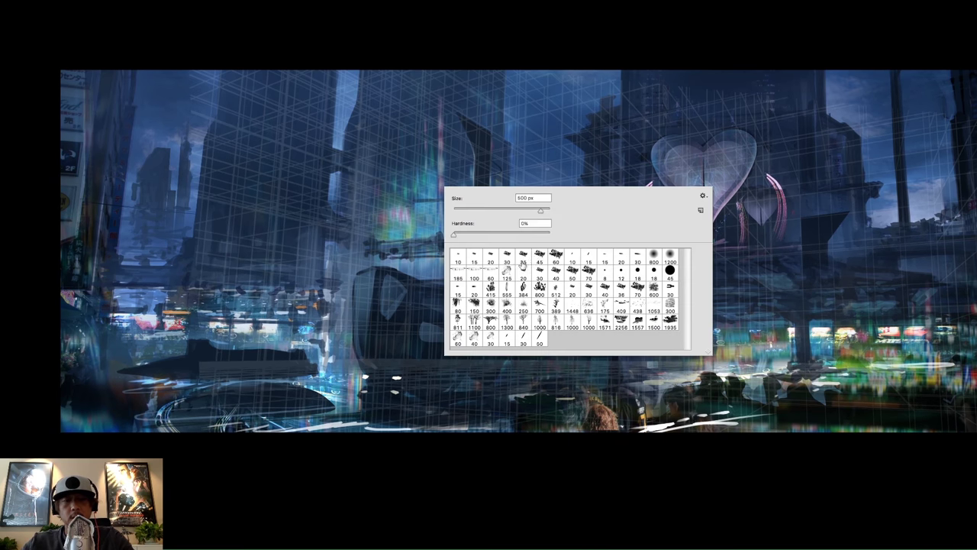
pyautogui.doubleClick(539, 257)
pyautogui.keyDown('alt'); pyautogui.click(203, 352); pyautogui.keyUp('alt')
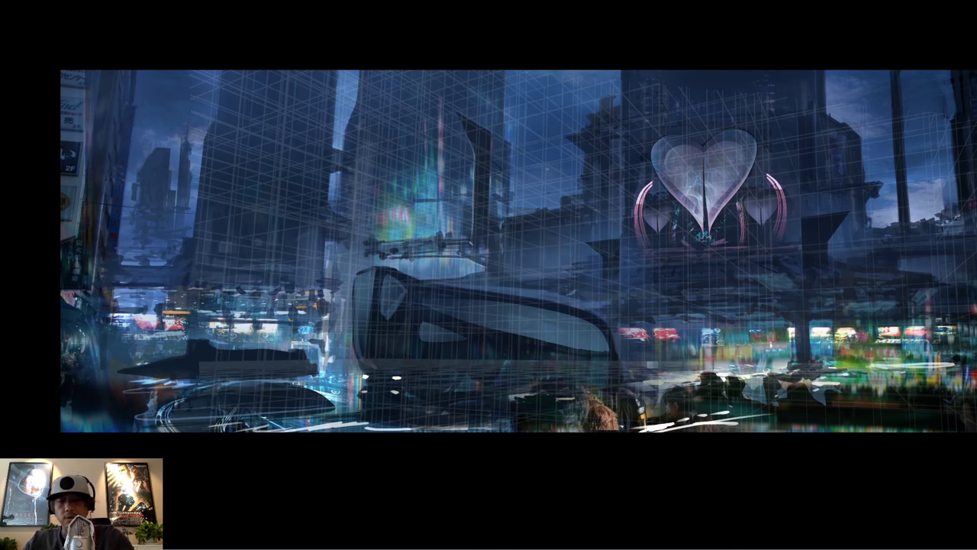
pyautogui.keyDown('alt'); pyautogui.click(196, 349); pyautogui.keyUp('alt')
pyautogui.keyDown('alt'); pyautogui.click(202, 352); pyautogui.keyUp('alt')
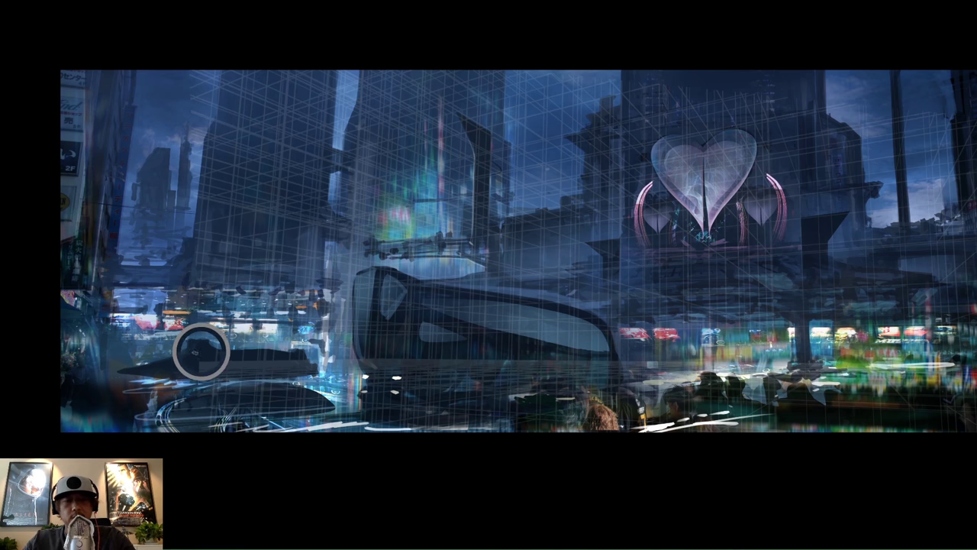
pyautogui.keyDown('alt'); pyautogui.click(203, 347); pyautogui.keyUp('alt')
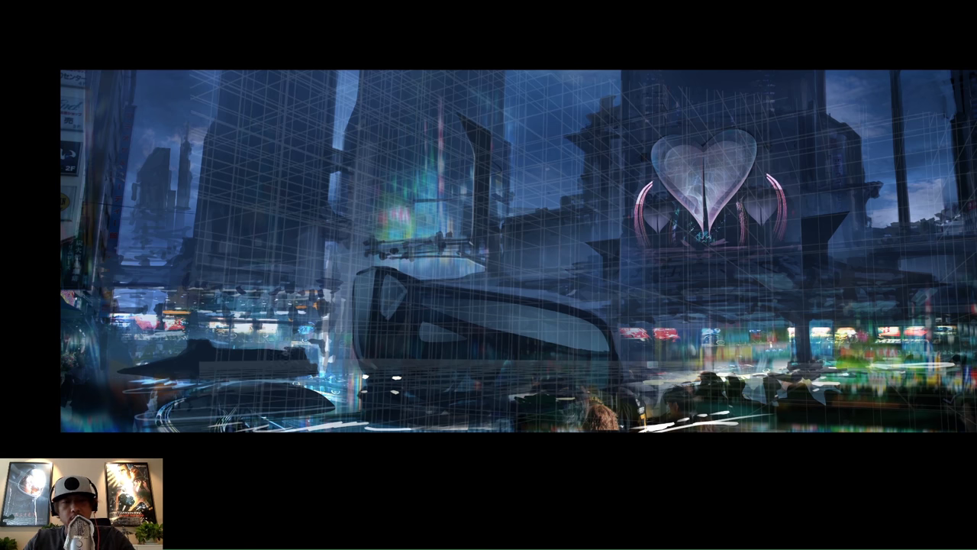
pyautogui.keyDown('alt'); pyautogui.click(188, 361); pyautogui.keyUp('alt')
pyautogui.keyDown('alt'); pyautogui.click(174, 374); pyautogui.keyUp('alt')
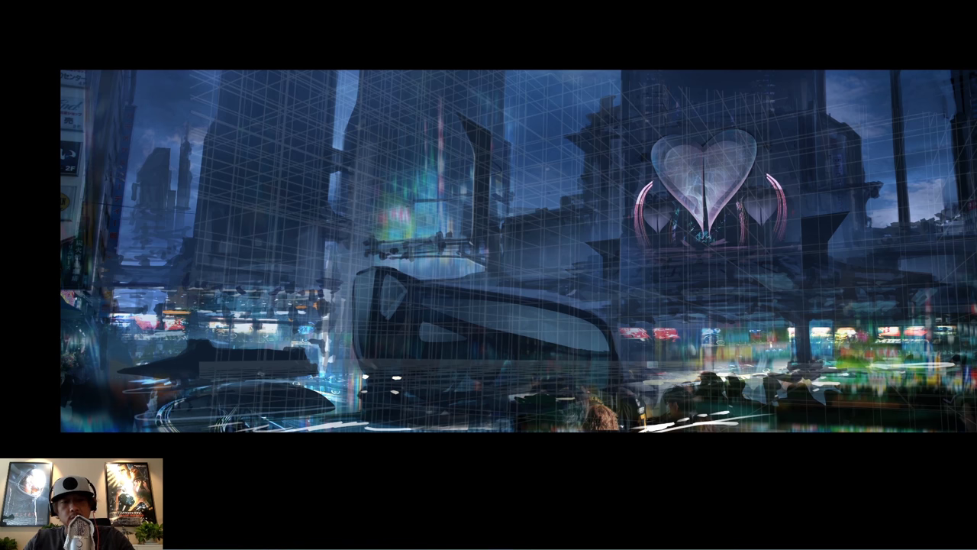
pyautogui.keyDown('alt'); pyautogui.click(269, 395); pyautogui.keyUp('alt')
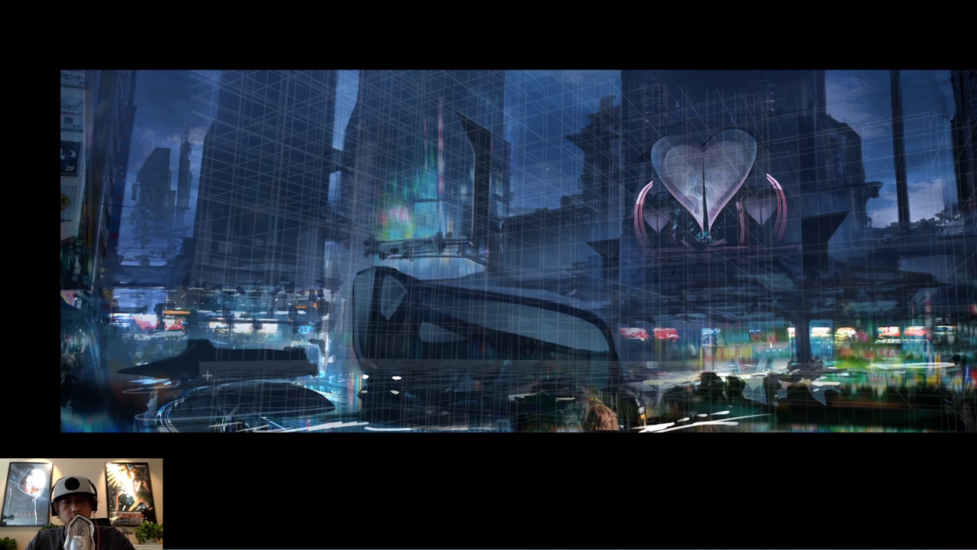
# - Flip the canvas horizontally and merge Layer 24 down into the Background
pyautogui.hotkey('ctrl', 'shift', 'h')
pyautogui.moveTo(567, 238)
pyautogui.mouseDown()
pyautogui.moveTo(542, 238)
pyautogui.moveTo(561, 240)
pyautogui.mouseUp()
pyautogui.rightClick(533, 310)
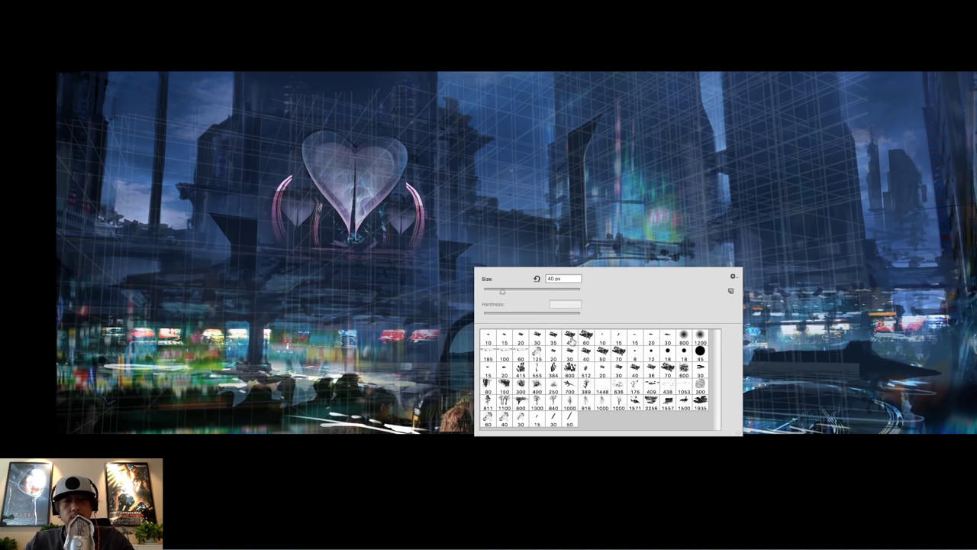
pyautogui.press('Escape')
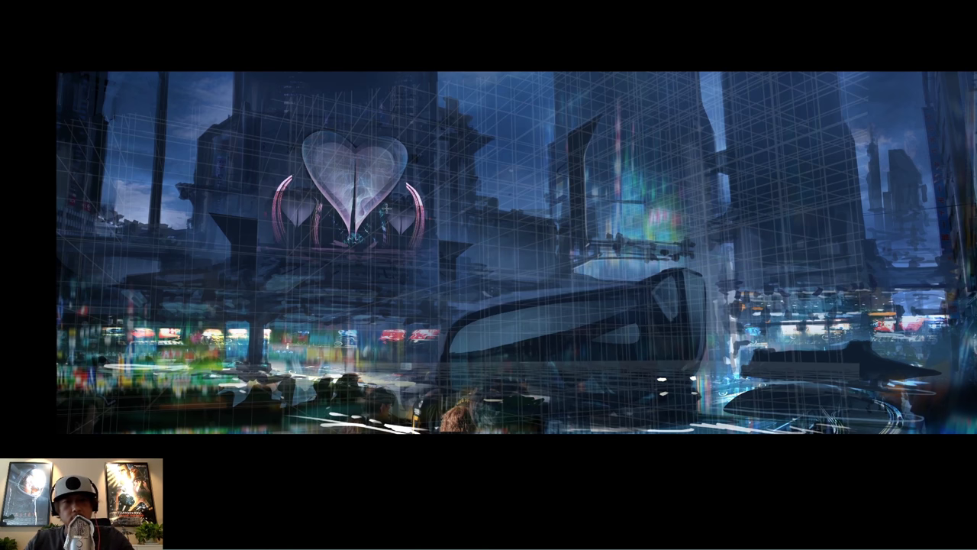
pyautogui.moveTo(351, 246)
pyautogui.mouseDown()
pyautogui.moveTo(297, 180)
pyautogui.moveTo(298, 120)
pyautogui.moveTo(351, 112)
pyautogui.moveTo(422, 135)
pyautogui.moveTo(474, 121)
pyautogui.mouseUp()
pyautogui.hotkey('ctrl', 'd')
pyautogui.press('Tab')
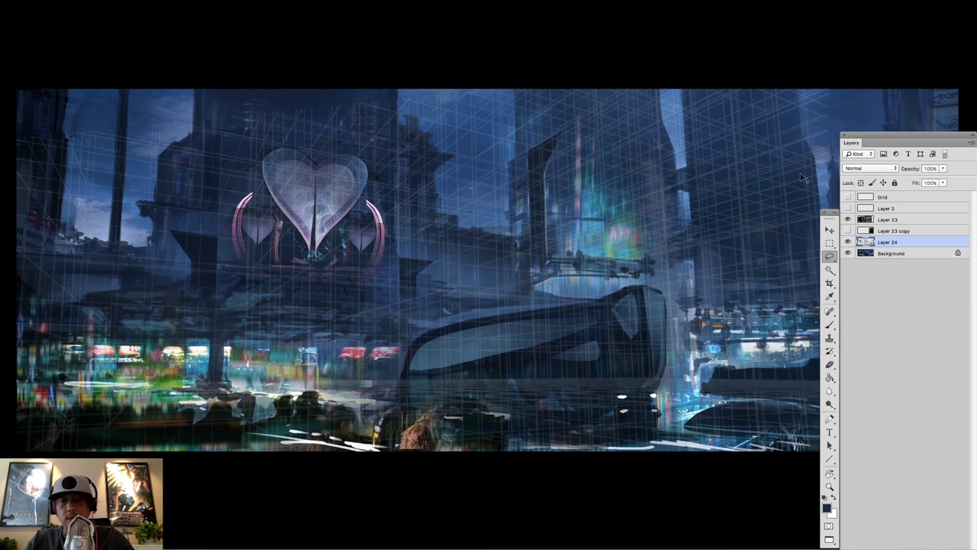
pyautogui.hotkey('ctrl', 'e')
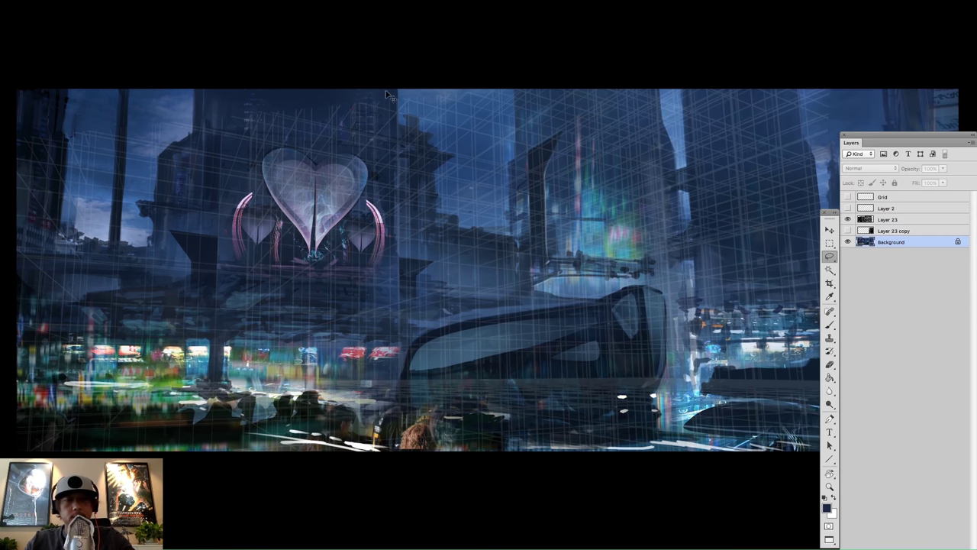
# - Copy the large heart of the sign onto a new layer and rotate it about 2.6°
pyautogui.hotkey('ctrl', 'j')
pyautogui.hotkey('ctrl', 't')
pyautogui.moveTo(392, 124); pyautogui.dragTo(392, 121)
pyautogui.press('Return')
pyautogui.hotkey('ctrl', 't')
pyautogui.moveTo(390, 121); pyautogui.dragTo(393, 121)
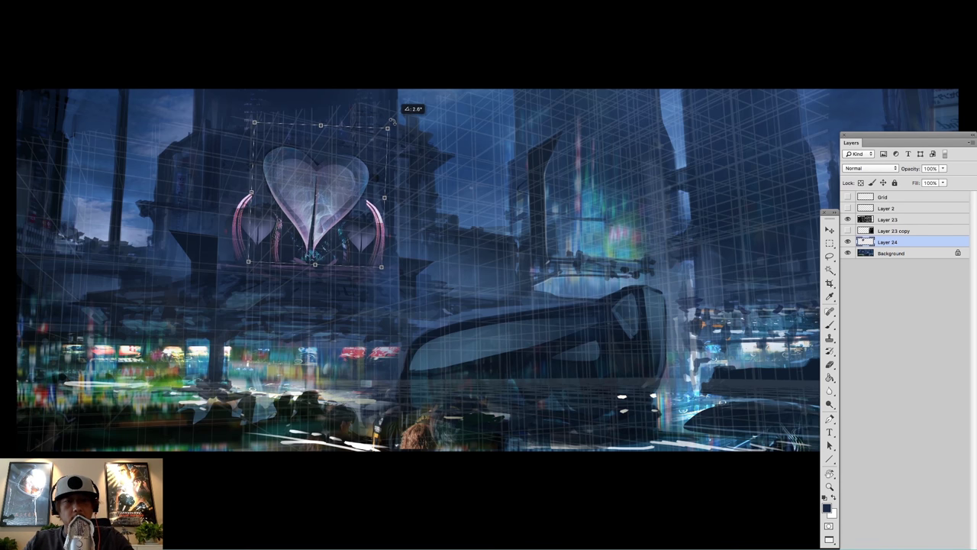
pyautogui.press('Return')
# - Skew the copied heart by its corners, shifting its top away from the central vehicle and its base toward it
pyautogui.click(90, 2)
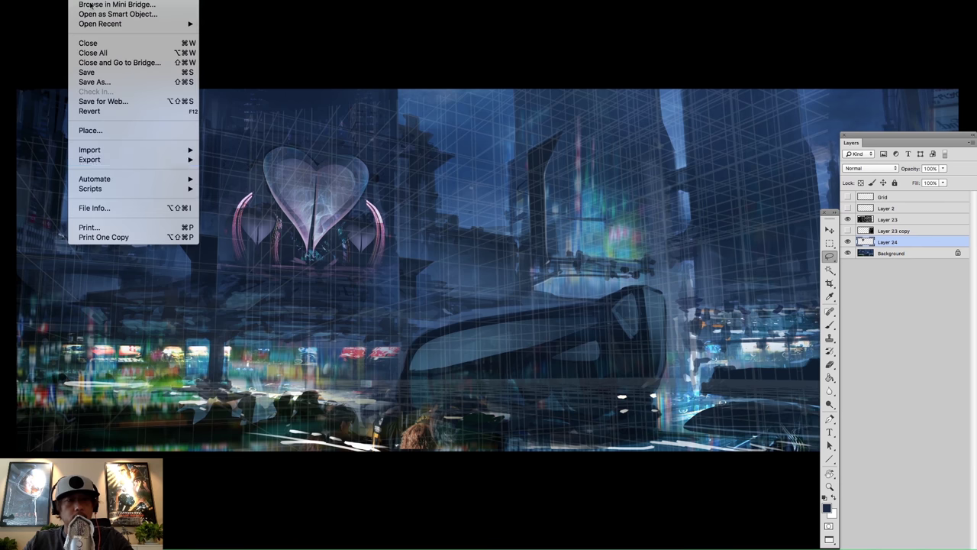
pyautogui.moveTo(174, 193)
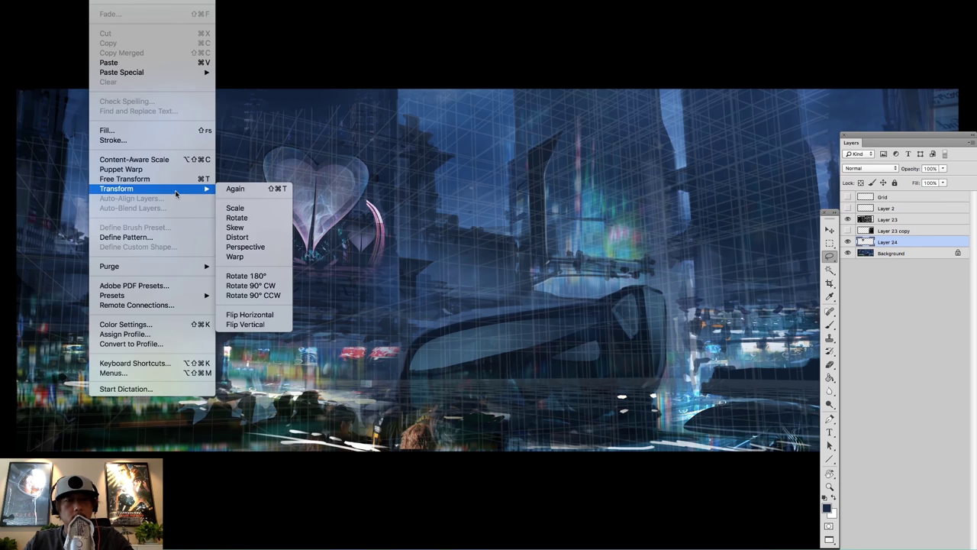
pyautogui.click(246, 229)
pyautogui.moveTo(388, 127); pyautogui.dragTo(386, 129)
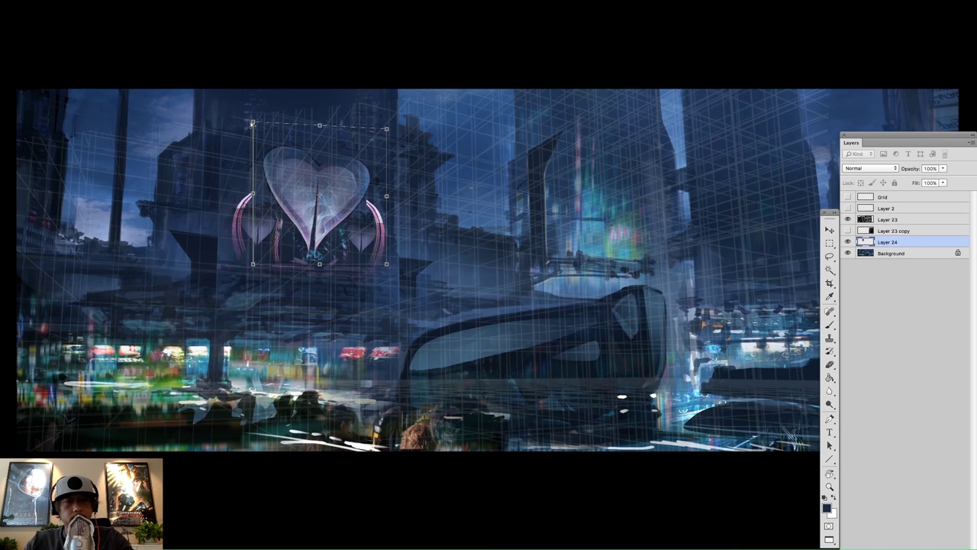
pyautogui.moveTo(254, 265); pyautogui.dragTo(393, 265)
pyautogui.moveTo(387, 134); pyautogui.dragTo(380, 139)
pyautogui.moveTo(253, 122); pyautogui.dragTo(258, 131)
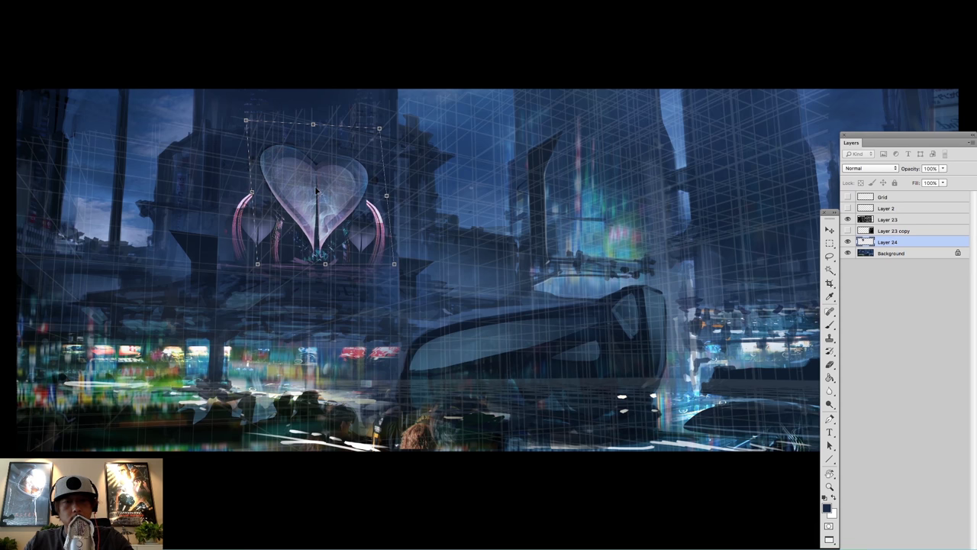
pyautogui.press('Return')
# - Merge the skewed heart into the Background and copy the lassoed pink arc nearest the central vehicle onto a new layer
pyautogui.press('l')
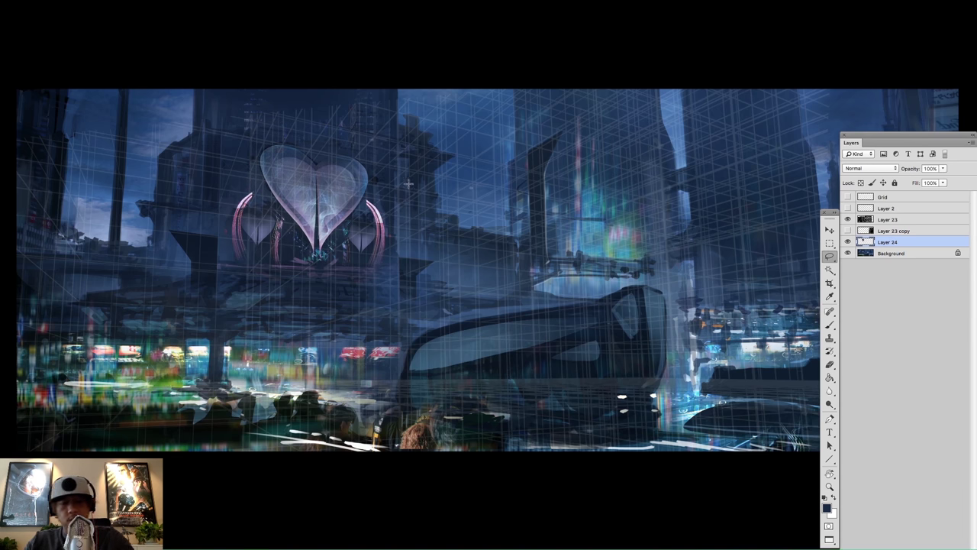
pyautogui.hotkey('ctrl', 'e')
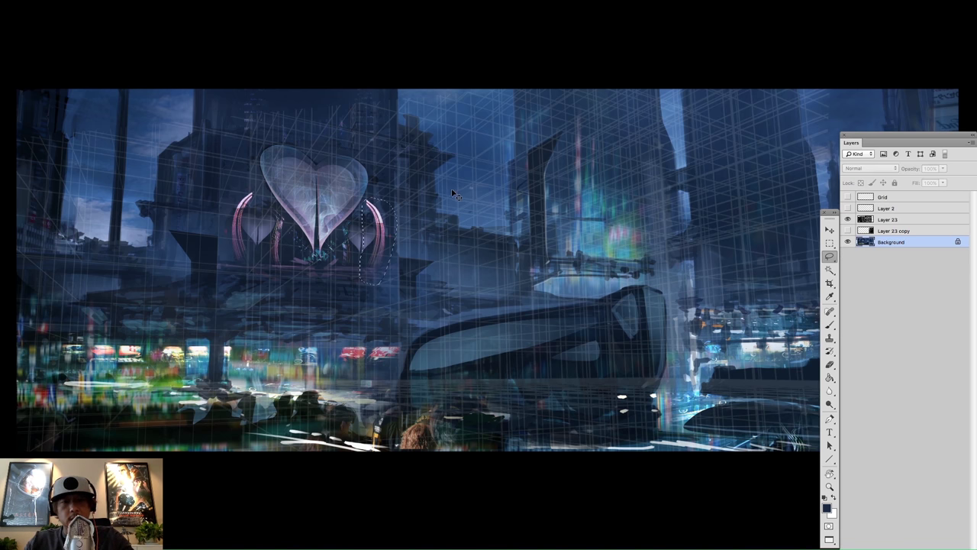
pyautogui.hotkey('ctrl', 'j')
pyautogui.press('v')
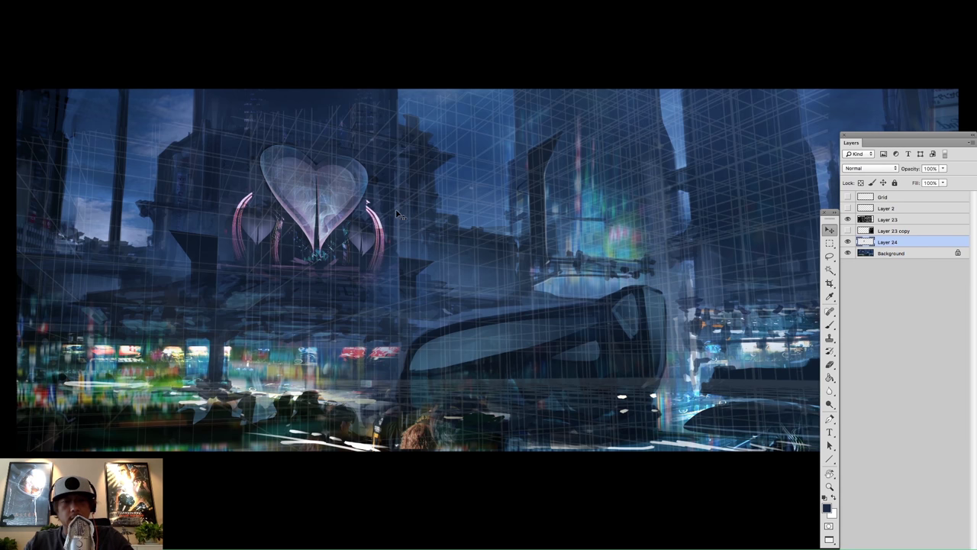
# - Transform the copied pink arc so it is narrower and sits slightly lower beside the small heart
pyautogui.hotkey('ctrl', 't')
pyautogui.moveTo(396, 198); pyautogui.dragTo(393, 204)
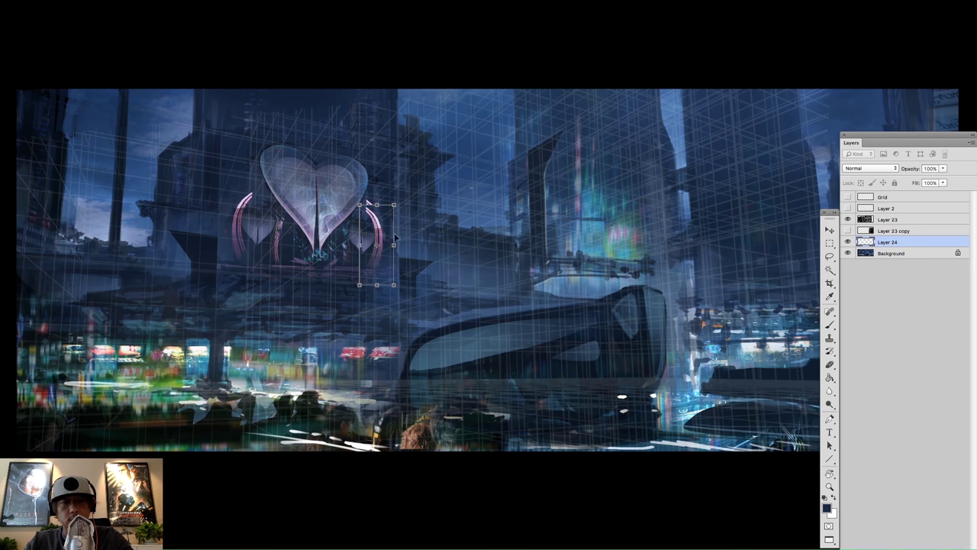
pyautogui.moveTo(394, 245); pyautogui.dragTo(377, 224)
pyautogui.press('Return')
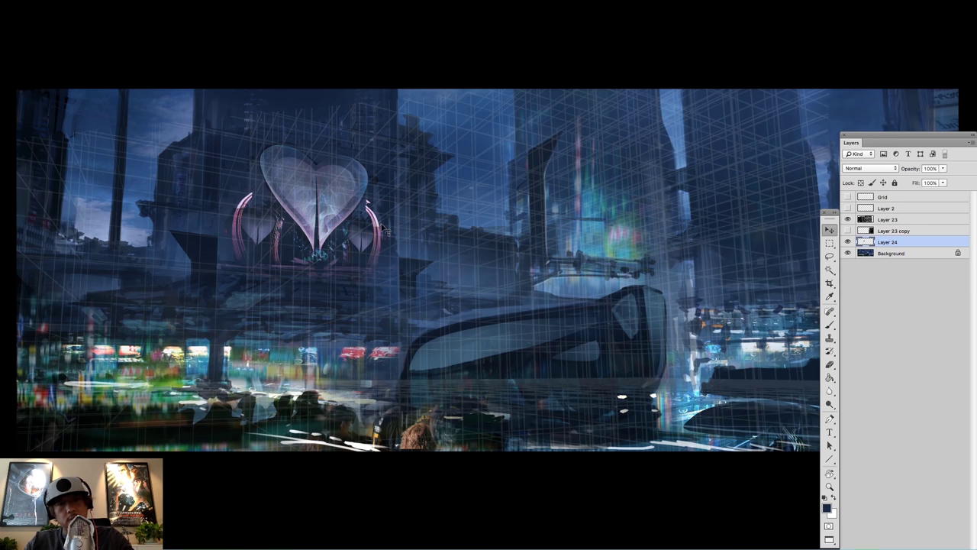
pyautogui.keyDown('super'); pyautogui.click(289, 200); pyautogui.keyUp('super')
pyautogui.keyDown('super'); pyautogui.click(289, 200); pyautogui.keyUp('super')
pyautogui.press('b')
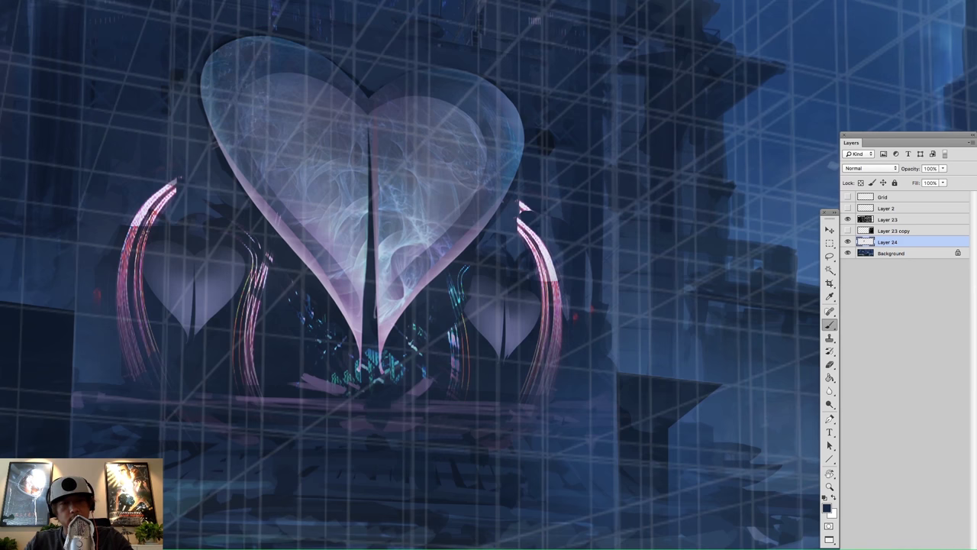
pyautogui.keyDown('alt'); pyautogui.click(181, 181); pyautogui.keyUp('alt')
pyautogui.moveTo(167, 182)
pyautogui.mouseDown()
pyautogui.moveTo(393, 216)
pyautogui.moveTo(613, 240)
pyautogui.moveTo(574, 262)
pyautogui.mouseUp()
pyautogui.press('super+z')
# - Narrow the copied pink arc slightly and rotate it about 1.8° beside the small heart
pyautogui.press('v')
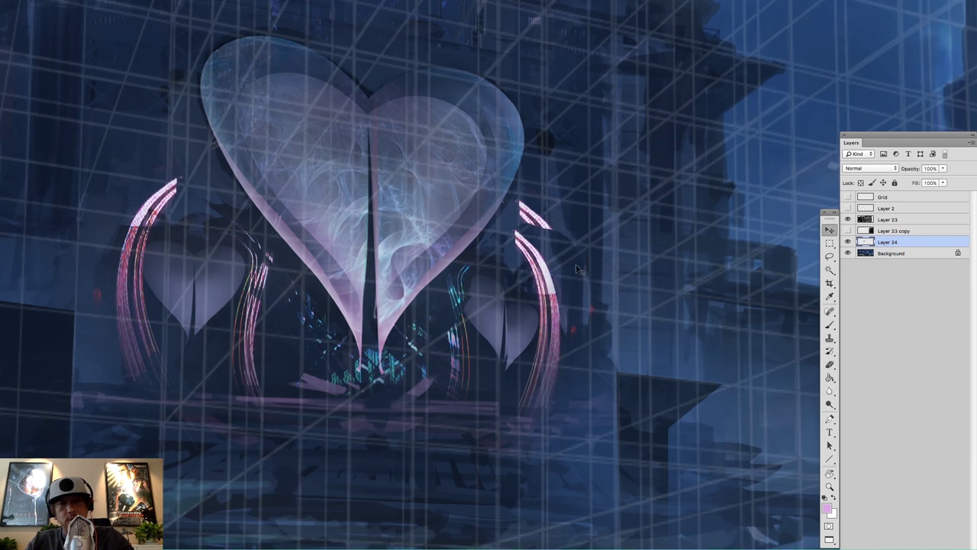
pyautogui.press('super+t')
pyautogui.moveTo(590, 341); pyautogui.dragTo(584, 341)
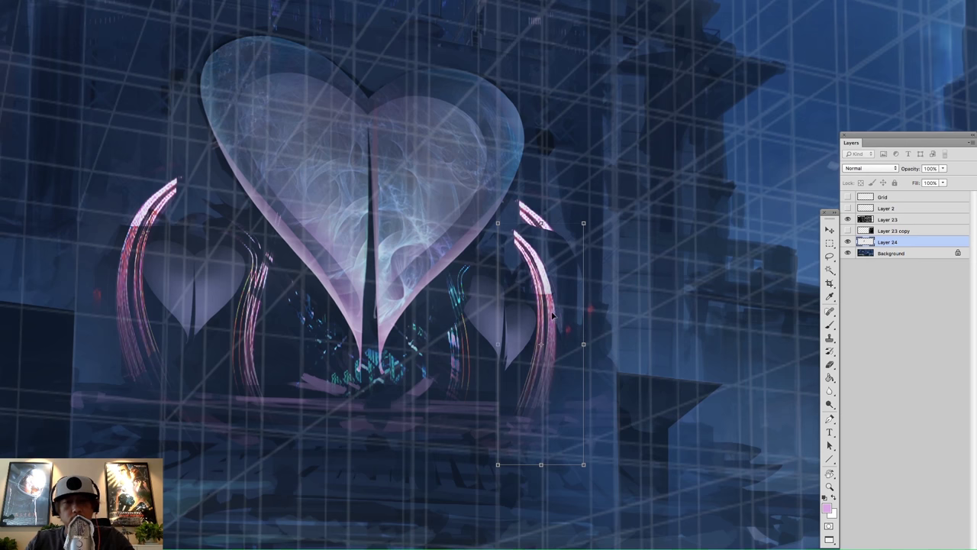
pyautogui.moveTo(581, 258); pyautogui.dragTo(566, 260)
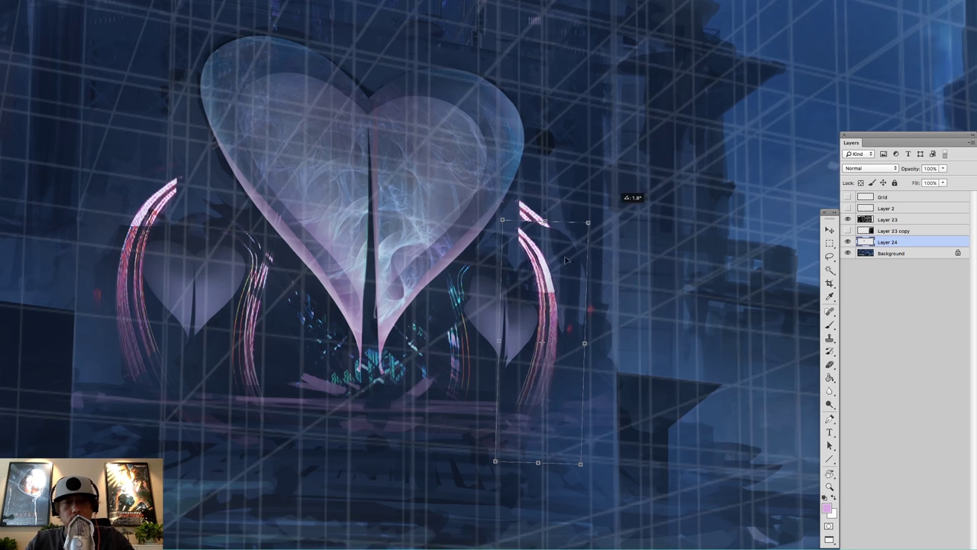
pyautogui.press('Return')
# - Paint over the leftover tip of the original pink arc above the copied one with dark colour
pyautogui.press('e')
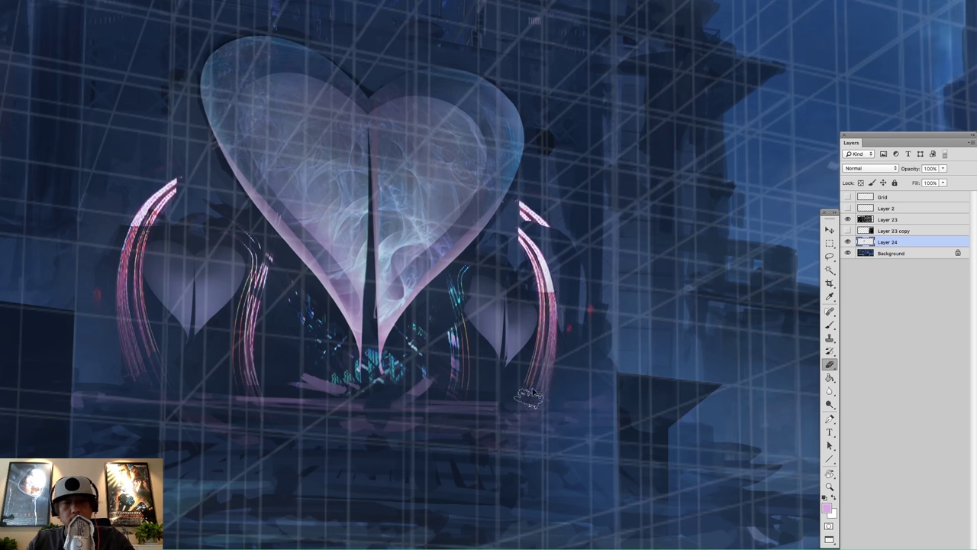
pyautogui.press('b')
pyautogui.press('d')
pyautogui.moveTo(524, 203); pyautogui.dragTo(547, 224)
pyautogui.keyDown('alt'); pyautogui.click(534, 206); pyautogui.keyUp('alt')
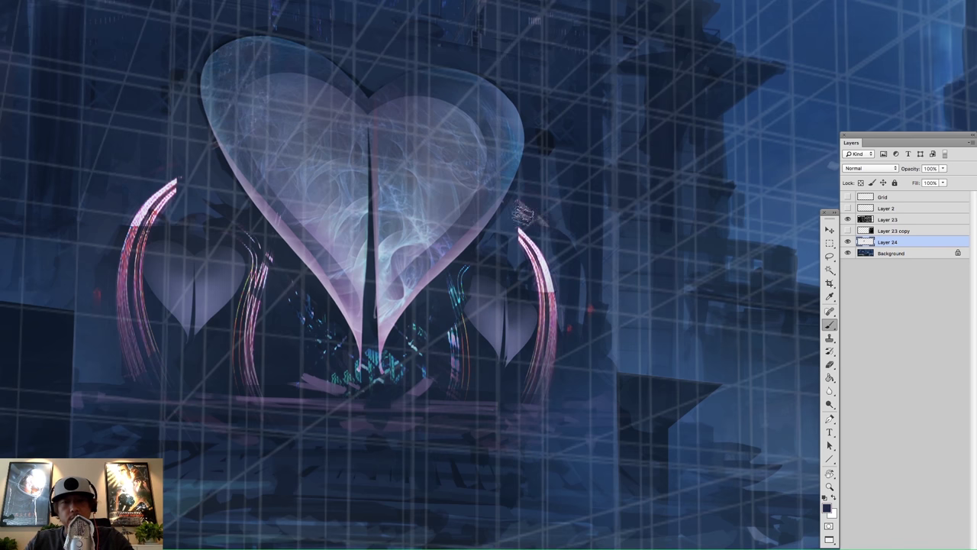
# - Touch up the heart-sign area with a sampled grey-blue, then merge Layer 24 into the Background and start a fresh layer
pyautogui.scroll(-3, 536, 208)
pyautogui.moveTo(635, 180); pyautogui.dragTo(511, 145)
pyautogui.keyDown('alt'); pyautogui.click(365, 160); pyautogui.keyUp('alt')
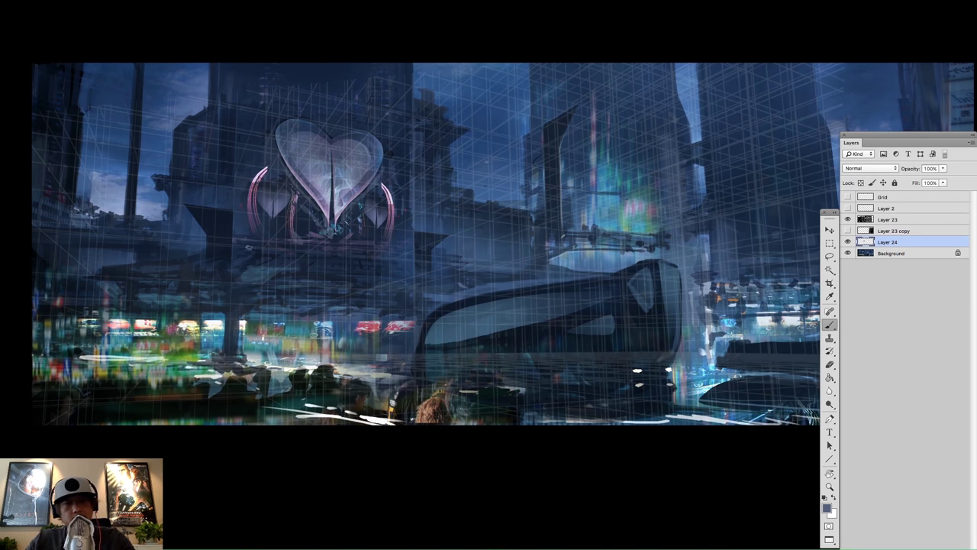
pyautogui.hscroll(-4, 382, 244)
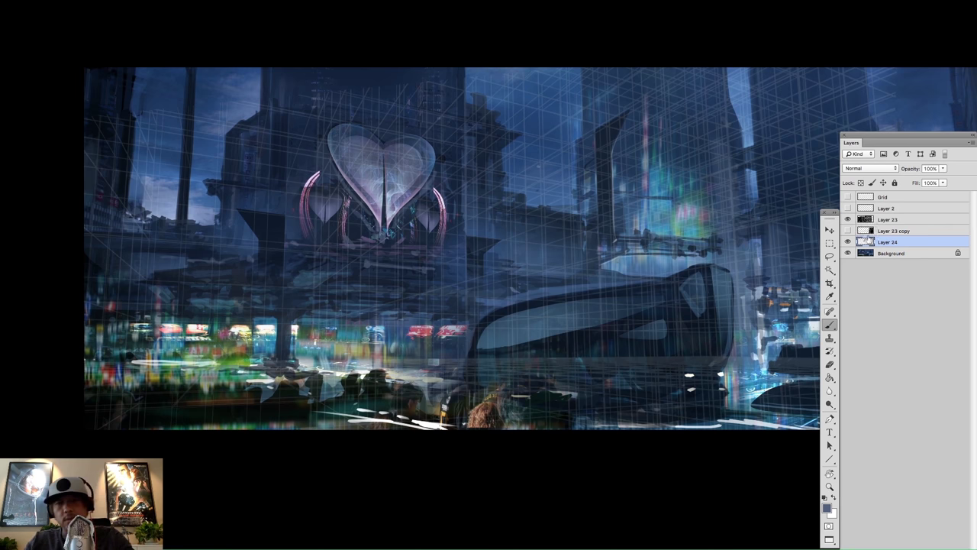
pyautogui.hotkey('ctrl', 'e')
pyautogui.hotkey('ctrl', 'z')
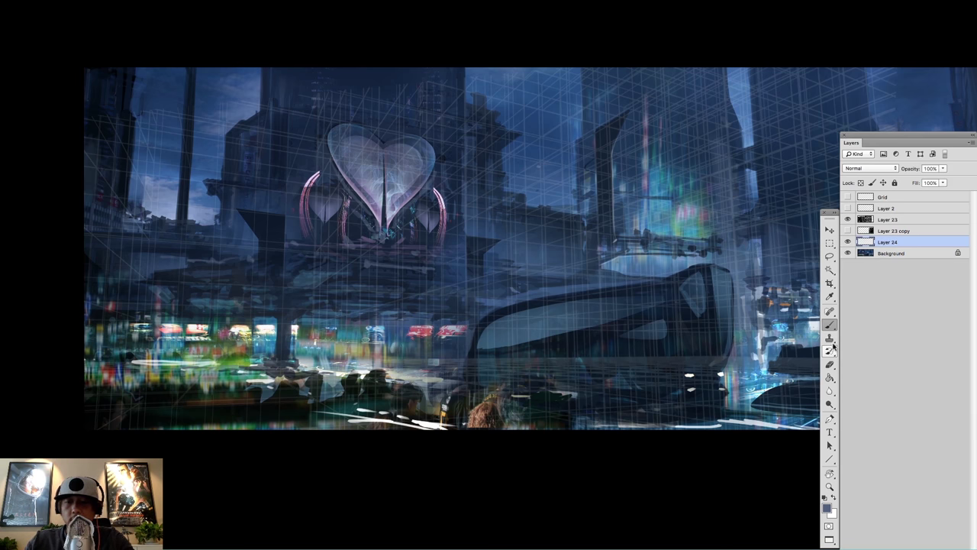
# - Draw a grey-blue pentagon with the Polygon tool in the sky between the heart sign and the slanted tower, and rasterize its layer
pyautogui.click(831, 459)
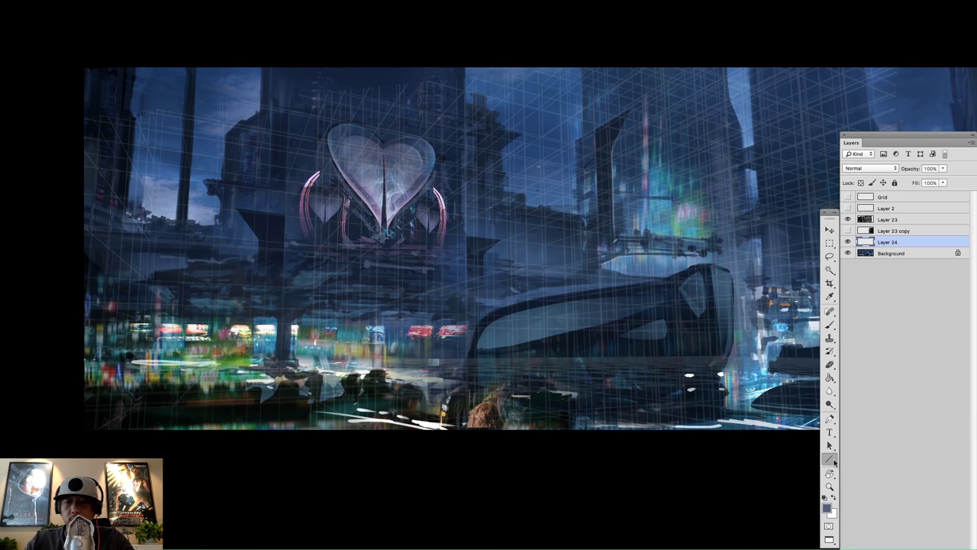
pyautogui.moveTo(834, 462); pyautogui.dragTo(870, 489)
pyautogui.moveTo(536, 165); pyautogui.dragTo(585, 198)
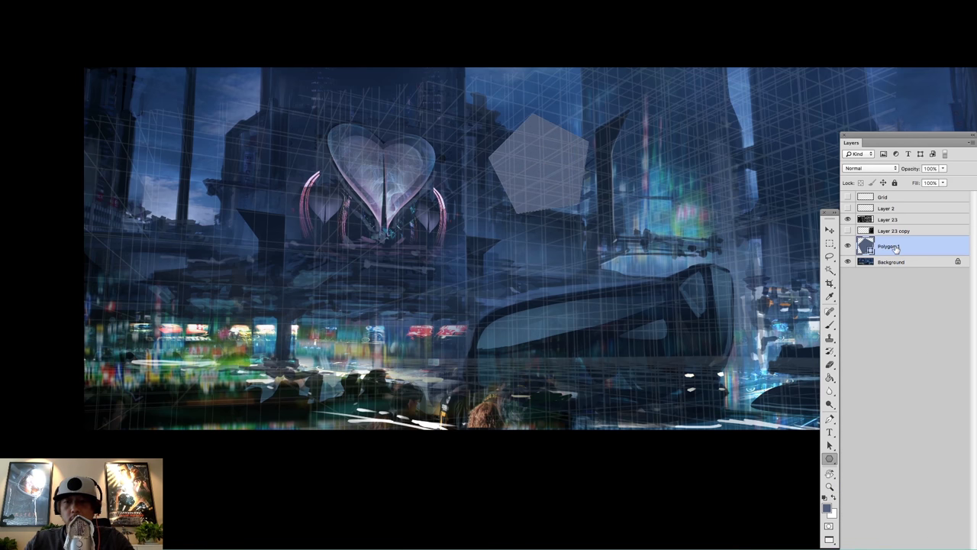
pyautogui.rightClick(897, 249)
pyautogui.click(820, 273)
pyautogui.press('v')
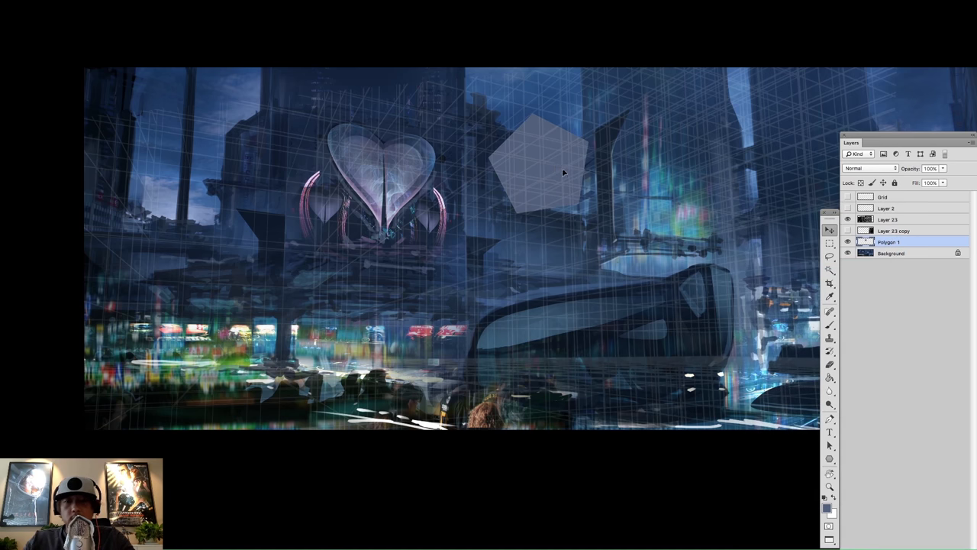
# - Duplicate the pentagon toward the slanted tower, then scale the copy down and rotate it
pyautogui.moveTo(562, 173); pyautogui.dragTo(597, 179)
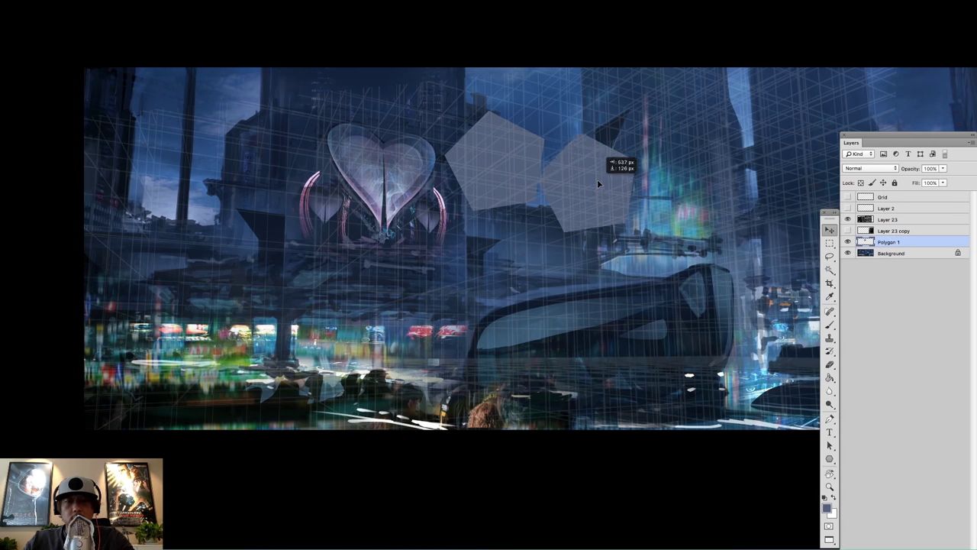
pyautogui.hotkey('ctrl', 't')
pyautogui.moveTo(635, 140); pyautogui.dragTo(652, 201)
pyautogui.press('Return')
# - Duplicate the small pentagon to just beneath the large one and rotate the copy to fit alongside
pyautogui.press('super+t')
pyautogui.moveTo(574, 192); pyautogui.dragTo(505, 227)
pyautogui.press('Return')
pyautogui.hotkey('ctrl', 't')
pyautogui.press('Return')
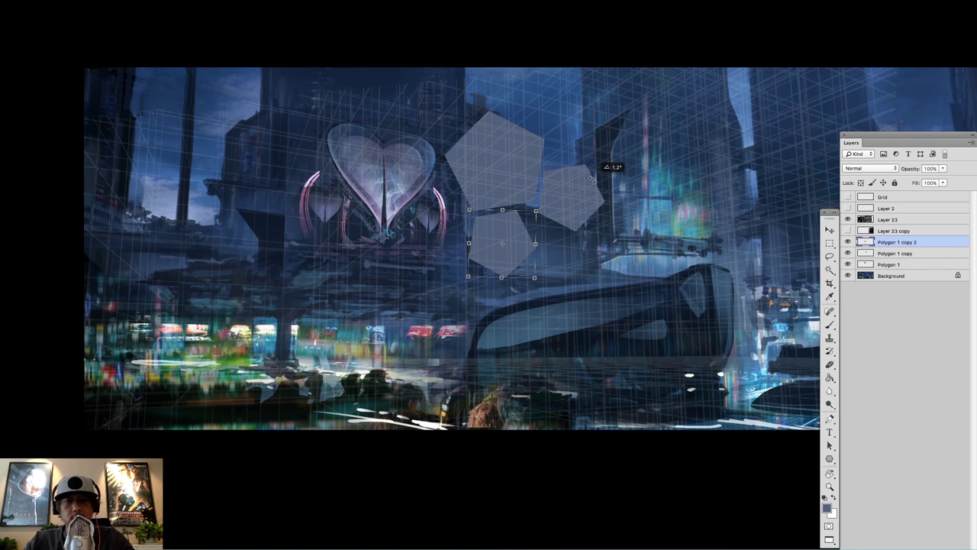
# - Place another small pentagon copy near the base of the heart sign and adjust its rotation
pyautogui.moveTo(509, 221); pyautogui.dragTo(453, 240)
pyautogui.hotkey('ctrl', 't')
pyautogui.press('Return')
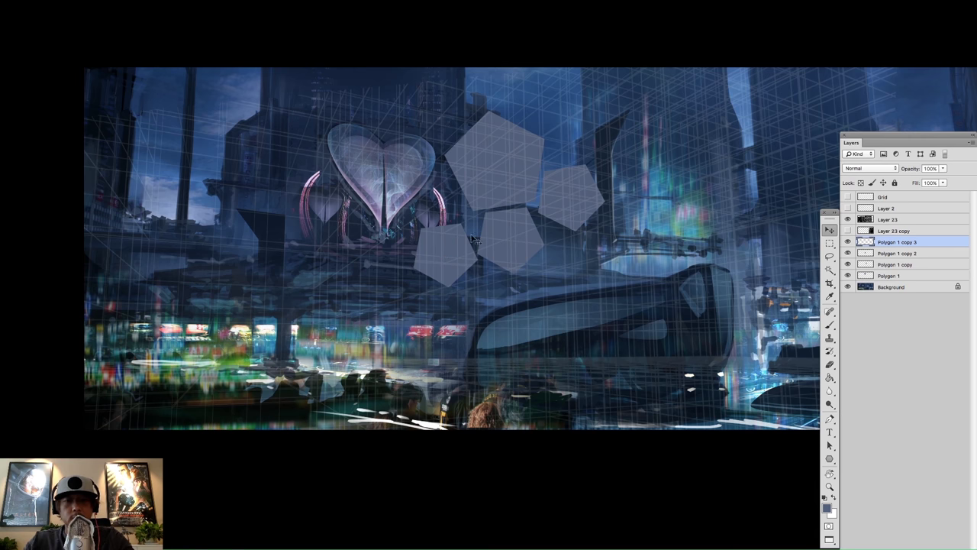
# - Rotate the pentagon near the heart sign's base and move it snugly against its neighbour in the cluster
pyautogui.hotkey('ctrl', 't')
pyautogui.moveTo(500, 199); pyautogui.dragTo(553, 268)
pyautogui.moveTo(517, 219); pyautogui.dragTo(525, 228)
pyautogui.moveTo(462, 257); pyautogui.dragTo(463, 241)
pyautogui.press('Return')
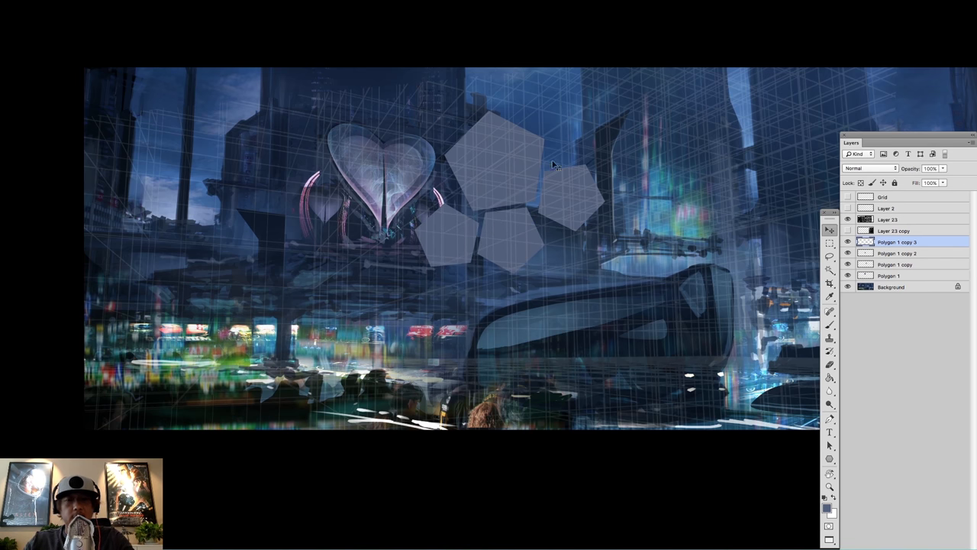
# - Add three more pentagon copies beneath the cluster, two of them smaller, and rotate them to fit the gaps
pyautogui.moveTo(459, 230); pyautogui.dragTo(526, 288)
pyautogui.press('super+t')
pyautogui.moveTo(615, 238); pyautogui.dragTo(471, 356)
pyautogui.press('Return')
pyautogui.moveTo(526, 282); pyautogui.dragTo(485, 285)
pyautogui.press('super+t')
pyautogui.moveTo(565, 245); pyautogui.dragTo(583, 316)
pyautogui.press('Return')
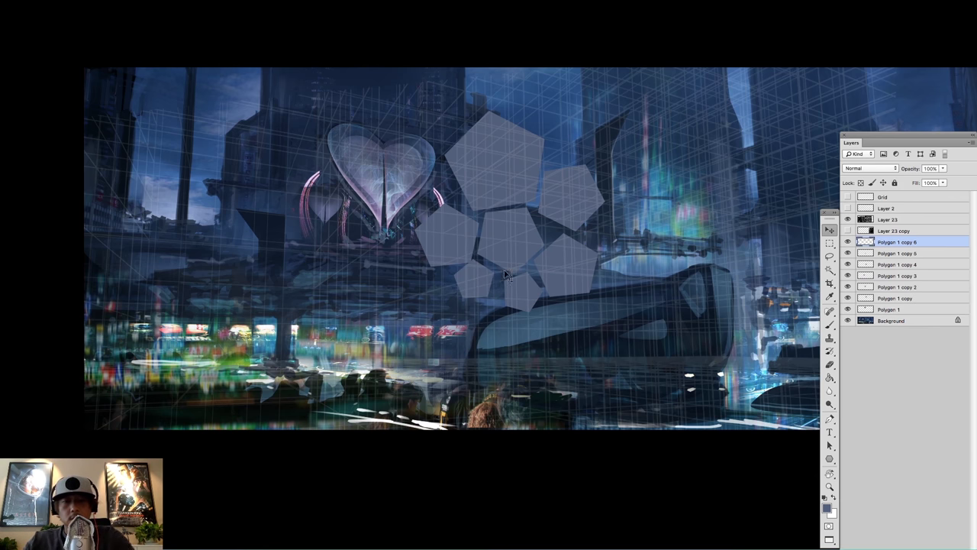
# - Duplicate small pentagons along the cluster's lower edge and rotate the copies to fit together
pyautogui.moveTo(474, 278); pyautogui.dragTo(499, 333)
pyautogui.hotkey('ctrl', 't')
pyautogui.moveTo(589, 229); pyautogui.dragTo(588, 228)
pyautogui.press('Return')
pyautogui.moveTo(504, 316); pyautogui.dragTo(452, 310)
pyautogui.press('super+t')
pyautogui.press('Return')
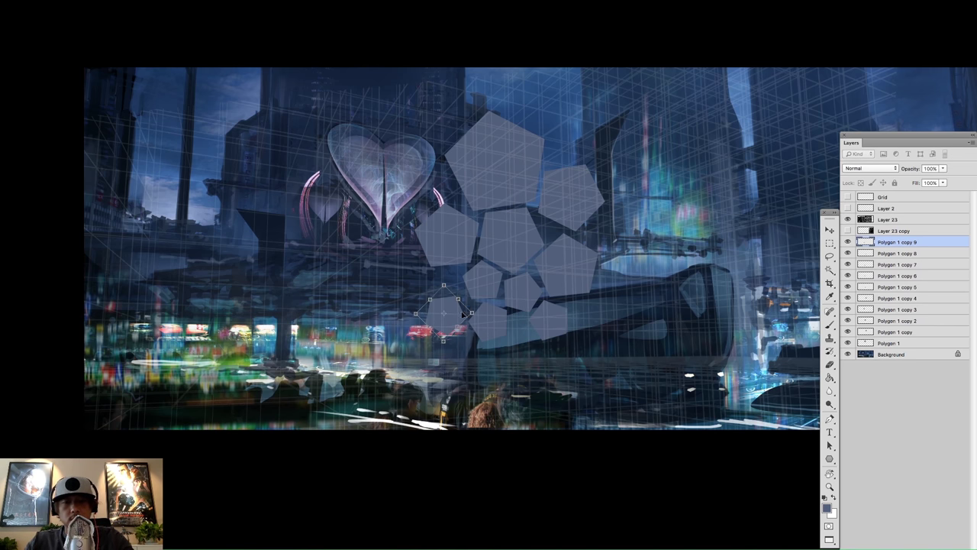
# - Adjust the placement of the last small pentagon at the cluster's lower end, nearest the red street signs
pyautogui.moveTo(458, 318); pyautogui.dragTo(465, 340)
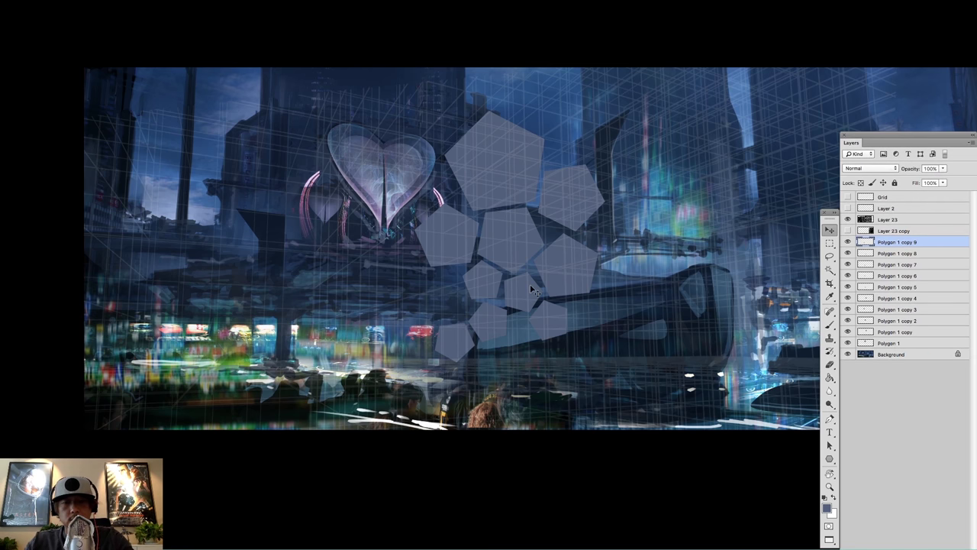
pyautogui.hotkey('ctrl', 't')
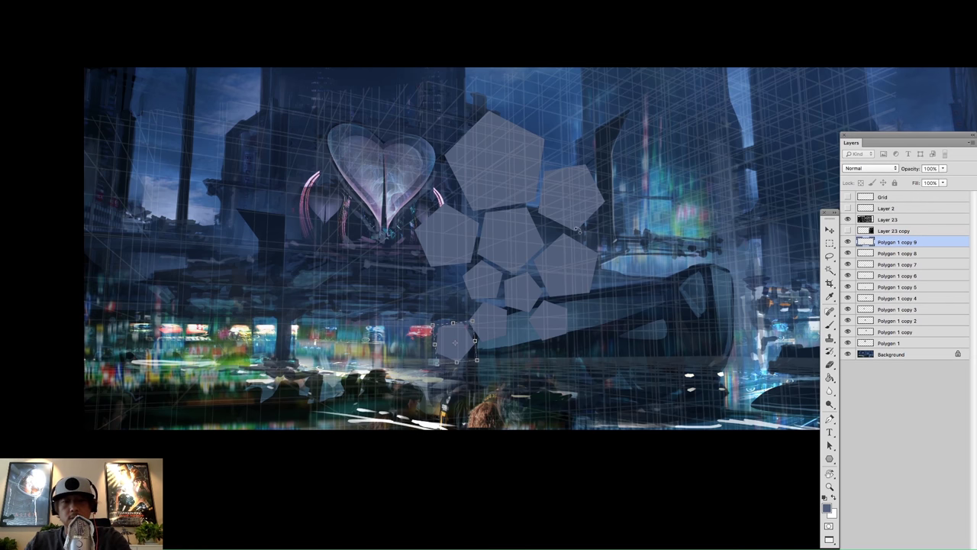
pyautogui.press('Return')
pyautogui.moveTo(487, 290); pyautogui.dragTo(476, 261)
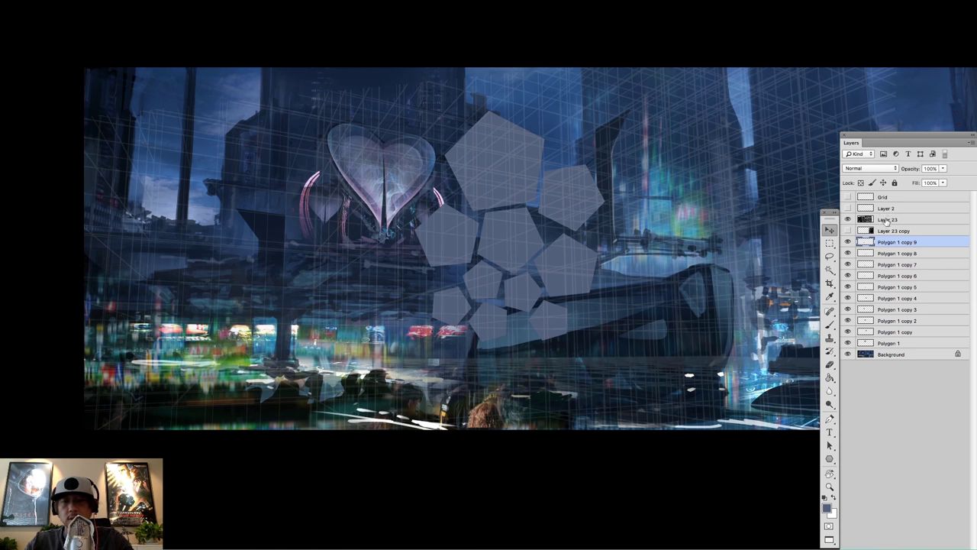
# - Merge all the pentagon layers into one layer
pyautogui.hotkey('ctrl', 'e')
pyautogui.hotkey('ctrl', 'e')
pyautogui.hotkey('ctrl', 'e')
pyautogui.hotkey('ctrl', 'e')
pyautogui.hotkey('ctrl', 'e')
pyautogui.hotkey('ctrl', 'e')
pyautogui.hotkey('ctrl', 'e')
pyautogui.hotkey('ctrl', 'e')
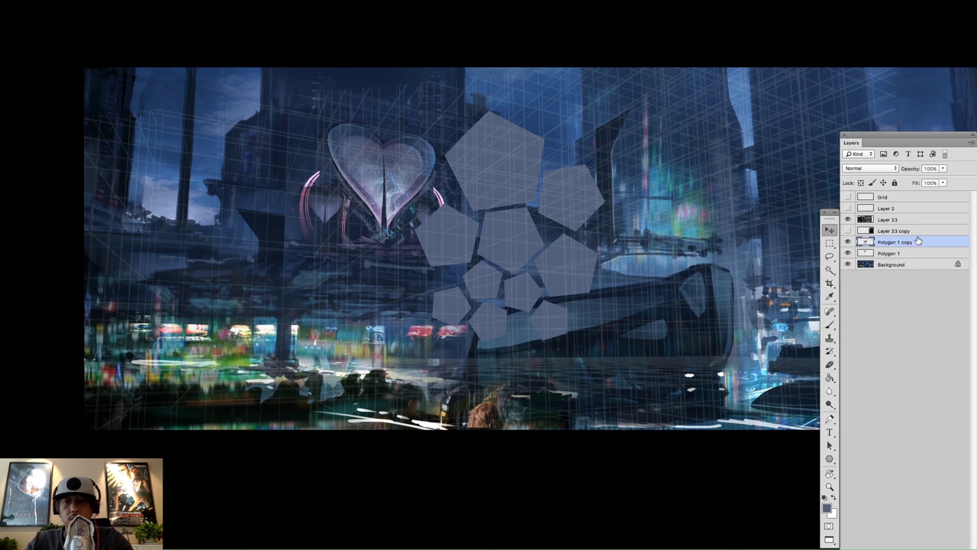
pyautogui.hotkey('ctrl', 'e')
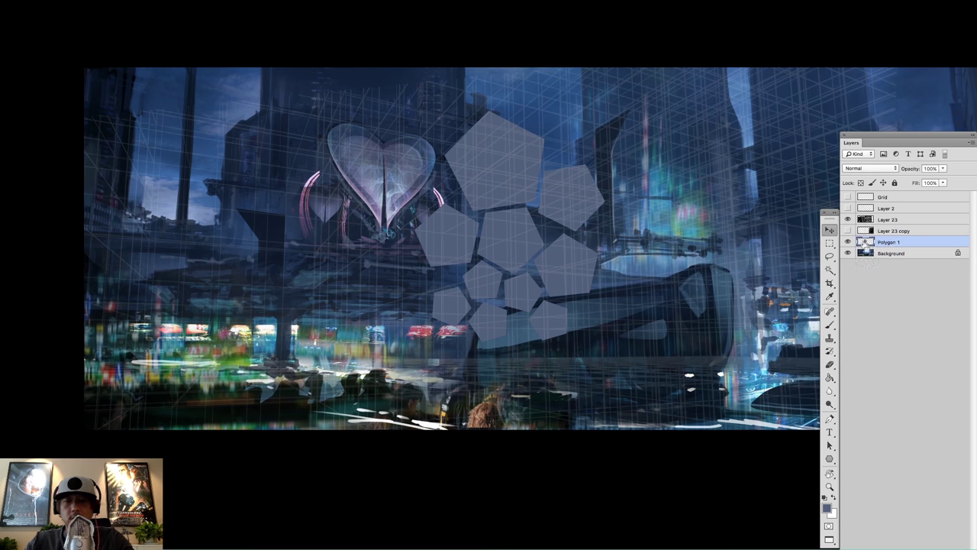
pyautogui.keyDown('ctrl'); pyautogui.click(865, 241); pyautogui.keyUp('ctrl')
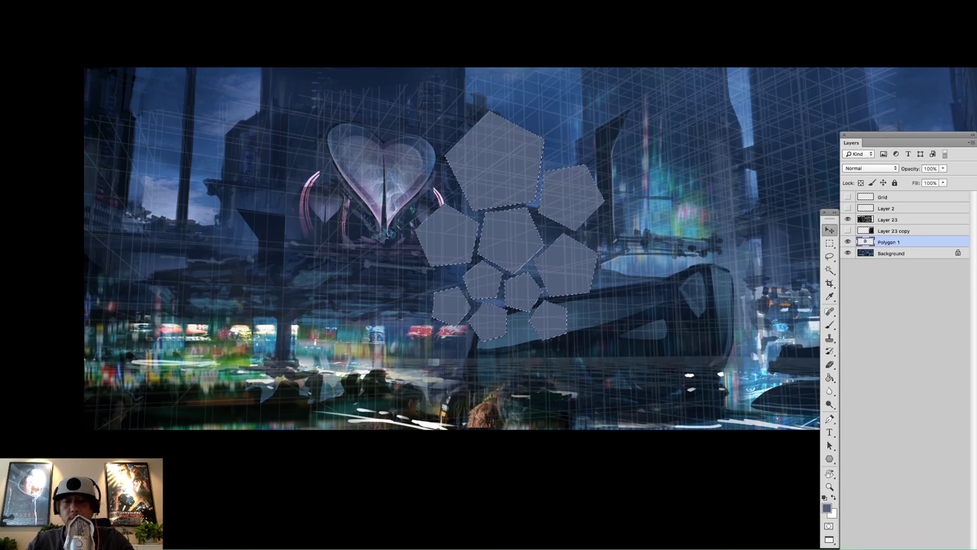
pyautogui.hotkey('ctrl', 'd')
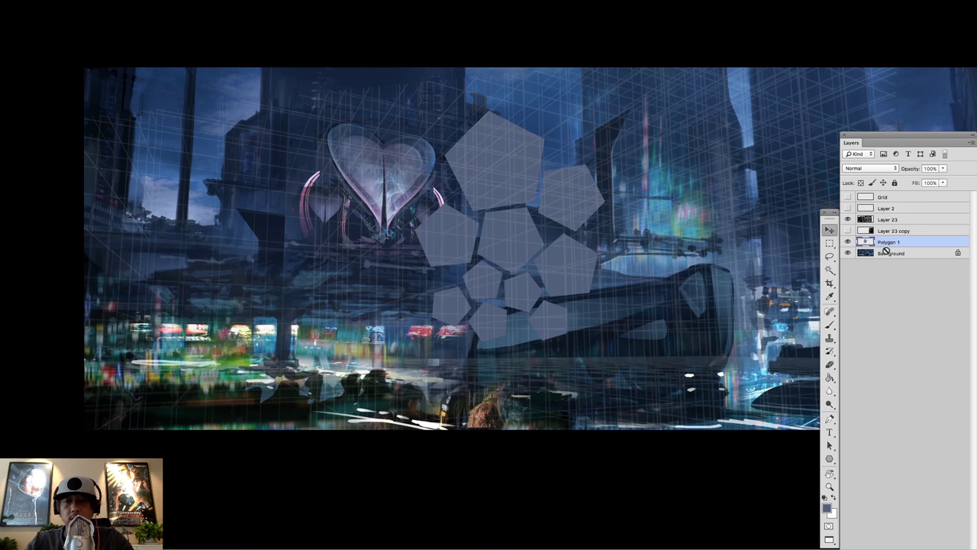
# - Duplicate the merged pentagon cluster with the original hidden, mirror the copy horizontally and scale it down on the far side of the heart sign
pyautogui.hotkey('ctrl', 'j')
pyautogui.moveTo(552, 224); pyautogui.dragTo(360, 193)
pyautogui.hotkey('ctrl', 'shift', 'h')
pyautogui.hotkey('ctrl', 't')
pyautogui.moveTo(415, 81); pyautogui.dragTo(321, 190)
pyautogui.moveTo(294, 233)
pyautogui.mouseDown()
pyautogui.moveTo(290, 203)
pyautogui.moveTo(292, 231)
pyautogui.moveTo(291, 216)
pyautogui.moveTo(282, 220)
pyautogui.moveTo(293, 220)
pyautogui.mouseUp()
pyautogui.press('Return')
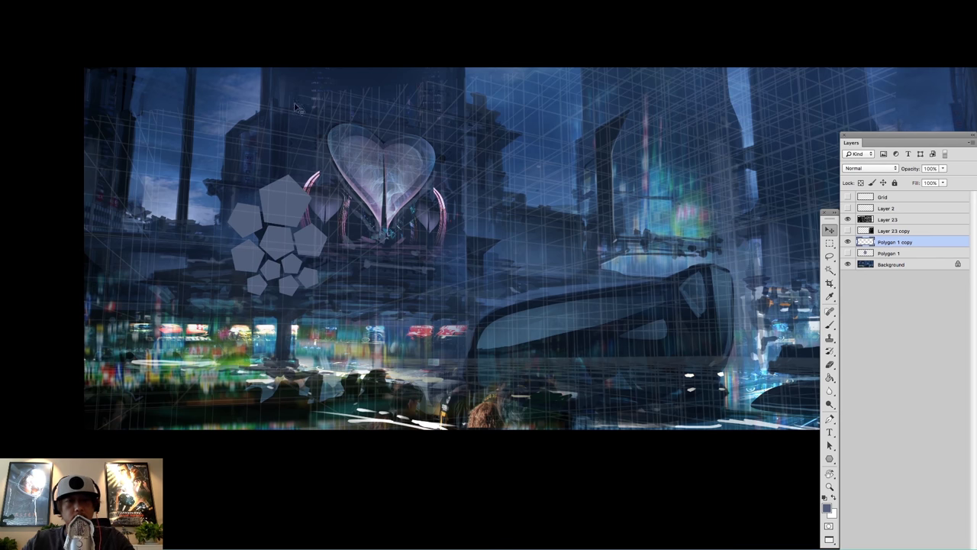
# - Distort the copied pentagon cluster by its corners to give it a slight perspective
pyautogui.click(98, 1)
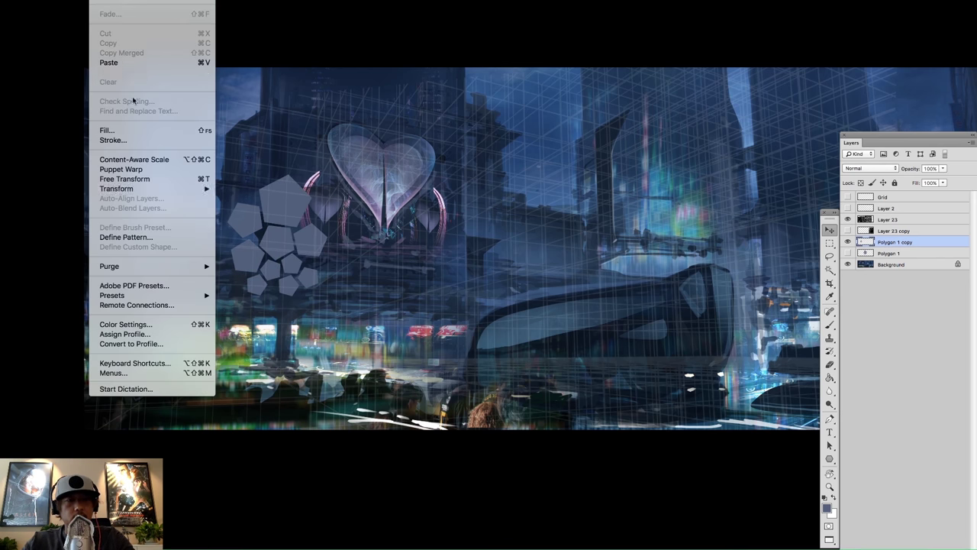
pyautogui.moveTo(174, 190)
pyautogui.click(248, 228)
pyautogui.moveTo(227, 175); pyautogui.dragTo(228, 172)
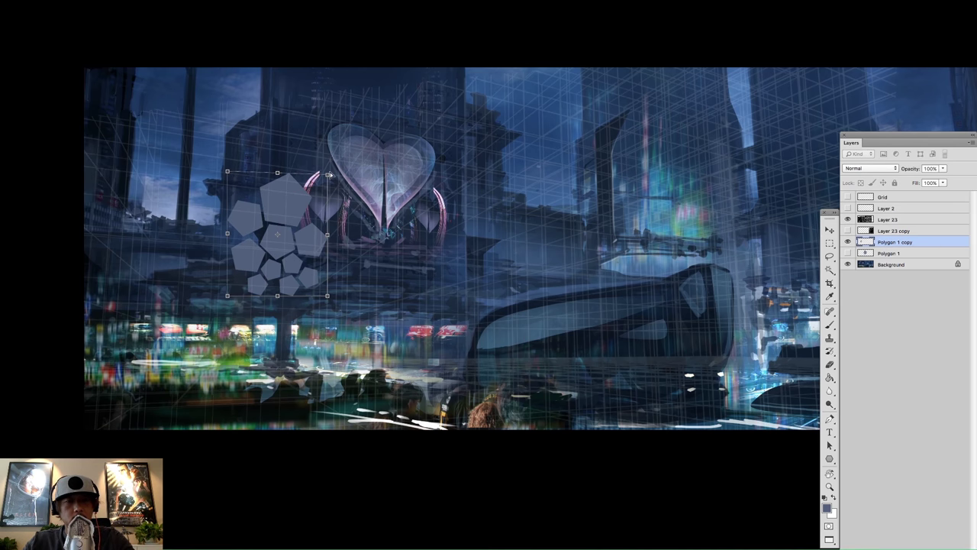
pyautogui.moveTo(330, 174); pyautogui.dragTo(331, 171)
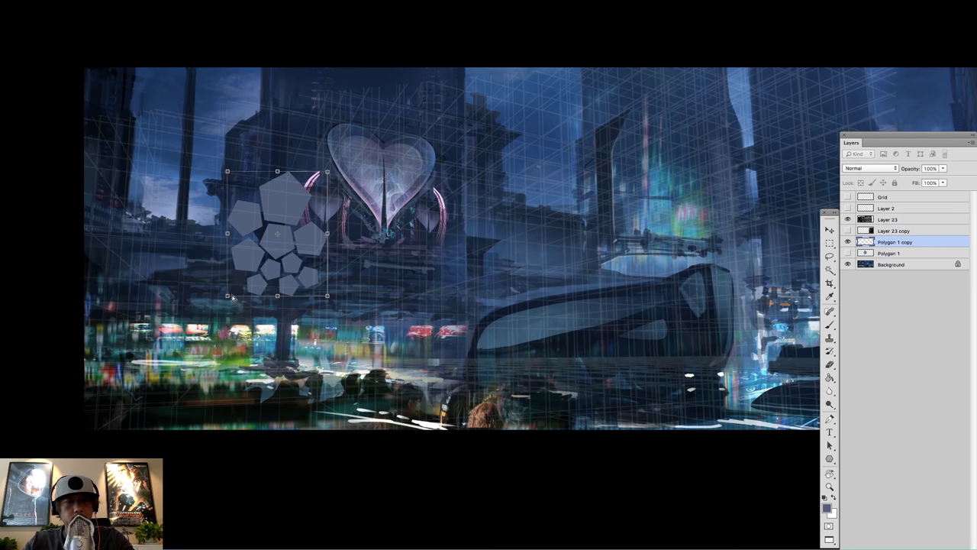
pyautogui.moveTo(226, 297); pyautogui.dragTo(218, 296)
pyautogui.moveTo(228, 173); pyautogui.dragTo(230, 174)
pyautogui.moveTo(330, 300); pyautogui.dragTo(330, 303)
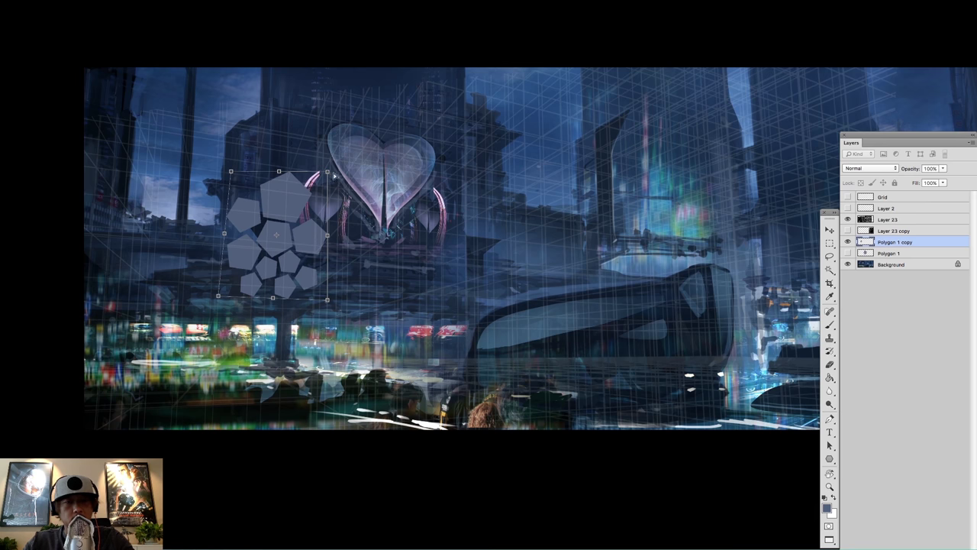
pyautogui.moveTo(329, 173); pyautogui.dragTo(326, 172)
pyautogui.press('Return')
# - Scale the distorted cluster down slightly and nudge it into place beside the heart sign's pink arc
pyautogui.press('super+t')
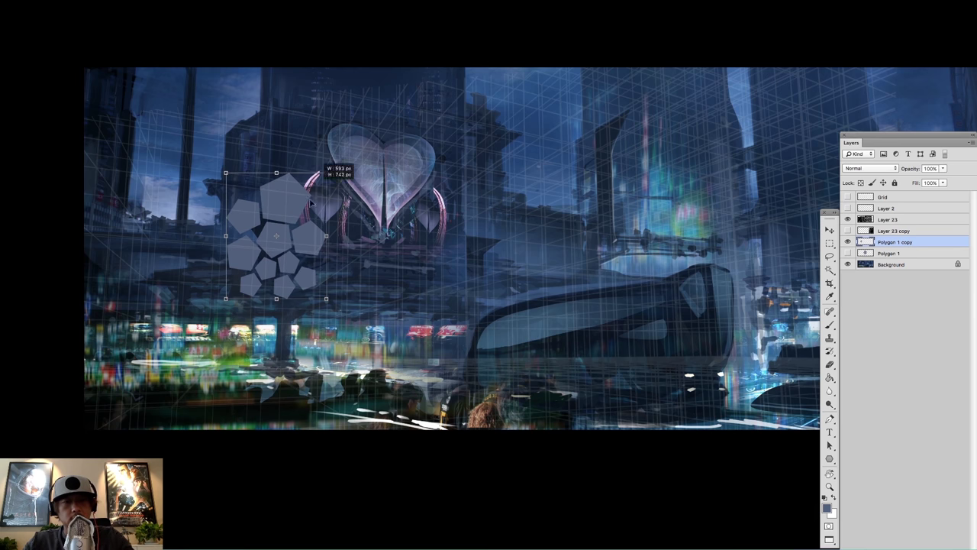
pyautogui.press('Return')
pyautogui.moveTo(296, 219); pyautogui.dragTo(300, 219)
pyautogui.hotkey('ctrl', 't')
pyautogui.moveTo(332, 176); pyautogui.dragTo(329, 178)
pyautogui.press('Return')
pyautogui.moveTo(299, 219); pyautogui.dragTo(298, 221)
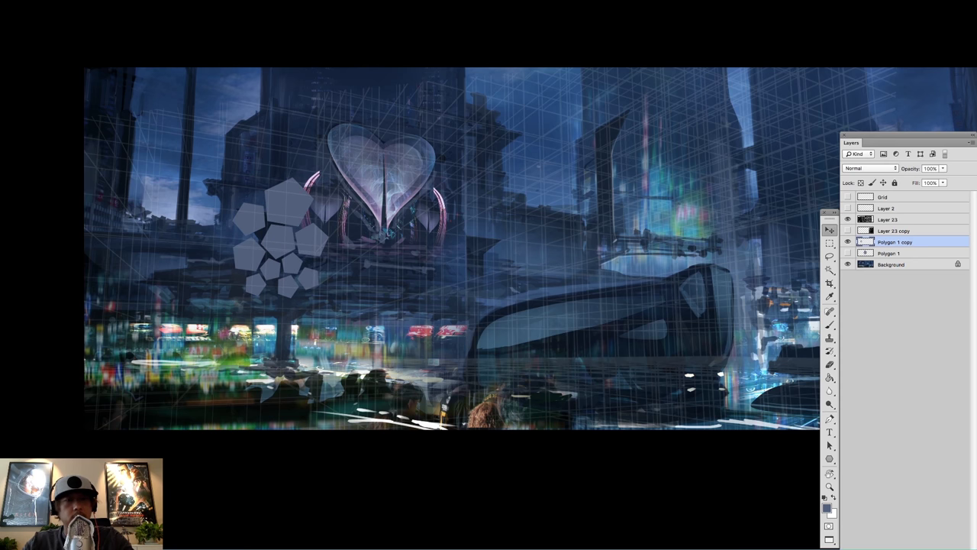
# - Purge the program's cached memory
pyautogui.click(77, 1)
pyautogui.moveTo(99, 1)
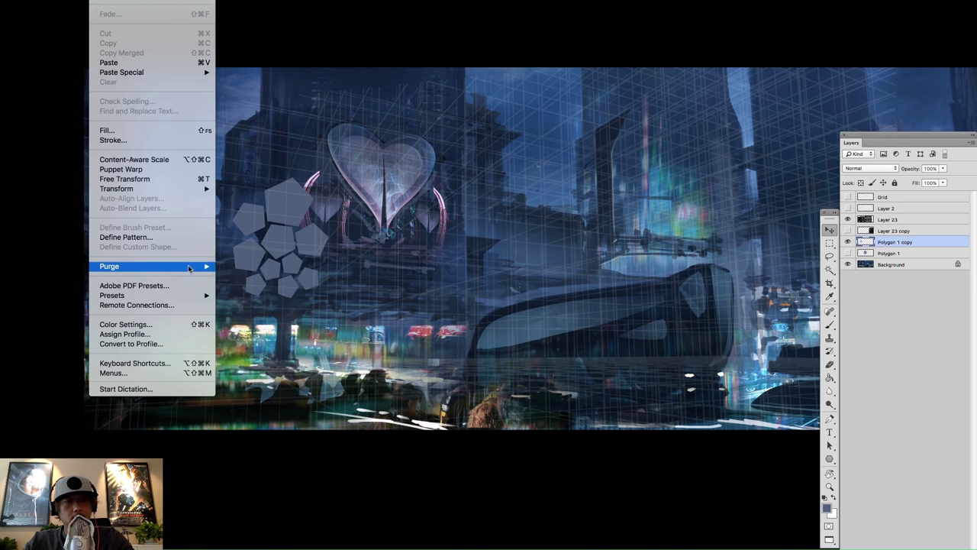
pyautogui.moveTo(195, 265)
pyautogui.click(237, 295)
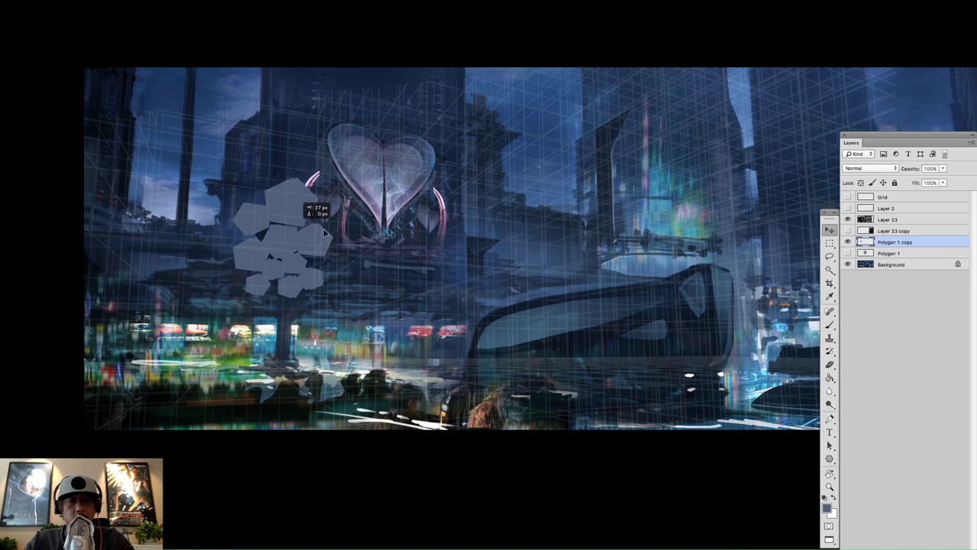
# - Duplicate the cluster to the other side of the heart sign, mirror the copy, and scale it smaller and narrower above the large vehicle
pyautogui.moveTo(303, 230); pyautogui.dragTo(434, 229)
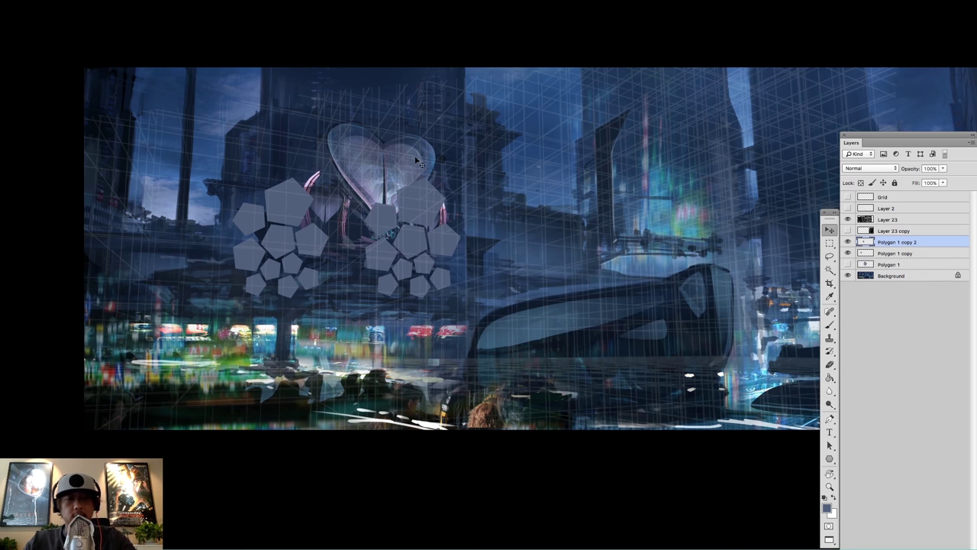
pyautogui.press('super+shift+h')
pyautogui.moveTo(426, 224); pyautogui.dragTo(476, 241)
pyautogui.press('super+t')
pyautogui.moveTo(487, 198); pyautogui.dragTo(484, 201)
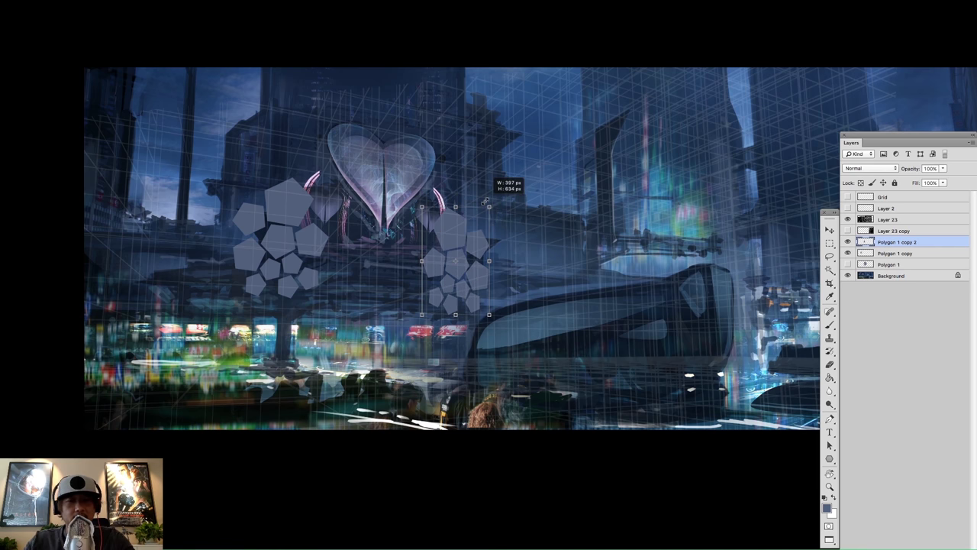
pyautogui.moveTo(466, 241); pyautogui.dragTo(503, 203)
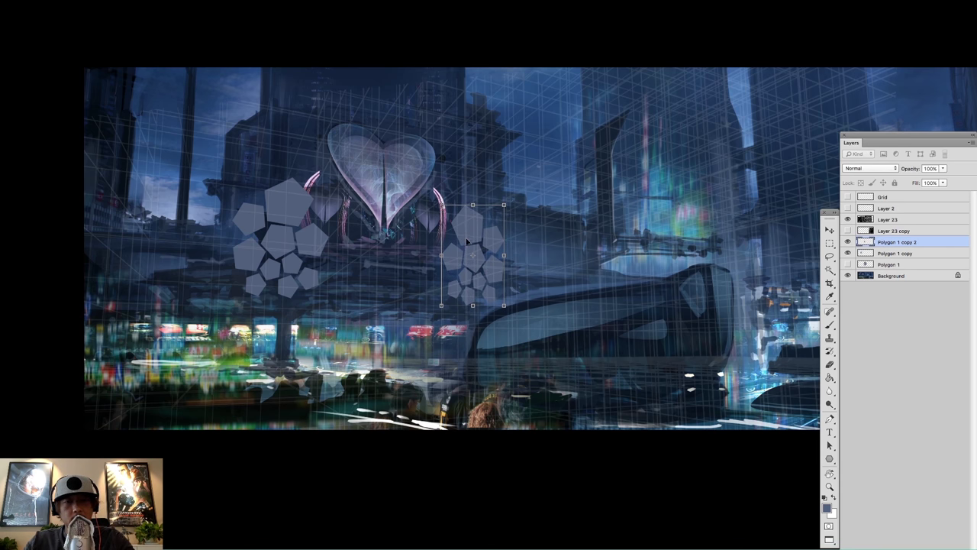
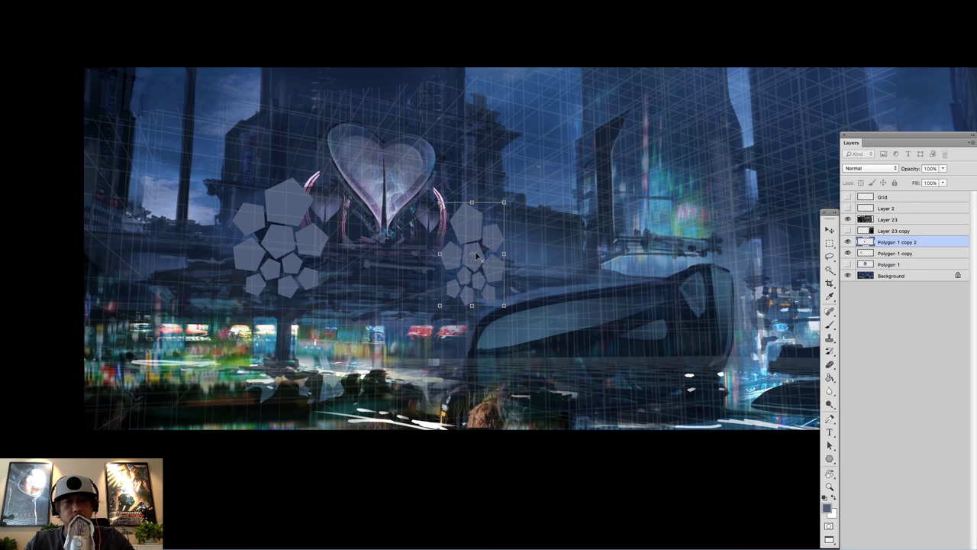
pyautogui.moveTo(503, 304); pyautogui.dragTo(504, 303)
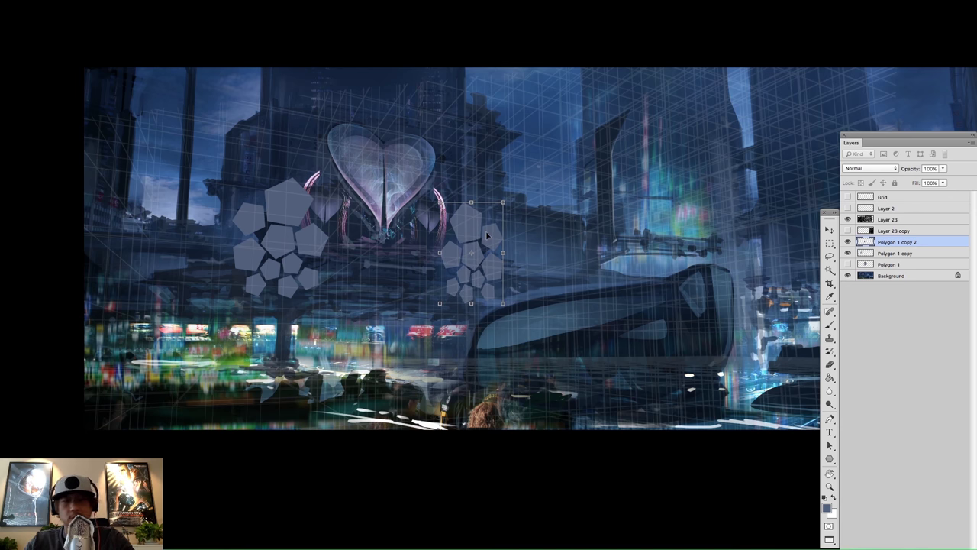
pyautogui.press('Return')
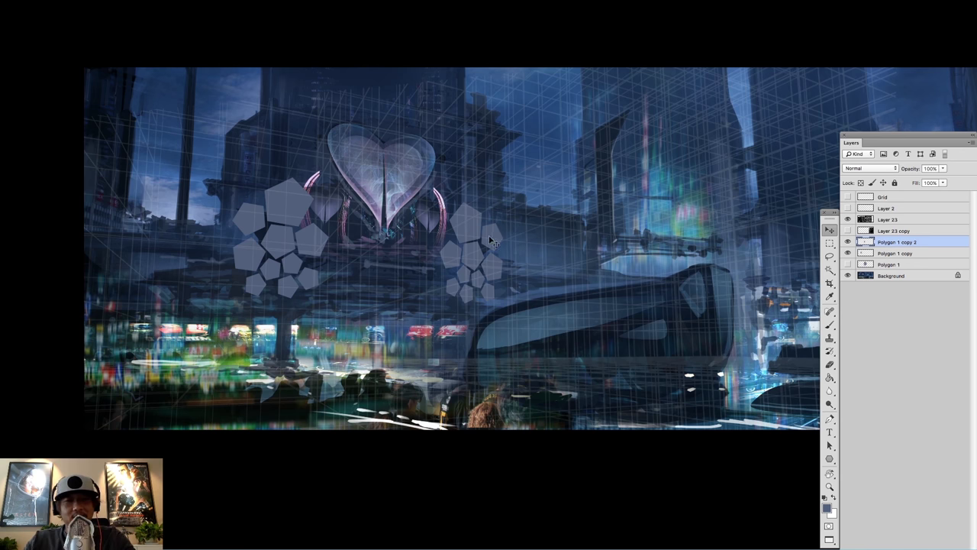
# - Narrow the smaller pentagon cluster slightly and compare the image with its layer hidden and shown
pyautogui.hotkey('ctrl', 't')
pyautogui.moveTo(504, 251); pyautogui.dragTo(501, 252)
pyautogui.press('Return')
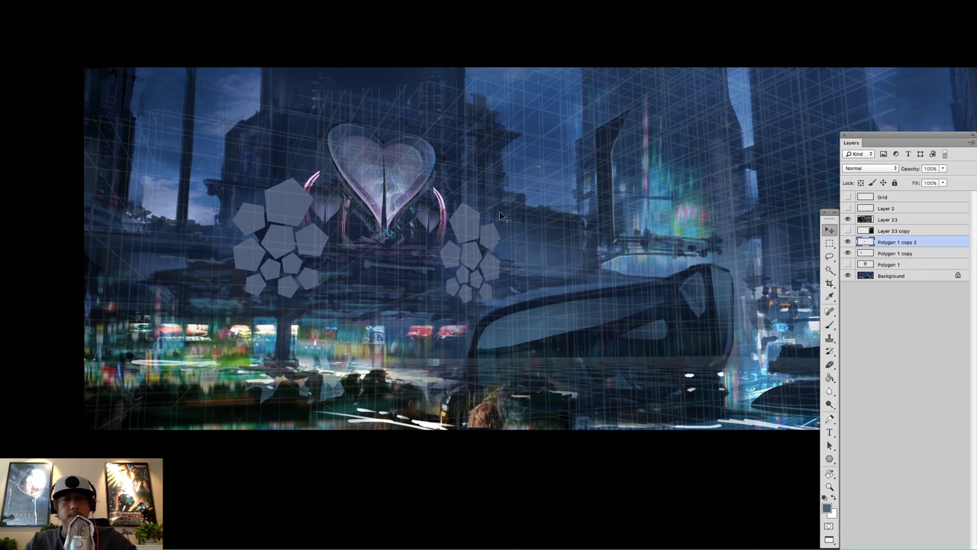
pyautogui.click(847, 242)
pyautogui.click(847, 242)
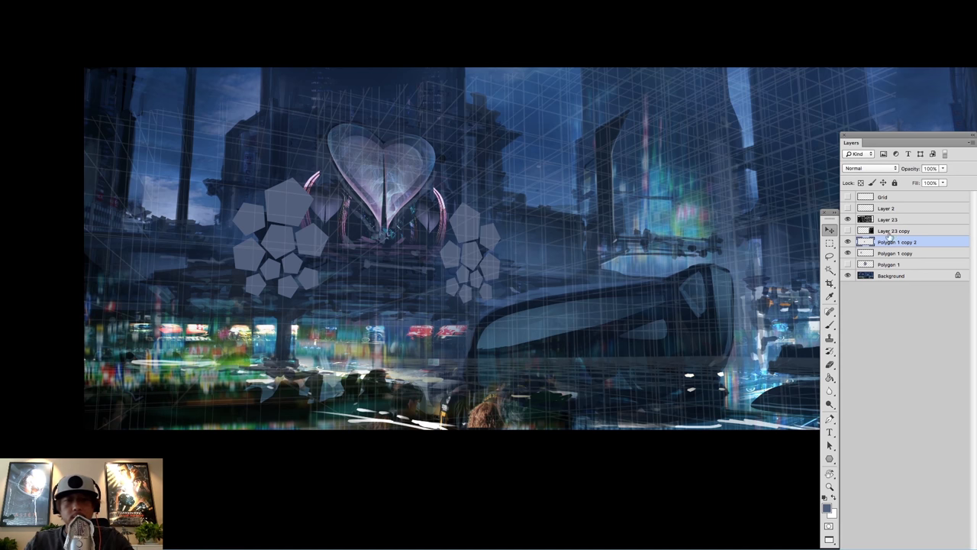
pyautogui.moveTo(481, 242); pyautogui.dragTo(484, 235)
# - Flip the canvas horizontally, and load the merged pentagon clusters as a selection with its outline hidden
pyautogui.press('Tab')
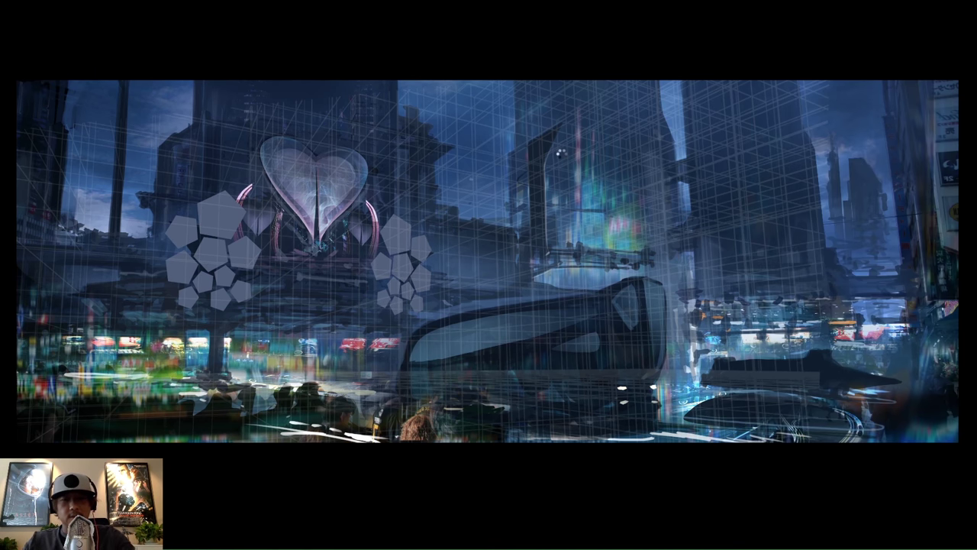
pyautogui.hotkey('ctrl', 'shift', 'h')
pyautogui.press('Tab')
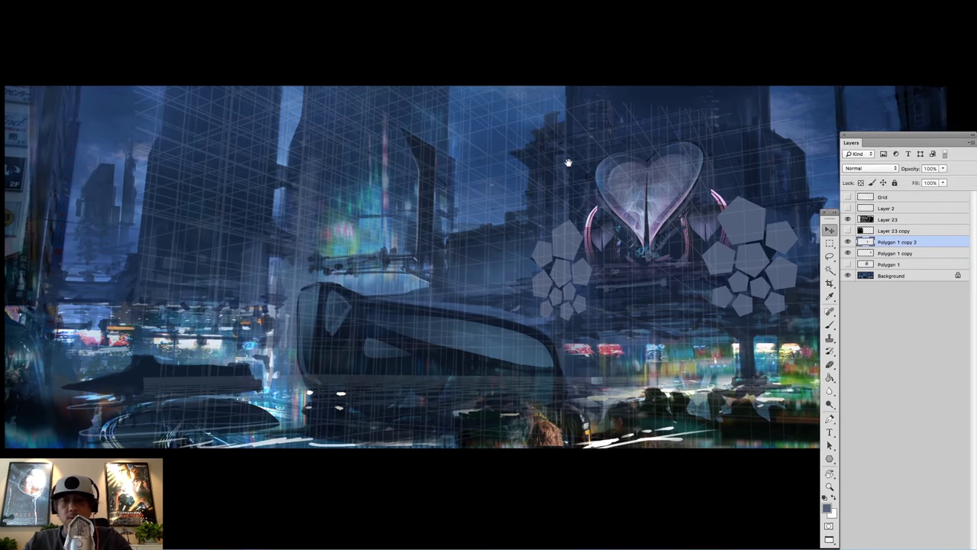
pyautogui.keyDown('ctrl'); pyautogui.click(865, 242); pyautogui.keyUp('ctrl')
pyautogui.hotkey('ctrl', 'h')
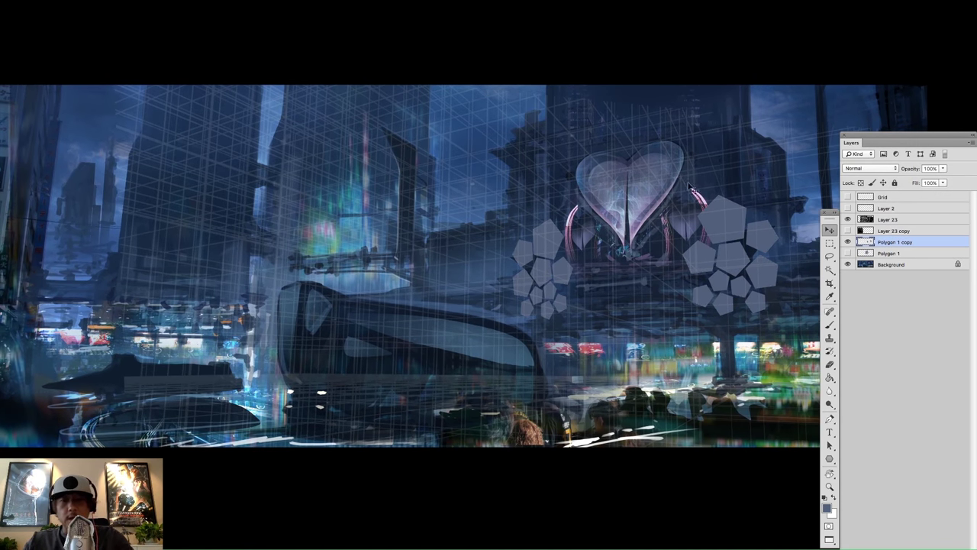
# - Choose the soft round 800 px brush at 0% hardness and sample a pale yellow from the street lights
pyautogui.moveTo(577, 182); pyautogui.dragTo(501, 157)
pyautogui.press('b')
pyautogui.rightClick(537, 172)
pyautogui.click(747, 241)
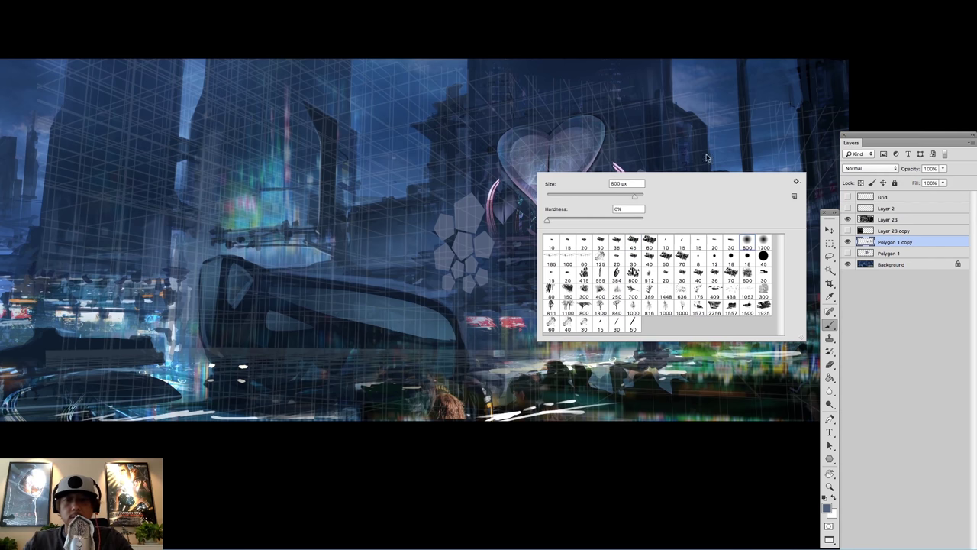
pyautogui.keyDown('alt'); pyautogui.click(524, 352); pyautogui.keyUp('alt')
pyautogui.keyDown('alt'); pyautogui.click(592, 365); pyautogui.keyUp('alt')
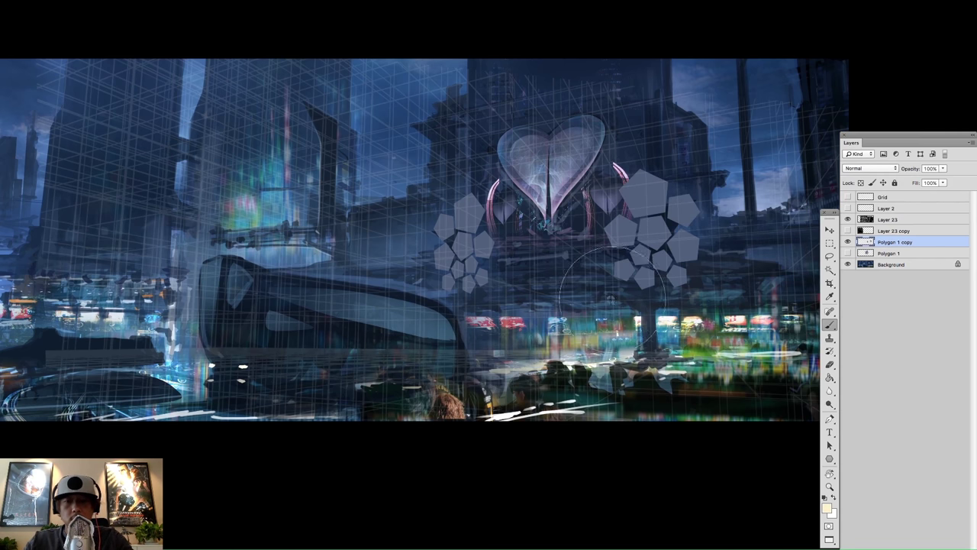
pyautogui.moveTo(621, 291); pyautogui.dragTo(762, 247)
pyautogui.hotkey('ctrl', 'z')
pyautogui.hotkey('ctrl', 'z')
pyautogui.hotkey('ctrl', 'z')
# - Sample green from the street lights and brush a soft pale green glow over the lower pentagons of the larger cluster
pyautogui.keyDown('alt'); pyautogui.click(691, 352); pyautogui.keyUp('alt')
pyautogui.moveTo(630, 307); pyautogui.dragTo(744, 264)
pyautogui.hotkey('ctrl', 'z')
pyautogui.moveTo(622, 300); pyautogui.dragTo(773, 238)
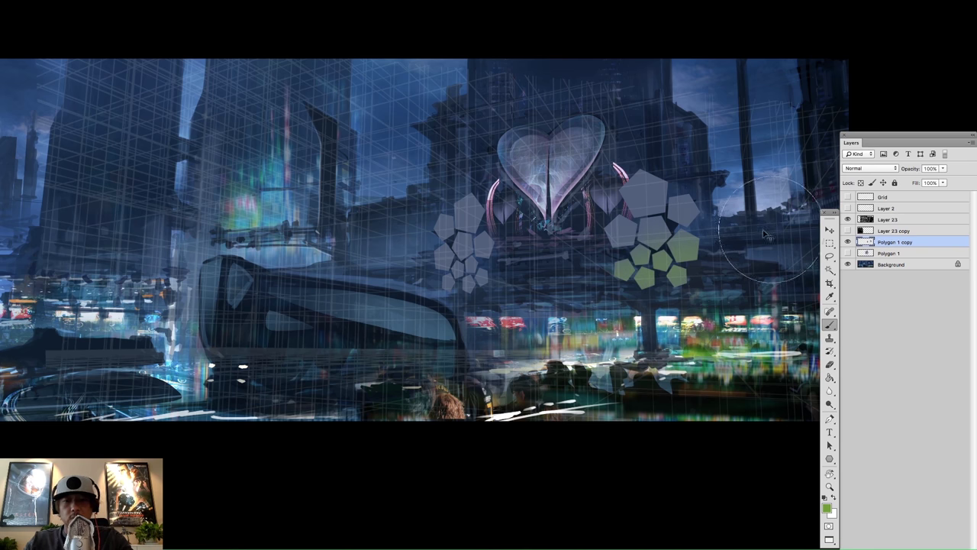
pyautogui.hotkey('ctrl', 'z')
pyautogui.moveTo(622, 290); pyautogui.dragTo(750, 235)
pyautogui.hotkey('ctrl', 'z')
pyautogui.moveTo(635, 295)
pyautogui.mouseDown()
pyautogui.moveTo(751, 226)
pyautogui.moveTo(766, 229)
pyautogui.mouseUp()
# - Soften the larger cluster's green glow with sampled white and pale blue, and tint the smaller cluster with blues from the street lights and sky
pyautogui.keyDown('alt'); pyautogui.click(667, 320); pyautogui.keyUp('alt')
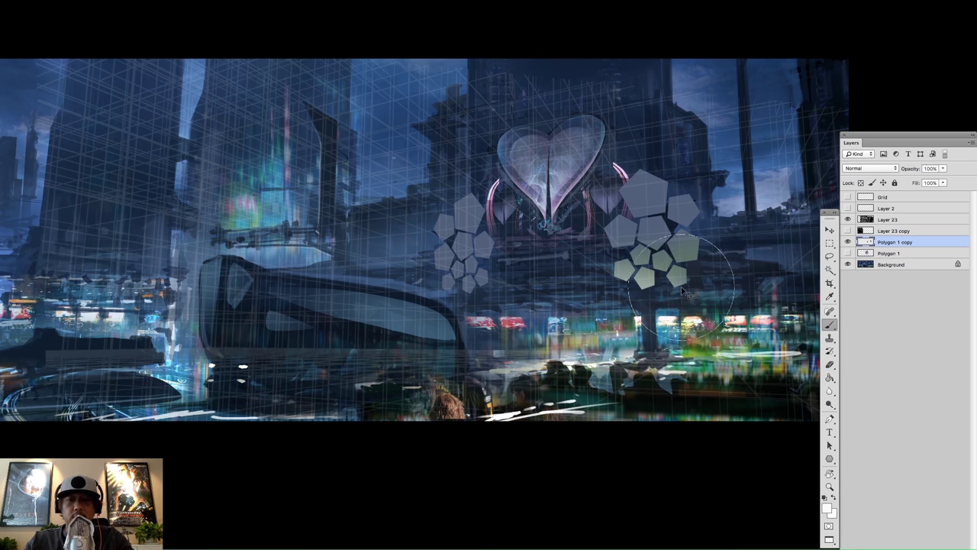
pyautogui.keyDown('alt'); pyautogui.click(558, 177); pyautogui.keyUp('alt')
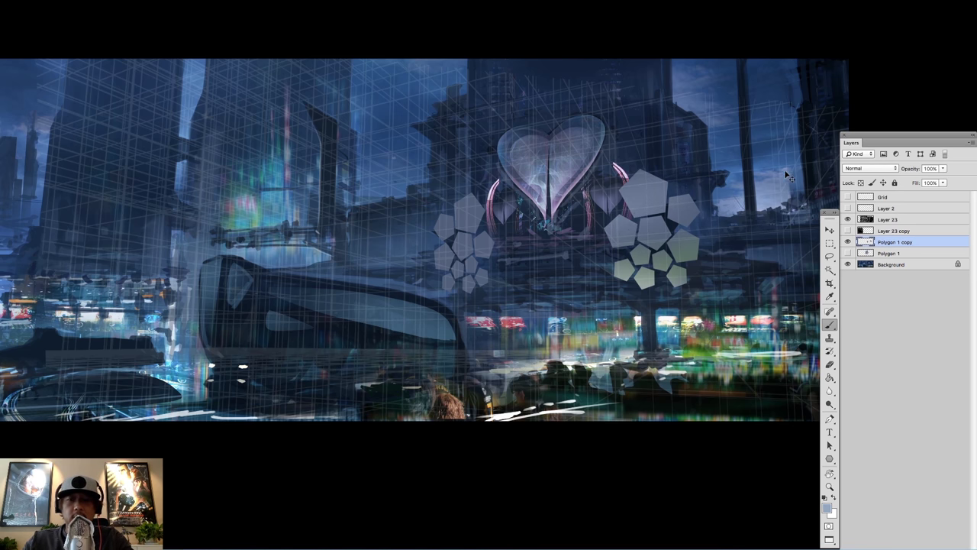
pyautogui.keyDown('alt'); pyautogui.click(550, 320); pyautogui.keyUp('alt')
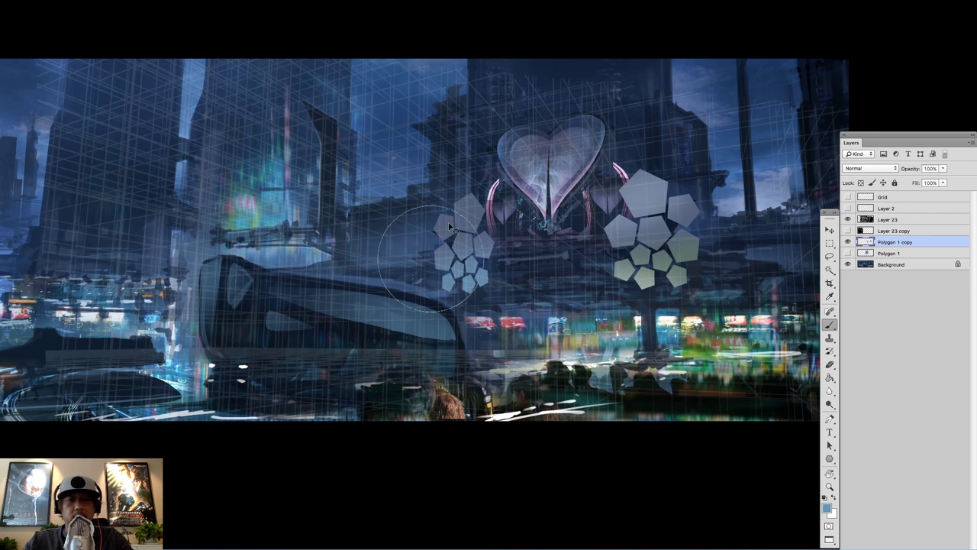
pyautogui.keyDown('alt'); pyautogui.click(358, 122); pyautogui.keyUp('alt')
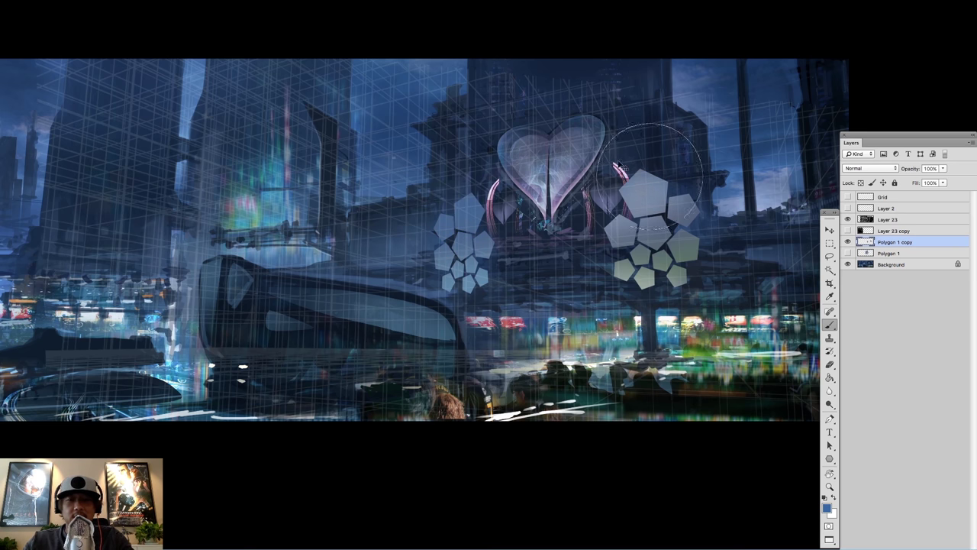
# - Tint the larger cluster's pentagons with sampled blues, and brush a pink from the street lights over its lower pentagons
pyautogui.keyDown('alt'); pyautogui.click(565, 179); pyautogui.keyUp('alt')
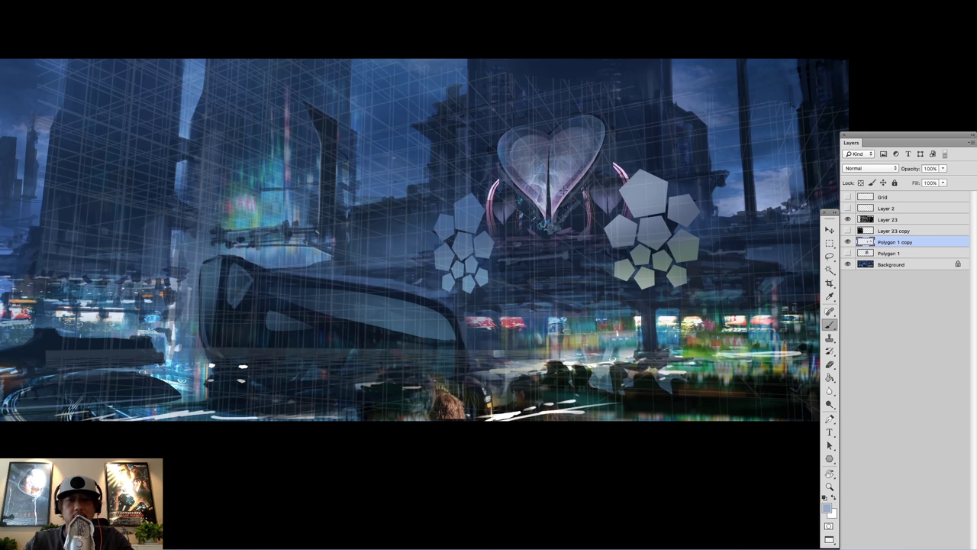
pyautogui.keyDown('alt'); pyautogui.click(648, 217); pyautogui.keyUp('alt')
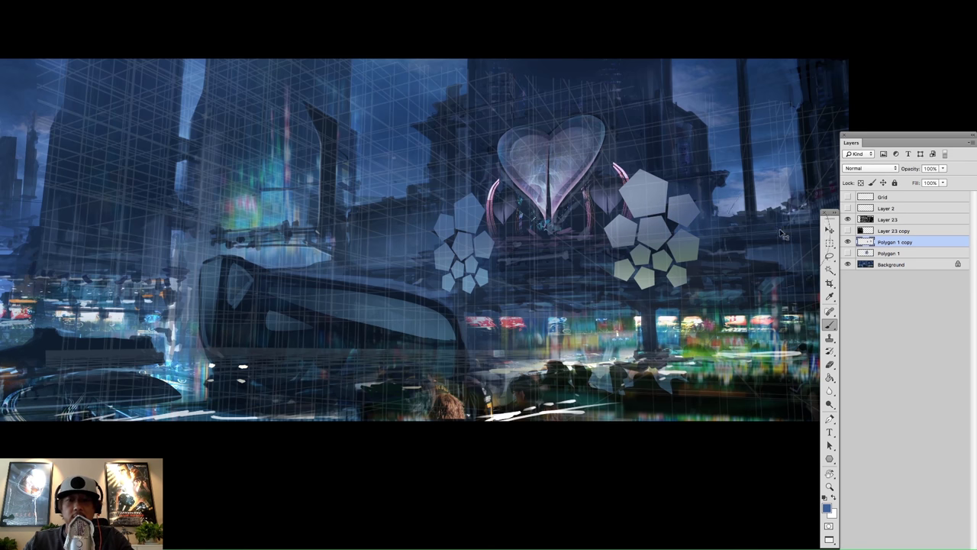
pyautogui.keyDown('alt'); pyautogui.click(668, 322); pyautogui.keyUp('alt')
pyautogui.moveTo(687, 293)
pyautogui.mouseDown()
pyautogui.moveTo(703, 269)
pyautogui.moveTo(681, 286)
pyautogui.moveTo(693, 288)
pyautogui.mouseUp()
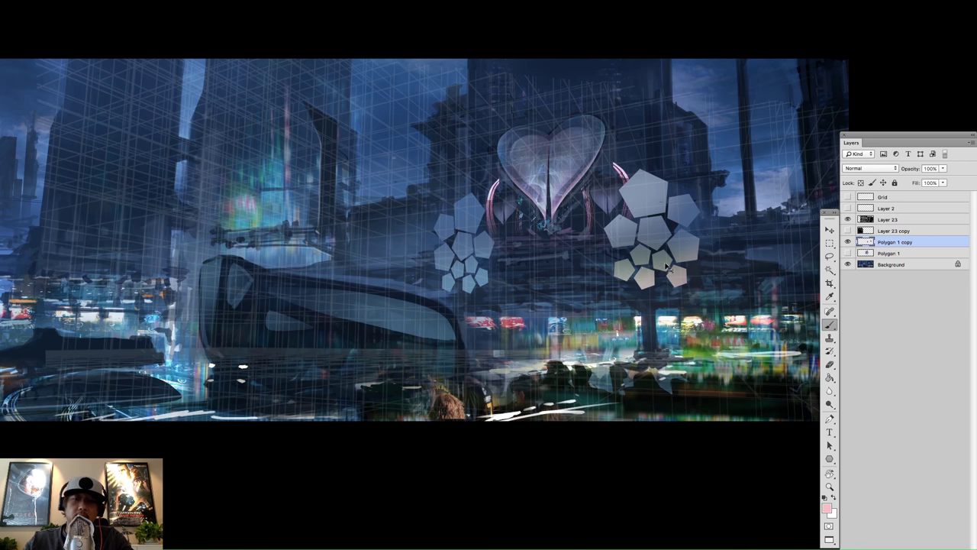
# - Flip the canvas horizontally and compare the painting with the pentagon cluster layer hidden and shown
pyautogui.press('Tab')
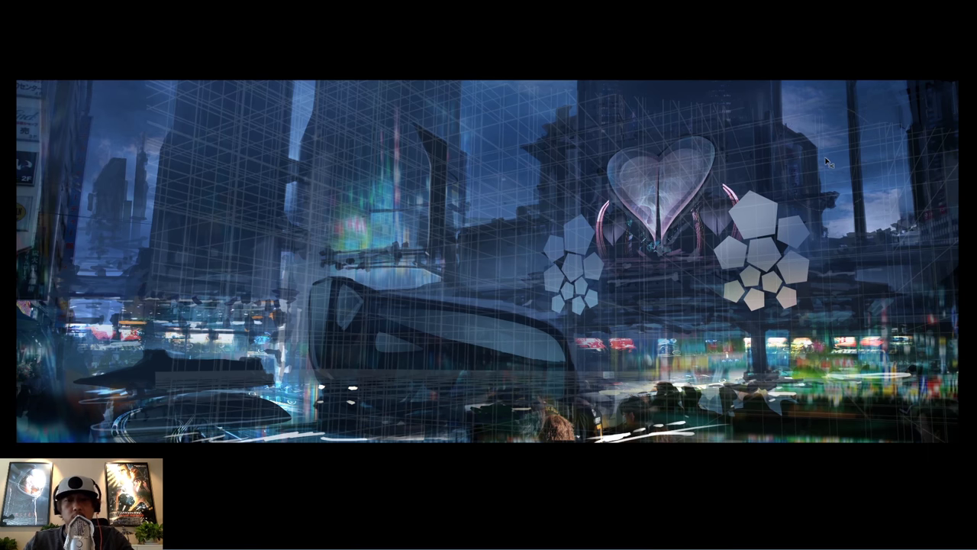
pyautogui.moveTo(787, 170)
pyautogui.mouseDown()
pyautogui.moveTo(822, 168)
pyautogui.moveTo(805, 170)
pyautogui.mouseUp()
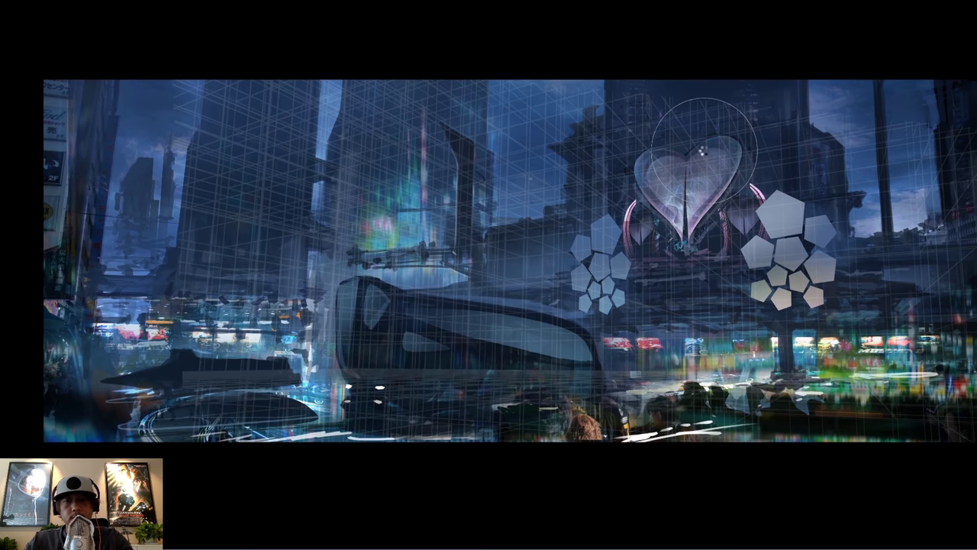
pyautogui.hotkey('ctrl', 'shift', 'h')
pyautogui.moveTo(566, 179); pyautogui.dragTo(585, 177)
pyautogui.rightClick(611, 246)
pyautogui.click(623, 262)
pyautogui.click(473, 210)
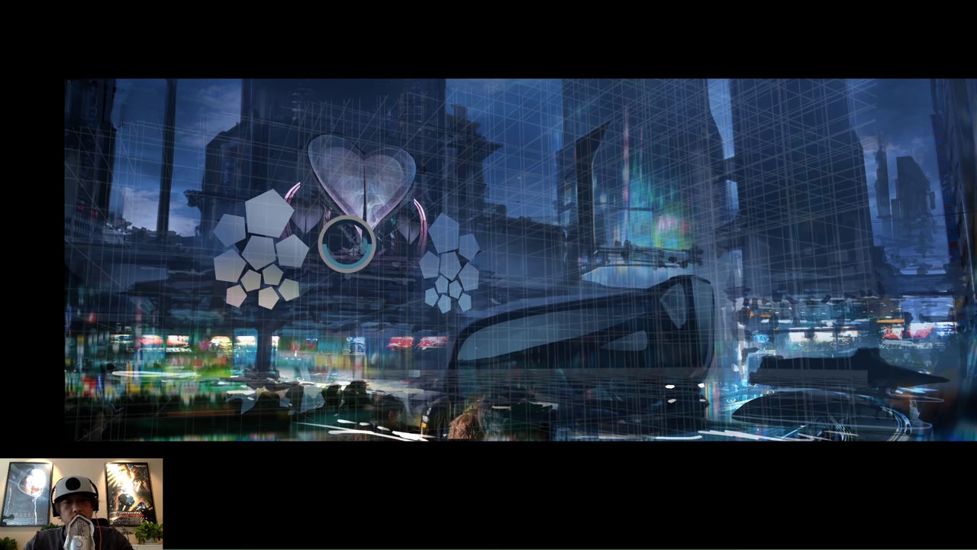
pyautogui.press('Tab')
pyautogui.click(847, 242)
pyautogui.click(848, 242)
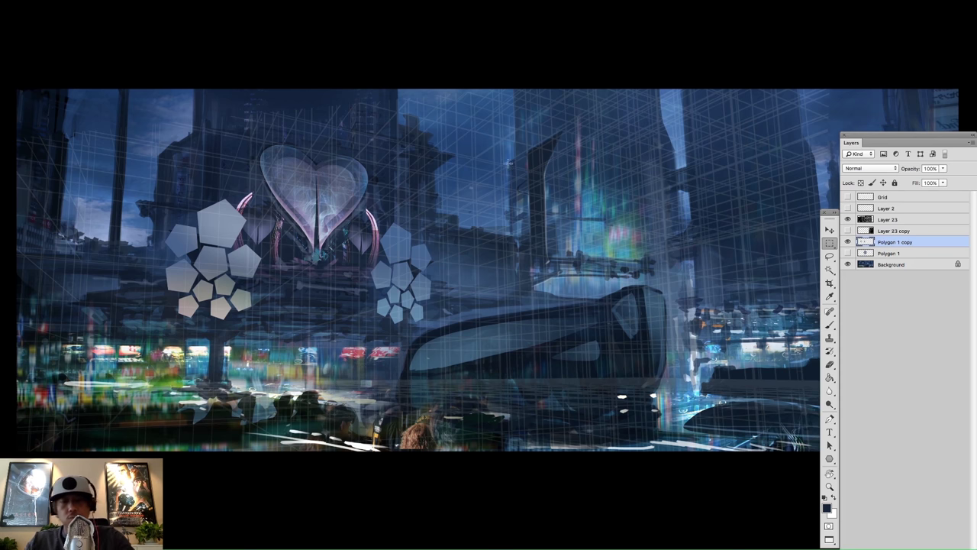
# - Copy the larger pentagon cluster to a new layer, scale the copy down, and place it over the original cluster
pyautogui.moveTo(161, 184); pyautogui.dragTo(286, 314)
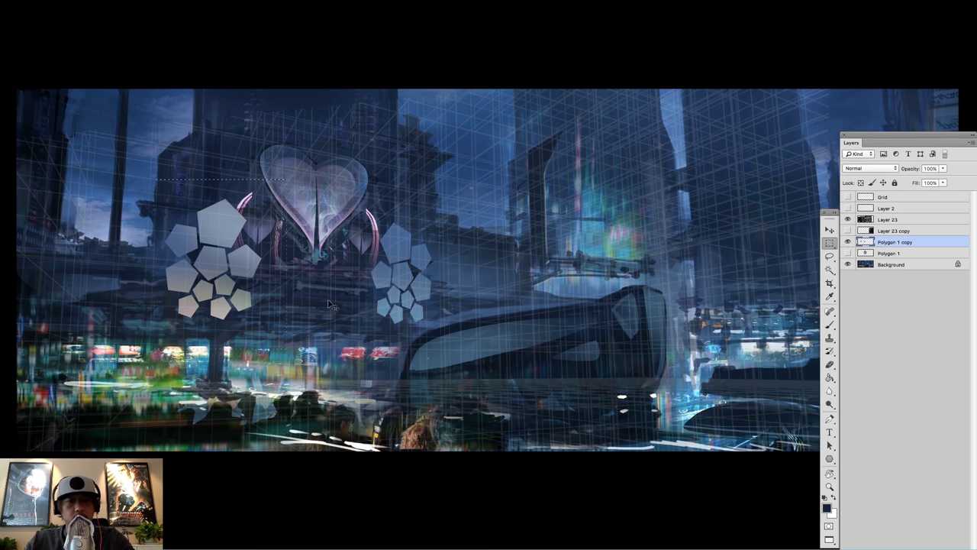
pyautogui.press('super+v')
pyautogui.press('super+t')
pyautogui.moveTo(269, 203); pyautogui.dragTo(231, 237)
pyautogui.press('Return')
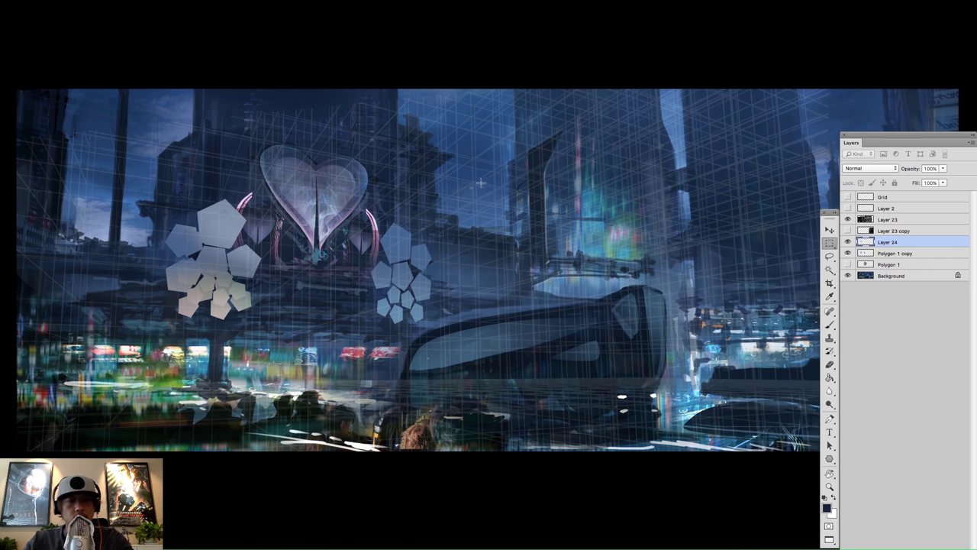
# - Load the copied cluster as a selection, and brush it lighter with a soft bluish white sampled from the distant lights
pyautogui.keyDown('ctrl'); pyautogui.click(865, 243); pyautogui.keyUp('ctrl')
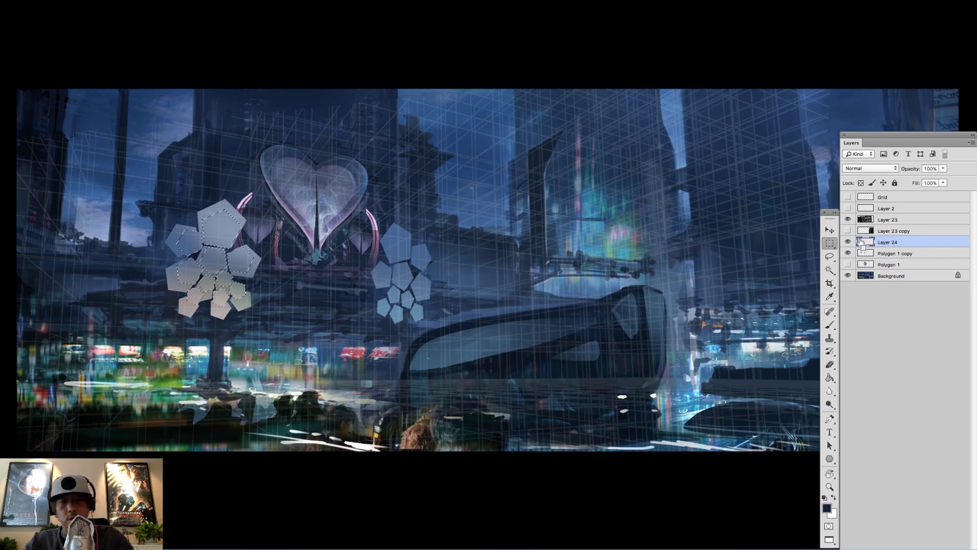
pyautogui.rightClick(348, 221)
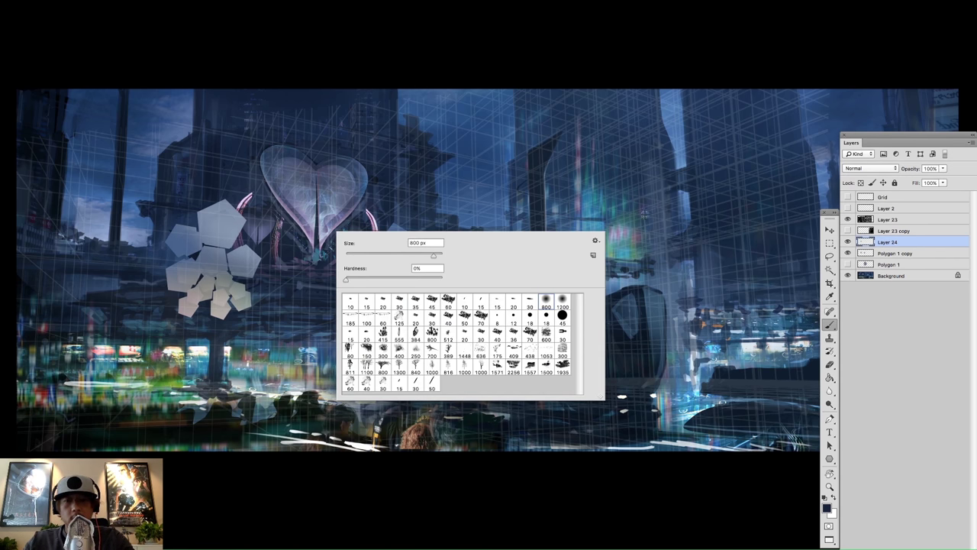
pyautogui.keyDown('alt'); pyautogui.click(748, 346); pyautogui.keyUp('alt')
pyautogui.moveTo(200, 293)
pyautogui.mouseDown()
pyautogui.moveTo(218, 267)
pyautogui.moveTo(210, 280)
pyautogui.mouseUp()
pyautogui.press('super+z')
pyautogui.moveTo(191, 227); pyautogui.dragTo(200, 279)
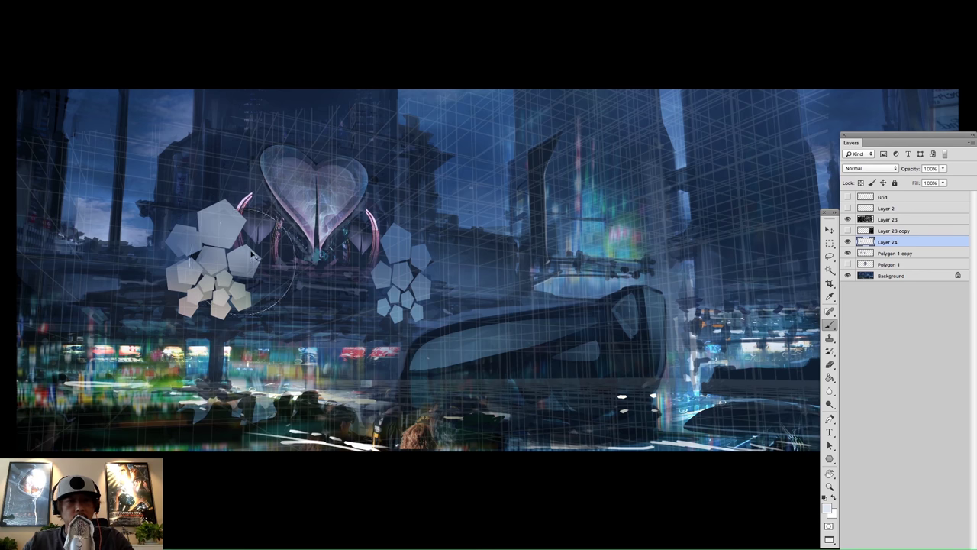
pyautogui.moveTo(264, 258); pyautogui.dragTo(267, 264)
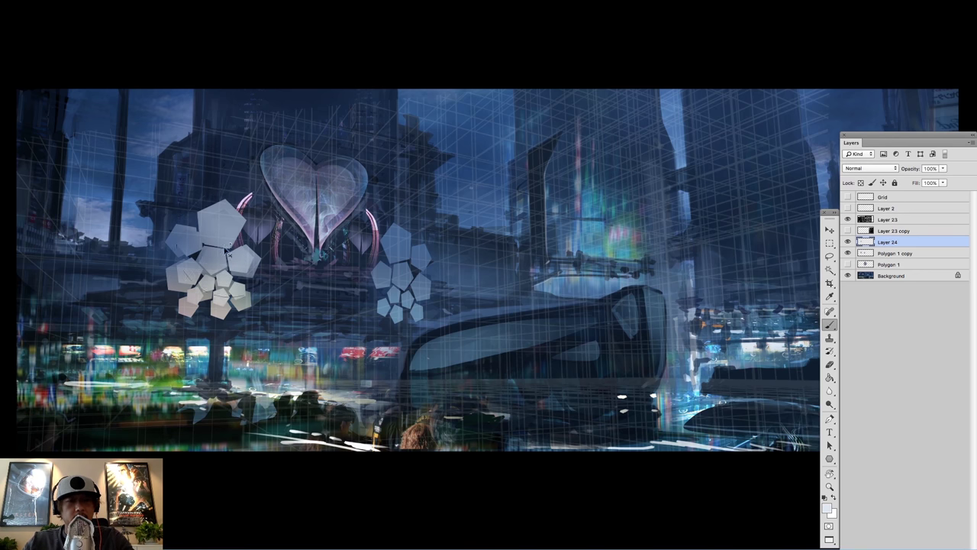
# - Scale the copied cluster down slightly and reposition it over the centre of the larger cluster
pyautogui.press('v')
pyautogui.moveTo(238, 265)
pyautogui.mouseDown()
pyautogui.moveTo(243, 250)
pyautogui.moveTo(226, 271)
pyautogui.moveTo(250, 259)
pyautogui.moveTo(243, 253)
pyautogui.mouseUp()
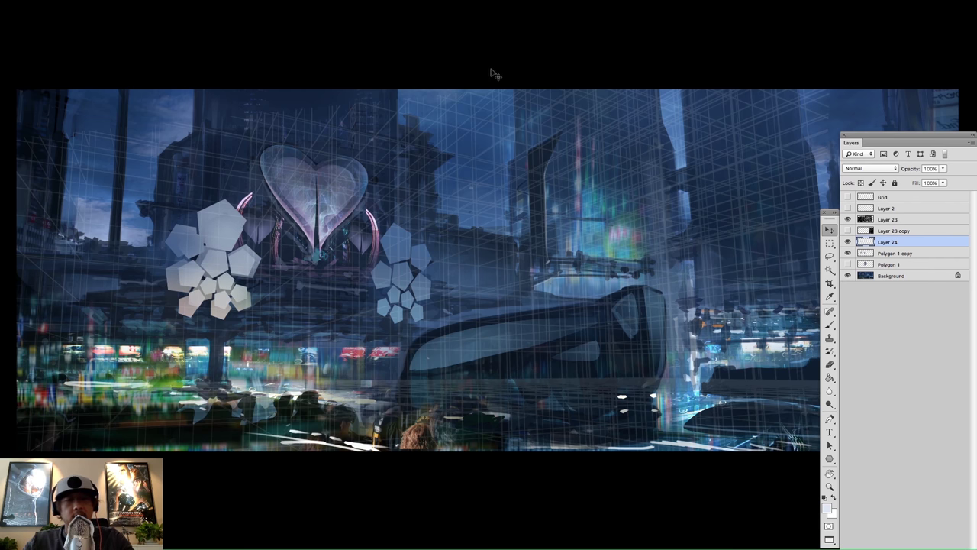
pyautogui.hotkey('ctrl', 't')
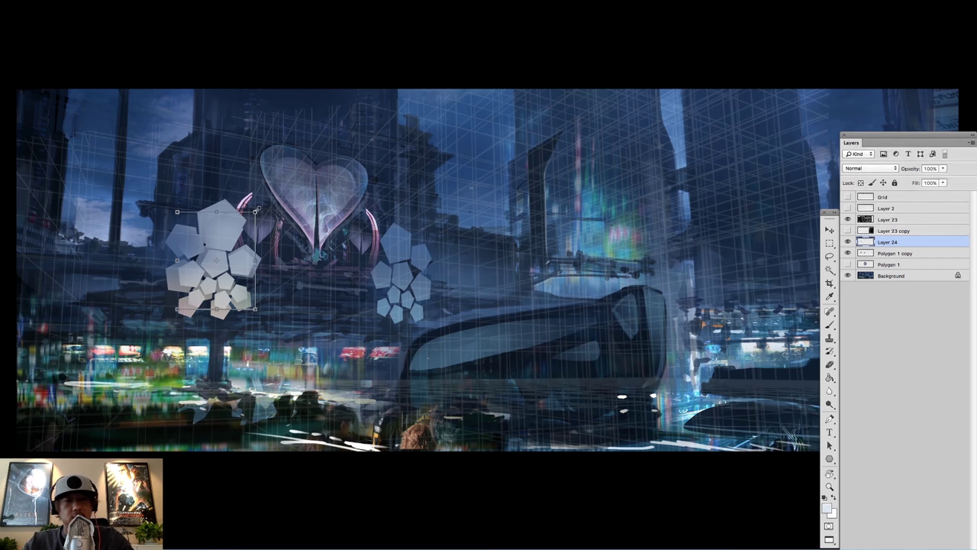
pyautogui.moveTo(255, 212); pyautogui.dragTo(250, 219)
pyautogui.moveTo(239, 251); pyautogui.dragTo(240, 258)
pyautogui.moveTo(343, 200); pyautogui.dragTo(337, 197)
pyautogui.moveTo(241, 264); pyautogui.dragTo(230, 256)
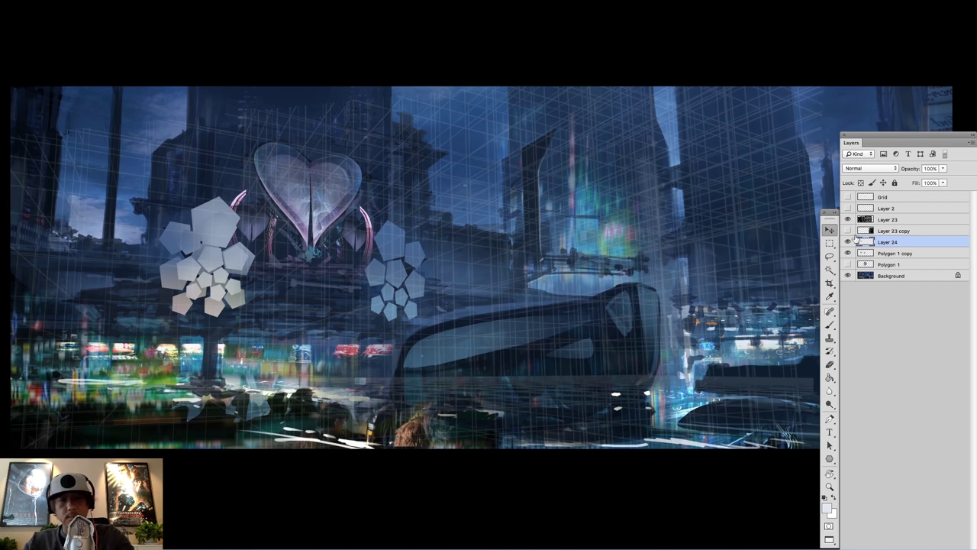
# - Discard a trial red tint on the overlaid cluster, and brush its upper pentagons with teal sampled from below the heart sign
pyautogui.hotkey('ctrl', 'd')
pyautogui.press('b')
pyautogui.keyDown('alt'); pyautogui.click(354, 350); pyautogui.keyUp('alt')
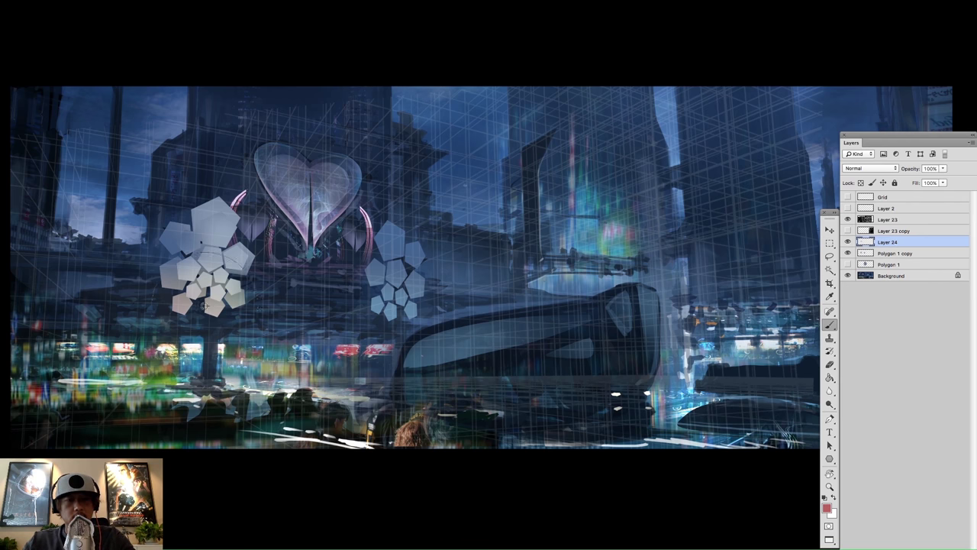
pyautogui.moveTo(200, 304); pyautogui.dragTo(220, 279)
pyautogui.press('super+z')
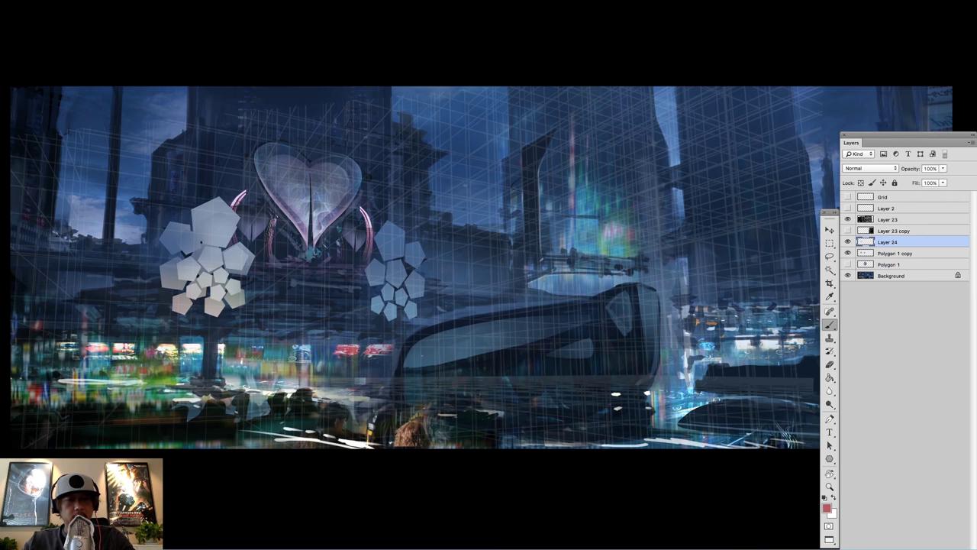
pyautogui.keyDown('alt'); pyautogui.click(313, 252); pyautogui.keyUp('alt')
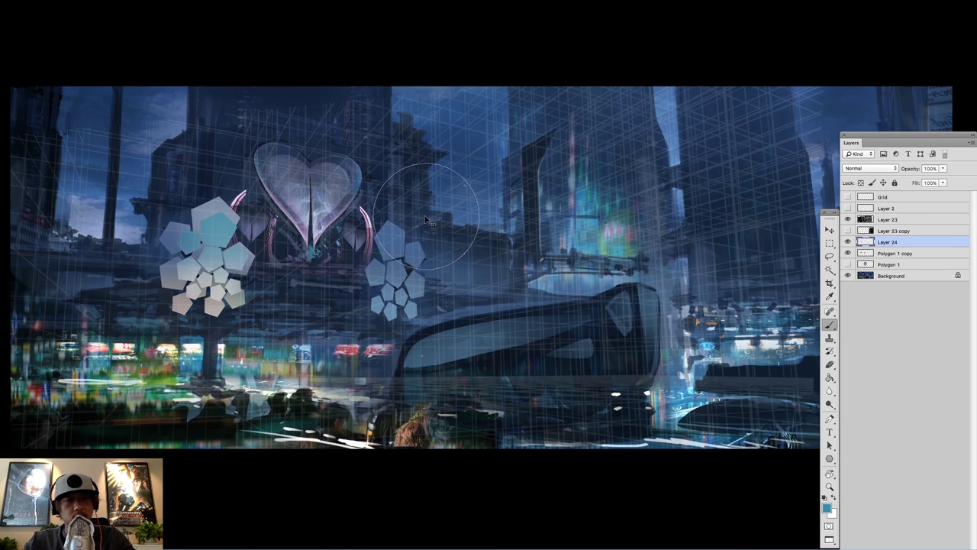
pyautogui.moveTo(223, 225); pyautogui.dragTo(205, 249)
pyautogui.press('super+z')
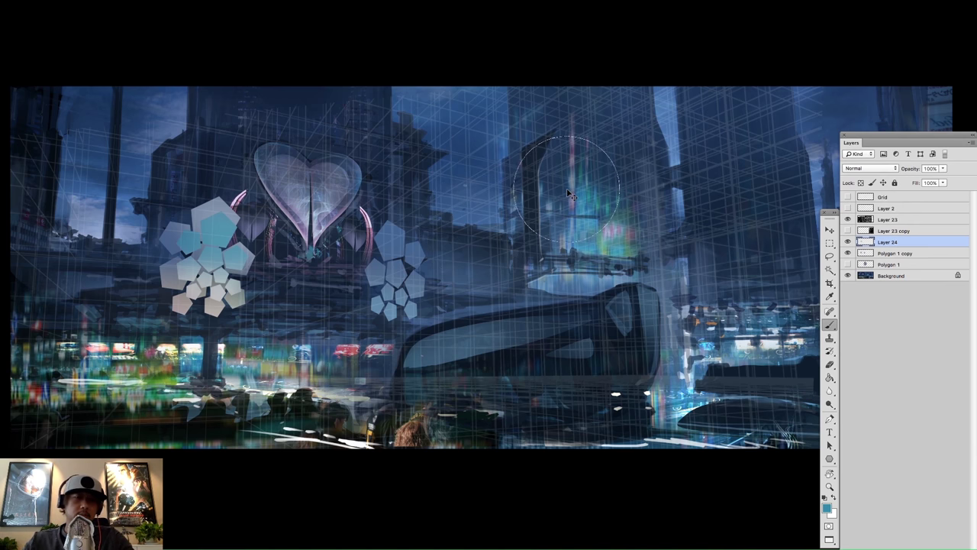
# - Try a green tint sampled from the street lights on the upper pentagons of the overlaid cluster
pyautogui.keyDown('alt'); pyautogui.click(168, 378); pyautogui.keyUp('alt')
pyautogui.moveTo(172, 263)
pyautogui.mouseDown()
pyautogui.moveTo(252, 233)
pyautogui.moveTo(248, 222)
pyautogui.mouseUp()
pyautogui.press('super+z')
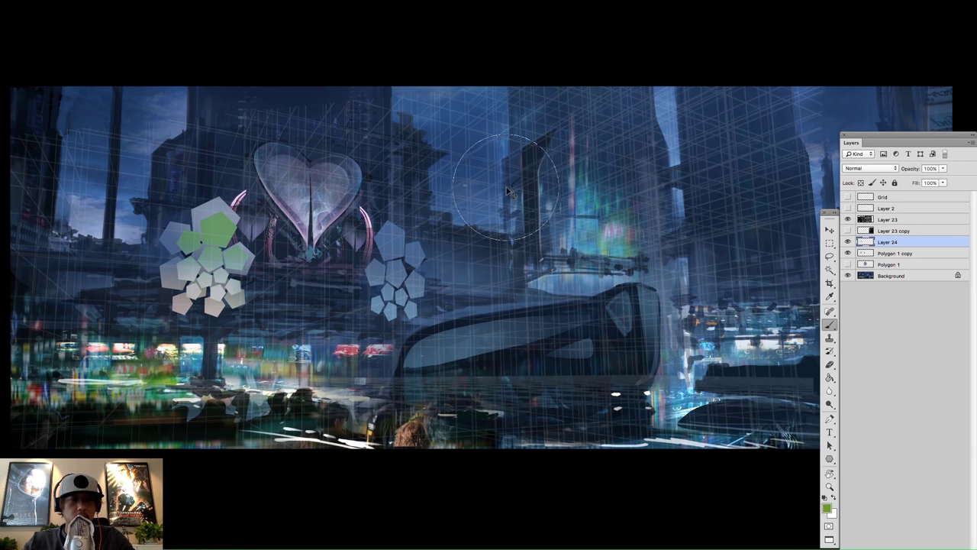
pyautogui.press('Tab')
pyautogui.press('super+z')
# - Sample pink and lavender tones from the heart sign, and soften the overlaid cluster's teal to pale blue and lavender
pyautogui.keyDown('alt'); pyautogui.click(375, 213); pyautogui.keyUp('alt')
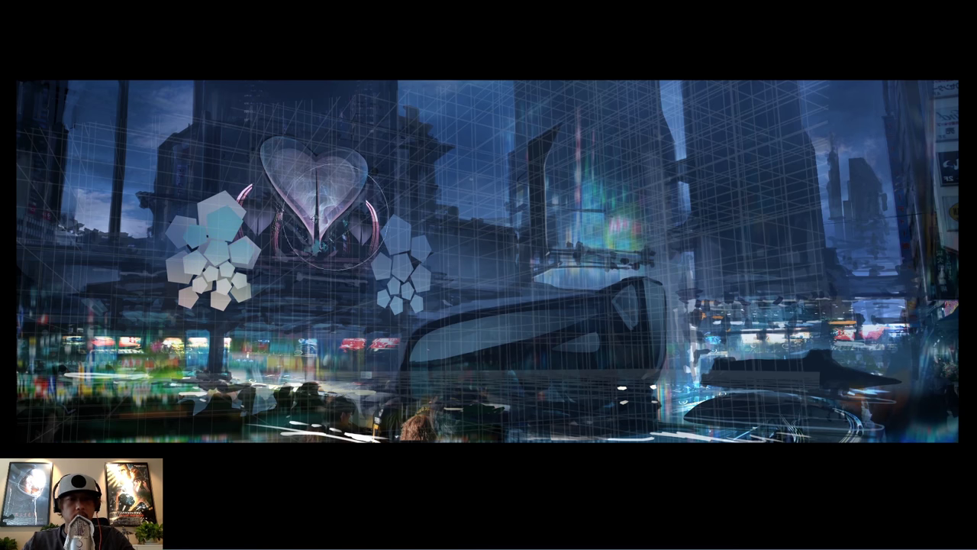
pyautogui.hotkey('alt', 'shift', 'BackSpace')
pyautogui.moveTo(208, 234); pyautogui.dragTo(262, 207)
pyautogui.keyDown('alt'); pyautogui.click(313, 219); pyautogui.keyUp('alt')
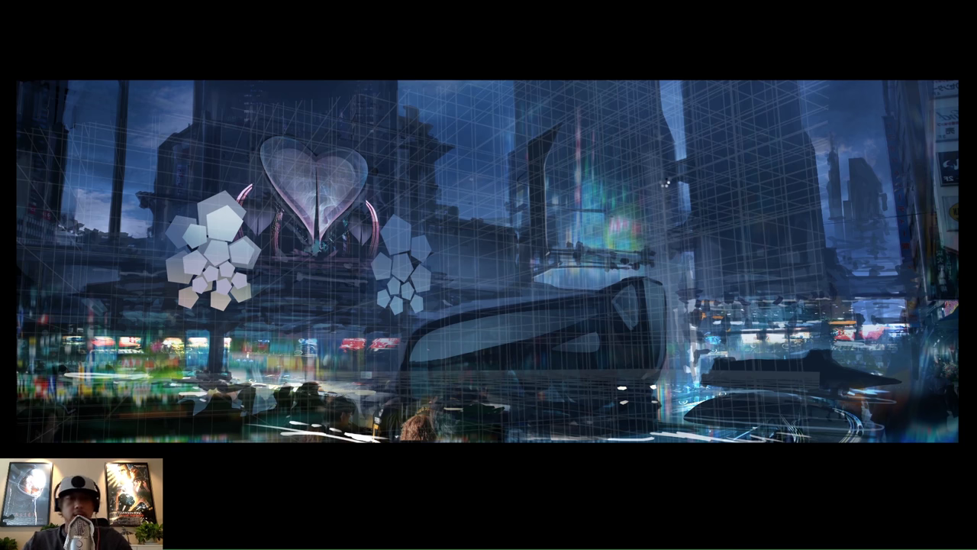
# - Flip the canvas horizontally and place a mirrored duplicate of the overlaid pentagons on the smaller cluster
pyautogui.hotkey('ctrl', 'shift', 'h')
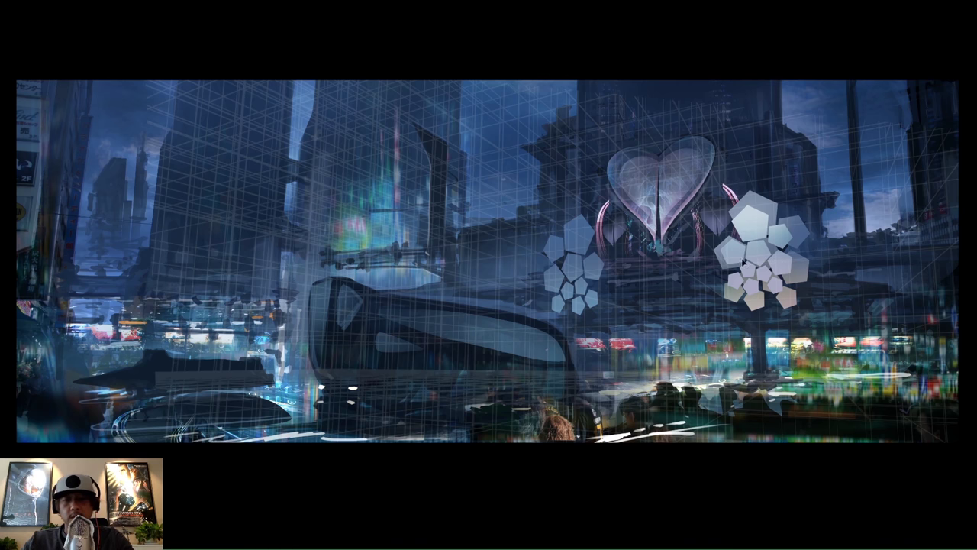
pyautogui.moveTo(764, 258); pyautogui.dragTo(595, 259)
pyautogui.hotkey('ctrl', 'shift', 'h')
# - Scale down and narrow the duplicated pentagons, and fit them within the smaller cluster
pyautogui.hotkey('ctrl', 't')
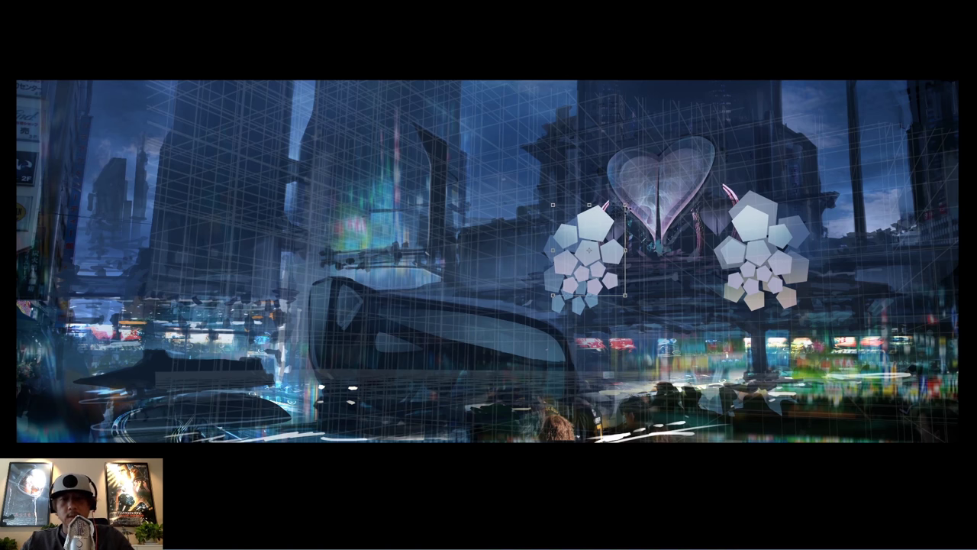
pyautogui.moveTo(624, 205); pyautogui.dragTo(618, 213)
pyautogui.moveTo(619, 253); pyautogui.dragTo(593, 270)
pyautogui.press('Return')
pyautogui.moveTo(580, 255); pyautogui.dragTo(571, 256)
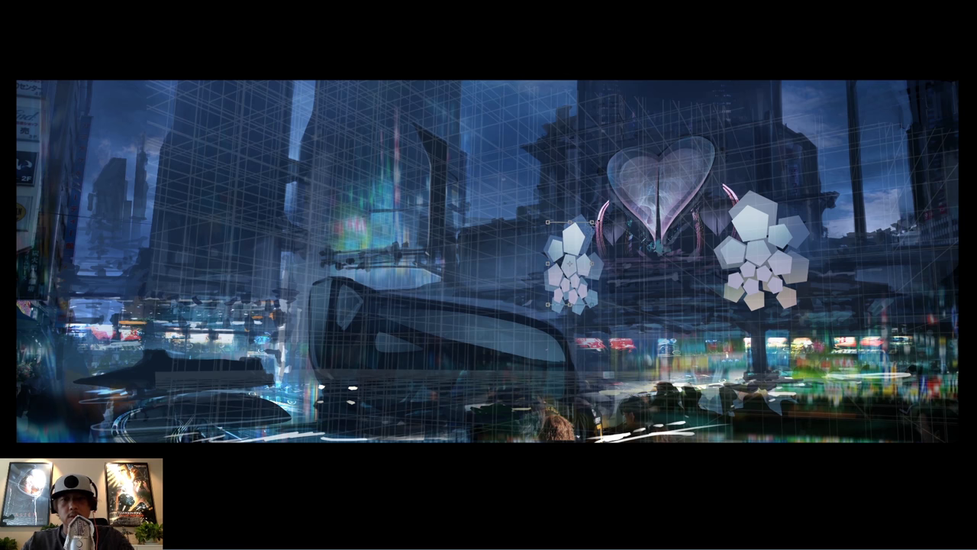
pyautogui.moveTo(591, 222); pyautogui.dragTo(578, 252)
pyautogui.press('Return')
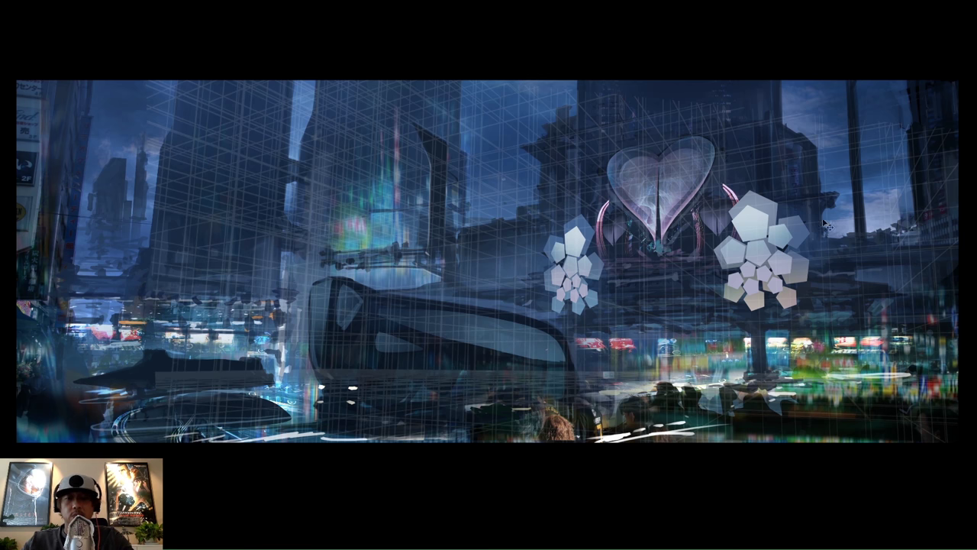
# - Reduce the brush size, and sample light blue from the smaller pentagon cluster and a stronger blue from the city's aurora glow
pyautogui.press('Tab')
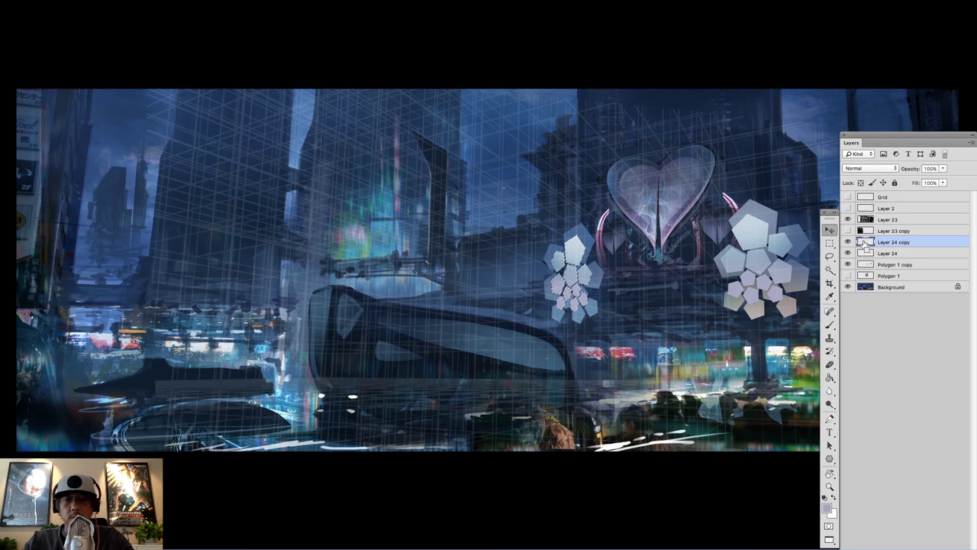
pyautogui.press('b')
pyautogui.press('[')
pyautogui.press('[')
pyautogui.press('[')
pyautogui.press('[')
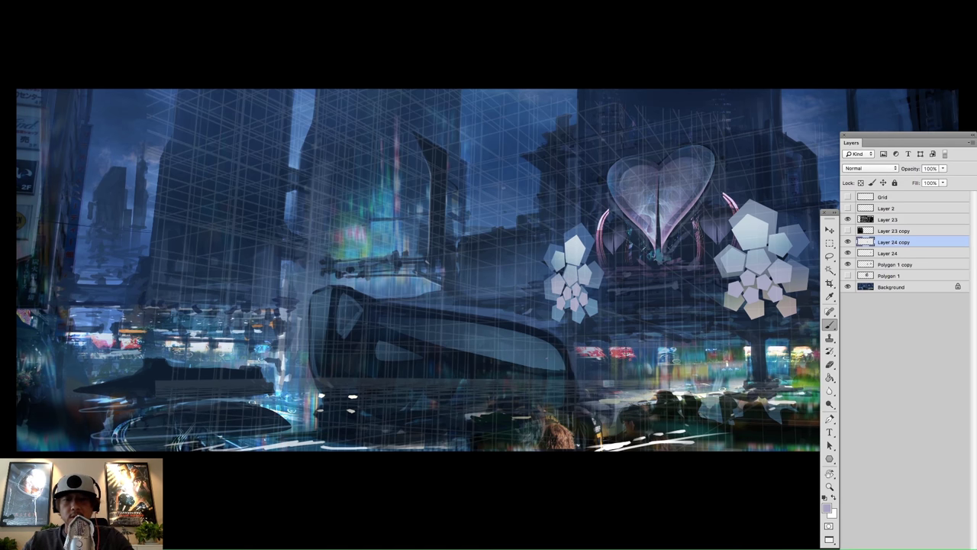
pyautogui.keyDown('alt'); pyautogui.click(569, 246); pyautogui.keyUp('alt')
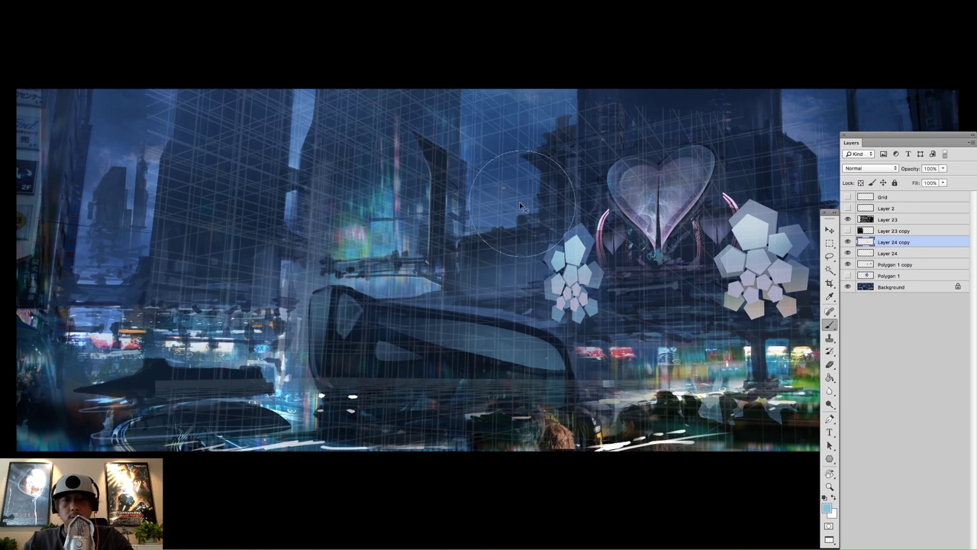
pyautogui.keyDown('alt'); pyautogui.click(377, 228); pyautogui.keyUp('alt')
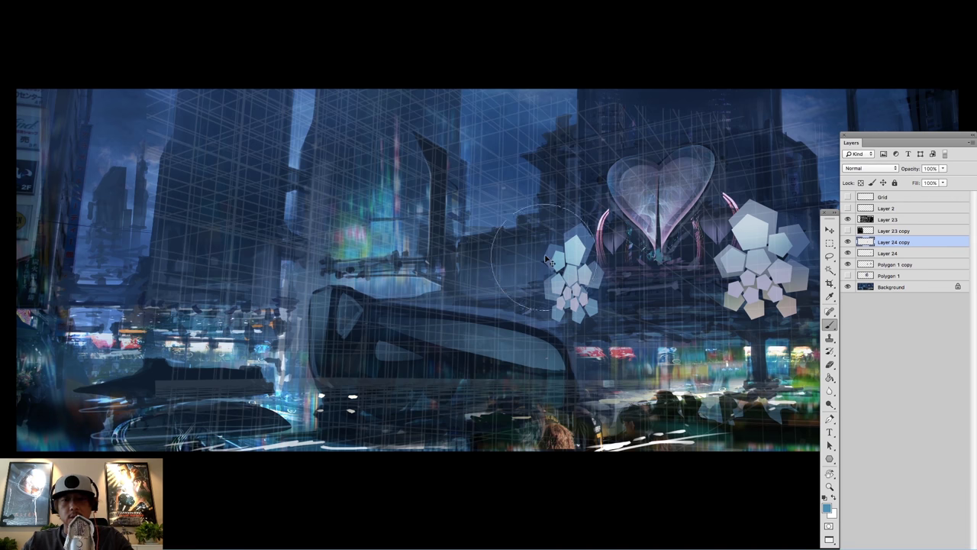
pyautogui.press('Tab')
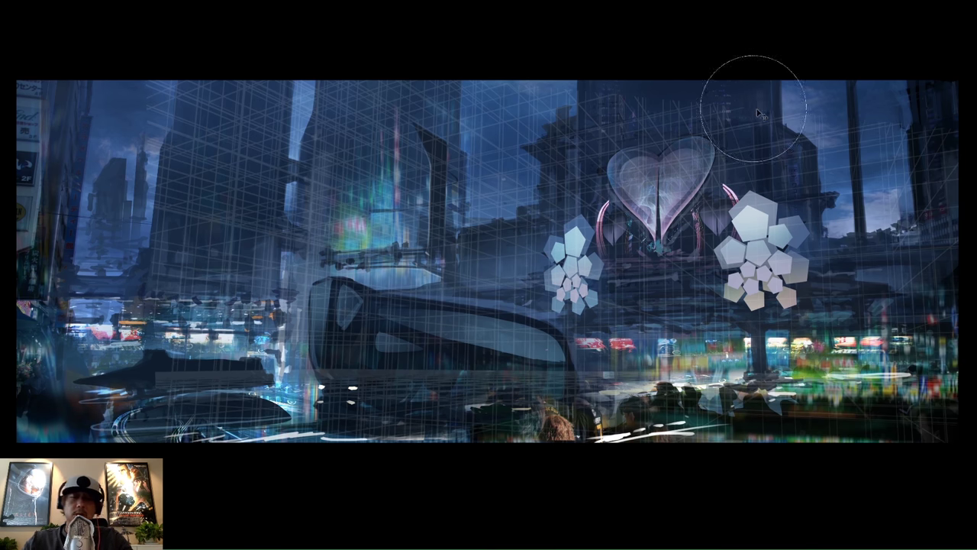
pyautogui.press('Tab')
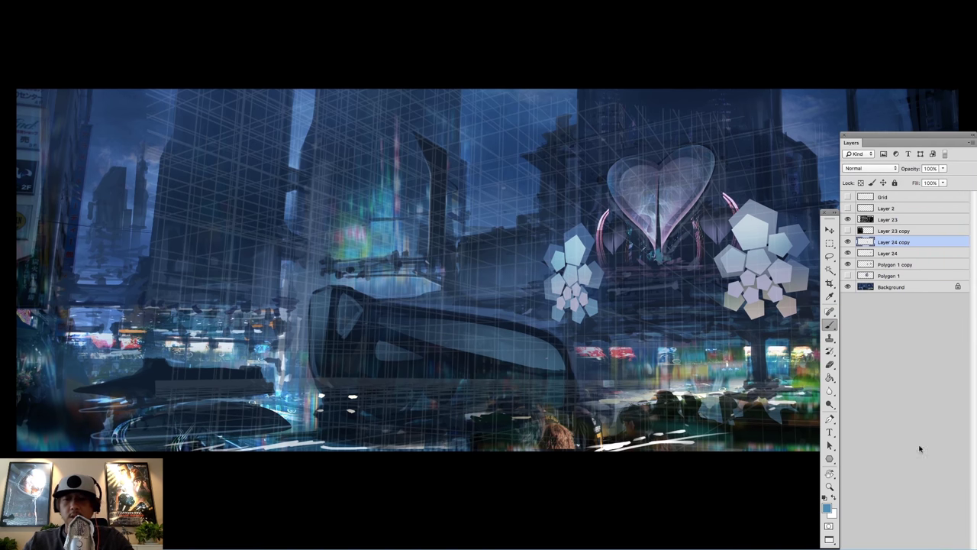
# - Add a new layer and paint dark crowd silhouettes along the lower foreground, switching between brush presets
pyautogui.click(953, 547)
pyautogui.press('Tab')
pyautogui.rightClick(704, 275)
pyautogui.doubleClick(689, 337)
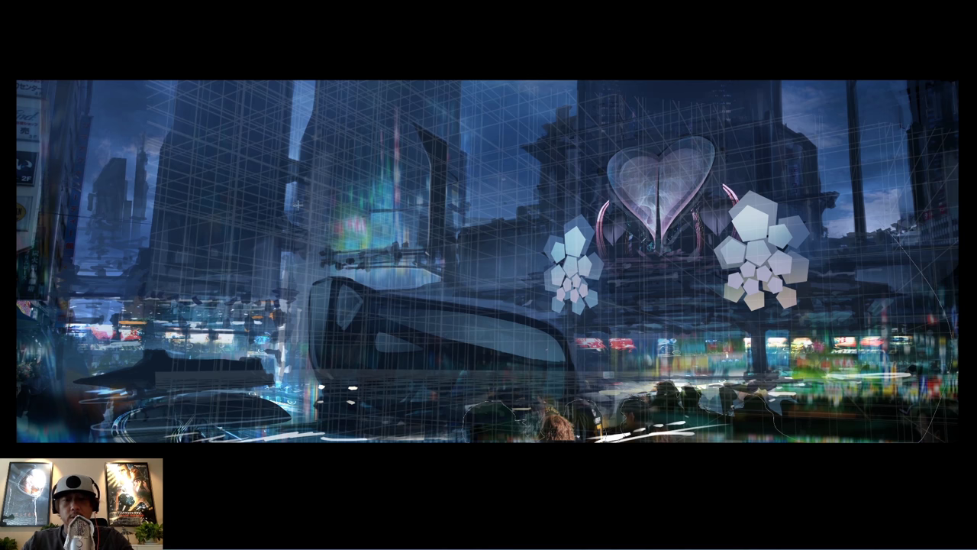
pyautogui.rightClick(783, 362)
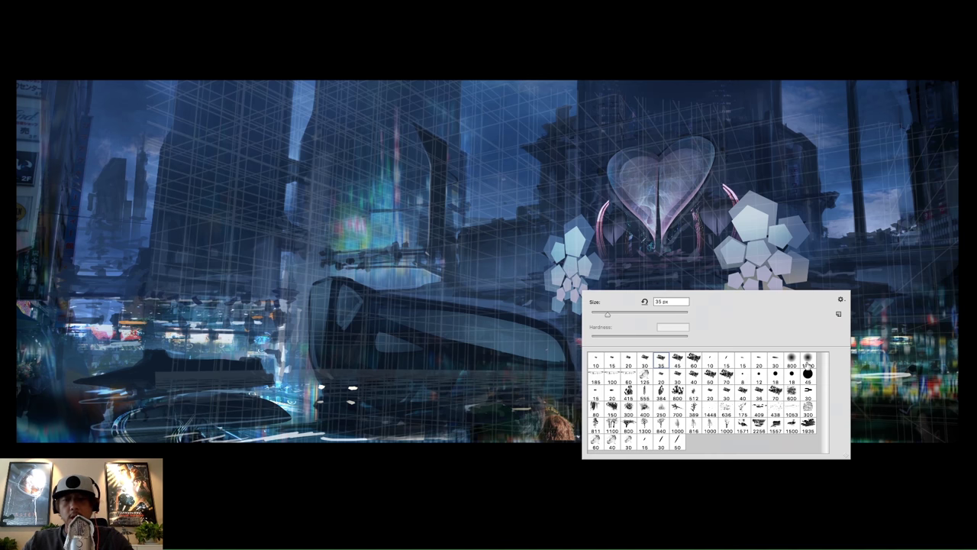
pyautogui.click(792, 359)
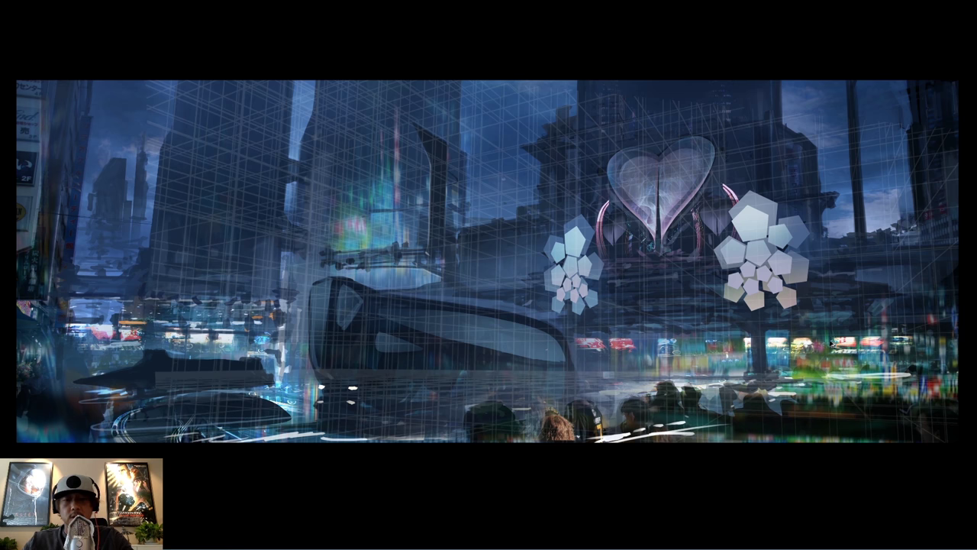
pyautogui.rightClick(535, 333)
pyautogui.doubleClick(604, 413)
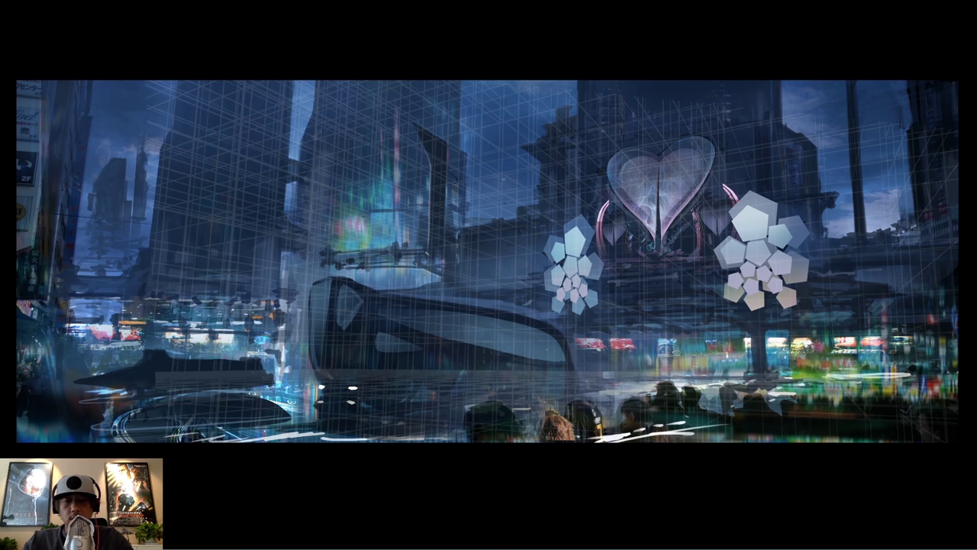
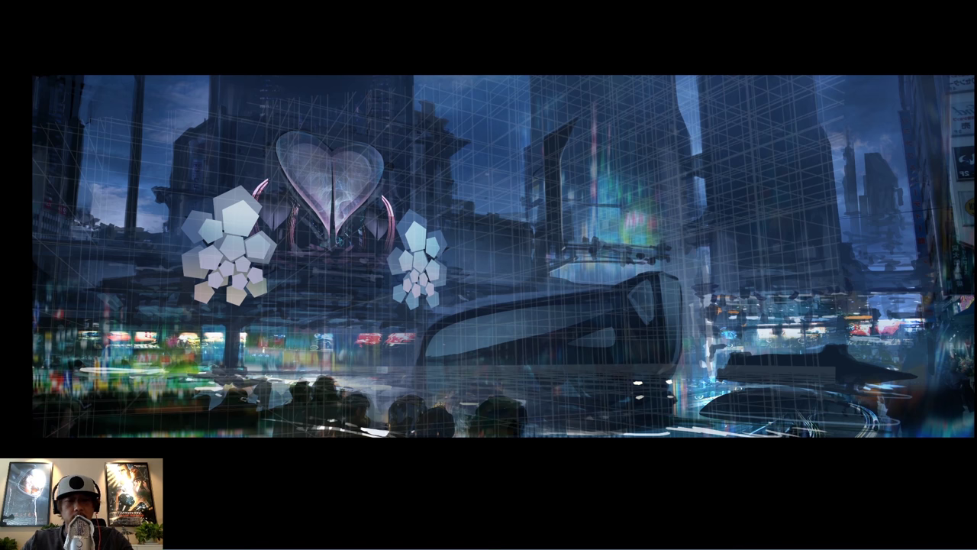
pyautogui.moveTo(219, 395); pyautogui.dragTo(212, 422)
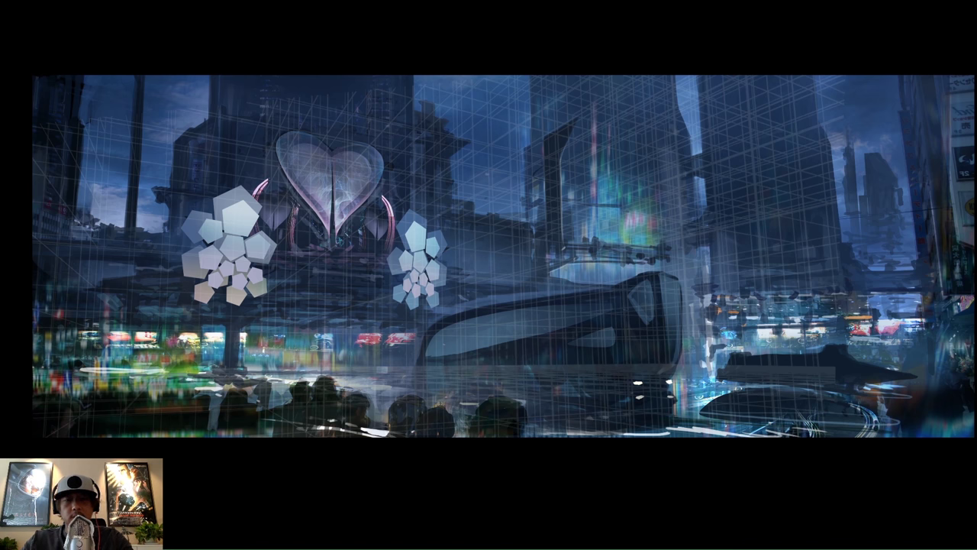
# - Compare the painting with and without the crowd silhouettes, and set the crowd layer's opacity to 80%
pyautogui.press('Tab')
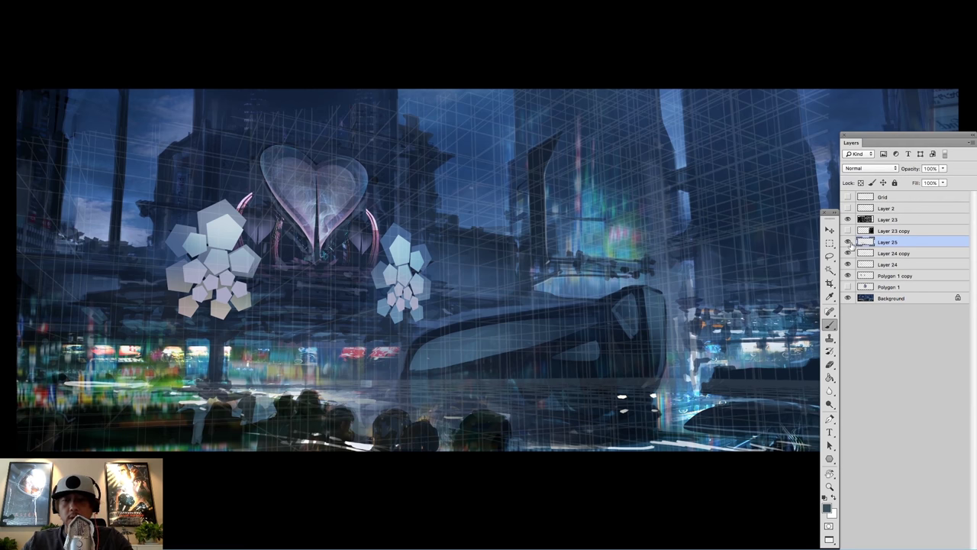
pyautogui.click(848, 243)
pyautogui.click(848, 243)
pyautogui.click(847, 241)
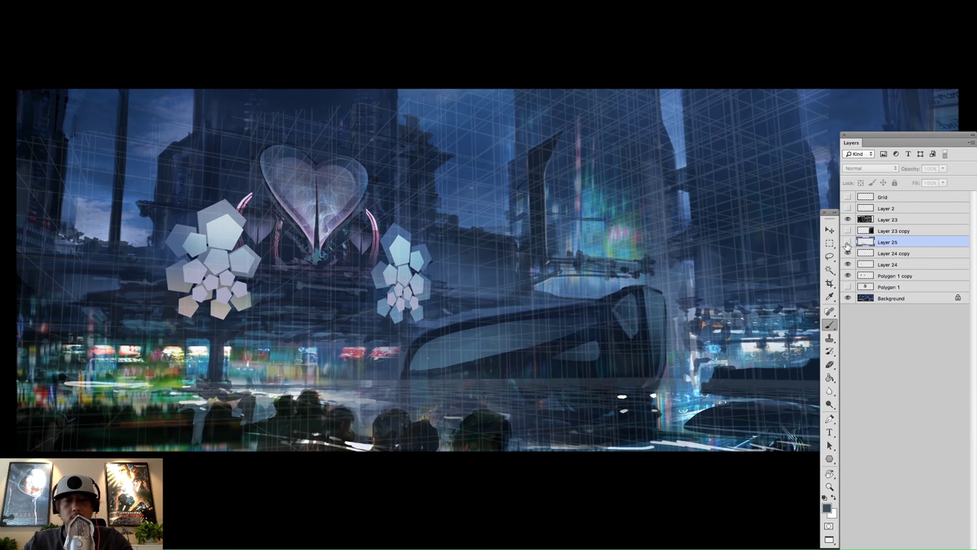
pyautogui.click(848, 241)
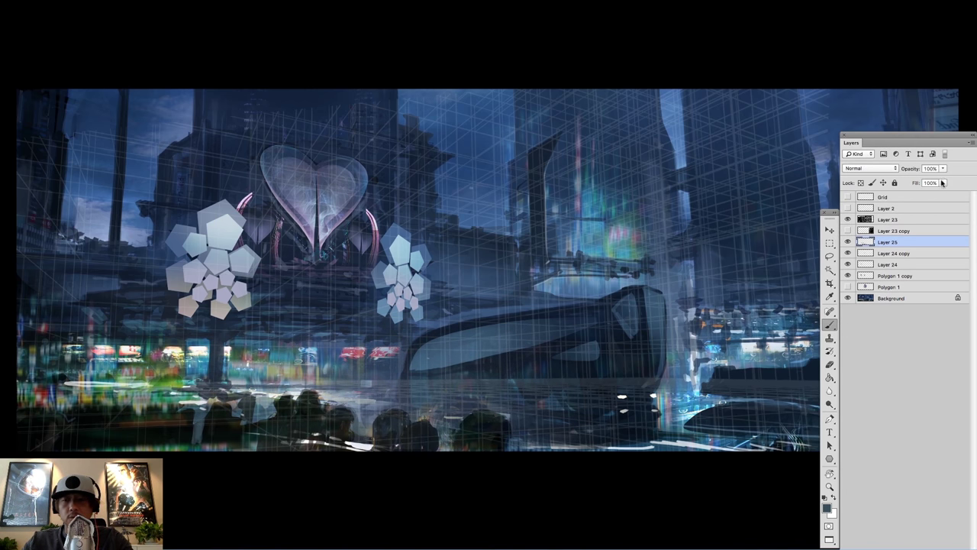
pyautogui.click(943, 168)
pyautogui.moveTo(944, 178); pyautogui.dragTo(933, 179)
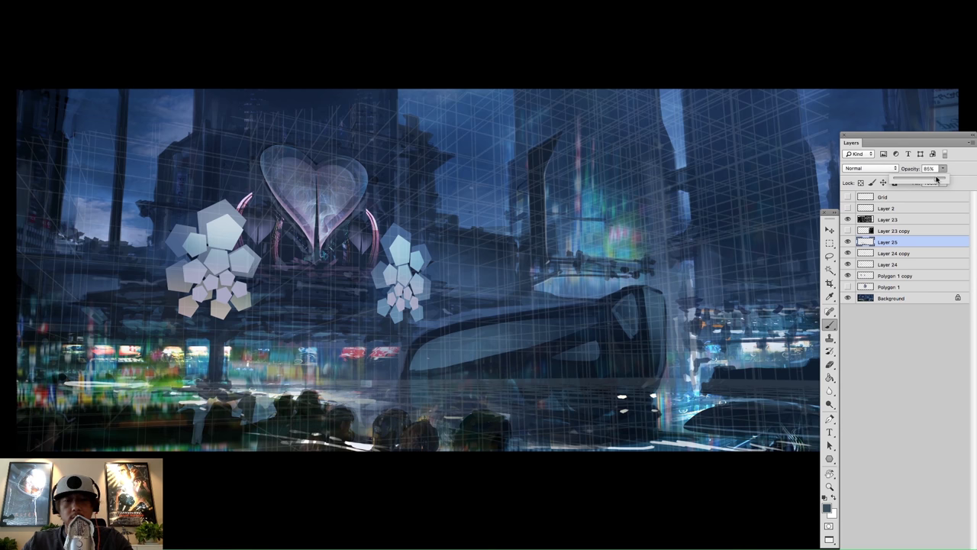
# - Compare the painting with the wireframe overlays, crowd layer and original large pentagon shape shown and hidden
pyautogui.click(847, 219)
pyautogui.press('Tab')
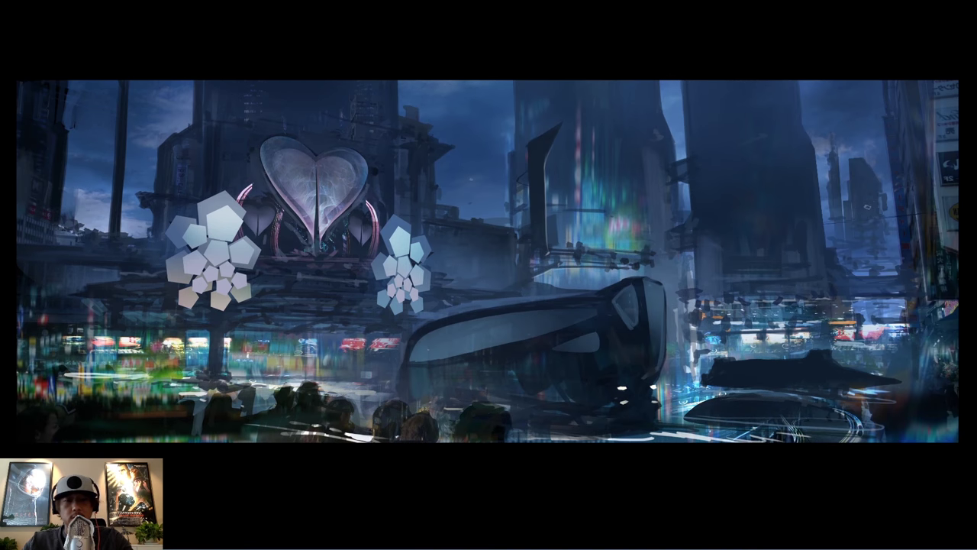
pyautogui.press('Tab')
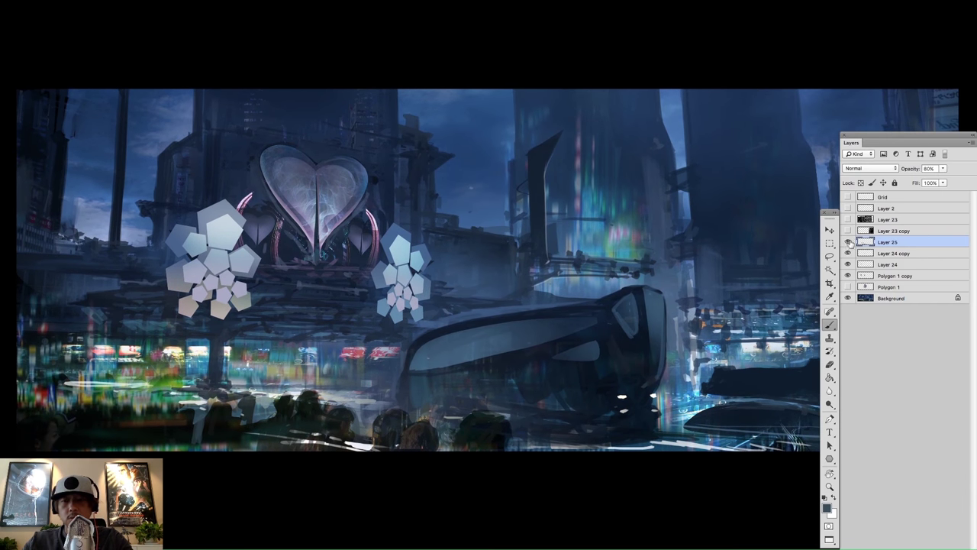
pyautogui.moveTo(849, 243)
pyautogui.mouseDown()
pyautogui.moveTo(847, 278)
pyautogui.moveTo(848, 241)
pyautogui.mouseUp()
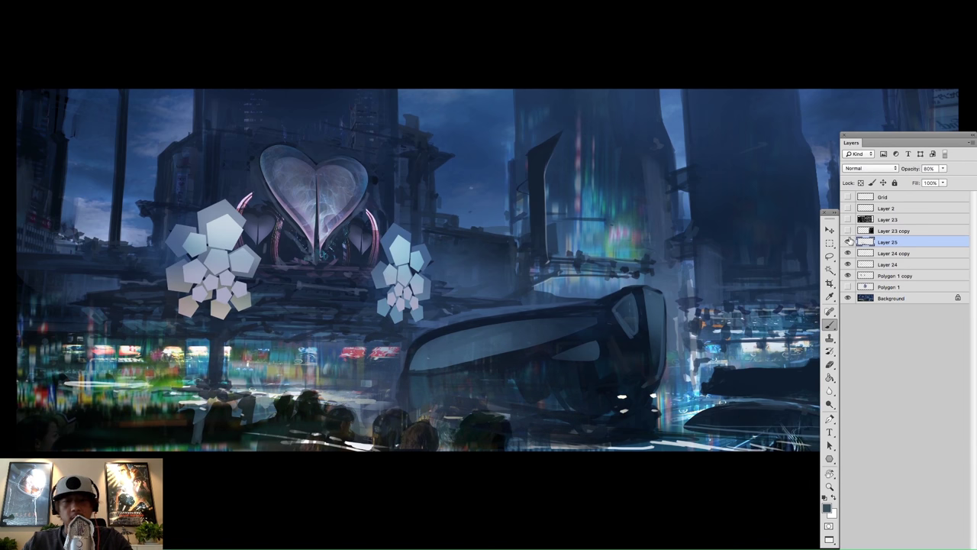
pyautogui.click(848, 232)
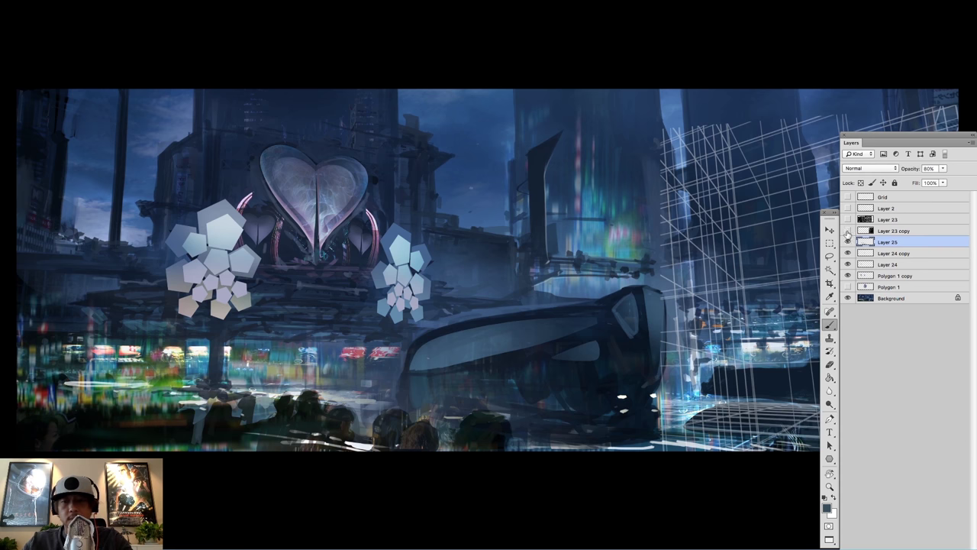
pyautogui.click(848, 231)
pyautogui.click(847, 219)
pyautogui.click(847, 286)
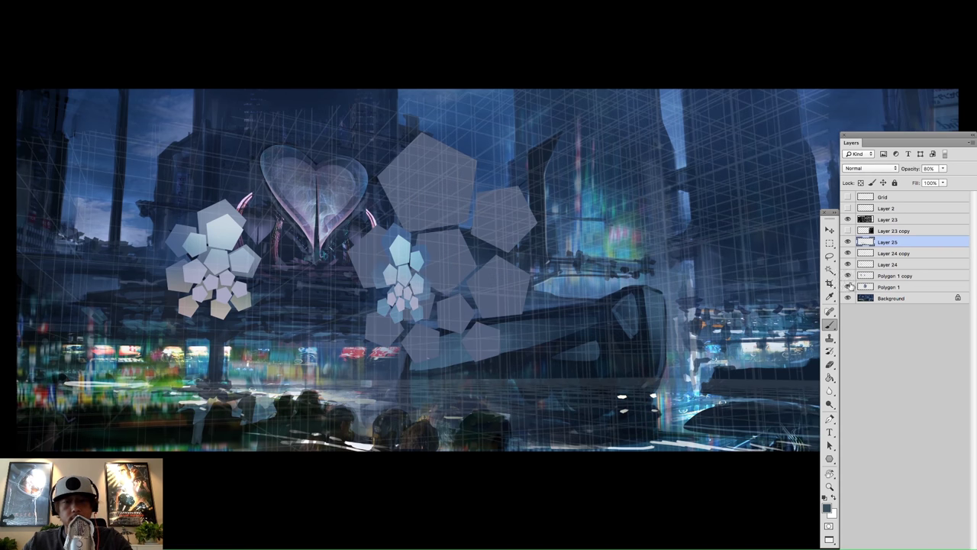
pyautogui.click(848, 286)
# - Hide the crowd and pentagon layers, and turn the pentagon layers back on one by one to examine each
pyautogui.click(847, 242)
pyautogui.click(847, 253)
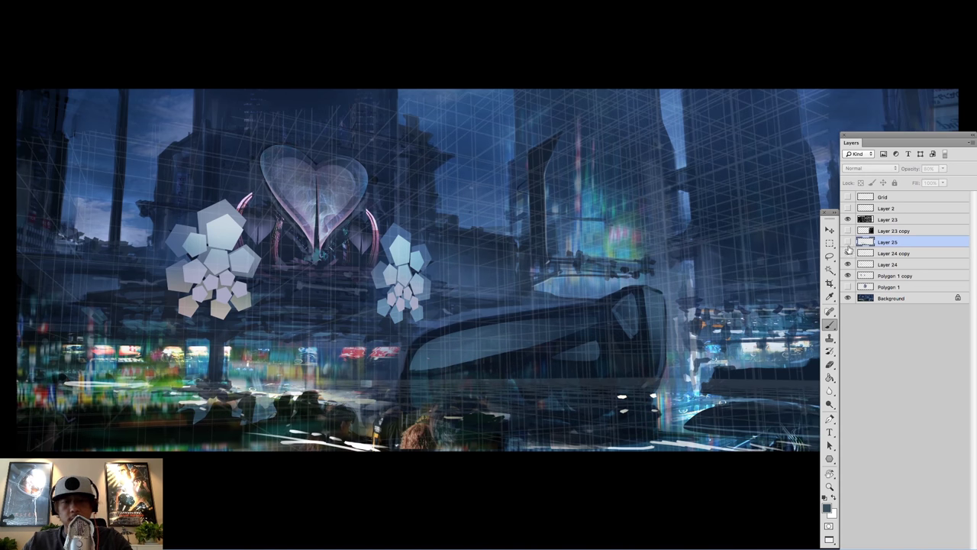
pyautogui.click(847, 275)
pyautogui.click(847, 264)
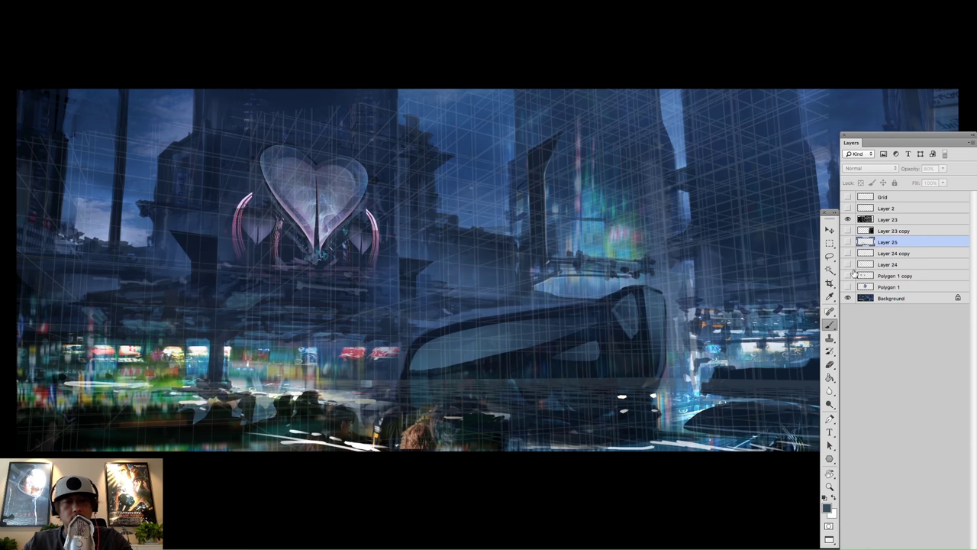
pyautogui.click(848, 264)
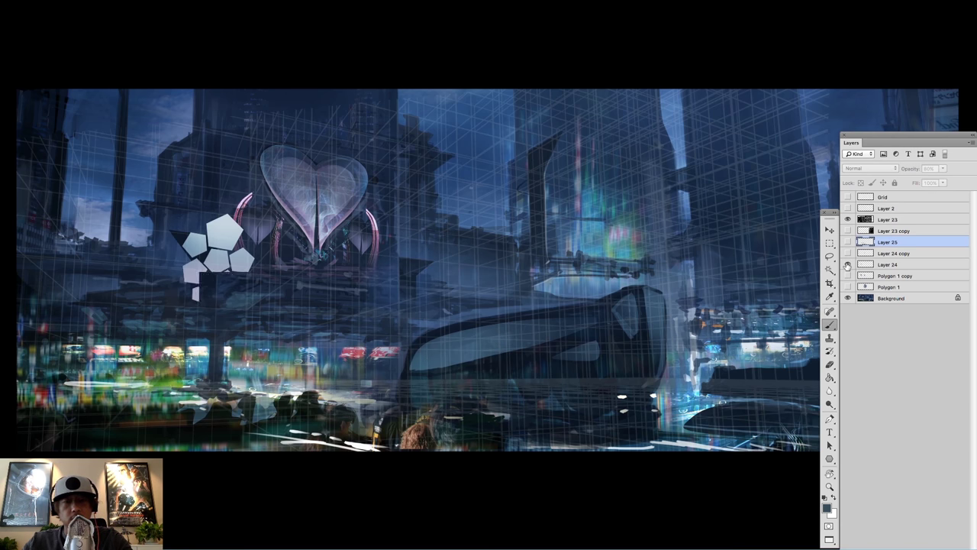
pyautogui.click(847, 253)
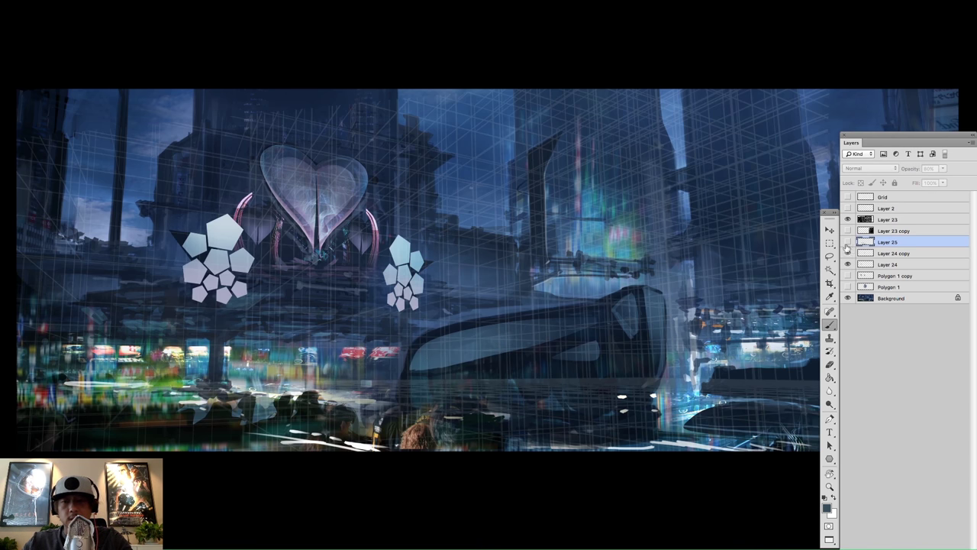
pyautogui.click(847, 253)
# - Try to move both pentagon clusters together by selecting Layer 24 copy, Layer 24 and Polygon 1 copy
pyautogui.click(887, 255)
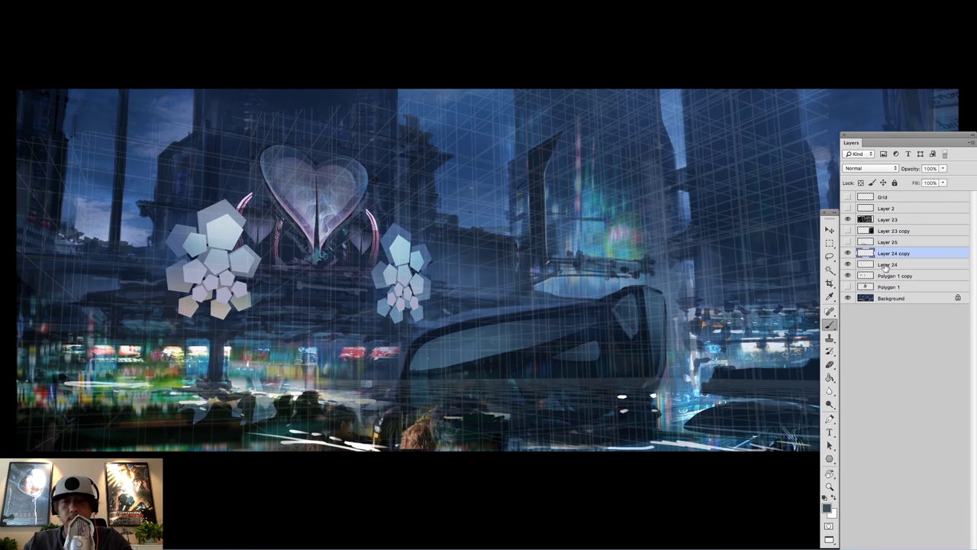
pyautogui.keyDown('shift'); pyautogui.click(885, 265); pyautogui.keyUp('shift')
pyautogui.keyDown('shift'); pyautogui.click(889, 276); pyautogui.keyUp('shift')
pyautogui.press('v')
pyautogui.moveTo(402, 290); pyautogui.dragTo(428, 273)
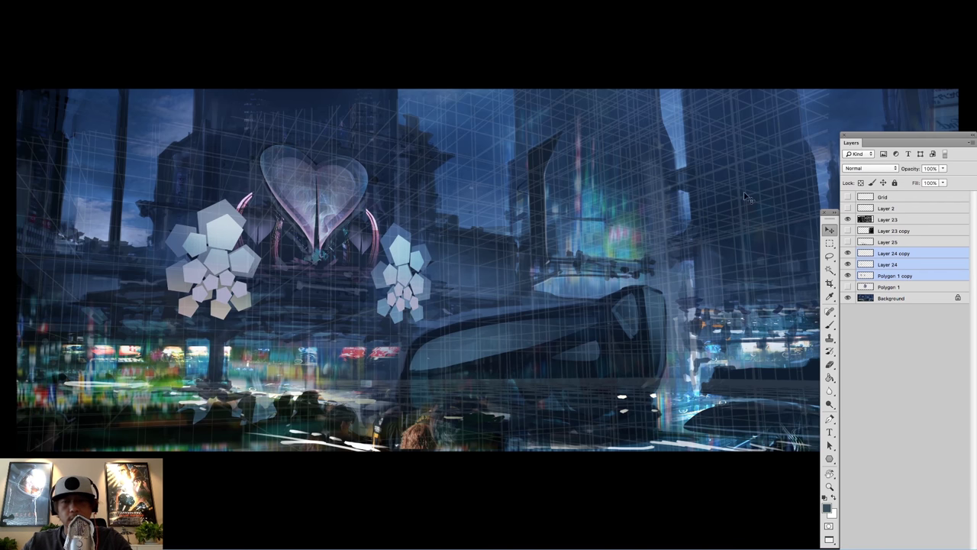
# - Select the Background, compare the image without the pentagon clusters, and restore the visibility of the cluster and crowd layers
pyautogui.click(885, 298)
pyautogui.moveTo(848, 252); pyautogui.dragTo(848, 276)
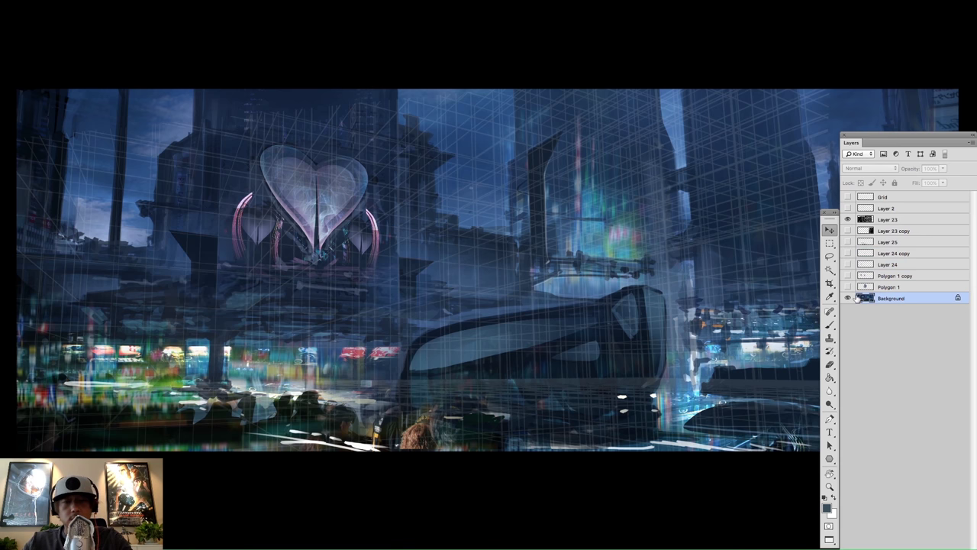
pyautogui.moveTo(847, 241); pyautogui.dragTo(848, 276)
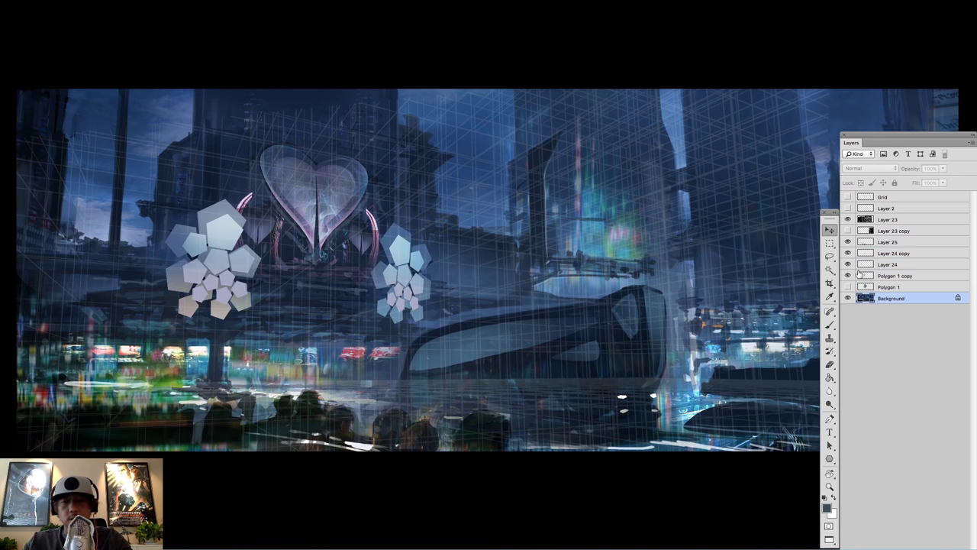
pyautogui.click(848, 286)
pyautogui.click(847, 287)
pyautogui.click(848, 231)
pyautogui.click(847, 230)
# - Add a new layer above the crowd layer and outline a tapering vertical strip across the larger pentagon cluster with the Polygonal Lasso
pyautogui.click(942, 547)
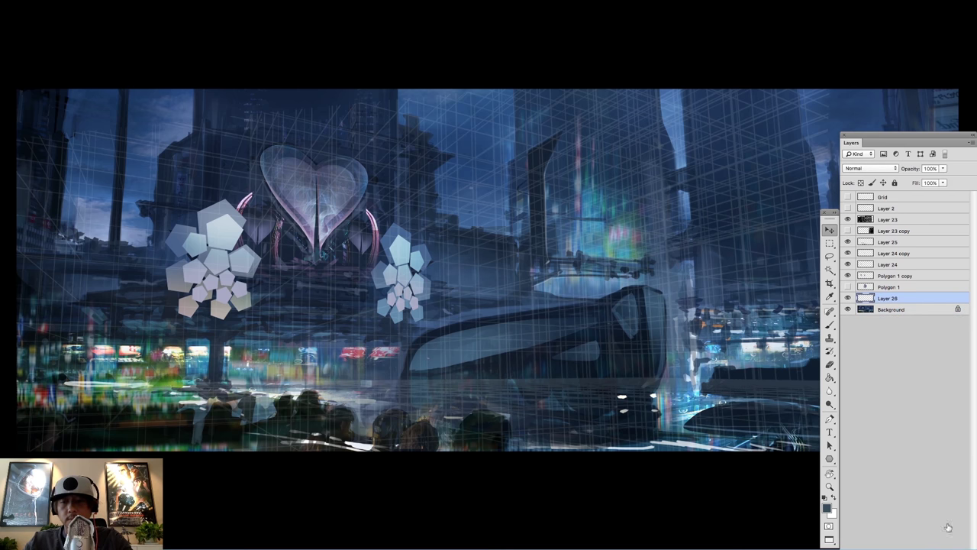
pyautogui.moveTo(880, 299); pyautogui.dragTo(895, 239)
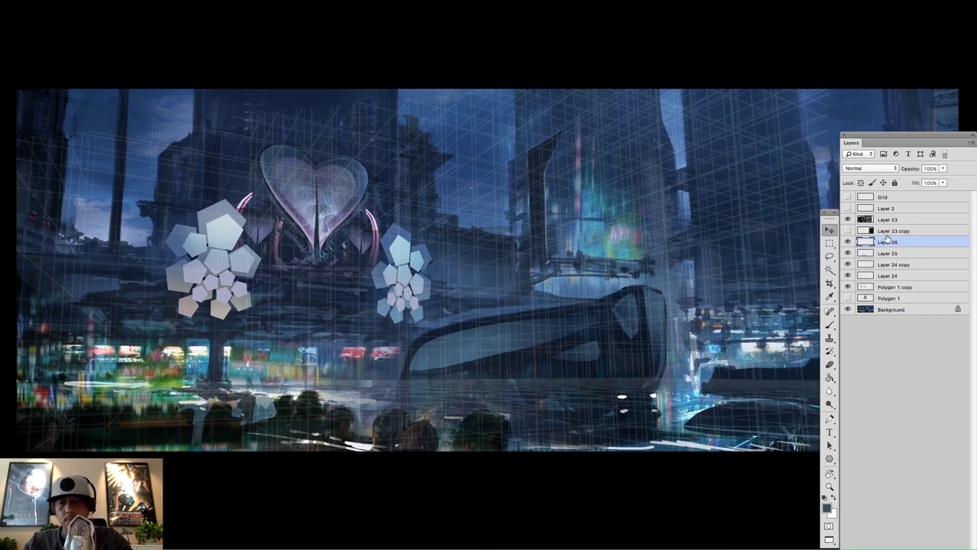
pyautogui.hotkey('shift', 'l')
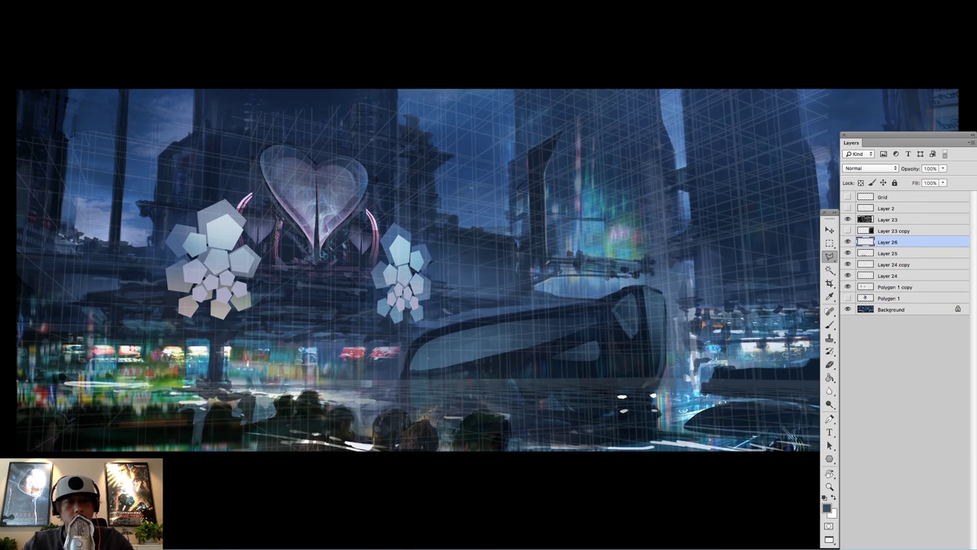
pyautogui.click(234, 176)
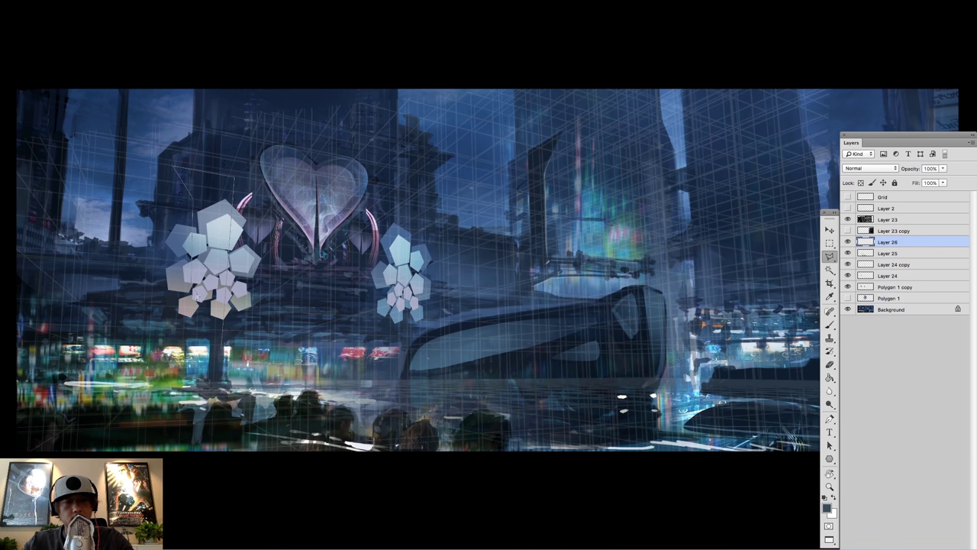
pyautogui.moveTo(197, 300); pyautogui.dragTo(224, 345)
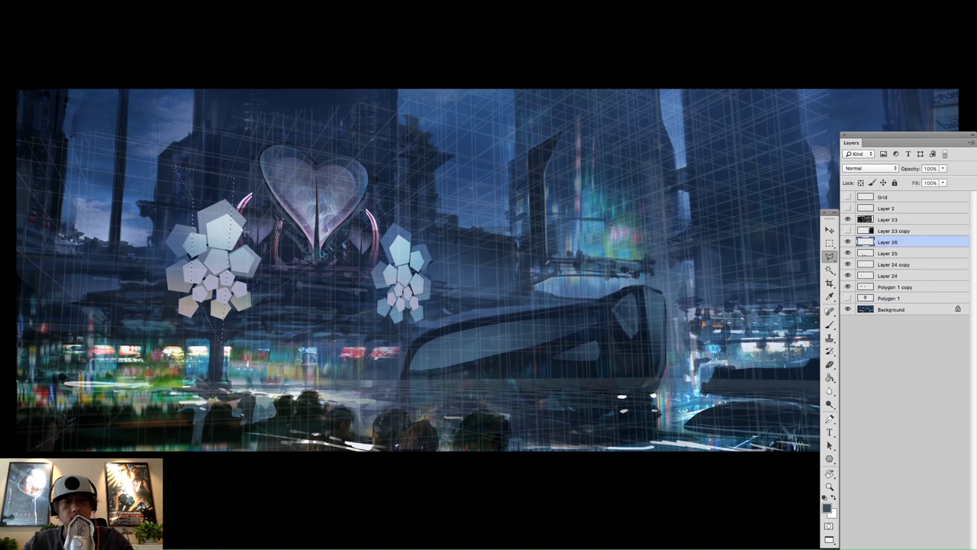
# - Paint the selected strip dark navy with a soft round brush, and move its layer directly beneath Polygon 1 copy
pyautogui.press('b')
pyautogui.rightClick(379, 144)
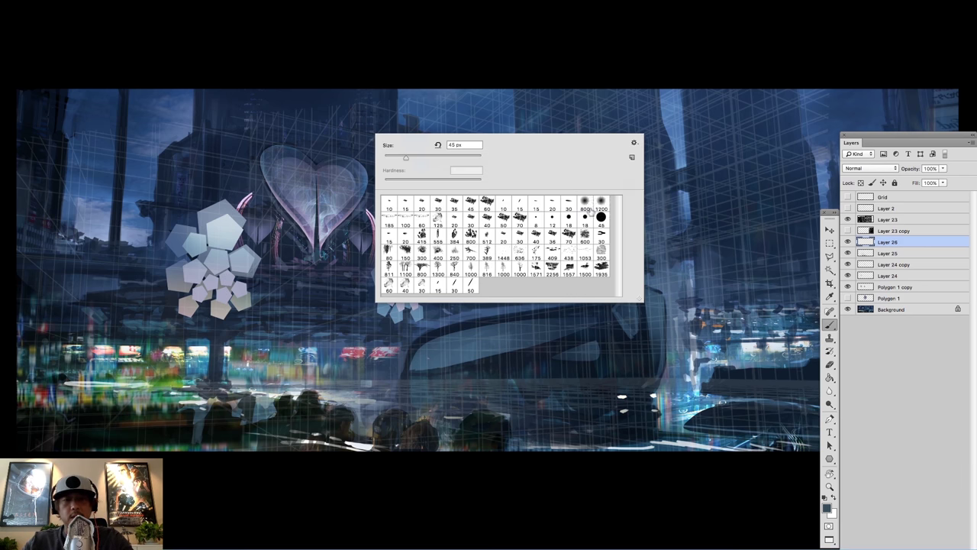
pyautogui.click(584, 203)
pyautogui.keyDown('alt'); pyautogui.click(219, 145); pyautogui.keyUp('alt')
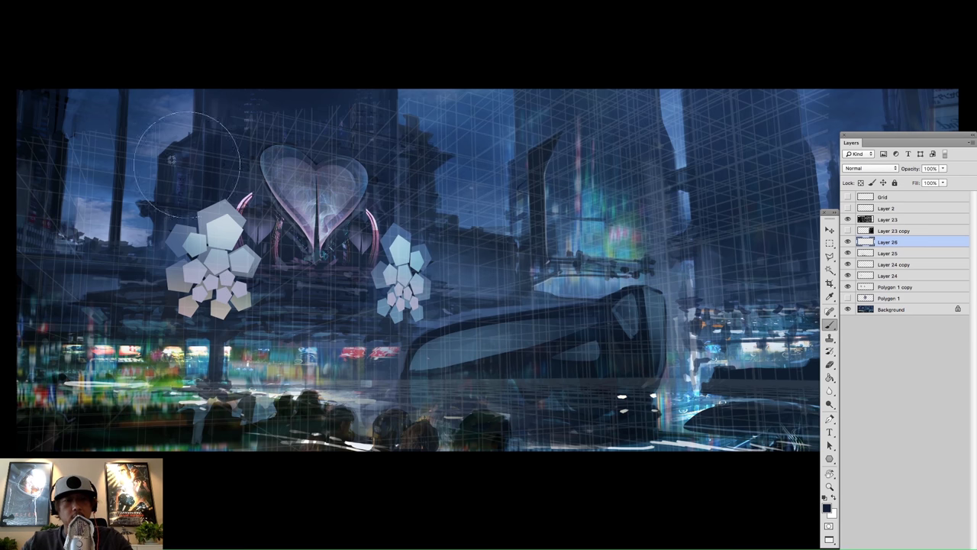
pyautogui.press('[')
pyautogui.press('[')
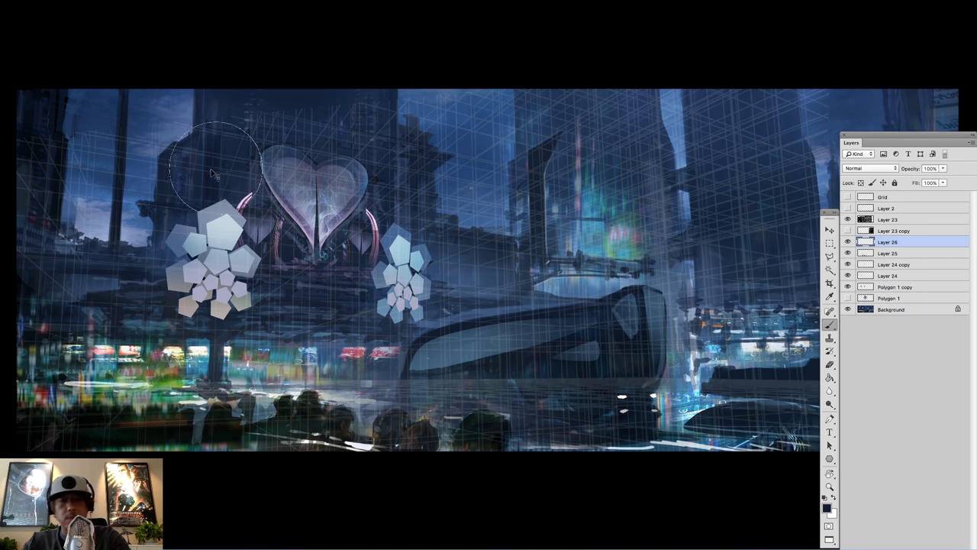
pyautogui.press('[')
pyautogui.moveTo(219, 203); pyautogui.dragTo(211, 202)
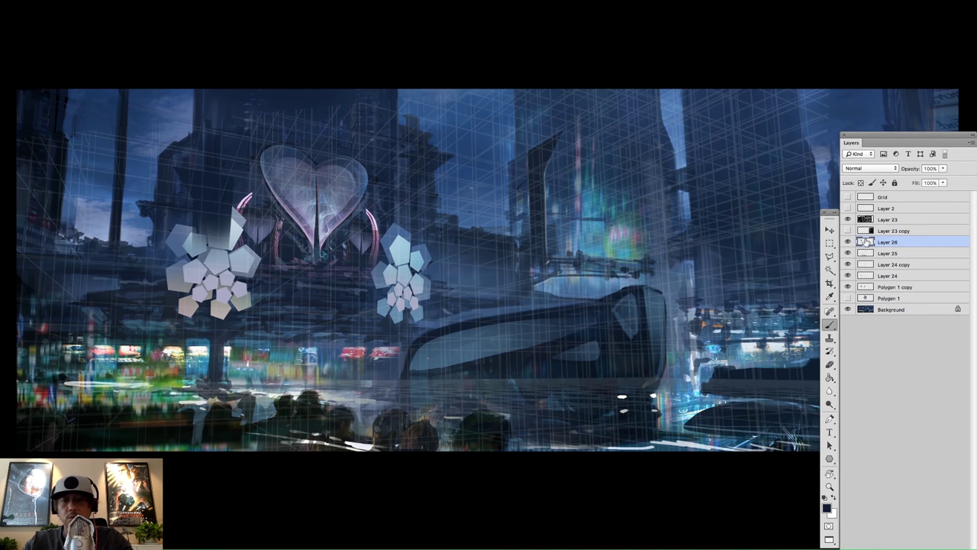
pyautogui.moveTo(882, 242); pyautogui.dragTo(886, 292)
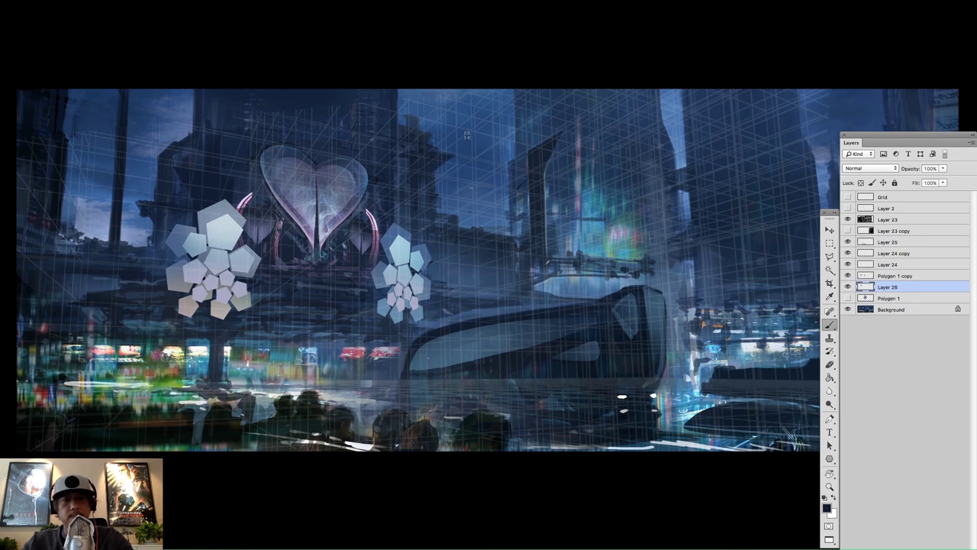
# - Shade the tapering strip behind the larger pentagon cluster with sampled blue tones and the soft 800 px brush
pyautogui.keyDown('alt'); pyautogui.click(215, 168); pyautogui.keyUp('alt')
pyautogui.rightClick(238, 182)
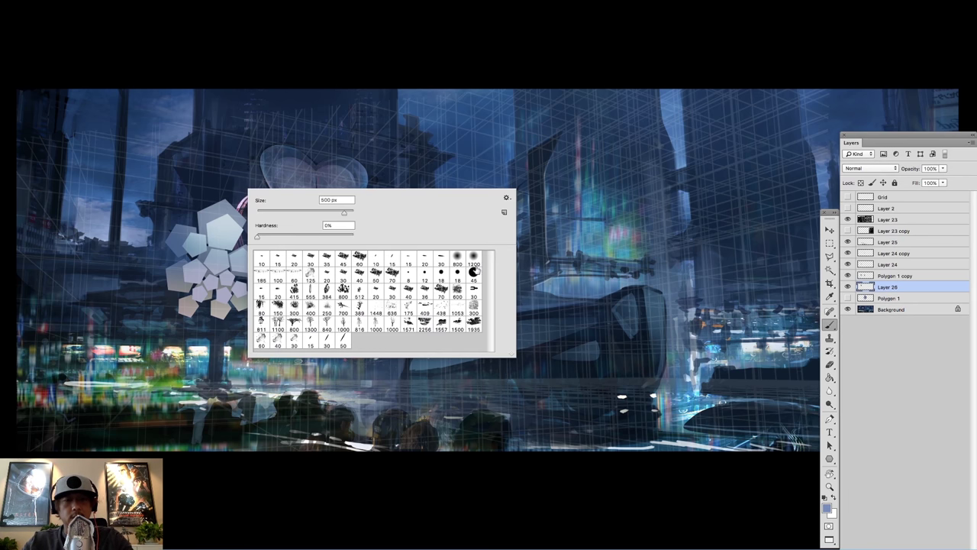
pyautogui.click(460, 259)
pyautogui.keyDown('alt'); pyautogui.click(116, 242); pyautogui.keyUp('alt')
pyautogui.keyDown('alt'); pyautogui.click(133, 238); pyautogui.keyUp('alt')
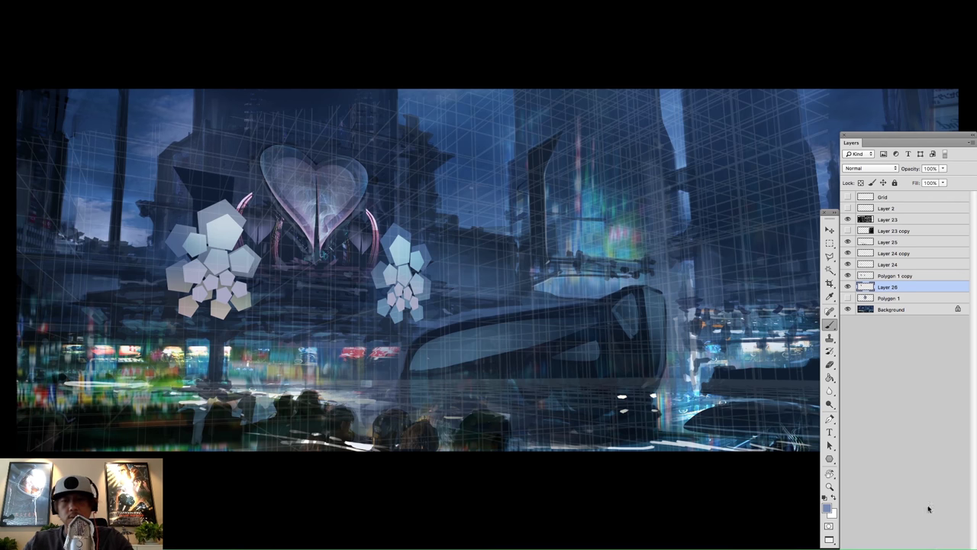
# - Add a new layer, outline a similar tapering strip behind the smaller pentagon cluster, and paint it in sampled dark navy and blue
pyautogui.hotkey('ctrl', 'shift', 'alt', 'n')
pyautogui.press('l')
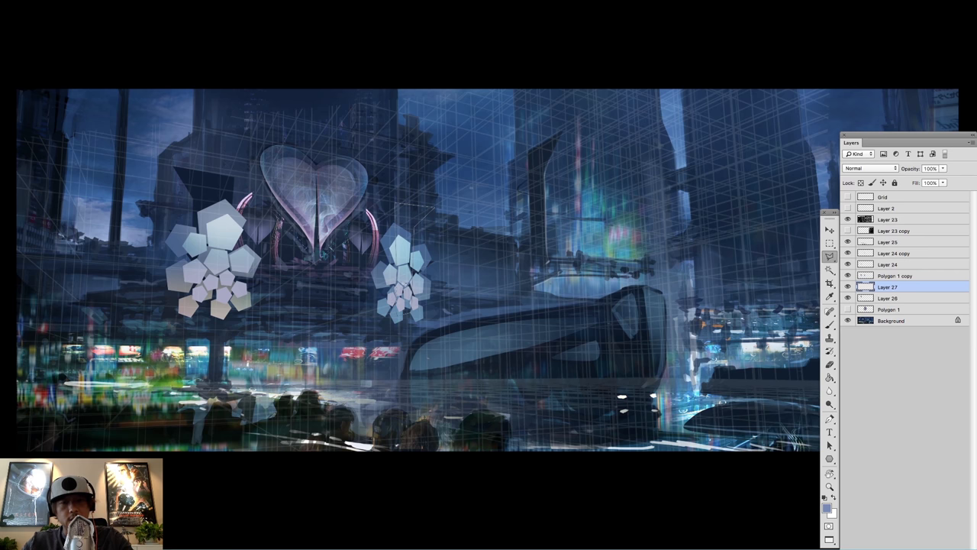
pyautogui.press('b')
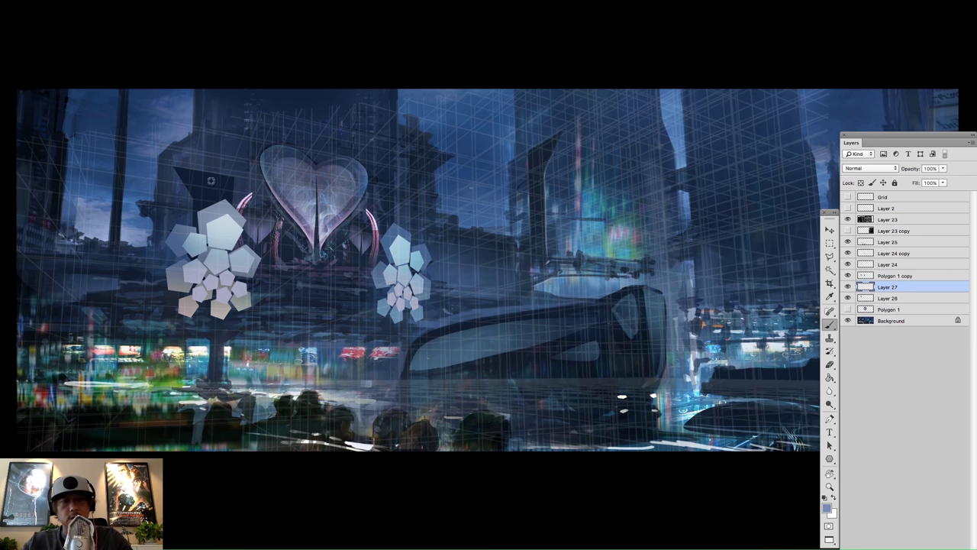
pyautogui.keyDown('alt'); pyautogui.click(211, 181); pyautogui.keyUp('alt')
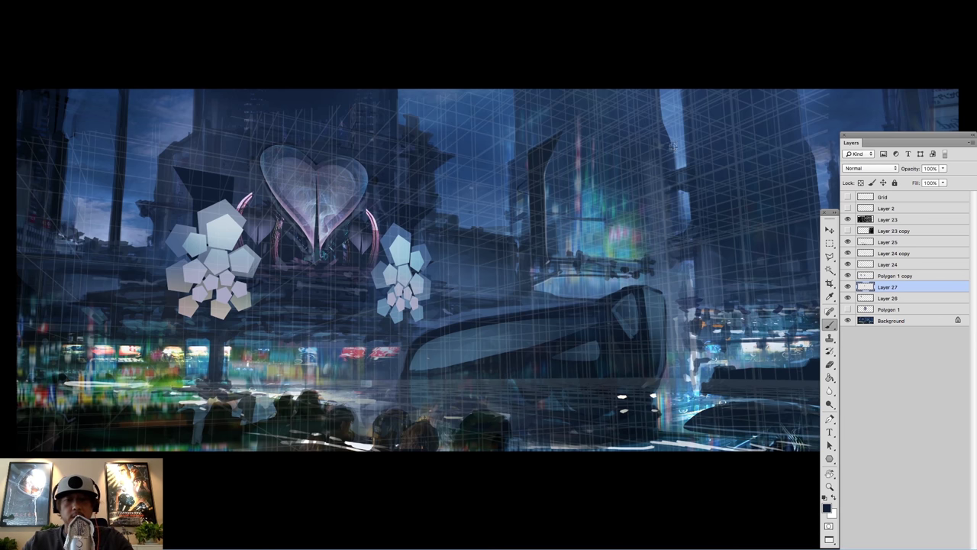
pyautogui.keyDown('alt'); pyautogui.click(414, 235); pyautogui.keyUp('alt')
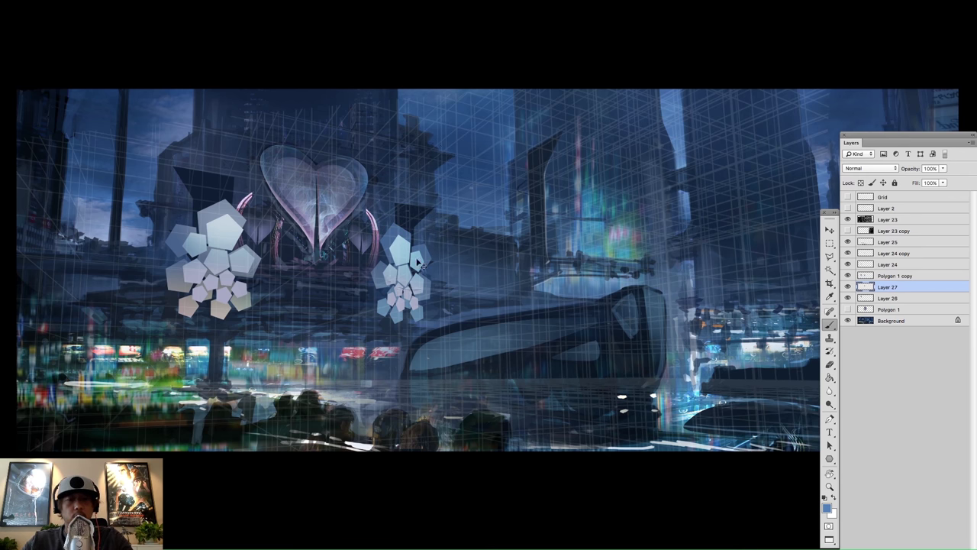
# - Try a thin light-blue guide stroke across the heart between the tops of the two strips, and undo it
pyautogui.rightClick(412, 173)
pyautogui.doubleClick(458, 243)
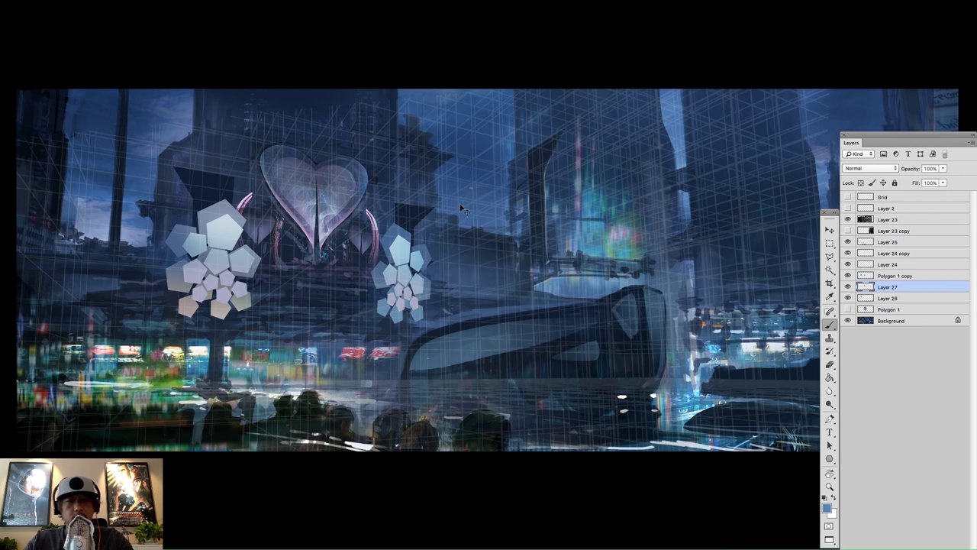
pyautogui.keyDown('alt'); pyautogui.click(399, 252); pyautogui.keyUp('alt')
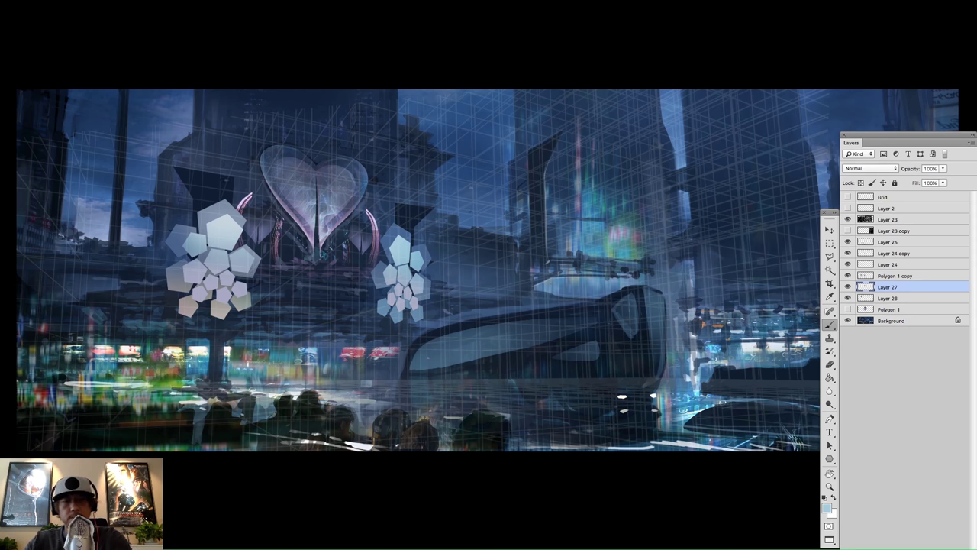
pyautogui.moveTo(208, 169)
pyautogui.mouseDown()
pyautogui.moveTo(419, 197)
pyautogui.moveTo(162, 157)
pyautogui.mouseUp()
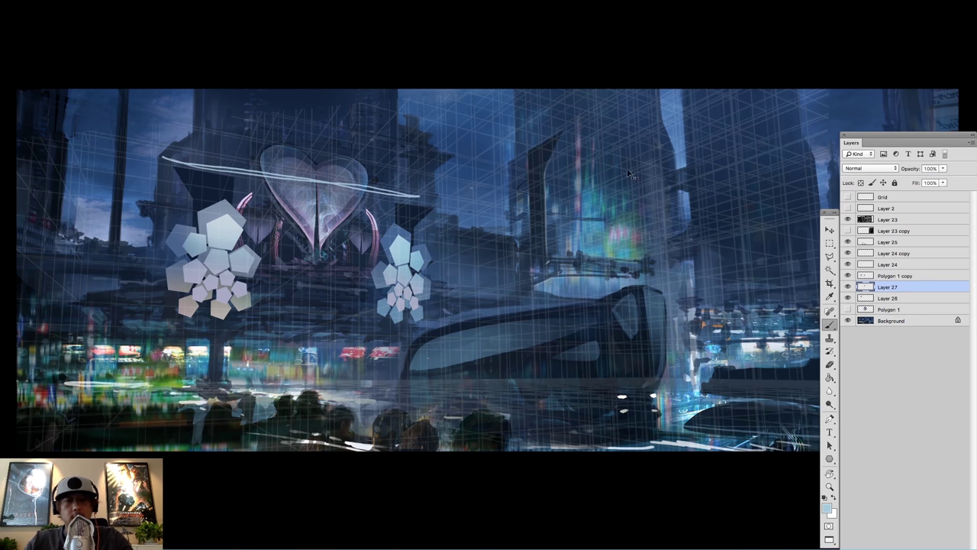
pyautogui.press('super+z')
# - Flip the canvas horizontally and view the painting without the interface panels
pyautogui.moveTo(569, 198); pyautogui.dragTo(555, 191)
pyautogui.press('Tab')
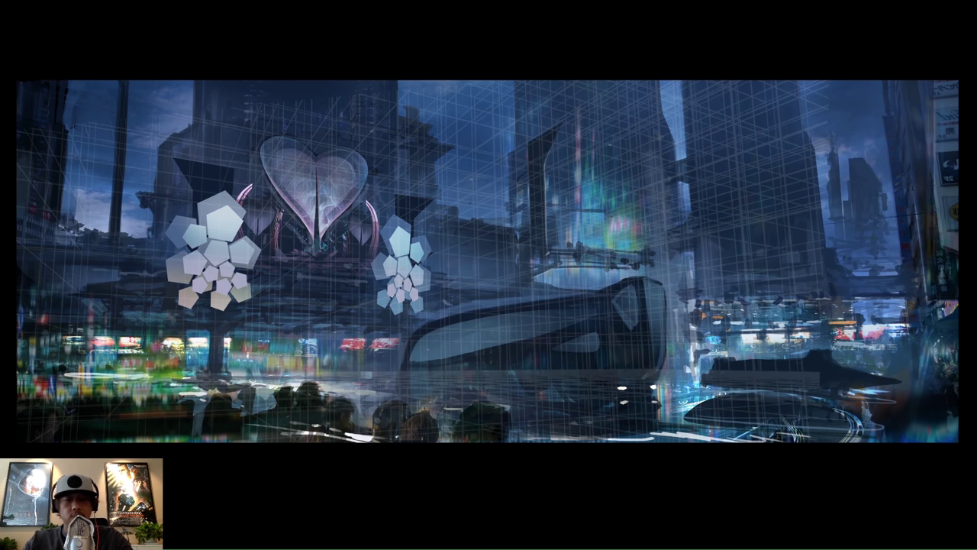
pyautogui.press('super+shift+h')
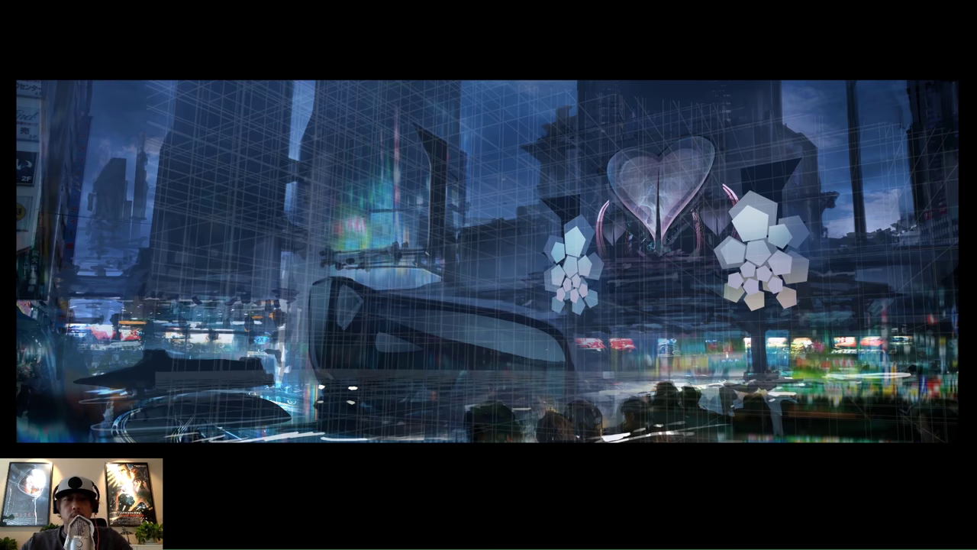
# - Sketch trial light marks around the tower's dark fin, the vehicle's roof and the glowing ground ring, undoing each one
pyautogui.click(435, 144)
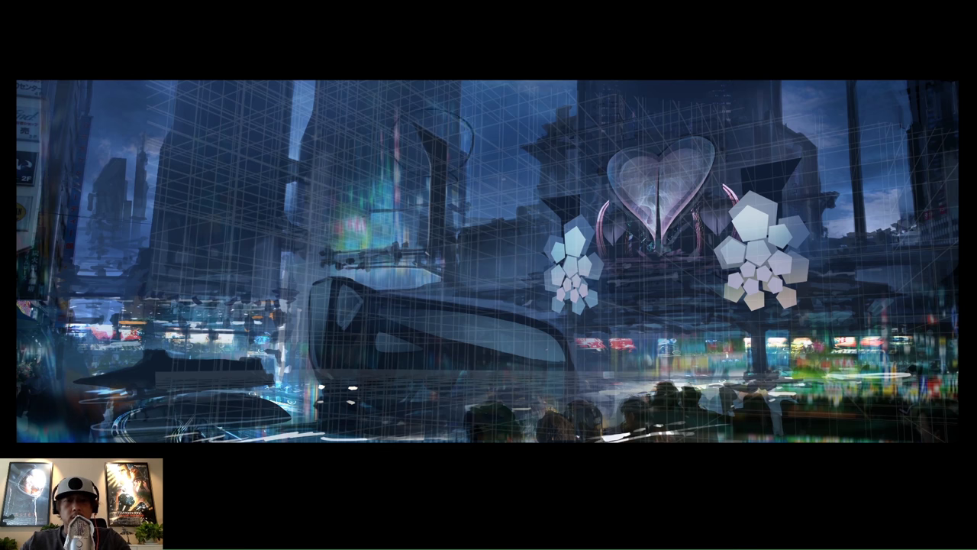
pyautogui.moveTo(447, 116)
pyautogui.mouseDown()
pyautogui.moveTo(384, 153)
pyautogui.moveTo(416, 114)
pyautogui.mouseUp()
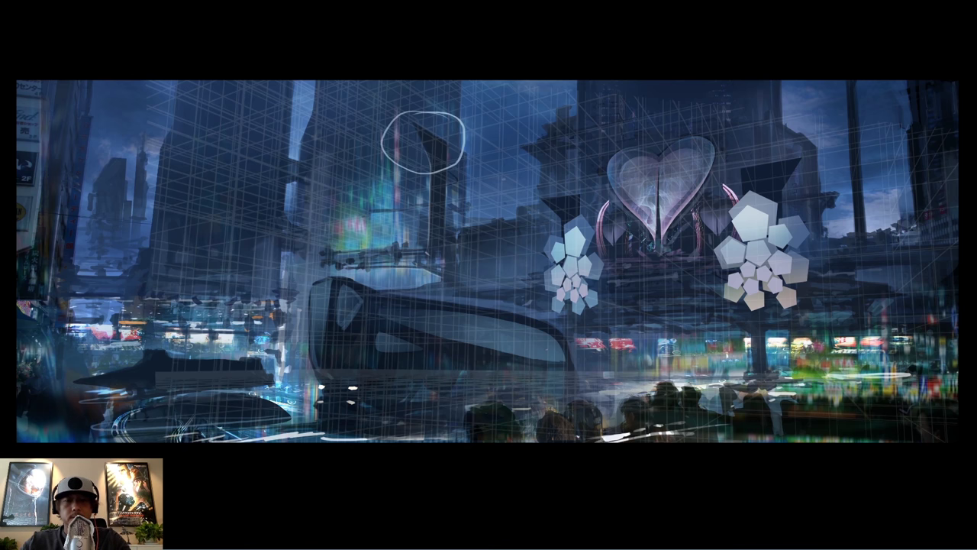
pyautogui.hotkey('ctrl', 'z')
pyautogui.moveTo(451, 142)
pyautogui.mouseDown()
pyautogui.moveTo(354, 82)
pyautogui.moveTo(487, 163)
pyautogui.mouseUp()
pyautogui.hotkey('ctrl', 'z')
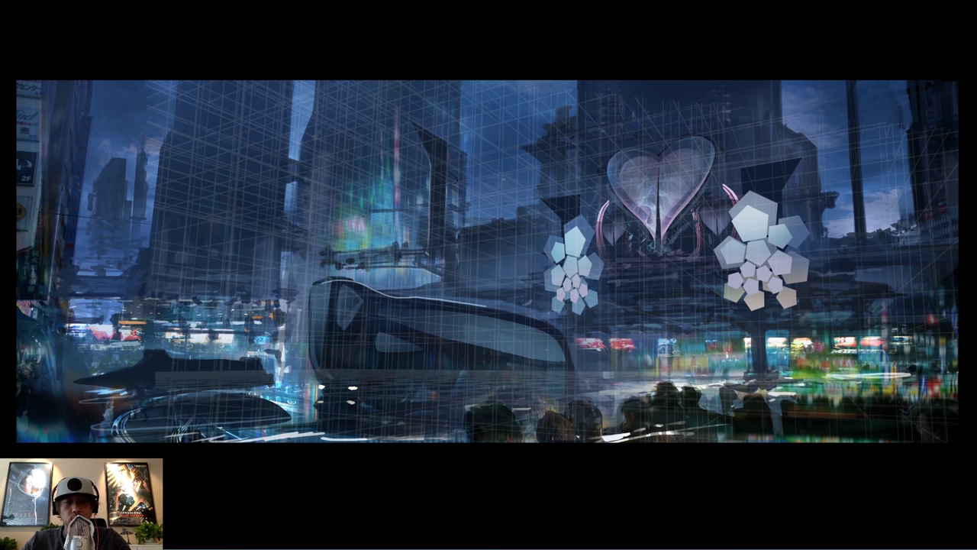
pyautogui.moveTo(259, 412)
pyautogui.mouseDown()
pyautogui.moveTo(176, 426)
pyautogui.moveTo(284, 398)
pyautogui.moveTo(191, 415)
pyautogui.mouseUp()
pyautogui.hotkey('ctrl', 'z')
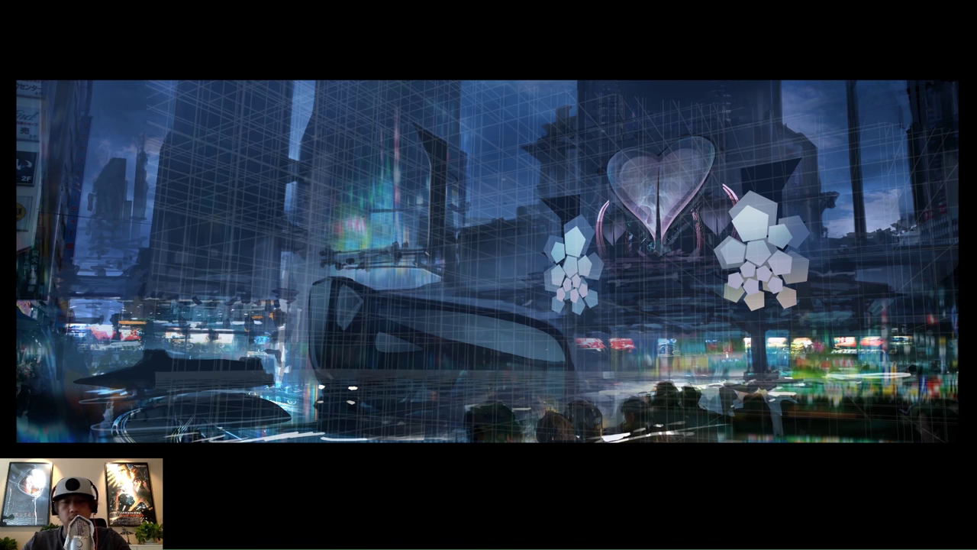
# - Sample a dark tone from the crowd and paint a small rounded silhouette beside the pillar under the larger cluster
pyautogui.keyDown('alt'); pyautogui.click(755, 412); pyautogui.keyUp('alt')
pyautogui.moveTo(800, 402); pyautogui.dragTo(813, 393)
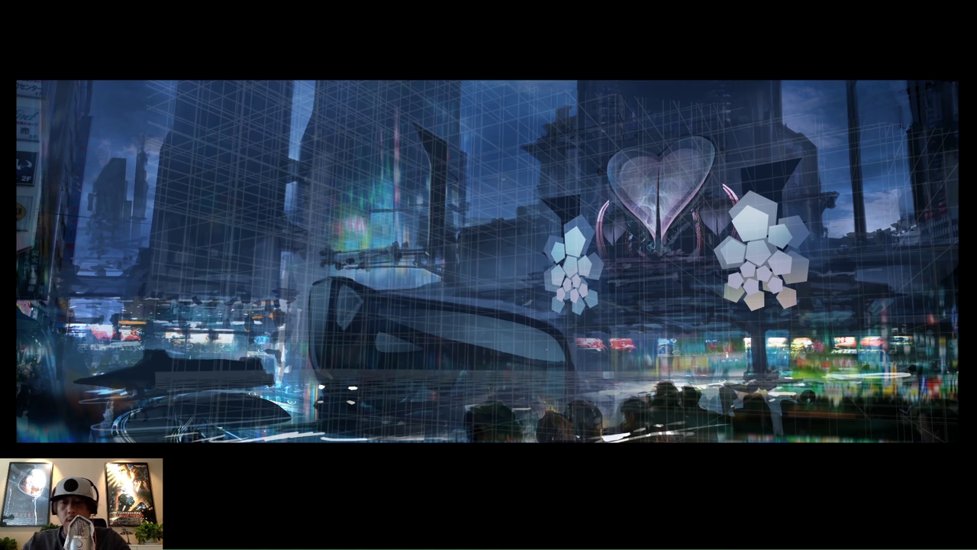
pyautogui.moveTo(884, 359); pyautogui.dragTo(855, 351)
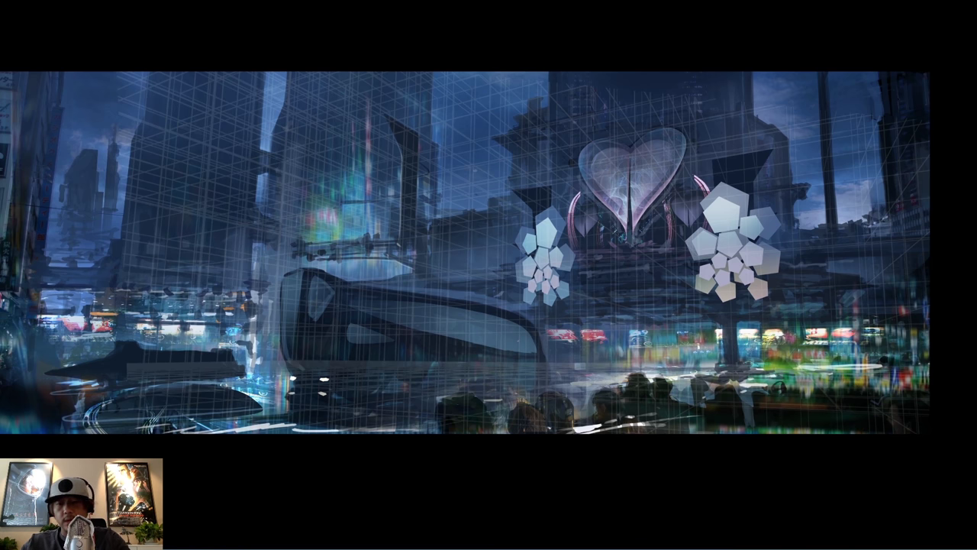
# - Select two narrow vertical posts over the crowd and paint them dark navy on a new layer with the soft 800 px brush
pyautogui.moveTo(745, 348); pyautogui.dragTo(751, 399)
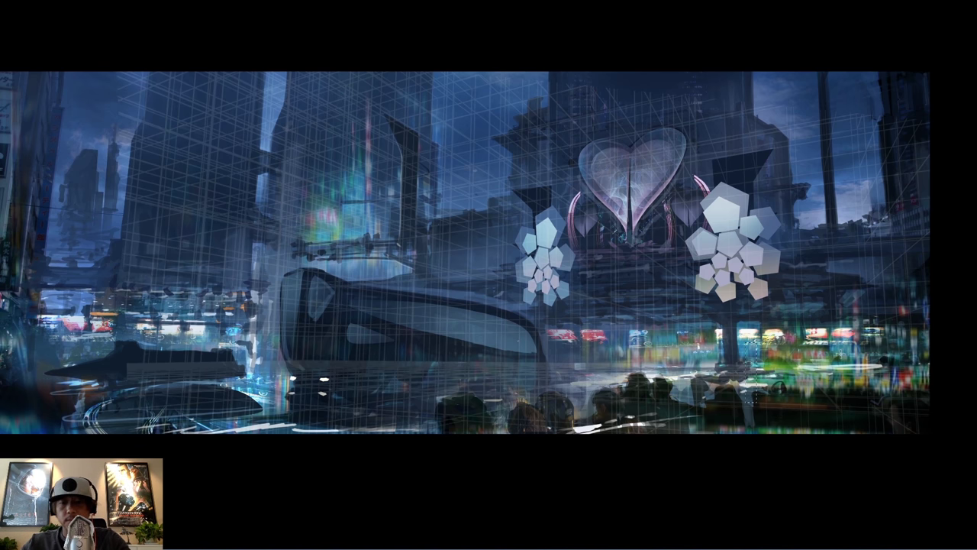
pyautogui.press('Tab')
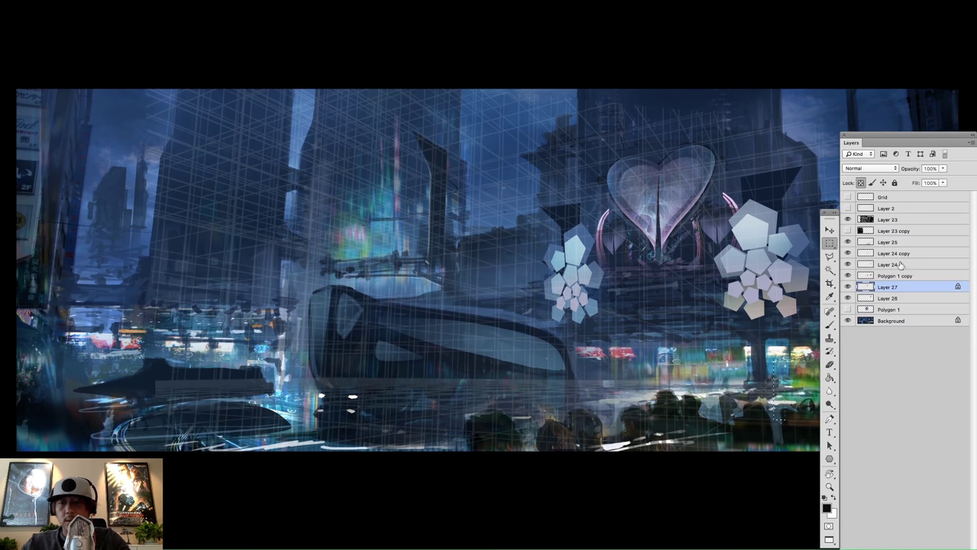
pyautogui.click(890, 243)
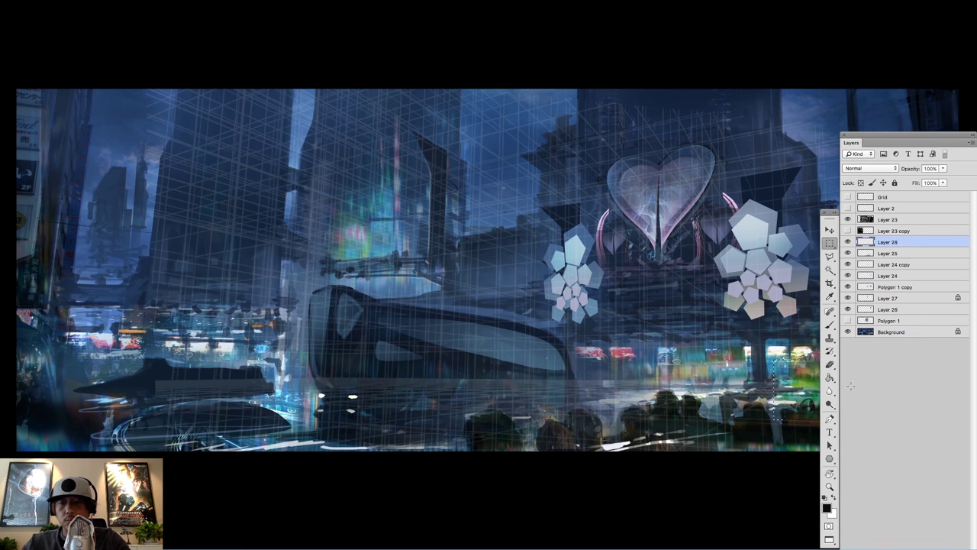
pyautogui.press('Tab')
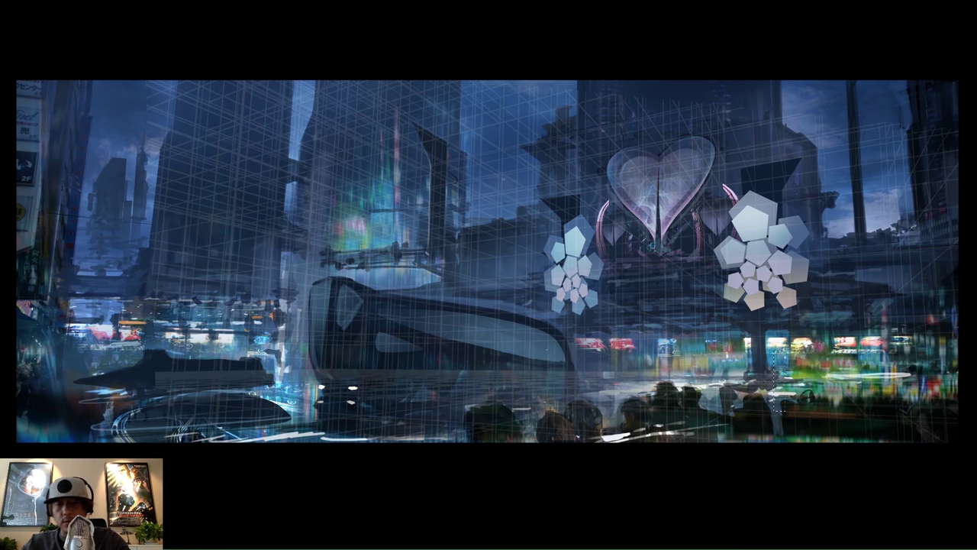
pyautogui.rightClick(851, 371)
pyautogui.click(917, 406)
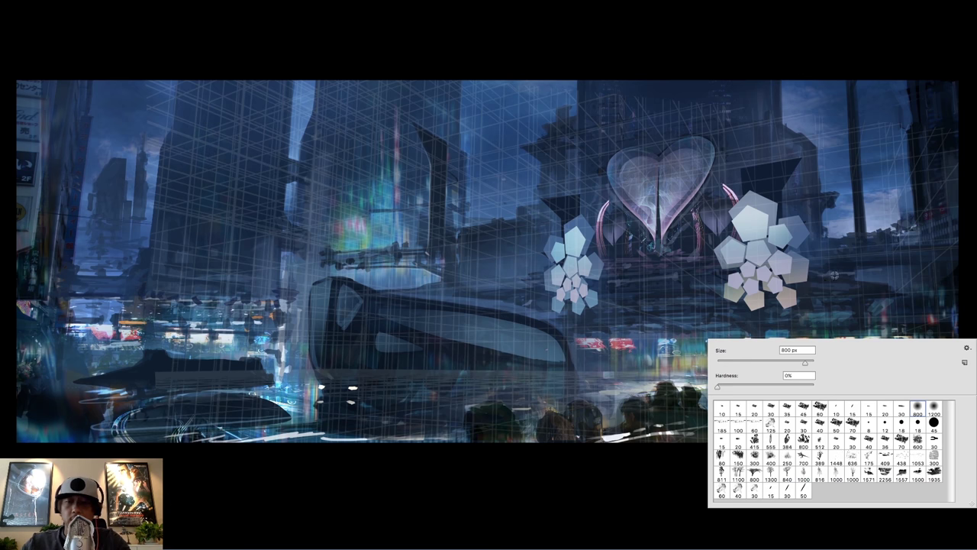
pyautogui.click(841, 265)
pyautogui.moveTo(777, 357)
pyautogui.mouseDown()
pyautogui.moveTo(813, 365)
pyautogui.moveTo(809, 381)
pyautogui.moveTo(754, 391)
pyautogui.mouseUp()
pyautogui.hotkey('ctrl', 'd')
pyautogui.hotkey('ctrl', 'z')
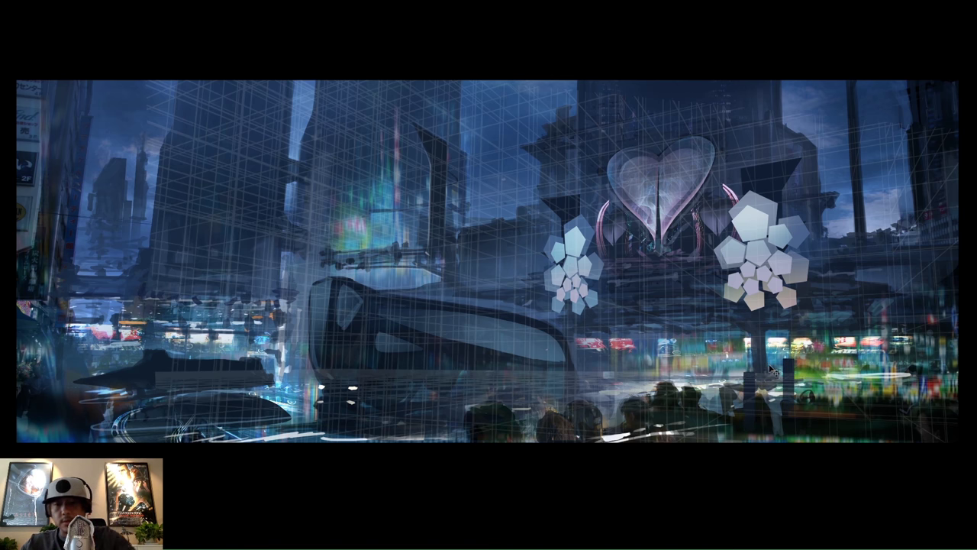
# - Widen the dark post beneath the larger pentagon cluster with Free Transform
pyautogui.hotkey('ctrl', 't')
pyautogui.moveTo(761, 368); pyautogui.dragTo(755, 357)
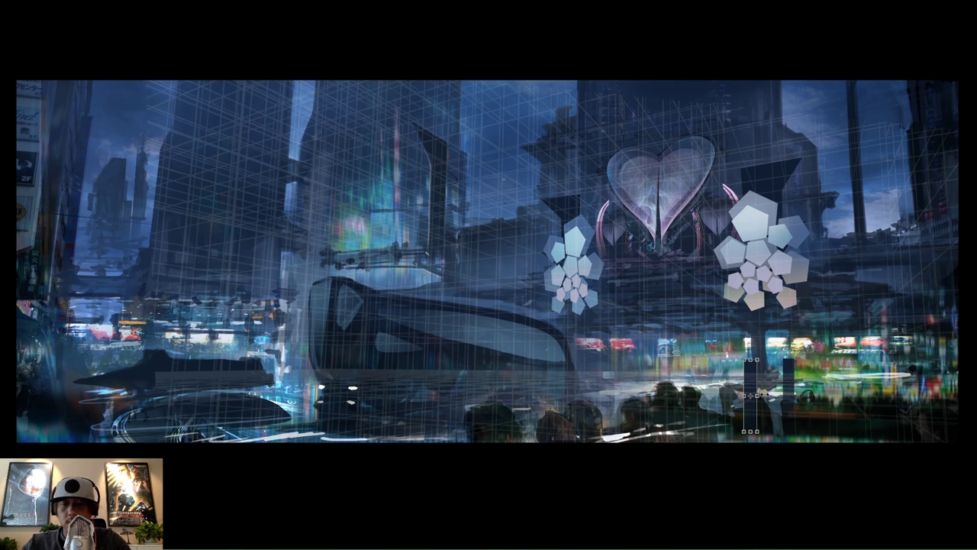
pyautogui.press('Return')
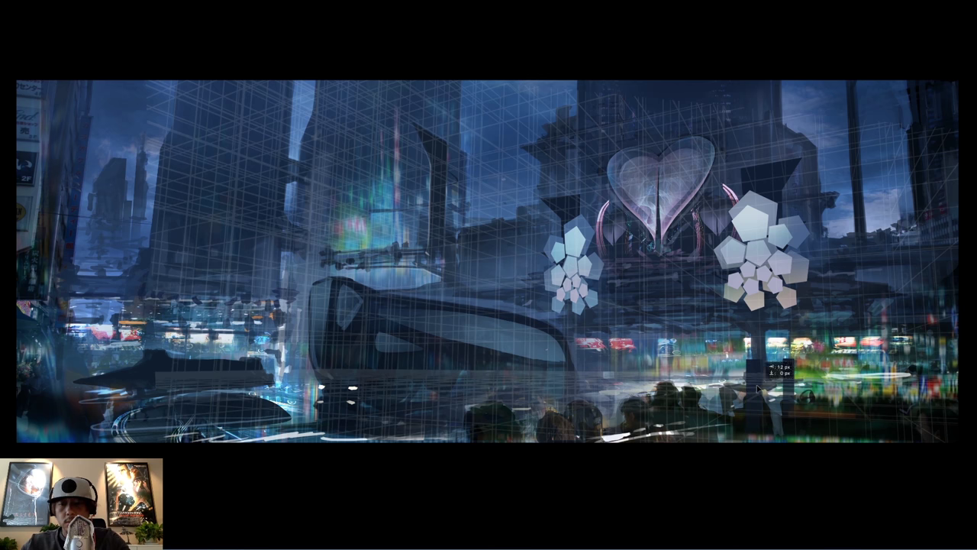
# - Duplicate the dark post beside the crowd between the clusters, widen it into a broad block, and nudge it into place
pyautogui.moveTo(766, 380)
pyautogui.mouseDown()
pyautogui.moveTo(679, 384)
pyautogui.moveTo(682, 353)
pyautogui.moveTo(683, 385)
pyautogui.mouseUp()
pyautogui.hotkey('ctrl', 't')
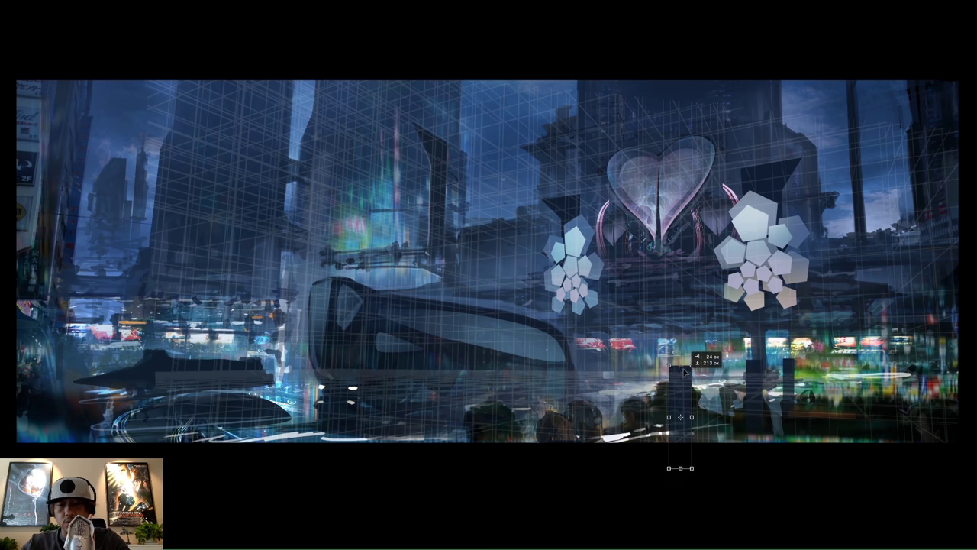
pyautogui.moveTo(684, 389); pyautogui.dragTo(669, 389)
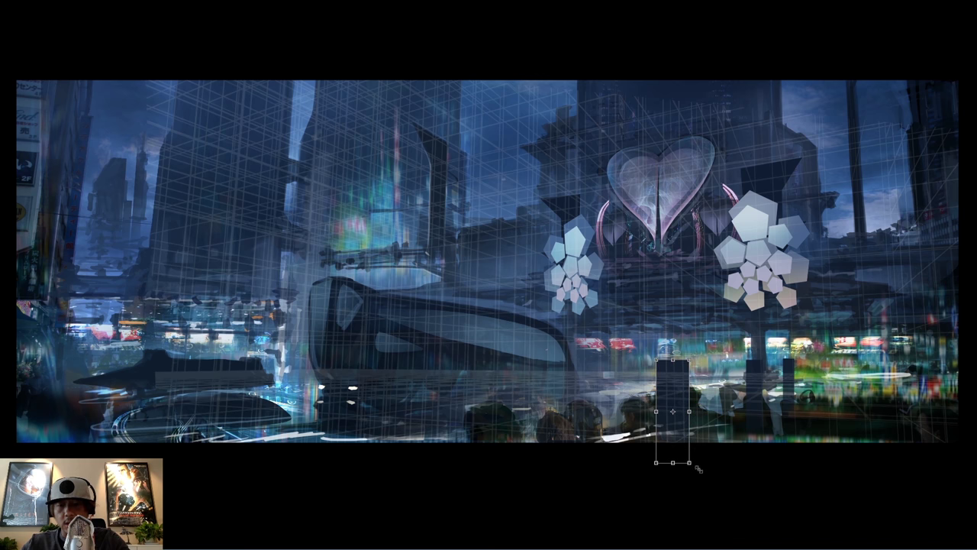
pyautogui.moveTo(697, 469); pyautogui.dragTo(708, 469)
pyautogui.press('Return')
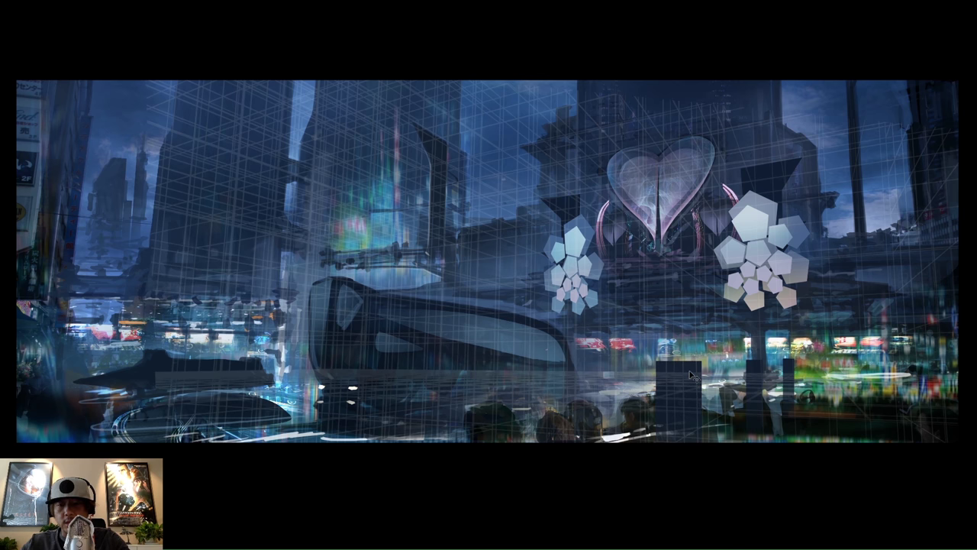
pyautogui.scroll(2, 742, 360)
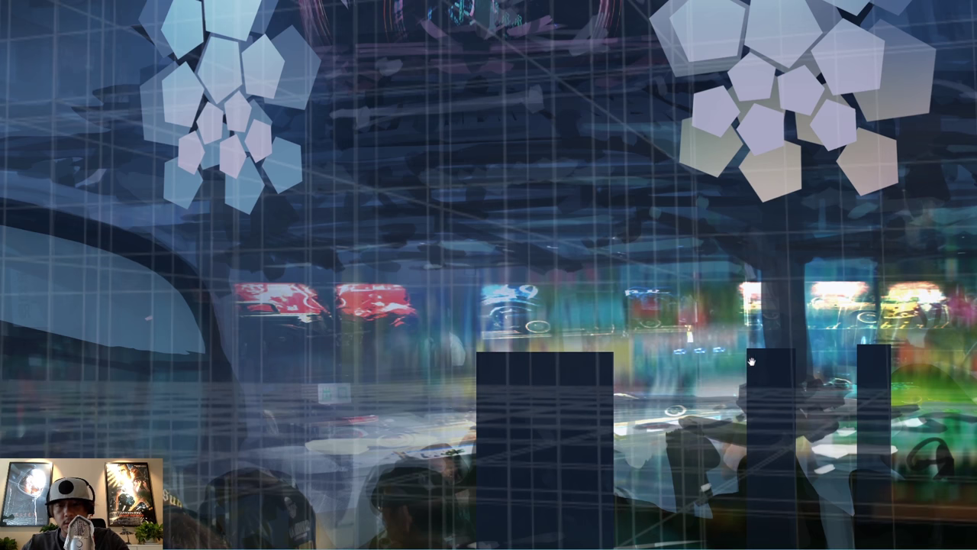
pyautogui.moveTo(595, 407); pyautogui.dragTo(596, 403)
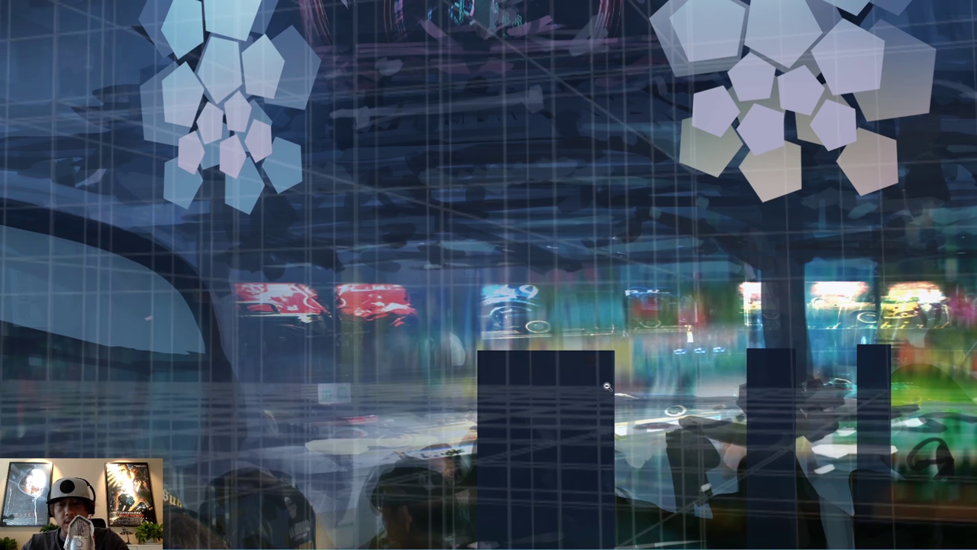
# - Merge the dark post layers down into Layer 28 and purge the program's cached editing data
pyautogui.hotkey('ctrl', '0')
pyautogui.moveTo(592, 392); pyautogui.dragTo(592, 390)
pyautogui.press('Tab')
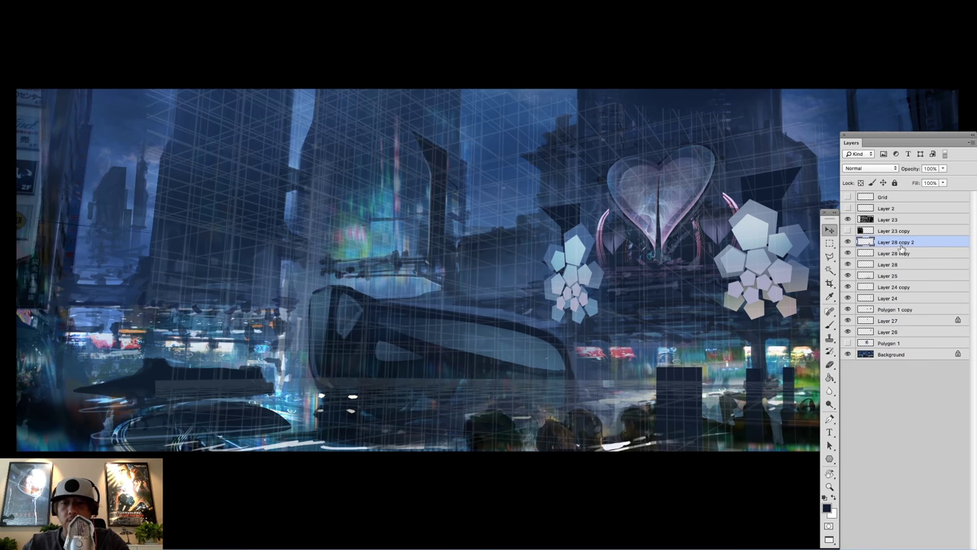
pyautogui.hotkey('ctrl', 'e')
pyautogui.hotkey('ctrl', 'e')
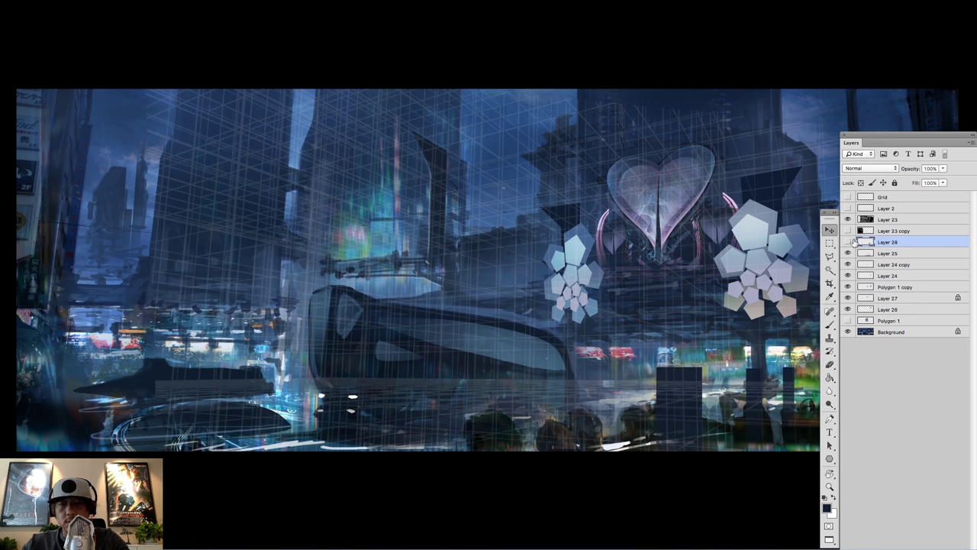
pyautogui.press('Tab')
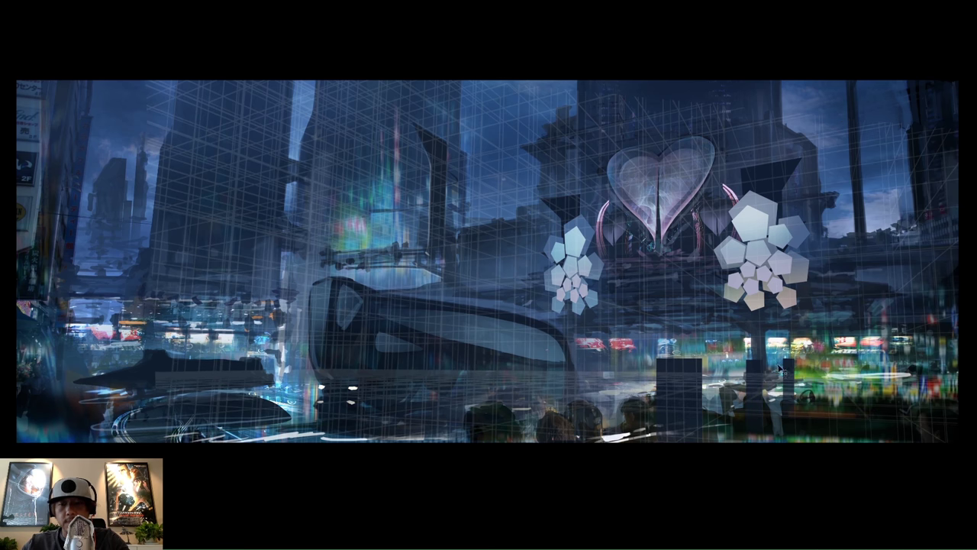
pyautogui.click(134, 4)
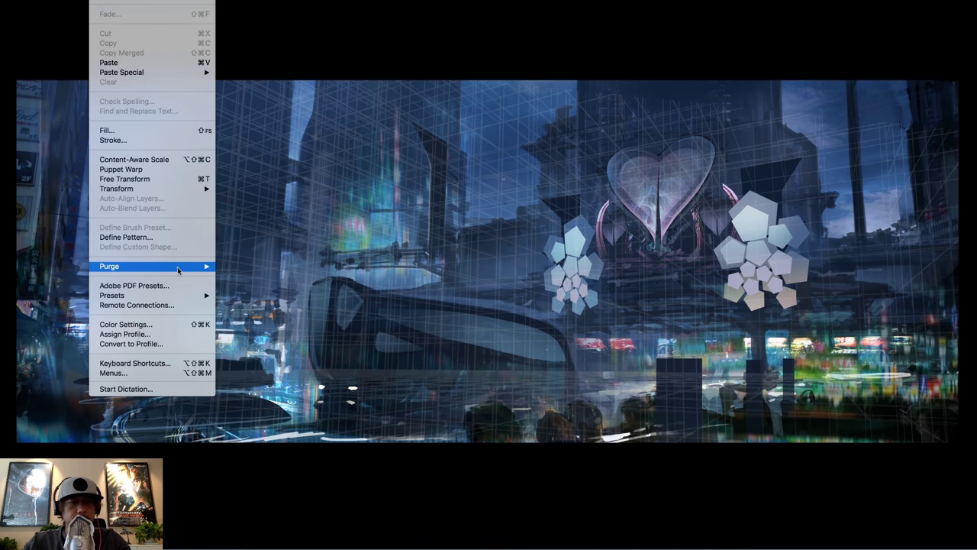
pyautogui.moveTo(183, 266)
pyautogui.click(231, 295)
# - Select the two narrow posts beneath the larger pentagon cluster and skew their bases slightly sideways
pyautogui.scroll(5, 767, 353)
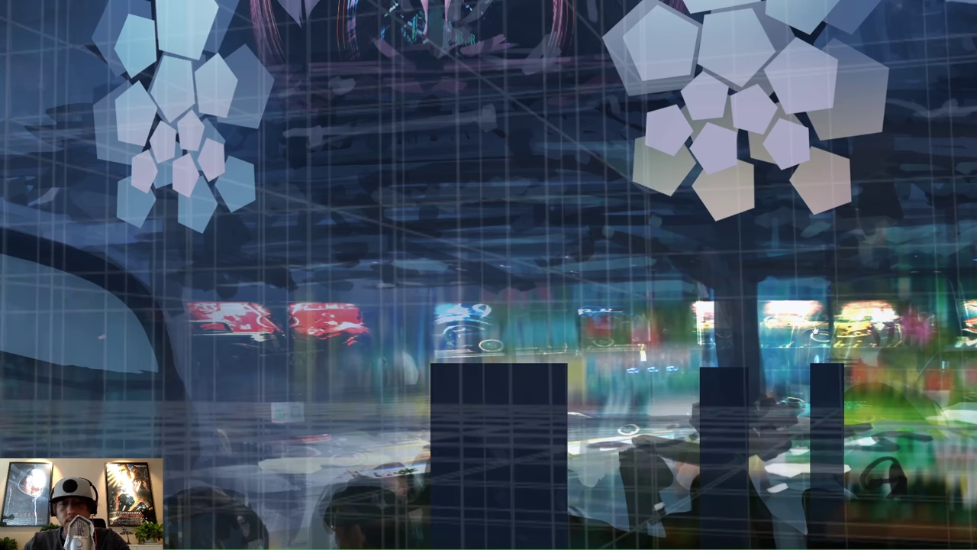
pyautogui.moveTo(783, 345); pyautogui.dragTo(716, 307)
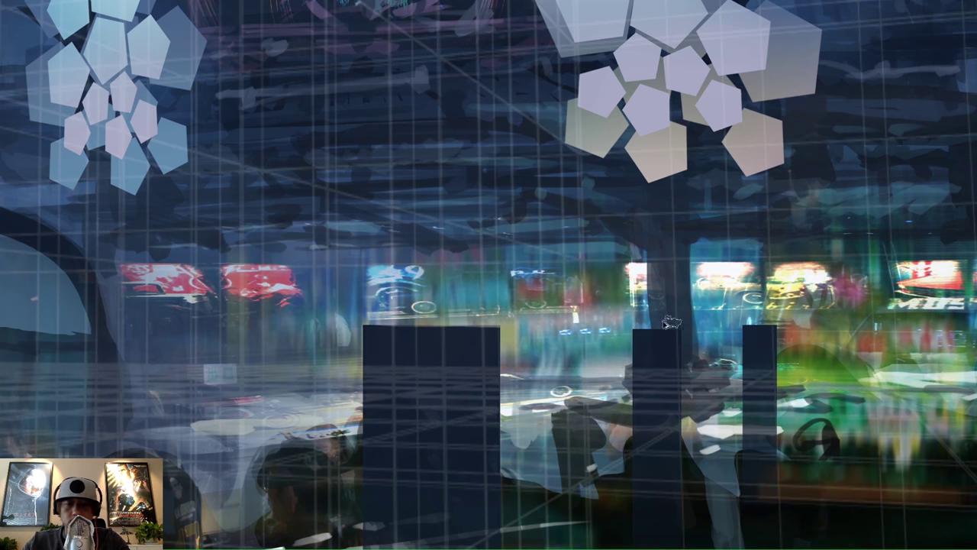
pyautogui.moveTo(762, 295); pyautogui.dragTo(697, 262)
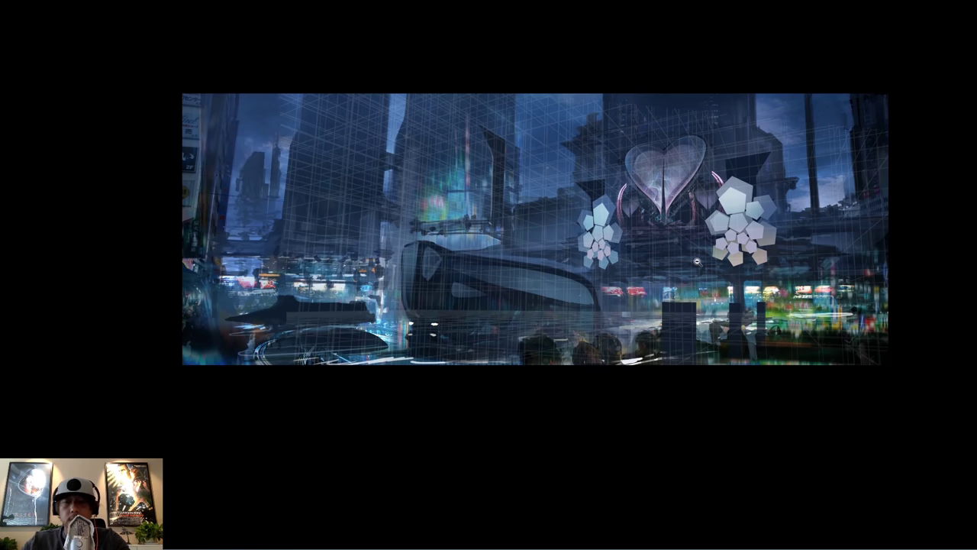
pyautogui.scroll(1, 701, 288)
pyautogui.press('Tab')
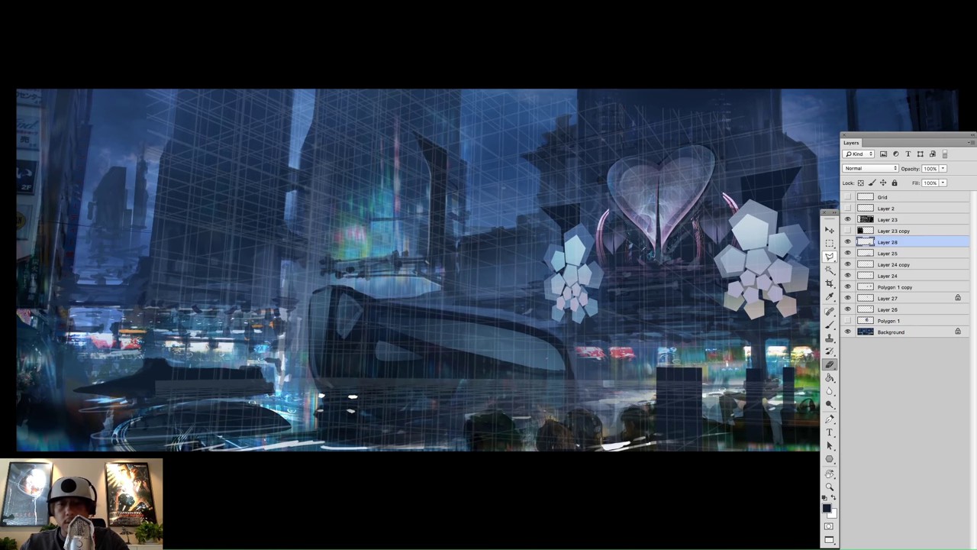
pyautogui.scroll(2, 720, 256)
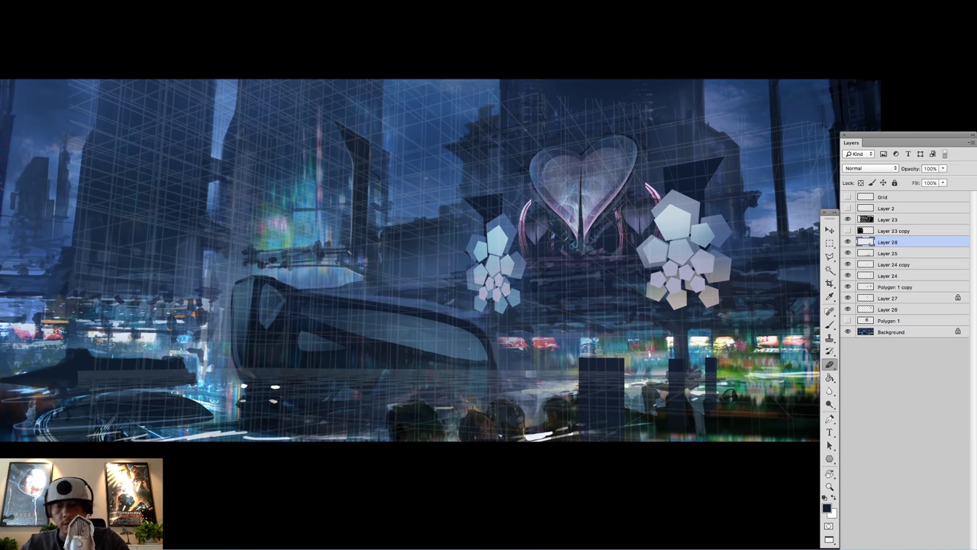
pyautogui.press('m')
pyautogui.moveTo(654, 338); pyautogui.dragTo(755, 439)
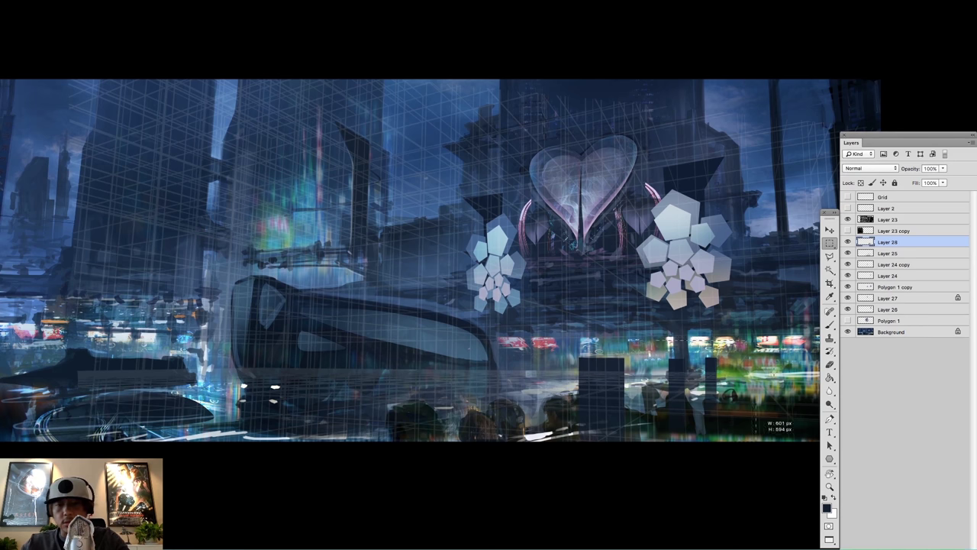
pyautogui.click(105, 6)
pyautogui.moveTo(189, 189)
pyautogui.click(239, 228)
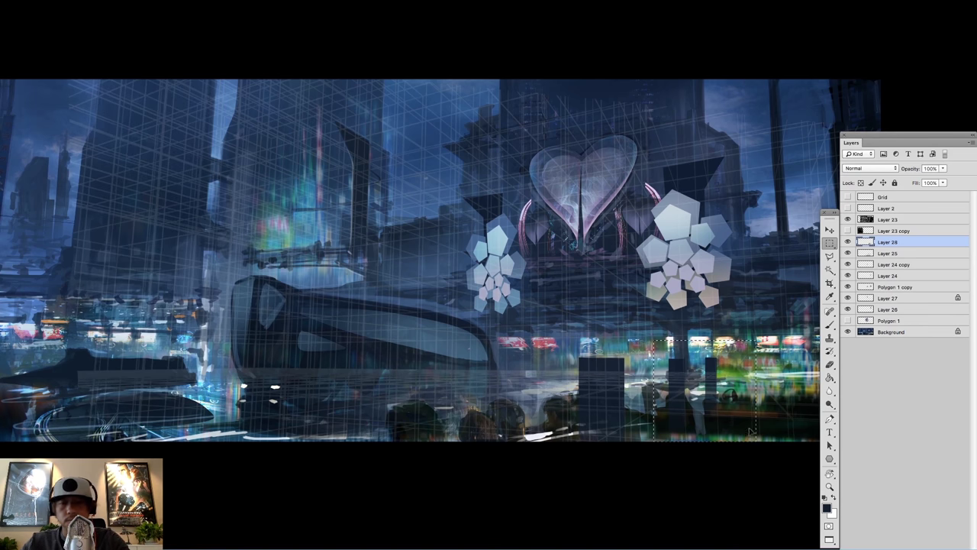
pyautogui.moveTo(755, 440); pyautogui.dragTo(761, 443)
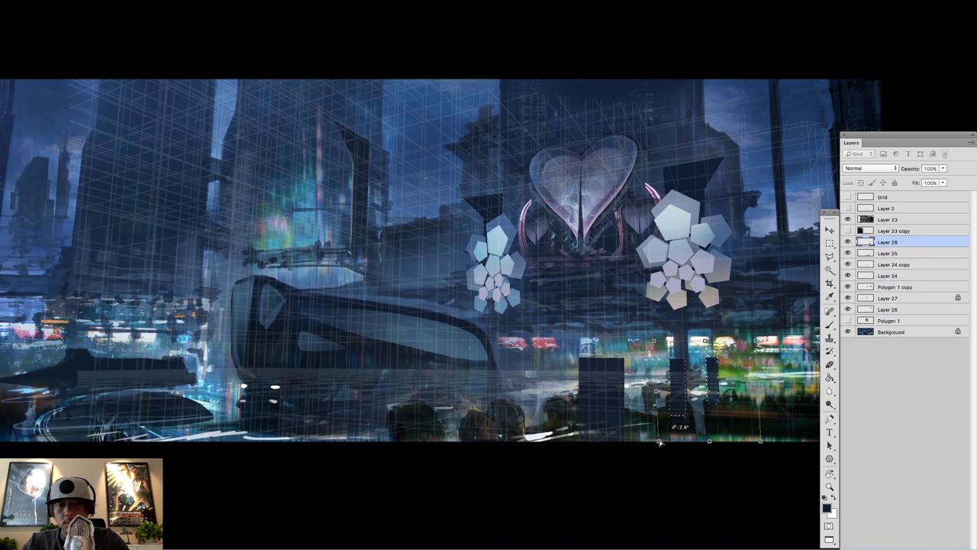
pyautogui.moveTo(661, 443); pyautogui.dragTo(660, 441)
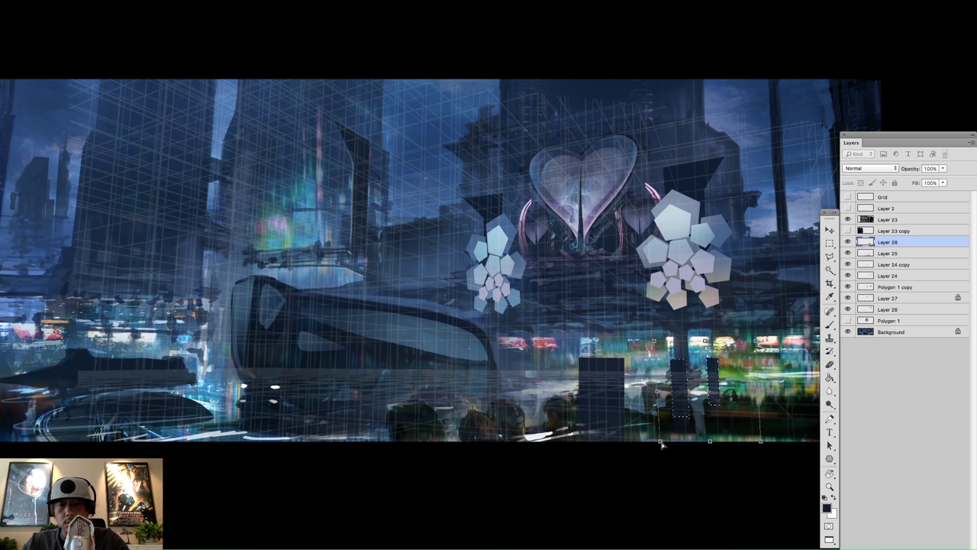
pyautogui.press('Return')
# - Select the broad dark block between the clusters, skew its bottom corners slightly sideways, and clear the selection
pyautogui.press('m')
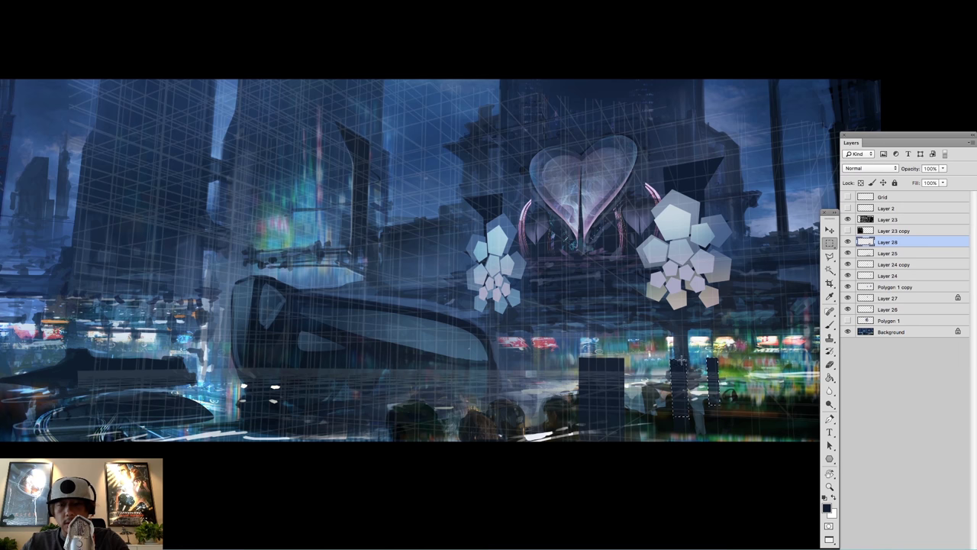
pyautogui.moveTo(624, 430); pyautogui.dragTo(633, 441)
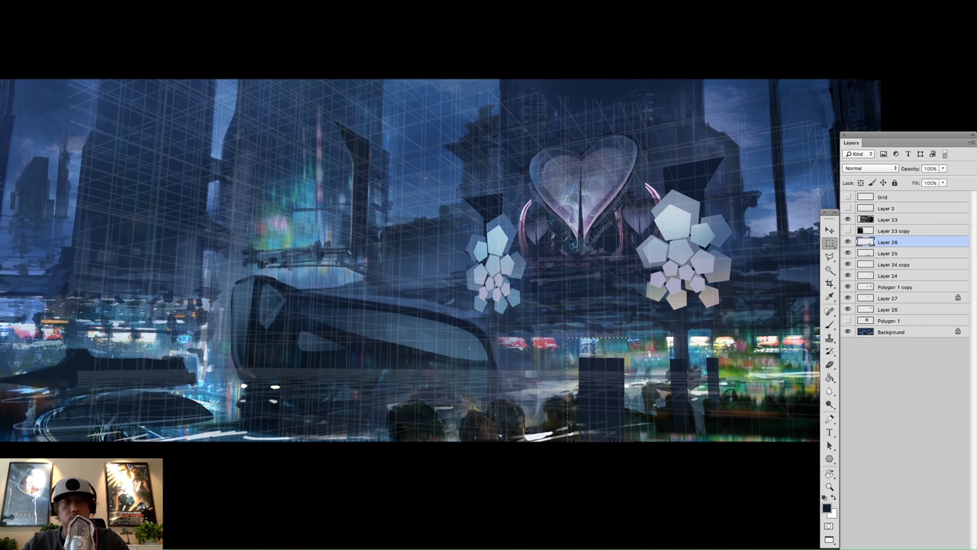
pyautogui.click(106, 1)
pyautogui.moveTo(202, 190)
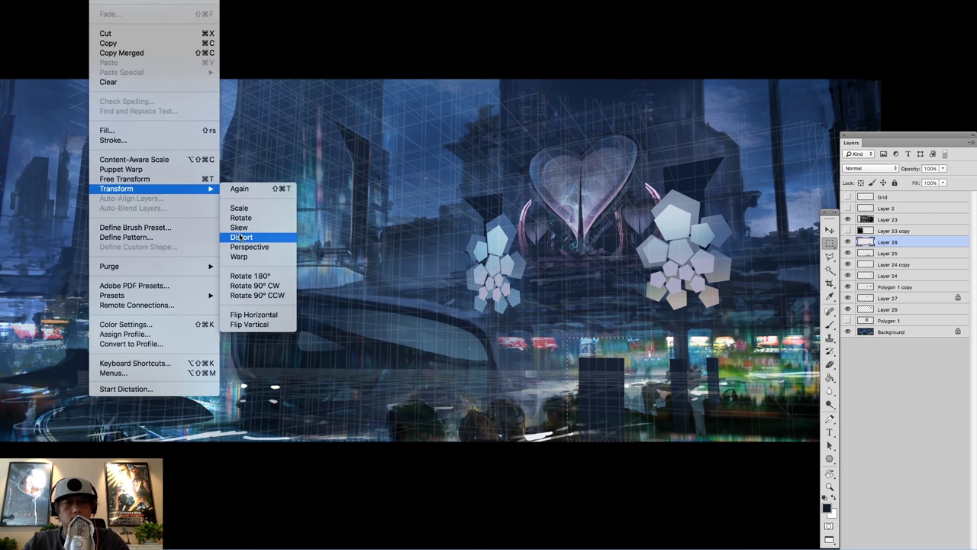
pyautogui.click(248, 229)
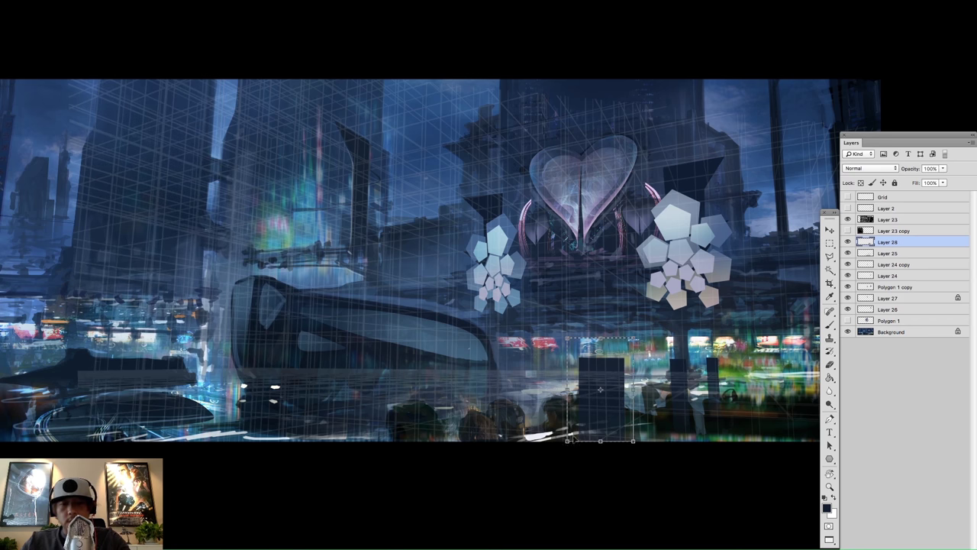
pyautogui.moveTo(572, 442); pyautogui.dragTo(578, 442)
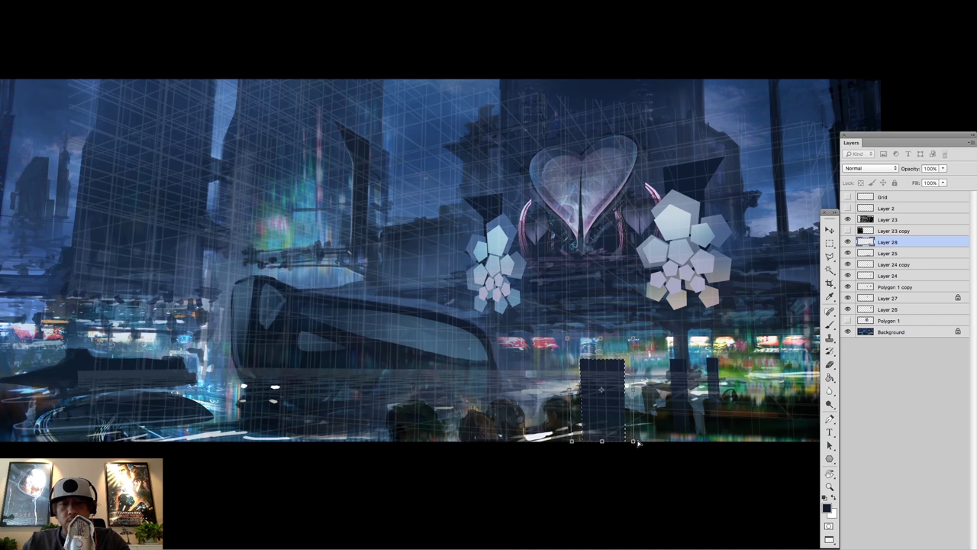
pyautogui.moveTo(638, 443); pyautogui.dragTo(641, 442)
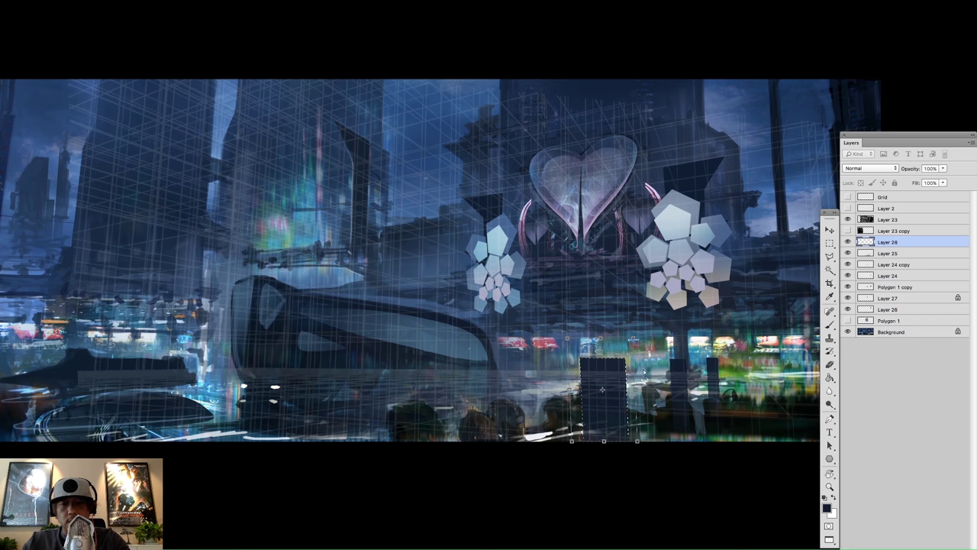
pyautogui.press('Return')
pyautogui.press('super+d')
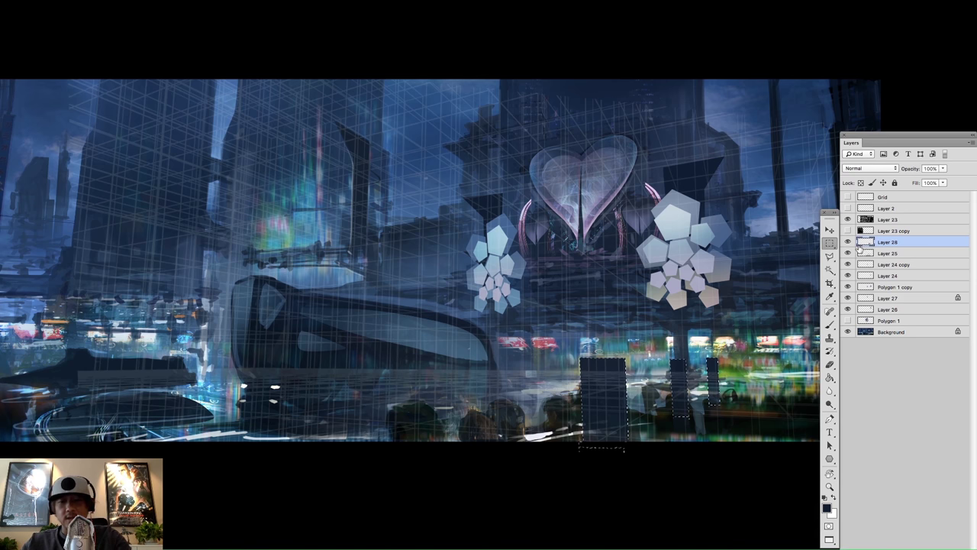
# - Sample pale tones from the scene and brush a soft light haze over the lower parts of the posts
pyautogui.press('b')
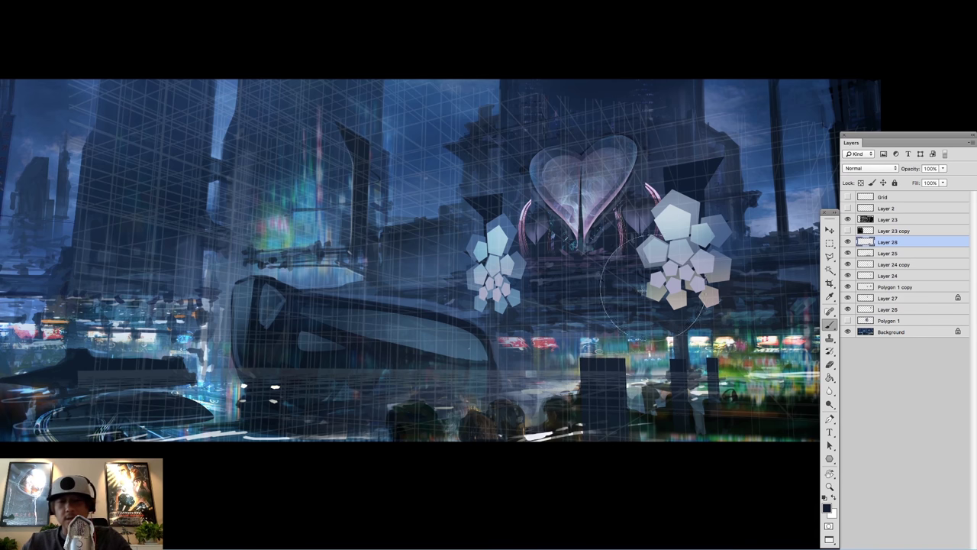
pyautogui.rightClick(628, 303)
pyautogui.keyDown('alt'); pyautogui.click(804, 209); pyautogui.keyUp('alt')
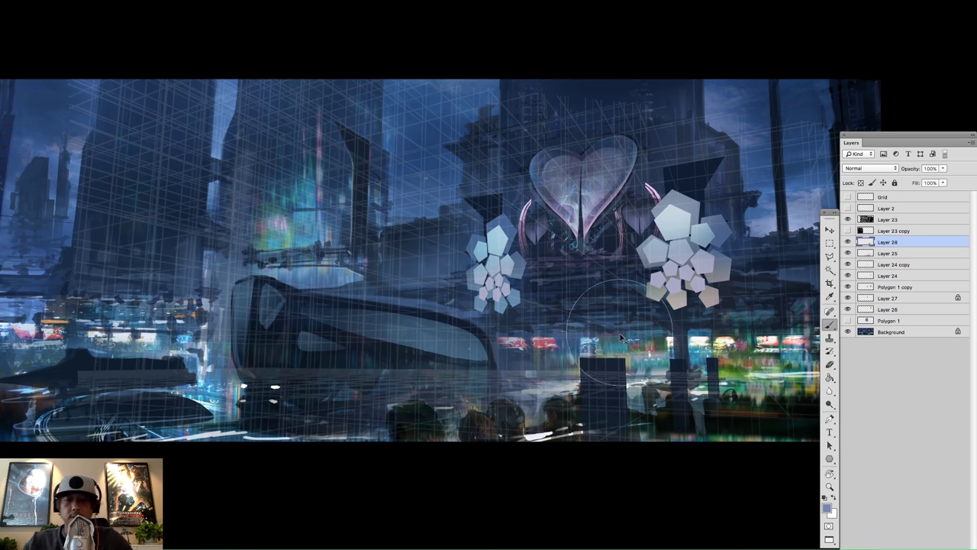
pyautogui.keyDown('alt'); pyautogui.click(698, 340); pyautogui.keyUp('alt')
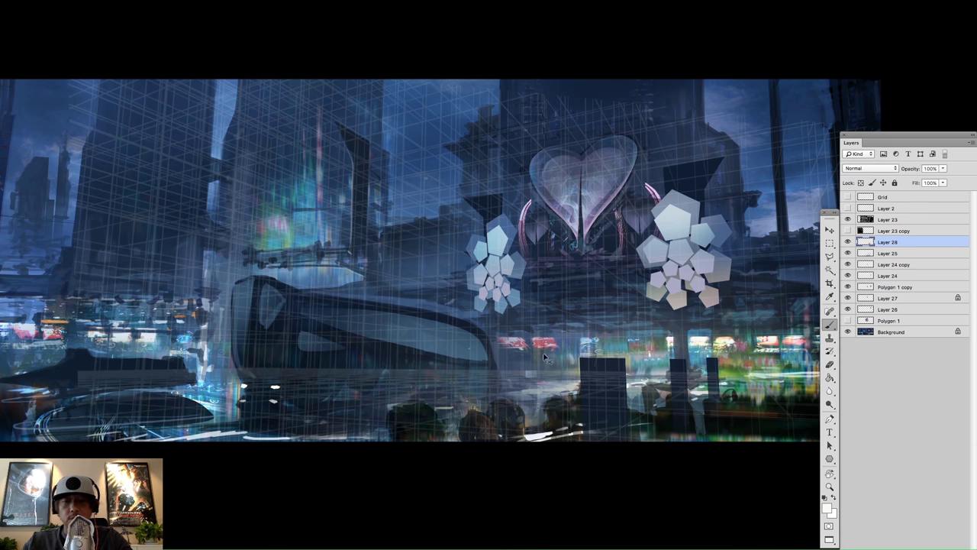
pyautogui.press('Tab')
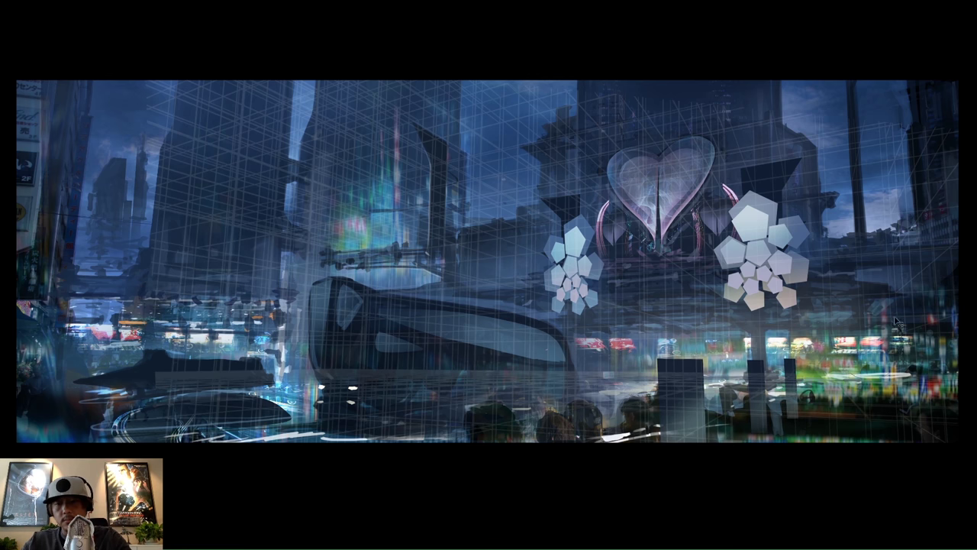
# - Fade the bases of the three posts into the dark crowd with a large soft eraser
pyautogui.rightClick(828, 374)
pyautogui.click(919, 430)
pyautogui.click(898, 322)
pyautogui.moveTo(780, 449); pyautogui.dragTo(787, 451)
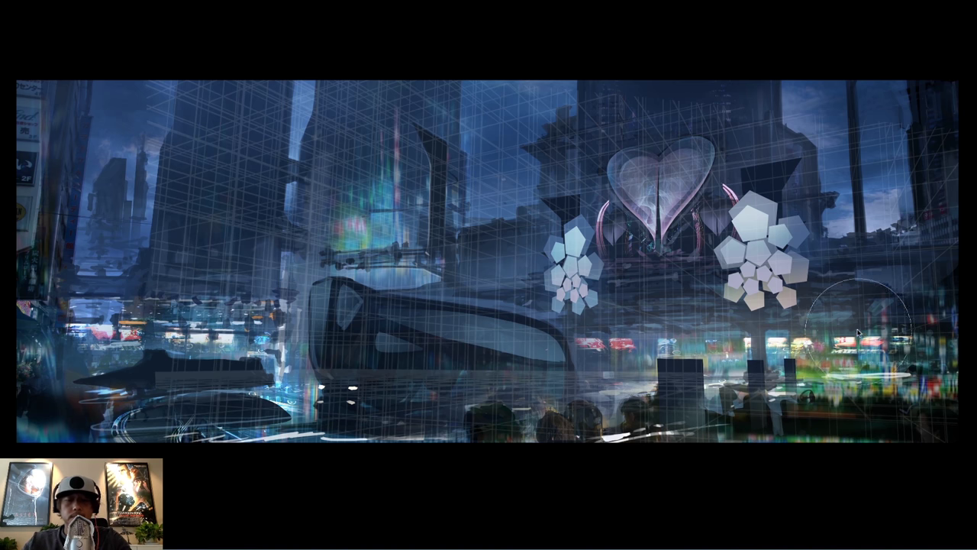
# - Flip the whole canvas horizontally, undoing a flip of only the posts layer
pyautogui.hotkey('ctrl', 'shift', 'h')
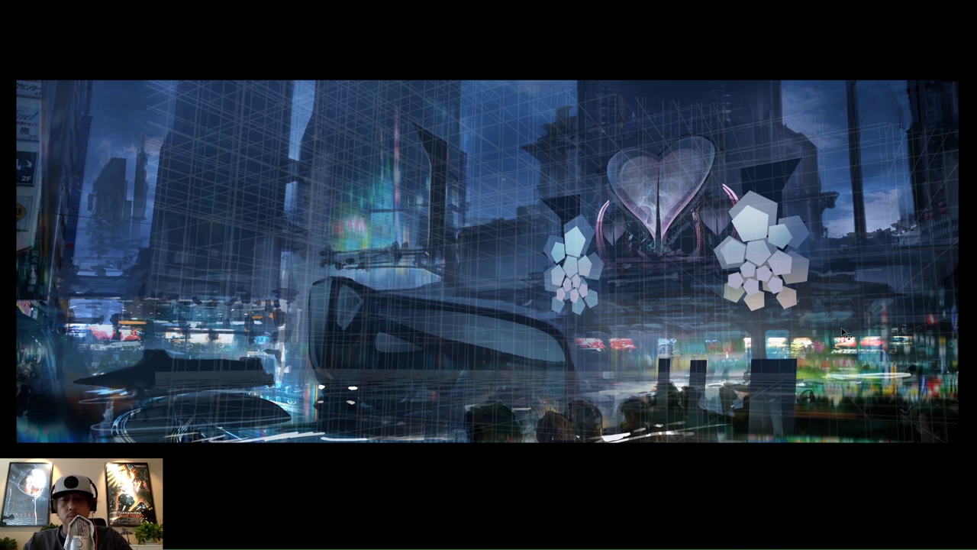
pyautogui.hotkey('ctrl', 'z')
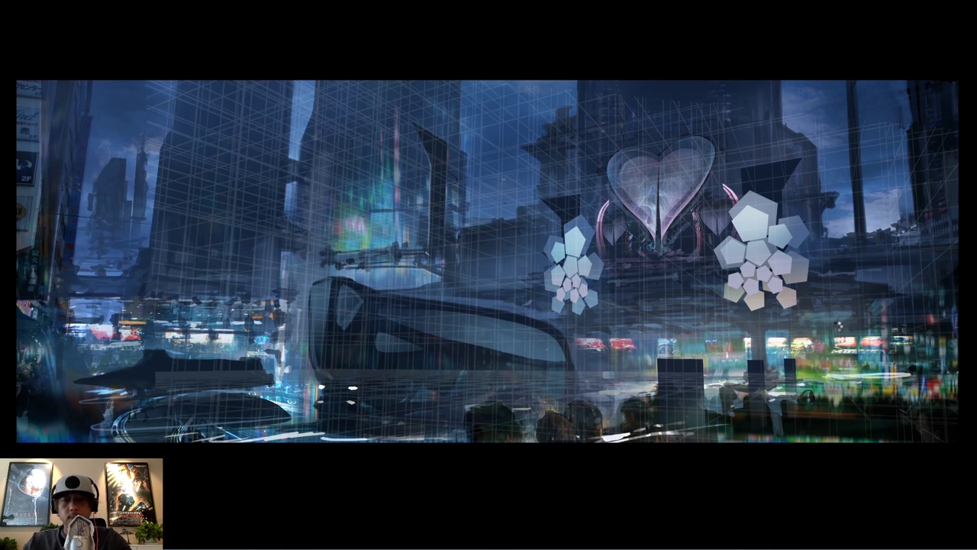
pyautogui.hotkey('ctrl', 'shift', 'h')
pyautogui.moveTo(698, 278)
pyautogui.mouseDown()
pyautogui.moveTo(681, 280)
pyautogui.moveTo(715, 278)
pyautogui.mouseUp()
# - Hide Layer 23 with the perspective grid lines
pyautogui.press('Tab')
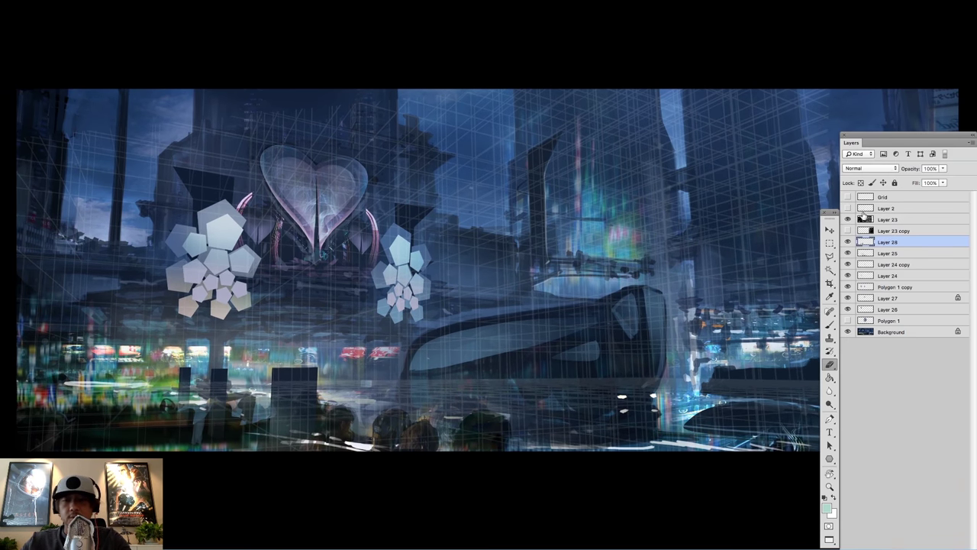
pyautogui.click(848, 219)
pyautogui.press('Tab')
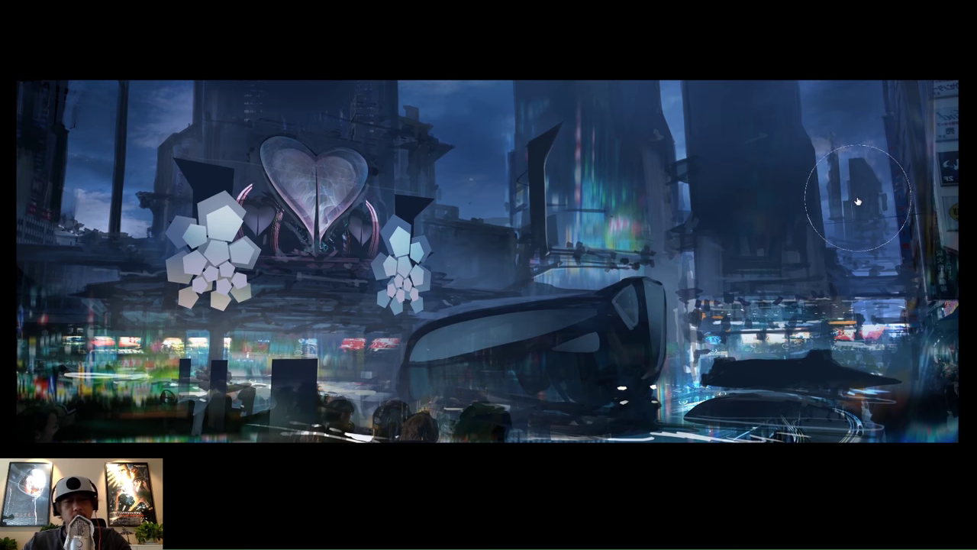
pyautogui.press('Tab')
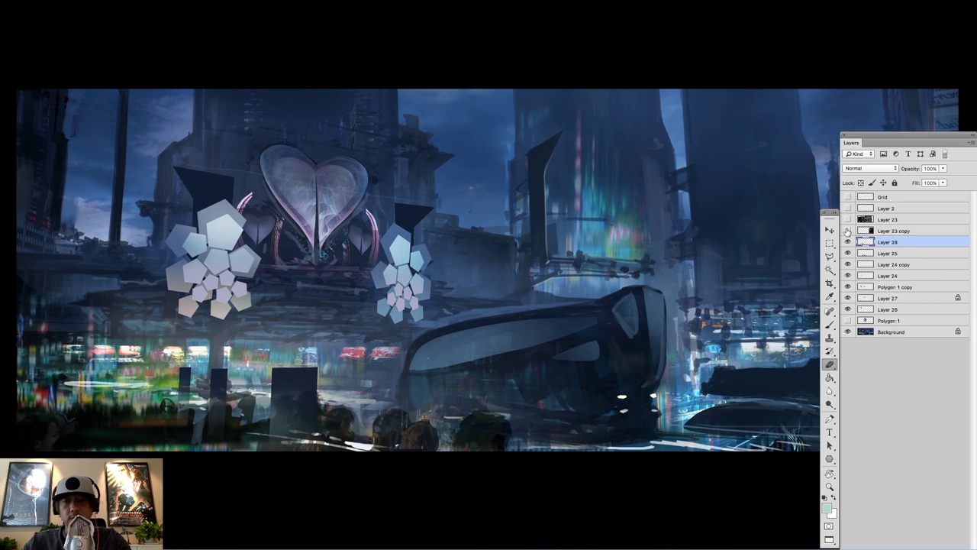
# - Show the Polygon 1 layer and move it to the top of the layer stack
pyautogui.keyDown('shift'); pyautogui.click(904, 332); pyautogui.keyUp('shift')
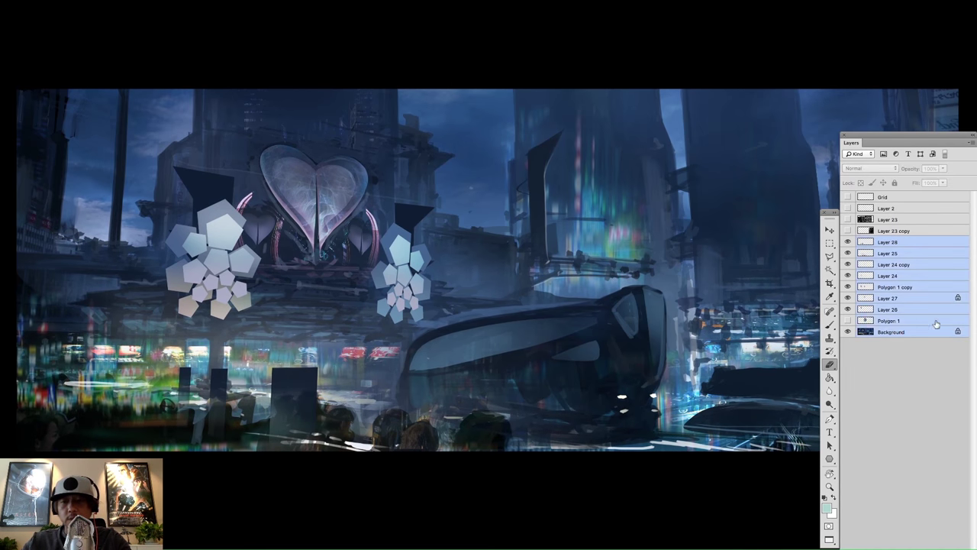
pyautogui.click(848, 321)
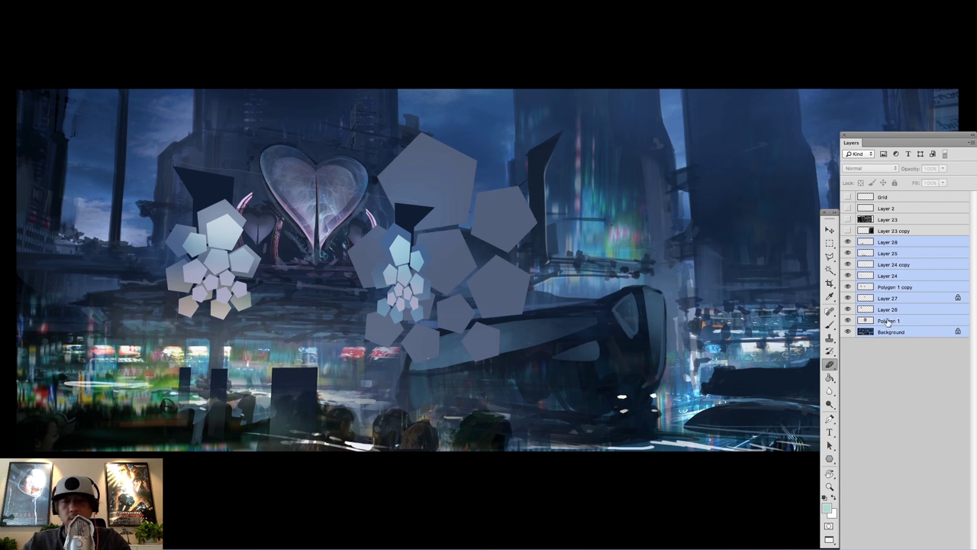
pyautogui.click(888, 320)
pyautogui.moveTo(888, 320); pyautogui.dragTo(890, 196)
# - Merge all layers from Layer 28 down to Background into a single background layer
pyautogui.click(888, 253)
pyautogui.keyDown('shift'); pyautogui.click(917, 331); pyautogui.keyUp('shift')
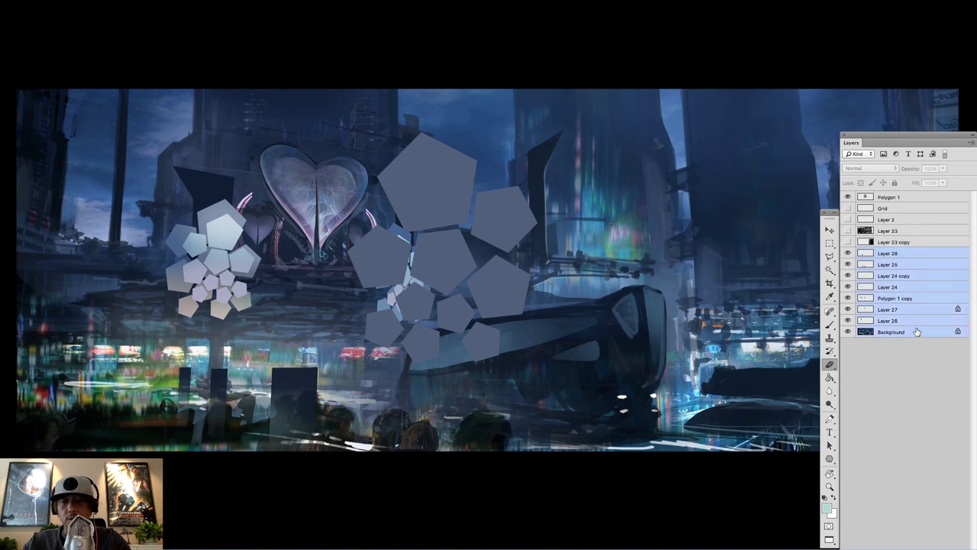
pyautogui.hotkey('ctrl', 'e')
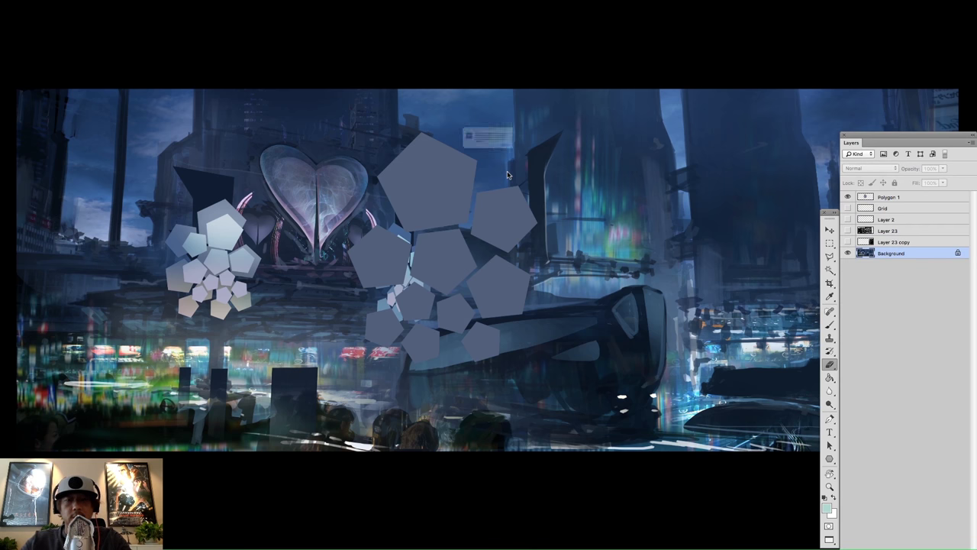
# - Save the painting as a new version named fzd_dc_cyberpunk_v04.psd in Photoshop format
pyautogui.hotkey('ctrl', 'shift', 's')
pyautogui.press('Return')
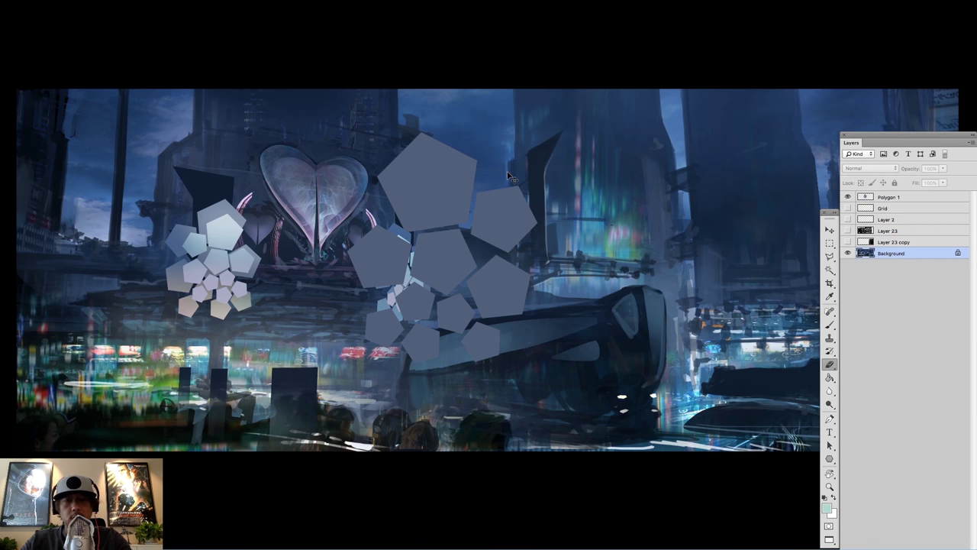
pyautogui.press('Tab')
pyautogui.press('f')
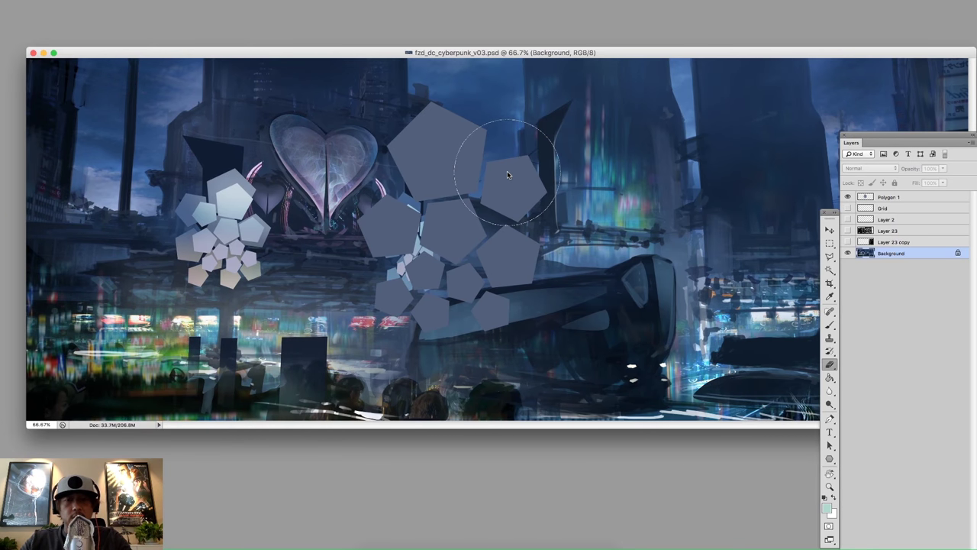
pyautogui.press('super+shift+s')
pyautogui.press('Right')
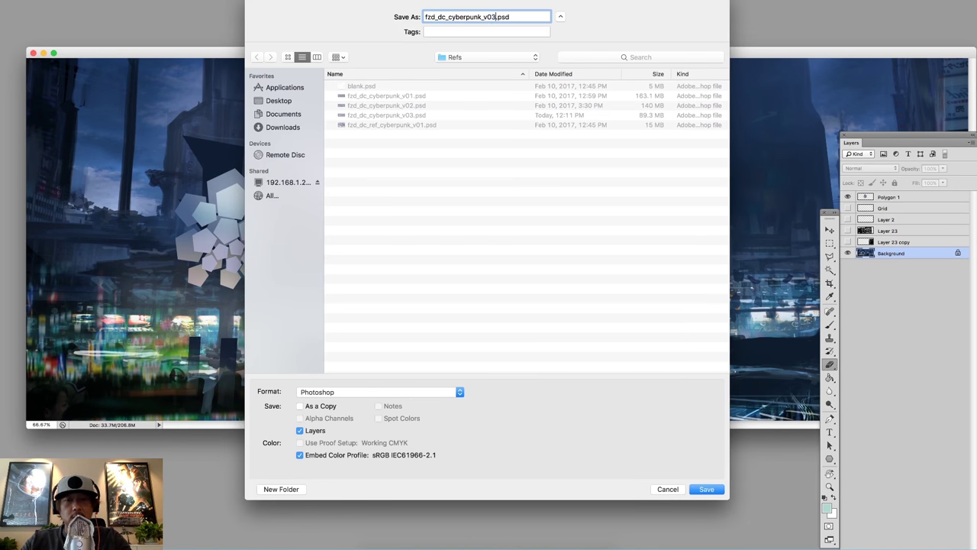
pyautogui.write('4')
pyautogui.press('Return')
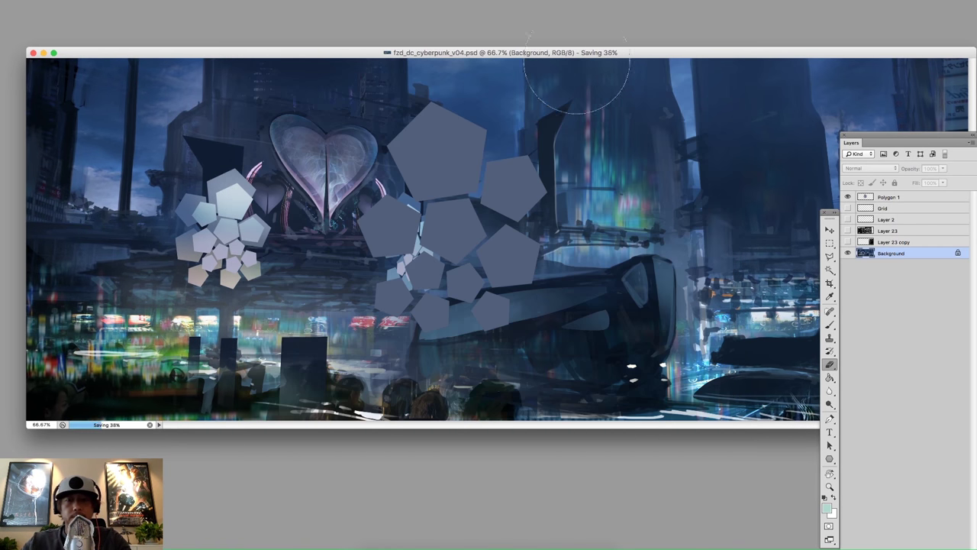
# - Reposition and enlarge the document window so the whole painting fits with a margin, and select the 30 px brush preset
pyautogui.moveTo(572, 53); pyautogui.dragTo(554, 54)
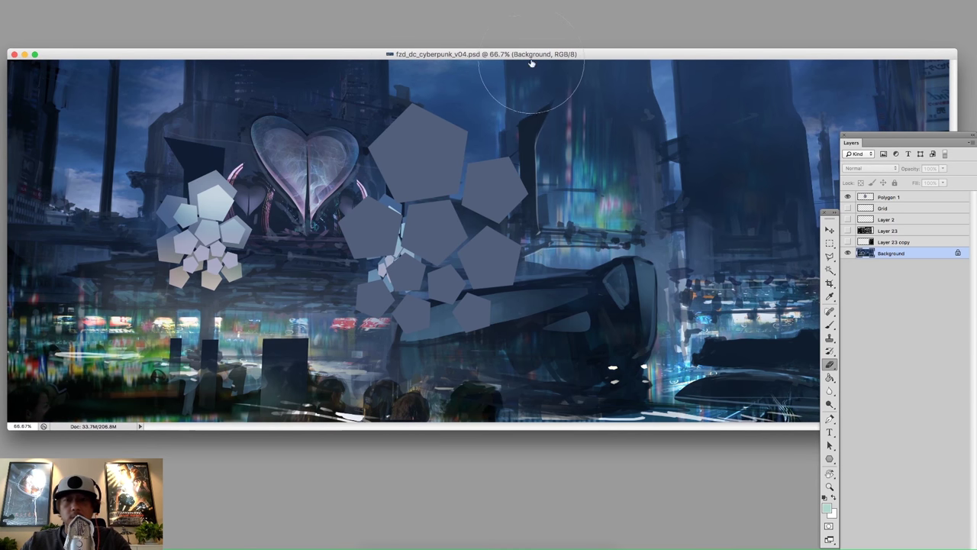
pyautogui.moveTo(532, 55); pyautogui.dragTo(527, 50)
pyautogui.press('Tab')
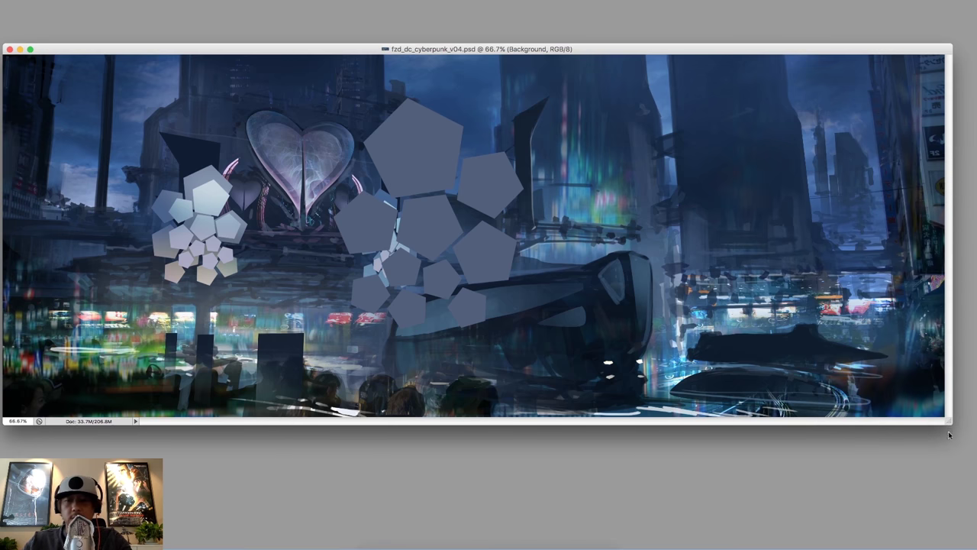
pyautogui.moveTo(958, 432); pyautogui.dragTo(970, 445)
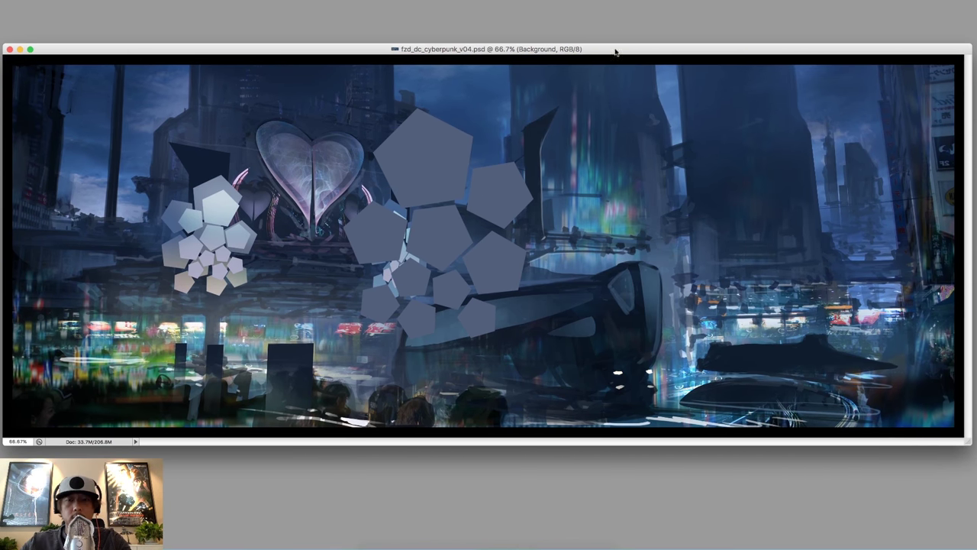
pyautogui.rightClick(489, 216)
pyautogui.click(491, 256)
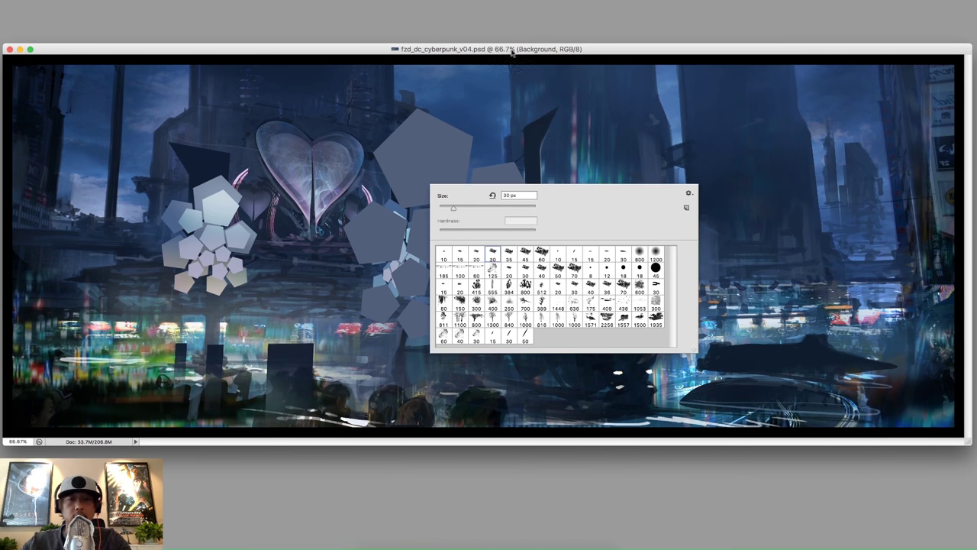
pyautogui.click(512, 51)
pyautogui.press('Tab')
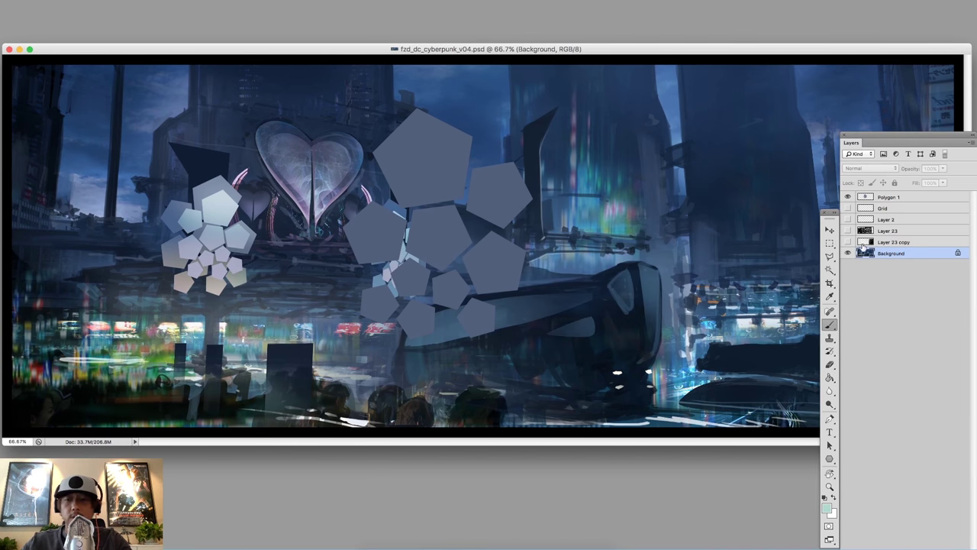
# - Compare the hidden overlay layers and turn on Layer 23 with its light grid lines
pyautogui.click(848, 243)
pyautogui.click(848, 244)
pyautogui.click(847, 230)
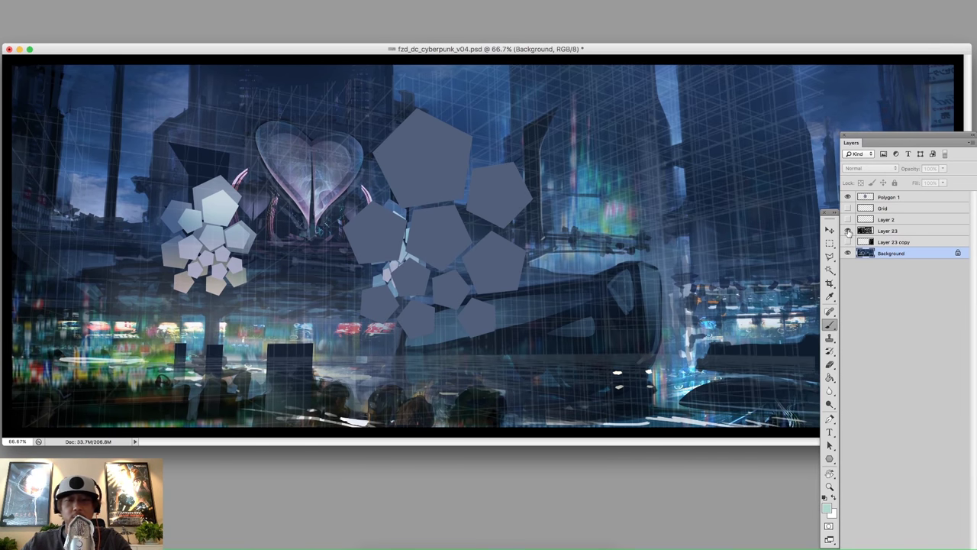
pyautogui.click(848, 231)
pyautogui.click(847, 231)
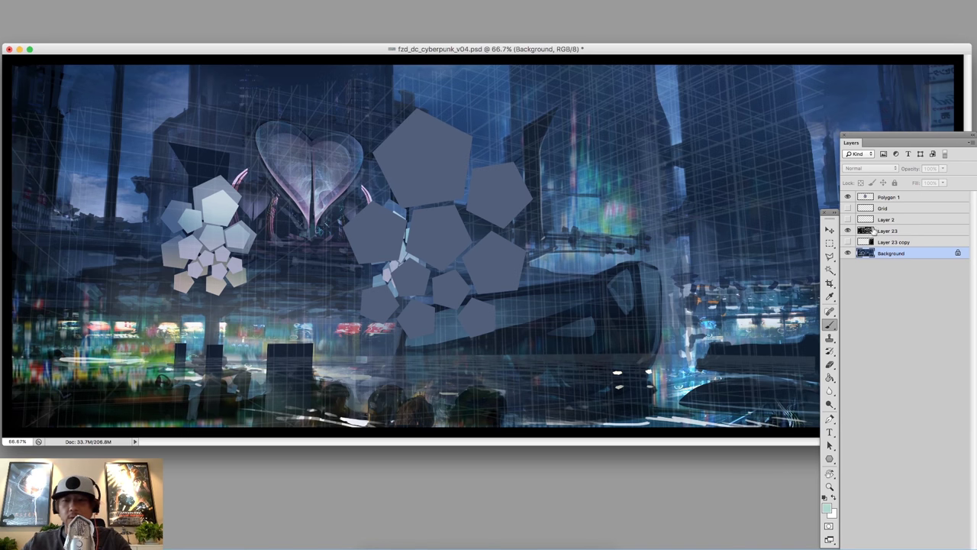
# - Move the large Polygon 1 pentagon cluster over the building at the far right of the painting
pyautogui.click(886, 197)
pyautogui.press('v')
pyautogui.moveTo(500, 187); pyautogui.dragTo(803, 174)
pyautogui.press('Tab')
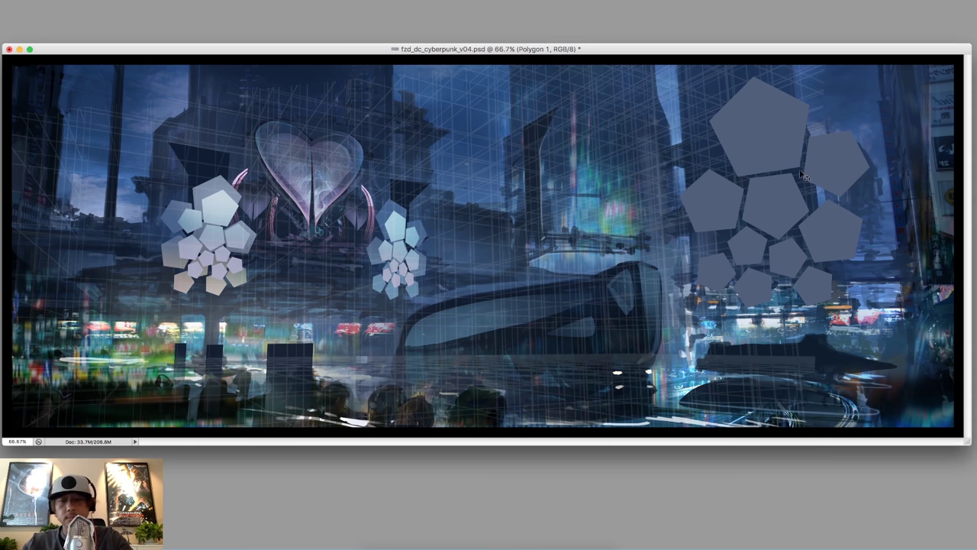
# - Turn on the CMYK proof preview, then scale the pentagon cluster down and place it near the distant street lights
pyautogui.press('super+y')
pyautogui.press('super+t')
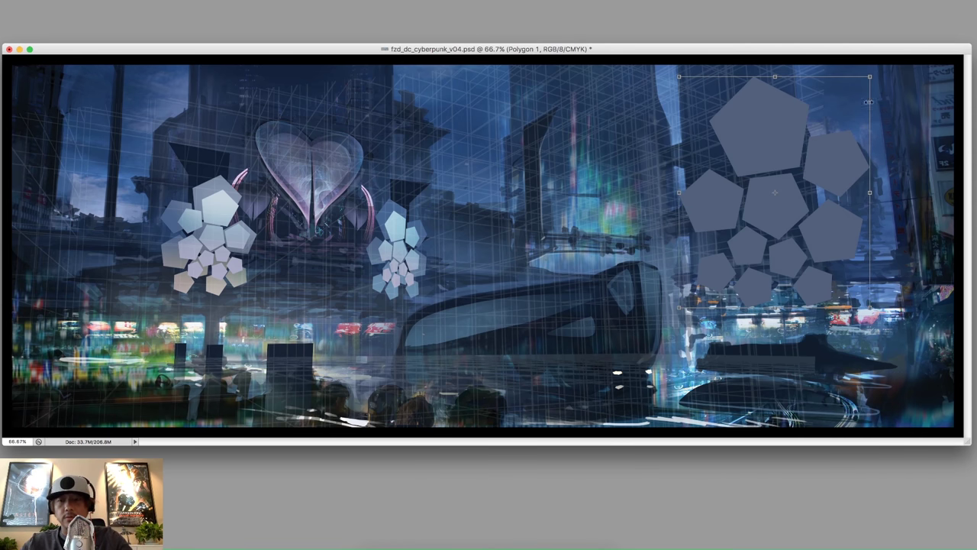
pyautogui.moveTo(870, 79); pyautogui.dragTo(760, 217)
pyautogui.moveTo(729, 252); pyautogui.dragTo(825, 279)
pyautogui.press('Return')
# - Duplicate the small pentagon cluster, merge the copy with the original, and transform the pair into place over the distant street lights
pyautogui.press('F2')
pyautogui.press('super+t')
pyautogui.press('Return')
pyautogui.press('super+e')
pyautogui.press('super+t')
pyautogui.moveTo(841, 242); pyautogui.dragTo(835, 295)
pyautogui.press('Return')
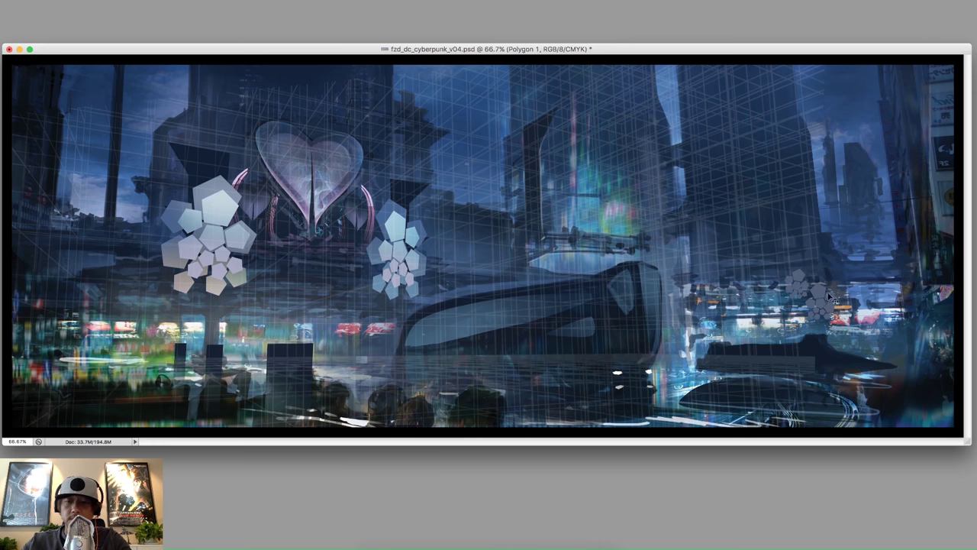
# - Reorder the Polygon 1 layer directly above Background and shift the document window so the pentagons are unobstructed
pyautogui.press('Tab')
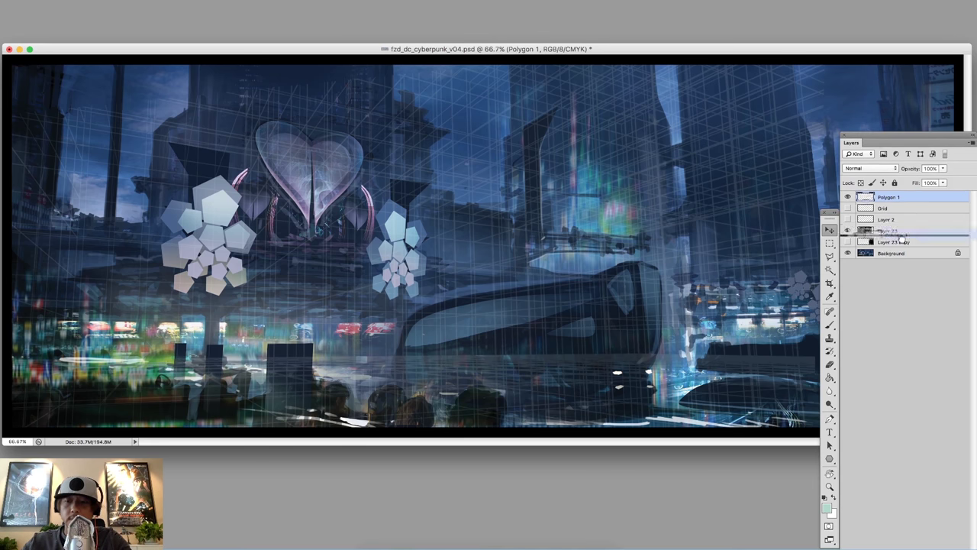
pyautogui.moveTo(888, 201); pyautogui.dragTo(881, 246)
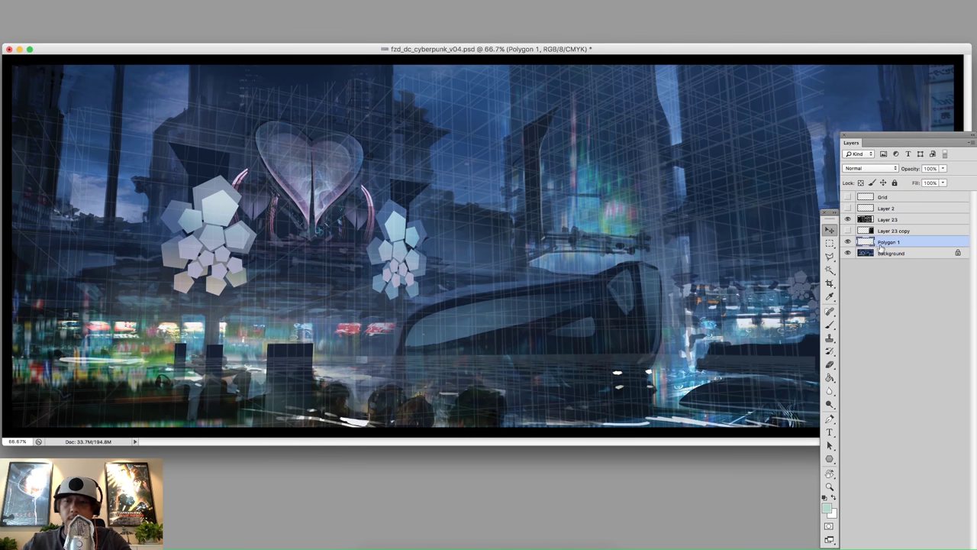
pyautogui.moveTo(751, 50); pyautogui.dragTo(603, 54)
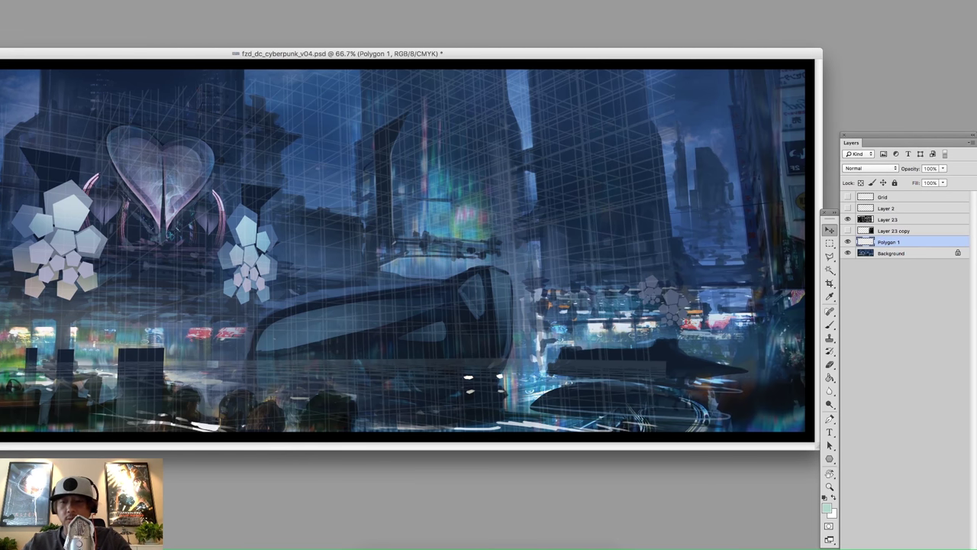
pyautogui.press('super+shift+alt+n')
pyautogui.press('b')
pyautogui.rightClick(608, 222)
pyautogui.click(936, 251)
pyautogui.press('super+z')
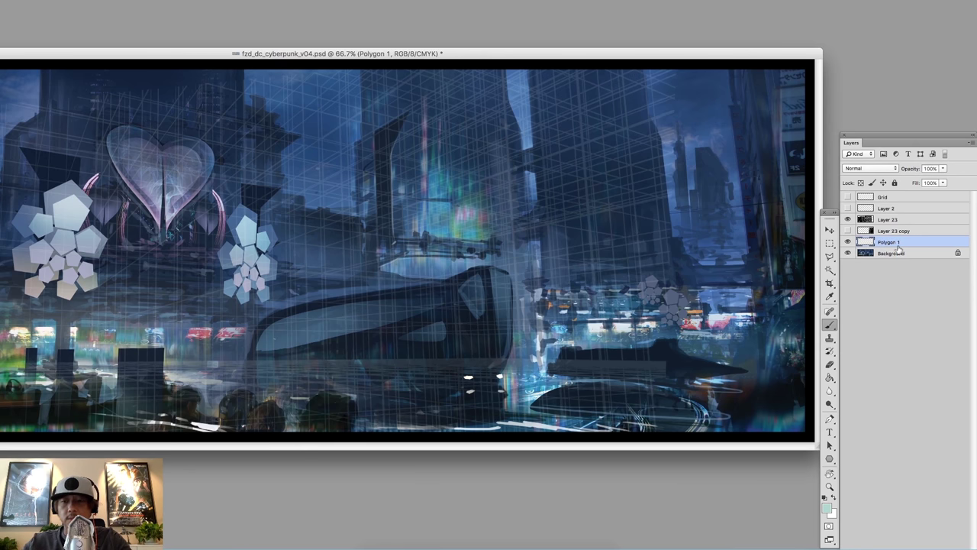
# - Lighten the small pentagon clusters on Polygon 1 with a large soft brush in a pale blue-white
pyautogui.rightClick(622, 227)
pyautogui.keyDown('alt'); pyautogui.click(590, 328); pyautogui.keyUp('alt')
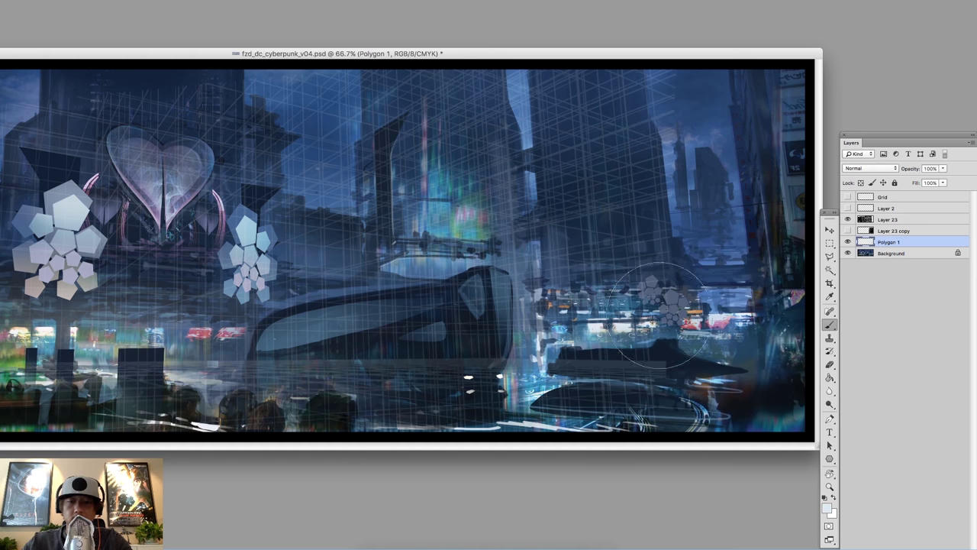
pyautogui.moveTo(662, 324); pyautogui.dragTo(701, 296)
pyautogui.press('super+z')
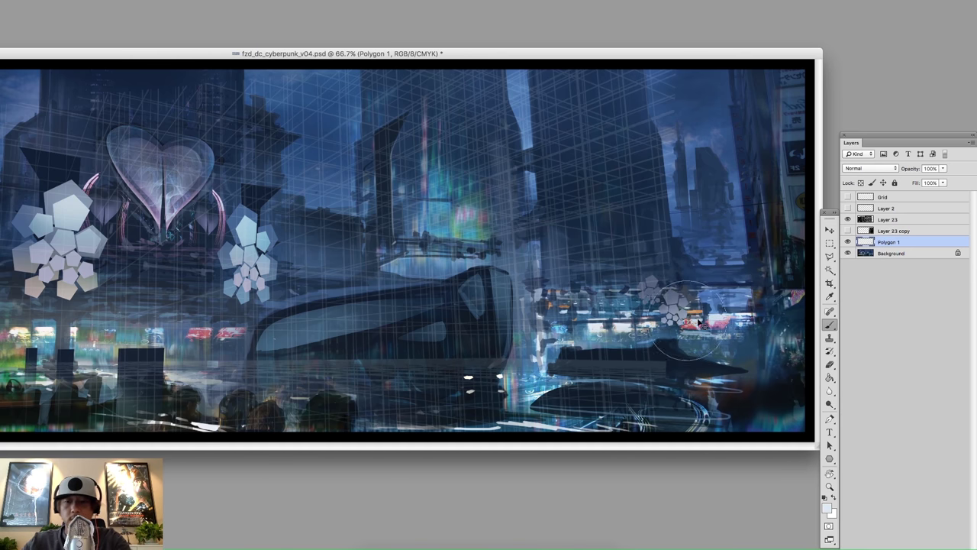
pyautogui.click(663, 299)
# - Sample a blue from the street at the far right and merge the Polygon 1 layer into Background
pyautogui.moveTo(588, 54); pyautogui.dragTo(677, 49)
pyautogui.keyDown('alt'); pyautogui.click(797, 295); pyautogui.keyUp('alt')
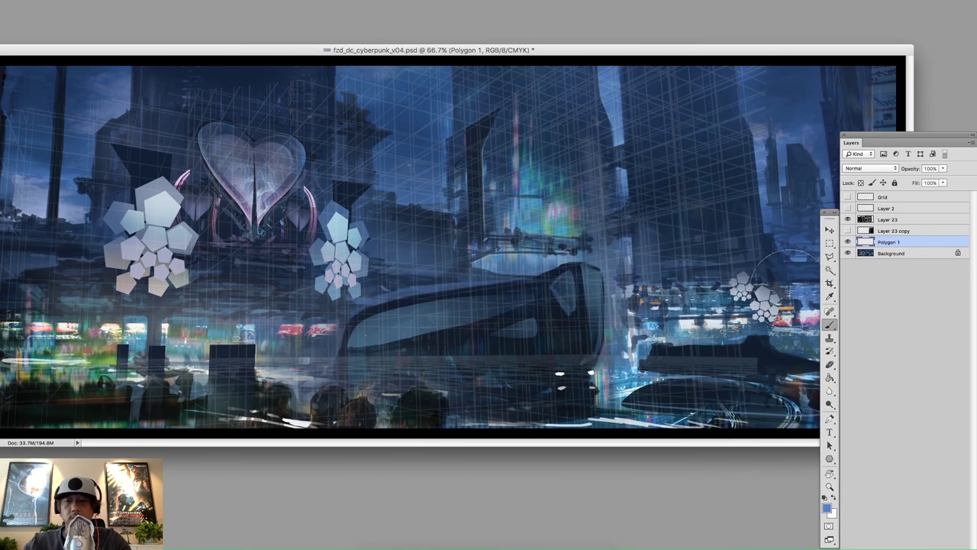
pyautogui.click(889, 253)
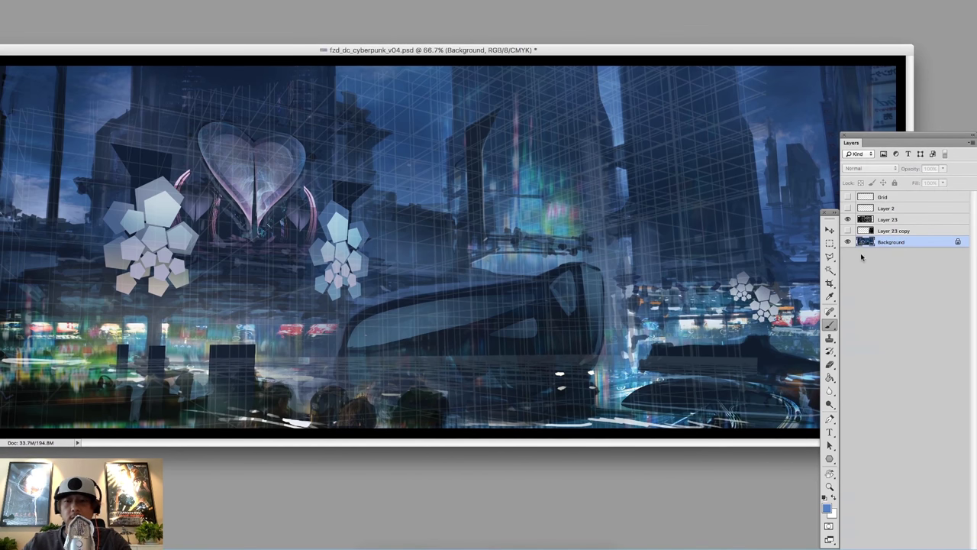
pyautogui.press('Tab')
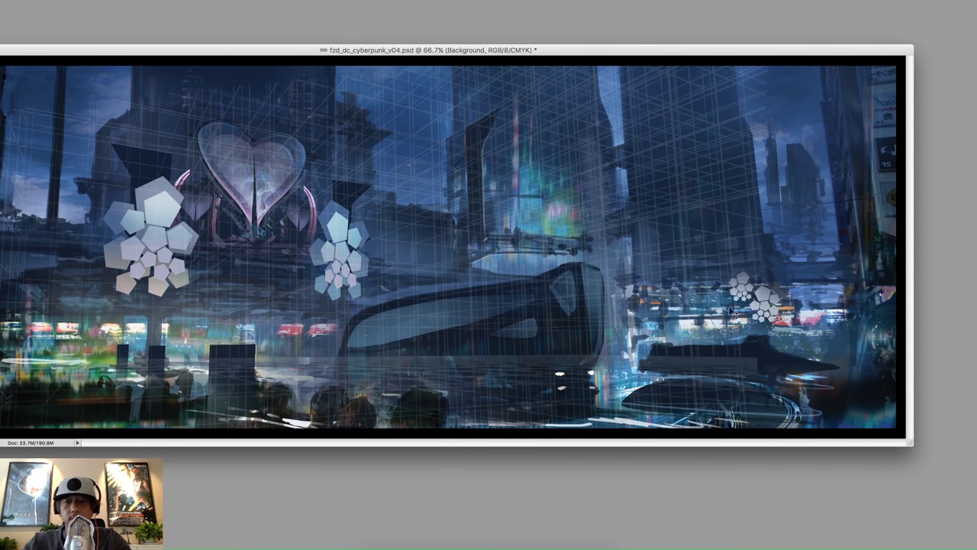
# - Switch to full-screen view and paint darker silhouettes over the foreground heads at the bottom centre of the scene
pyautogui.rightClick(569, 224)
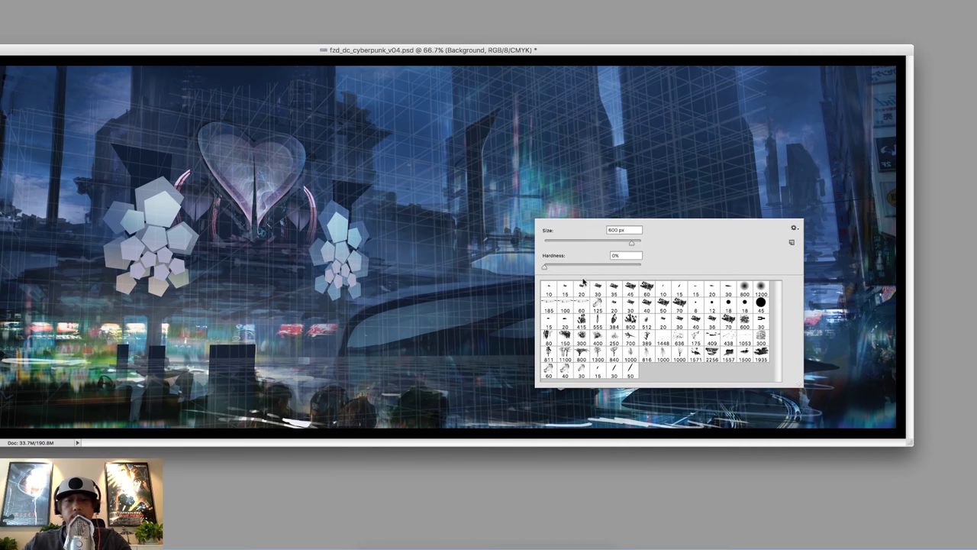
pyautogui.press('Escape')
pyautogui.press('f')
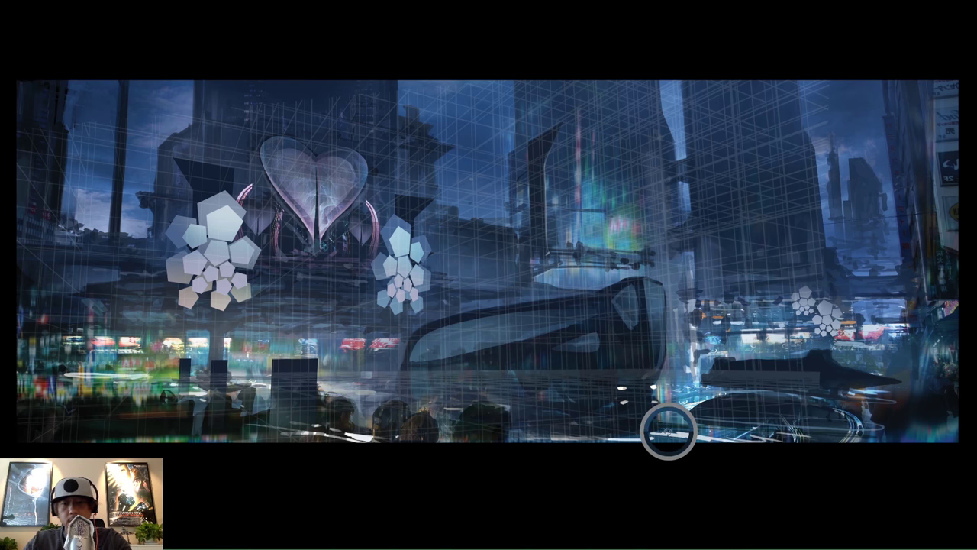
pyautogui.rightClick(678, 438)
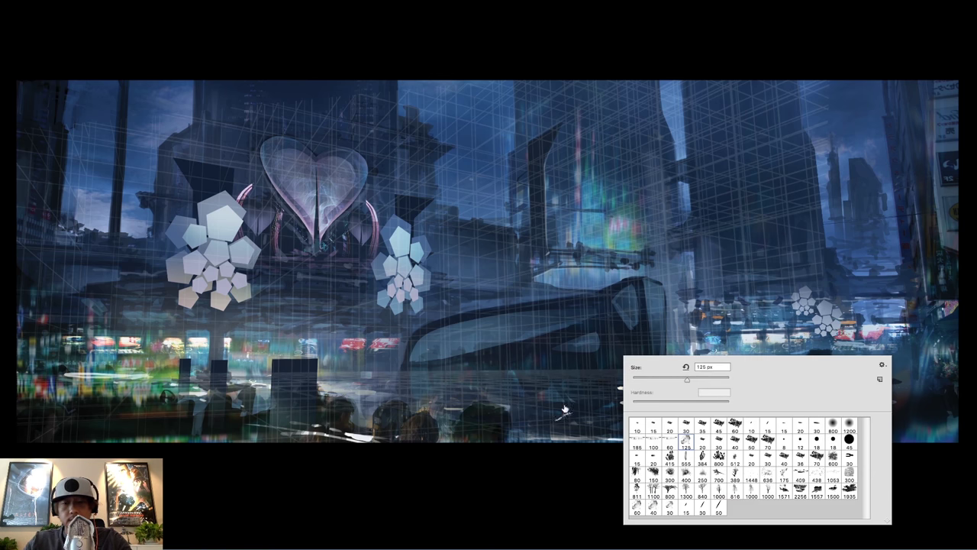
pyautogui.click(545, 412)
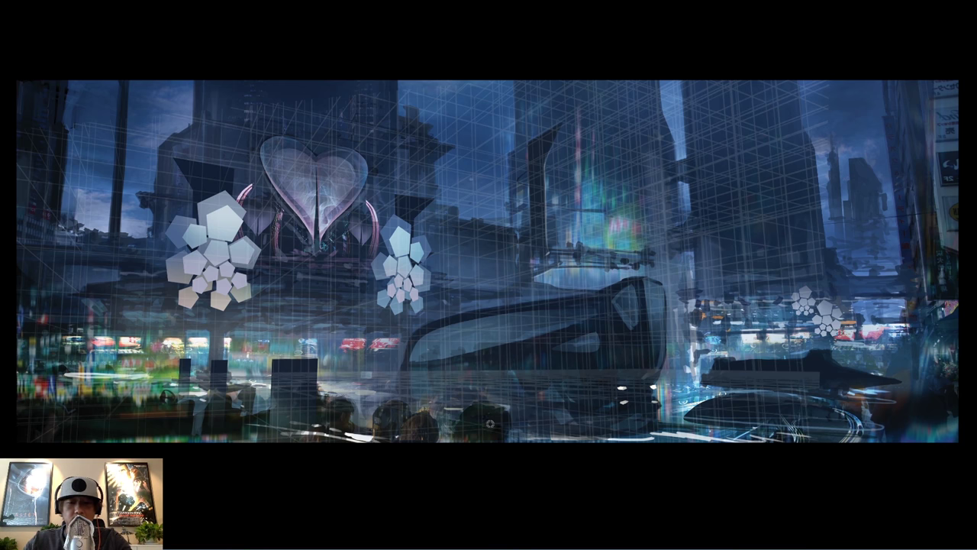
pyautogui.moveTo(436, 419)
pyautogui.mouseDown()
pyautogui.moveTo(414, 430)
pyautogui.moveTo(388, 418)
pyautogui.moveTo(377, 434)
pyautogui.moveTo(347, 444)
pyautogui.mouseUp()
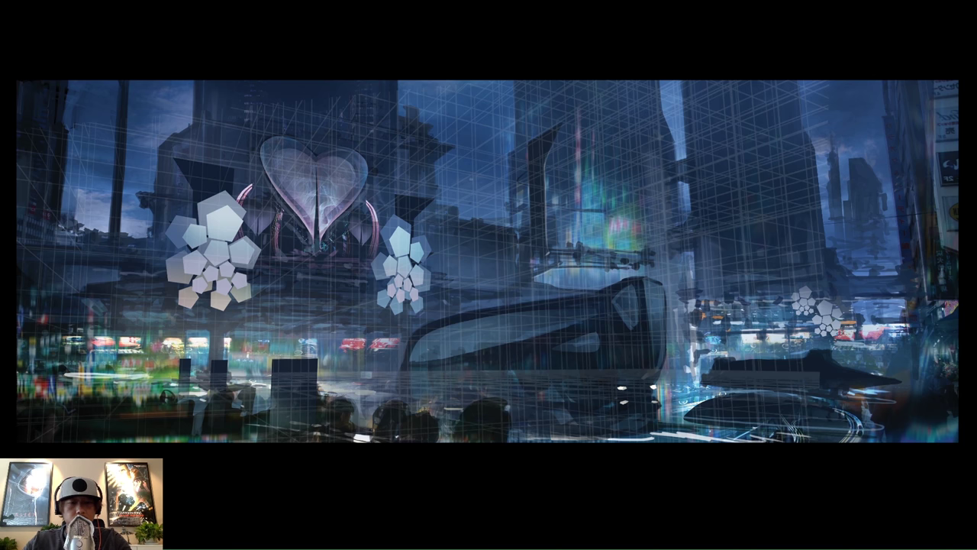
# - Draw freehand selections shaped like standing figures along the crowd line at both ends of the street
pyautogui.rightClick(190, 341)
pyautogui.click(175, 318)
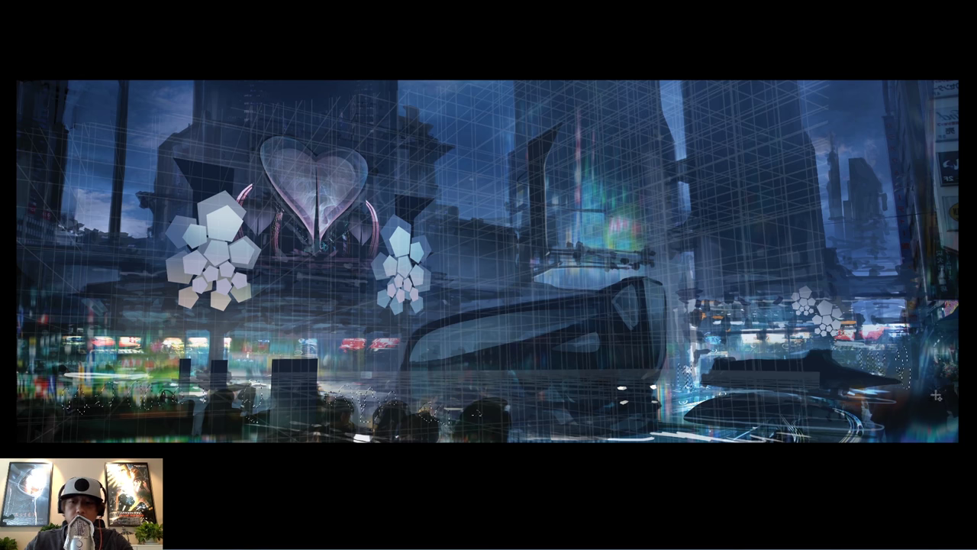
pyautogui.moveTo(937, 396)
pyautogui.mouseDown()
pyautogui.moveTo(945, 431)
pyautogui.moveTo(894, 424)
pyautogui.moveTo(912, 409)
pyautogui.moveTo(959, 451)
pyautogui.moveTo(952, 400)
pyautogui.moveTo(910, 433)
pyautogui.mouseUp()
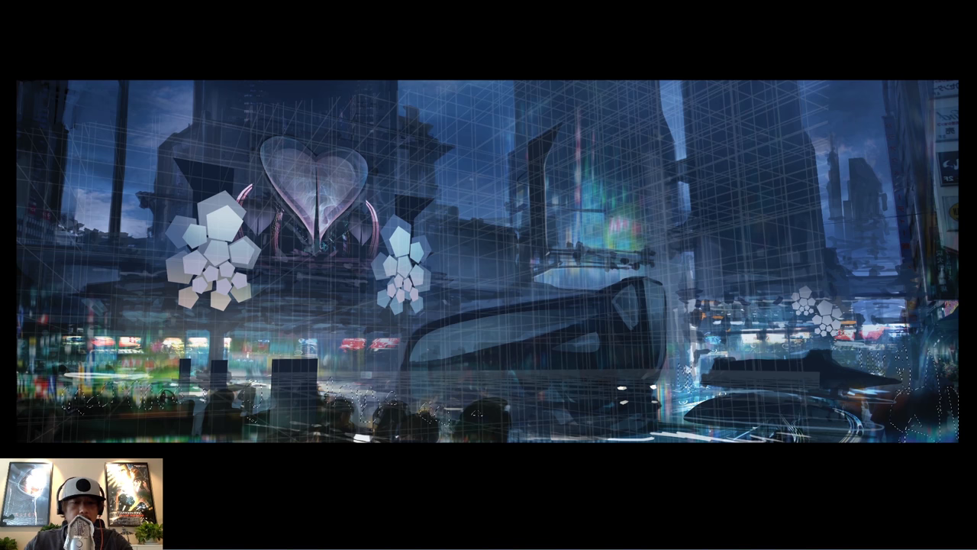
pyautogui.moveTo(34, 382)
pyautogui.mouseDown()
pyautogui.moveTo(40, 426)
pyautogui.moveTo(51, 392)
pyautogui.moveTo(46, 422)
pyautogui.mouseUp()
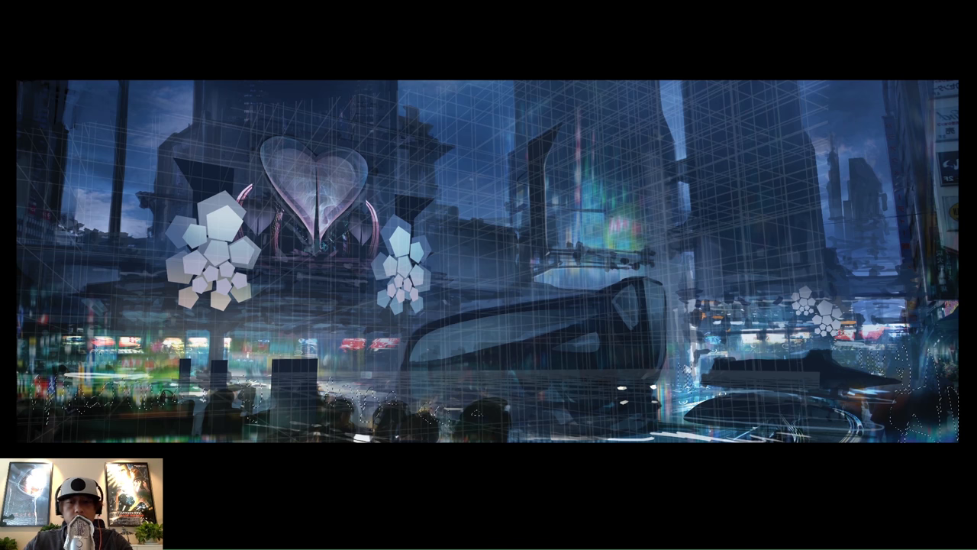
# - Fill the selected figures with a dark colour sampled from the foreground heads, using the soft 800 px brush preset
pyautogui.rightClick(505, 271)
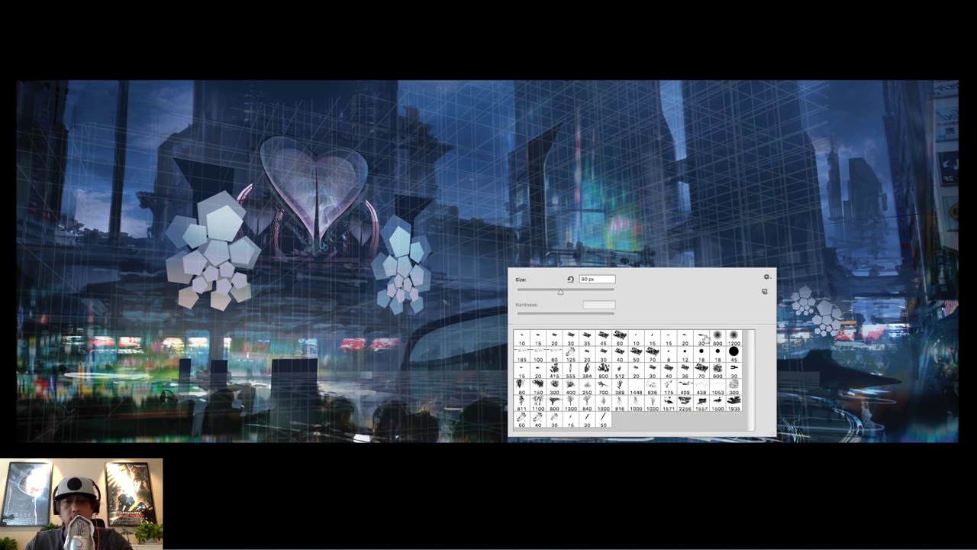
pyautogui.click(718, 339)
pyautogui.keyDown('alt'); pyautogui.click(481, 415); pyautogui.keyUp('alt')
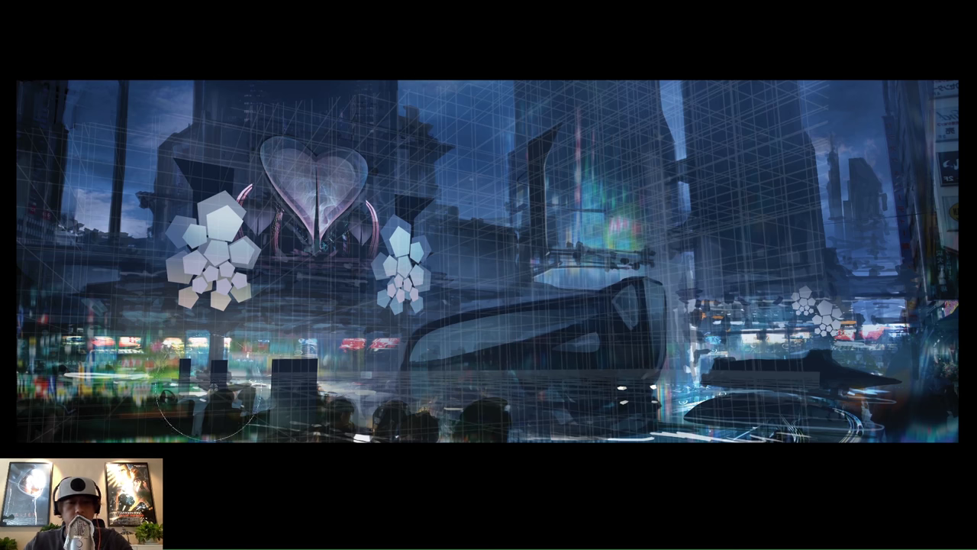
pyautogui.moveTo(115, 409); pyautogui.dragTo(162, 409)
pyautogui.moveTo(71, 384)
pyautogui.mouseDown()
pyautogui.moveTo(394, 387)
pyautogui.moveTo(322, 393)
pyautogui.moveTo(364, 395)
pyautogui.mouseUp()
pyautogui.moveTo(671, 381)
pyautogui.mouseDown()
pyautogui.moveTo(921, 373)
pyautogui.moveTo(890, 376)
pyautogui.moveTo(903, 382)
pyautogui.mouseUp()
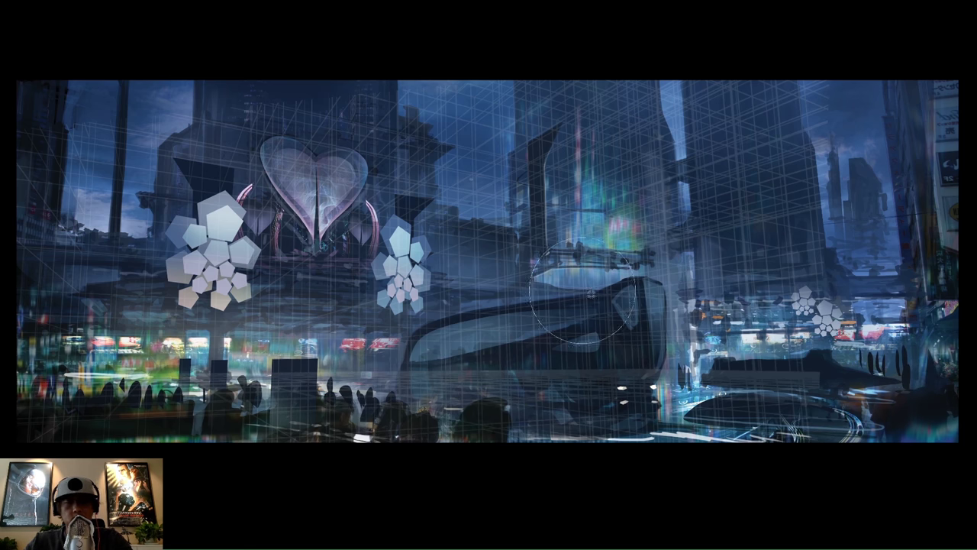
# - Choose another brush and touch up the crowd silhouettes along the street
pyautogui.rightClick(603, 341)
pyautogui.click(616, 345)
pyautogui.click(464, 516)
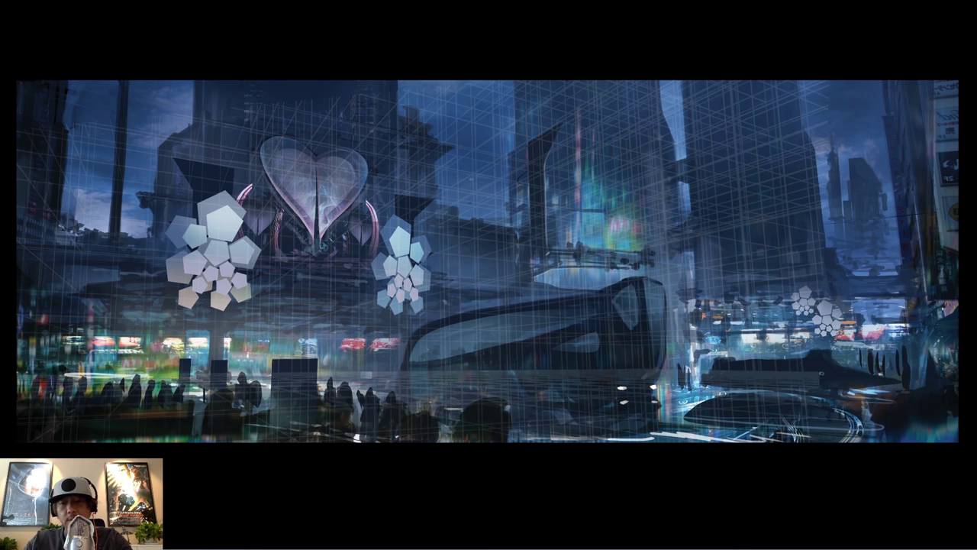
# - Make Layer 23, the grid overlay, active and use the Eraser on it around the low dark vehicle
pyautogui.press('Tab')
pyautogui.click(878, 224)
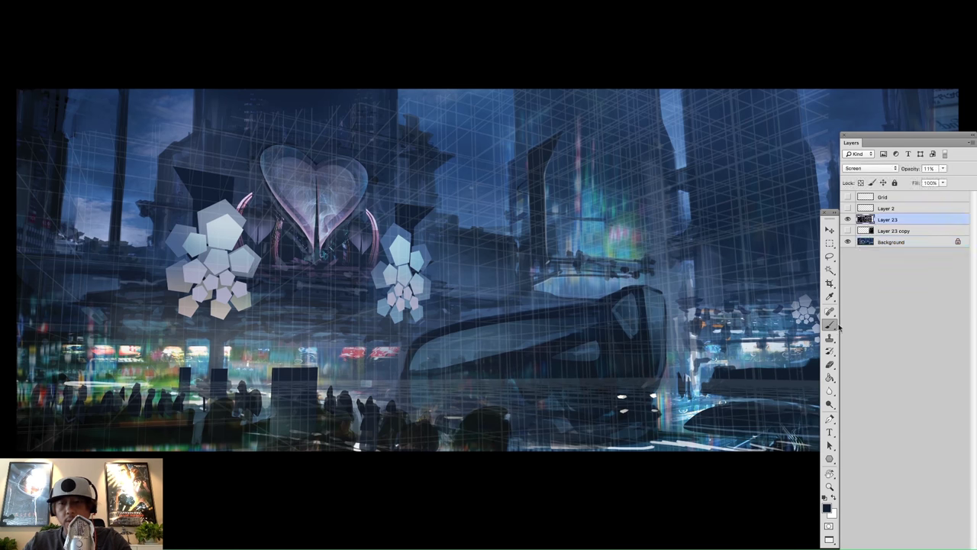
pyautogui.press('Tab')
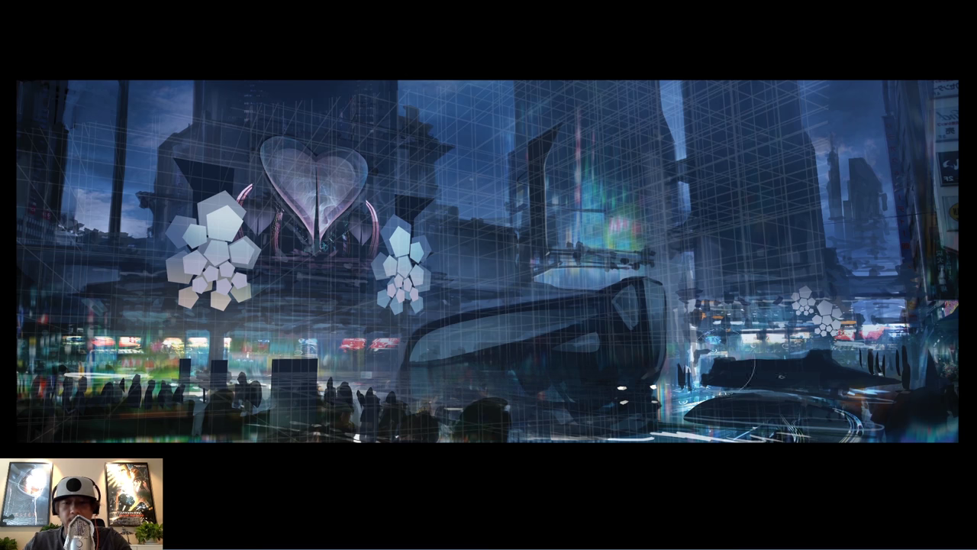
# - Add a new empty layer directly above the Background
pyautogui.press('Tab')
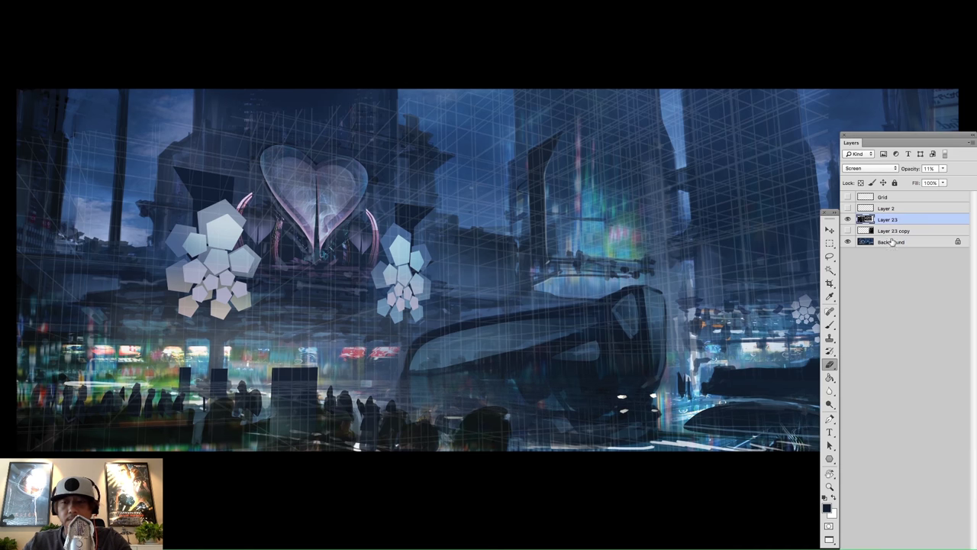
pyautogui.click(892, 242)
pyautogui.click(947, 547)
pyautogui.press('Tab')
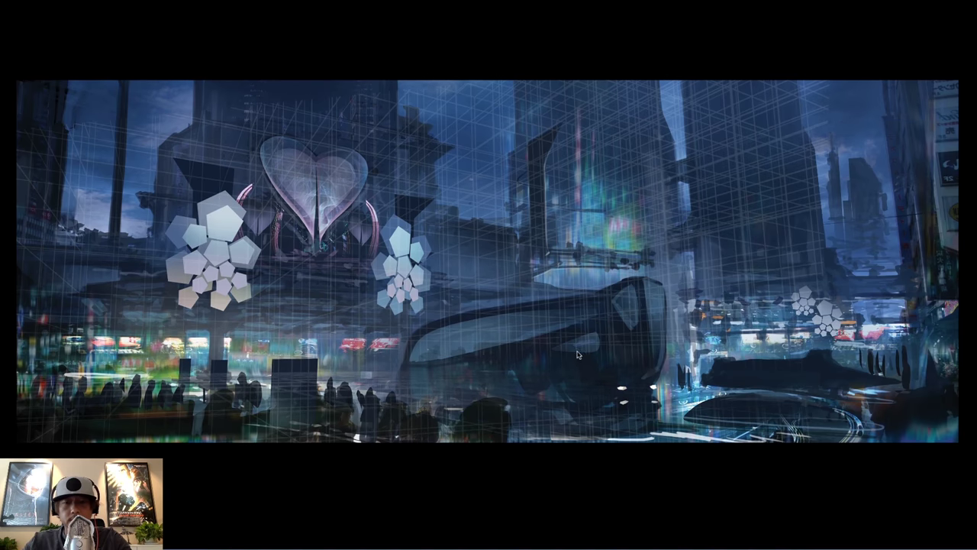
# - Flip the canvas horizontally and paint translucent strokes over the large central vehicle's lower side, using a colour sampled from its glass side
pyautogui.rightClick(568, 342)
pyautogui.doubleClick(598, 371)
pyautogui.keyDown('alt'); pyautogui.click(449, 345); pyautogui.keyUp('alt')
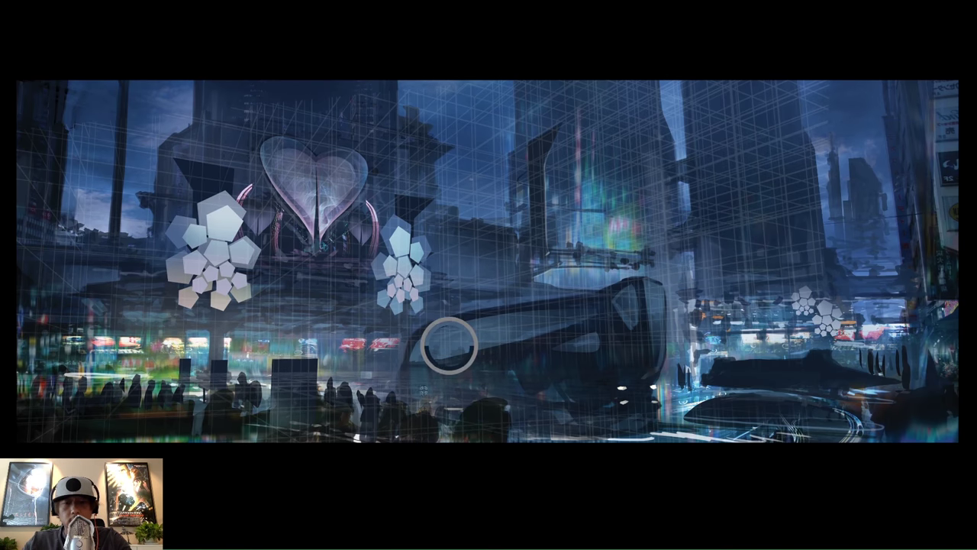
pyautogui.hotkey('ctrl', 'shift', 'h')
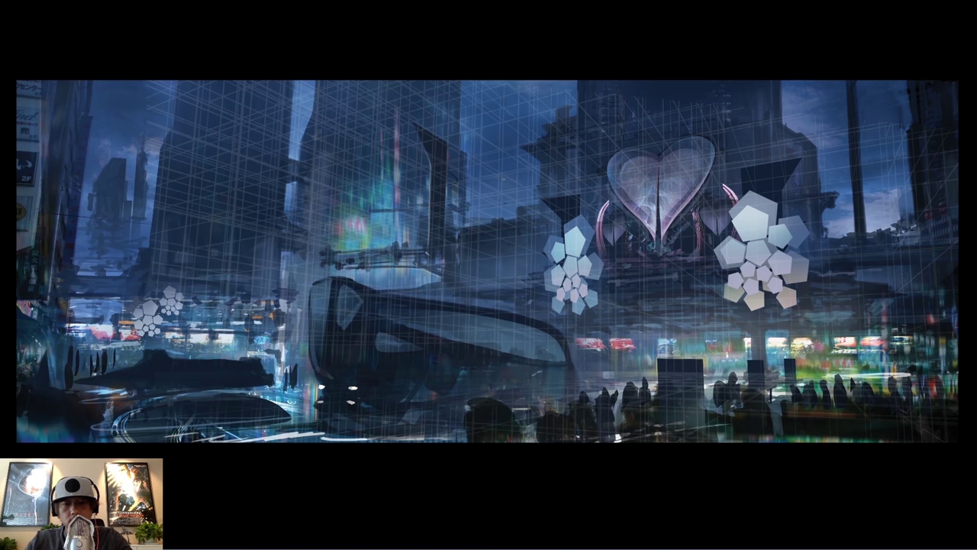
pyautogui.moveTo(423, 406)
pyautogui.mouseDown()
pyautogui.moveTo(450, 366)
pyautogui.moveTo(429, 405)
pyautogui.mouseUp()
pyautogui.moveTo(458, 370)
pyautogui.mouseDown()
pyautogui.moveTo(436, 403)
pyautogui.moveTo(461, 400)
pyautogui.mouseUp()
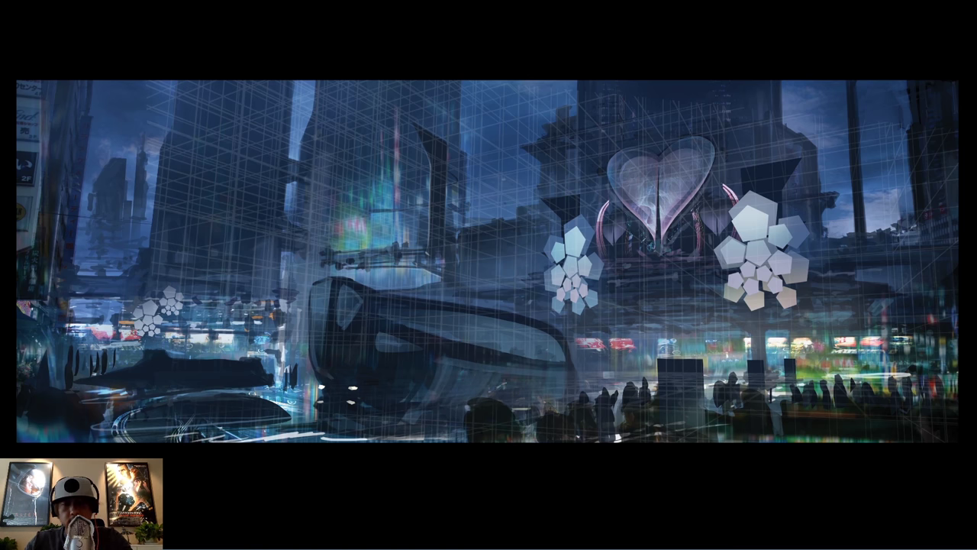
pyautogui.moveTo(510, 376); pyautogui.dragTo(494, 395)
pyautogui.moveTo(523, 377)
pyautogui.mouseDown()
pyautogui.moveTo(500, 397)
pyautogui.moveTo(515, 395)
pyautogui.mouseUp()
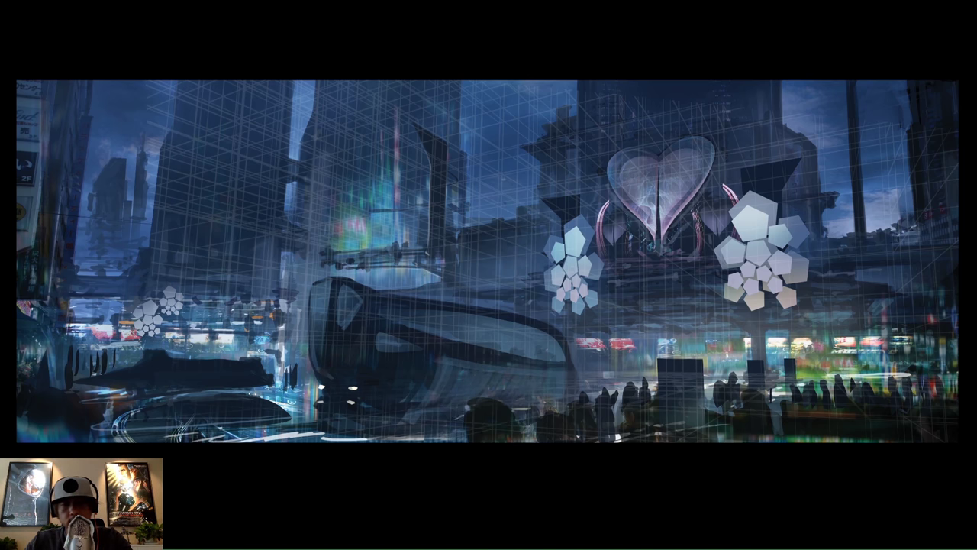
pyautogui.moveTo(358, 398); pyautogui.dragTo(418, 367)
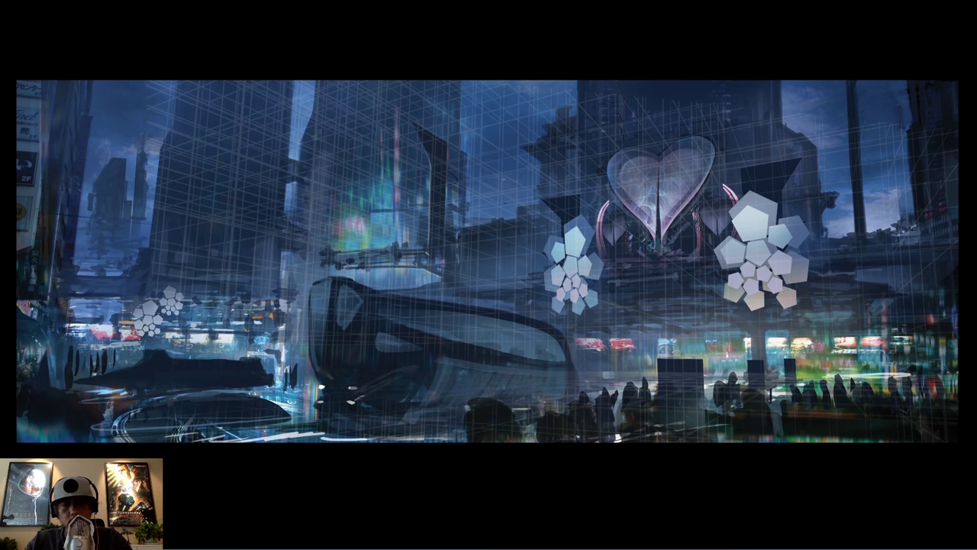
pyautogui.moveTo(377, 397); pyautogui.dragTo(425, 368)
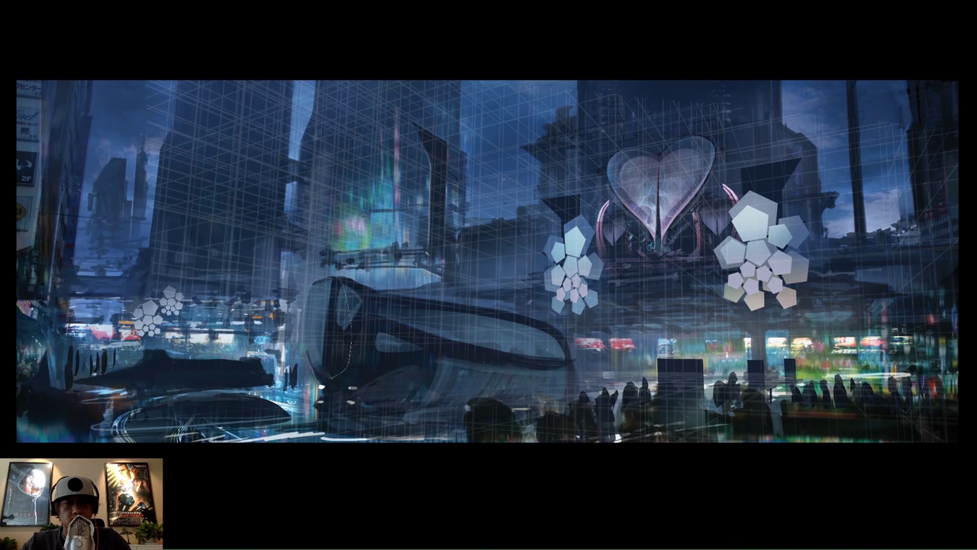
# - Brighten the selected nose of the large vehicle with a pale highlight using a soft round brush, undoing unsatisfactory strokes
pyautogui.rightClick(514, 249)
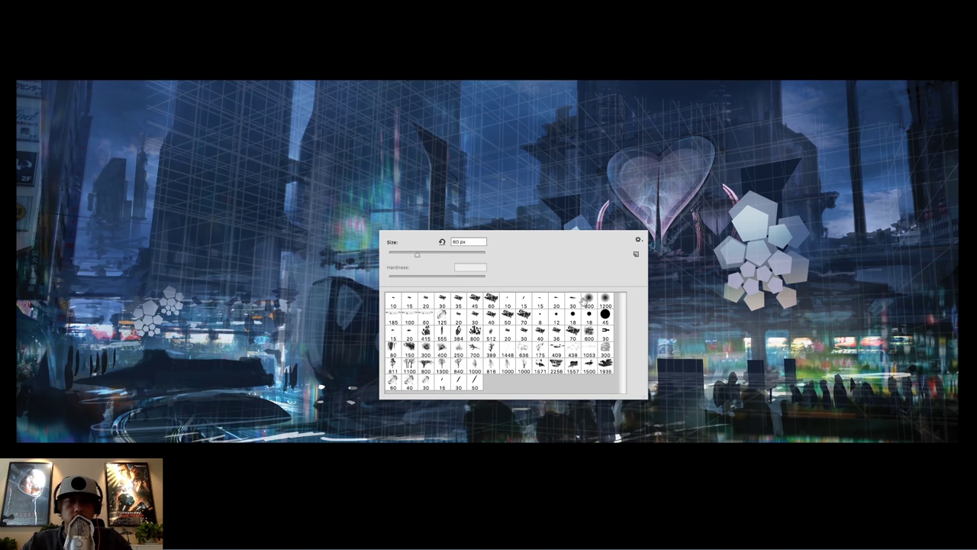
pyautogui.click(329, 319)
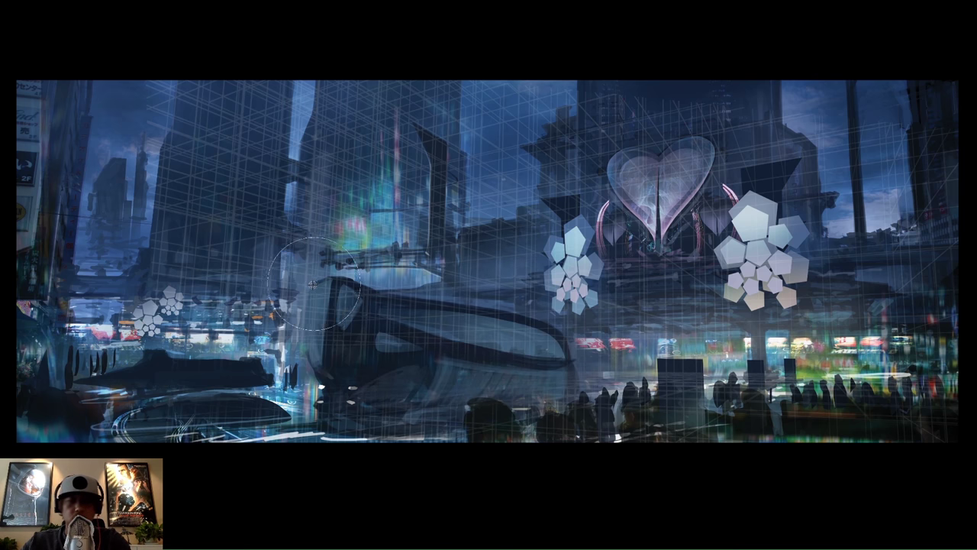
pyautogui.moveTo(311, 276)
pyautogui.mouseDown()
pyautogui.moveTo(326, 325)
pyautogui.moveTo(335, 275)
pyautogui.moveTo(319, 277)
pyautogui.moveTo(324, 328)
pyautogui.mouseUp()
pyautogui.hotkey('ctrl', 'z')
pyautogui.hotkey('ctrl', 'z')
pyautogui.hotkey('ctrl', 'z')
pyautogui.hotkey('ctrl', 'z')
pyautogui.moveTo(309, 281); pyautogui.dragTo(313, 343)
pyautogui.hotkey('ctrl', 'z')
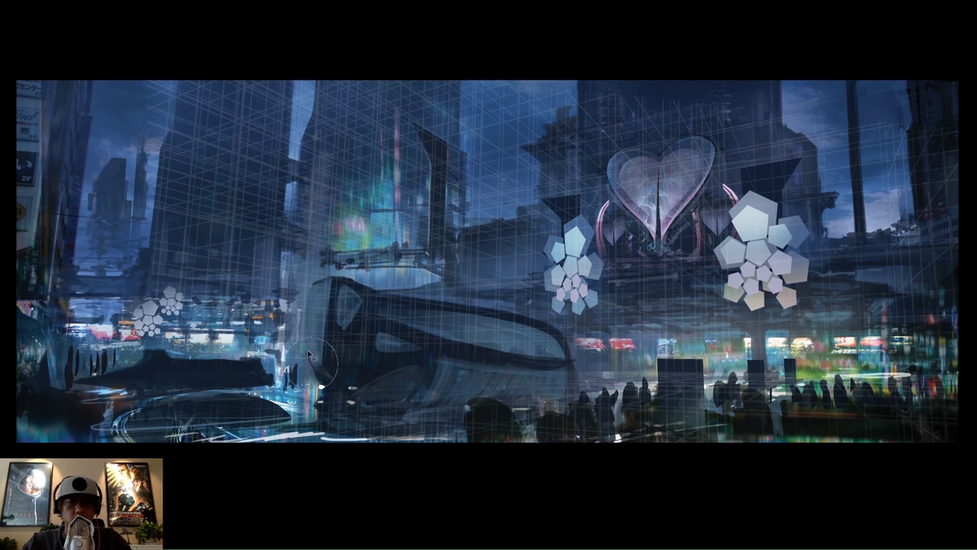
pyautogui.moveTo(319, 261); pyautogui.dragTo(315, 347)
pyautogui.hotkey('ctrl', 'z')
pyautogui.hotkey('ctrl', 'z')
pyautogui.moveTo(306, 283); pyautogui.dragTo(312, 353)
pyautogui.hotkey('ctrl', 'z')
pyautogui.hotkey('ctrl', 'z')
pyautogui.hotkey('ctrl', 'z')
pyautogui.hotkey('ctrl', 'z')
pyautogui.hotkey('ctrl', 'z')
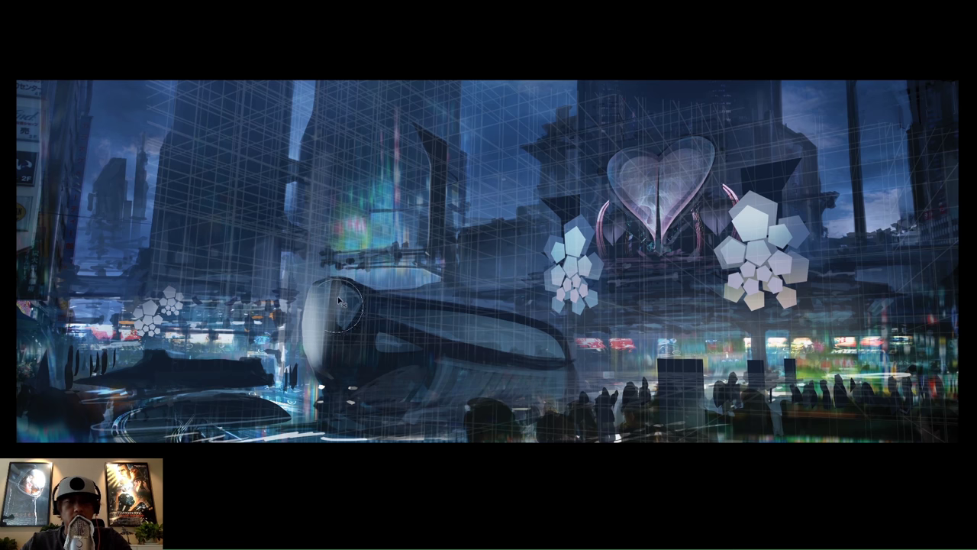
pyautogui.hotkey('ctrl', 'z')
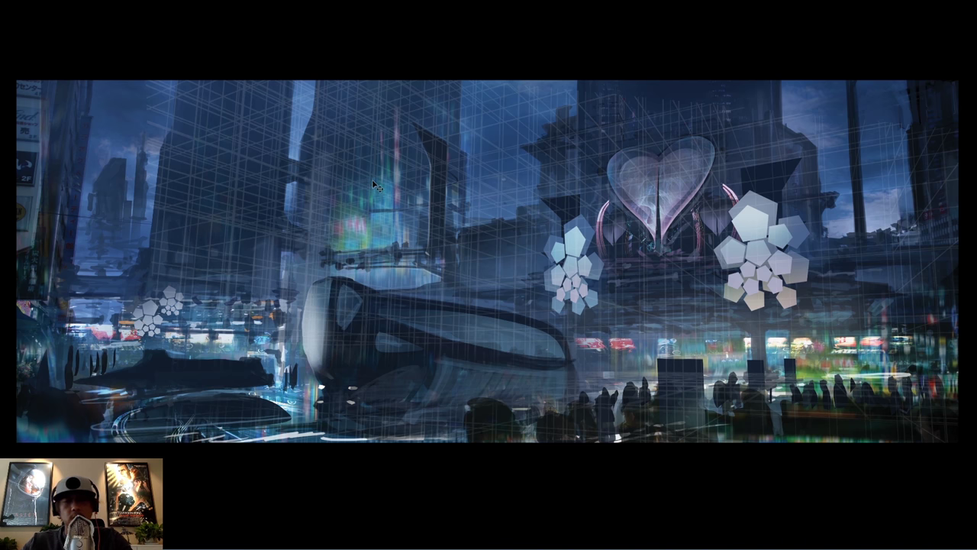
# - Paint the light window frame, slanted headlight and lower seam on the large vehicle's front with sampled greys and another brush preset
pyautogui.rightClick(378, 194)
pyautogui.doubleClick(446, 284)
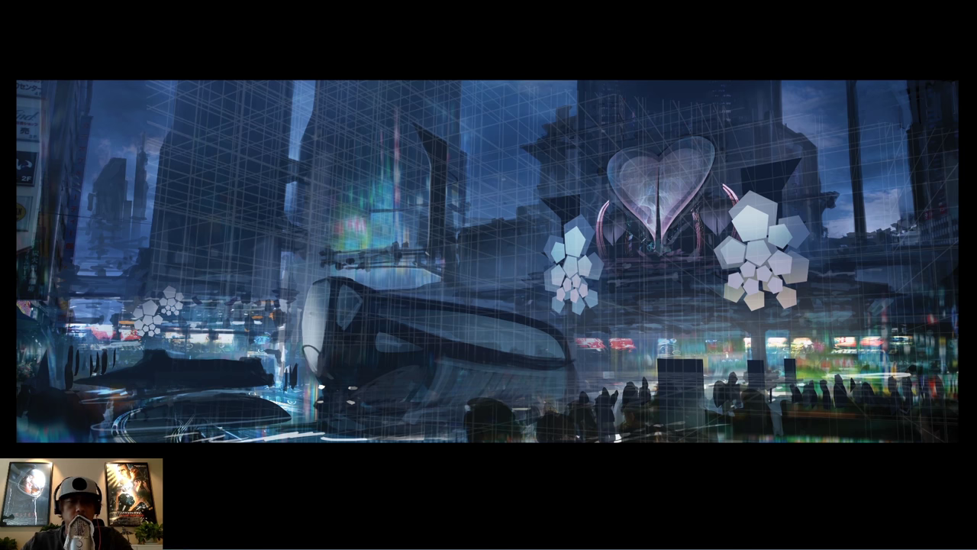
pyautogui.press('r')
pyautogui.moveTo(478, 221); pyautogui.dragTo(510, 235)
pyautogui.press('space')
pyautogui.moveTo(355, 102); pyautogui.dragTo(397, 194)
pyautogui.keyDown('alt'); pyautogui.click(347, 276); pyautogui.keyUp('alt')
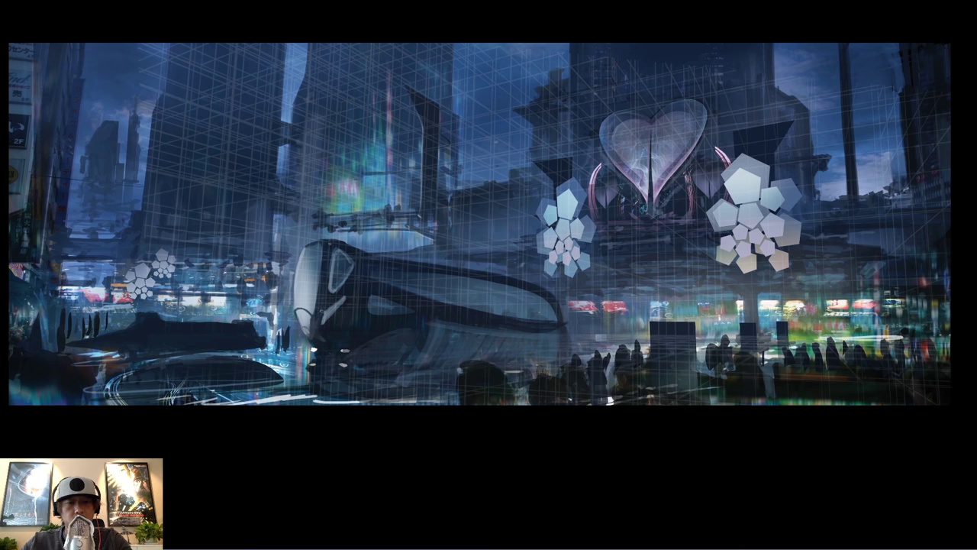
pyautogui.keyDown('alt'); pyautogui.click(324, 306); pyautogui.keyUp('alt')
pyautogui.keyDown('alt'); pyautogui.click(332, 312); pyautogui.keyUp('alt')
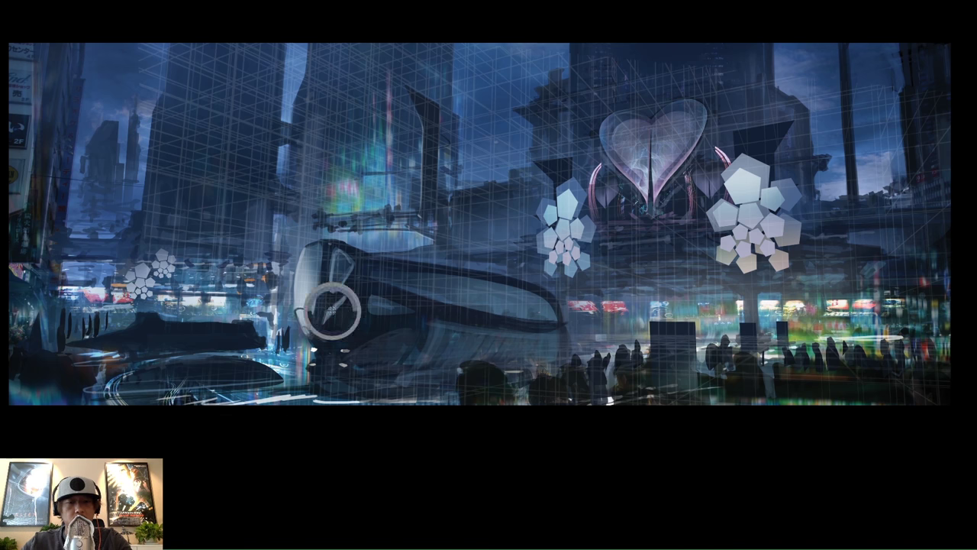
pyautogui.moveTo(329, 309); pyautogui.dragTo(341, 298)
pyautogui.keyDown('alt'); pyautogui.click(329, 314); pyautogui.keyUp('alt')
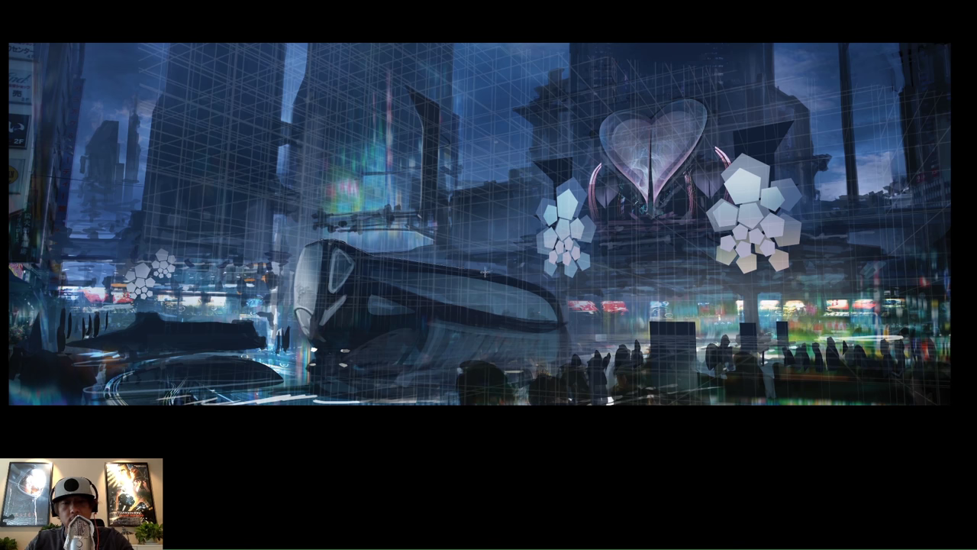
# - Clear the selection and add soft haze behind the large vehicle and over the street beside it, using a soft brush and sampled colours
pyautogui.moveTo(501, 28); pyautogui.dragTo(211, 261)
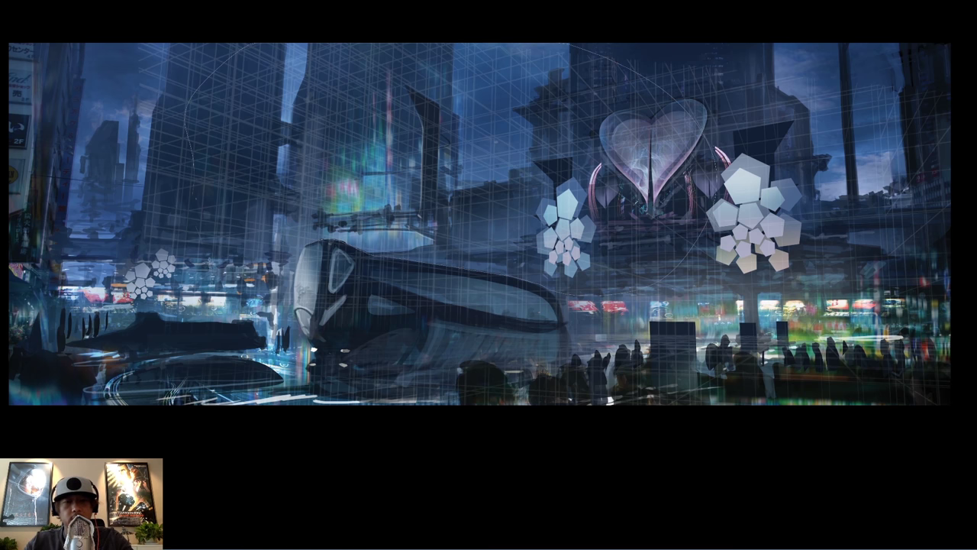
pyautogui.hotkey('ctrl', 'd')
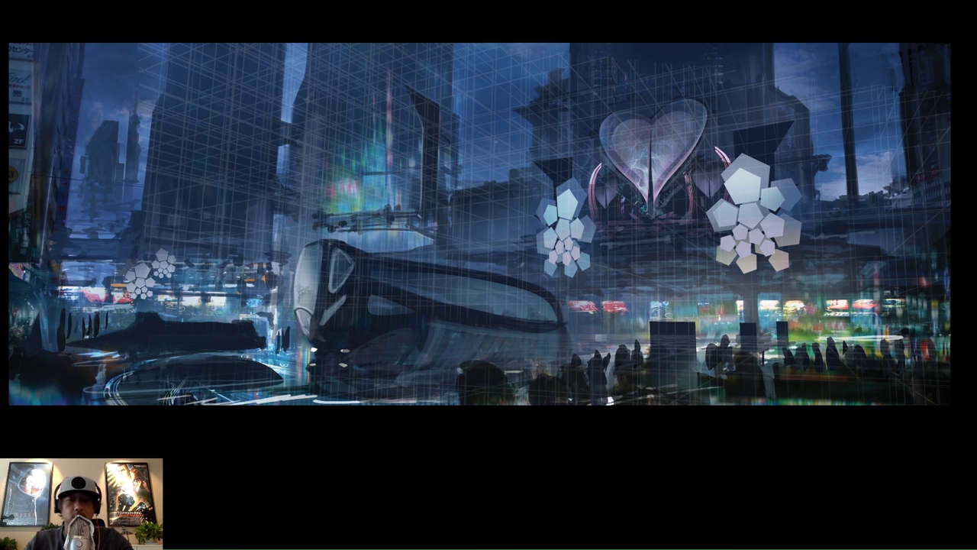
pyautogui.rightClick(386, 194)
pyautogui.click(613, 277)
pyautogui.keyDown('alt'); pyautogui.click(446, 134); pyautogui.keyUp('alt')
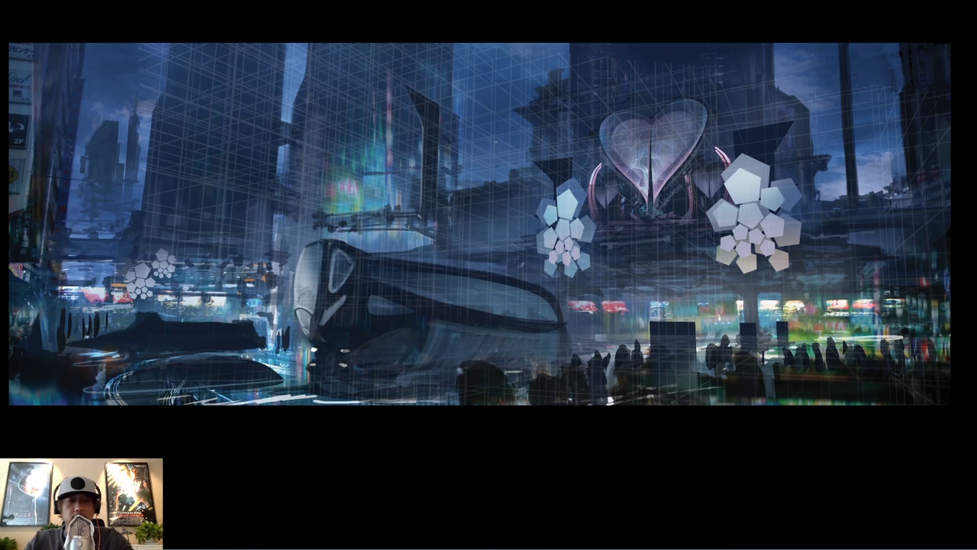
pyautogui.keyDown('alt'); pyautogui.click(216, 304); pyautogui.keyUp('alt')
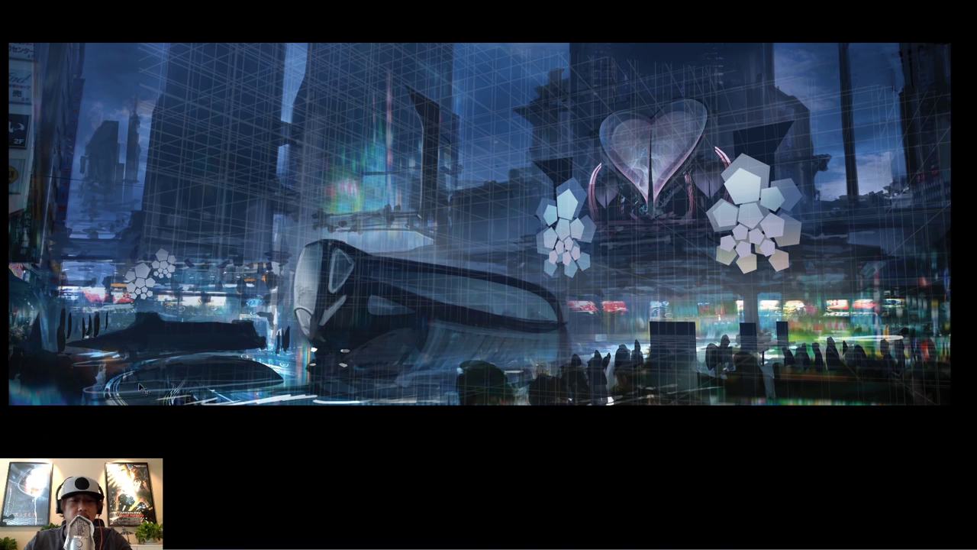
pyautogui.moveTo(143, 384); pyautogui.dragTo(10, 389)
pyautogui.moveTo(143, 365); pyautogui.dragTo(37, 358)
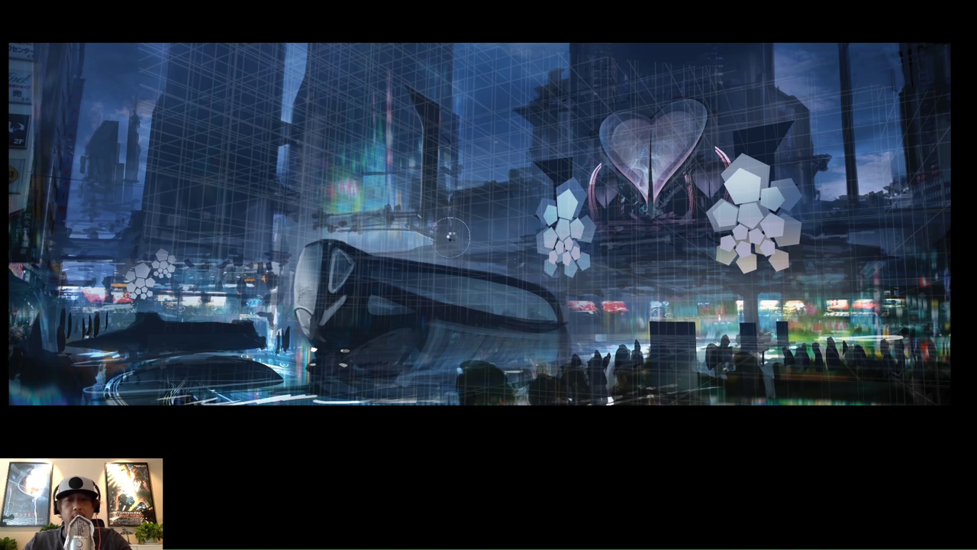
# - Flip the canvas back horizontally and choose the 35 px brush preset
pyautogui.press('m')
pyautogui.rightClick(560, 283)
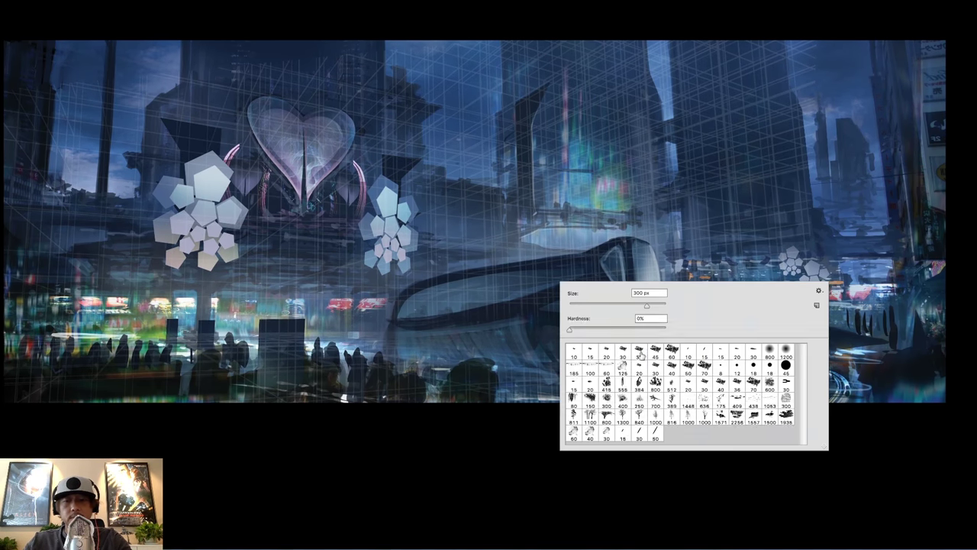
pyautogui.doubleClick(639, 352)
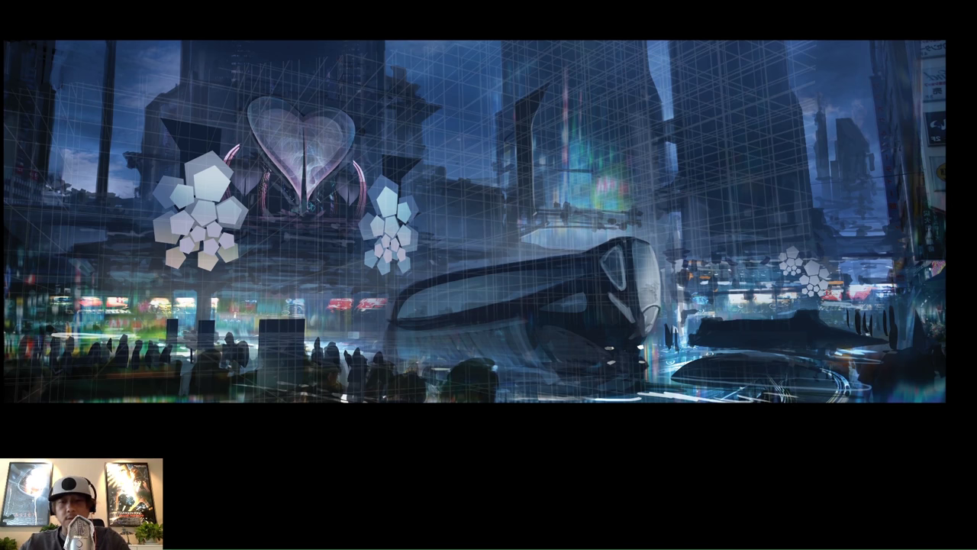
# - Merge Layer 25 and Layer 24 into the Background and add a new layer above it
pyautogui.press('Tab')
pyautogui.keyDown('shift'); pyautogui.click(894, 254); pyautogui.keyUp('shift')
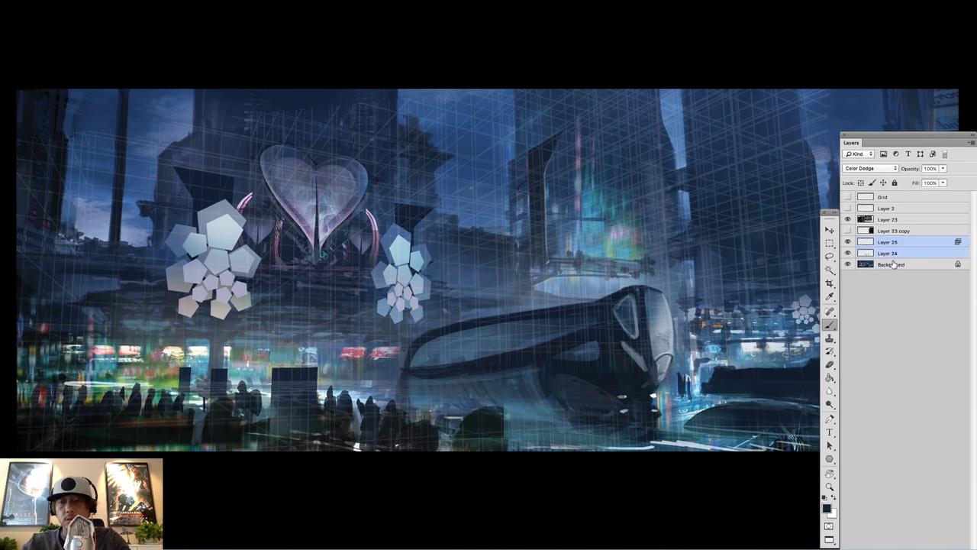
pyautogui.keyDown('shift'); pyautogui.click(894, 264); pyautogui.keyUp('shift')
pyautogui.press('super+e')
pyautogui.click(947, 548)
pyautogui.press('Tab')
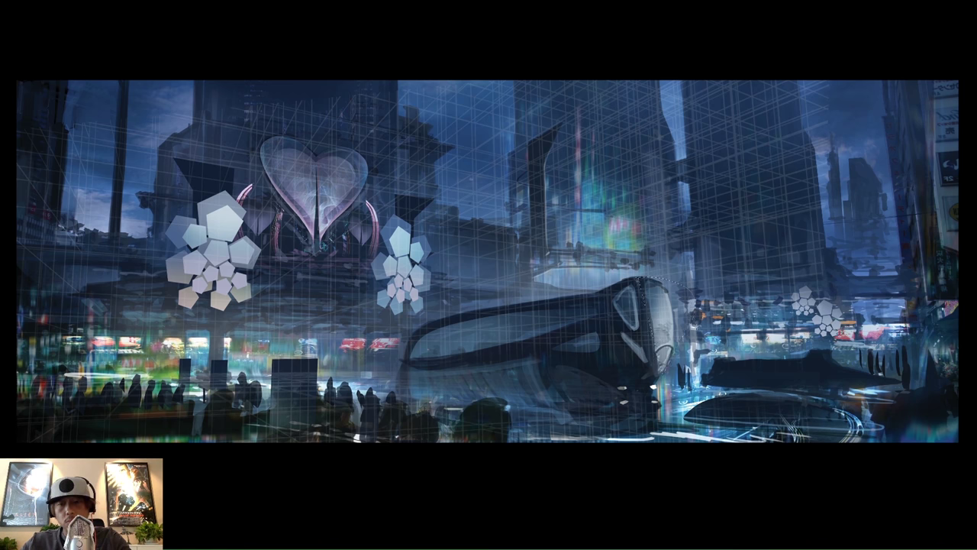
# - Extend the large vehicle's nose with a pale rounded shape, and refine its window and lower seam using another brush and a sampled colour
pyautogui.rightClick(720, 279)
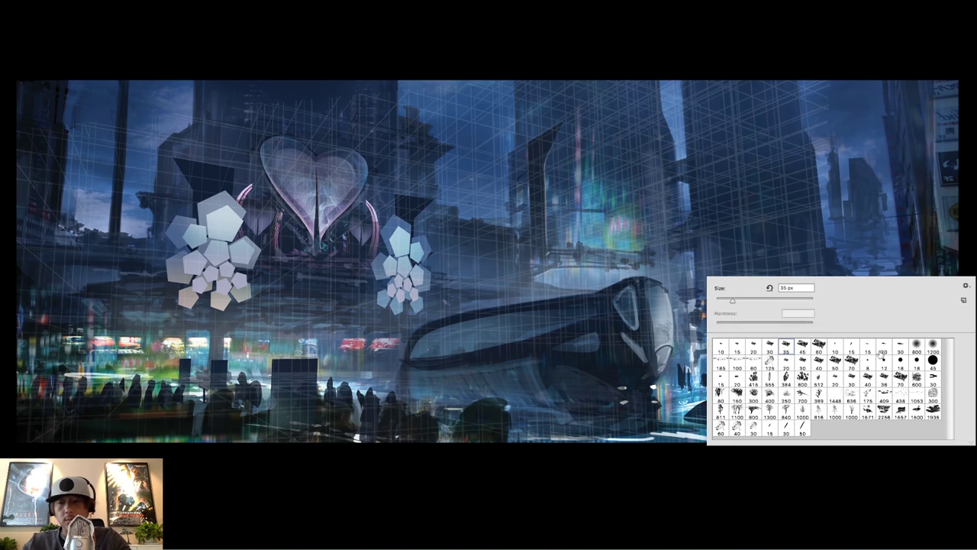
pyautogui.click(563, 275)
pyautogui.moveTo(664, 314); pyautogui.dragTo(671, 310)
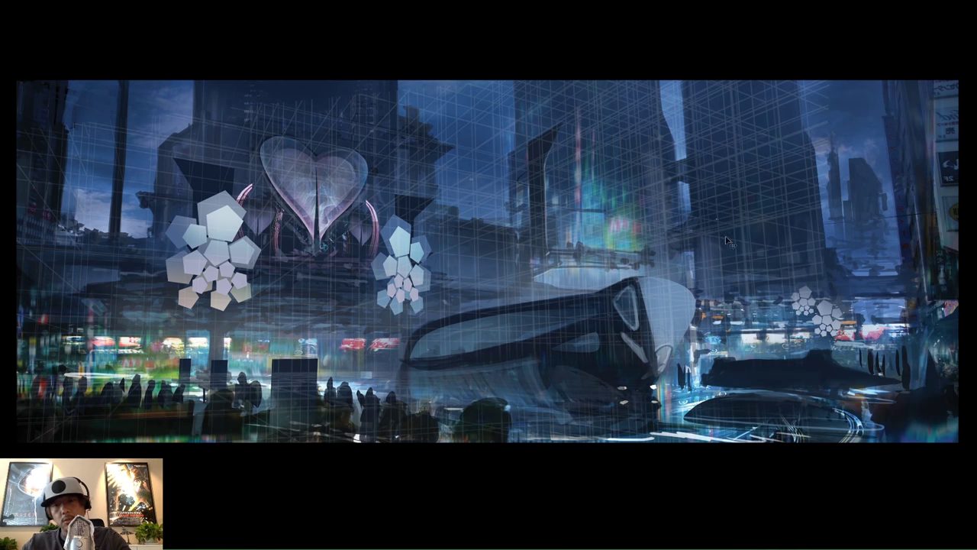
pyautogui.rightClick(639, 220)
pyautogui.doubleClick(711, 303)
pyautogui.keyDown('alt'); pyautogui.click(642, 304); pyautogui.keyUp('alt')
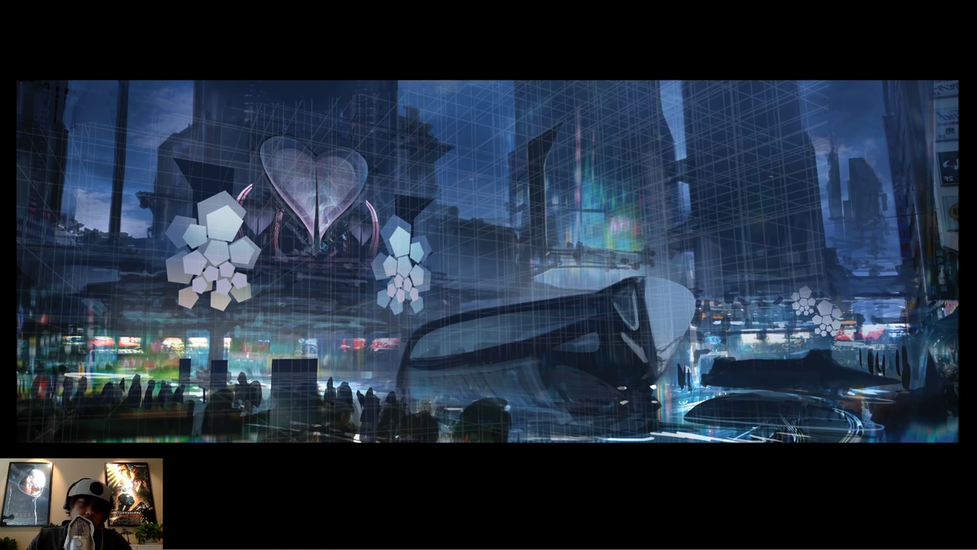
# - Paint dark building blocks over the right-hand and central towers, adding soft haze at their bases, using selections and the 800 px soft brush
pyautogui.scroll(-3, 380, 292)
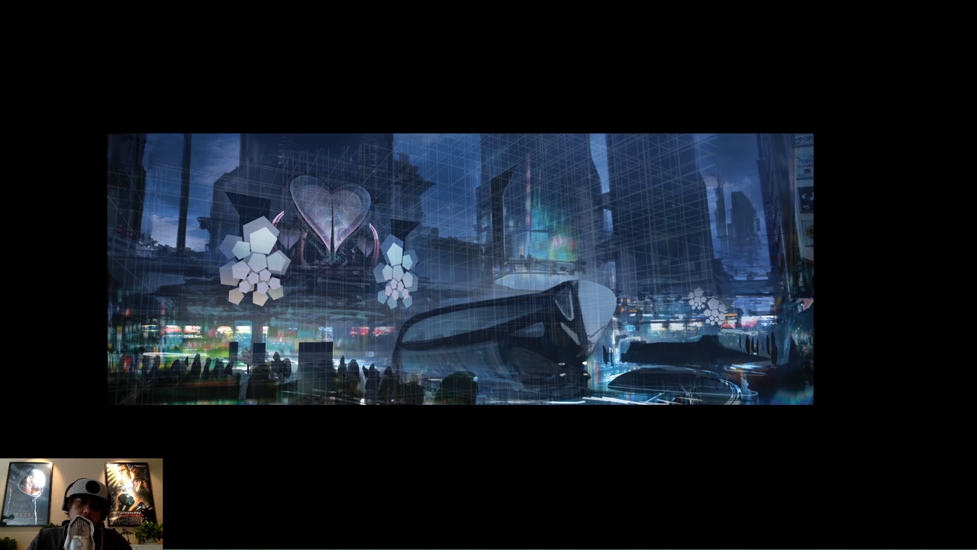
pyautogui.press('Tab')
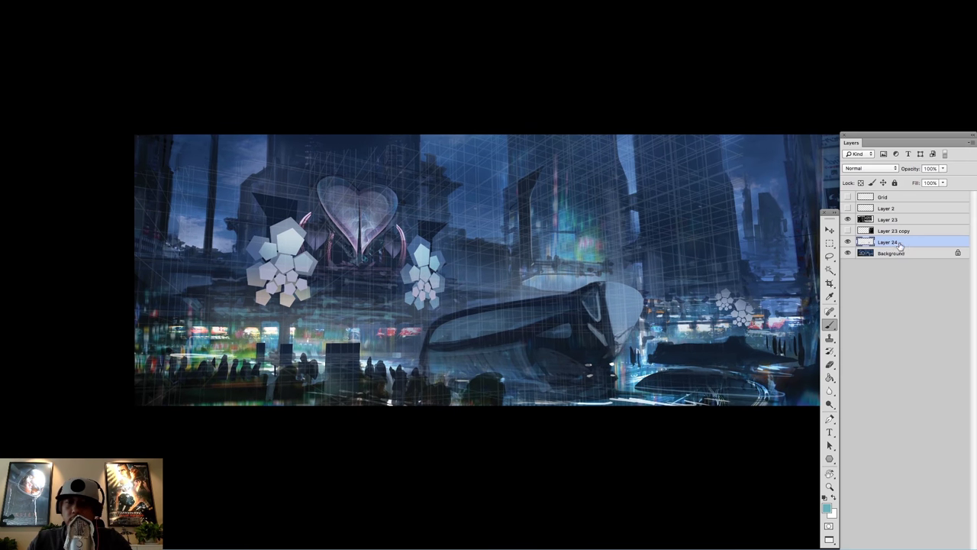
pyautogui.press('Tab')
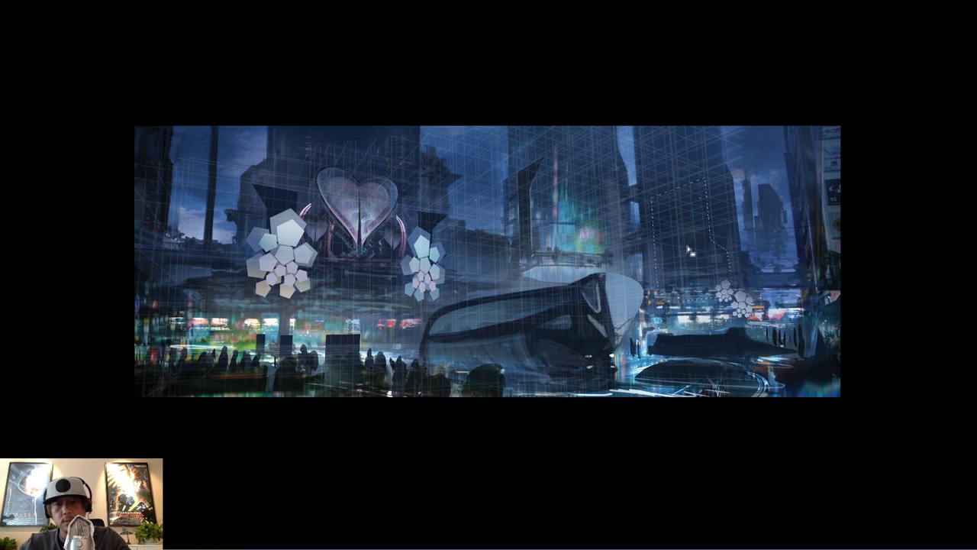
pyautogui.rightClick(854, 274)
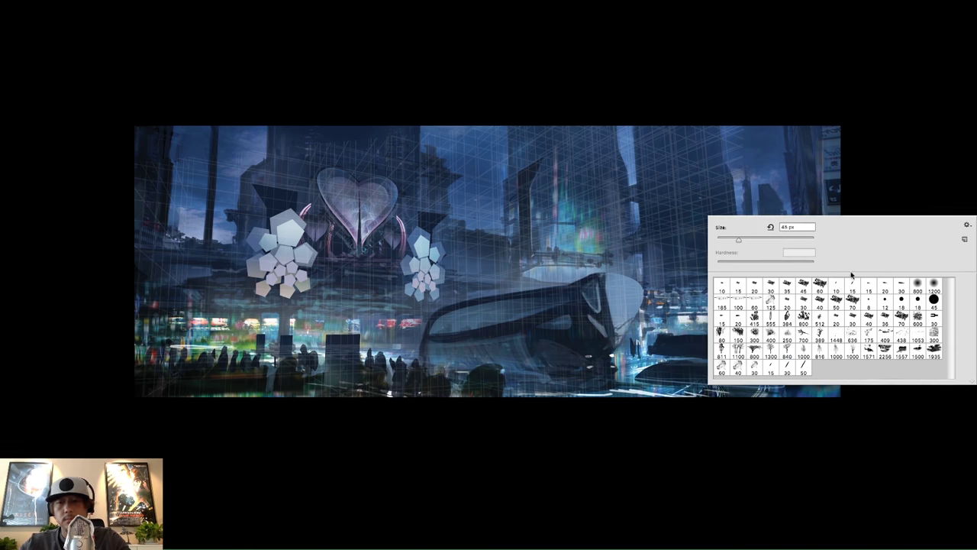
pyautogui.click(916, 283)
pyautogui.click(813, 194)
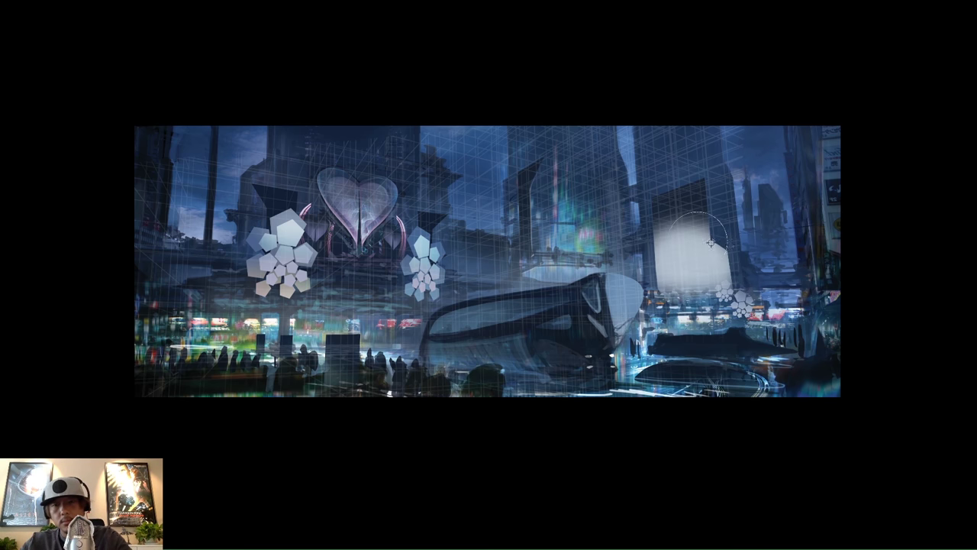
pyautogui.moveTo(725, 291); pyautogui.dragTo(712, 282)
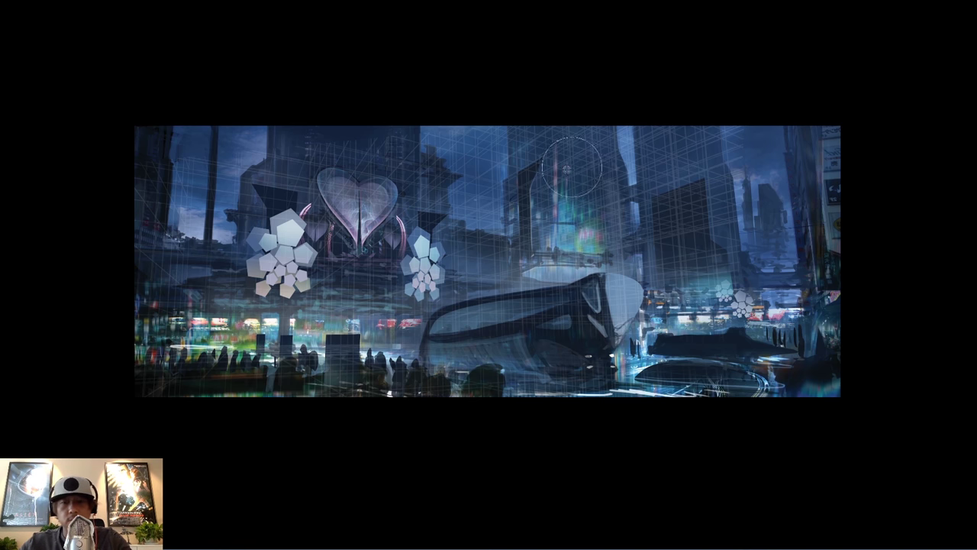
pyautogui.moveTo(559, 200)
pyautogui.mouseDown()
pyautogui.moveTo(572, 228)
pyautogui.moveTo(562, 203)
pyautogui.moveTo(545, 224)
pyautogui.moveTo(589, 253)
pyautogui.moveTo(590, 198)
pyautogui.moveTo(578, 227)
pyautogui.mouseUp()
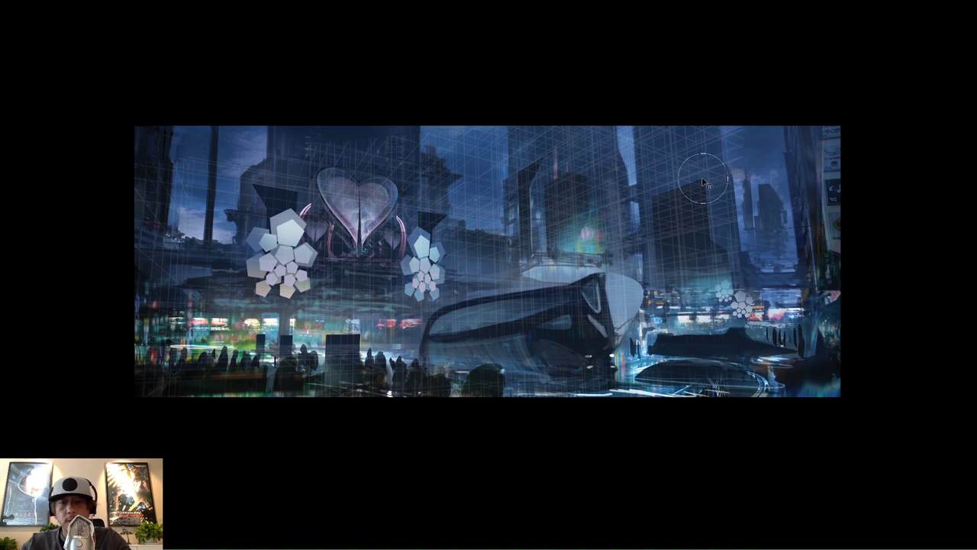
# - Refine the top of the dark right-hand building block with the 35 px brush and a sampled colour, and clear the selection
pyautogui.rightClick(696, 165)
pyautogui.doubleClick(768, 226)
pyautogui.press('Tab')
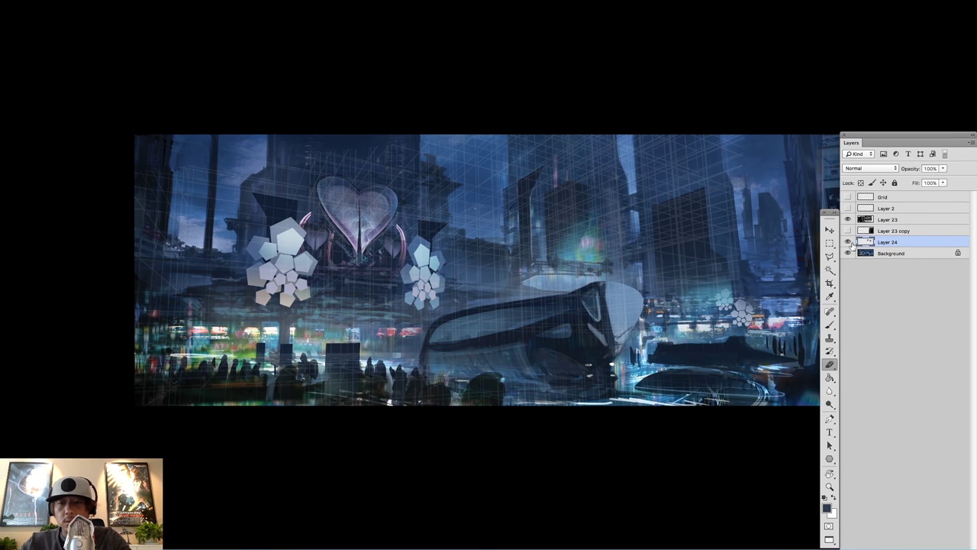
pyautogui.press('Tab')
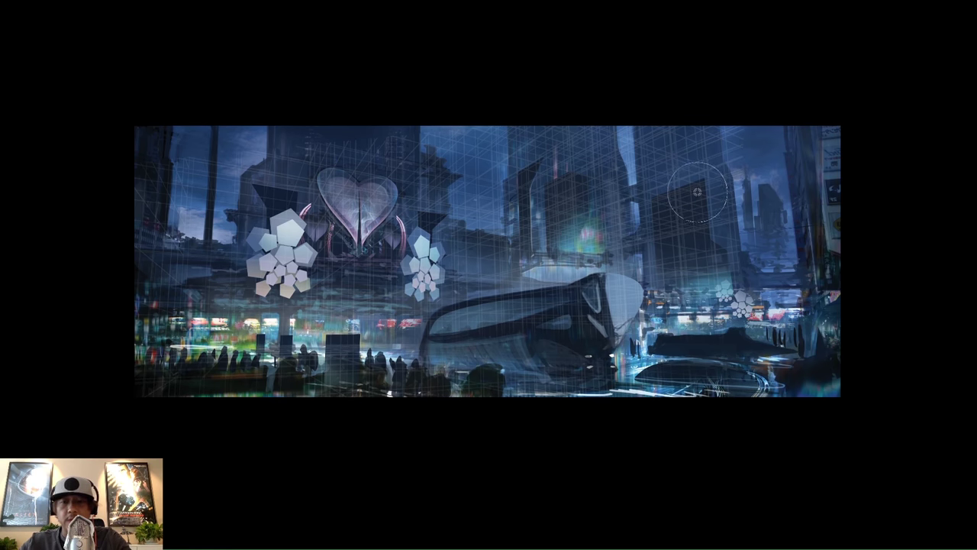
pyautogui.rightClick(748, 261)
pyautogui.keyDown('alt'); pyautogui.click(692, 175); pyautogui.keyUp('alt')
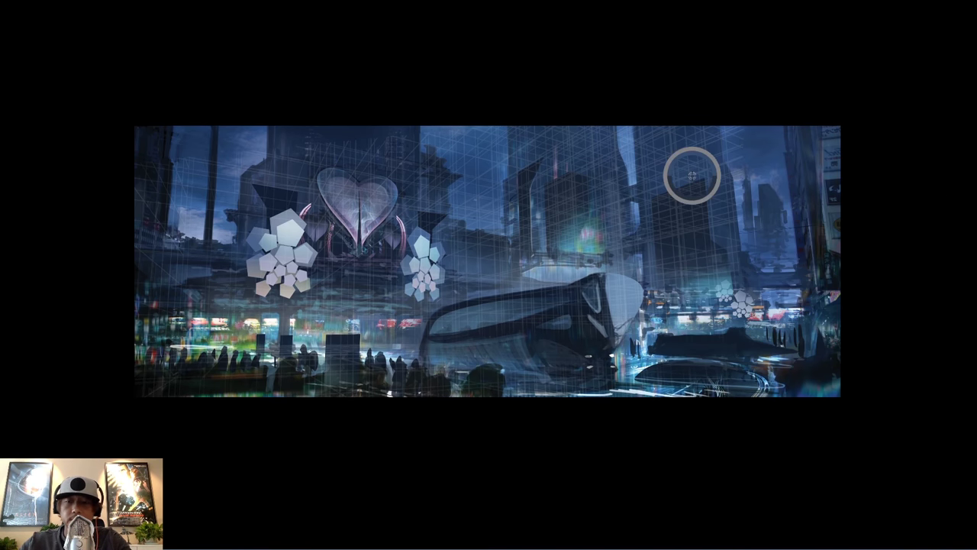
pyautogui.moveTo(700, 182); pyautogui.dragTo(696, 181)
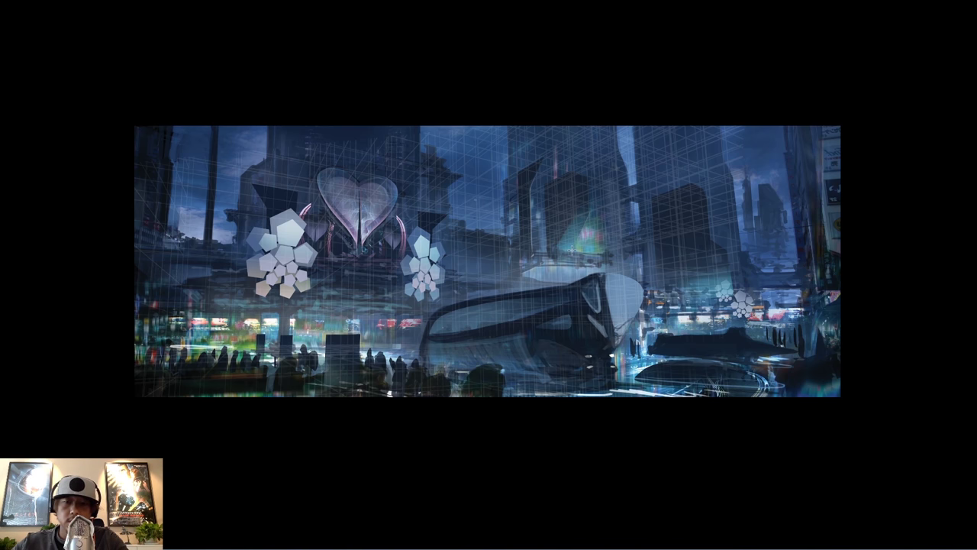
pyautogui.moveTo(623, 167)
pyautogui.mouseDown()
pyautogui.moveTo(591, 167)
pyautogui.moveTo(590, 213)
pyautogui.moveTo(635, 171)
pyautogui.mouseUp()
pyautogui.hotkey('ctrl', 'd')
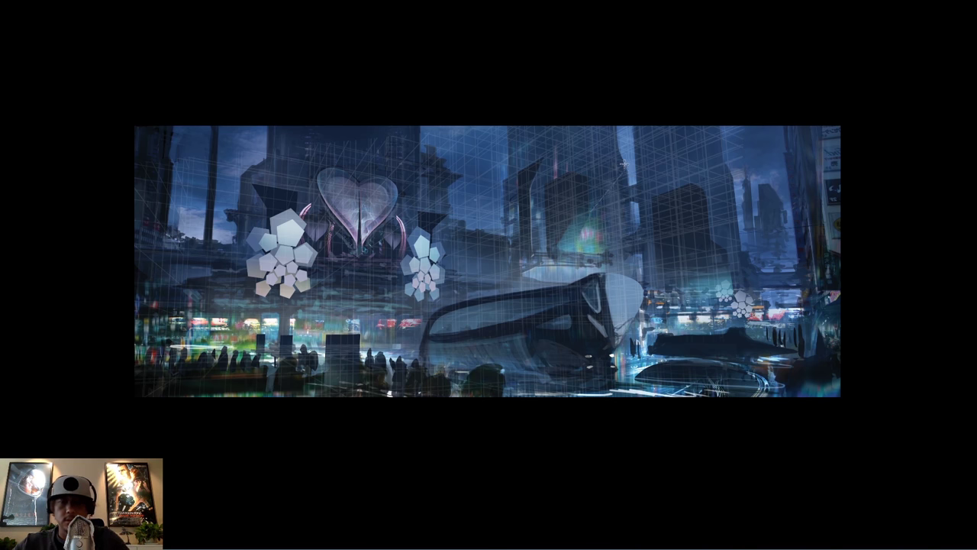
# - Soften the coloured glow beside the central building with the 800 px soft brush, and rework the ledges behind the large vehicle with another brush
pyautogui.rightClick(595, 201)
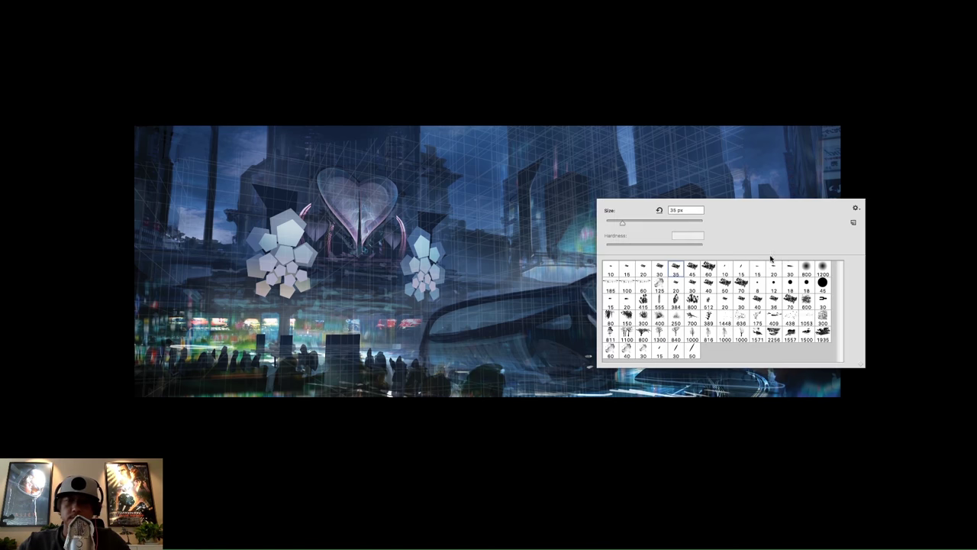
pyautogui.click(806, 267)
pyautogui.click(628, 134)
pyautogui.moveTo(592, 200)
pyautogui.mouseDown()
pyautogui.moveTo(570, 256)
pyautogui.moveTo(580, 229)
pyautogui.moveTo(652, 160)
pyautogui.moveTo(607, 237)
pyautogui.moveTo(627, 174)
pyautogui.mouseUp()
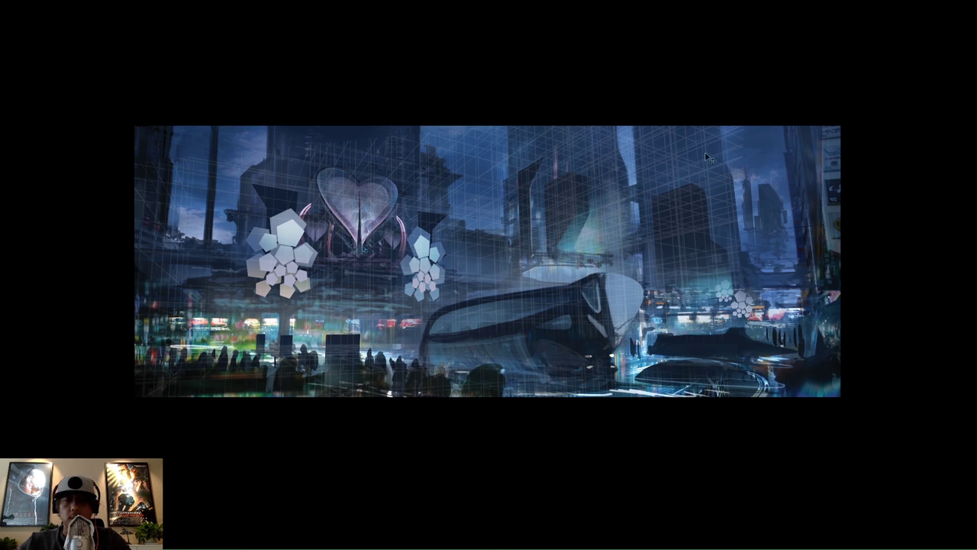
pyautogui.rightClick(660, 268)
pyautogui.doubleClick(670, 283)
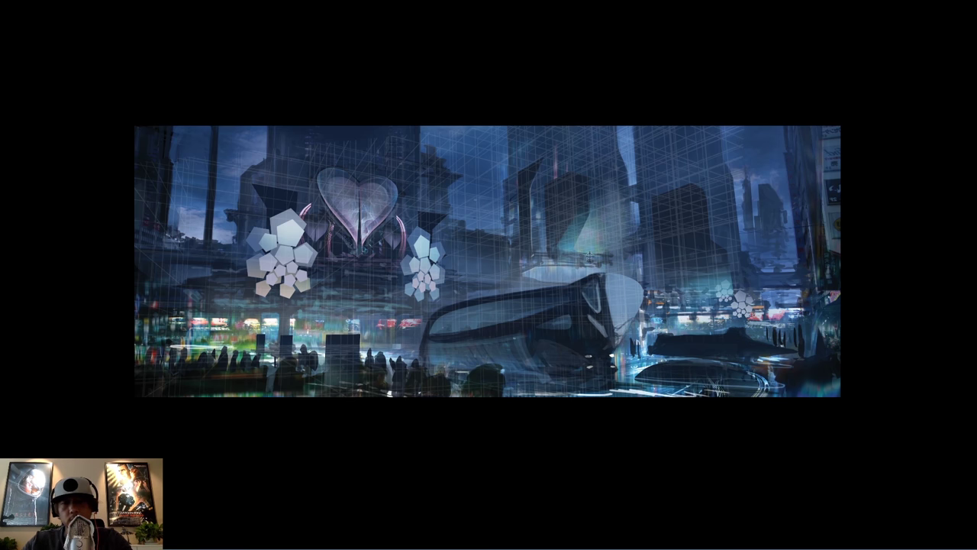
pyautogui.moveTo(591, 245); pyautogui.dragTo(591, 253)
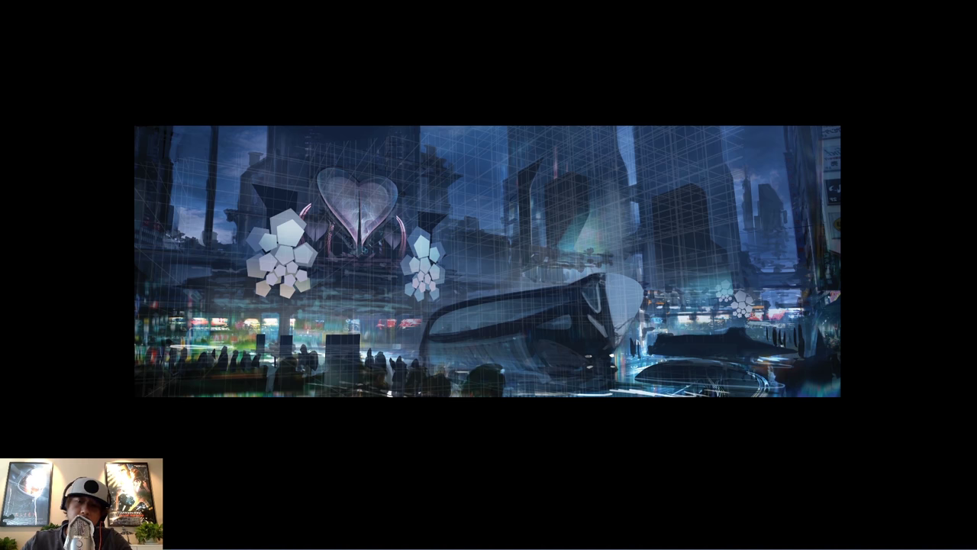
# - Paint pale and dark fold-like reflections between the large vehicle's rounded nose and its body, using sampled colours
pyautogui.moveTo(603, 276); pyautogui.dragTo(609, 320)
pyautogui.moveTo(604, 276); pyautogui.dragTo(615, 333)
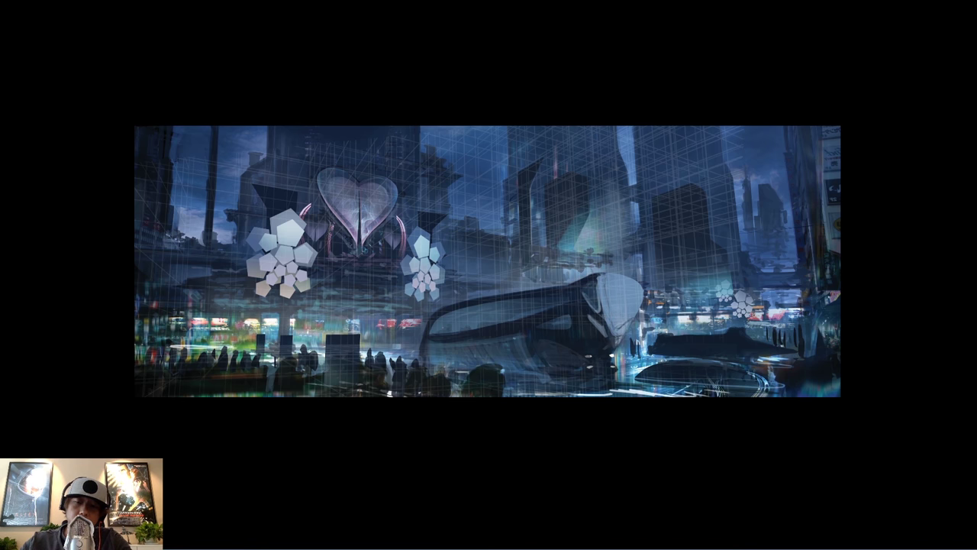
pyautogui.keyDown('alt'); pyautogui.click(589, 316); pyautogui.keyUp('alt')
pyautogui.moveTo(583, 305)
pyautogui.mouseDown()
pyautogui.moveTo(599, 335)
pyautogui.moveTo(594, 371)
pyautogui.moveTo(623, 364)
pyautogui.mouseUp()
pyautogui.keyDown('alt'); pyautogui.click(608, 301); pyautogui.keyUp('alt')
pyautogui.keyDown('alt'); pyautogui.click(585, 336); pyautogui.keyUp('alt')
pyautogui.moveTo(606, 326); pyautogui.dragTo(605, 338)
# - Repaint the large vehicle's side windows and the dark band between them with colours sampled from its body
pyautogui.keyDown('alt'); pyautogui.click(522, 328); pyautogui.keyUp('alt')
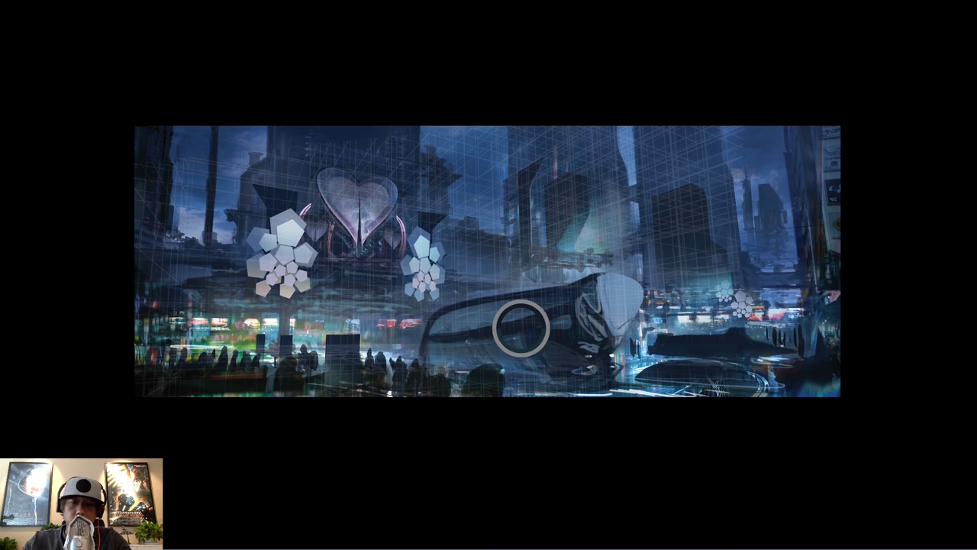
pyautogui.moveTo(526, 334)
pyautogui.mouseDown()
pyautogui.moveTo(449, 344)
pyautogui.moveTo(525, 342)
pyautogui.mouseUp()
pyautogui.keyDown('alt'); pyautogui.click(502, 338); pyautogui.keyUp('alt')
pyautogui.keyDown('alt'); pyautogui.click(520, 328); pyautogui.keyUp('alt')
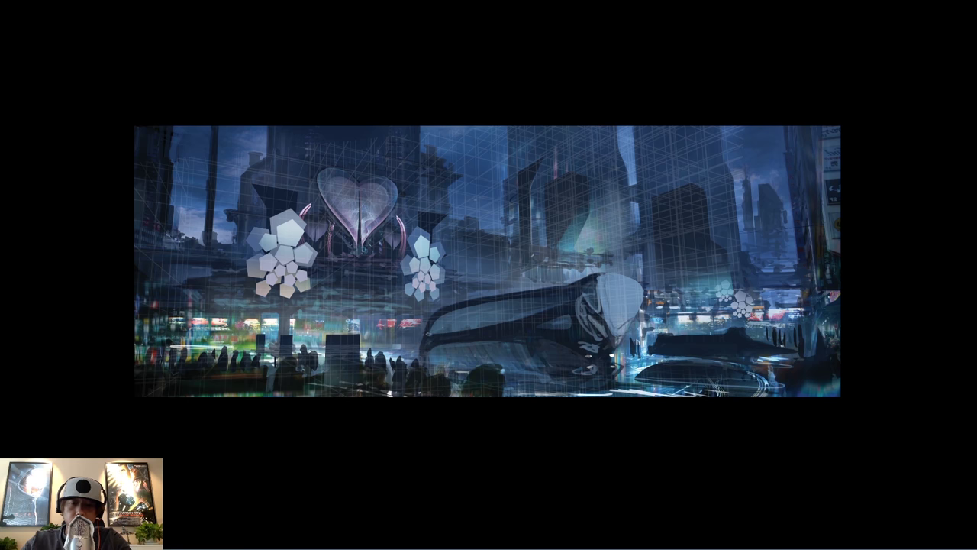
pyautogui.moveTo(426, 339); pyautogui.dragTo(518, 321)
pyautogui.moveTo(455, 333); pyautogui.dragTo(548, 308)
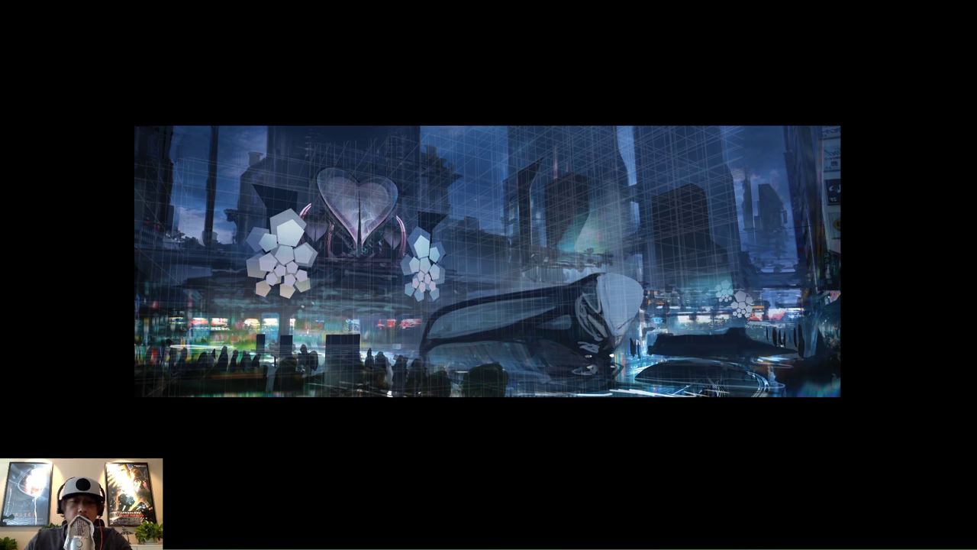
# - Rework the far-left buildings and the area around the tall pillar with sampled dark colours, undoing unwanted strokes
pyautogui.moveTo(329, 166)
pyautogui.mouseDown()
pyautogui.moveTo(235, 232)
pyautogui.moveTo(307, 169)
pyautogui.mouseUp()
pyautogui.hotkey('ctrl', 'z')
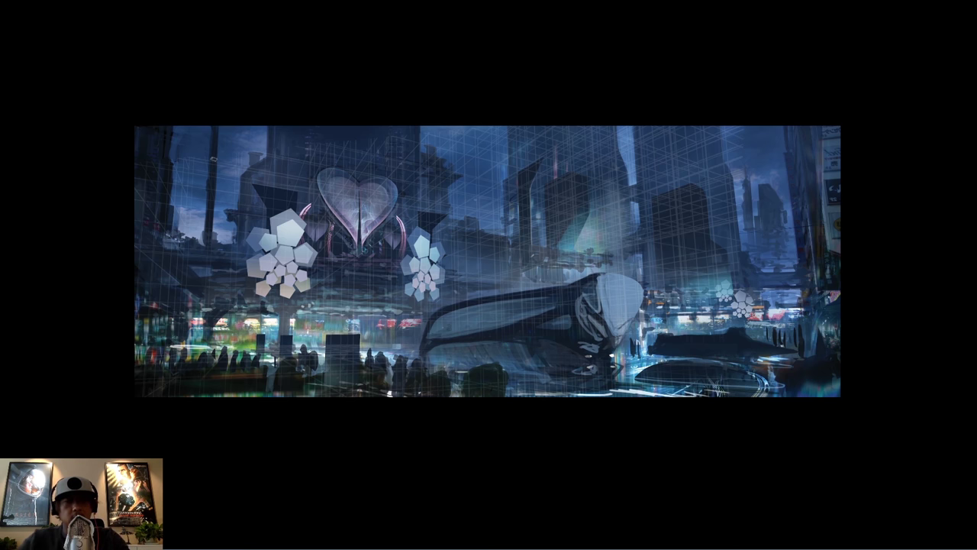
pyautogui.hotkey('ctrl', 'z')
pyautogui.keyDown('alt'); pyautogui.click(209, 219); pyautogui.keyUp('alt')
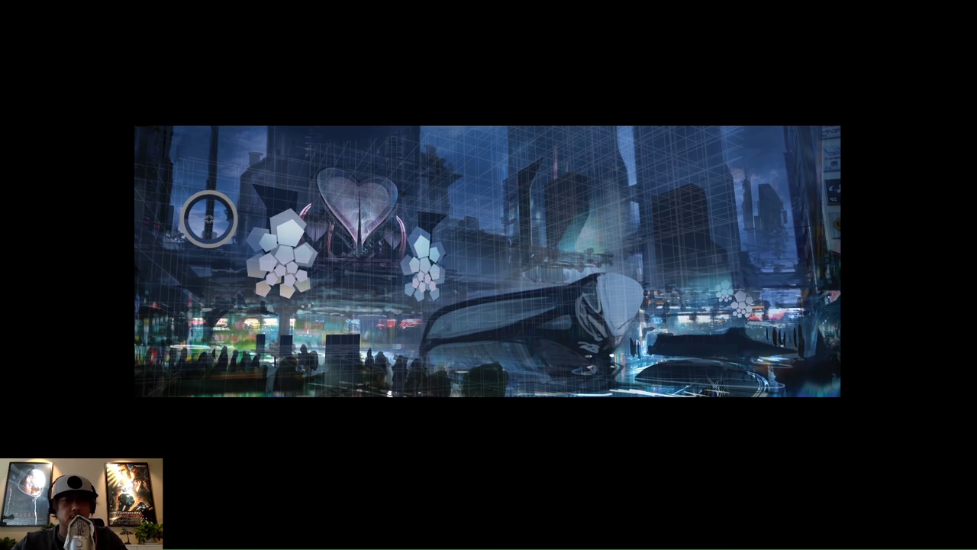
pyautogui.moveTo(210, 241); pyautogui.dragTo(182, 177)
pyautogui.hotkey('ctrl', 'z')
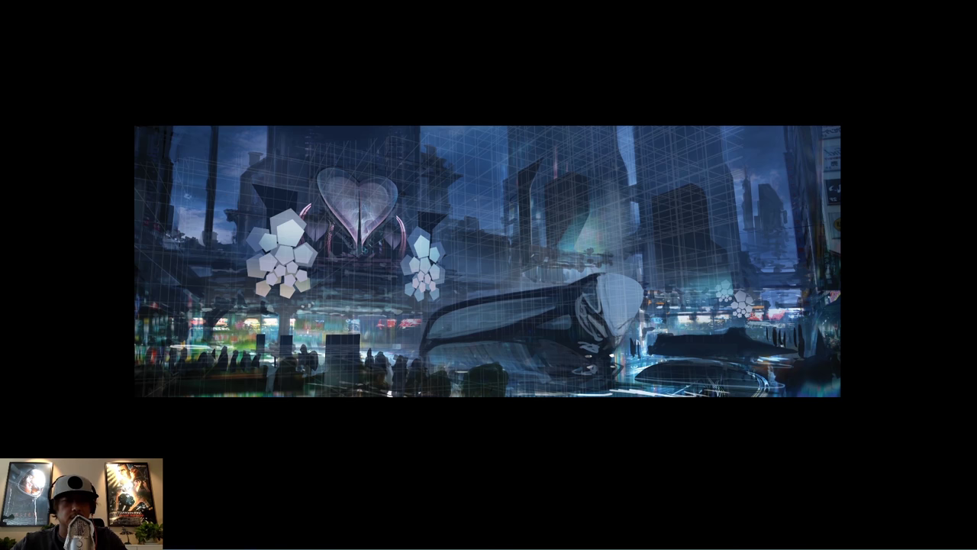
pyautogui.keyDown('alt'); pyautogui.click(162, 204); pyautogui.keyUp('alt')
pyautogui.moveTo(172, 212); pyautogui.dragTo(205, 260)
pyautogui.hotkey('ctrl', 'z')
pyautogui.hotkey('ctrl', 'z')
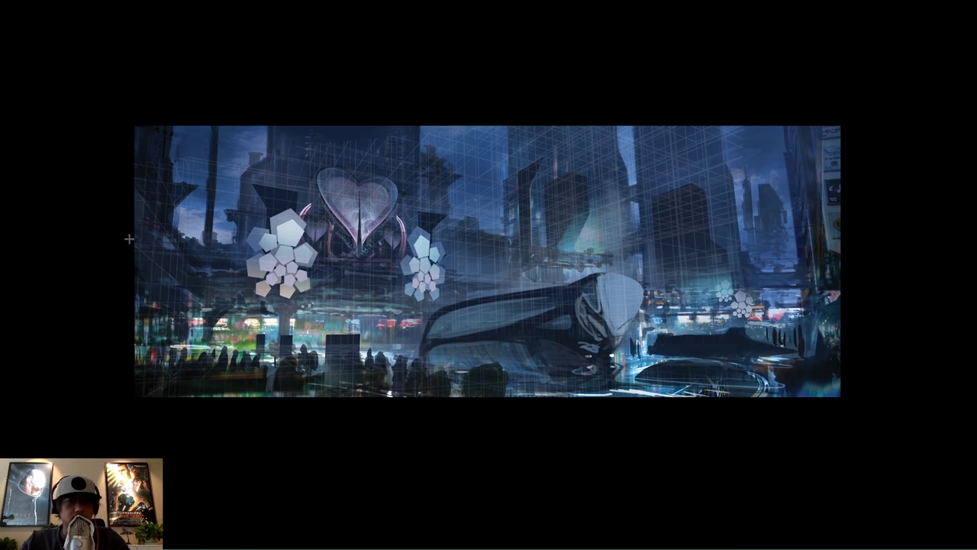
# - Clear the selection and add a pale, slanted hazy plane at the painting's left edge with the 800 px soft brush
pyautogui.moveTo(132, 241)
pyautogui.mouseDown()
pyautogui.moveTo(204, 302)
pyautogui.moveTo(196, 381)
pyautogui.moveTo(116, 365)
pyautogui.moveTo(133, 245)
pyautogui.mouseUp()
pyautogui.hotkey('ctrl', 'd')
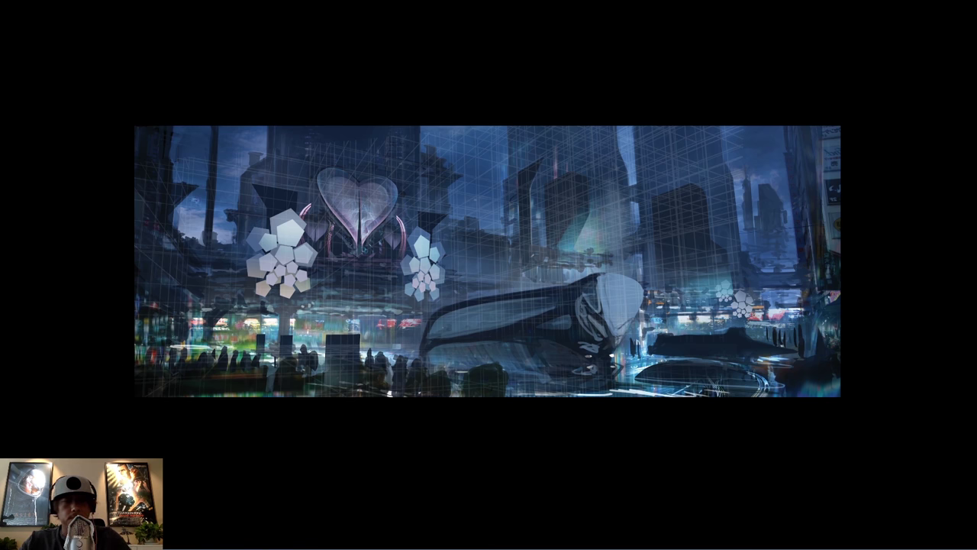
pyautogui.rightClick(365, 272)
pyautogui.click(426, 287)
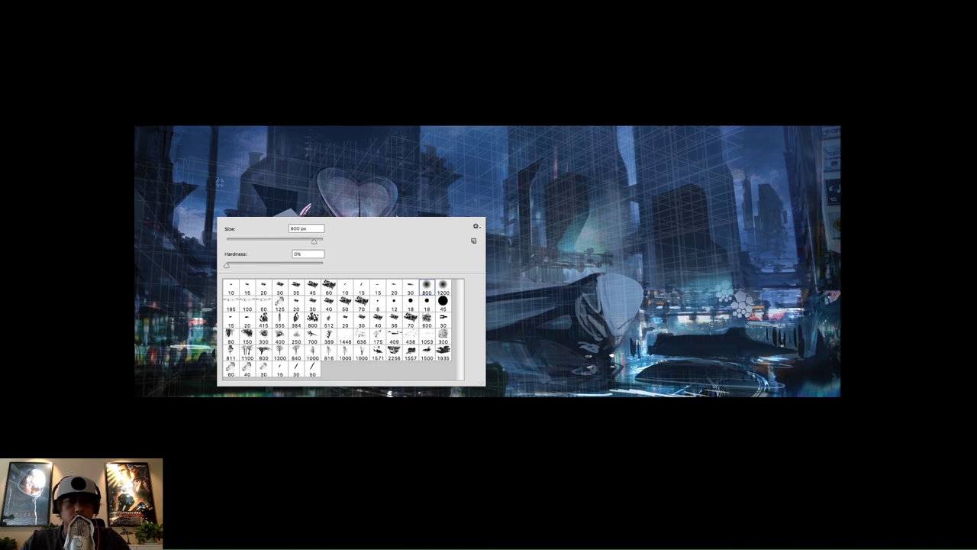
pyautogui.click(194, 230)
pyautogui.moveTo(200, 333)
pyautogui.mouseDown()
pyautogui.moveTo(210, 289)
pyautogui.moveTo(190, 303)
pyautogui.moveTo(157, 271)
pyautogui.moveTo(156, 297)
pyautogui.mouseUp()
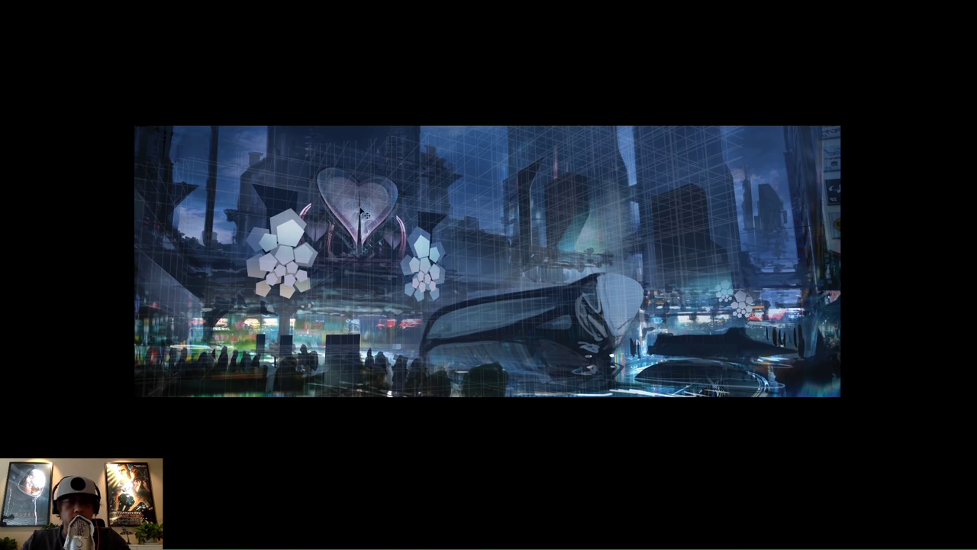
# - Flip the canvas horizontally and refine the seam between the large vehicle's nose and body with the 45 px brush
pyautogui.hotkey('ctrl', 'shift', 'h')
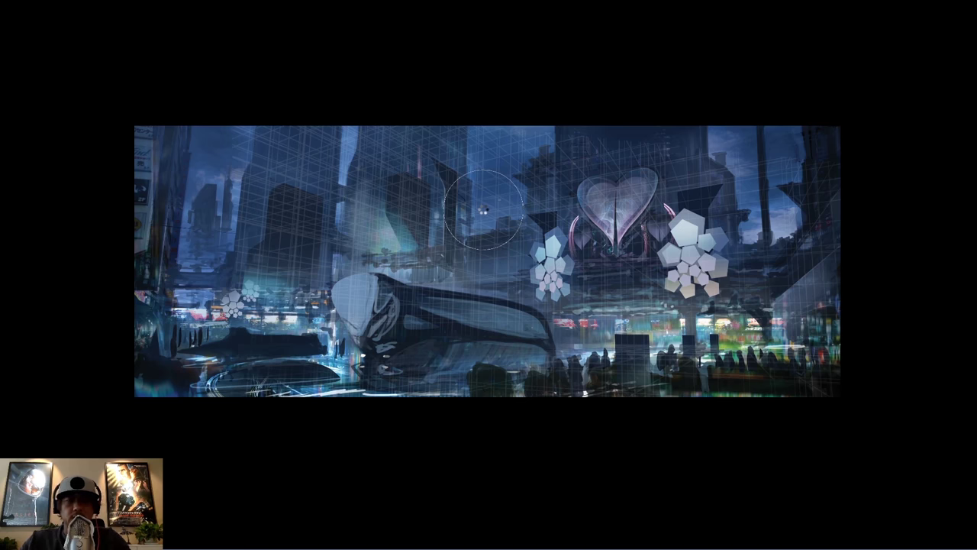
pyautogui.rightClick(590, 295)
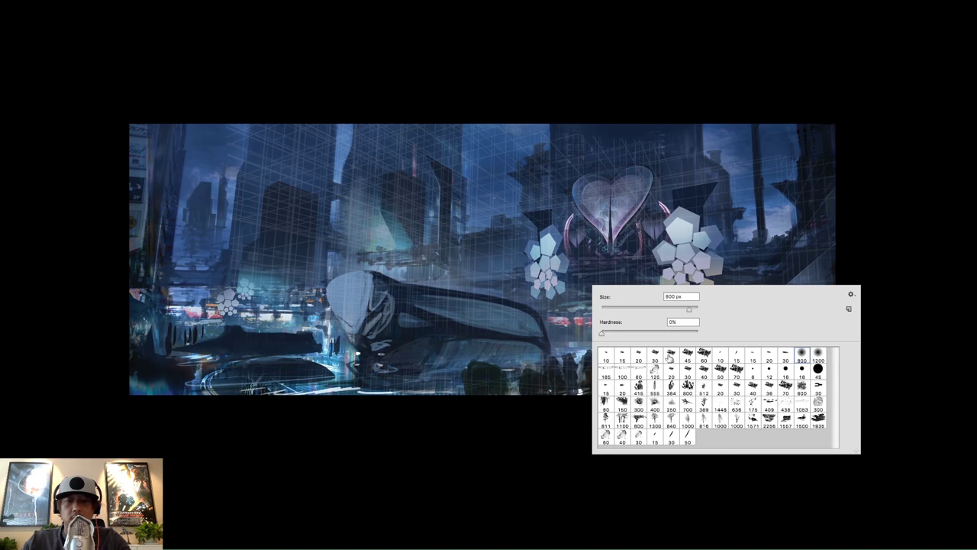
pyautogui.click(686, 356)
pyautogui.click(365, 279)
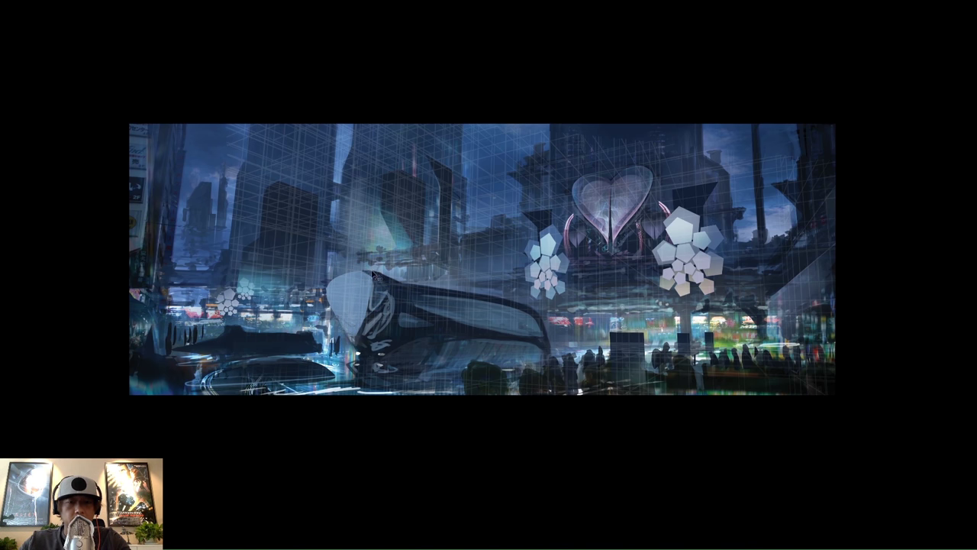
pyautogui.moveTo(373, 274); pyautogui.dragTo(371, 307)
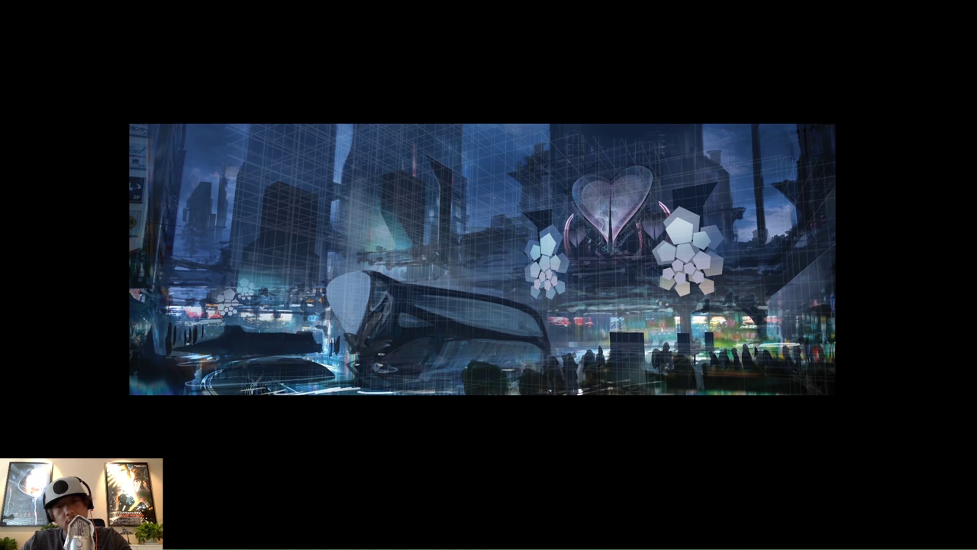
# - Break up the large vehicle's rounded nose with broad, pale textured strokes, using the 125 px brush
pyautogui.rightClick(476, 328)
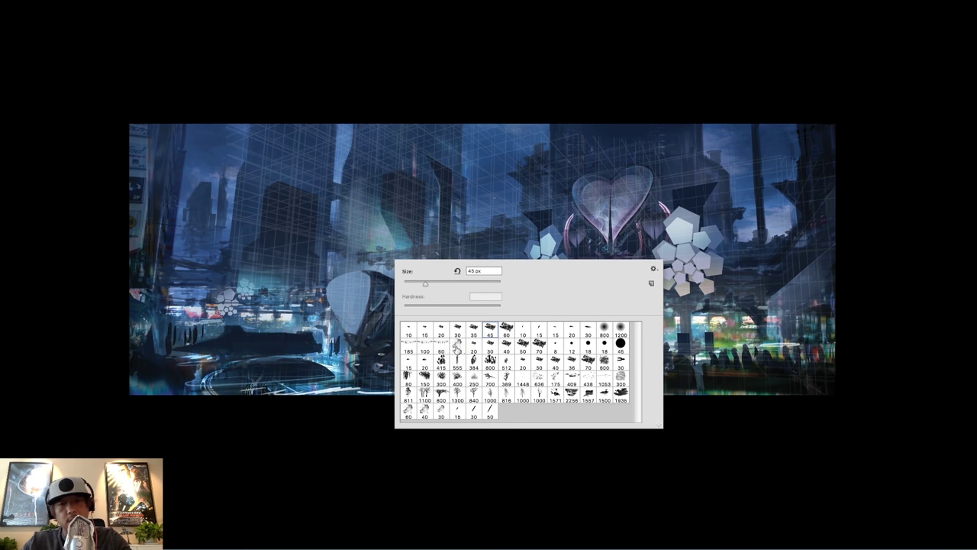
pyautogui.click(457, 348)
pyautogui.click(353, 268)
pyautogui.moveTo(341, 271)
pyautogui.mouseDown()
pyautogui.moveTo(340, 319)
pyautogui.moveTo(359, 306)
pyautogui.mouseUp()
pyautogui.moveTo(336, 311)
pyautogui.mouseDown()
pyautogui.moveTo(334, 278)
pyautogui.moveTo(328, 307)
pyautogui.moveTo(350, 324)
pyautogui.moveTo(367, 286)
pyautogui.mouseUp()
pyautogui.moveTo(359, 336)
pyautogui.mouseDown()
pyautogui.moveTo(374, 272)
pyautogui.moveTo(373, 313)
pyautogui.moveTo(389, 278)
pyautogui.mouseUp()
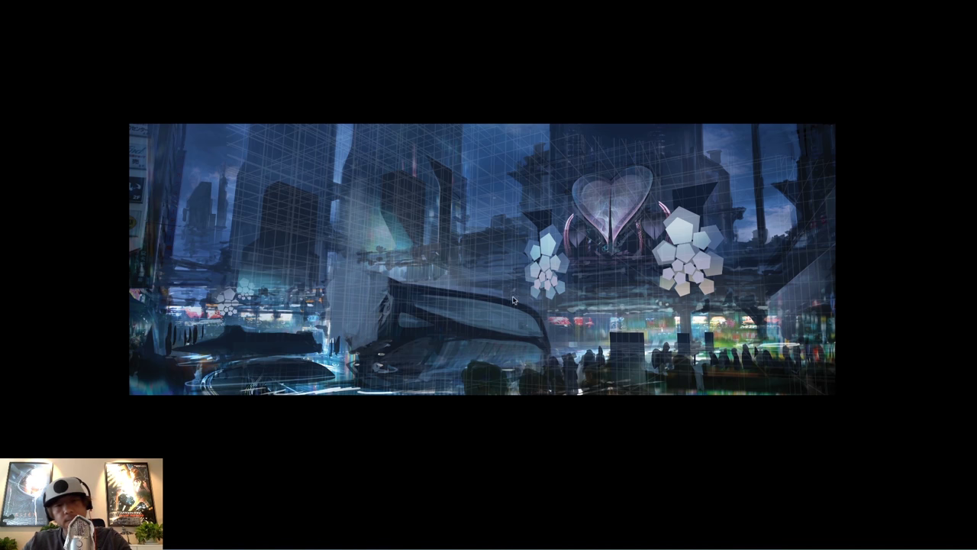
# - Outline the large vehicle's nose, fill it as a dark, blocky mass with the 800 px soft brush, and clear the selection
pyautogui.rightClick(489, 286)
pyautogui.click(570, 361)
pyautogui.click(424, 316)
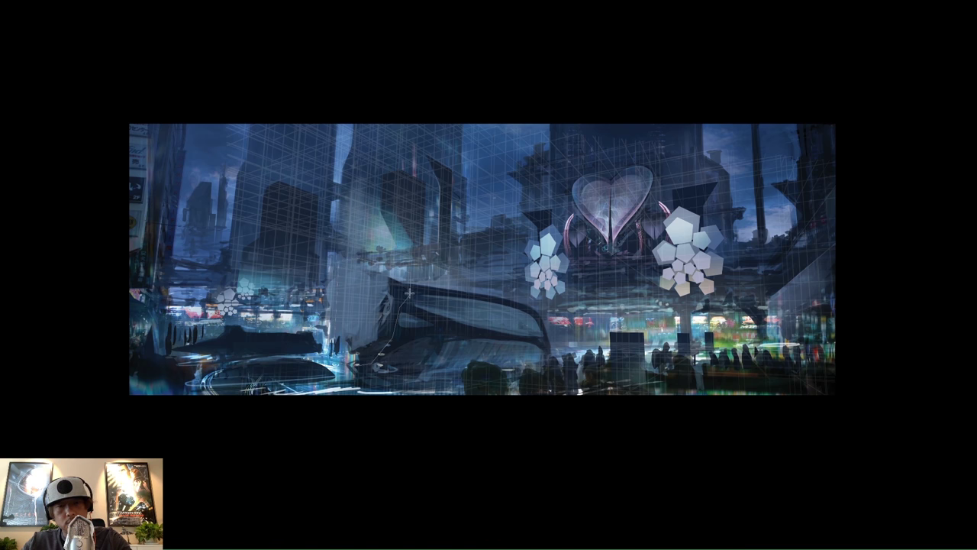
pyautogui.rightClick(425, 252)
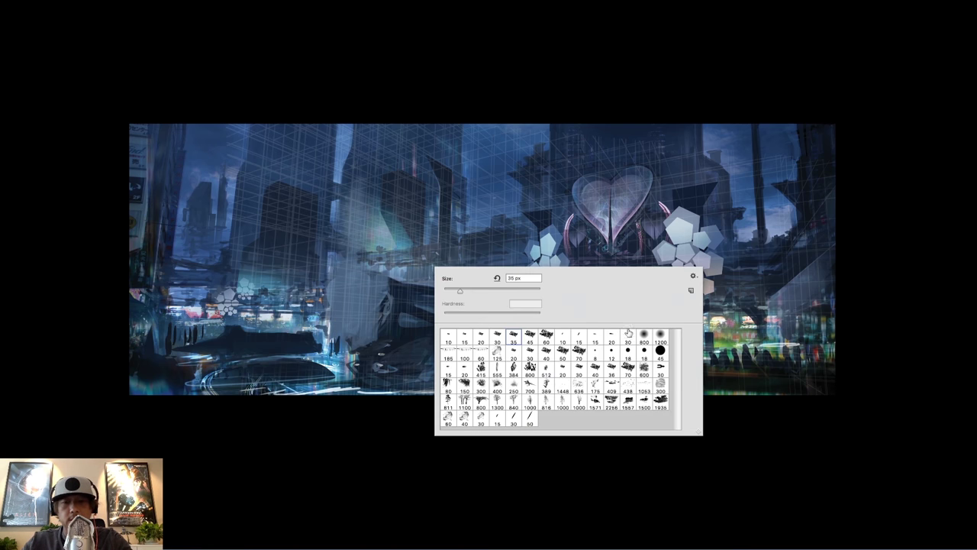
pyautogui.click(645, 336)
pyautogui.click(390, 333)
pyautogui.moveTo(384, 275); pyautogui.dragTo(355, 327)
pyautogui.moveTo(379, 292); pyautogui.dragTo(359, 342)
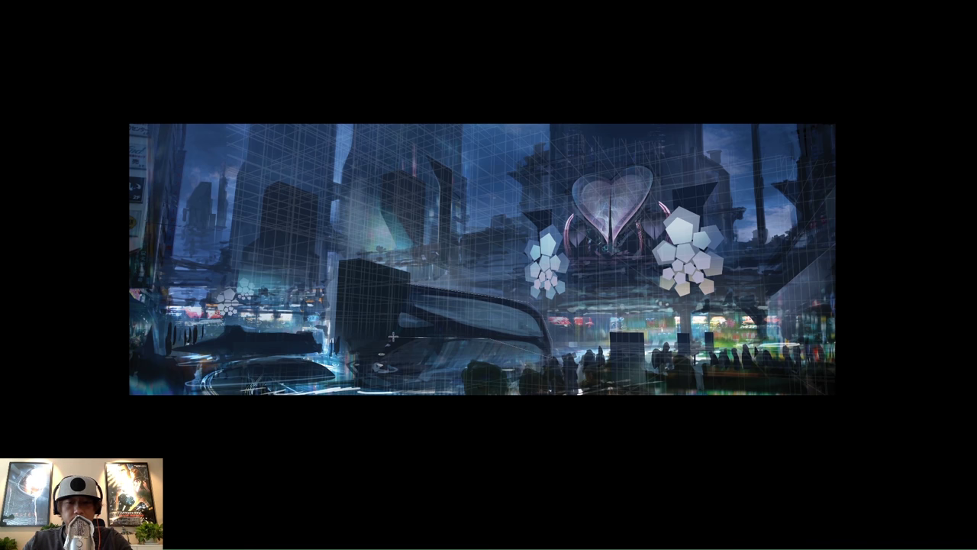
pyautogui.click(390, 335)
pyautogui.click(411, 288)
pyautogui.hotkey('ctrl', 'd')
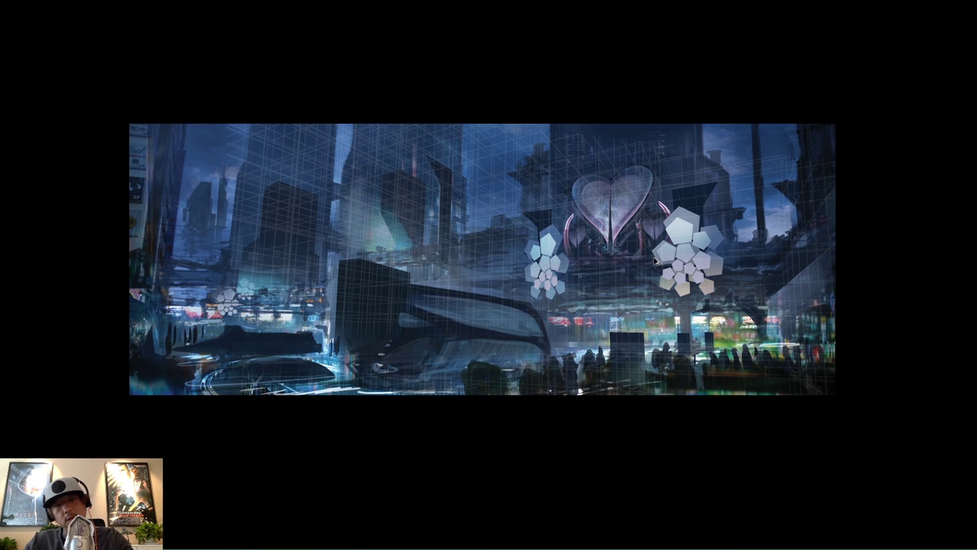
# - Compare the painting with Layer 24 hidden and shown, and trim the hard top edge of the vehicle's dark nose with the Eraser
pyautogui.press('Tab')
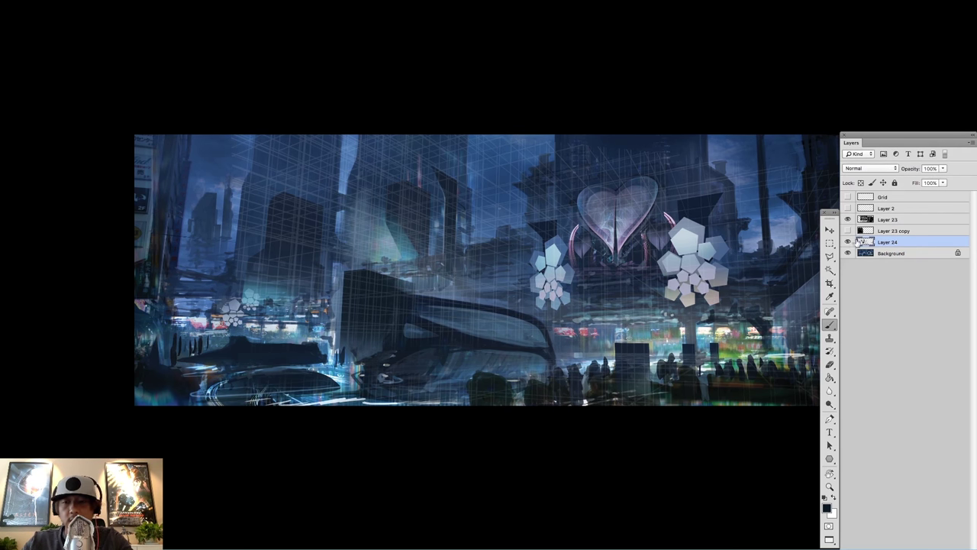
pyautogui.click(848, 242)
pyautogui.click(847, 242)
pyautogui.press('e')
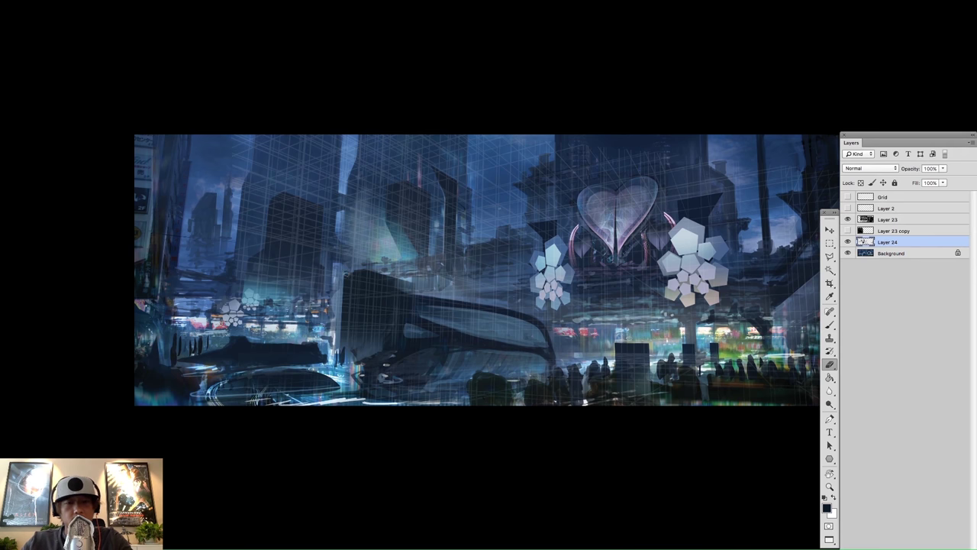
pyautogui.moveTo(345, 274); pyautogui.dragTo(410, 283)
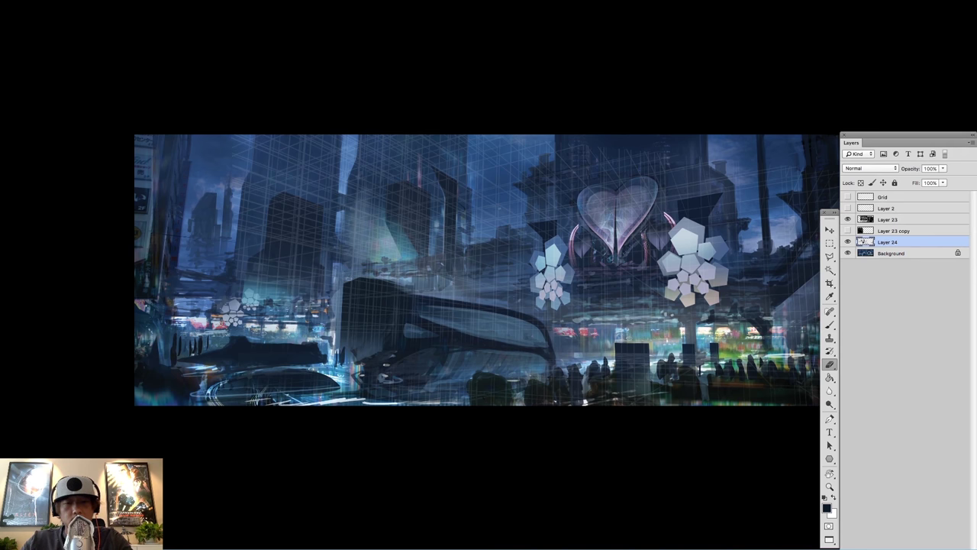
# - Hide the Layer 23 grid overlay and add a new layer above Layer 24 for painting
pyautogui.press('Tab')
pyautogui.rightClick(487, 260)
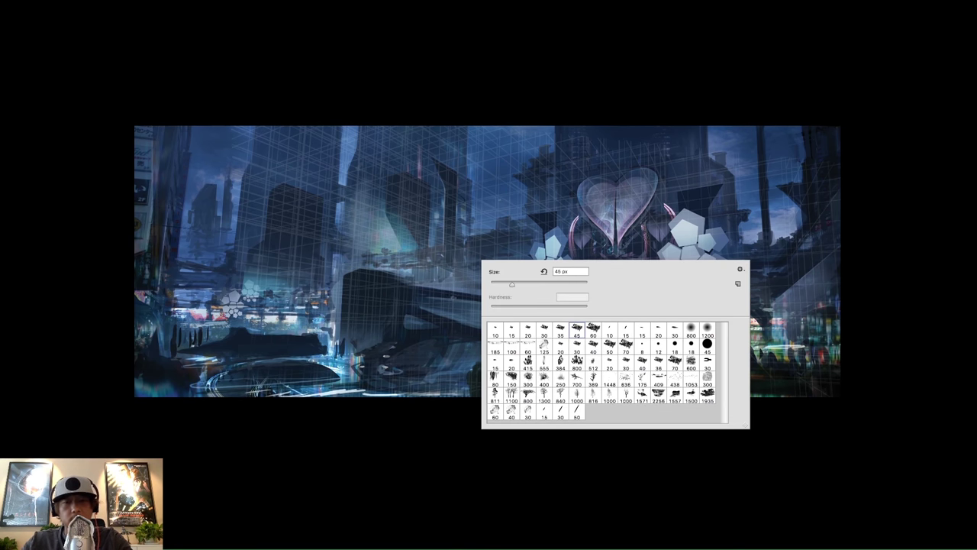
pyautogui.click(395, 203)
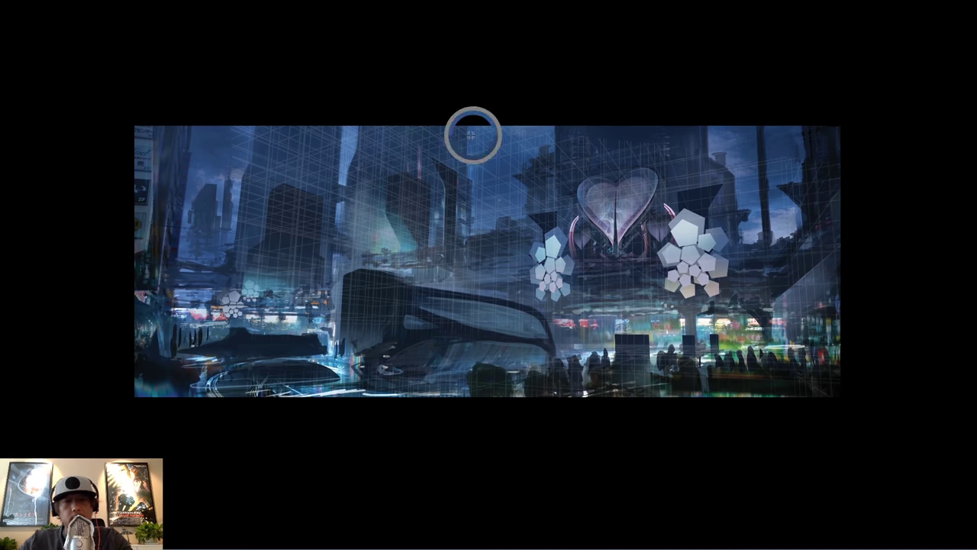
pyautogui.press('Tab')
pyautogui.click(847, 219)
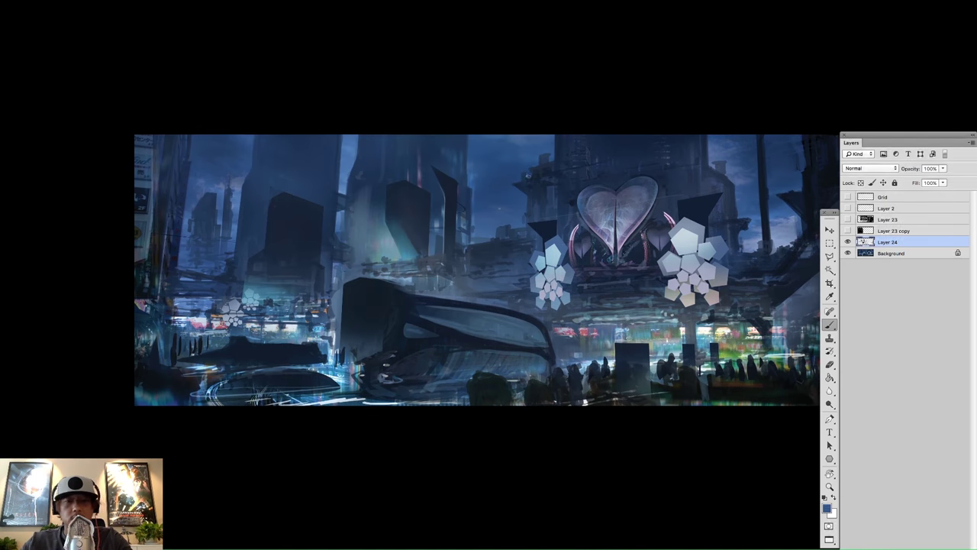
pyautogui.press('Tab')
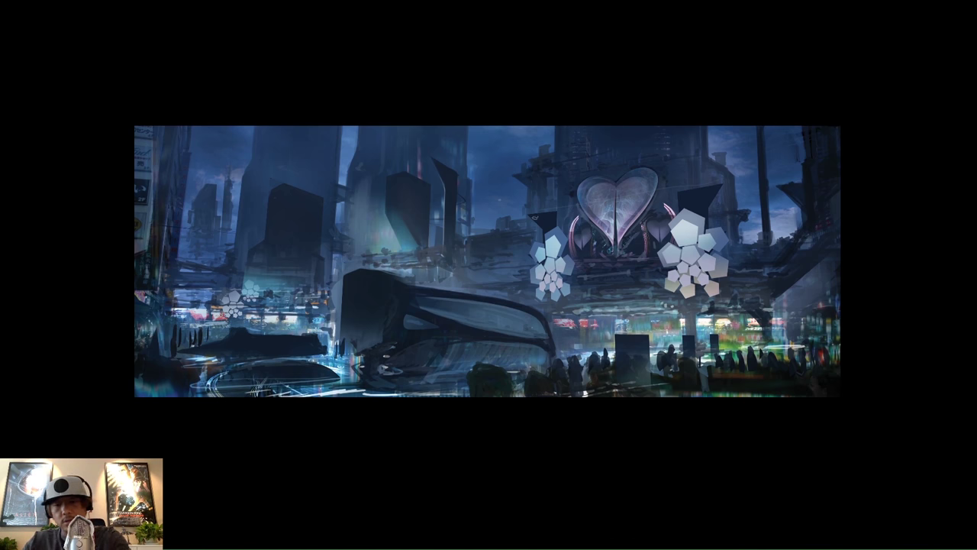
pyautogui.press('Tab')
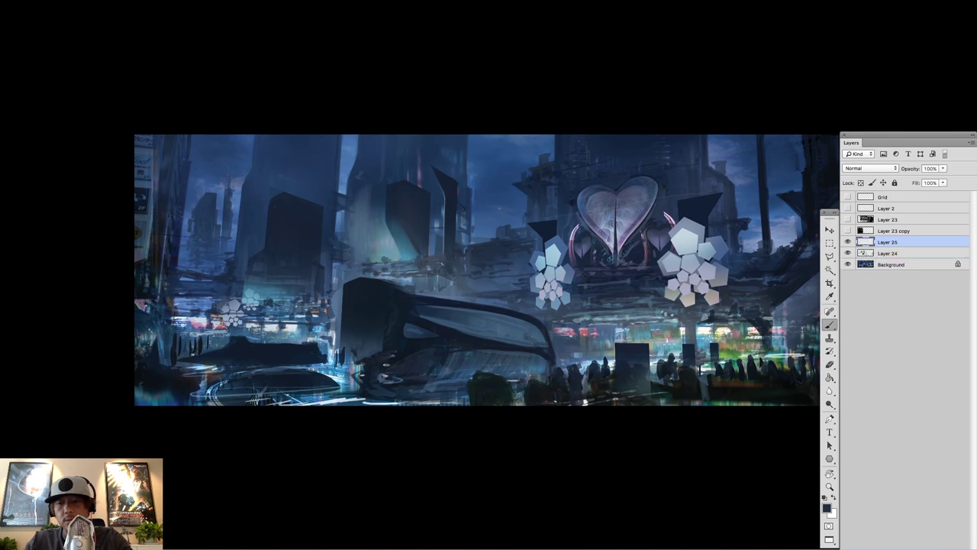
pyautogui.press('Tab')
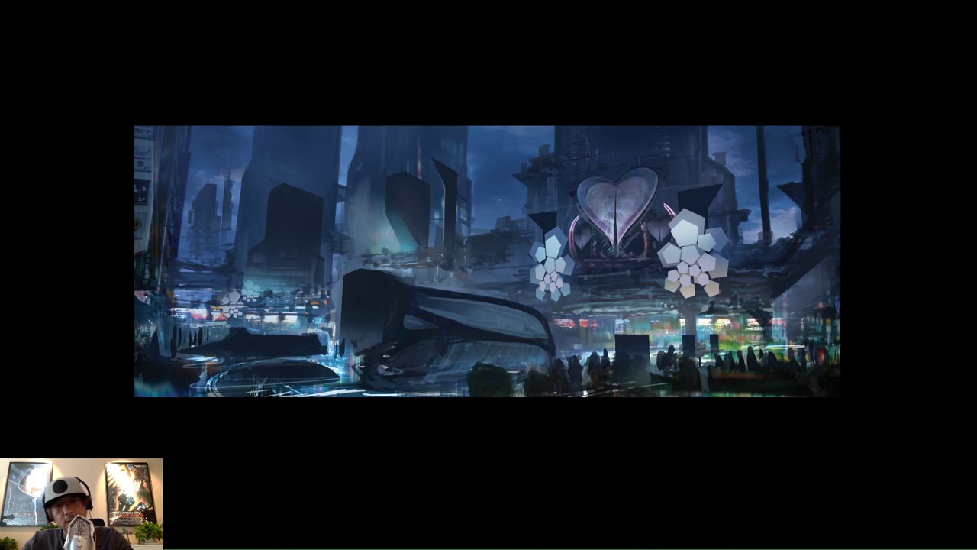
# - Paint loose horizontal strokes above the large vehicle and along the underside of the elevated structure over the crowd
pyautogui.moveTo(438, 273); pyautogui.dragTo(524, 278)
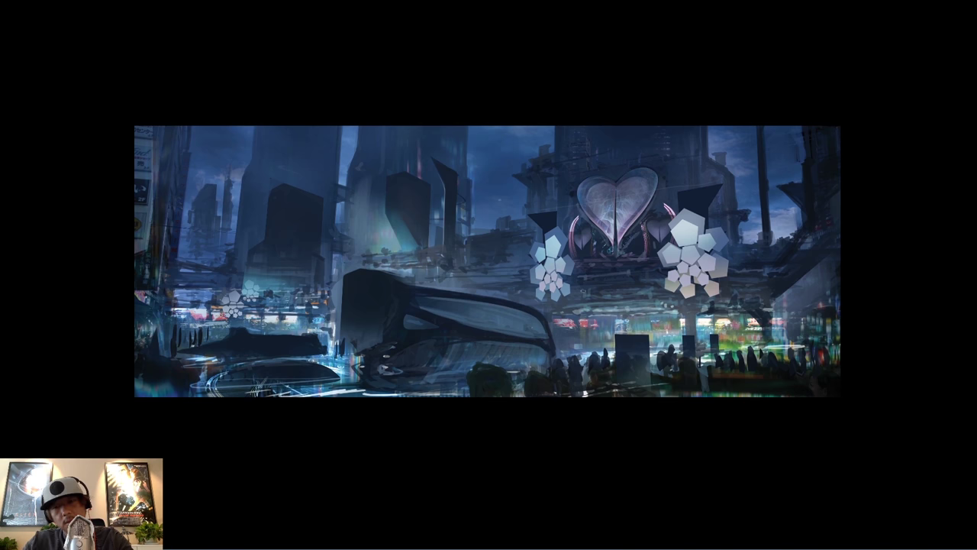
pyautogui.moveTo(589, 307)
pyautogui.mouseDown()
pyautogui.moveTo(661, 306)
pyautogui.moveTo(614, 316)
pyautogui.moveTo(676, 318)
pyautogui.mouseUp()
pyautogui.moveTo(580, 319); pyautogui.dragTo(677, 316)
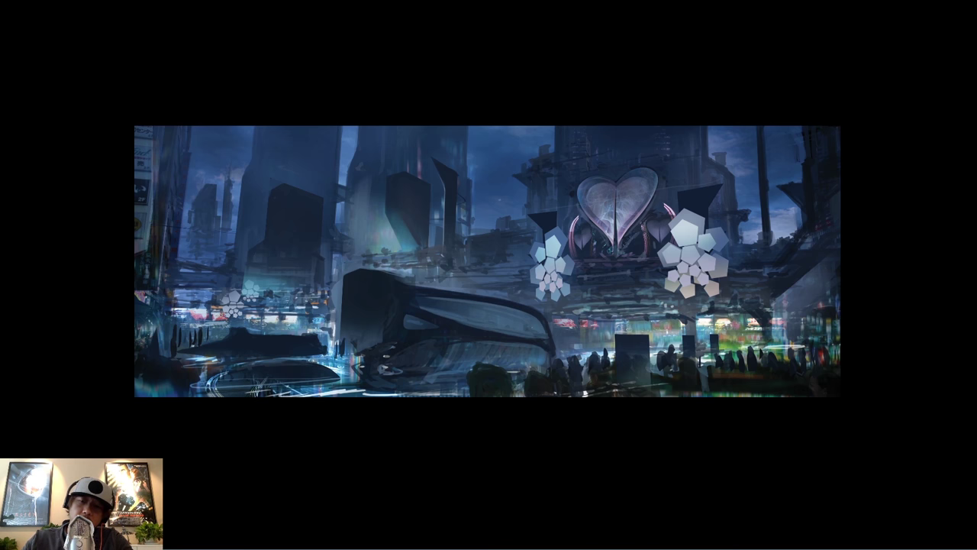
pyautogui.moveTo(772, 310)
pyautogui.mouseDown()
pyautogui.moveTo(811, 307)
pyautogui.moveTo(784, 312)
pyautogui.moveTo(768, 334)
pyautogui.moveTo(780, 320)
pyautogui.mouseUp()
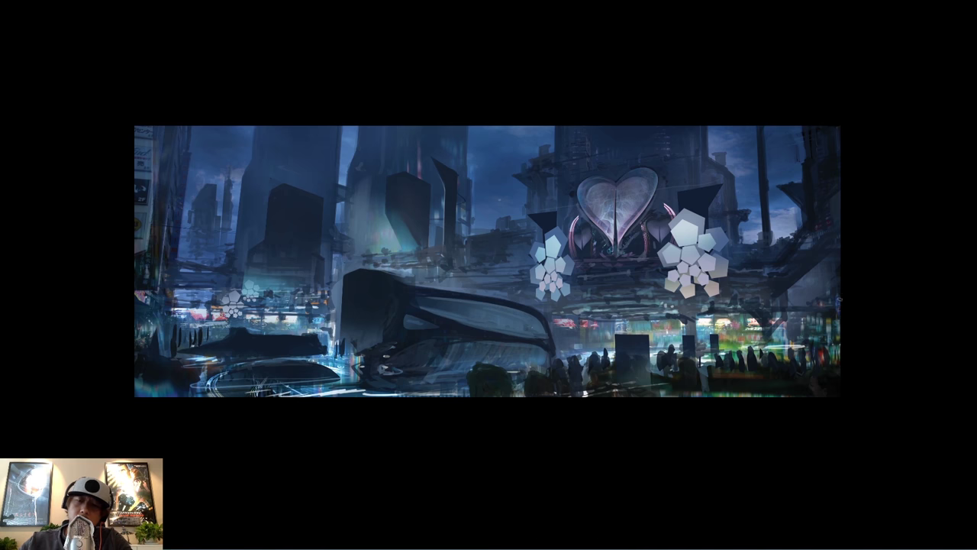
# - Undo the last stroke and paint a pale vertical sign above the far-right crowd with a sampled colour
pyautogui.scroll(3, 794, 309)
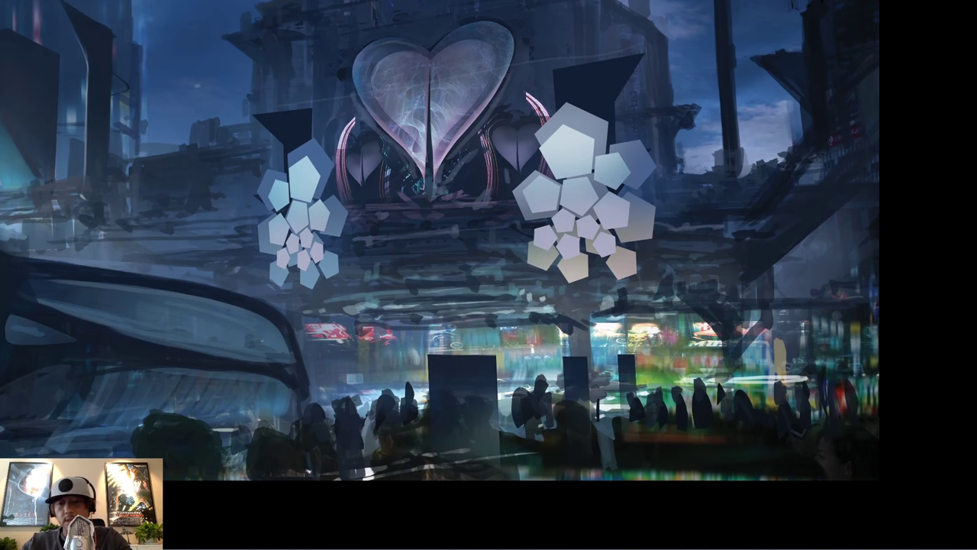
pyautogui.hotkey('ctrl', 'z')
pyautogui.keyDown('alt'); pyautogui.click(794, 379); pyautogui.keyUp('alt')
pyautogui.moveTo(779, 343); pyautogui.dragTo(785, 373)
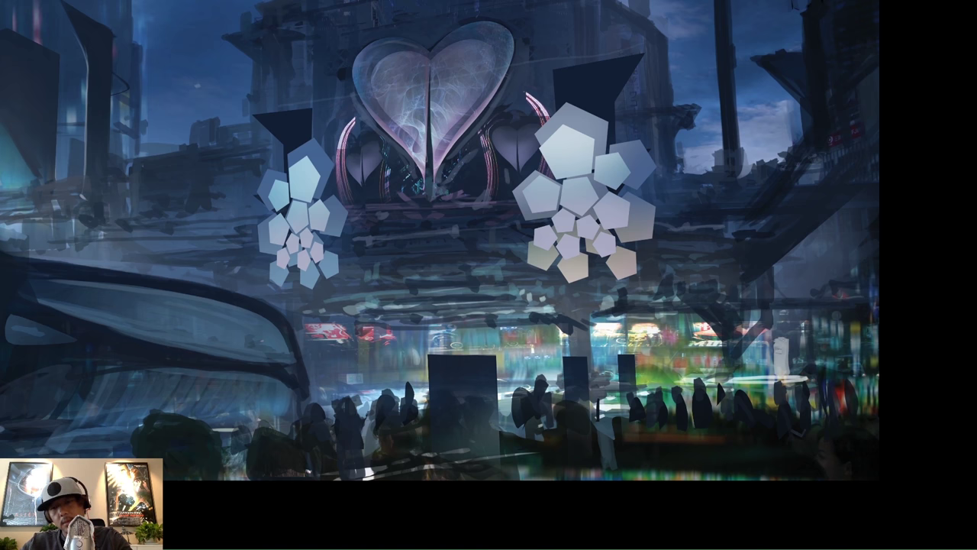
pyautogui.moveTo(784, 337); pyautogui.dragTo(776, 395)
pyautogui.moveTo(785, 383); pyautogui.dragTo(786, 399)
# - Paint a dark diagonal strut under the far-right elevated structure and darken the area above it with sampled colours
pyautogui.keyDown('alt'); pyautogui.click(764, 301); pyautogui.keyUp('alt')
pyautogui.moveTo(763, 285)
pyautogui.mouseDown()
pyautogui.moveTo(767, 328)
pyautogui.moveTo(729, 356)
pyautogui.mouseUp()
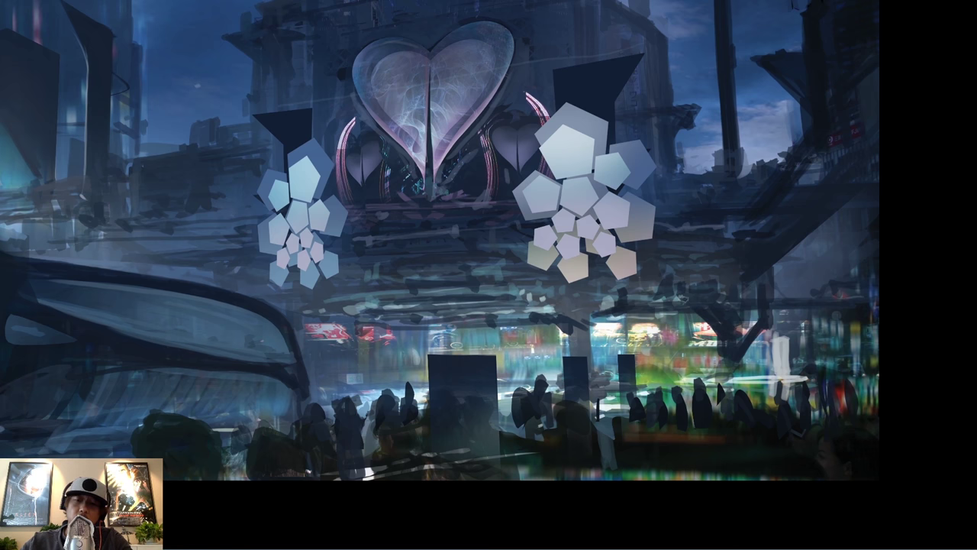
pyautogui.keyDown('alt'); pyautogui.click(755, 212); pyautogui.keyUp('alt')
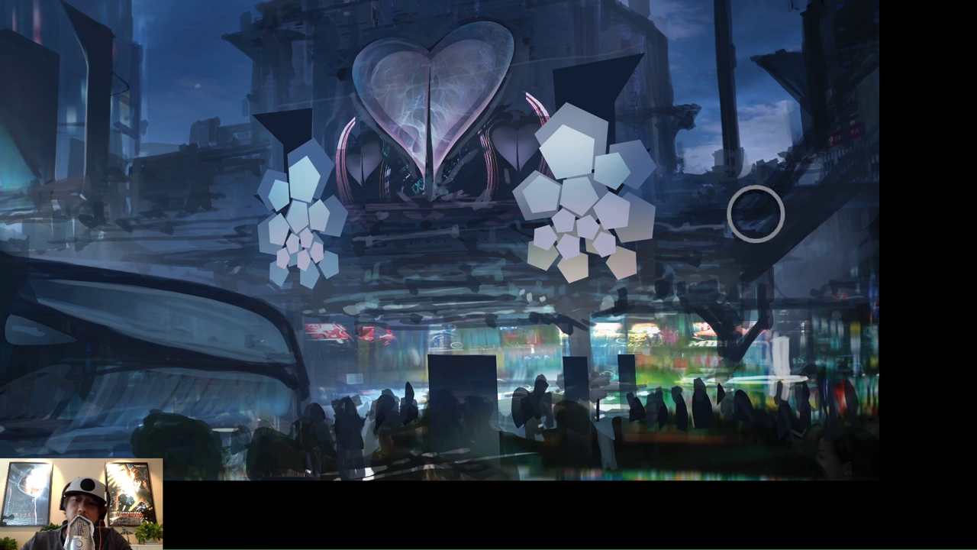
pyautogui.keyDown('alt'); pyautogui.click(732, 177); pyautogui.keyUp('alt')
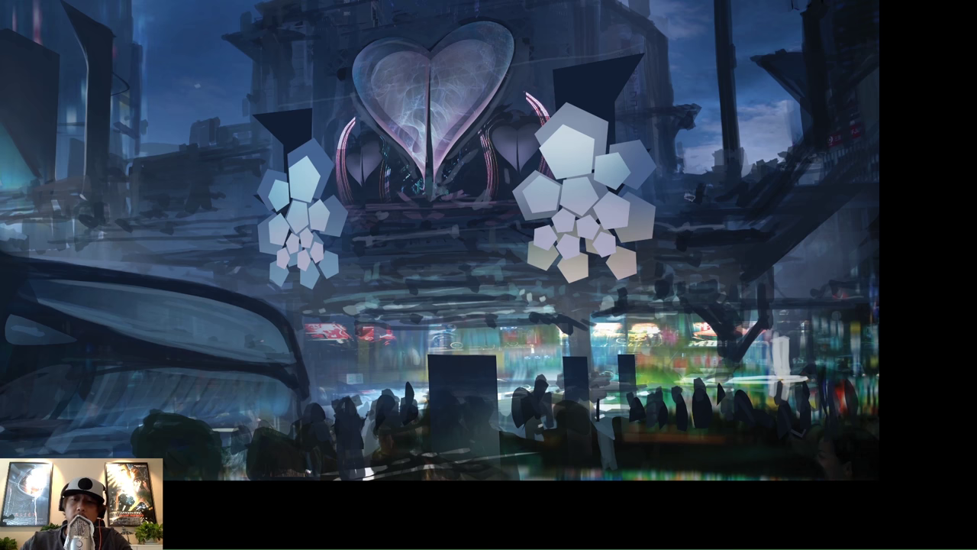
pyautogui.keyDown('alt'); pyautogui.click(812, 213); pyautogui.keyUp('alt')
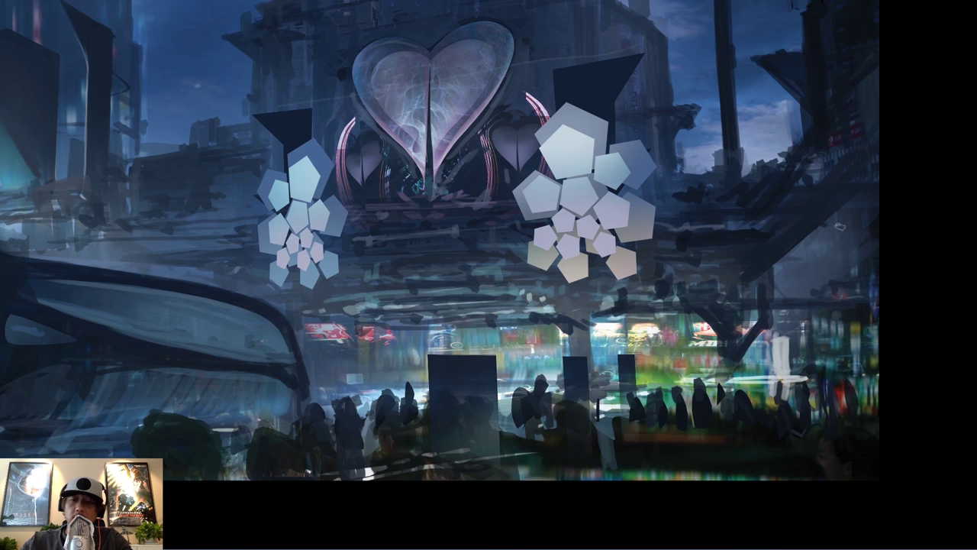
pyautogui.moveTo(828, 224)
pyautogui.mouseDown()
pyautogui.moveTo(889, 222)
pyautogui.moveTo(856, 228)
pyautogui.mouseUp()
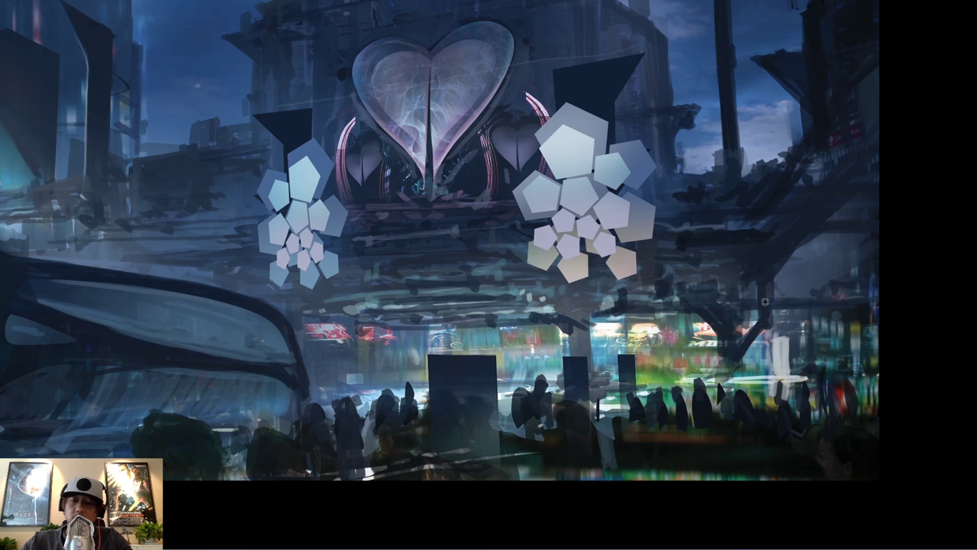
# - Extend the elevated structure's underside with sampled dark strokes from its far-right end across to the area beside the large vehicle
pyautogui.moveTo(815, 293); pyautogui.dragTo(854, 295)
pyautogui.keyDown('alt'); pyautogui.click(859, 313); pyautogui.keyUp('alt')
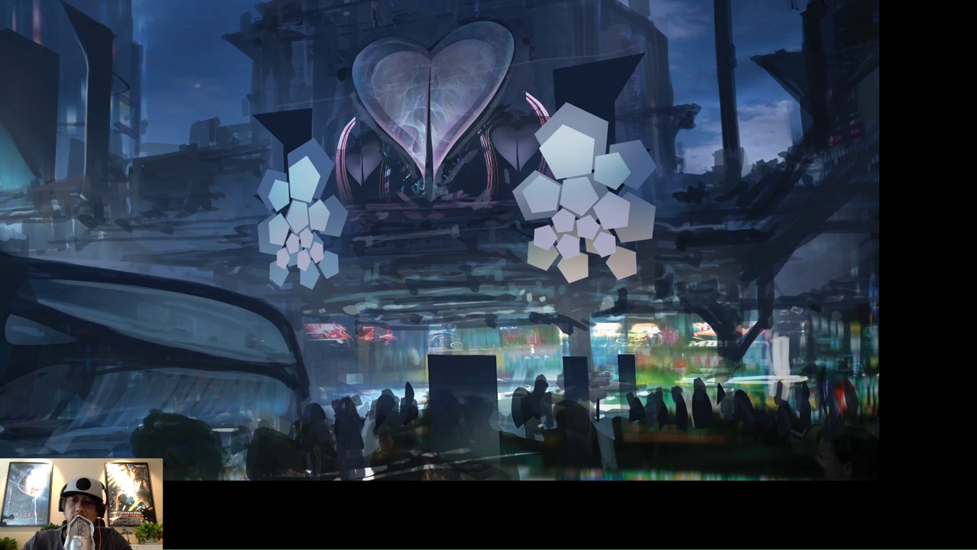
pyautogui.moveTo(788, 310)
pyautogui.mouseDown()
pyautogui.moveTo(824, 313)
pyautogui.moveTo(788, 316)
pyautogui.mouseUp()
pyautogui.keyDown('alt'); pyautogui.click(704, 311); pyautogui.keyUp('alt')
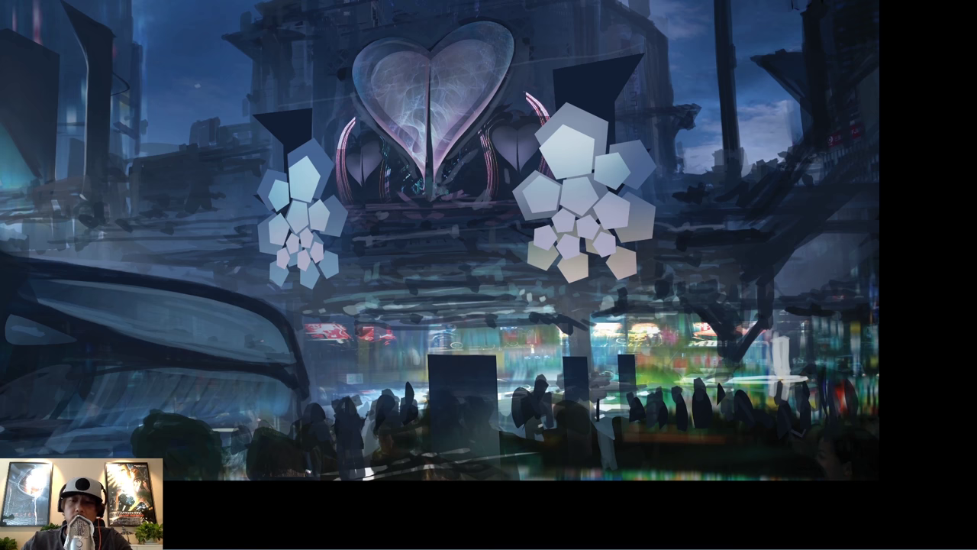
pyautogui.moveTo(633, 316); pyautogui.dragTo(690, 312)
pyautogui.moveTo(629, 316); pyautogui.dragTo(575, 317)
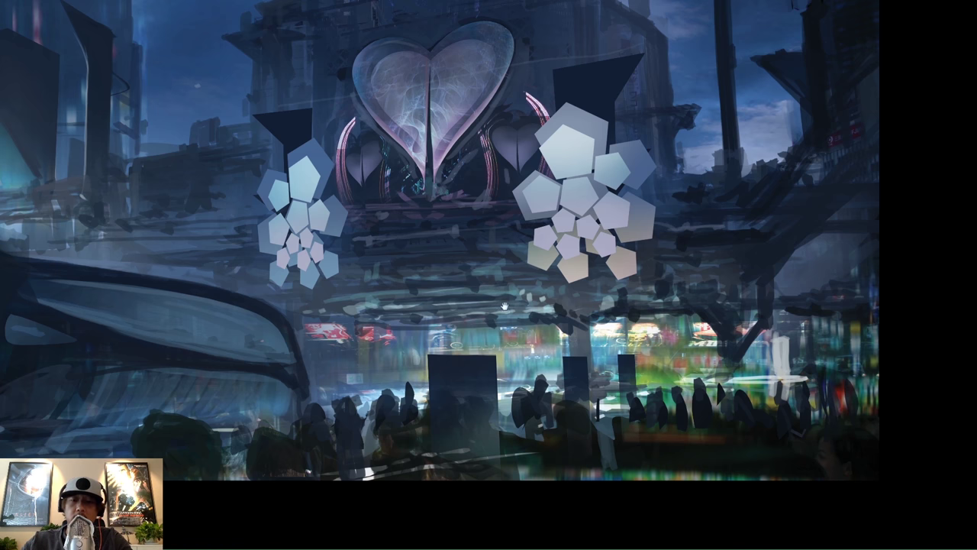
pyautogui.moveTo(355, 317); pyautogui.dragTo(486, 308)
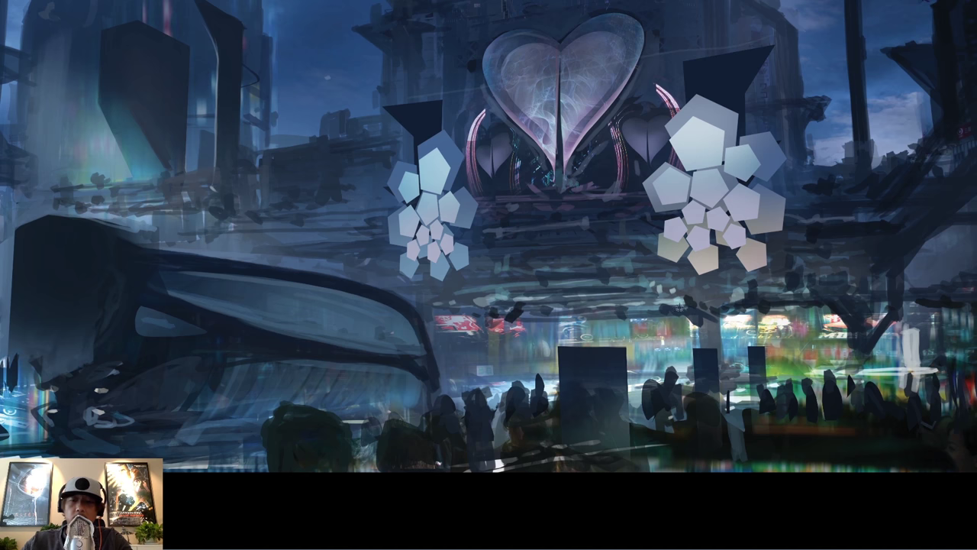
pyautogui.keyDown('alt'); pyautogui.click(517, 309); pyautogui.keyUp('alt')
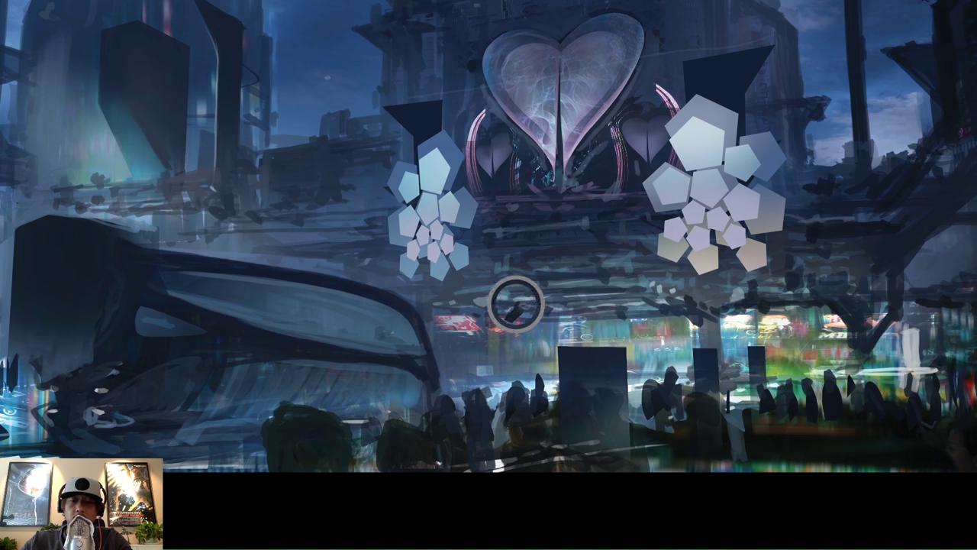
pyautogui.keyDown('alt'); pyautogui.click(613, 286); pyautogui.keyUp('alt')
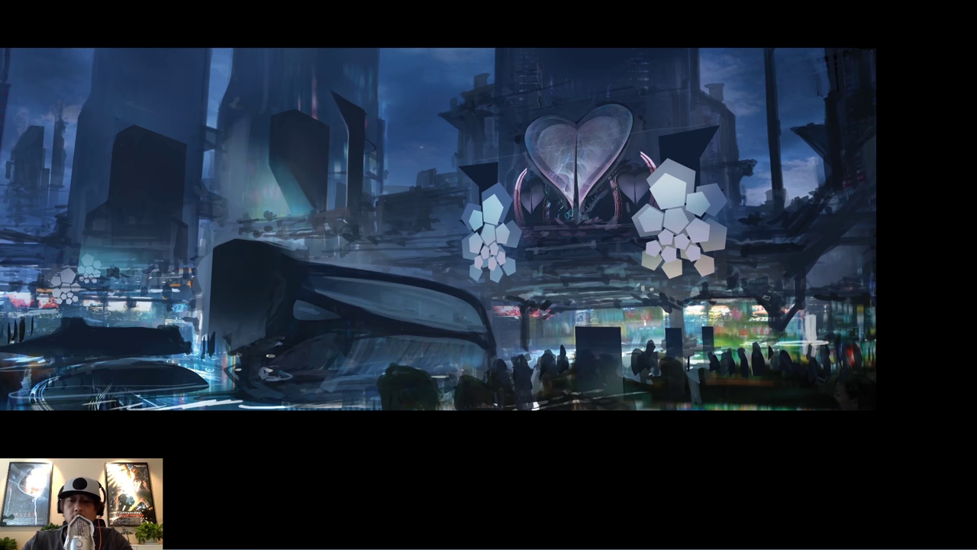
# - Lasso the sky area around the thin tower between the right pentagon cluster and the far-right building, and hide the selection outline
pyautogui.moveTo(841, 181); pyautogui.dragTo(812, 198)
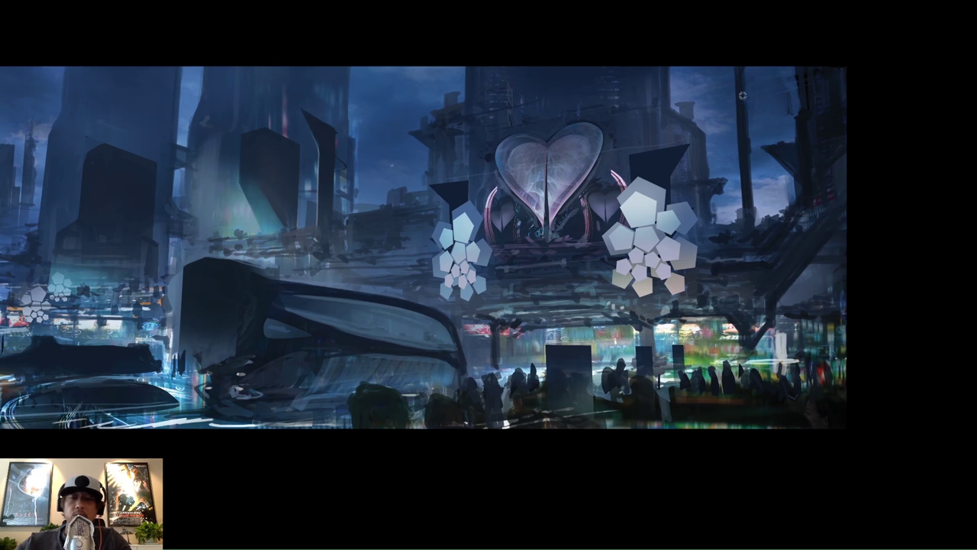
pyautogui.moveTo(682, 83); pyautogui.dragTo(658, 97)
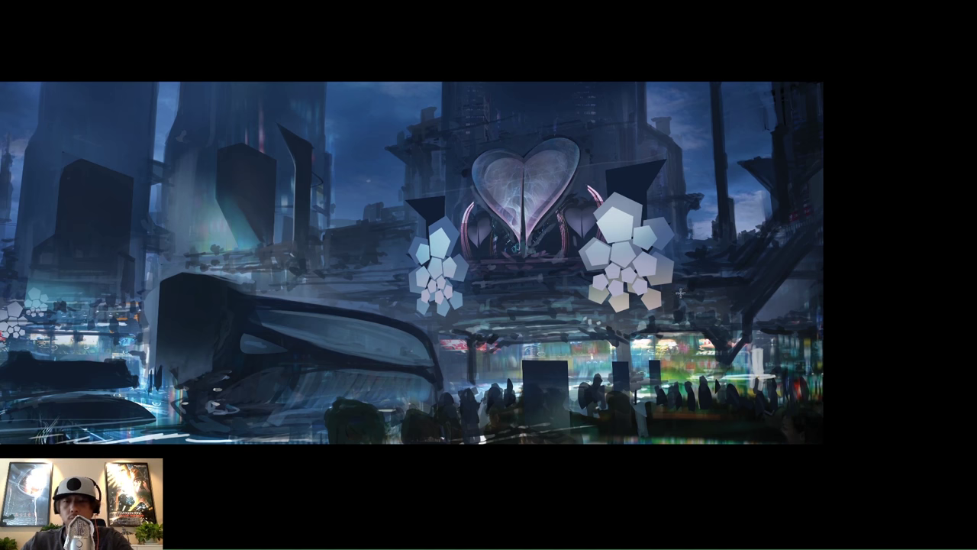
pyautogui.moveTo(722, 258)
pyautogui.mouseDown()
pyautogui.moveTo(739, 255)
pyautogui.moveTo(777, 200)
pyautogui.mouseUp()
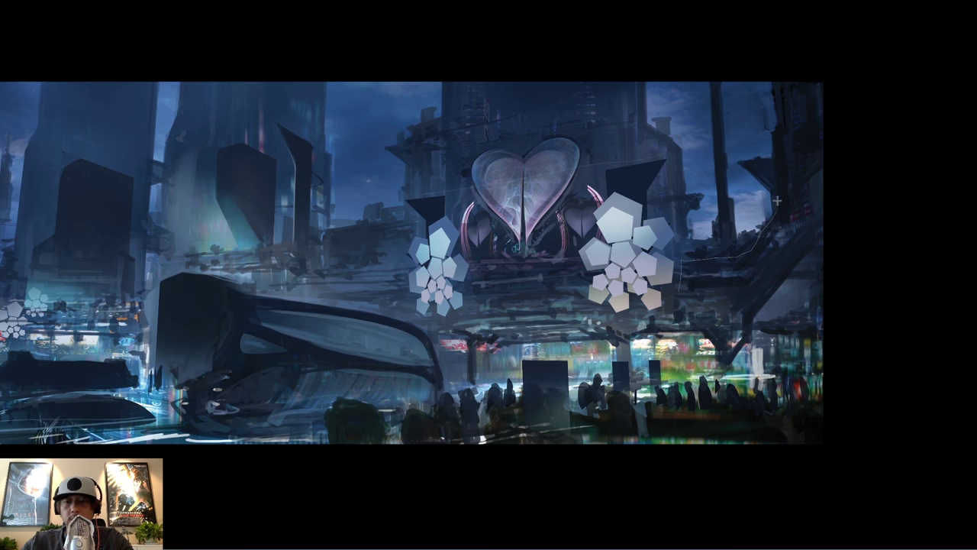
pyautogui.moveTo(658, 75); pyautogui.dragTo(652, 197)
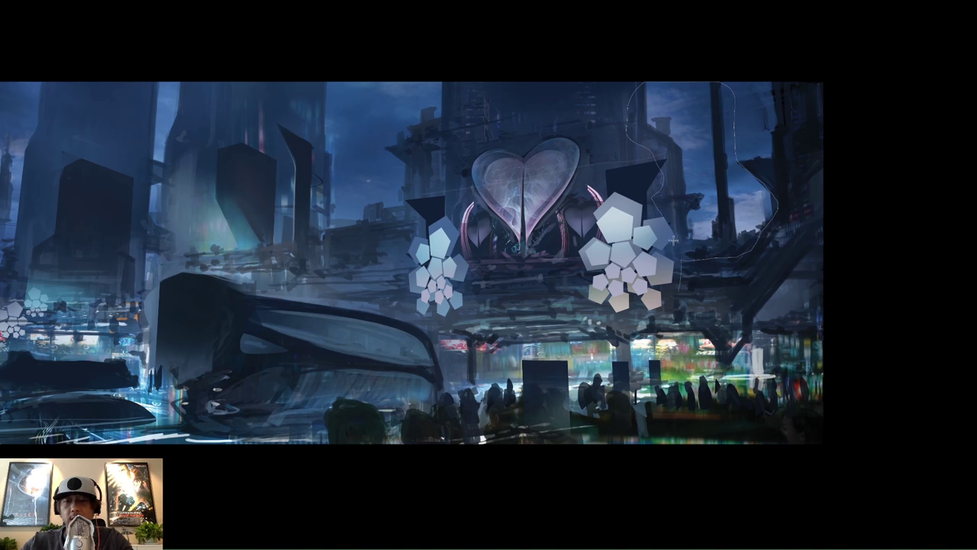
pyautogui.hotkey('ctrl', 'h')
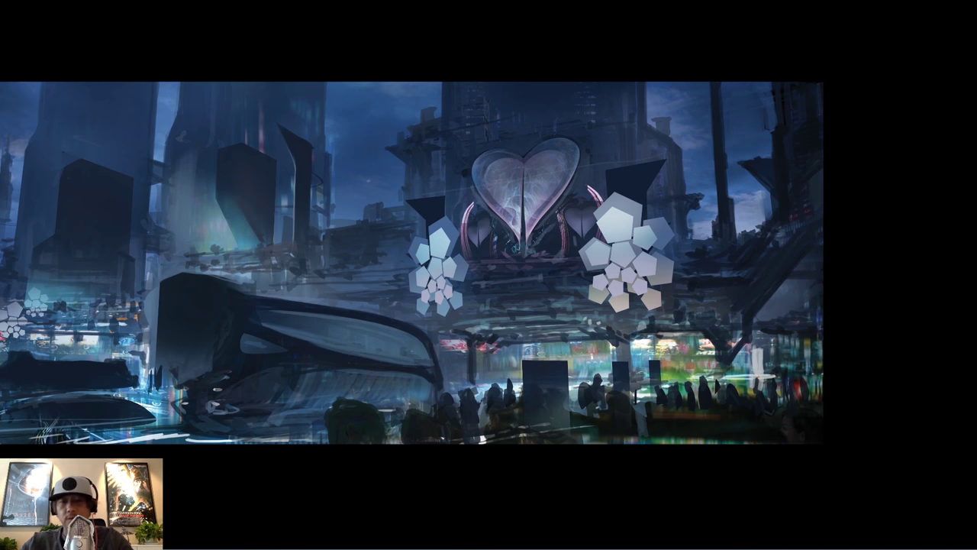
# - Fade the thin tower's base with a soft brush in sampled sky blue, and brush small distant building shapes around it
pyautogui.rightClick(855, 256)
pyautogui.click(908, 263)
pyautogui.keyDown('alt'); pyautogui.click(689, 132); pyautogui.keyUp('alt')
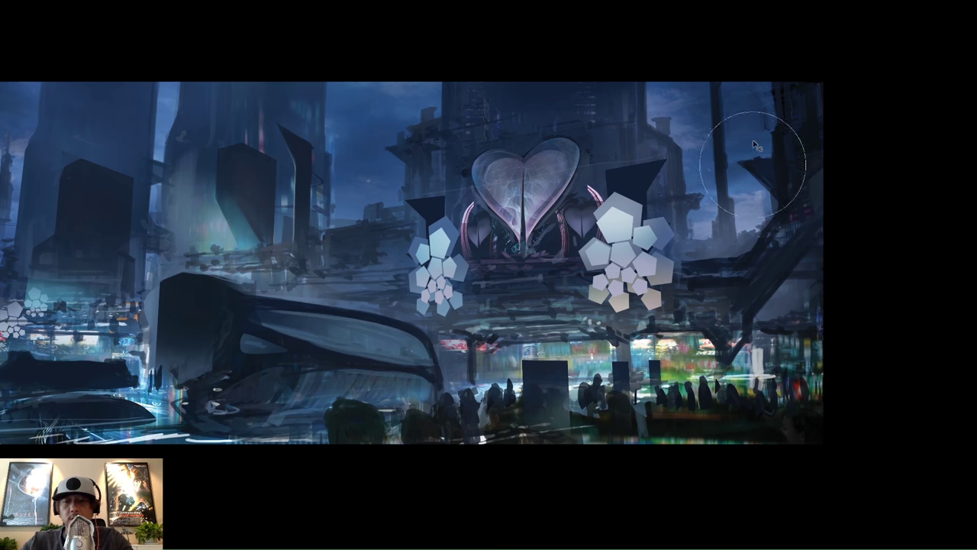
pyautogui.rightClick(717, 260)
pyautogui.click(727, 257)
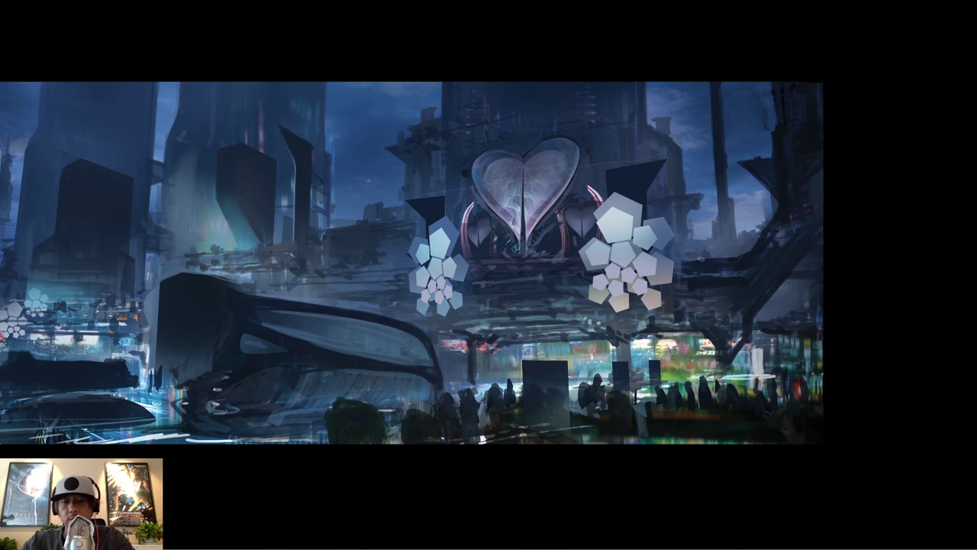
pyautogui.moveTo(768, 222); pyautogui.dragTo(748, 226)
pyautogui.moveTo(751, 224); pyautogui.dragTo(751, 237)
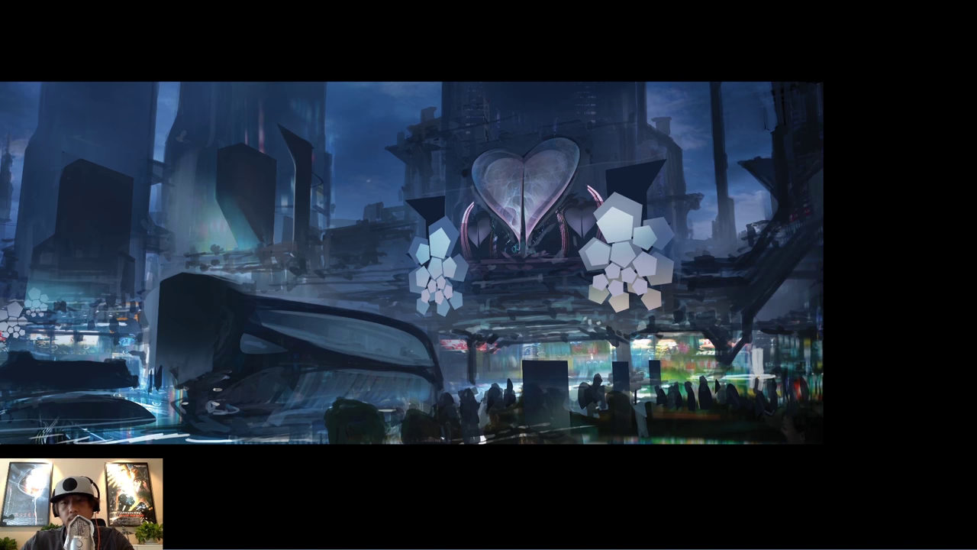
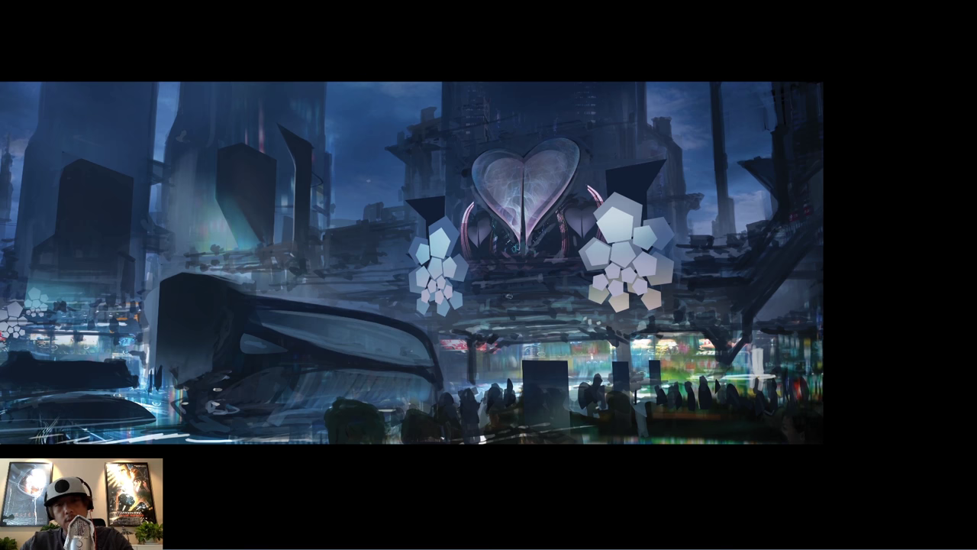
# - Create a new layer and make a circular selection just below the heart emblem
pyautogui.press('Tab')
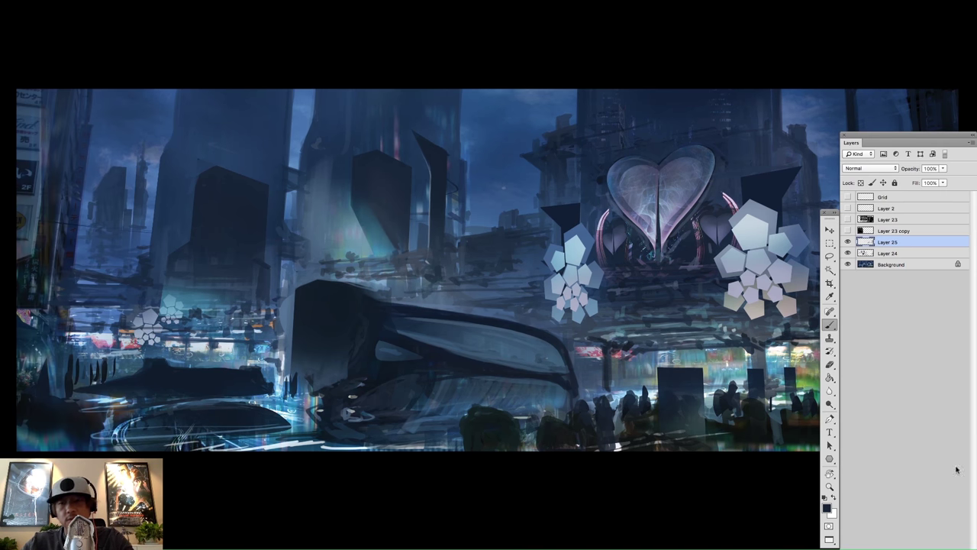
pyautogui.hotkey('ctrl', 'shift', 'alt', 'n')
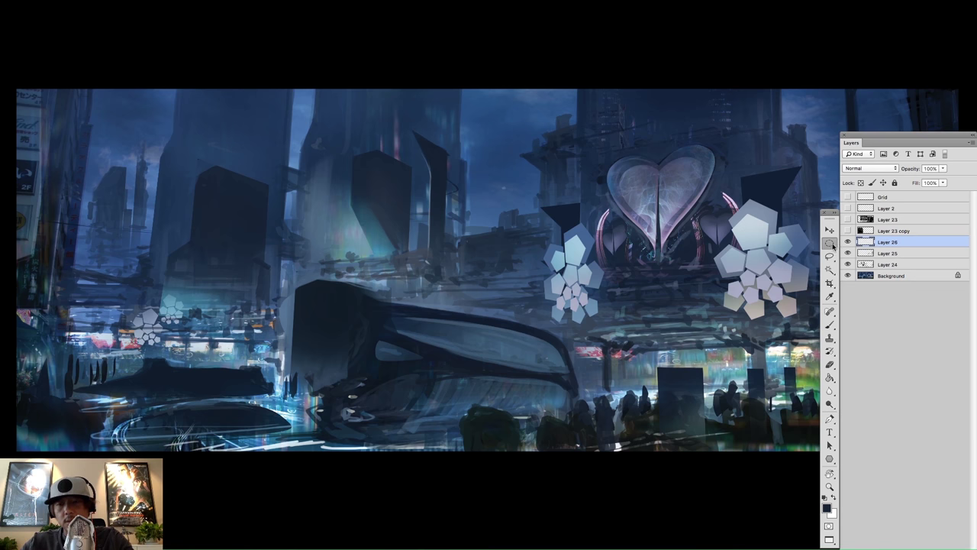
pyautogui.moveTo(644, 266); pyautogui.dragTo(703, 332)
pyautogui.moveTo(681, 289); pyautogui.dragTo(681, 288)
pyautogui.press('v')
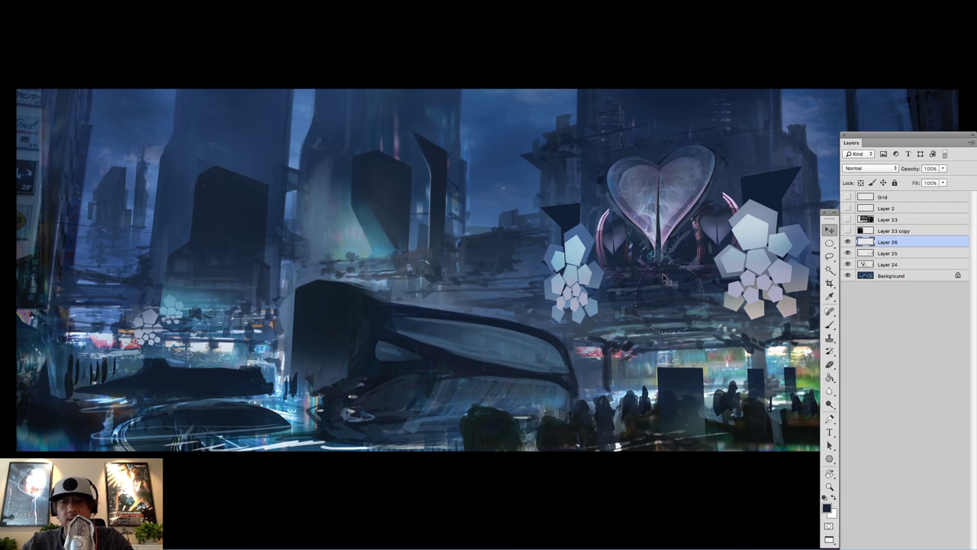
pyautogui.press('b')
pyautogui.press('space')
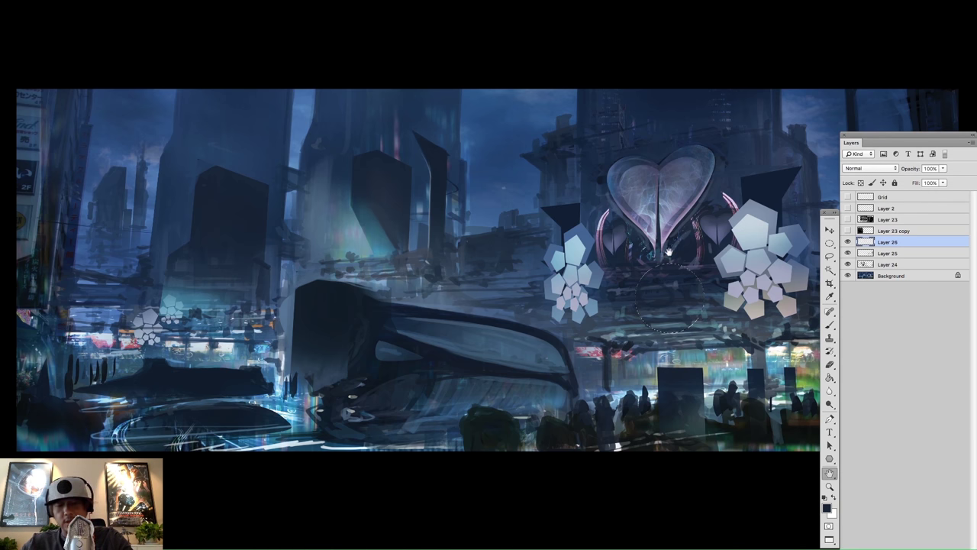
# - Fill the circle below the heart with a pale colour sampled from the pentagon cluster, using the 800 px soft brush
pyautogui.rightClick(813, 297)
pyautogui.click(881, 326)
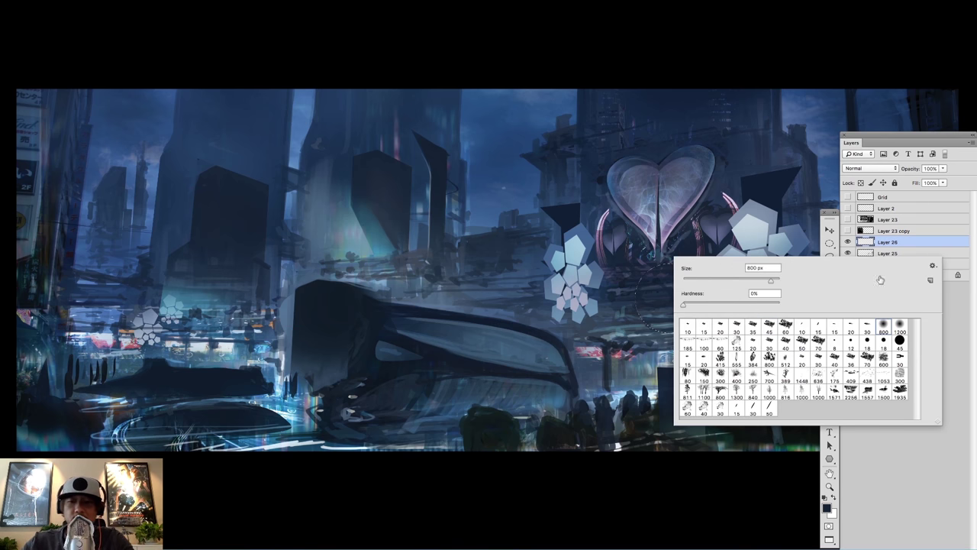
pyautogui.keyDown('alt'); pyautogui.click(750, 228); pyautogui.keyUp('alt')
pyautogui.moveTo(658, 287); pyautogui.dragTo(674, 290)
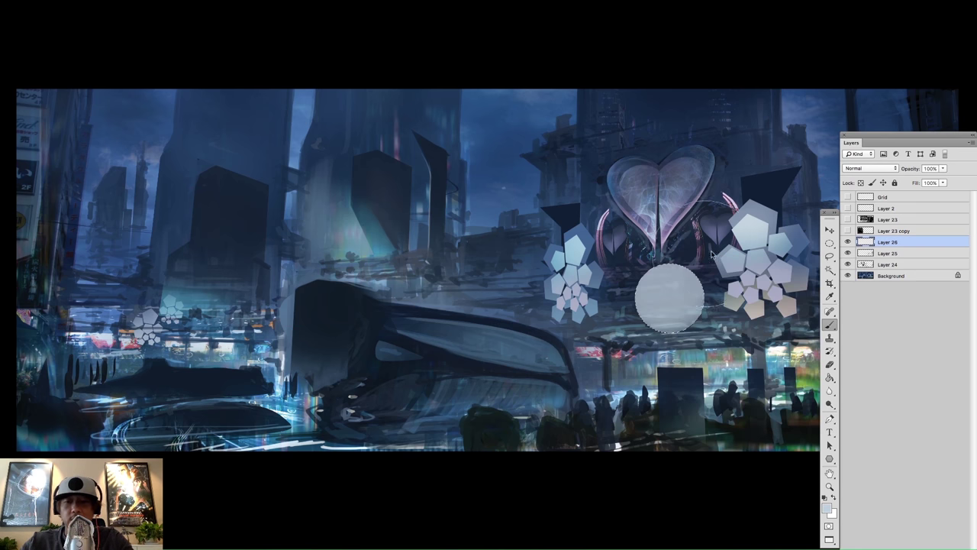
pyautogui.press('super+z')
pyautogui.click(669, 297)
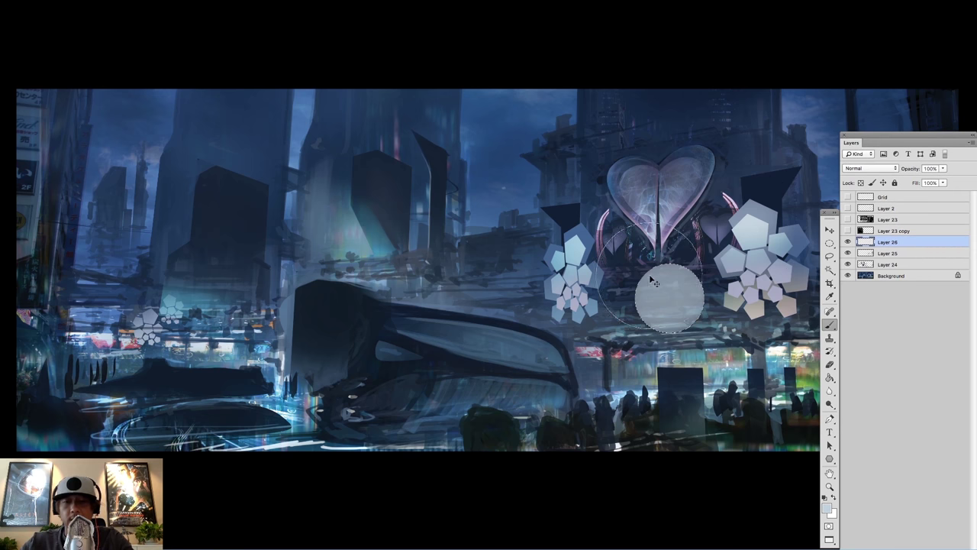
pyautogui.press('v')
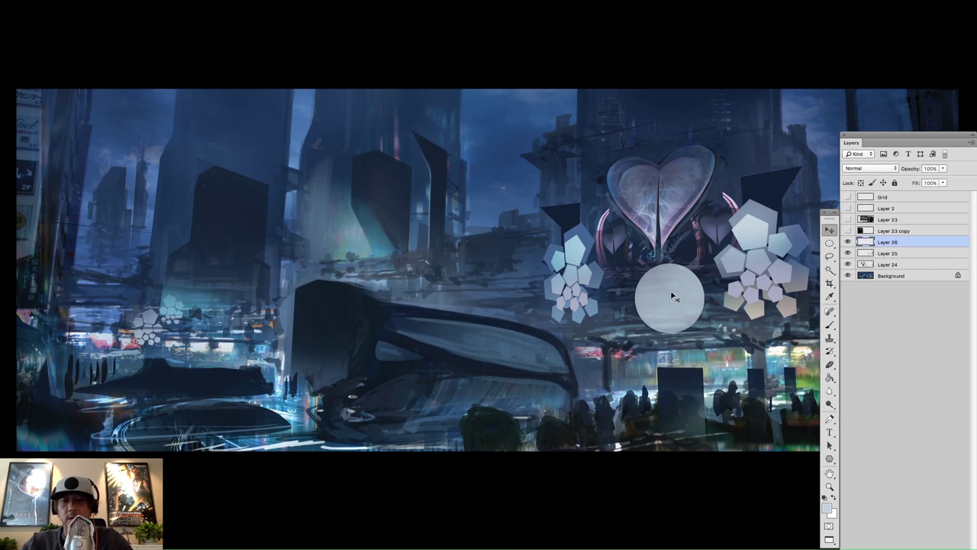
# - Scale the pale disc down slightly and centre it beneath the tip of the heart
pyautogui.moveTo(664, 290)
pyautogui.mouseDown()
pyautogui.moveTo(660, 267)
pyautogui.moveTo(661, 298)
pyautogui.mouseUp()
pyautogui.press('super+t')
pyautogui.moveTo(689, 262)
pyautogui.mouseDown()
pyautogui.moveTo(669, 289)
pyautogui.moveTo(679, 285)
pyautogui.moveTo(552, 184)
pyautogui.moveTo(655, 279)
pyautogui.moveTo(676, 286)
pyautogui.moveTo(665, 288)
pyautogui.mouseUp()
pyautogui.press('Return')
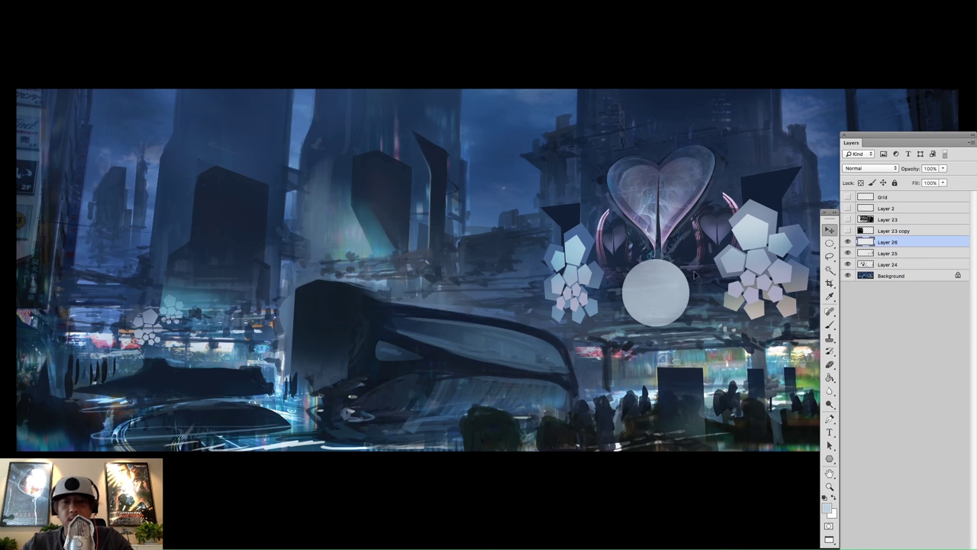
pyautogui.hotkey('ctrl', 't')
pyautogui.press('Return')
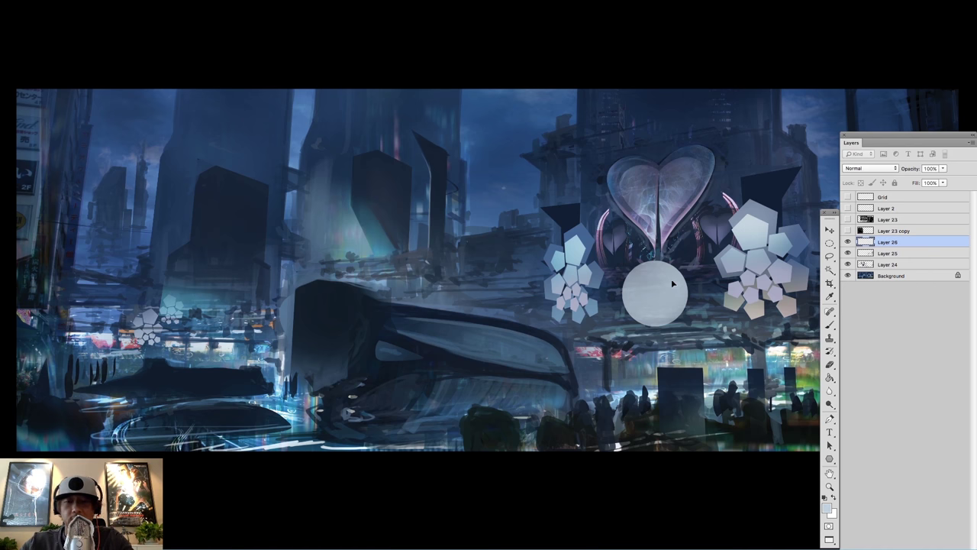
pyautogui.moveTo(670, 280); pyautogui.dragTo(675, 283)
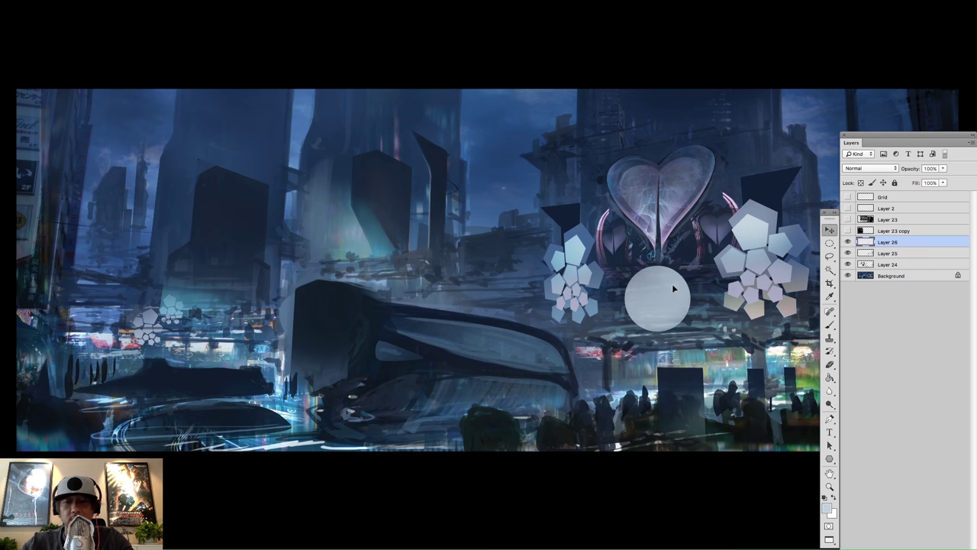
# - Load the disc's outline as a selection and darken the disc with a sampled dark navy
pyautogui.keyDown('ctrl'); pyautogui.click(865, 241); pyautogui.keyUp('ctrl')
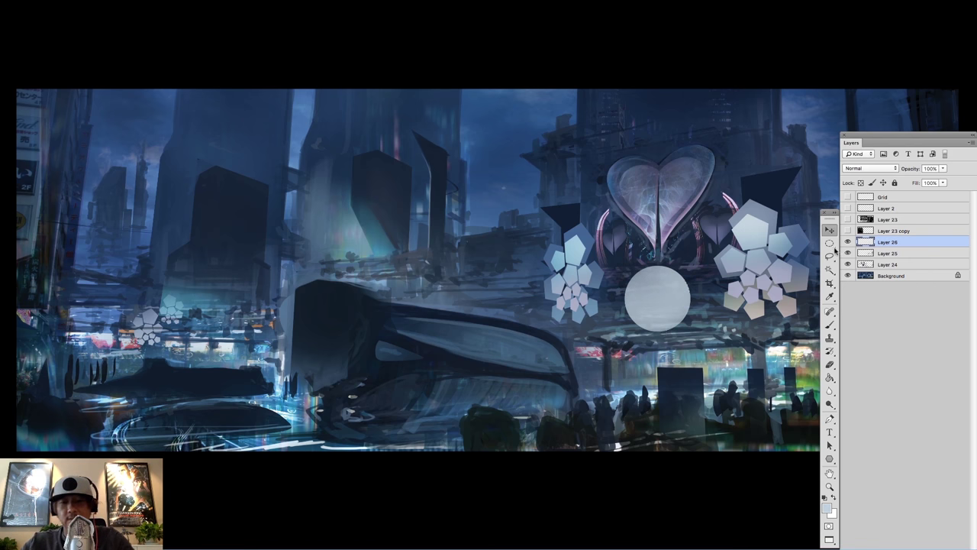
pyautogui.hotkey('ctrl', 'd')
pyautogui.press('b')
pyautogui.keyDown('alt'); pyautogui.click(734, 378); pyautogui.keyUp('alt')
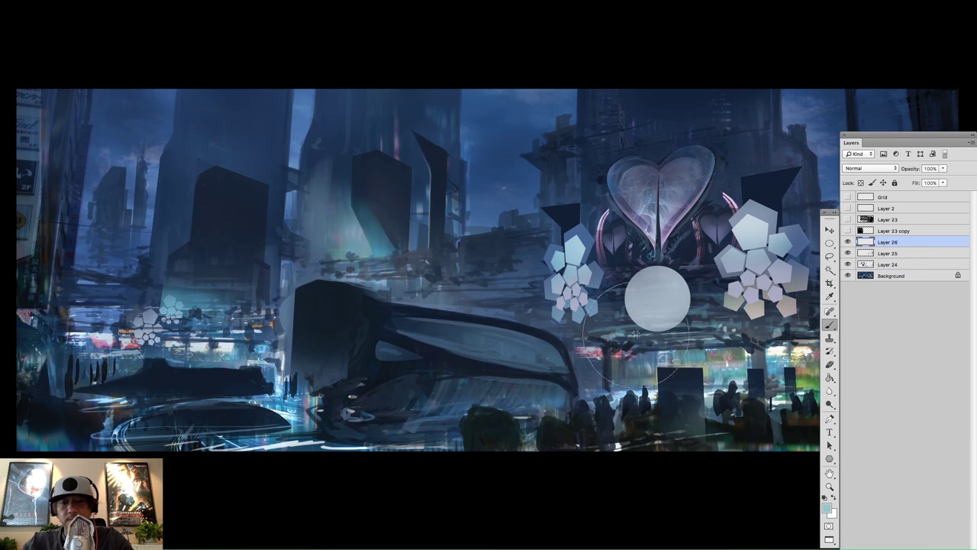
pyautogui.keyDown('alt'); pyautogui.click(681, 382); pyautogui.keyUp('alt')
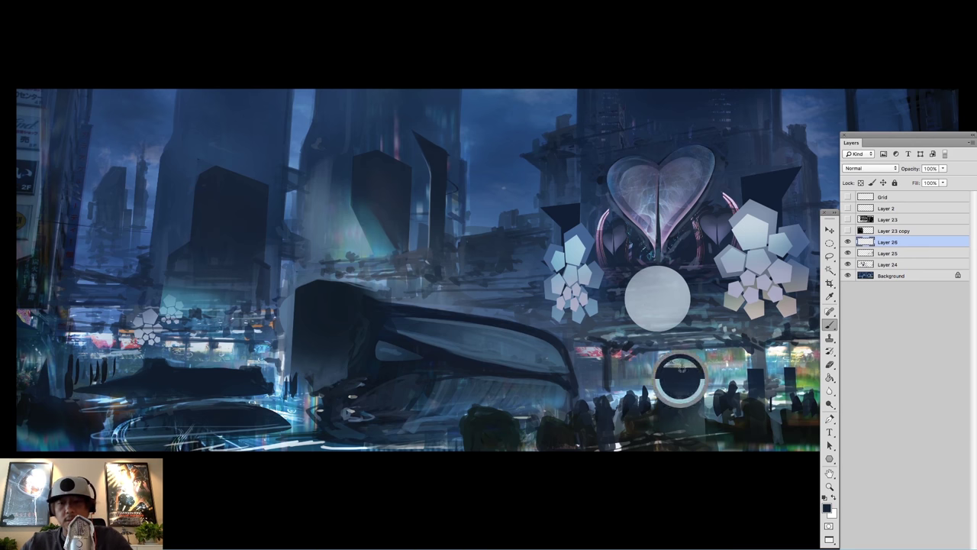
pyautogui.moveTo(664, 345); pyautogui.dragTo(657, 279)
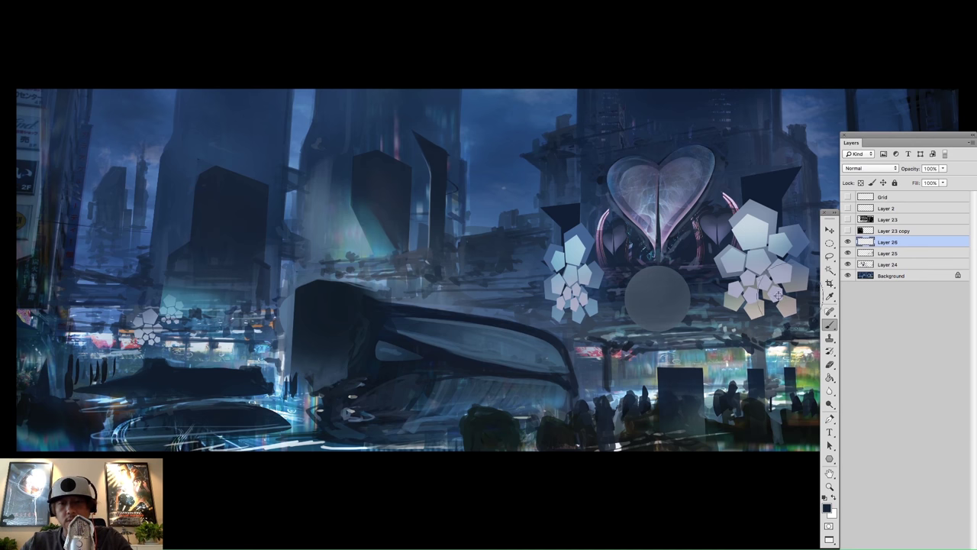
# - Shade the disc as a sphere by painting soft rim light along its edges with lavender and light blue sampled from the pentagons
pyautogui.keyDown('alt'); pyautogui.click(738, 260); pyautogui.keyUp('alt')
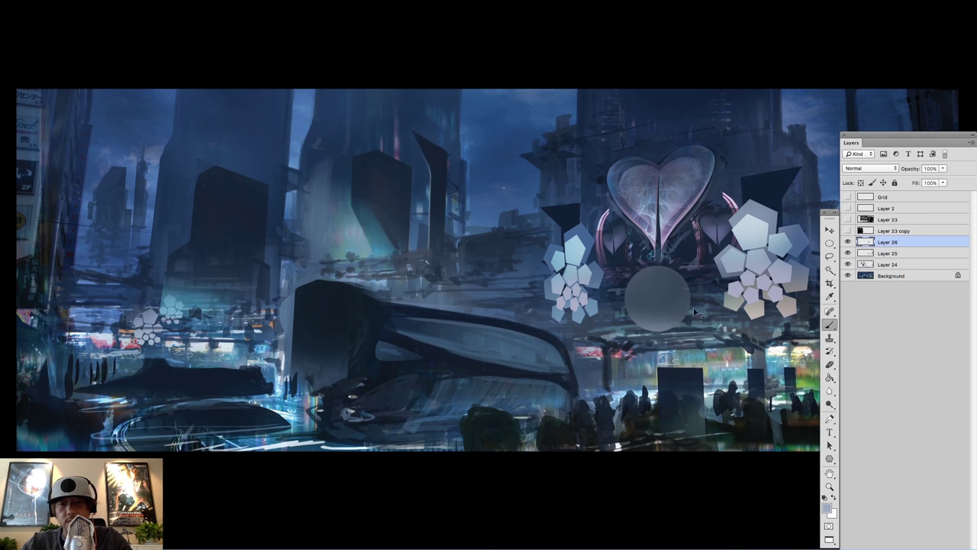
pyautogui.moveTo(693, 311); pyautogui.dragTo(689, 296)
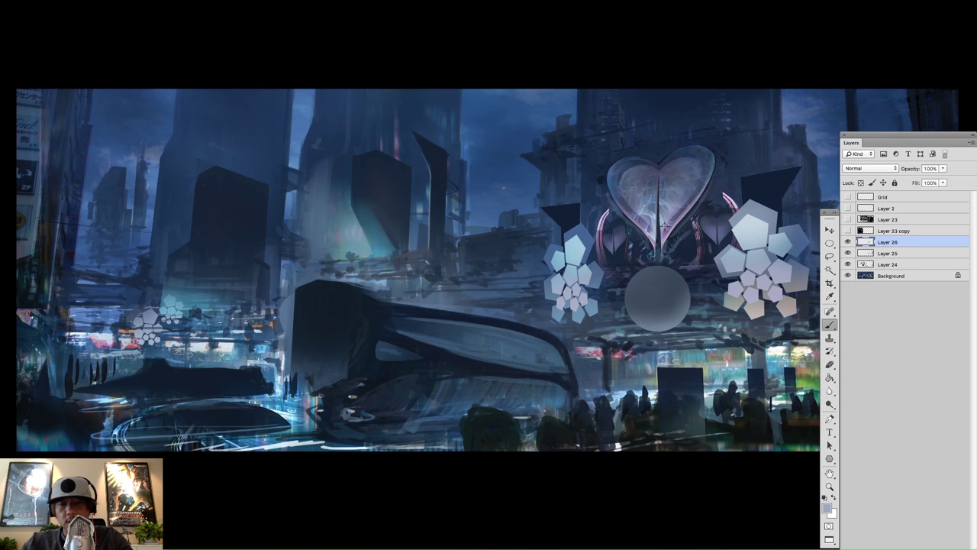
pyautogui.keyDown('alt'); pyautogui.click(576, 263); pyautogui.keyUp('alt')
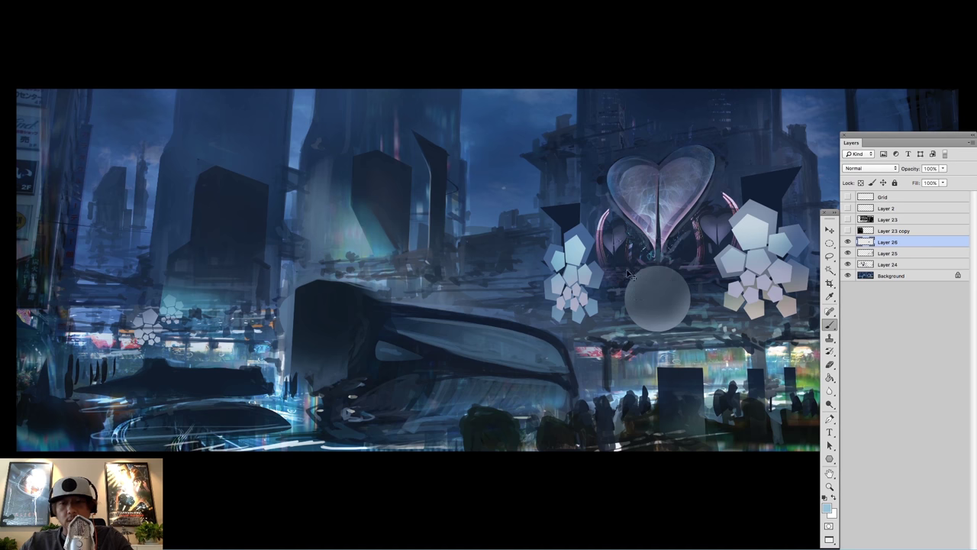
pyautogui.moveTo(629, 271); pyautogui.dragTo(642, 265)
pyautogui.moveTo(696, 285)
pyautogui.mouseDown()
pyautogui.moveTo(662, 268)
pyautogui.moveTo(631, 271)
pyautogui.mouseUp()
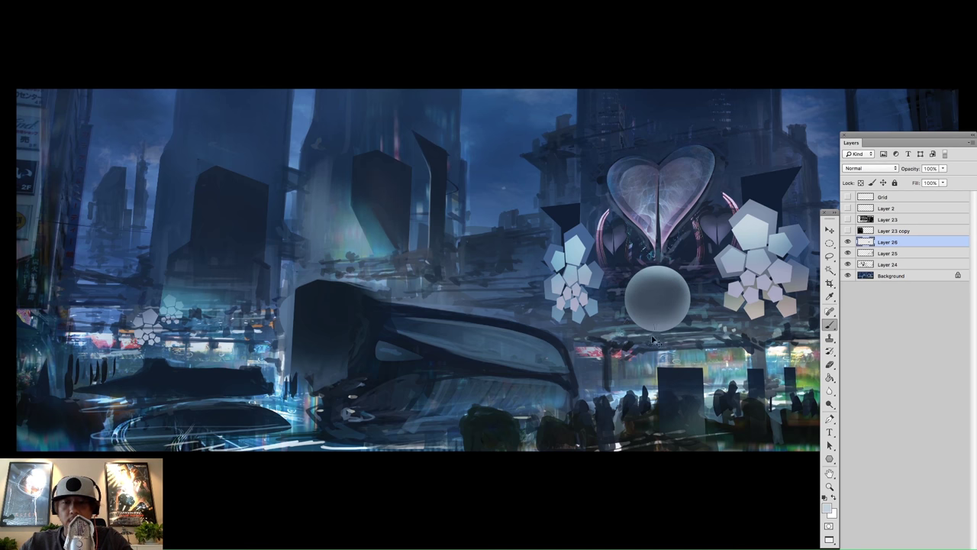
# - Deepen the sphere's centre with soft black strokes, undoing and repainting the stroke
pyautogui.press('d')
pyautogui.moveTo(639, 304); pyautogui.dragTo(698, 301)
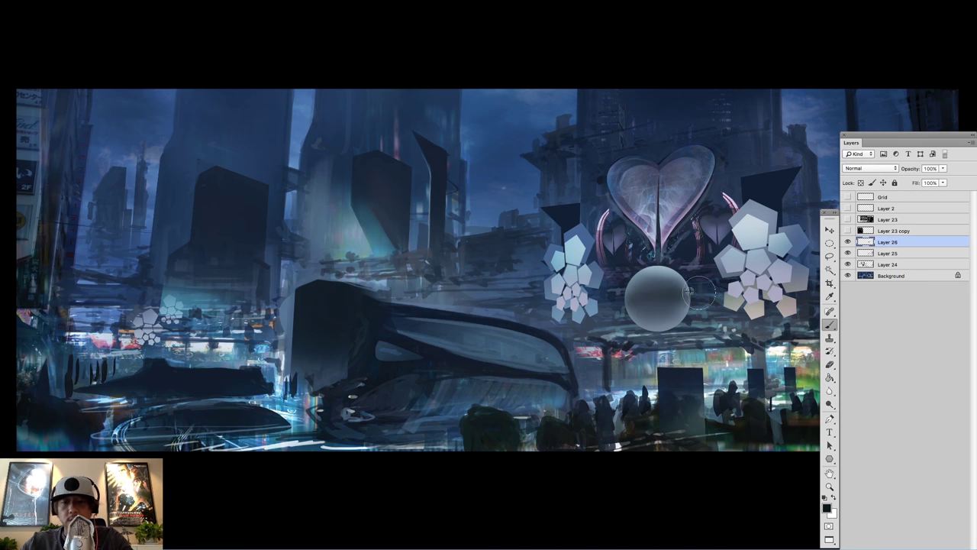
pyautogui.press('super+z')
pyautogui.moveTo(631, 303)
pyautogui.mouseDown()
pyautogui.moveTo(691, 304)
pyautogui.moveTo(670, 302)
pyautogui.mouseUp()
pyautogui.press('super+z')
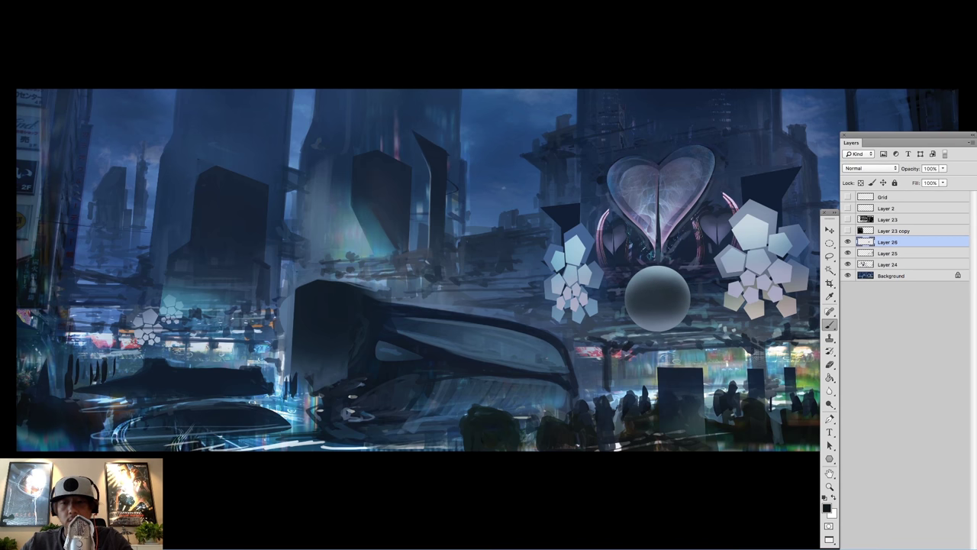
# - Tint the sphere beneath the heart with soft strokes of light cyan, lavender and blue sampled from the surrounding painting
pyautogui.press('x')
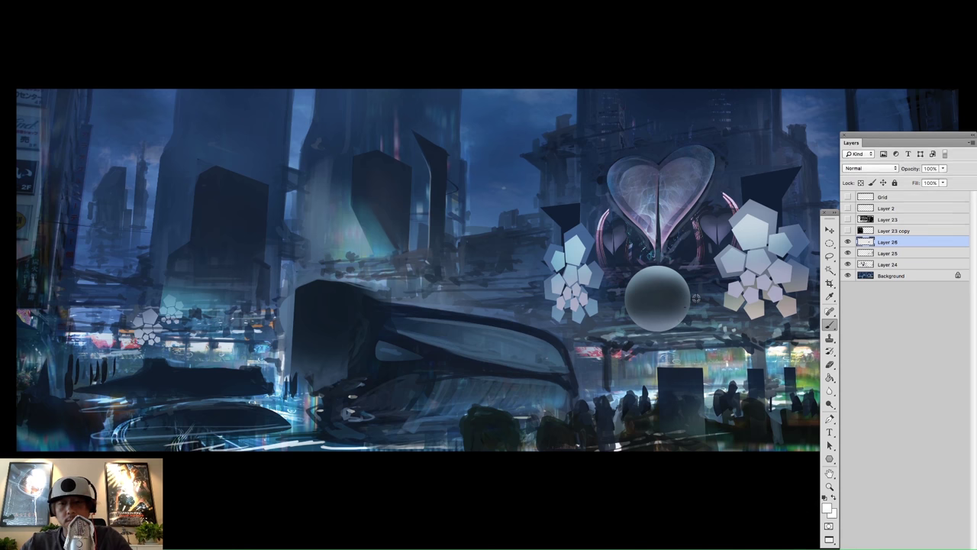
pyautogui.keyDown('alt'); pyautogui.click(599, 353); pyautogui.keyUp('alt')
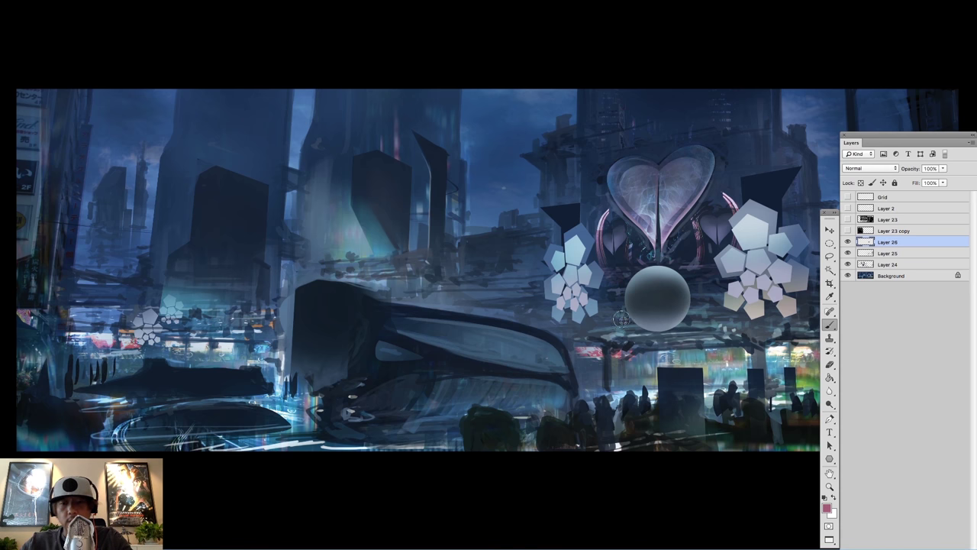
pyautogui.keyDown('alt'); pyautogui.click(652, 381); pyautogui.keyUp('alt')
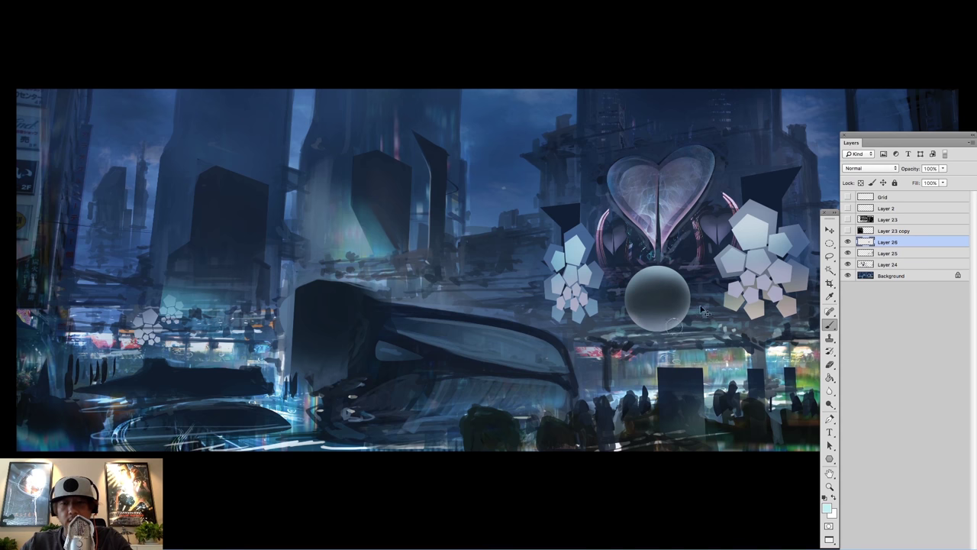
pyautogui.keyDown('alt'); pyautogui.click(658, 290); pyautogui.keyUp('alt')
pyautogui.keyDown('alt'); pyautogui.click(659, 271); pyautogui.keyUp('alt')
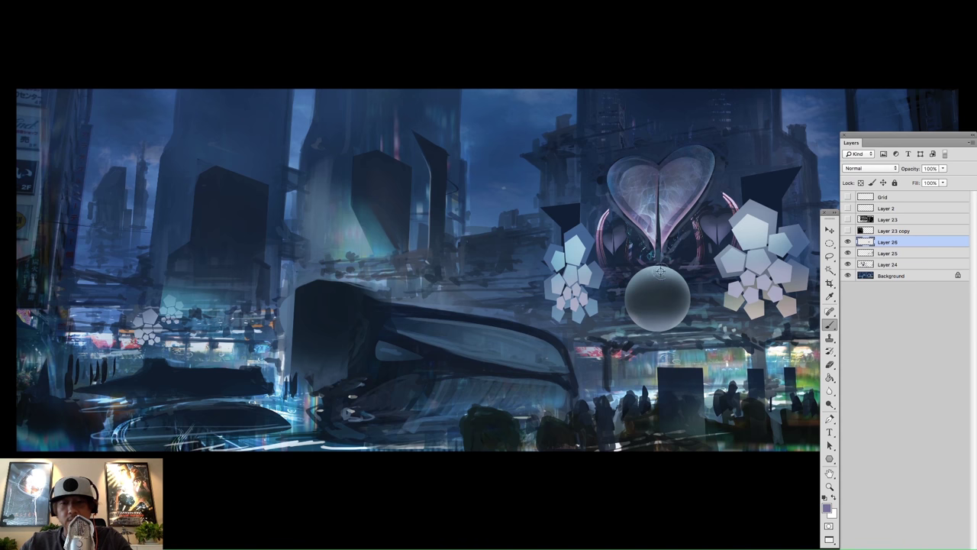
pyautogui.keyDown('alt'); pyautogui.click(654, 242); pyautogui.keyUp('alt')
pyautogui.keyDown('alt'); pyautogui.click(620, 282); pyautogui.keyUp('alt')
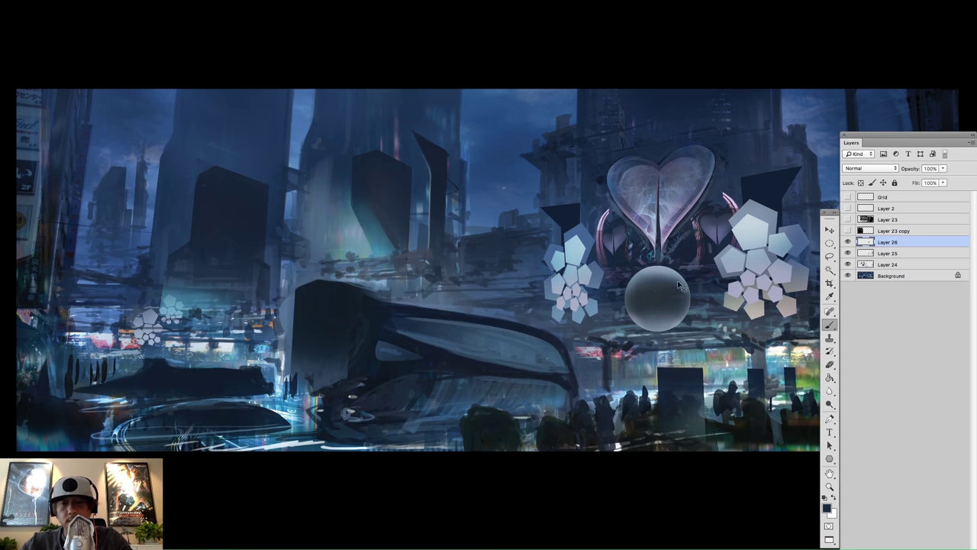
pyautogui.keyDown('alt'); pyautogui.click(519, 353); pyautogui.keyUp('alt')
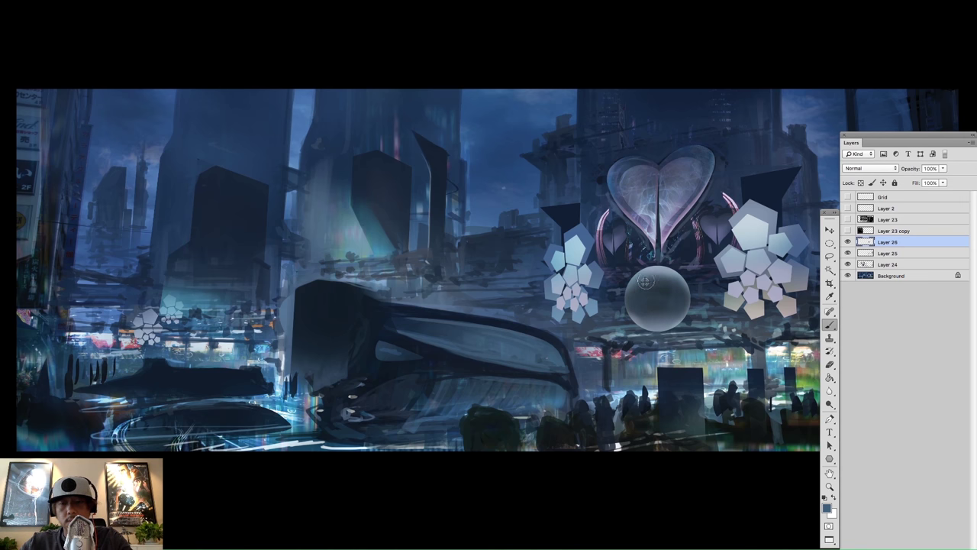
# - Switch to a small brush and paint fine specular highlights and reflections around the sphere's rim using sampled pale cyan and navy
pyautogui.rightClick(662, 336)
pyautogui.click(669, 349)
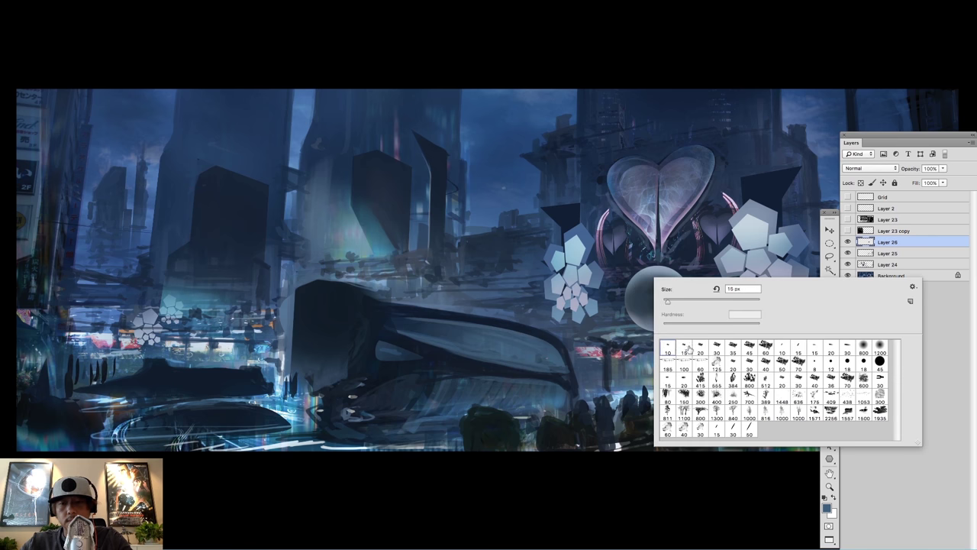
pyautogui.click(642, 384)
pyautogui.keyDown('alt'); pyautogui.click(642, 384); pyautogui.keyUp('alt')
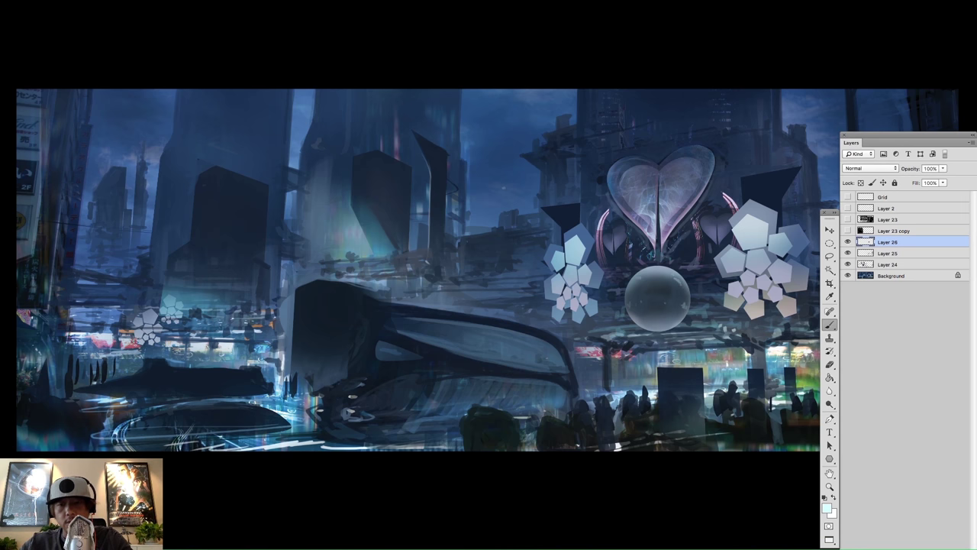
pyautogui.keyDown('alt'); pyautogui.click(582, 274); pyautogui.keyUp('alt')
pyautogui.keyDown('alt'); pyautogui.click(641, 304); pyautogui.keyUp('alt')
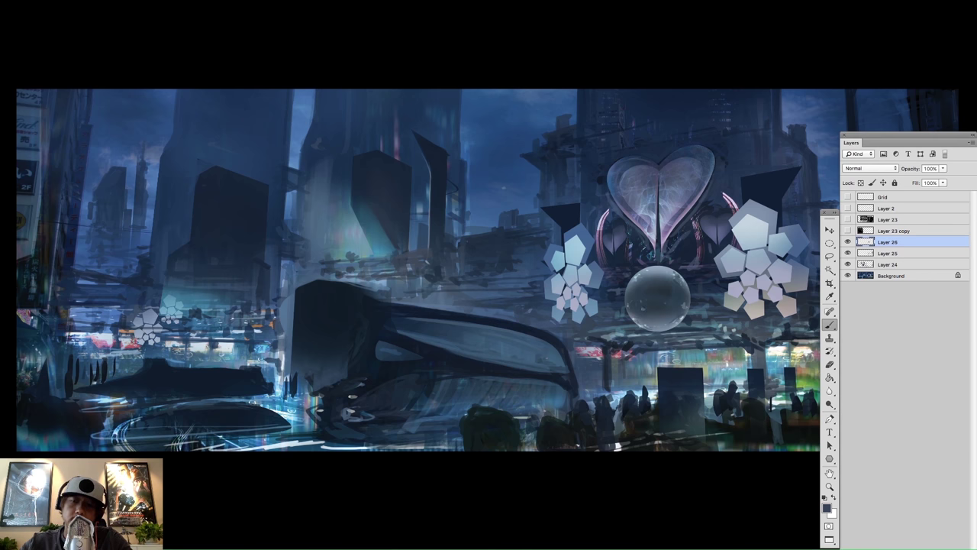
pyautogui.keyDown('alt'); pyautogui.click(648, 292); pyautogui.keyUp('alt')
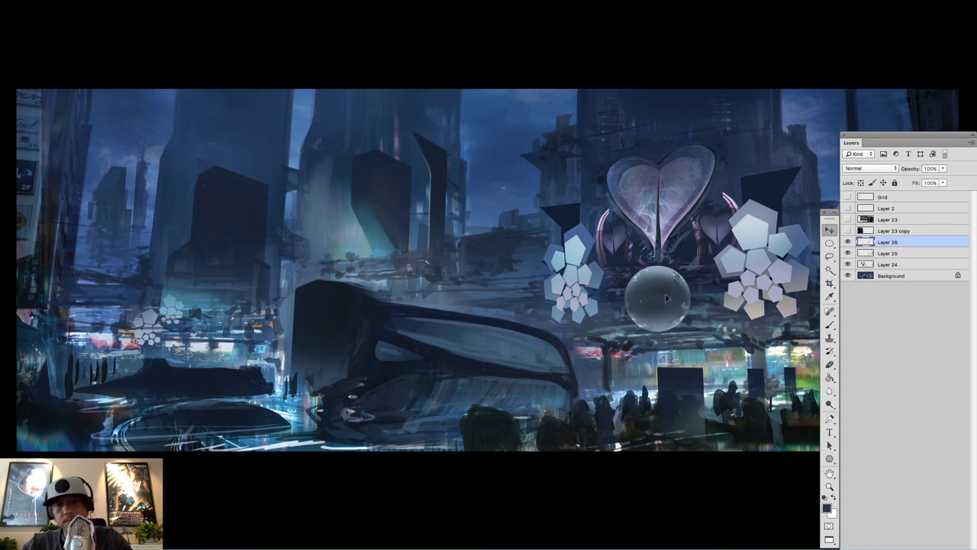
# - Duplicate the sphere, scale the copy down and place it against the sky beside the left pentagon cluster
pyautogui.press('Tab')
pyautogui.moveTo(671, 290); pyautogui.dragTo(727, 257)
pyautogui.hotkey('ctrl', 'z')
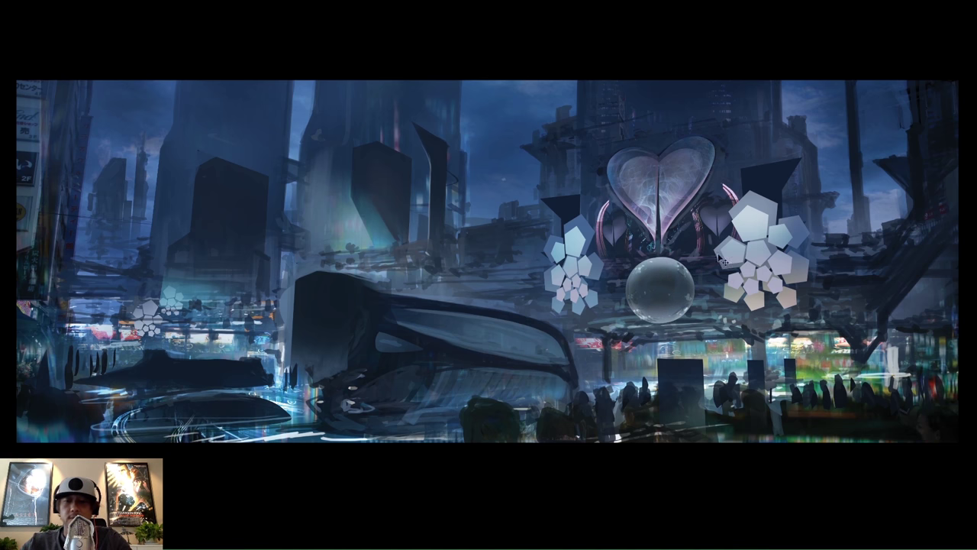
pyautogui.moveTo(668, 285); pyautogui.dragTo(690, 270)
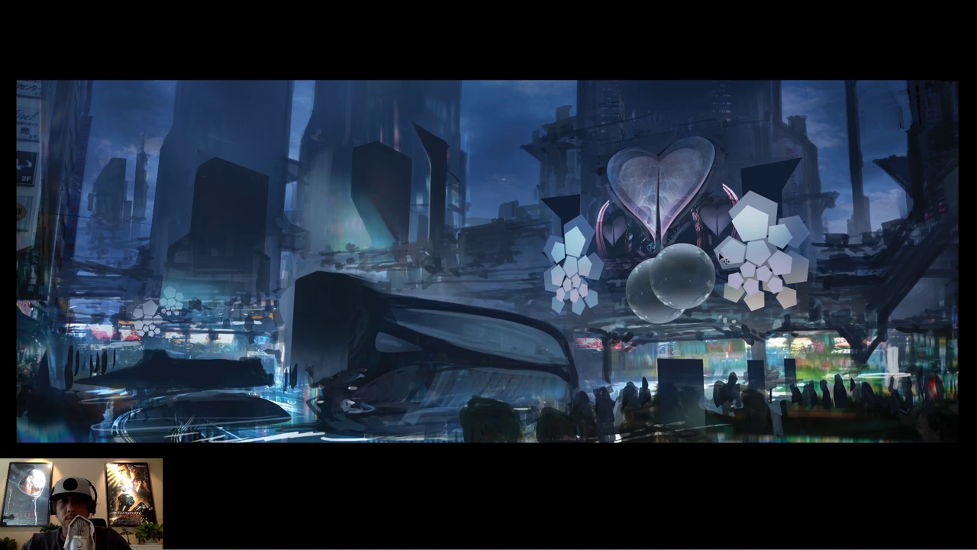
pyautogui.hotkey('ctrl', 't')
pyautogui.moveTo(729, 241); pyautogui.dragTo(707, 259)
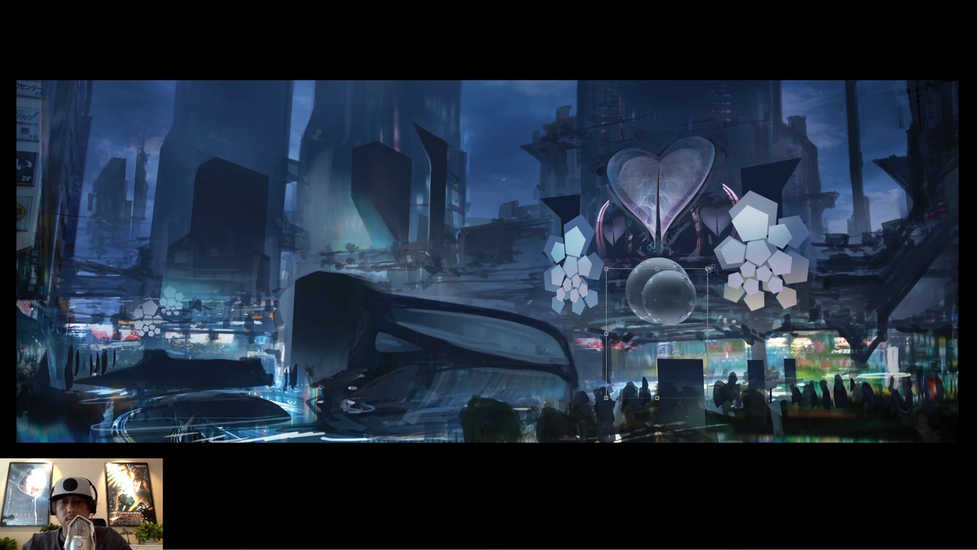
pyautogui.moveTo(678, 293); pyautogui.dragTo(668, 322)
pyautogui.press('Return')
pyautogui.moveTo(662, 233); pyautogui.dragTo(682, 232)
pyautogui.moveTo(680, 321); pyautogui.dragTo(537, 236)
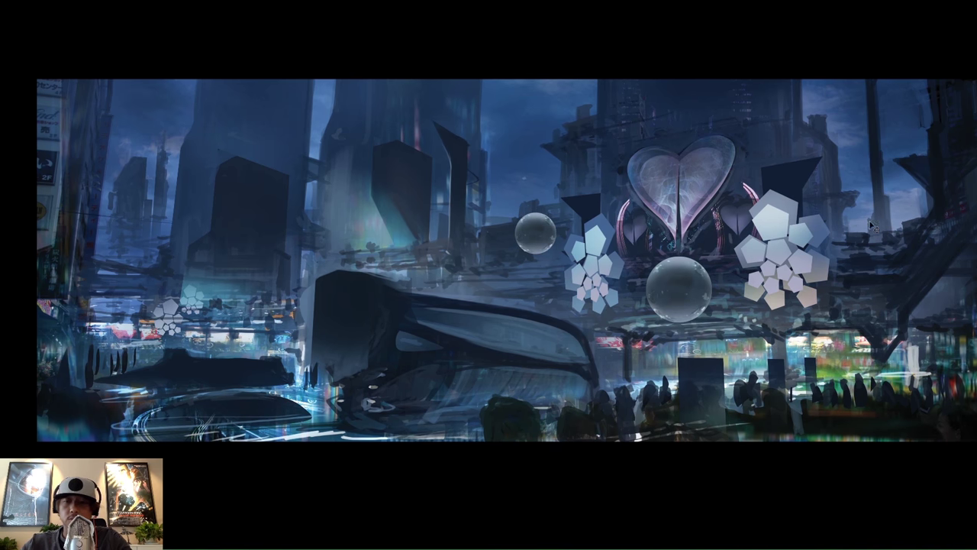
# - Select the original sphere's layer, Layer 26, and move the sphere to the far left of the skyline
pyautogui.press('Tab')
pyautogui.click(865, 252)
pyautogui.moveTo(648, 289); pyautogui.dragTo(332, 266)
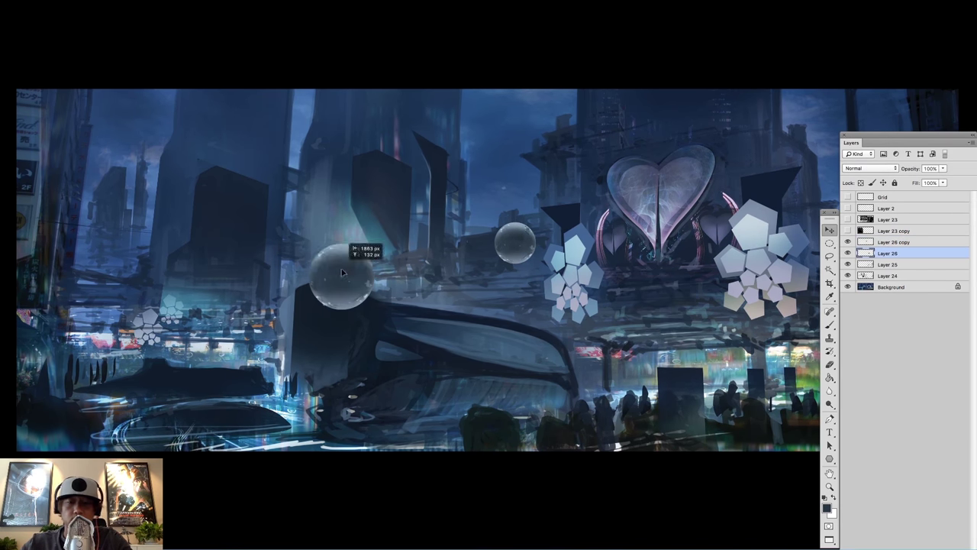
pyautogui.press('super+z')
pyautogui.moveTo(680, 296); pyautogui.dragTo(108, 228)
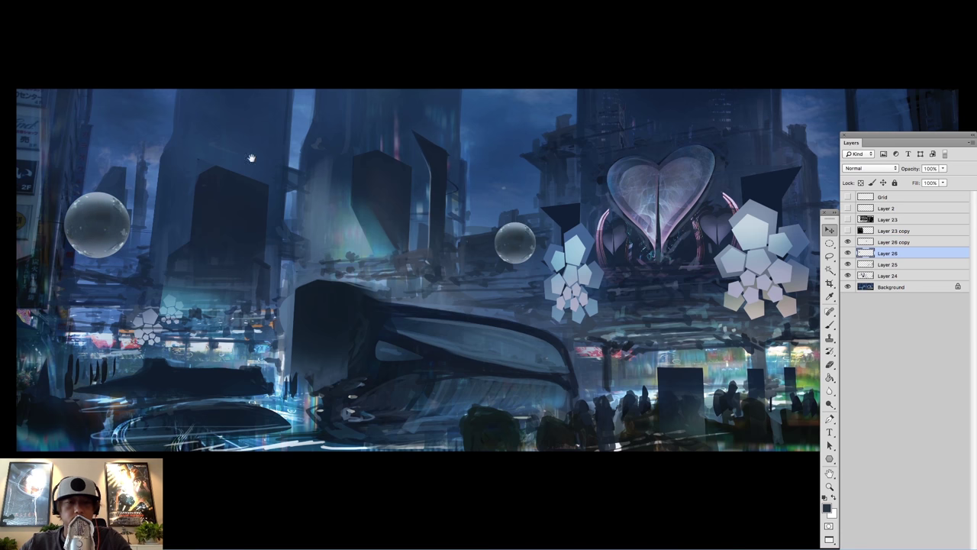
pyautogui.moveTo(251, 158); pyautogui.dragTo(407, 141)
pyautogui.moveTo(257, 208); pyautogui.dragTo(226, 243)
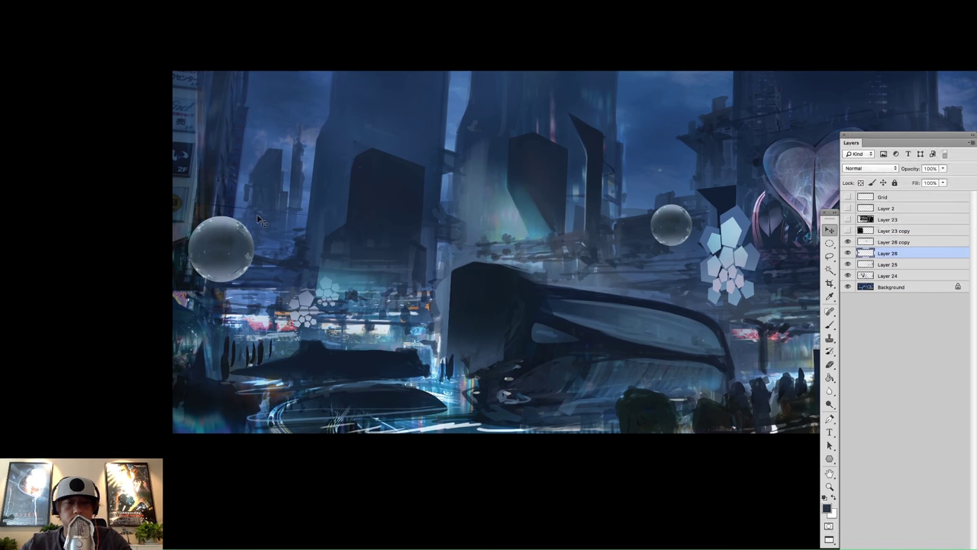
# - Enlarge the far-left sphere slightly and settle it in front of the distant tower beside the signs
pyautogui.press('super+t')
pyautogui.moveTo(269, 214); pyautogui.dragTo(295, 181)
pyautogui.press('Return')
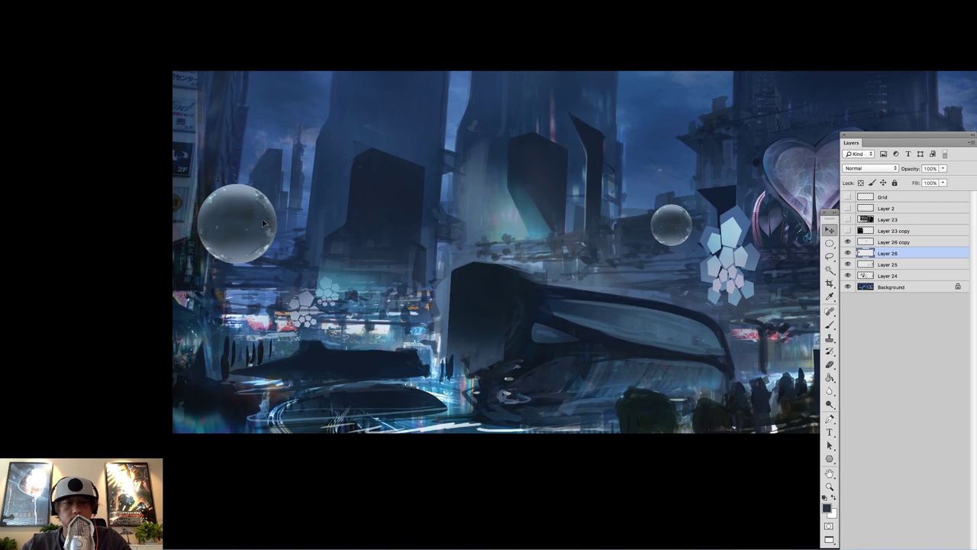
pyautogui.press('Tab')
pyautogui.moveTo(689, 183); pyautogui.dragTo(479, 192)
pyautogui.moveTo(540, 179); pyautogui.dragTo(647, 176)
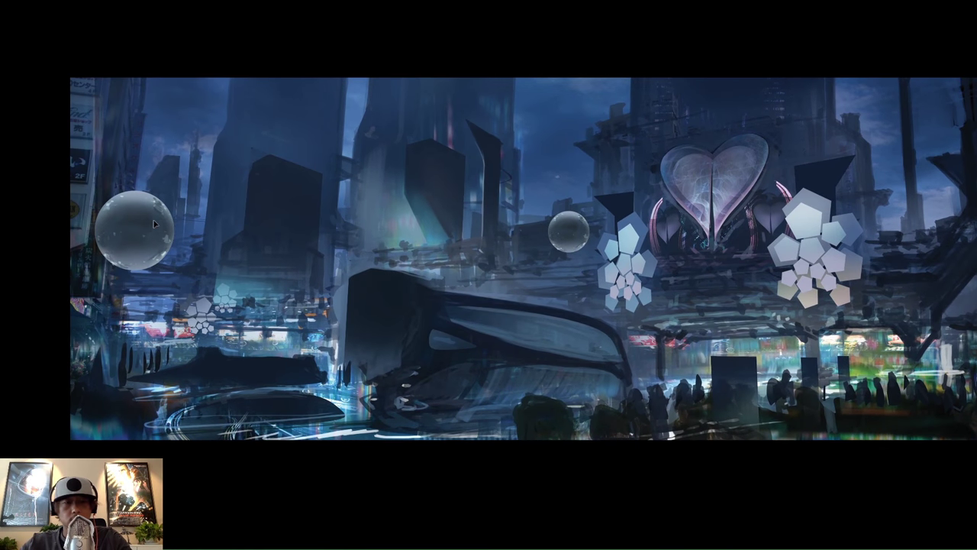
pyautogui.moveTo(154, 225); pyautogui.dragTo(156, 234)
# - Shift the sphere's midtones toward cyan and blue with Color Balance levels of -29, 0 and +55
pyautogui.press('super+b')
pyautogui.click(493, 83)
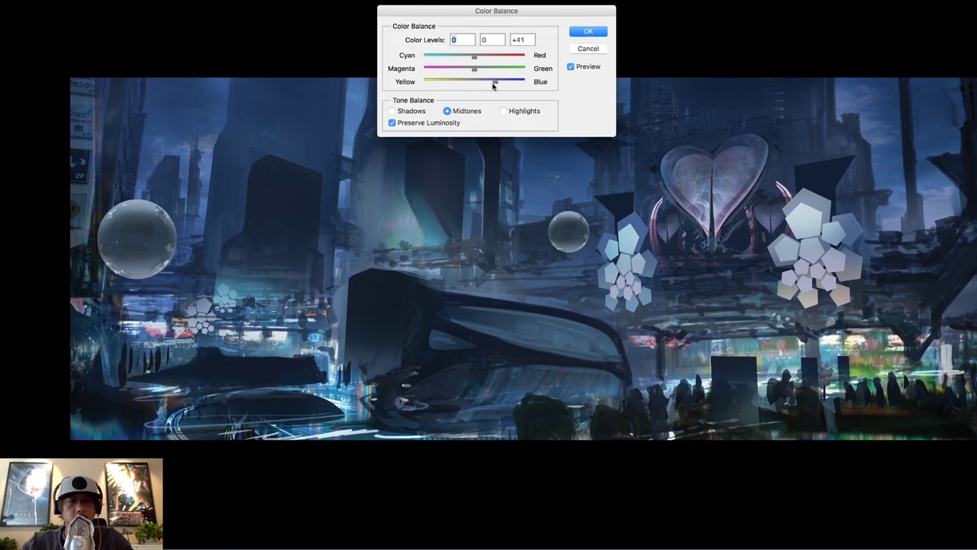
pyautogui.moveTo(493, 85); pyautogui.dragTo(462, 59)
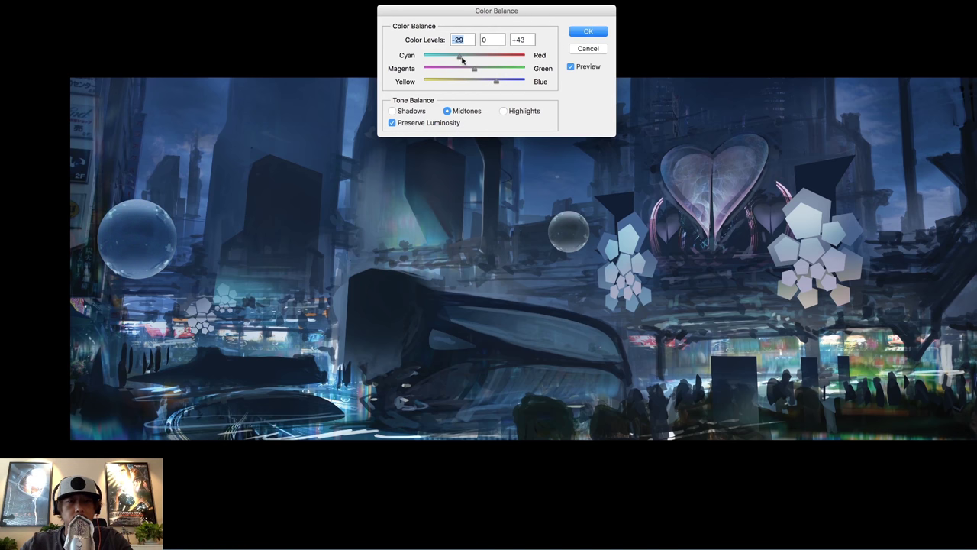
pyautogui.moveTo(498, 87); pyautogui.dragTo(502, 84)
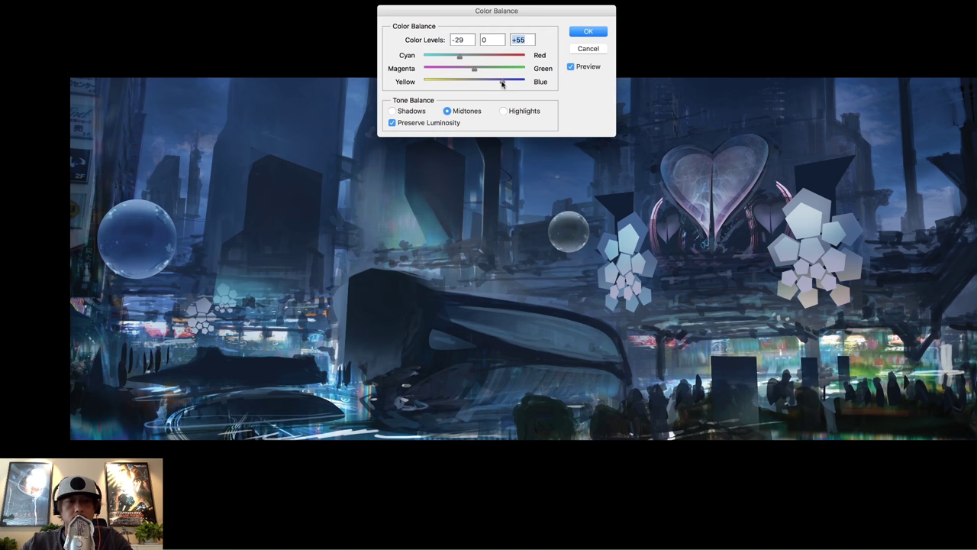
pyautogui.click(588, 31)
# - Reduce the sphere's saturation to -34 with Hue/Saturation
pyautogui.hotkey('ctrl', 'u')
pyautogui.moveTo(603, 336); pyautogui.dragTo(588, 342)
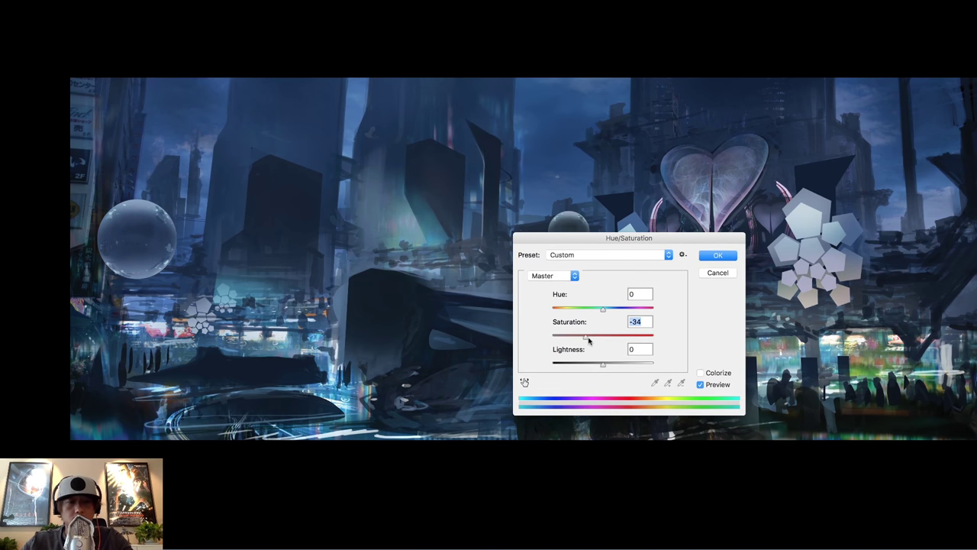
pyautogui.click(722, 258)
# - Delete the small sphere's layer, Layer 26 copy, and darken the remaining sphere with a Hue/Saturation lightness of -33
pyautogui.press('Tab')
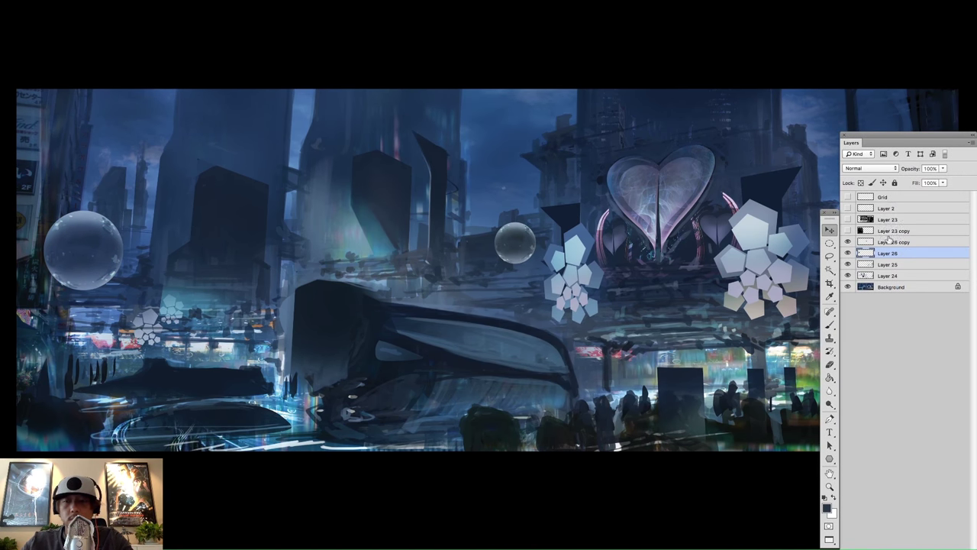
pyautogui.moveTo(888, 240); pyautogui.dragTo(961, 548)
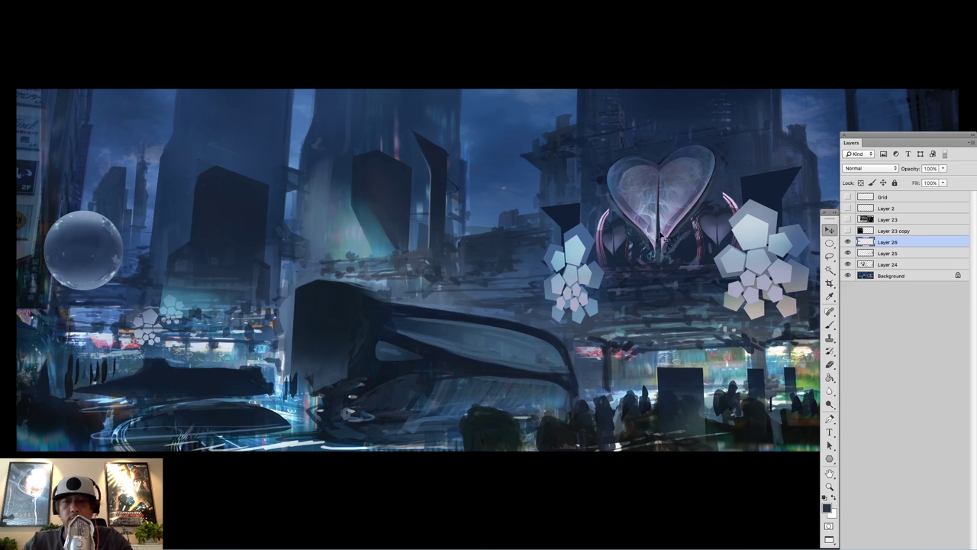
pyautogui.moveTo(261, 189); pyautogui.dragTo(401, 181)
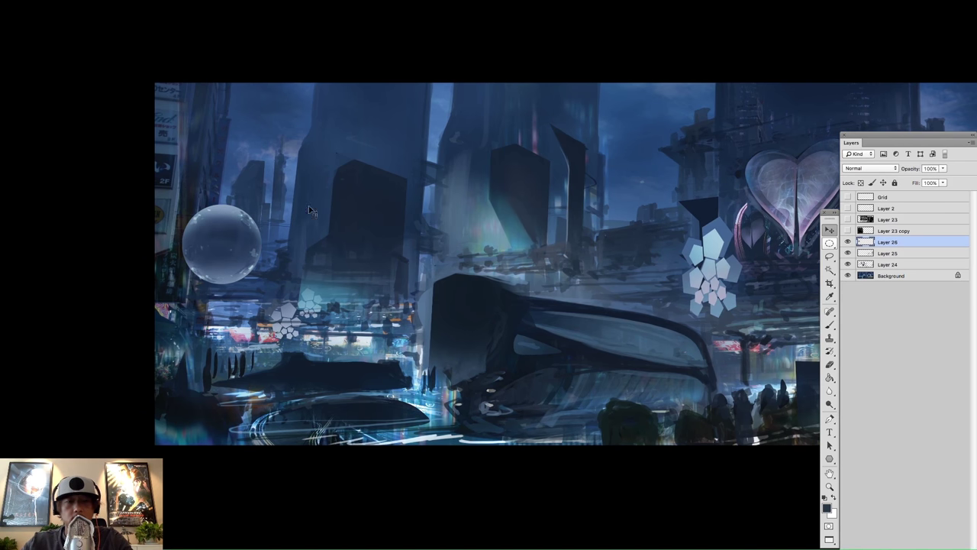
pyautogui.press('super+u')
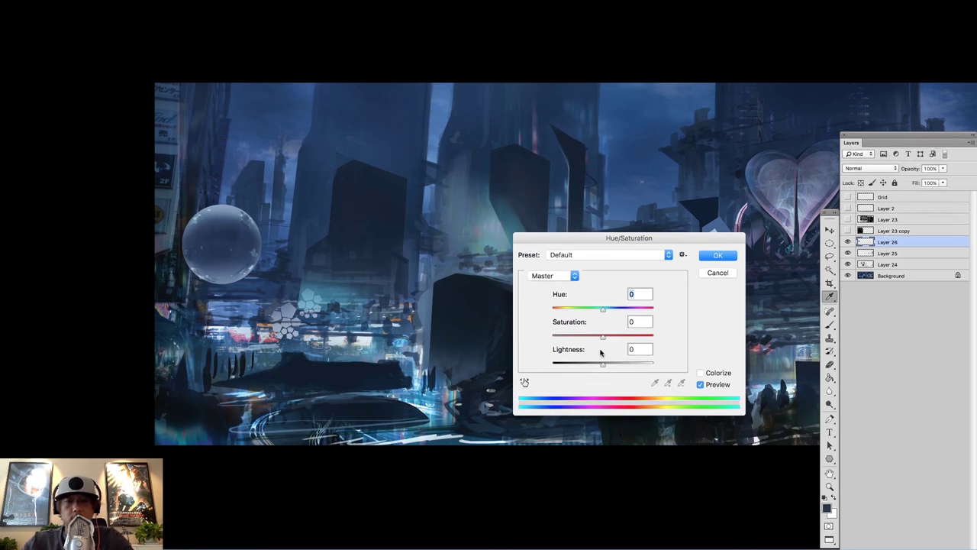
pyautogui.moveTo(602, 362); pyautogui.dragTo(589, 365)
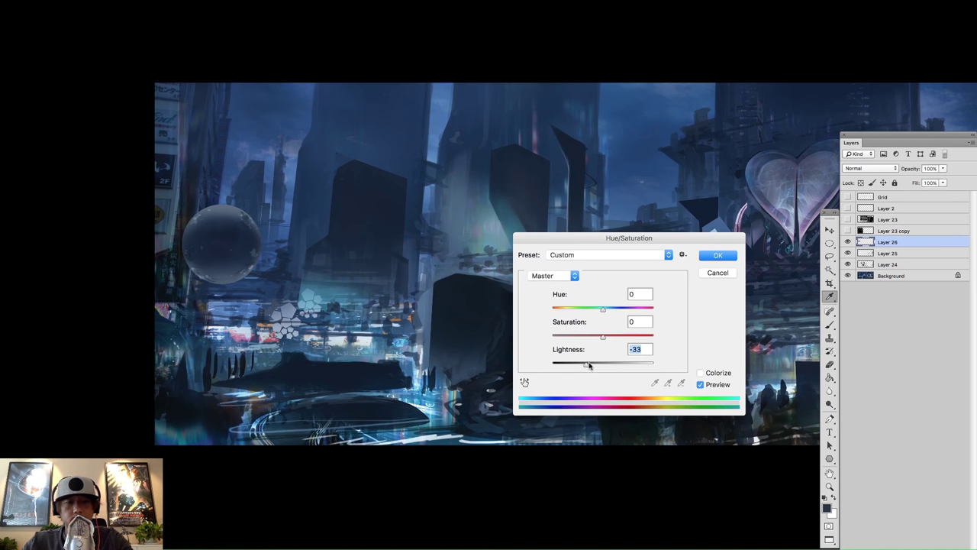
pyautogui.click(713, 259)
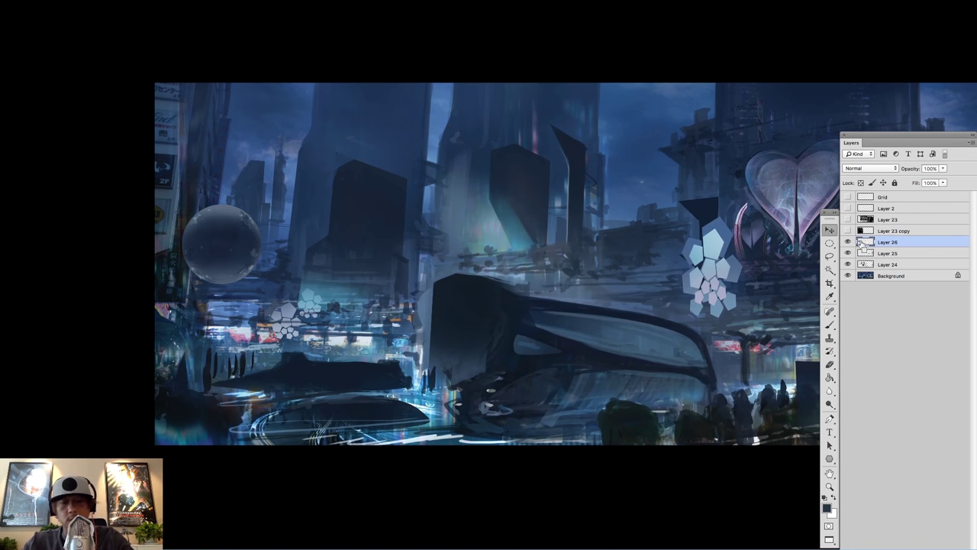
# - With the soft 800 px brush reduced in size, paint pale blue rim light along the sphere's lower-right edge, undoing the first stroke
pyautogui.press('b')
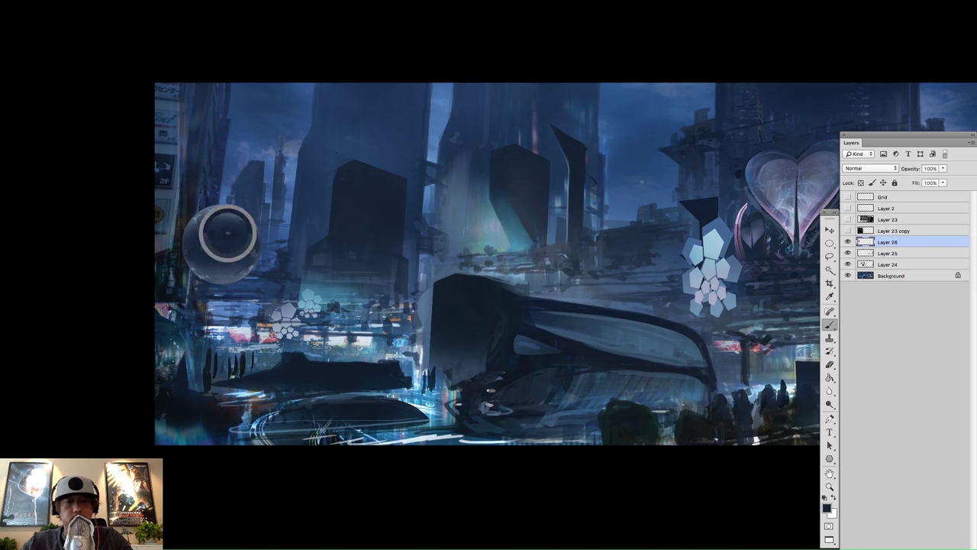
pyautogui.rightClick(229, 232)
pyautogui.click(457, 325)
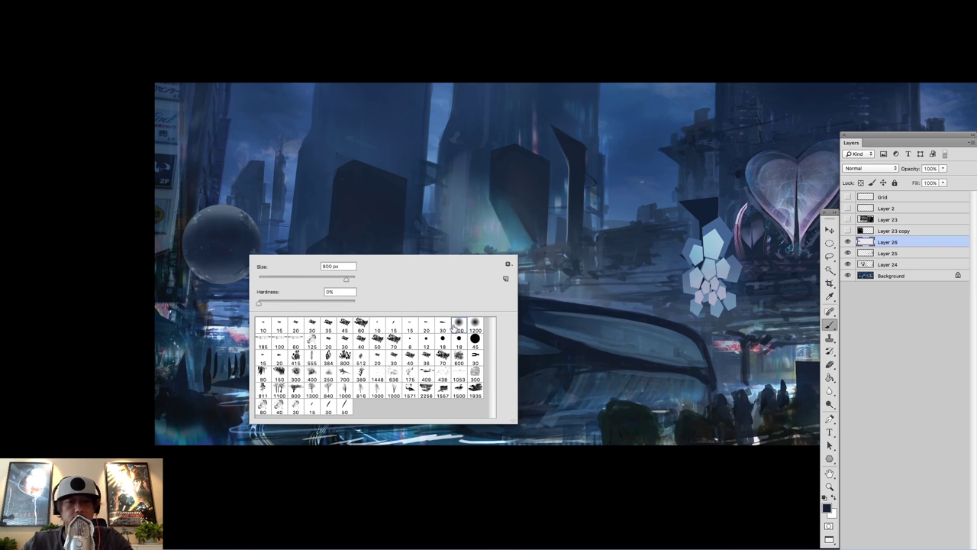
pyautogui.keyDown('alt'); pyautogui.click(238, 330); pyautogui.keyUp('alt')
pyautogui.moveTo(257, 280); pyautogui.dragTo(280, 251)
pyautogui.press('super+z')
pyautogui.press('[')
pyautogui.press('[')
pyautogui.press('[')
pyautogui.press('[')
pyautogui.press('[')
pyautogui.press('[')
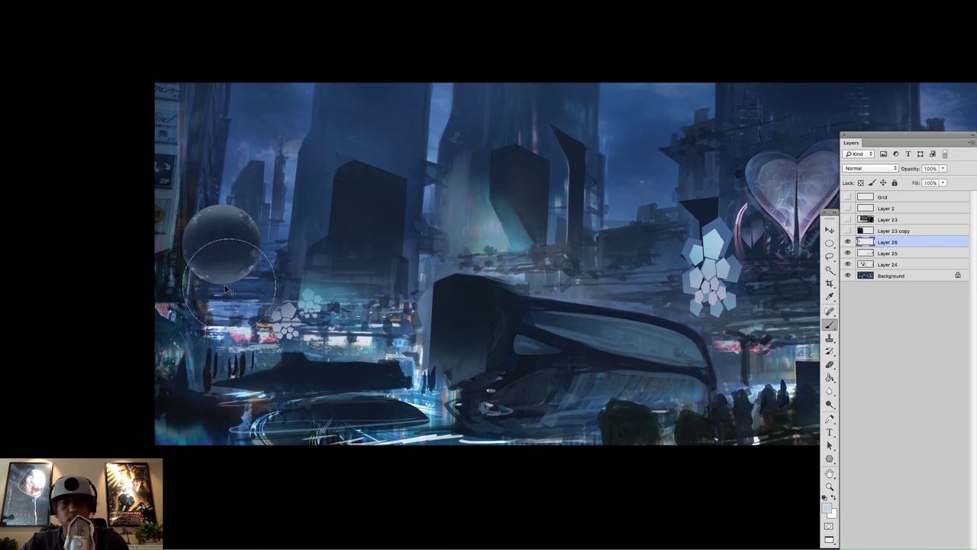
pyautogui.moveTo(204, 284); pyautogui.dragTo(284, 230)
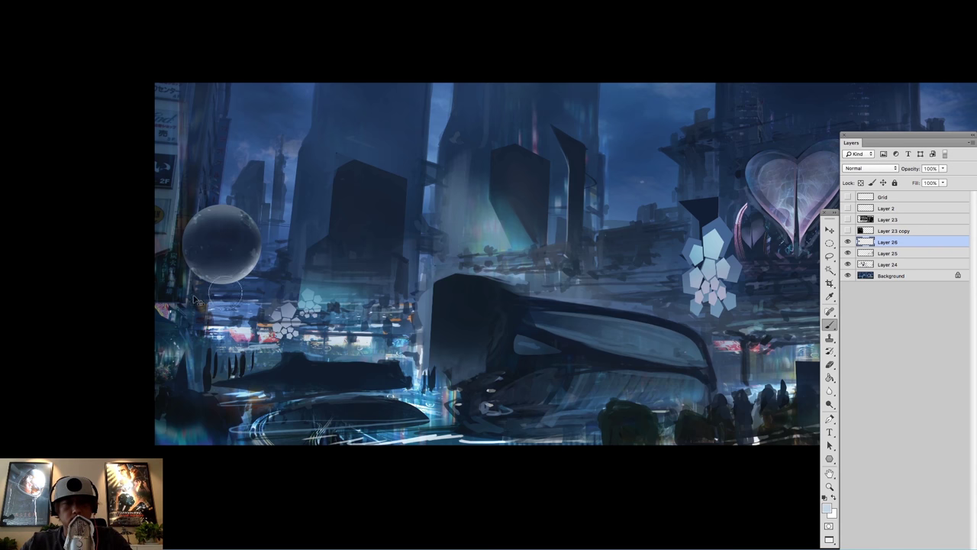
# - Sample a mid blue and softly brush it over the sphere's upper-left side
pyautogui.click(216, 222)
pyautogui.keyDown('alt'); pyautogui.click(301, 170); pyautogui.keyUp('alt')
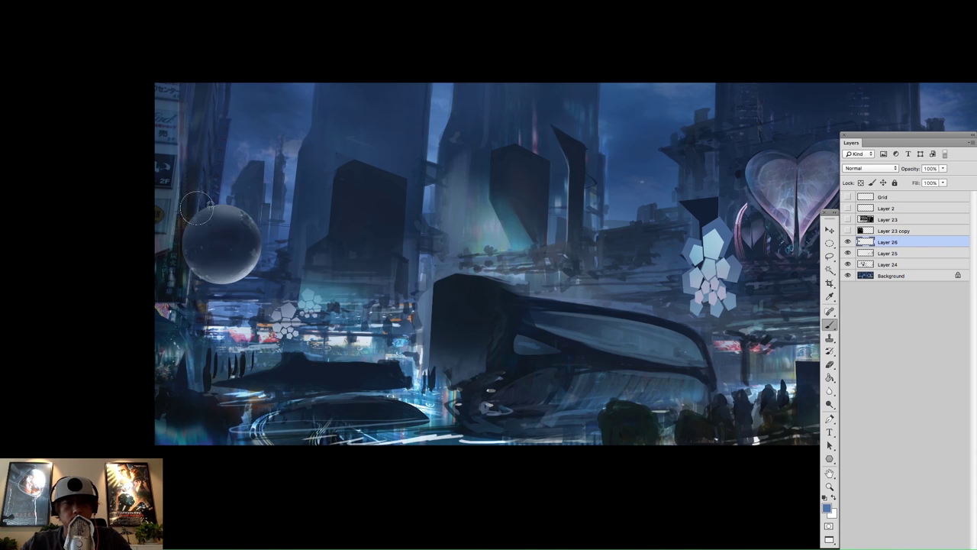
pyautogui.moveTo(220, 207); pyautogui.dragTo(169, 241)
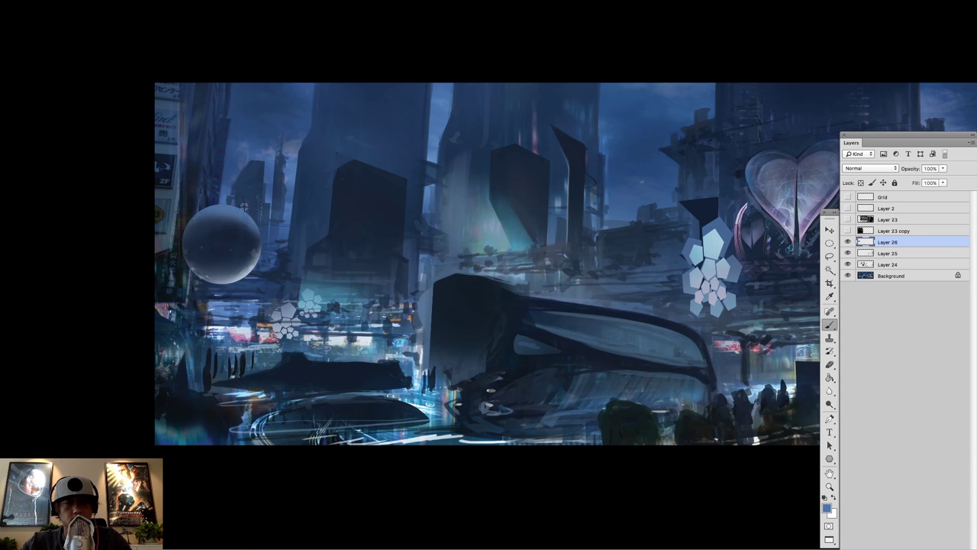
# - Darken the sphere's upper-right side with a sampled navy and brighten its rim with sampled pale lilac and pale blue
pyautogui.keyDown('alt'); pyautogui.click(225, 240); pyautogui.keyUp('alt')
pyautogui.moveTo(248, 227); pyautogui.dragTo(239, 232)
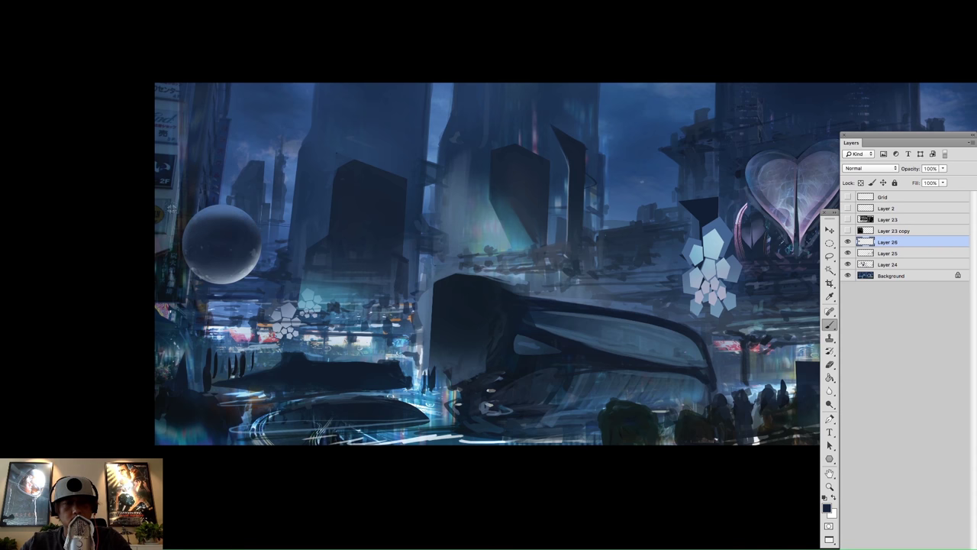
pyautogui.keyDown('alt'); pyautogui.click(242, 257); pyautogui.keyUp('alt')
pyautogui.keyDown('alt'); pyautogui.click(296, 300); pyautogui.keyUp('alt')
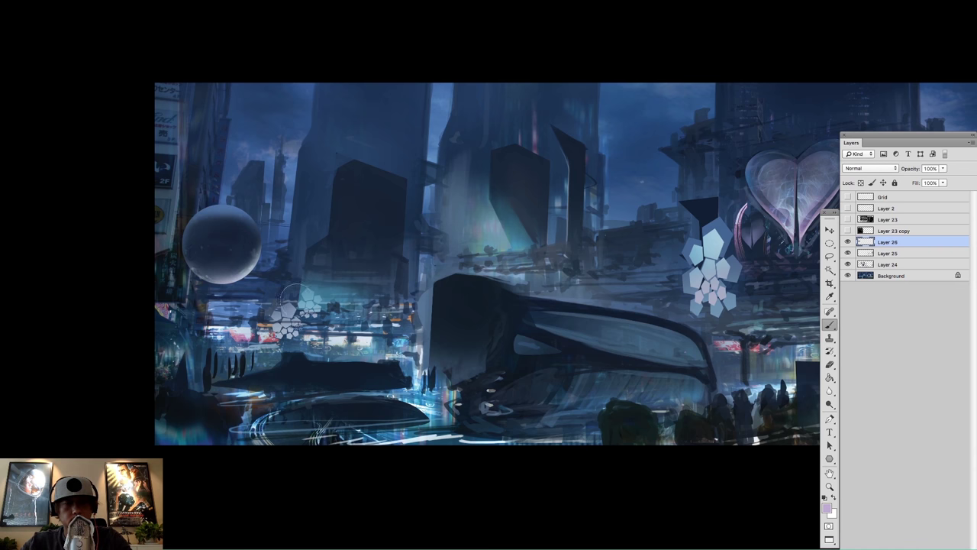
pyautogui.keyDown('alt'); pyautogui.click(338, 341); pyautogui.keyUp('alt')
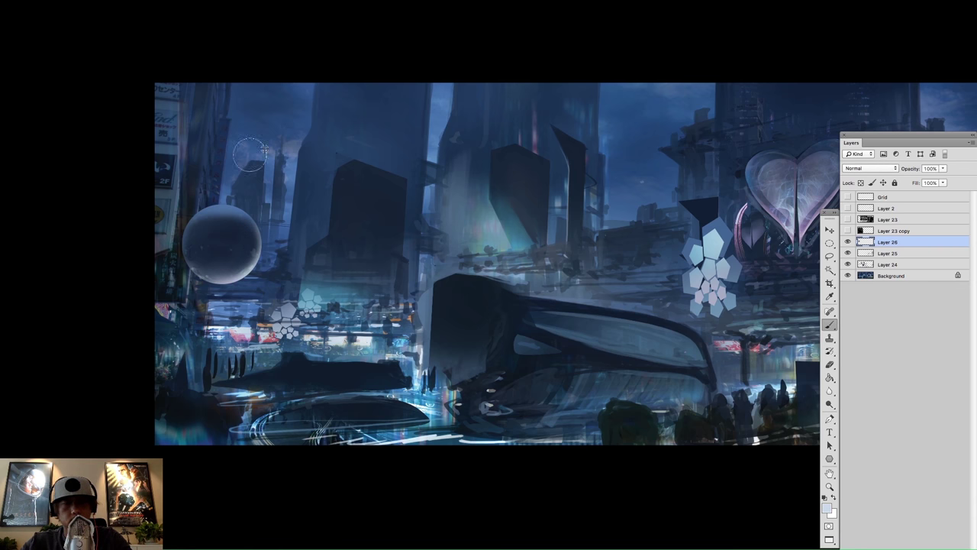
# - Duplicate the sphere to the upper right of the original and scale the copy down to roughly three quarters of its size
pyautogui.press('v')
pyautogui.moveTo(221, 242); pyautogui.dragTo(247, 184)
pyautogui.press('t')
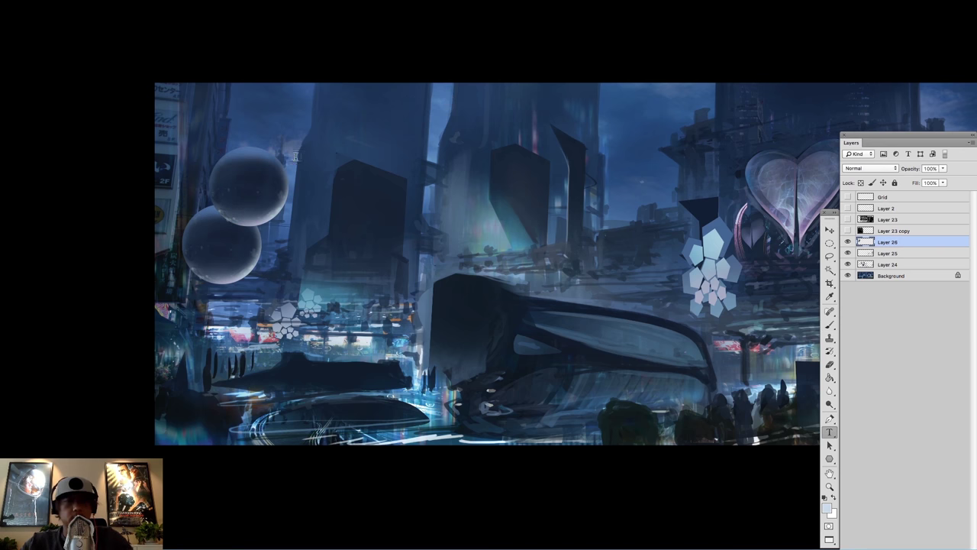
pyautogui.press('super+t')
pyautogui.moveTo(297, 148); pyautogui.dragTo(269, 202)
pyautogui.press('Return')
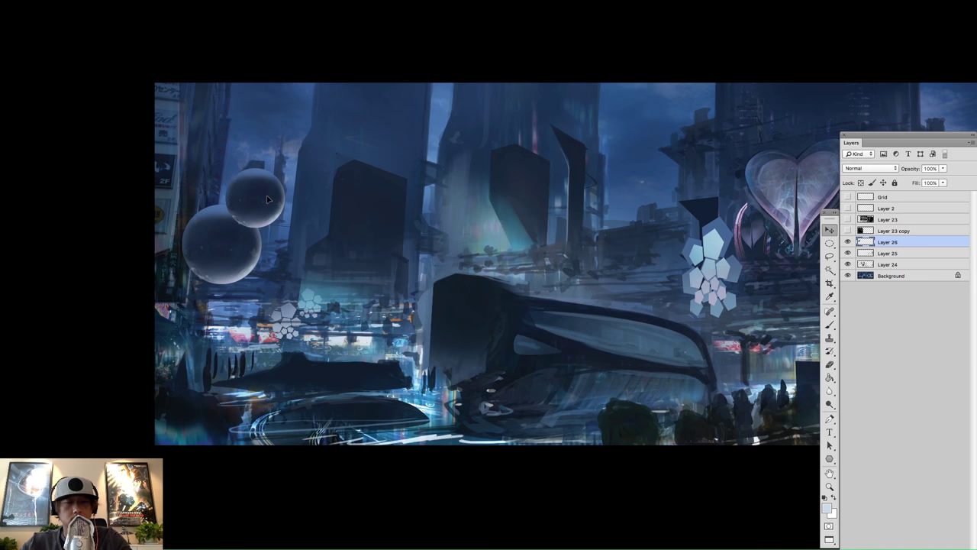
# - Fine-tune the small sphere's transform and move it to the large sphere's upper left so it slightly overlaps the edge
pyautogui.press('super+t')
pyautogui.moveTo(298, 166); pyautogui.dragTo(296, 174)
pyautogui.press('Return')
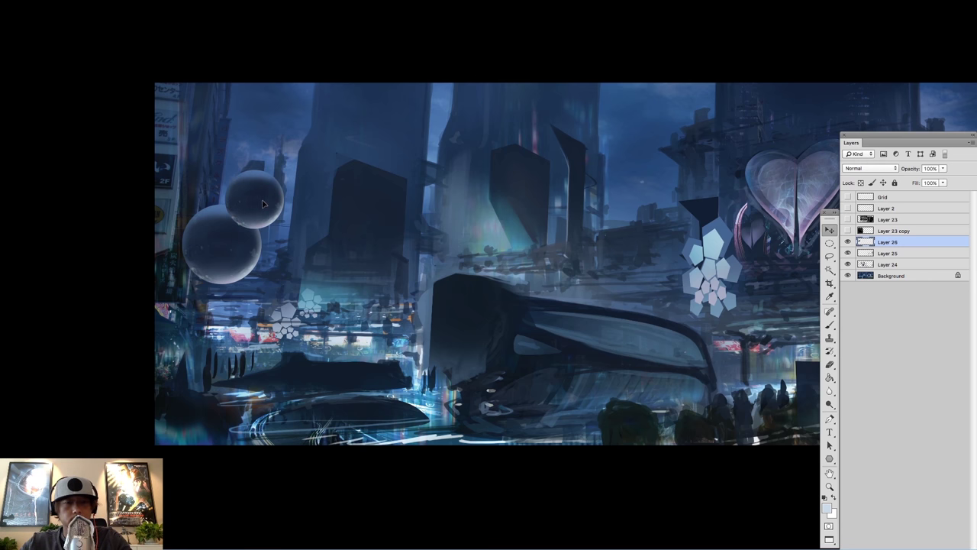
pyautogui.moveTo(260, 206); pyautogui.dragTo(203, 204)
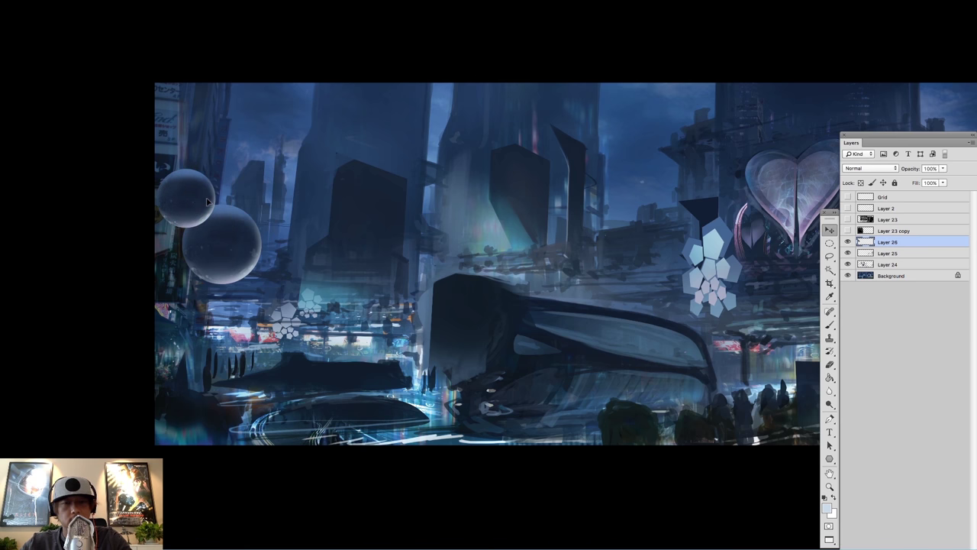
pyautogui.press('Tab')
pyautogui.moveTo(112, 168); pyautogui.dragTo(124, 200)
pyautogui.hotkey('ctrl', 't')
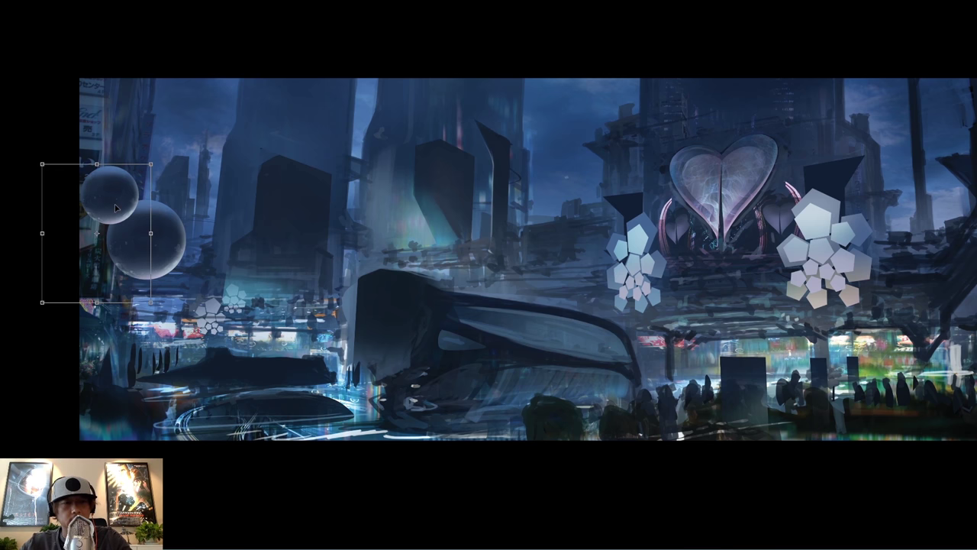
pyautogui.press('Return')
# - With the textured 45 px brush and sampled dark blues, paint small surface details on both spheres, undoing the first stroke
pyautogui.press('b')
pyautogui.rightClick(287, 242)
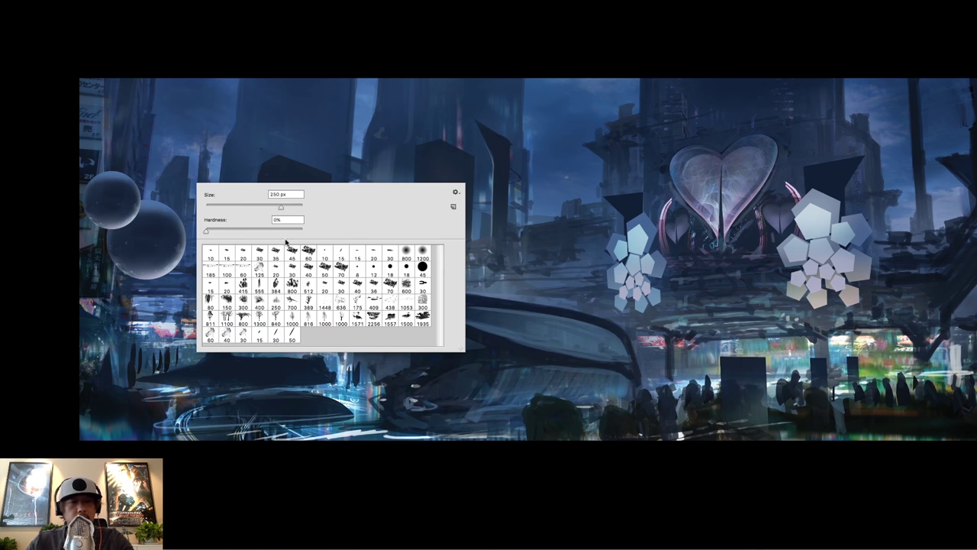
pyautogui.click(292, 251)
pyautogui.keyDown('alt'); pyautogui.click(109, 208); pyautogui.keyUp('alt')
pyautogui.moveTo(106, 222)
pyautogui.mouseDown()
pyautogui.moveTo(124, 223)
pyautogui.moveTo(115, 226)
pyautogui.mouseUp()
pyautogui.hotkey('ctrl', 'z')
pyautogui.press('f')
pyautogui.press('f')
pyautogui.press('f')
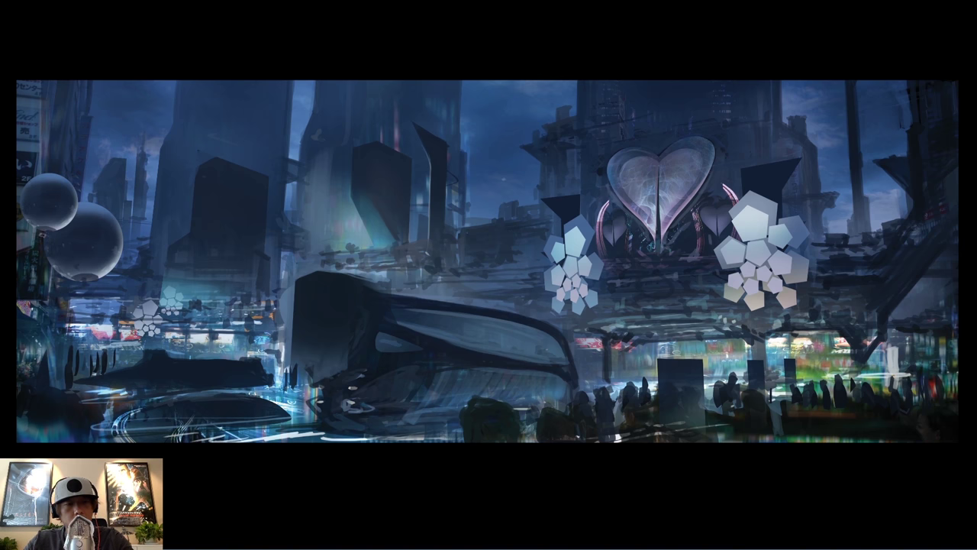
pyautogui.keyDown('alt'); pyautogui.click(46, 194); pyautogui.keyUp('alt')
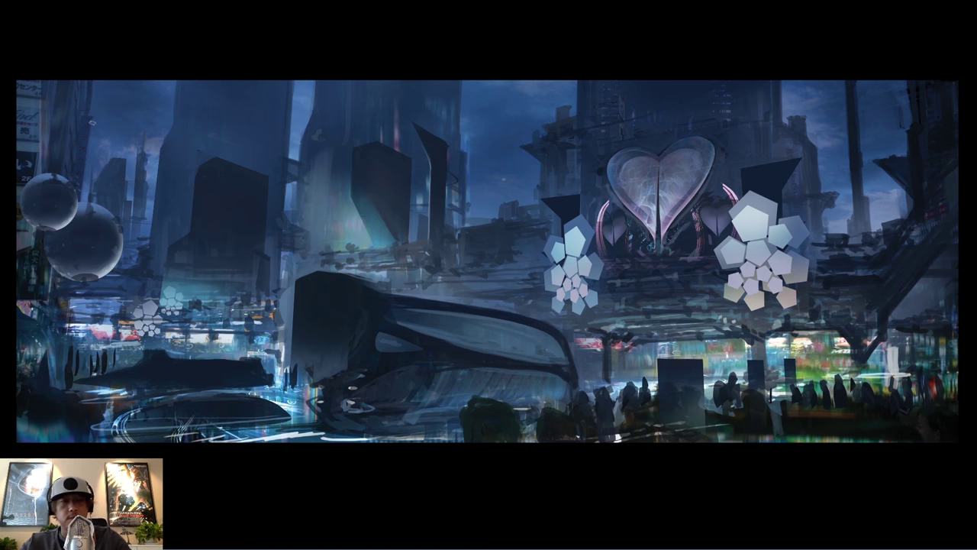
# - Choose the soft 1200 px brush and make Layer 24 the active layer
pyautogui.rightClick(675, 272)
pyautogui.click(612, 284)
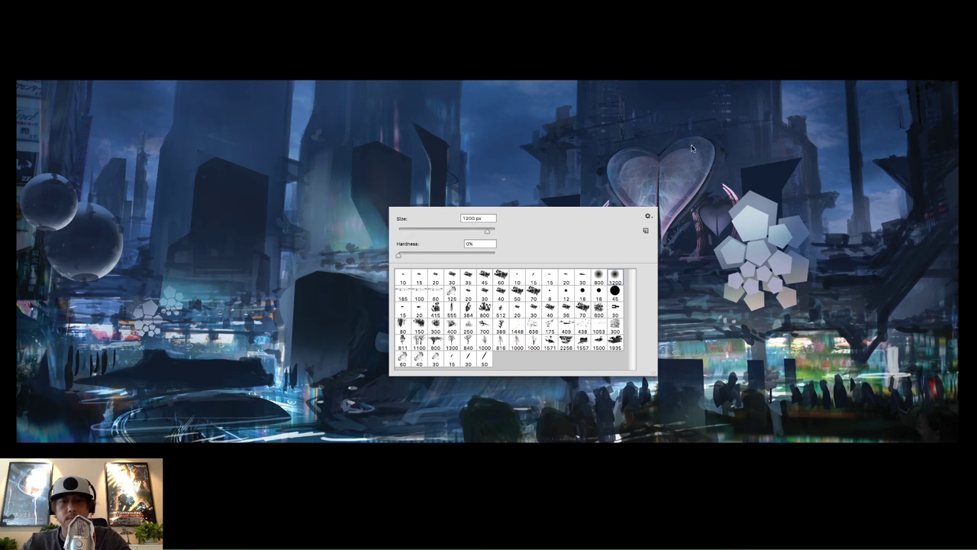
pyautogui.click(879, 239)
pyautogui.press('Tab')
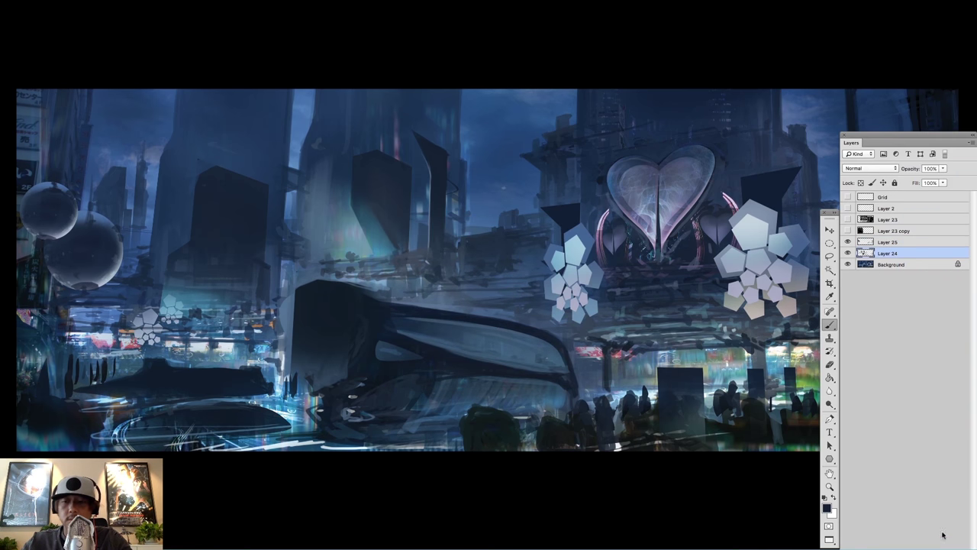
pyautogui.click(886, 253)
pyautogui.press('Tab')
pyautogui.press('Tab')
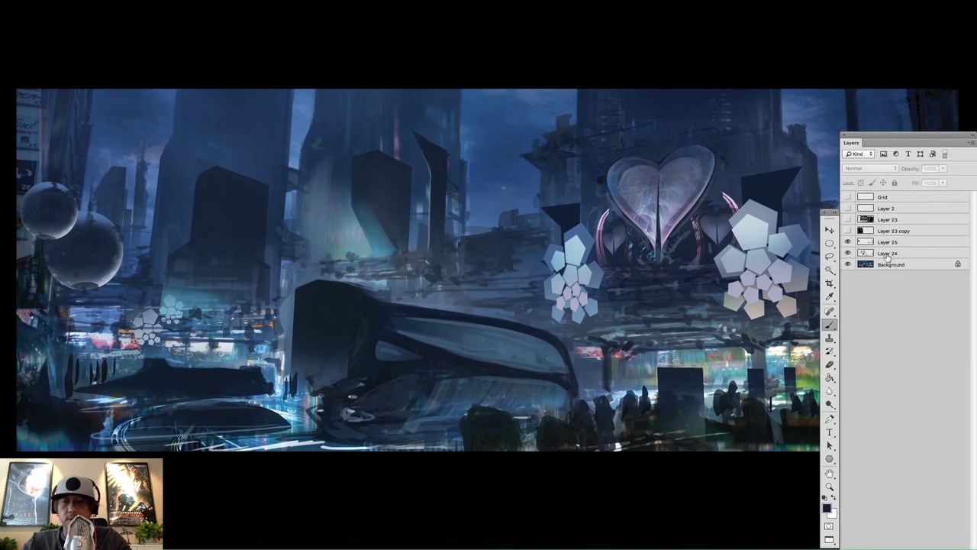
pyautogui.press('Tab')
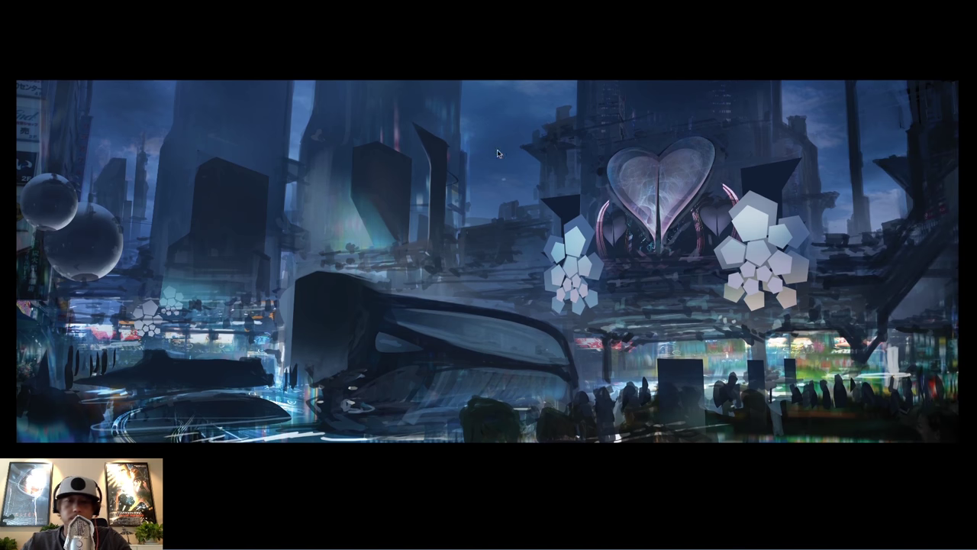
# - Undo the first soft stroke, reduce the brush to 1000 px, and brush light haze over the two spheres
pyautogui.moveTo(99, 155); pyautogui.dragTo(96, 159)
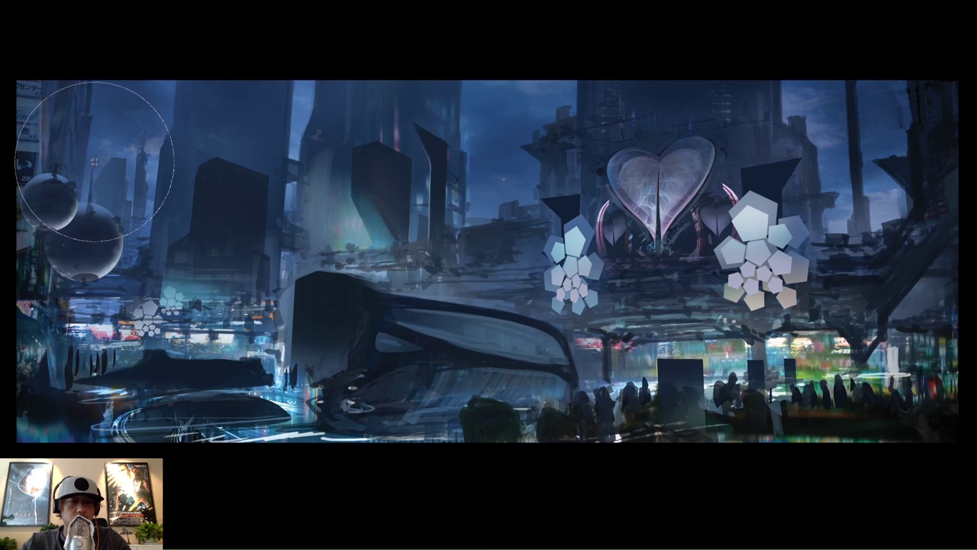
pyautogui.hotkey('ctrl', 'z')
pyautogui.press('[')
pyautogui.press('[')
pyautogui.moveTo(58, 215)
pyautogui.mouseDown()
pyautogui.moveTo(79, 142)
pyautogui.moveTo(54, 203)
pyautogui.moveTo(75, 136)
pyautogui.moveTo(105, 252)
pyautogui.moveTo(112, 170)
pyautogui.mouseUp()
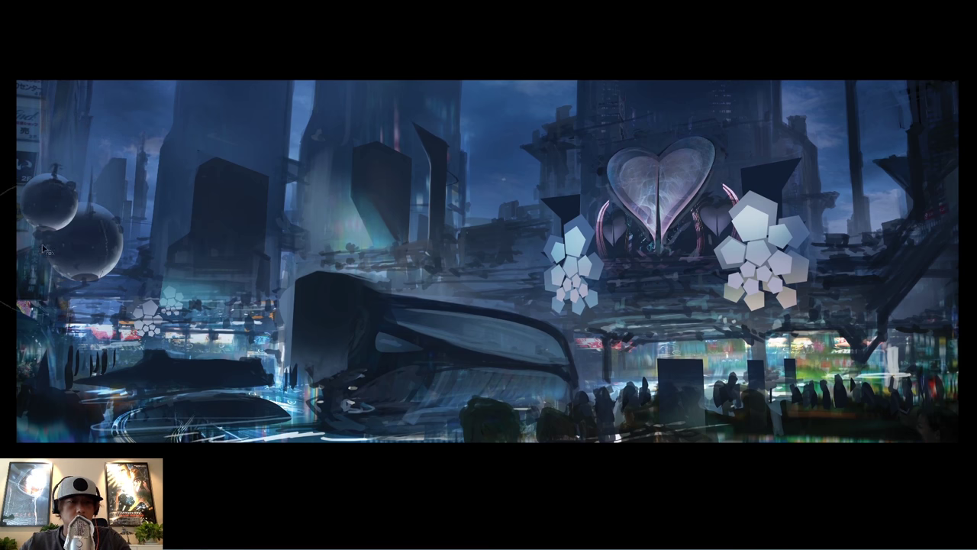
# - With the 35 px brush, outline the vehicle's tall block, flip the canvas horizontally, and round off the block's outer edge
pyautogui.rightClick(486, 252)
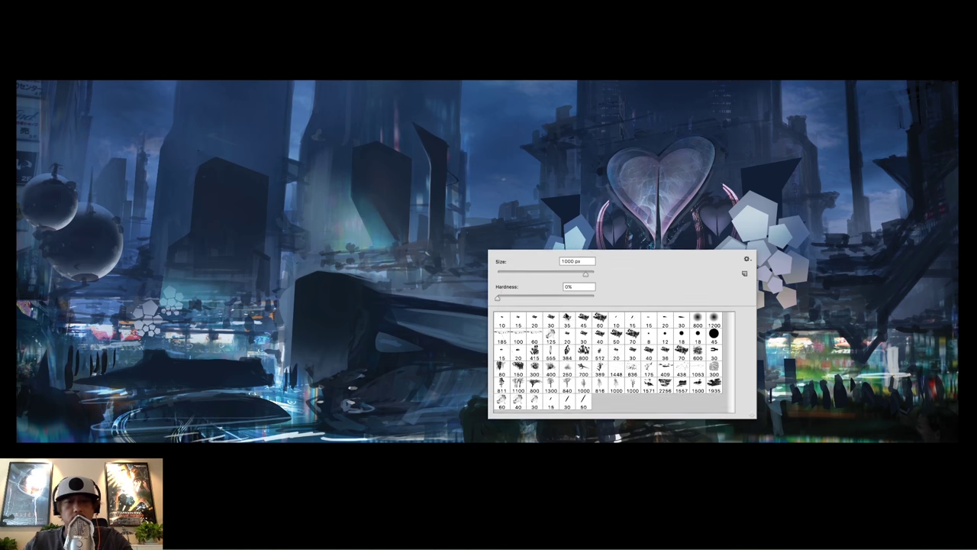
pyautogui.doubleClick(567, 319)
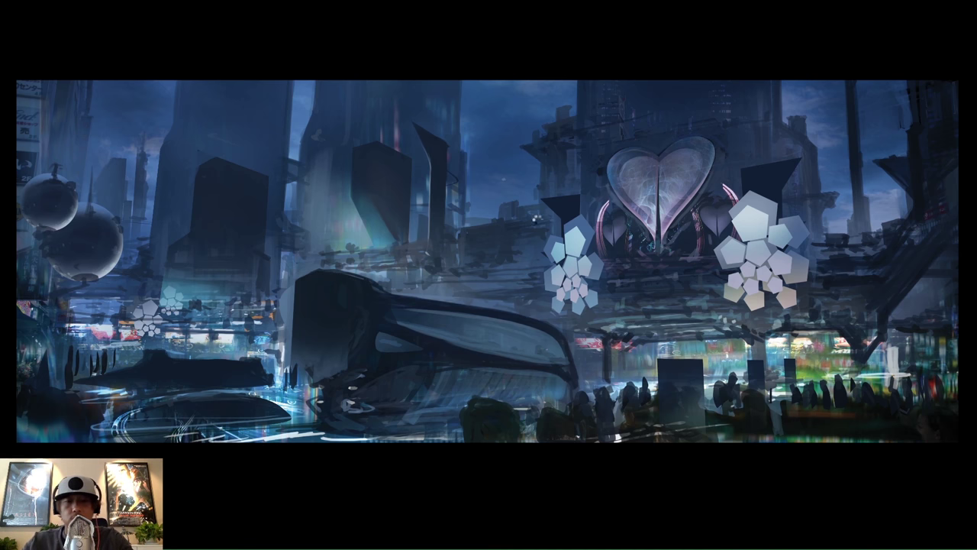
pyautogui.press('m')
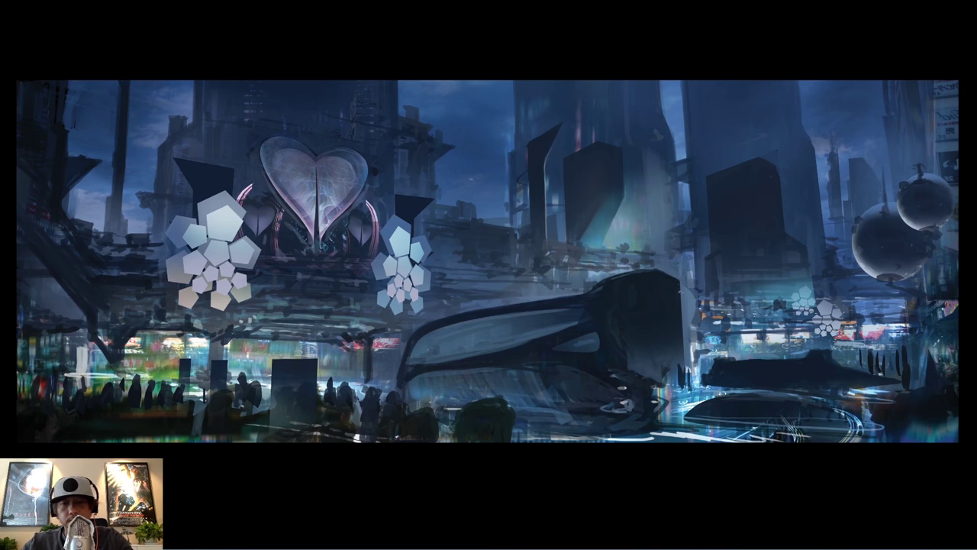
pyautogui.moveTo(685, 299); pyautogui.dragTo(684, 357)
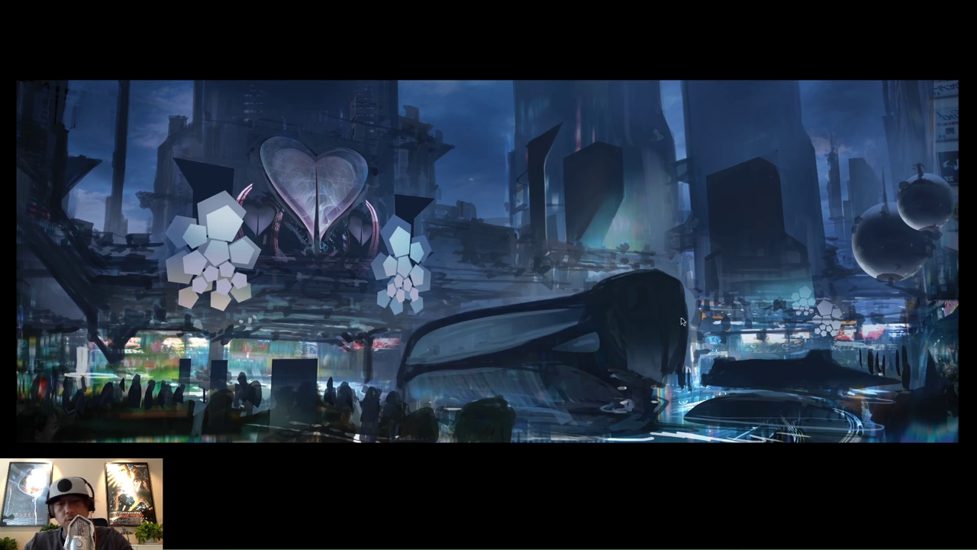
# - Paint grey-blue background over the vehicle's tall block with another brush, carving it into a lower, rounded hull
pyautogui.rightClick(736, 357)
pyautogui.click(720, 367)
pyautogui.moveTo(524, 299); pyautogui.dragTo(645, 289)
pyautogui.moveTo(575, 289)
pyautogui.mouseDown()
pyautogui.moveTo(663, 282)
pyautogui.moveTo(661, 301)
pyautogui.moveTo(677, 314)
pyautogui.moveTo(665, 346)
pyautogui.mouseUp()
pyautogui.scroll(-1, 641, 281)
pyautogui.moveTo(663, 304)
pyautogui.mouseDown()
pyautogui.moveTo(662, 353)
pyautogui.moveTo(680, 351)
pyautogui.moveTo(648, 291)
pyautogui.mouseUp()
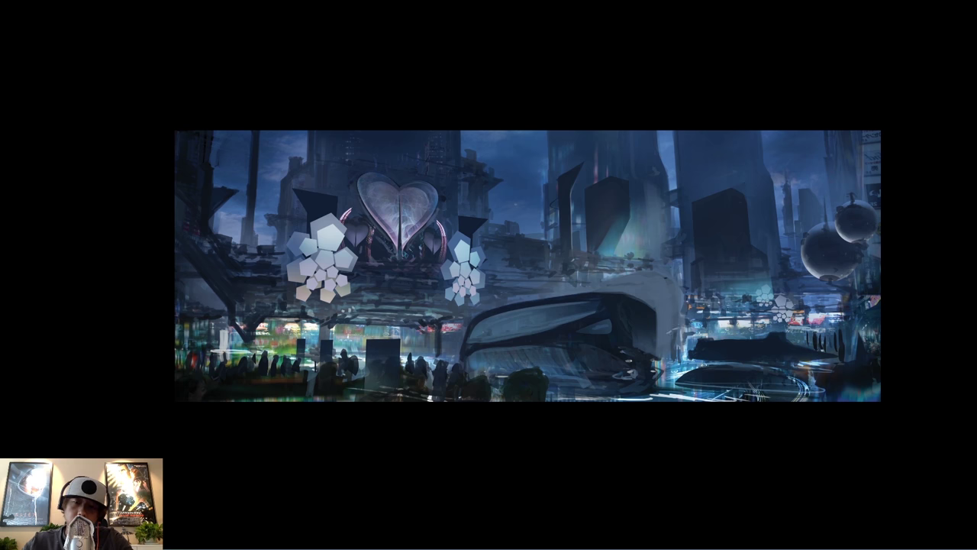
pyautogui.moveTo(678, 341); pyautogui.dragTo(665, 361)
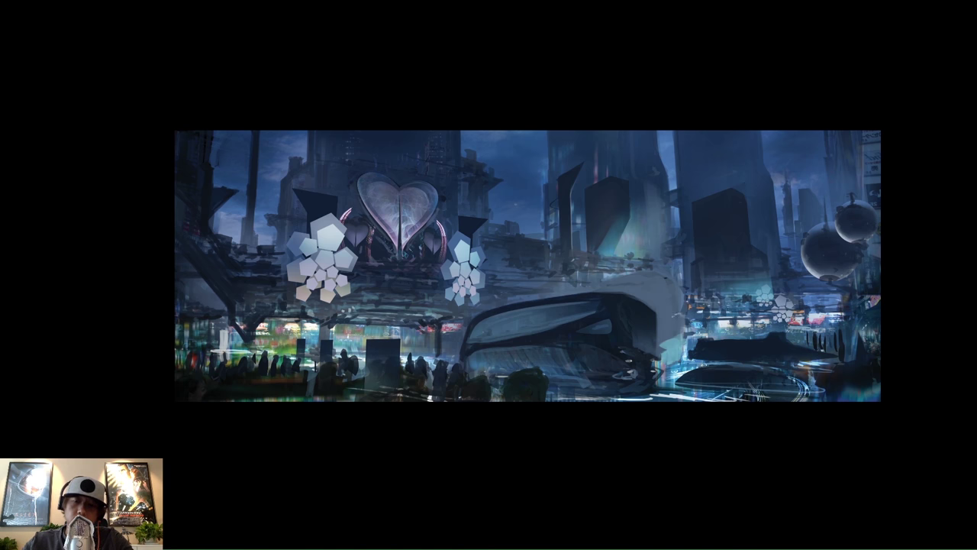
# - Switch brushes and paint sampled dark lines along the vehicle's roof, across its side windows, and around its rounded end
pyautogui.rightClick(650, 348)
pyautogui.doubleClick(664, 350)
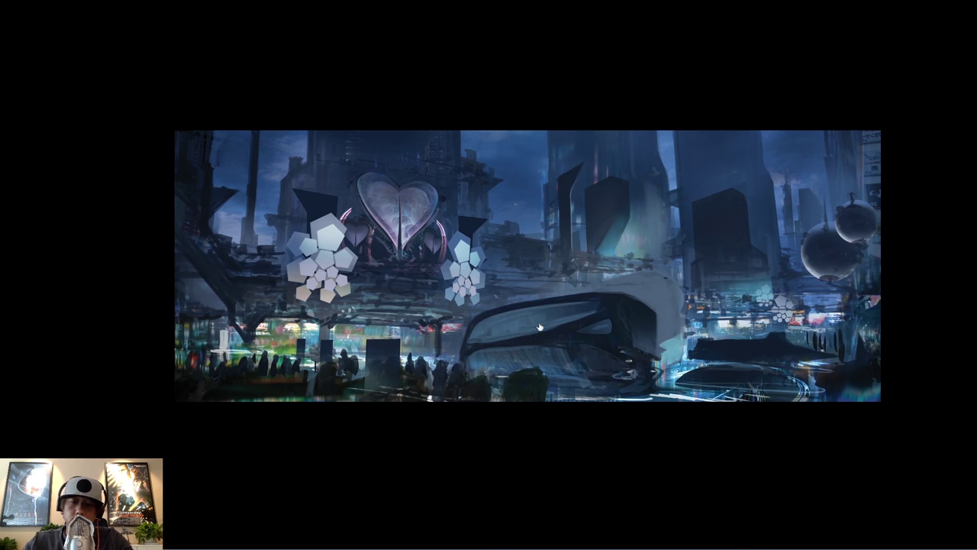
pyautogui.moveTo(537, 306); pyautogui.dragTo(629, 303)
pyautogui.keyDown('alt'); pyautogui.click(589, 297); pyautogui.keyUp('alt')
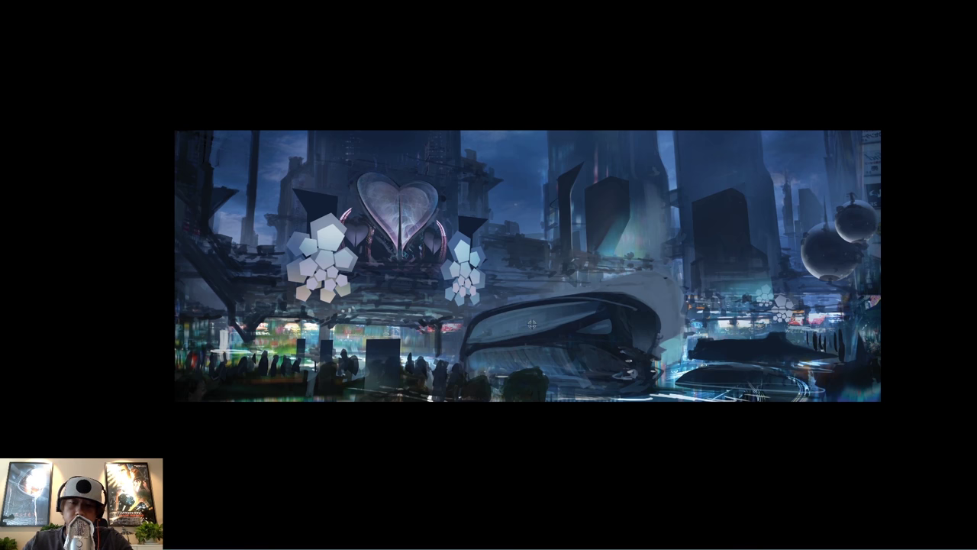
pyautogui.moveTo(587, 337); pyautogui.dragTo(475, 343)
pyautogui.moveTo(655, 333)
pyautogui.mouseDown()
pyautogui.moveTo(606, 297)
pyautogui.moveTo(643, 308)
pyautogui.moveTo(567, 310)
pyautogui.moveTo(651, 325)
pyautogui.mouseUp()
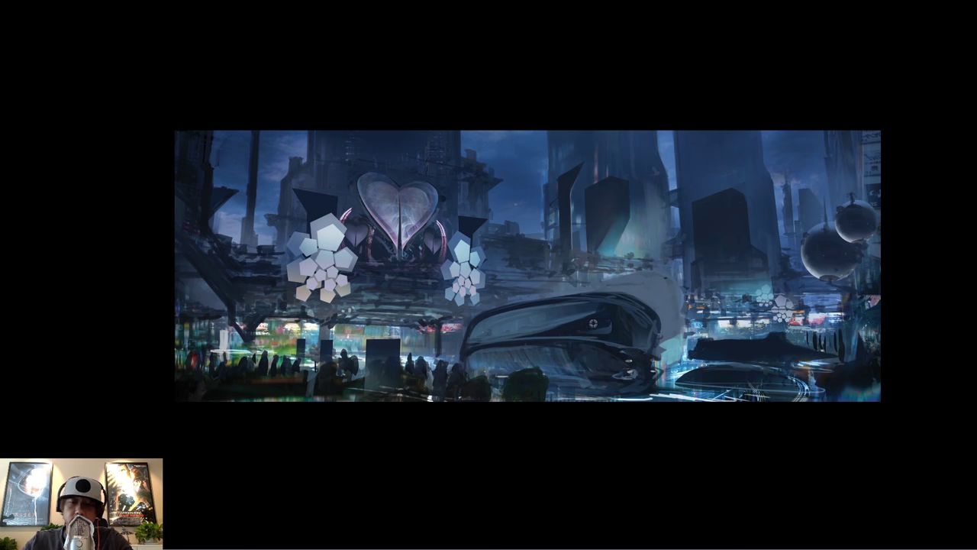
# - Sample blues from the vehicle and paint streaky strokes over its small window and upper side panel
pyautogui.keyDown('alt'); pyautogui.click(598, 320); pyautogui.keyUp('alt')
pyautogui.keyDown('alt'); pyautogui.click(549, 316); pyautogui.keyUp('alt')
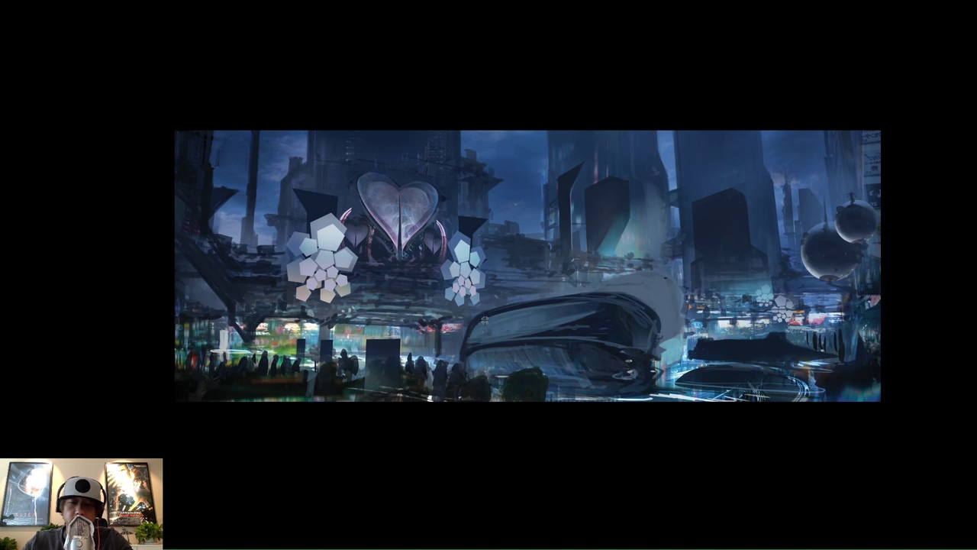
pyautogui.moveTo(484, 317)
pyautogui.mouseDown()
pyautogui.moveTo(568, 300)
pyautogui.moveTo(610, 308)
pyautogui.mouseUp()
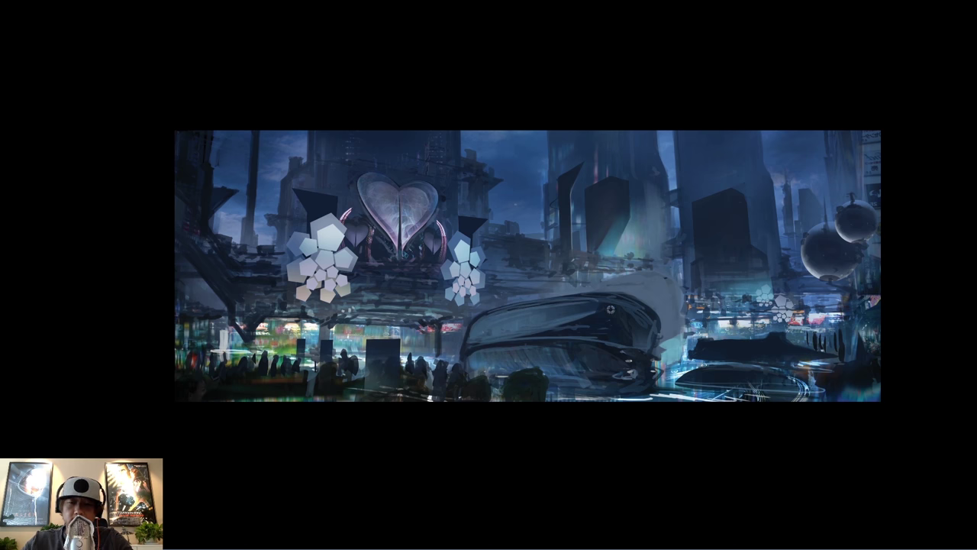
pyautogui.keyDown('alt'); pyautogui.click(599, 326); pyautogui.keyUp('alt')
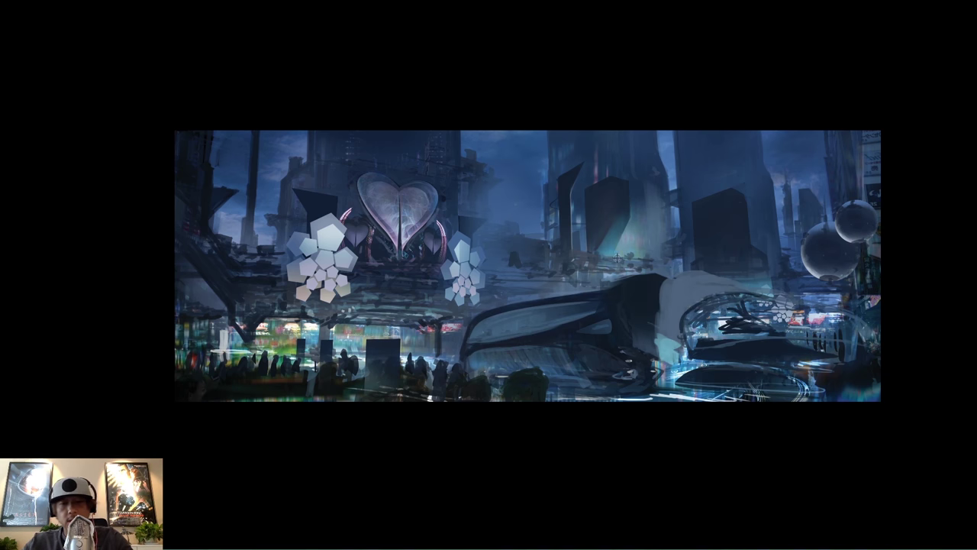
pyautogui.hotkey('ctrl', 'z')
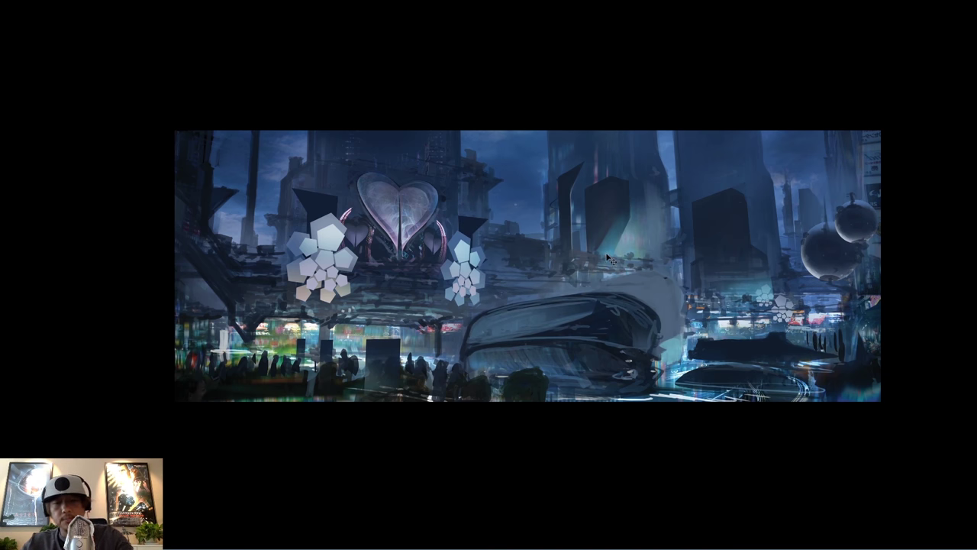
# - Flip the canvas back horizontally and repaint the vehicle's rounded end with contour lines and sampled dark tones
pyautogui.hotkey('ctrl', 'shift', 'h')
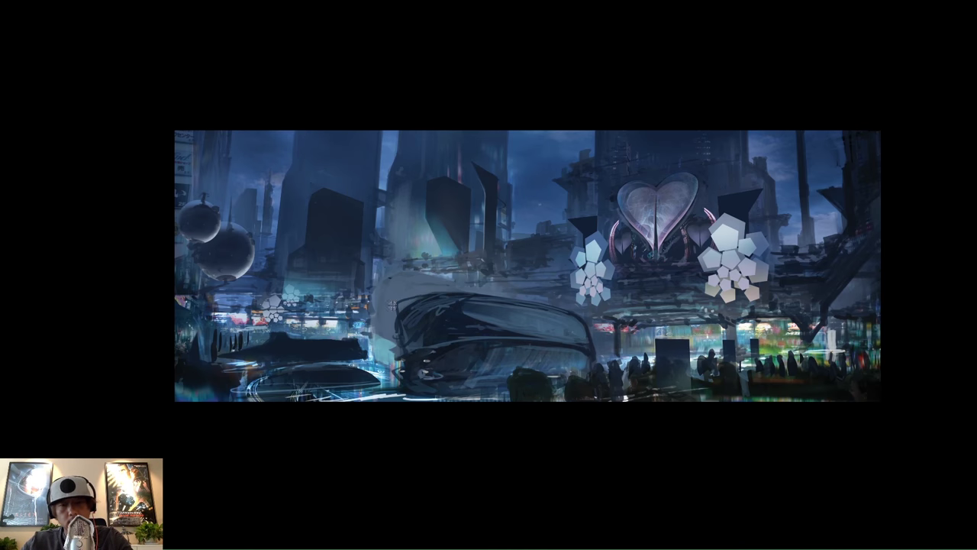
pyautogui.moveTo(393, 305); pyautogui.dragTo(399, 330)
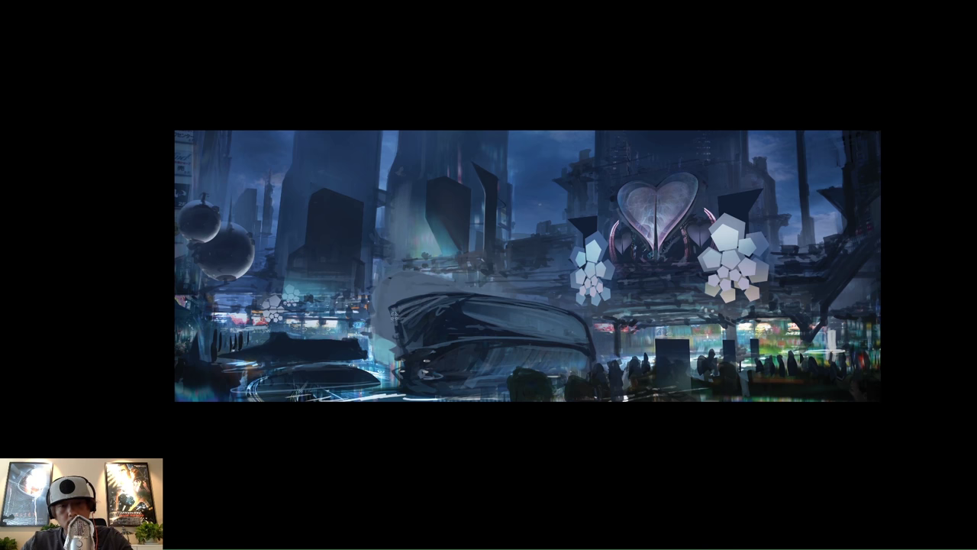
pyautogui.keyDown('alt'); pyautogui.click(420, 330); pyautogui.keyUp('alt')
pyautogui.moveTo(431, 369); pyautogui.dragTo(418, 375)
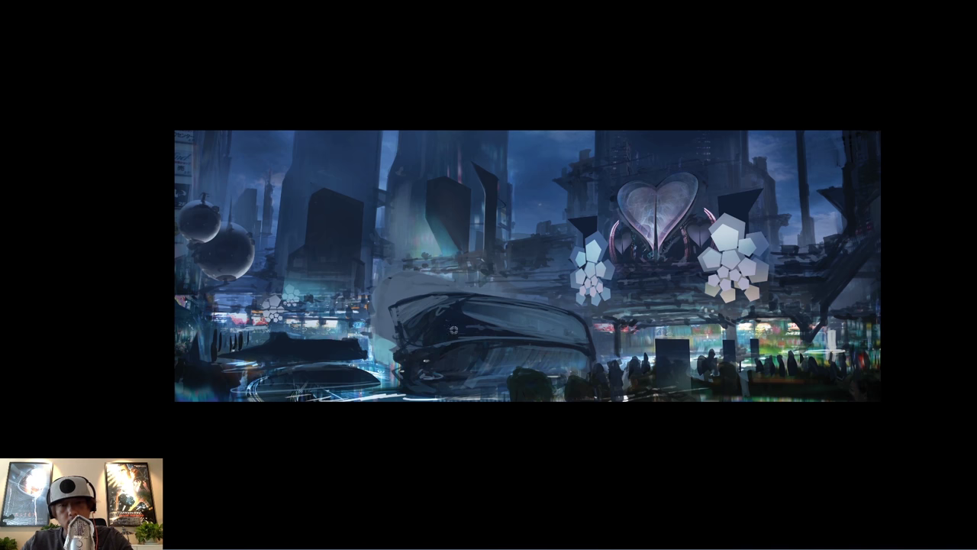
# - Sample background blues, switch brushes, and paint dark streaks over the leftover grey patch above the vehicle's rounded end
pyautogui.keyDown('alt'); pyautogui.click(446, 239); pyautogui.keyUp('alt')
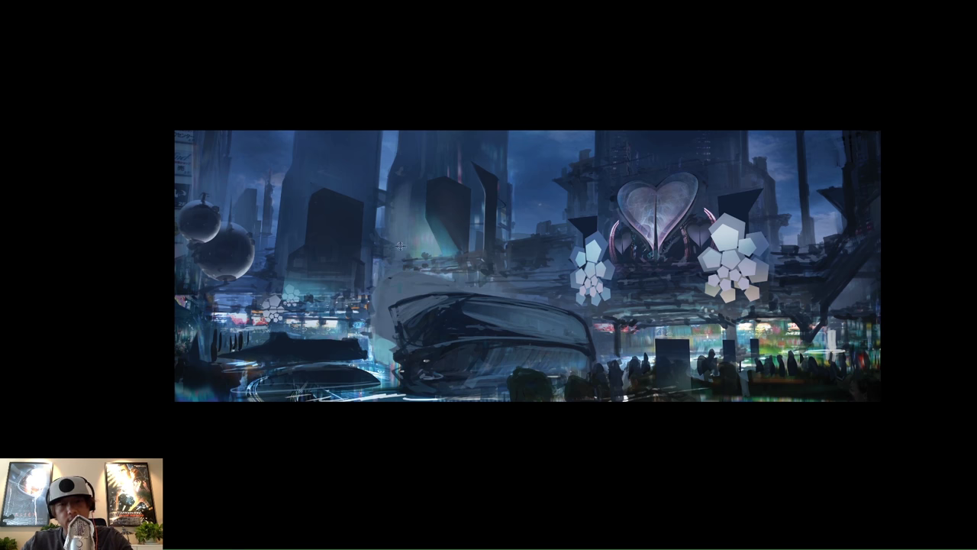
pyautogui.rightClick(470, 332)
pyautogui.click(511, 310)
pyautogui.click(355, 264)
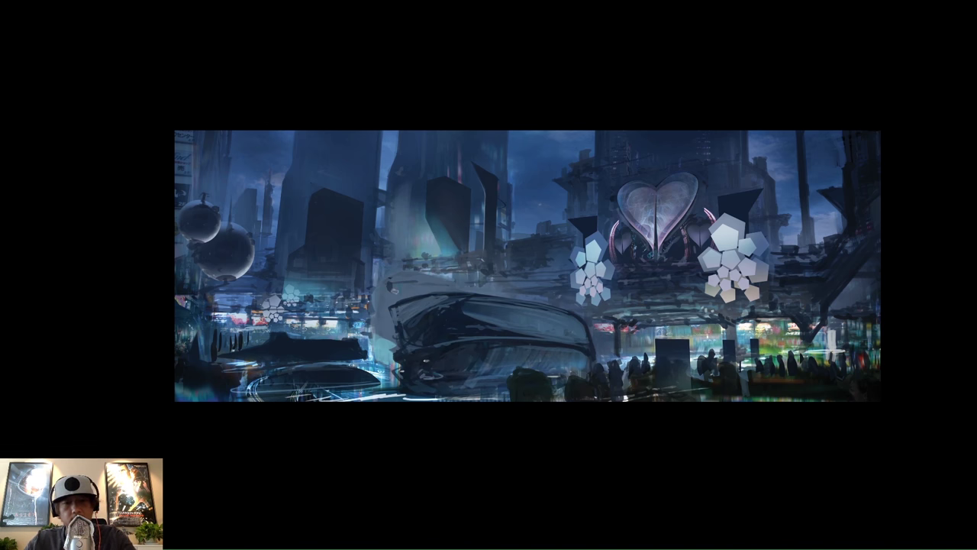
pyautogui.moveTo(395, 288)
pyautogui.mouseDown()
pyautogui.moveTo(447, 275)
pyautogui.moveTo(374, 286)
pyautogui.moveTo(497, 285)
pyautogui.moveTo(365, 297)
pyautogui.mouseUp()
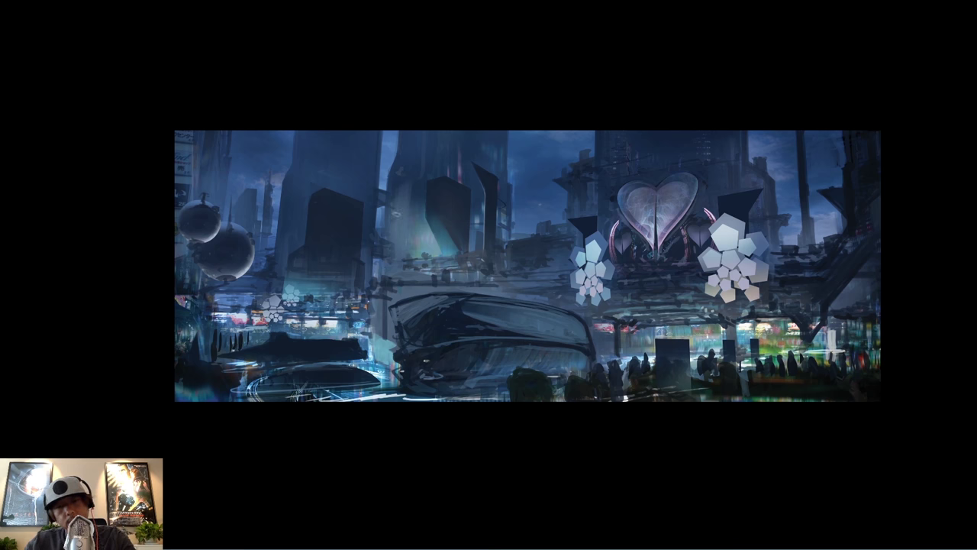
# - Show the perspective grid on Layer 23 and dab light-blue haze near the vehicle's front with the soft 800 px brush
pyautogui.press('Tab')
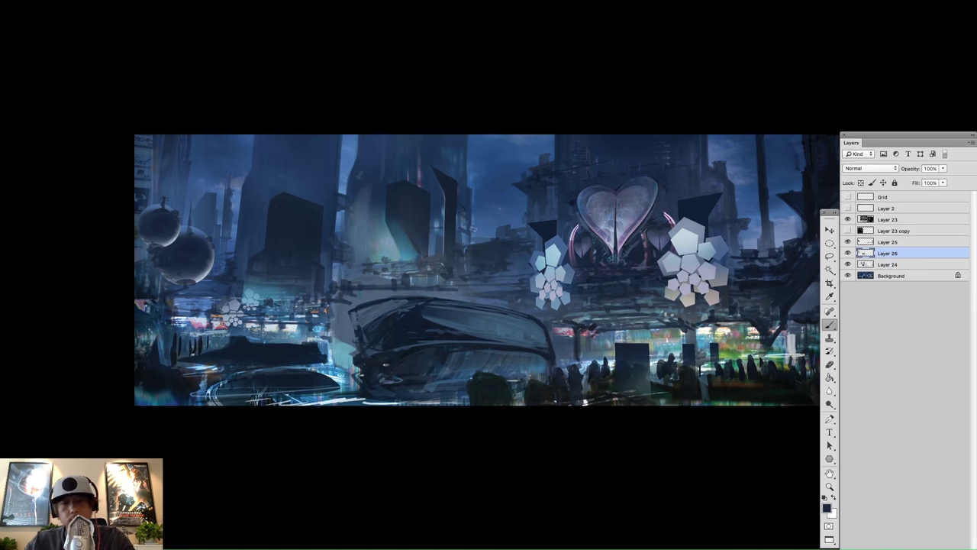
pyautogui.click(848, 207)
pyautogui.press('Tab')
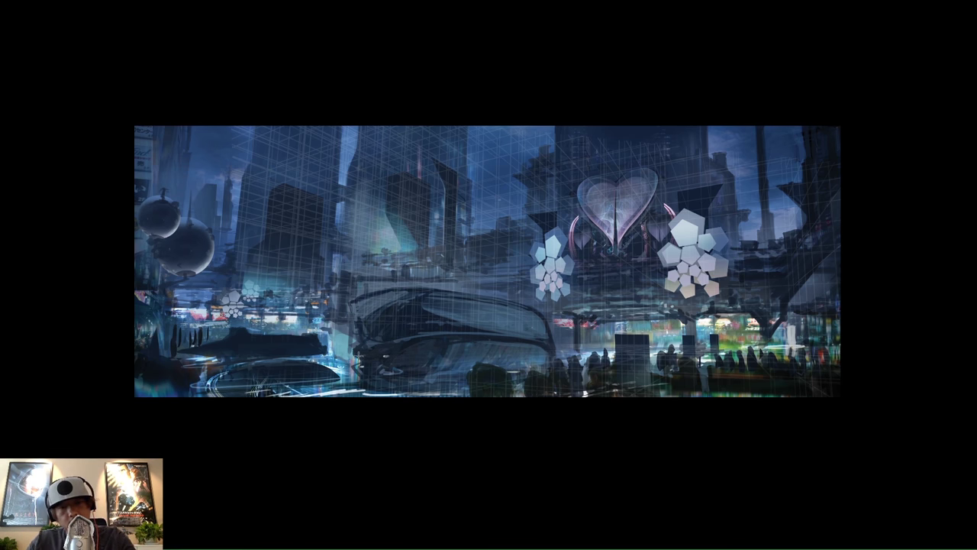
pyautogui.click(352, 358)
pyautogui.press('Return')
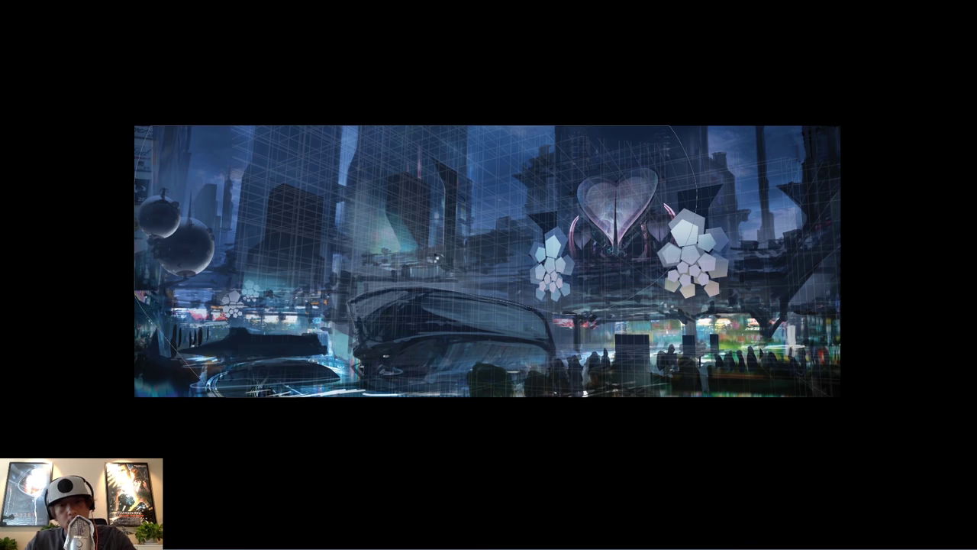
pyautogui.rightClick(673, 325)
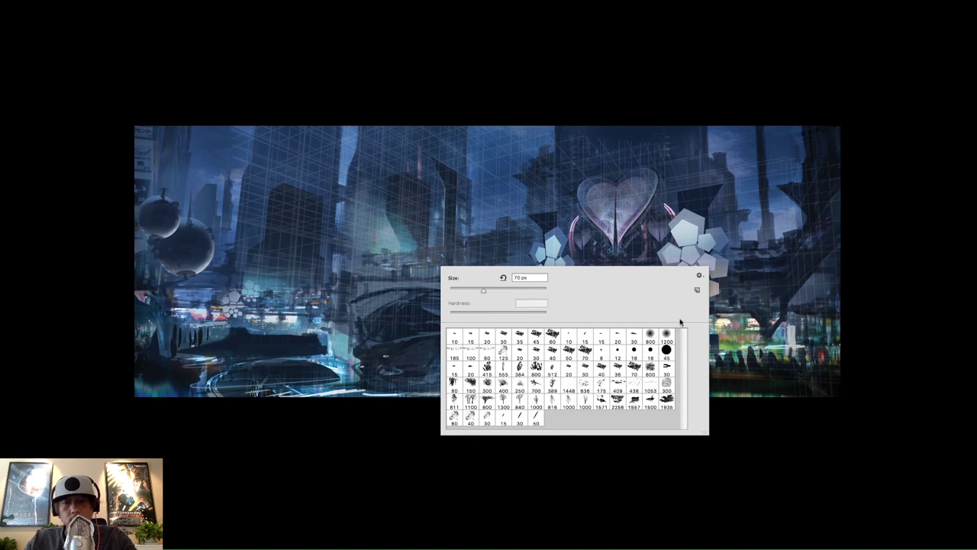
pyautogui.click(649, 337)
pyautogui.click(342, 348)
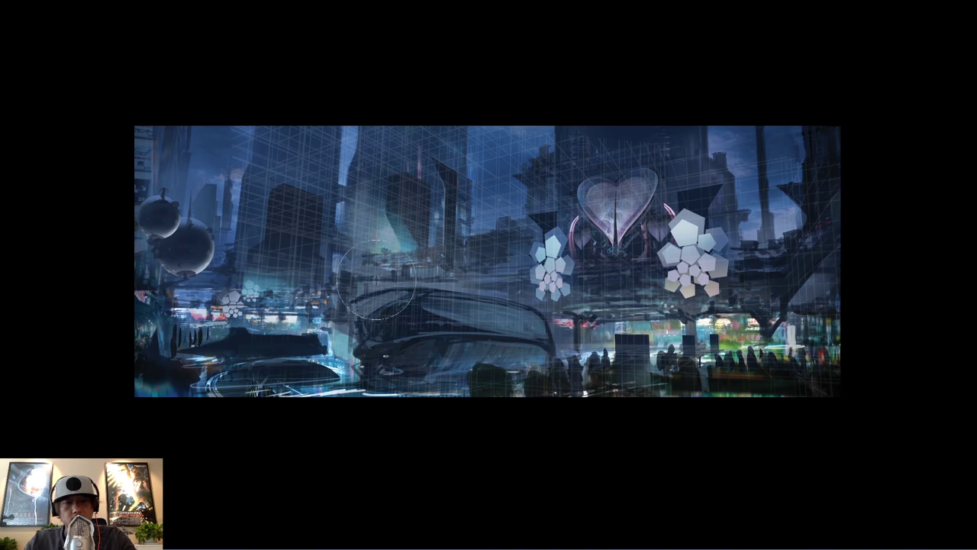
# - Hide the perspective grid and touch up the small dark vehicle's silhouette with another brush and sampled tones
pyautogui.press('Tab')
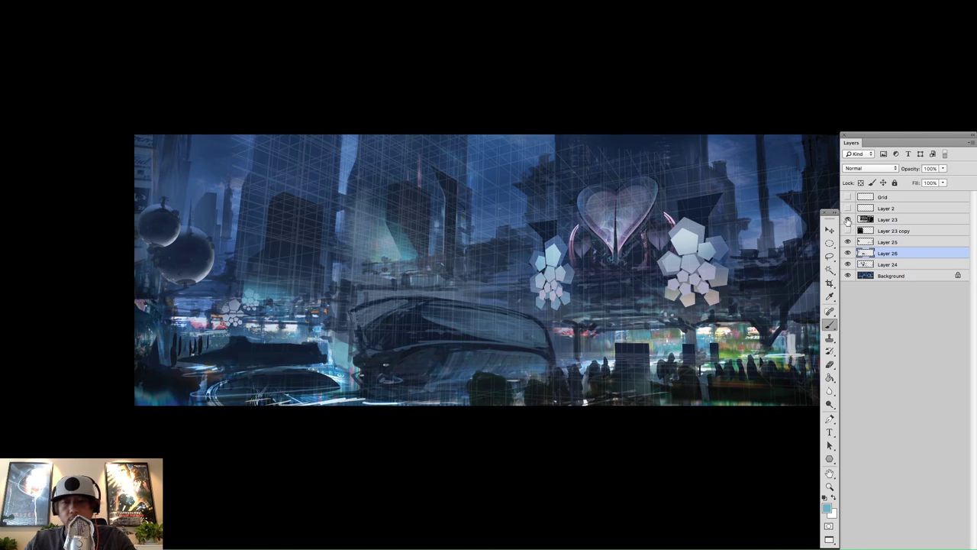
pyautogui.click(848, 219)
pyautogui.press('Tab')
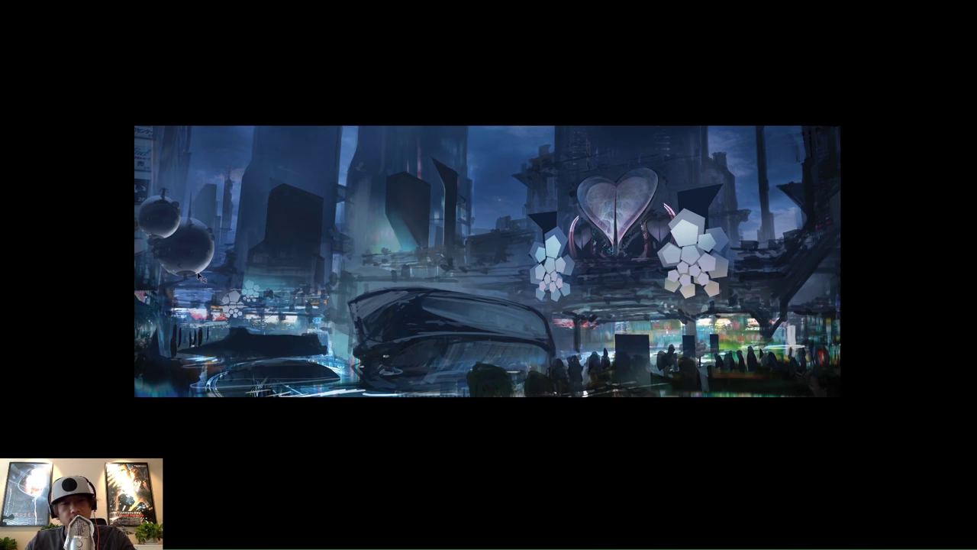
pyautogui.rightClick(362, 266)
pyautogui.doubleClick(387, 281)
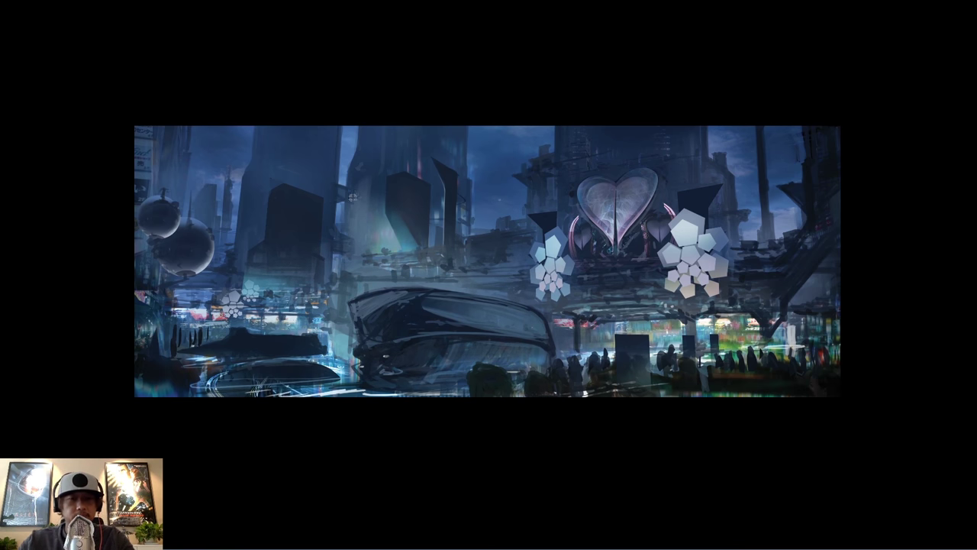
pyautogui.keyDown('alt'); pyautogui.click(349, 158); pyautogui.keyUp('alt')
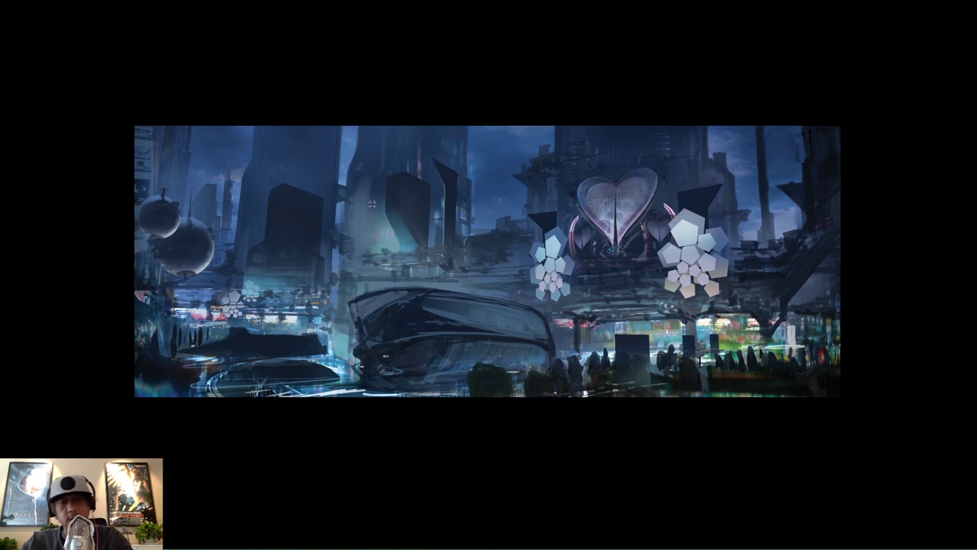
pyautogui.moveTo(331, 337)
pyautogui.mouseDown()
pyautogui.moveTo(331, 354)
pyautogui.moveTo(334, 324)
pyautogui.moveTo(320, 340)
pyautogui.moveTo(326, 351)
pyautogui.mouseUp()
pyautogui.keyDown('alt'); pyautogui.click(331, 351); pyautogui.keyUp('alt')
pyautogui.keyDown('alt'); pyautogui.click(317, 352); pyautogui.keyUp('alt')
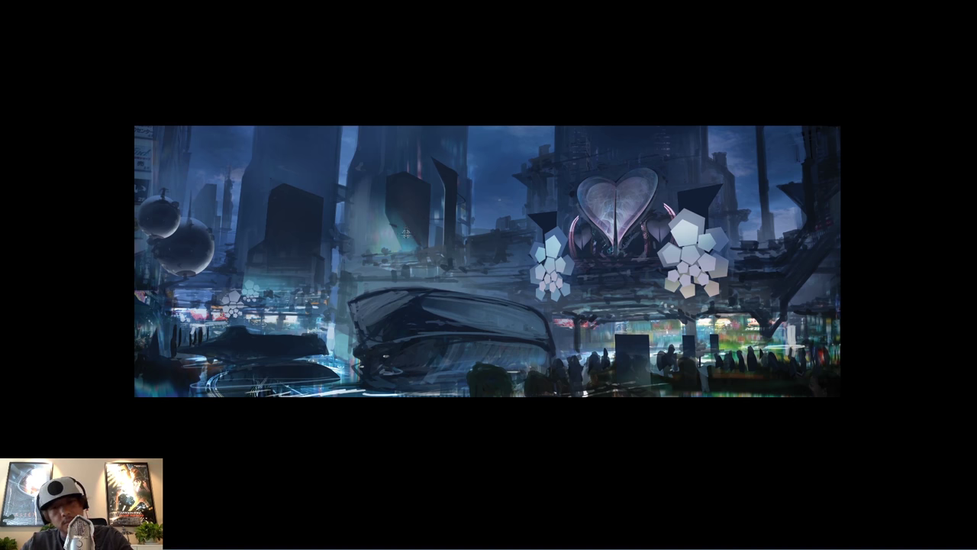
# - Turn the perspective grid on Layer 23 back on and break up the dark central tower block with structural strokes
pyautogui.press('Tab')
pyautogui.click(848, 220)
pyautogui.press('Tab')
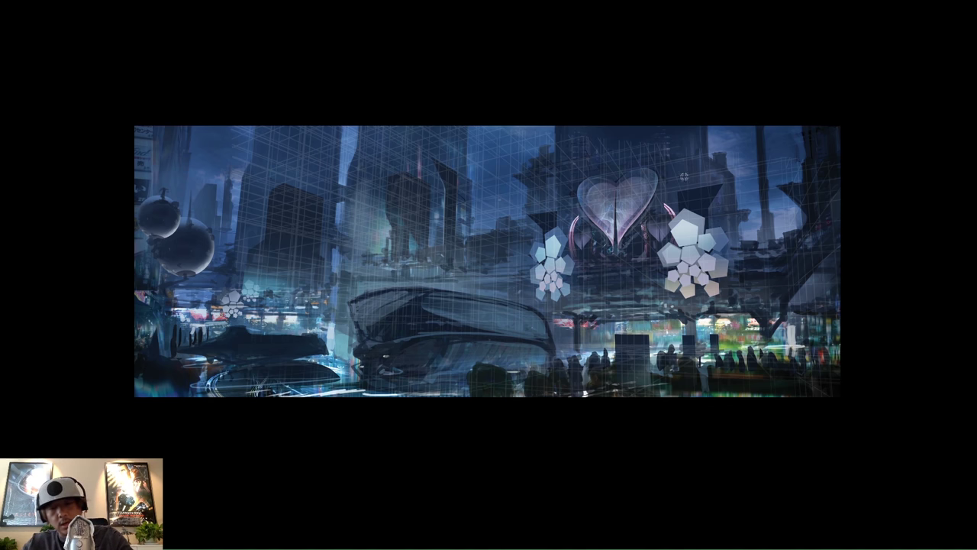
# - Dab soft Color Dodge glow onto the lower pentagons of both large hologram clusters, undoing the first tries
pyautogui.rightClick(860, 302)
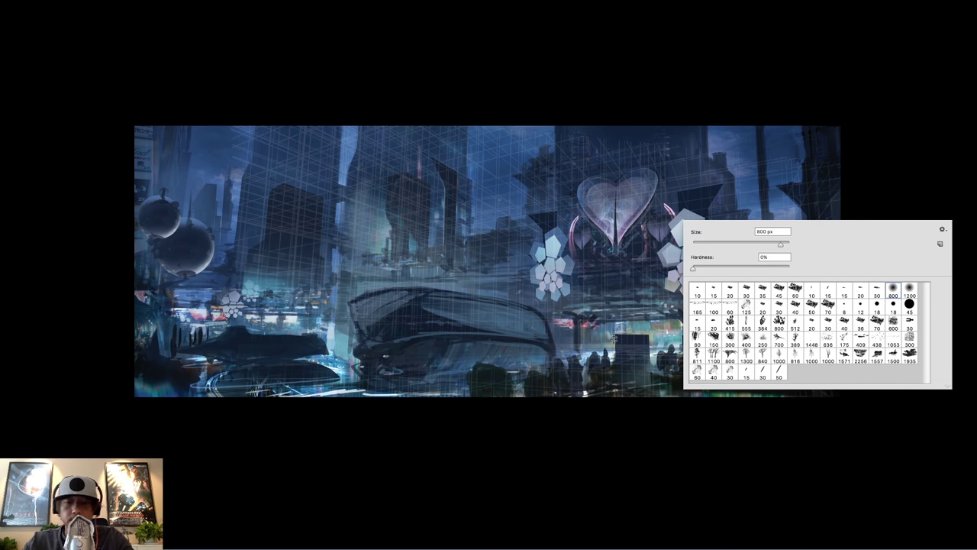
pyautogui.click(609, 352)
pyautogui.click(559, 285)
pyautogui.press('super+z')
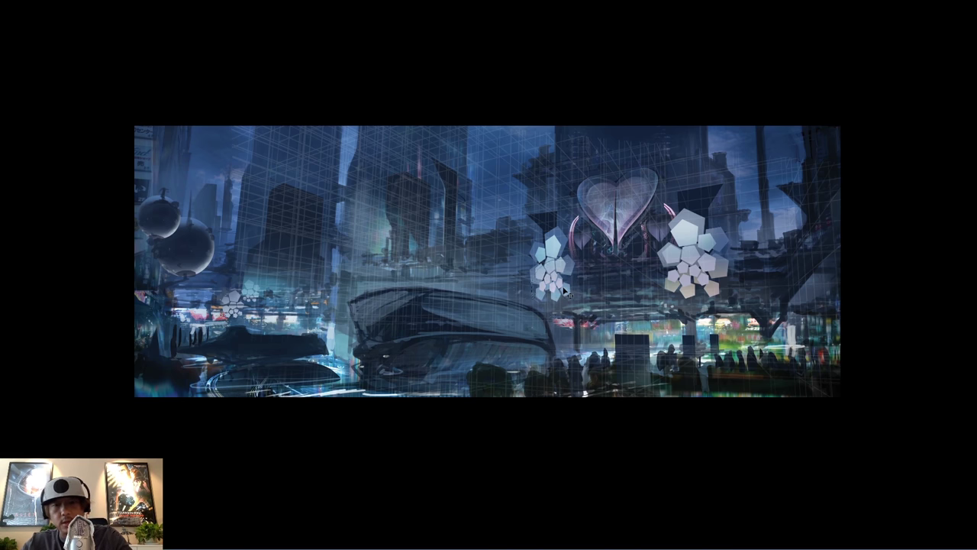
pyautogui.press('super+z')
pyautogui.click(550, 285)
pyautogui.click(555, 278)
pyautogui.click(696, 285)
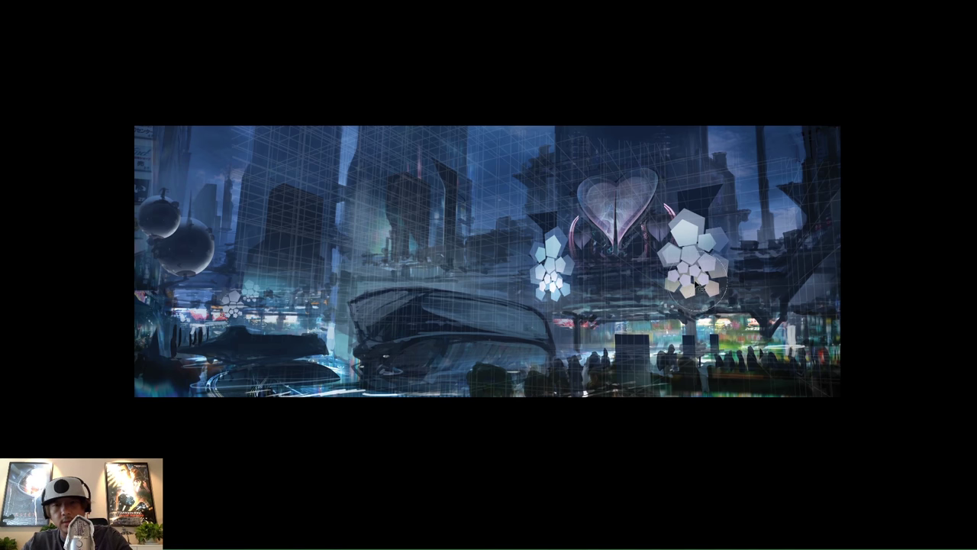
pyautogui.click(708, 279)
# - Undo the first glow dab on the heart hologram and brush a soft Color Dodge glow across its lower half
pyautogui.click(616, 225)
pyautogui.press('super+z')
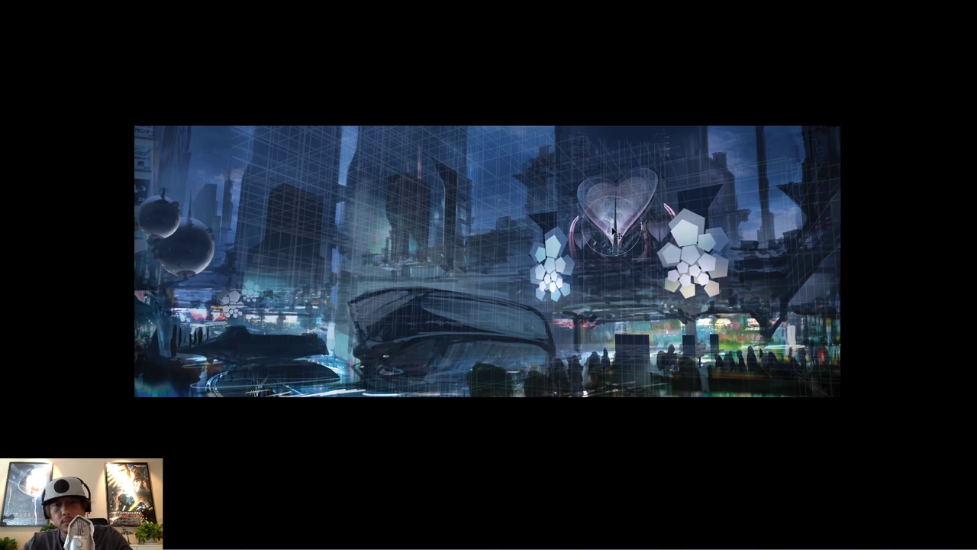
pyautogui.moveTo(613, 230)
pyautogui.mouseDown()
pyautogui.moveTo(610, 223)
pyautogui.moveTo(633, 222)
pyautogui.mouseUp()
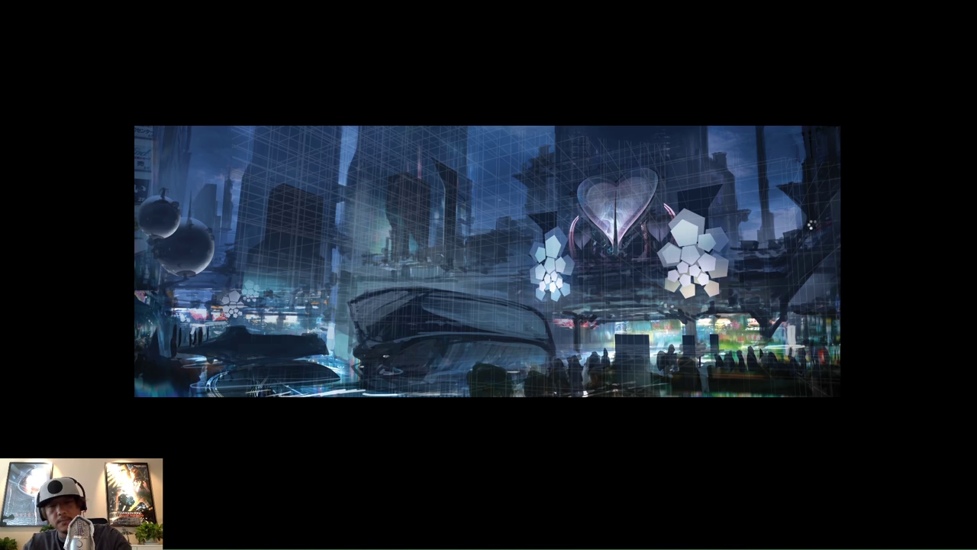
# - Flip the canvas horizontally and hide the perspective grid on Layer 23
pyautogui.hotkey('ctrl', 'shift', 'h')
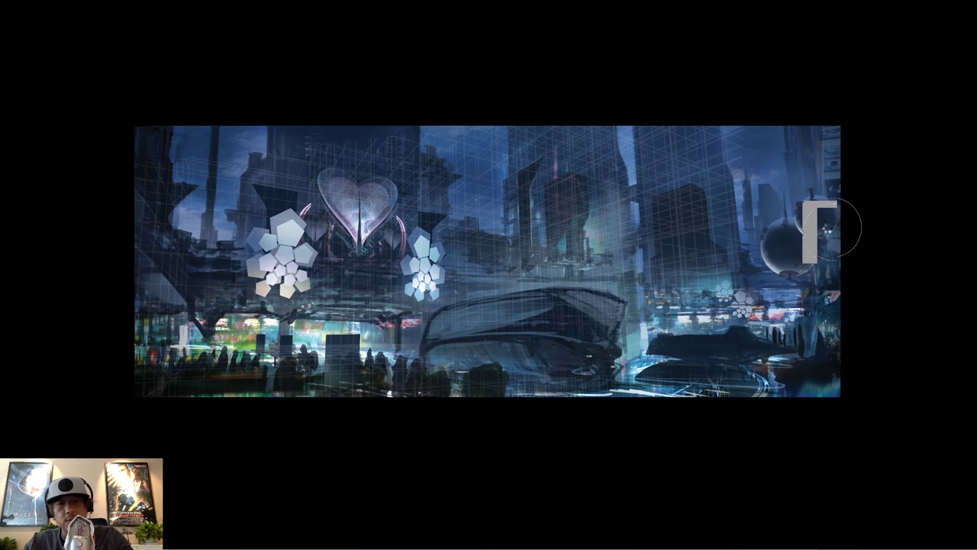
pyautogui.press('Tab')
pyautogui.click(848, 218)
pyautogui.press('Tab')
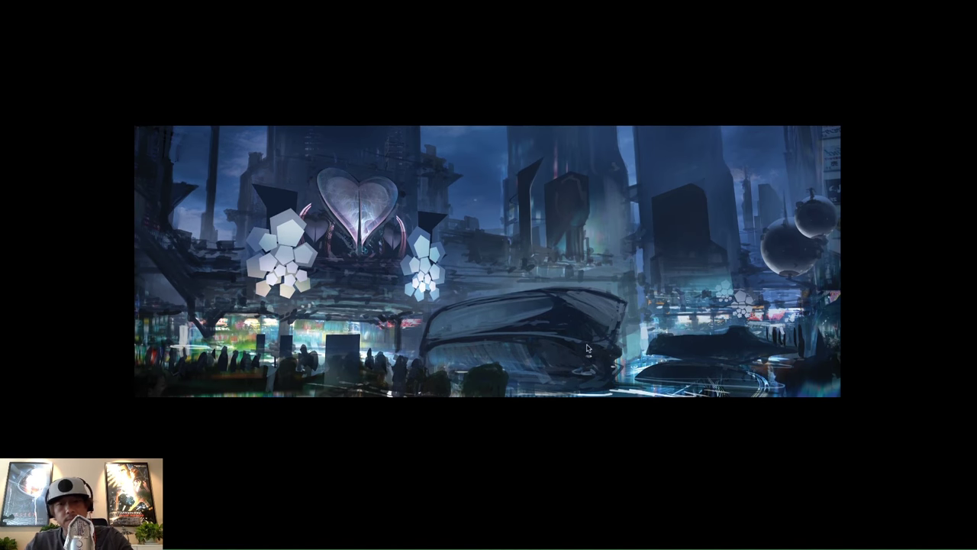
# - Switch to another brush and add a new Normal layer above Layer 25
pyautogui.rightClick(588, 348)
pyautogui.doubleClick(595, 371)
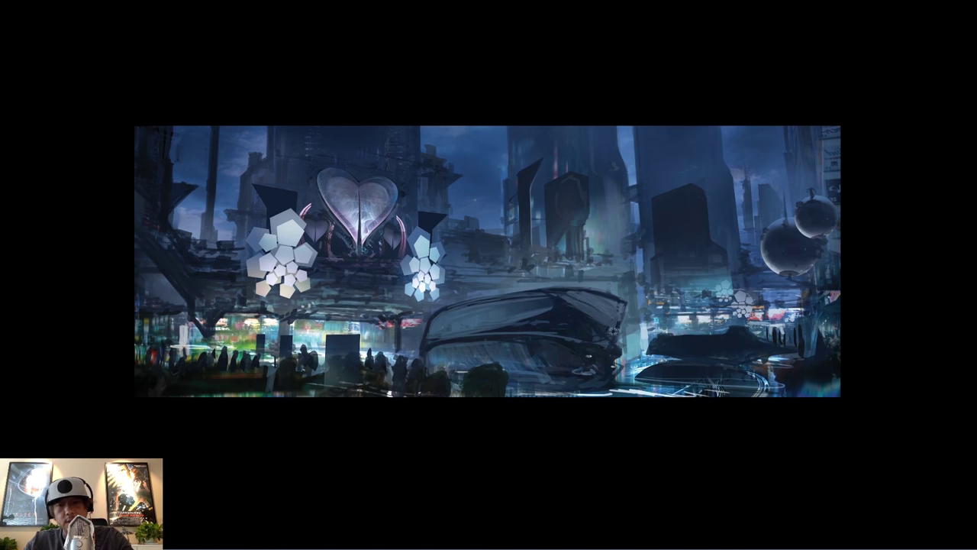
pyautogui.press('Tab')
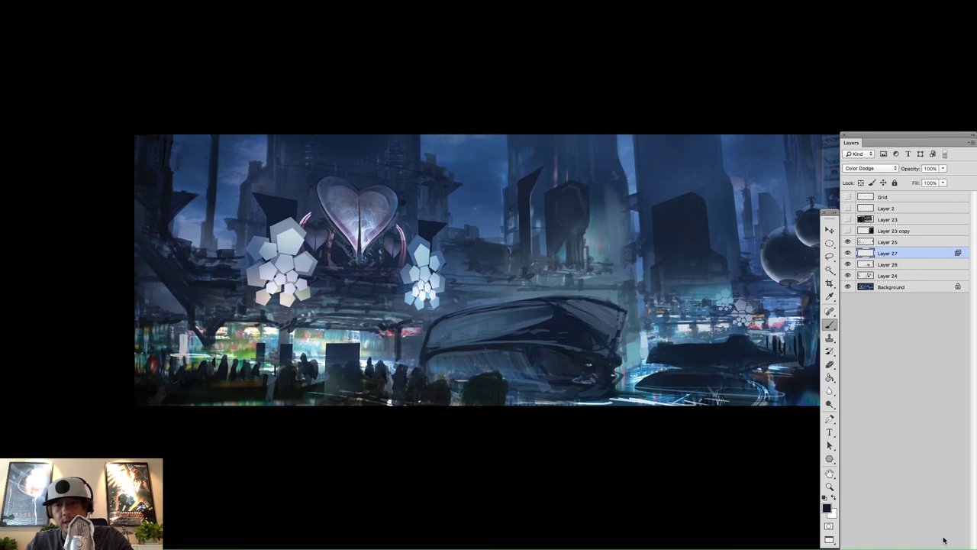
pyautogui.click(954, 547)
pyautogui.press('Tab')
pyautogui.press('Tab')
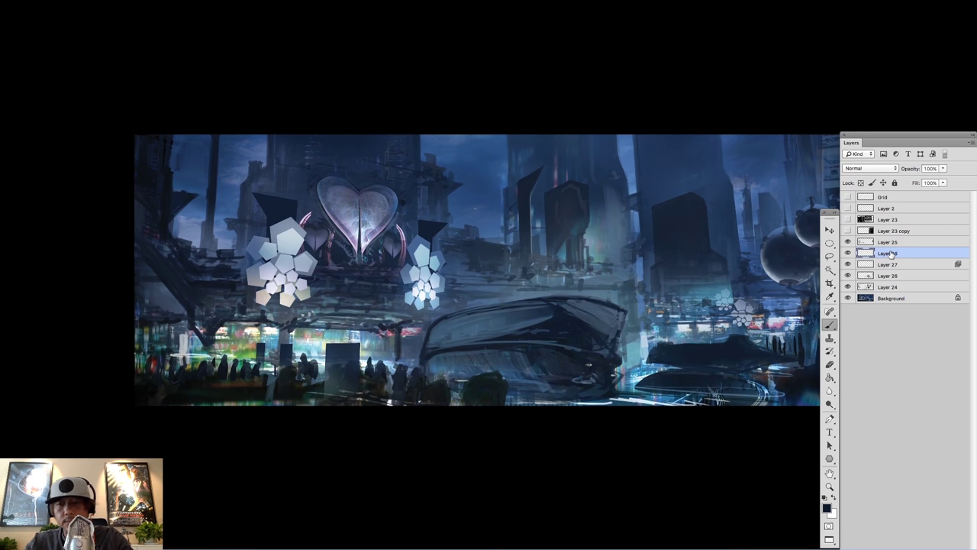
pyautogui.moveTo(892, 254); pyautogui.dragTo(892, 238)
pyautogui.press('Tab')
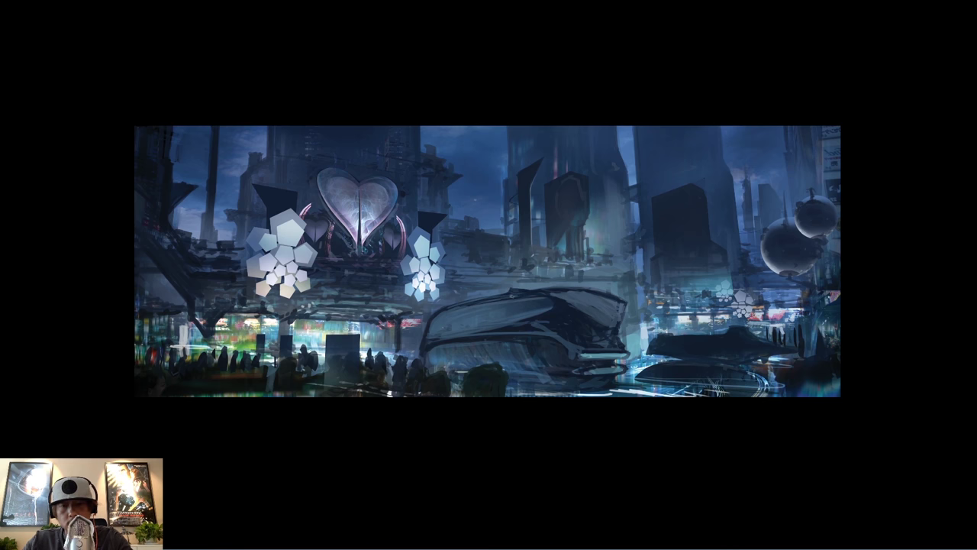
# - Paint pale light strips on the vehicle's front end and angular dark contours across its roof and side windows
pyautogui.moveTo(522, 306); pyautogui.dragTo(473, 331)
pyautogui.moveTo(512, 304)
pyautogui.mouseDown()
pyautogui.moveTo(463, 331)
pyautogui.moveTo(519, 305)
pyautogui.mouseUp()
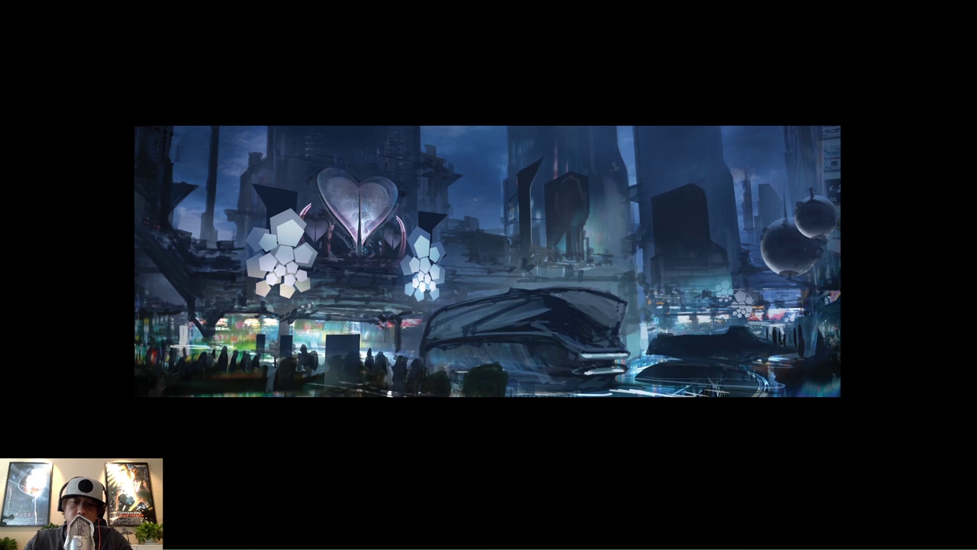
pyautogui.click(568, 292)
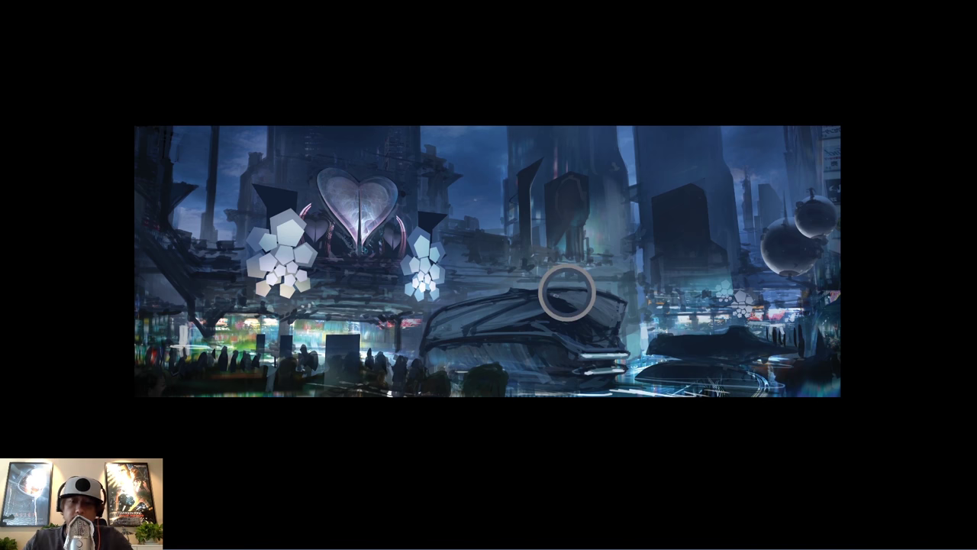
pyautogui.click(611, 297)
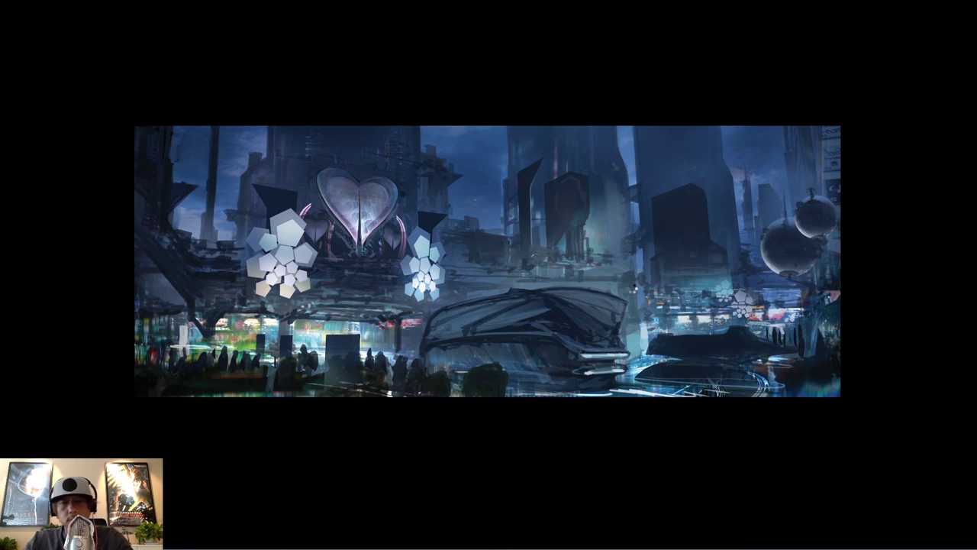
# - Flip the canvas back horizontally and sample tones from the background towers for small touch-ups
pyautogui.hotkey('ctrl', 'shift', 'h')
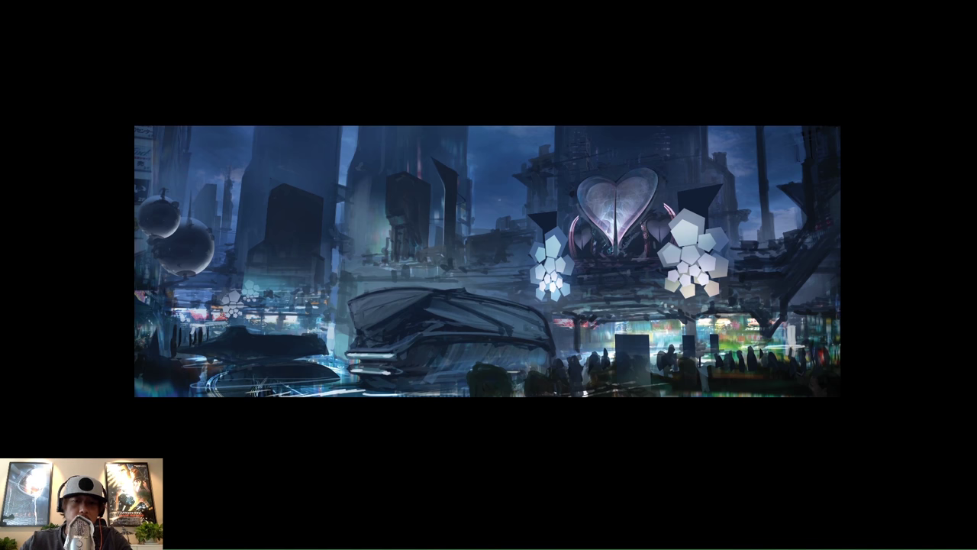
pyautogui.click(355, 171)
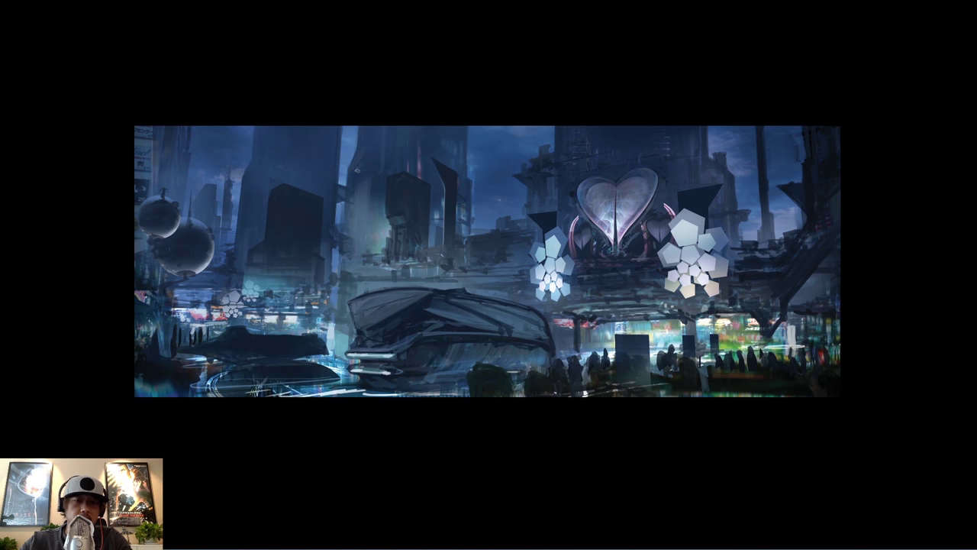
pyautogui.click(354, 183)
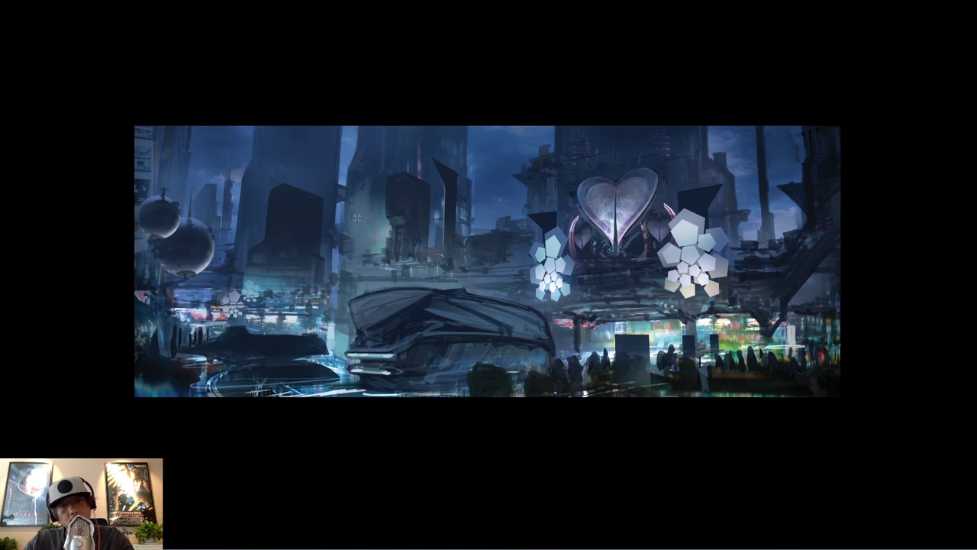
pyautogui.click(306, 212)
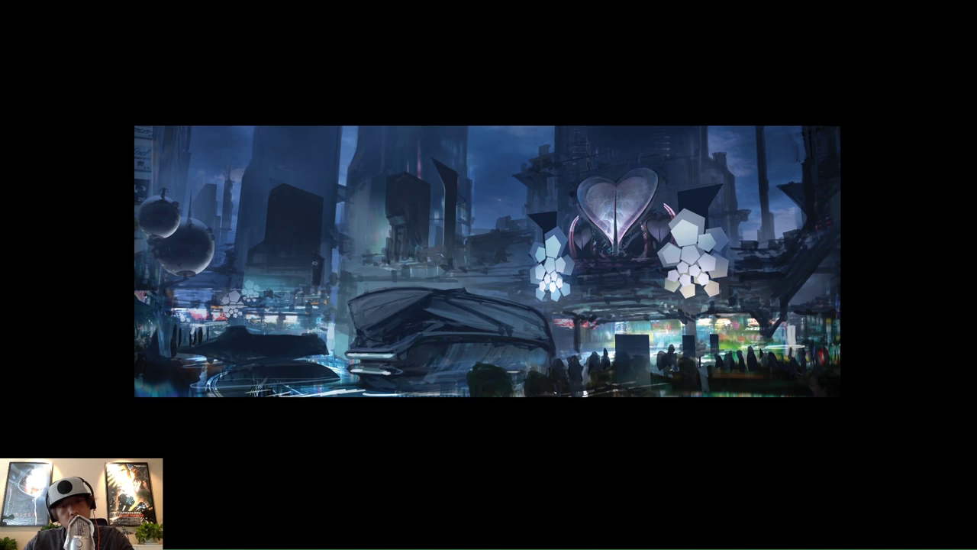
pyautogui.click(446, 191)
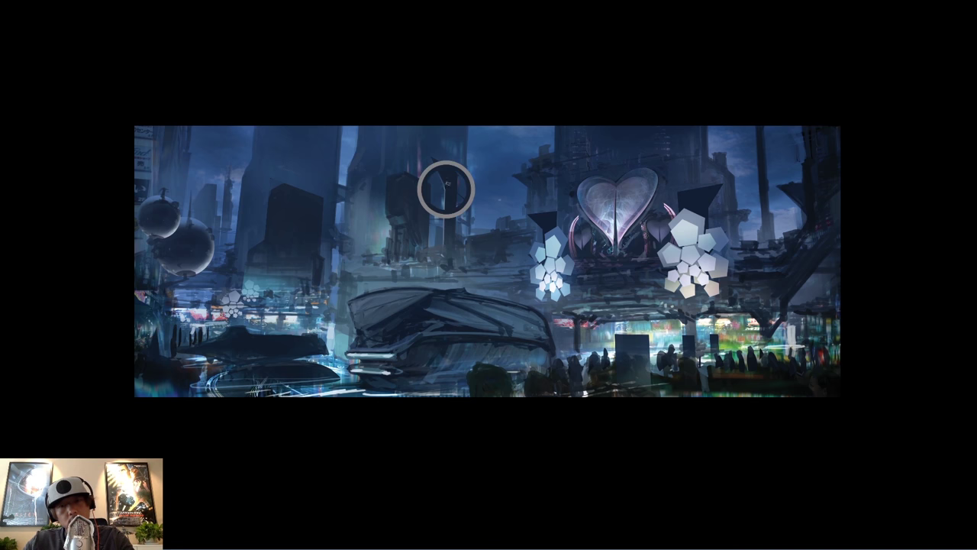
# - Show the perspective grid on Layer 23 and touch up the central tower's base with blues sampled from the towers
pyautogui.press('Tab')
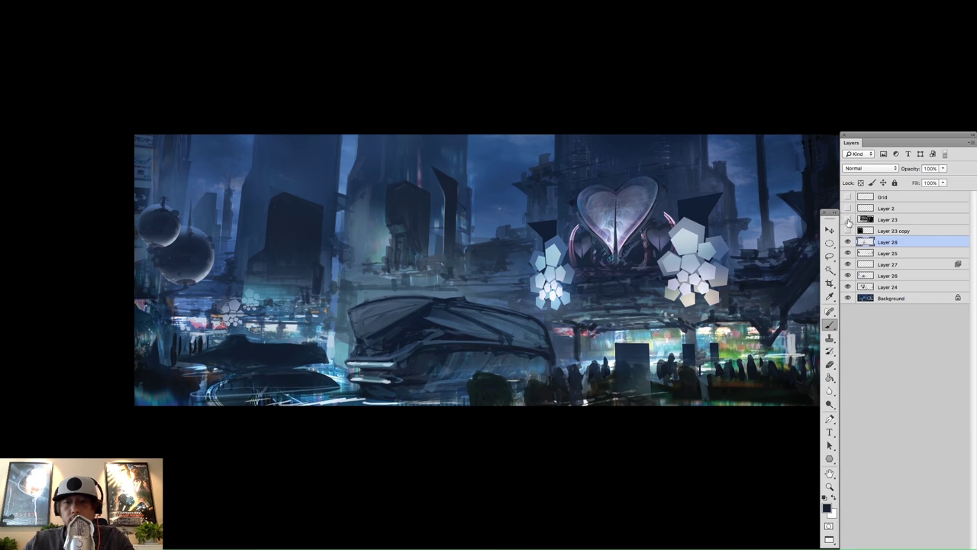
pyautogui.click(848, 219)
pyautogui.keyDown('alt'); pyautogui.click(450, 189); pyautogui.keyUp('alt')
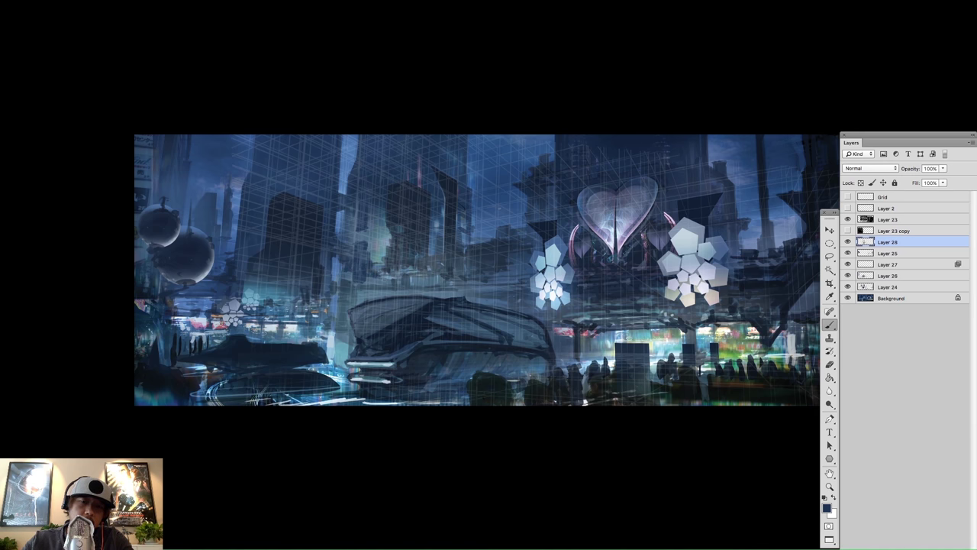
pyautogui.moveTo(377, 278); pyautogui.dragTo(395, 281)
pyautogui.keyDown('alt'); pyautogui.click(402, 255); pyautogui.keyUp('alt')
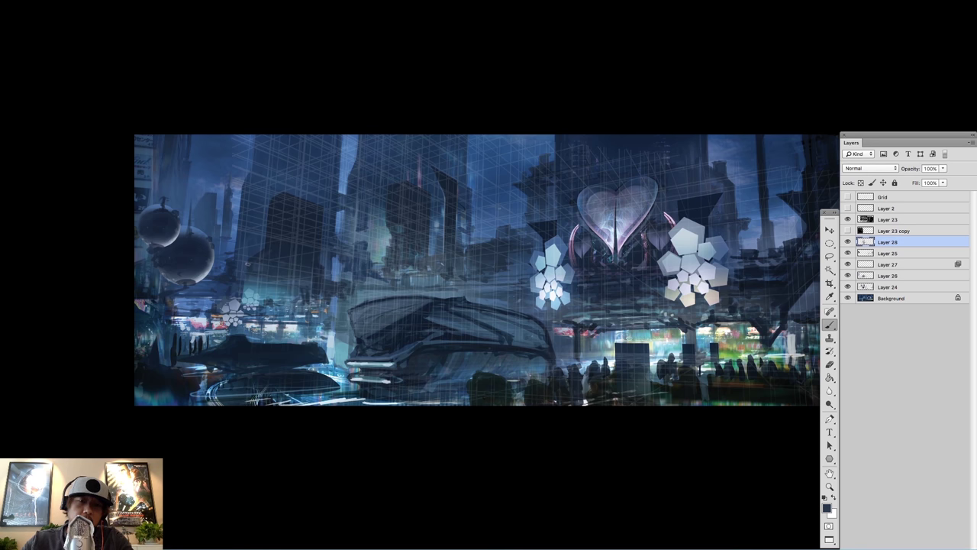
# - Sample dark blues around the spheres and paint over the bright patch at the canvas edge below them
pyautogui.keyDown('alt'); pyautogui.click(228, 284); pyautogui.keyUp('alt')
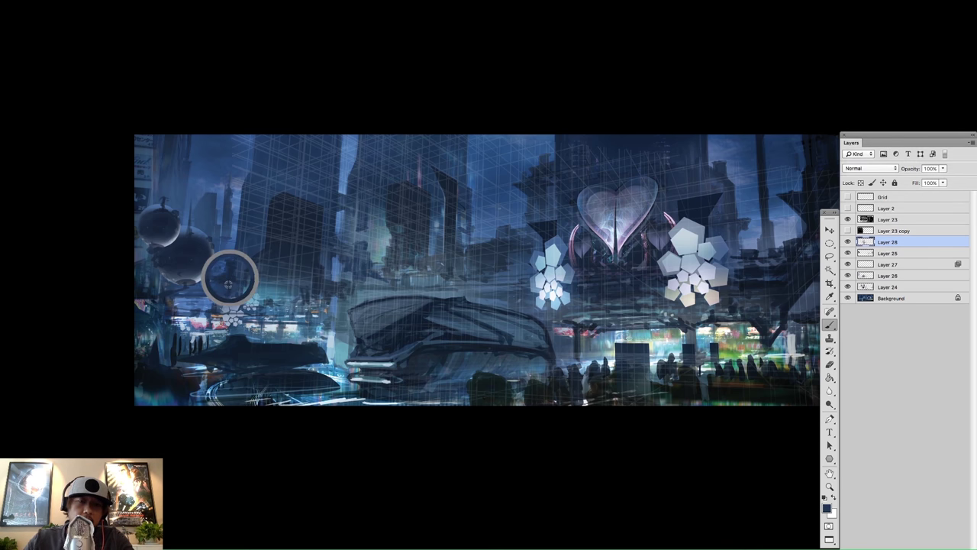
pyautogui.keyDown('alt'); pyautogui.click(241, 279); pyautogui.keyUp('alt')
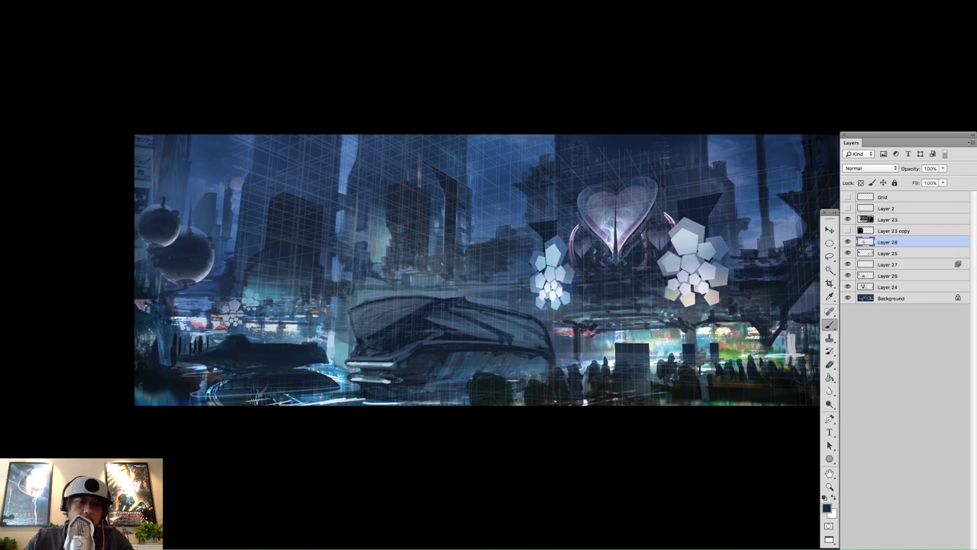
pyautogui.keyDown('alt'); pyautogui.click(166, 304); pyautogui.keyUp('alt')
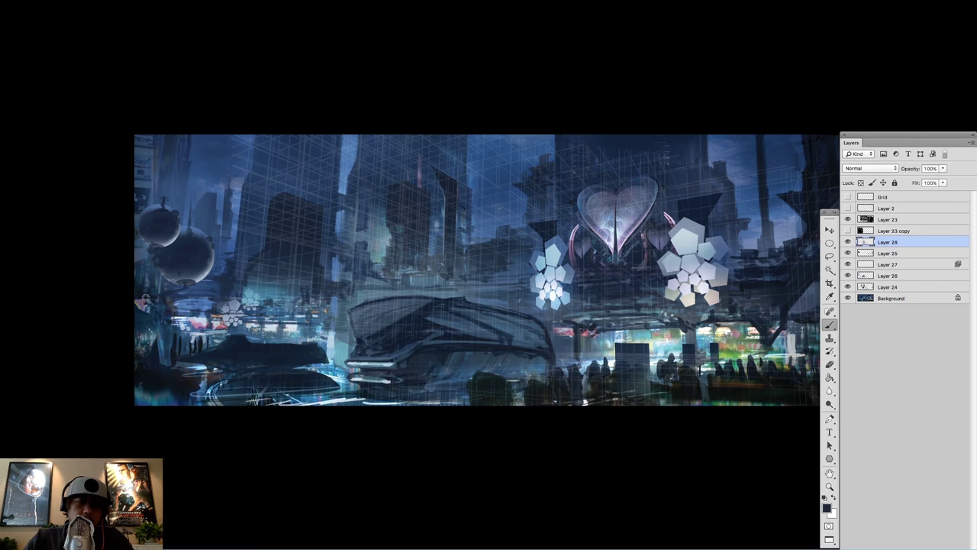
pyautogui.keyDown('alt'); pyautogui.click(144, 294); pyautogui.keyUp('alt')
pyautogui.moveTo(138, 310); pyautogui.dragTo(145, 298)
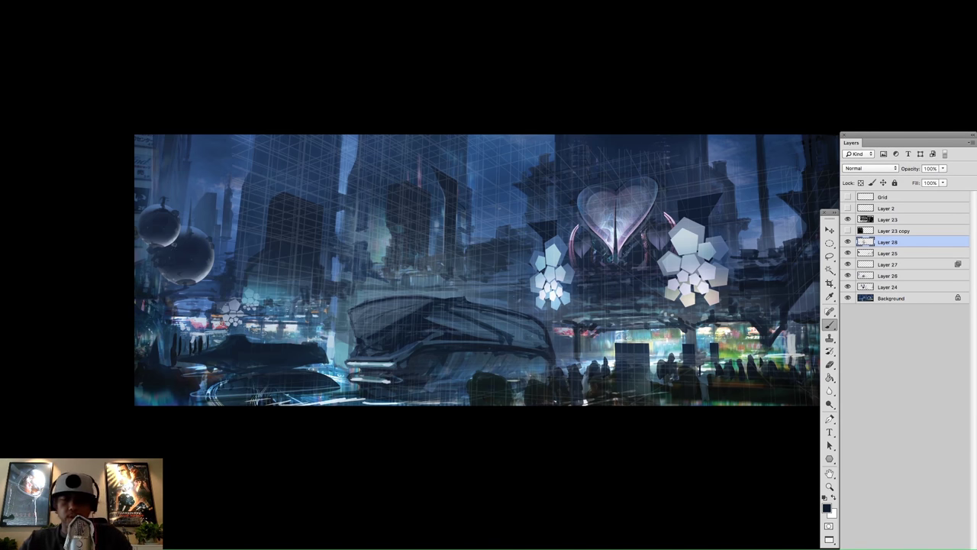
# - Paint dark foliage-like silhouettes below the spheres with a textured brush and sampled blue tones
pyautogui.press('l')
pyautogui.moveTo(156, 261)
pyautogui.mouseDown()
pyautogui.moveTo(134, 271)
pyautogui.moveTo(157, 300)
pyautogui.moveTo(158, 357)
pyautogui.moveTo(201, 389)
pyautogui.moveTo(145, 415)
pyautogui.moveTo(321, 432)
pyautogui.moveTo(105, 161)
pyautogui.moveTo(147, 156)
pyautogui.mouseUp()
pyautogui.press('b')
pyautogui.rightClick(511, 312)
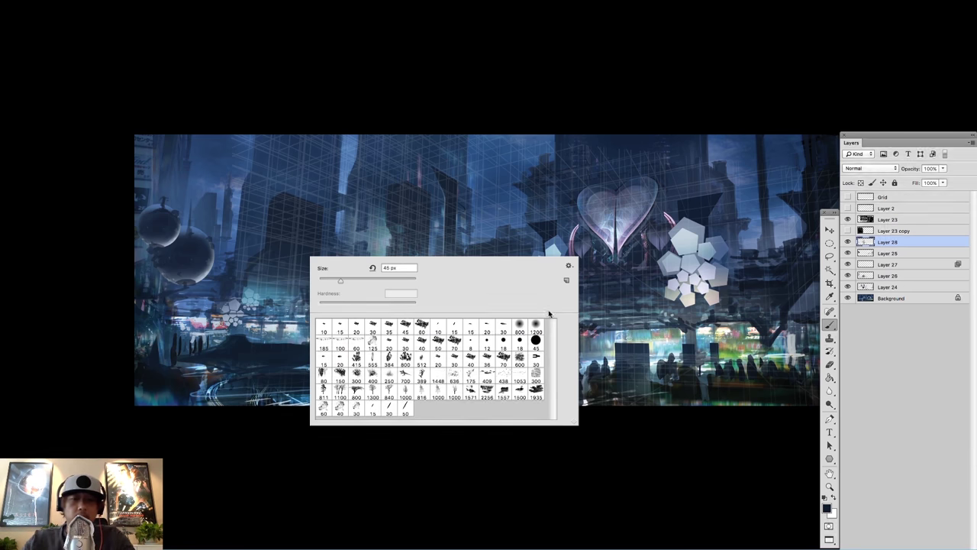
pyautogui.keyDown('alt'); pyautogui.click(192, 304); pyautogui.keyUp('alt')
pyautogui.moveTo(163, 322)
pyautogui.mouseDown()
pyautogui.moveTo(169, 272)
pyautogui.moveTo(159, 300)
pyautogui.mouseUp()
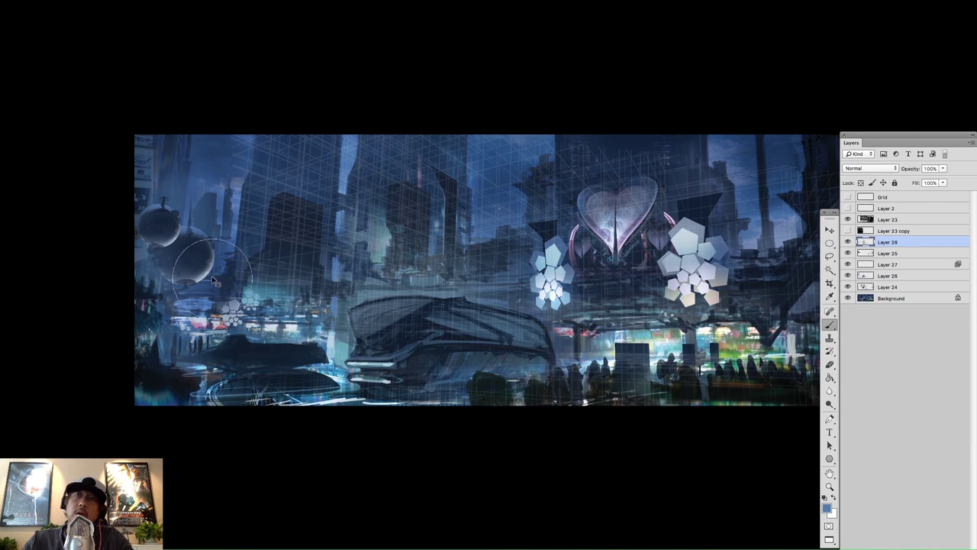
pyautogui.rightClick(233, 264)
pyautogui.click(342, 333)
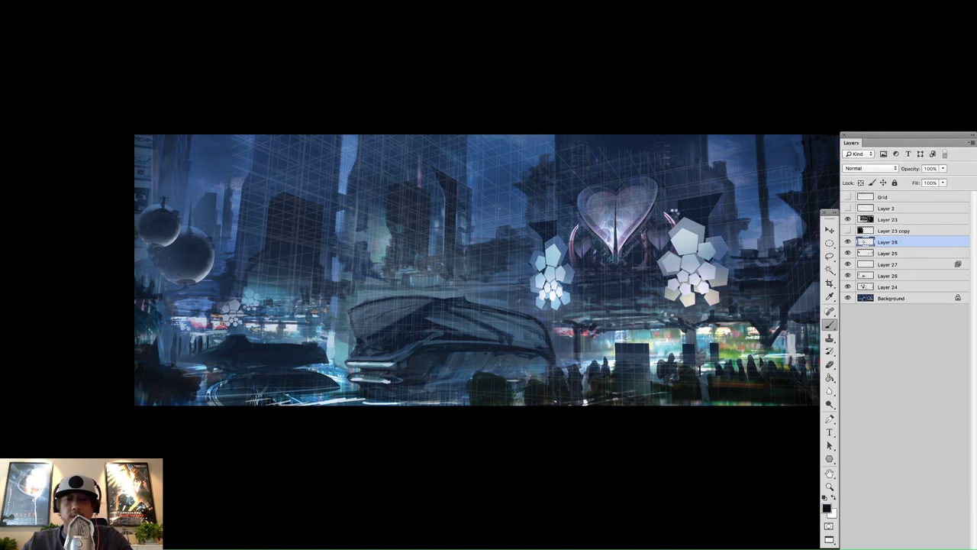
# - Flip the canvas horizontally, hide the perspective grid, and paint a dark blocky mass in the foreground corner below the spheres
pyautogui.press('super+f')
pyautogui.moveTo(720, 209); pyautogui.dragTo(688, 206)
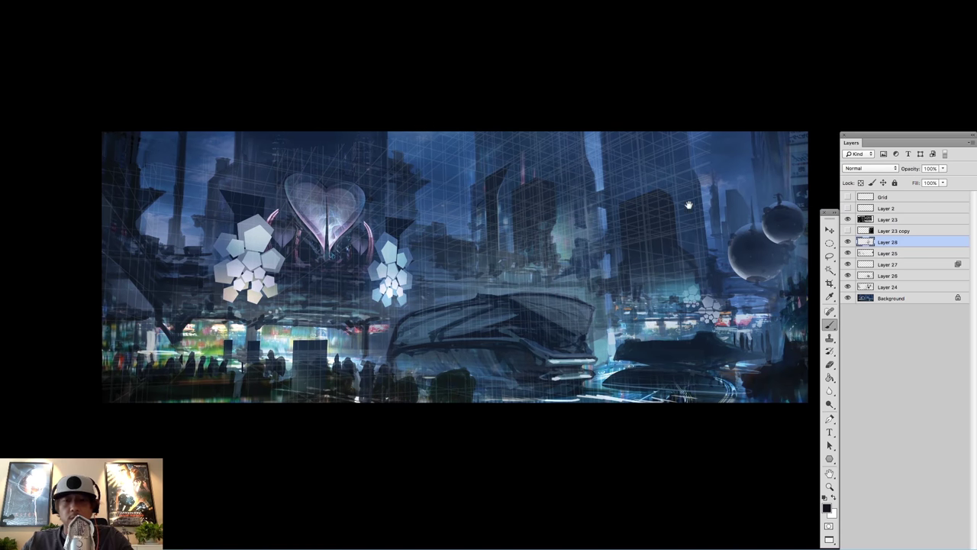
pyautogui.click(848, 230)
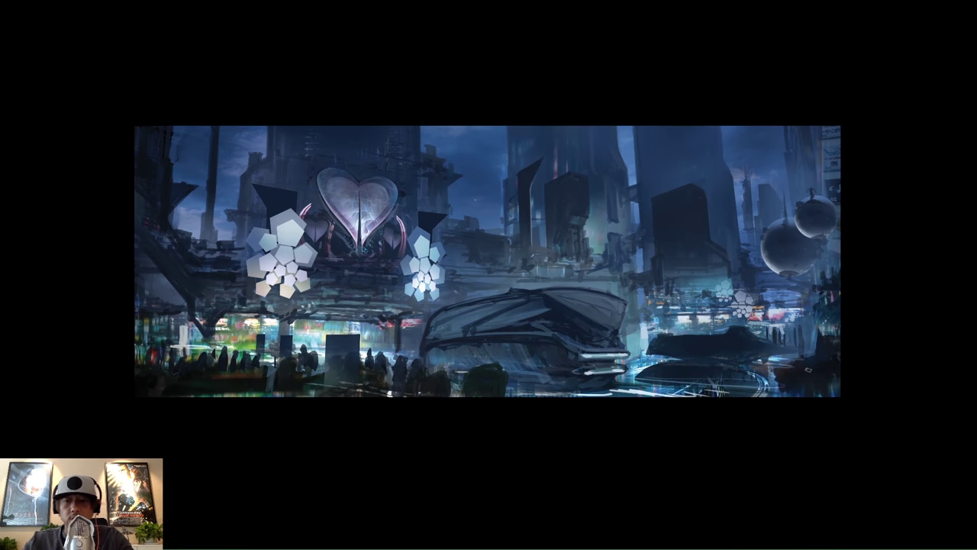
pyautogui.press('Tab')
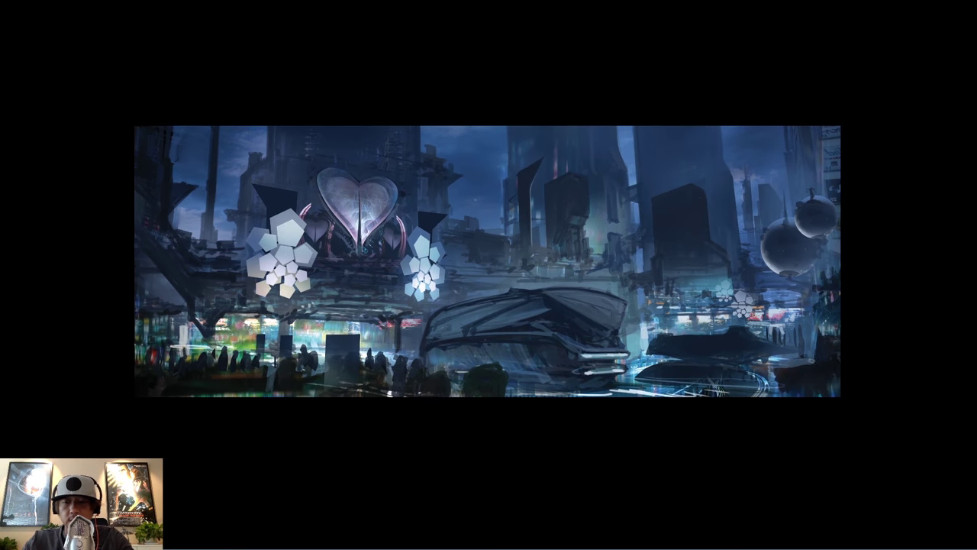
pyautogui.moveTo(781, 383)
pyautogui.mouseDown()
pyautogui.moveTo(777, 375)
pyautogui.moveTo(788, 395)
pyautogui.moveTo(832, 376)
pyautogui.mouseUp()
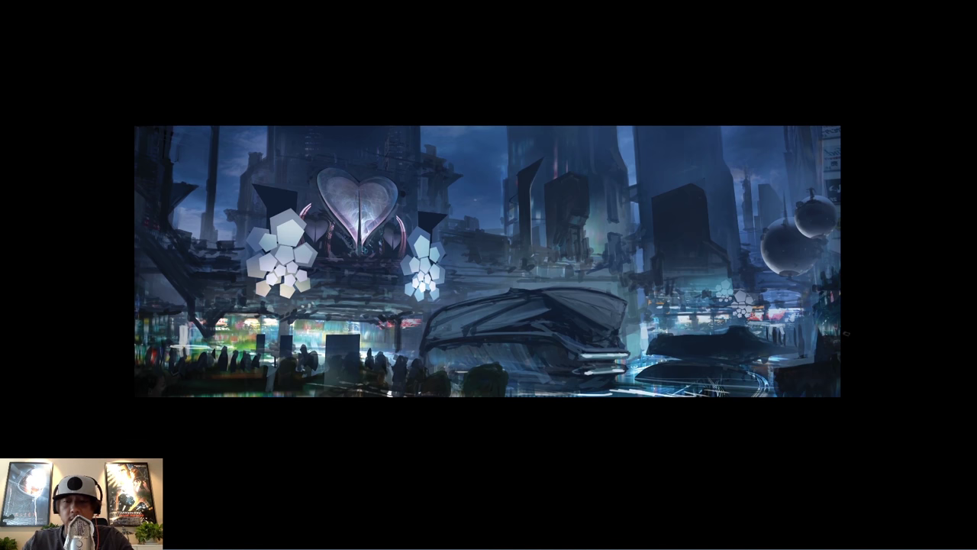
pyautogui.moveTo(815, 339); pyautogui.dragTo(813, 362)
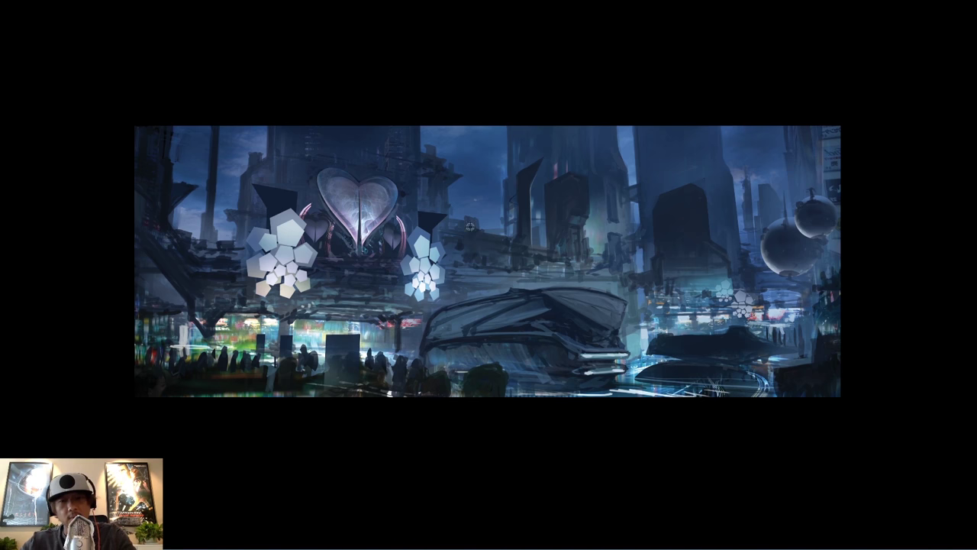
# - Add small structural details to the distant buildings behind the vehicle and the tower beside the heart, using sampled background tones
pyautogui.rightClick(544, 291)
pyautogui.keyDown('alt'); pyautogui.click(486, 261); pyautogui.keyUp('alt')
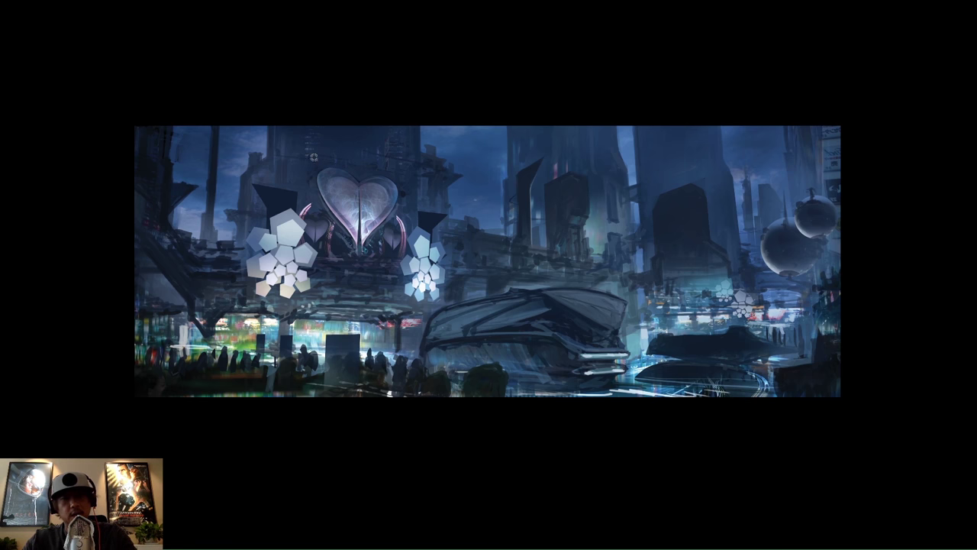
pyautogui.keyDown('alt'); pyautogui.click(272, 159); pyautogui.keyUp('alt')
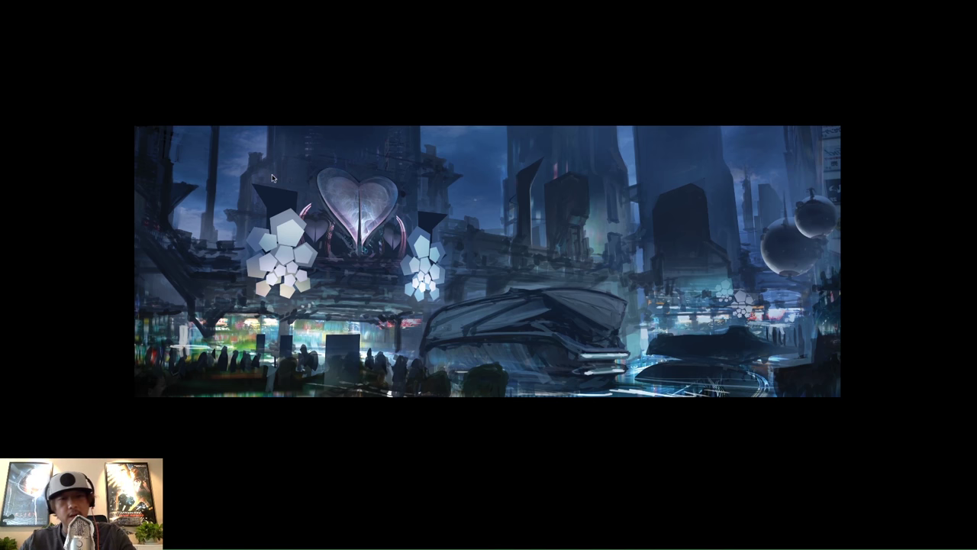
pyautogui.rightClick(275, 177)
pyautogui.click(341, 241)
pyautogui.keyDown('alt'); pyautogui.click(266, 163); pyautogui.keyUp('alt')
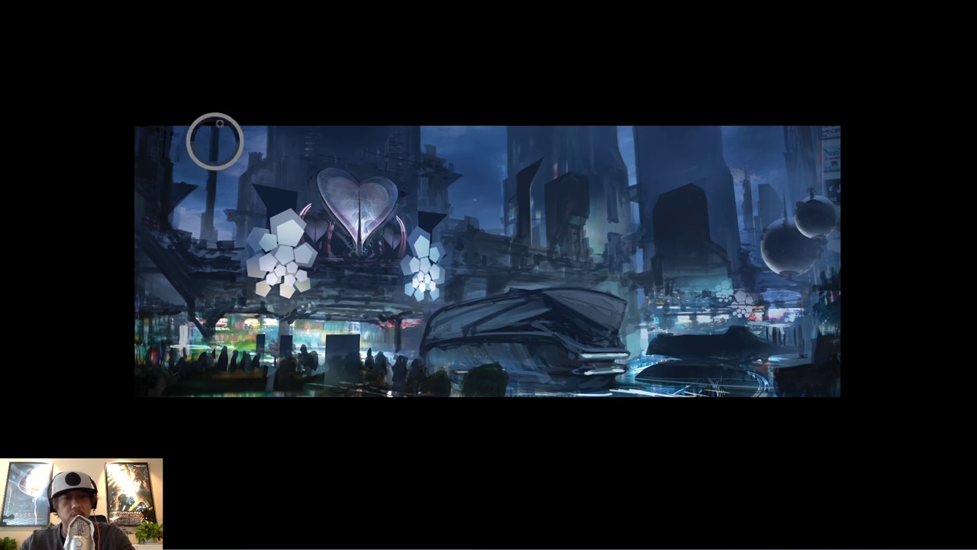
# - Soften the upper part of the background towers with the 800 px soft round brush at 0% hardness
pyautogui.rightClick(441, 200)
pyautogui.click(651, 267)
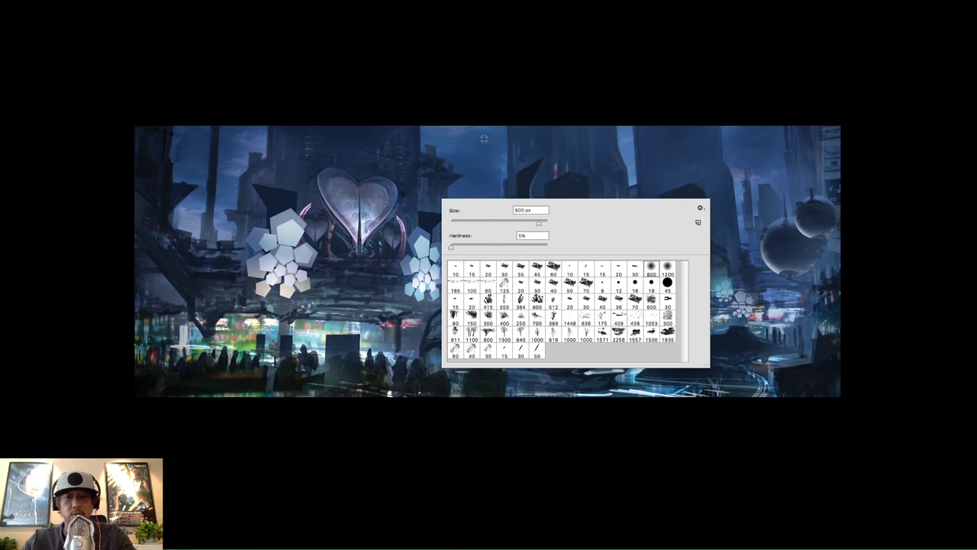
pyautogui.click(615, 146)
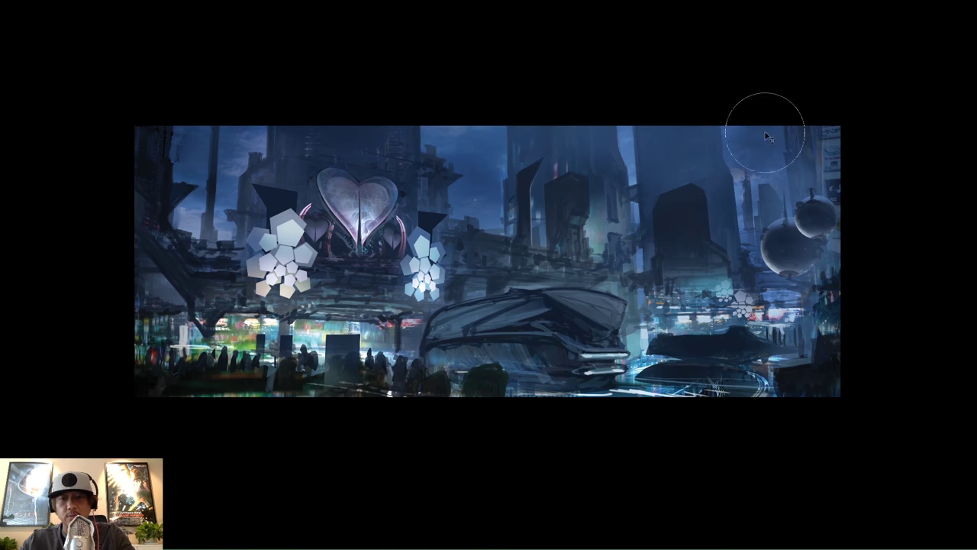
# - Switch to the 60 px textured brush and touch up the tower edge beside the heart with sampled tones
pyautogui.rightClick(470, 196)
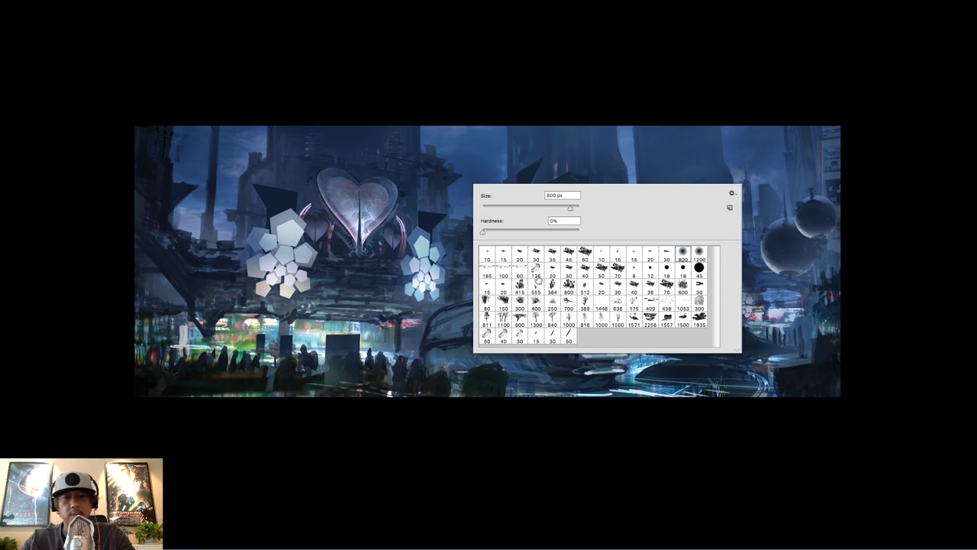
pyautogui.click(585, 255)
pyautogui.keyDown('alt'); pyautogui.click(408, 173); pyautogui.keyUp('alt')
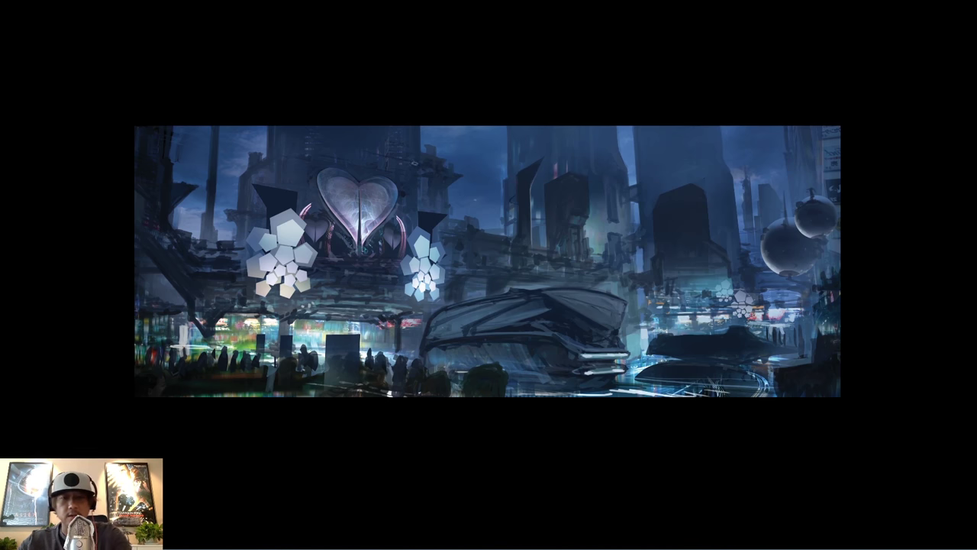
pyautogui.keyDown('alt'); pyautogui.click(418, 161); pyautogui.keyUp('alt')
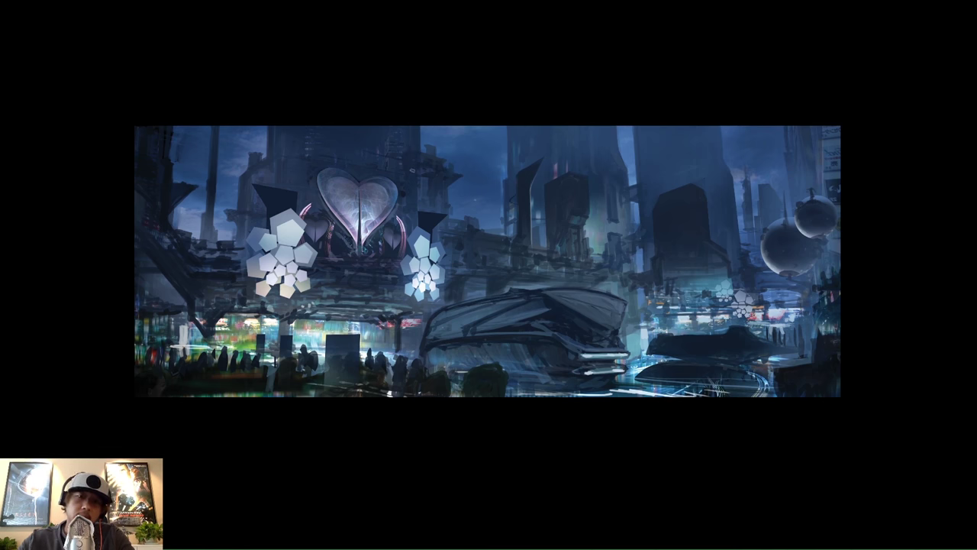
# - Check the painting in another screen mode, then merge Layer 28 through Background into a single layer
pyautogui.press('f')
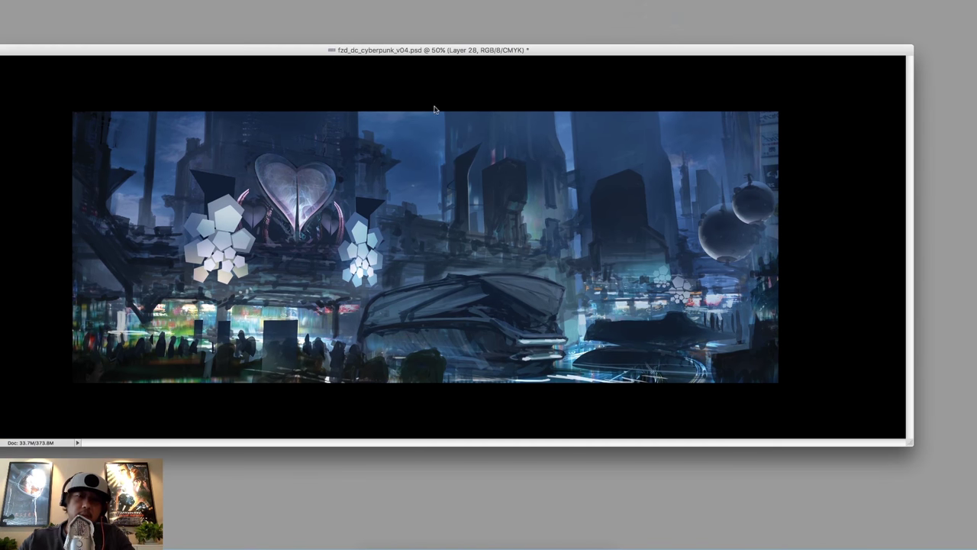
pyautogui.press('f')
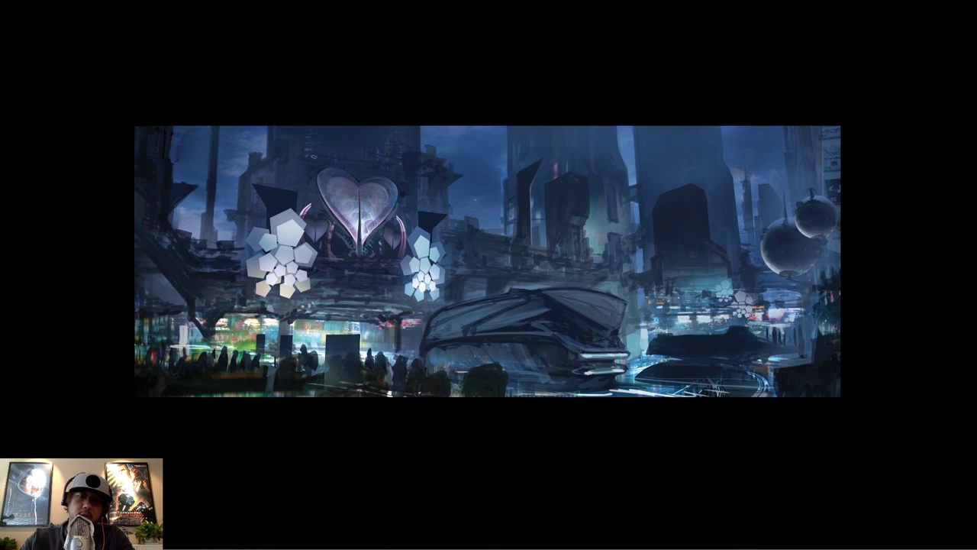
pyautogui.press('Tab')
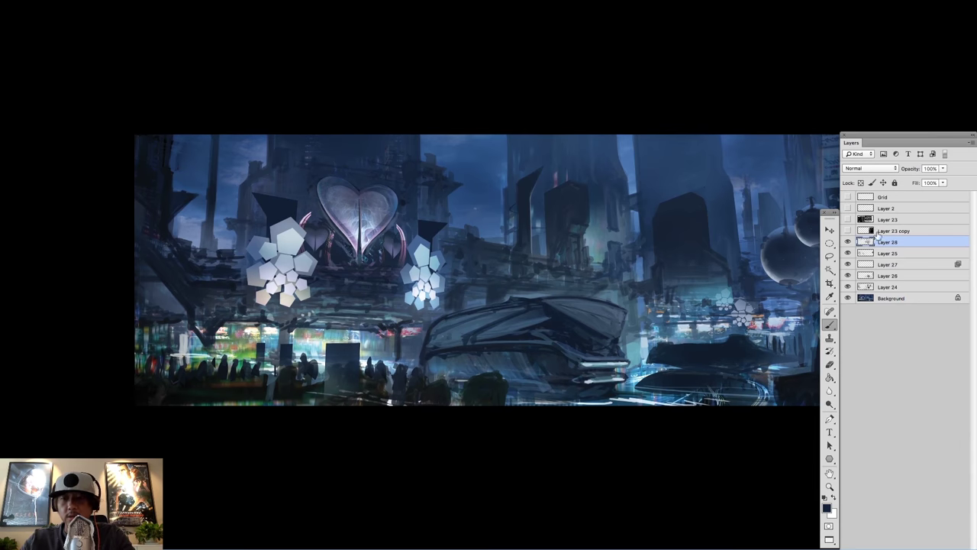
pyautogui.keyDown('shift'); pyautogui.click(892, 298); pyautogui.keyUp('shift')
pyautogui.press('super+e')
pyautogui.press('Tab')
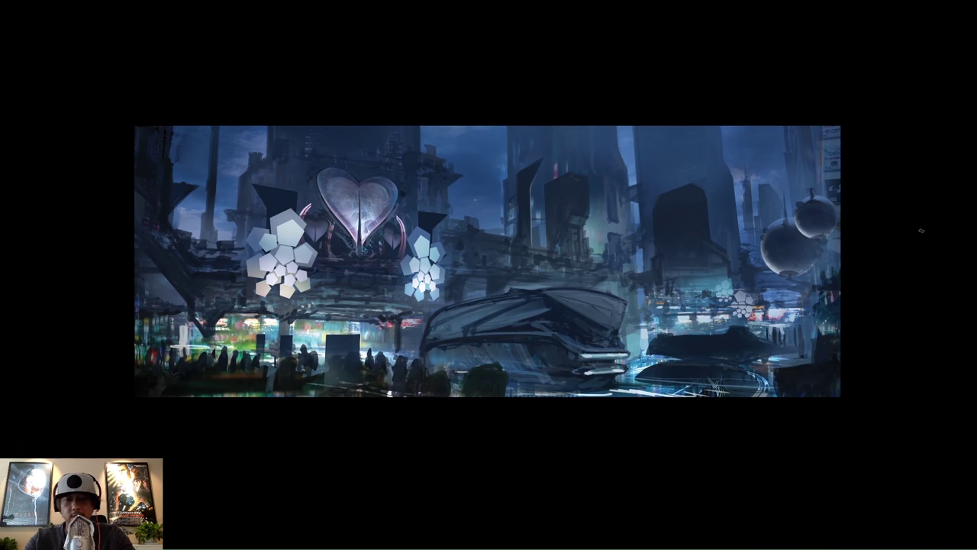
# - Brighten the merged painting with Levels, setting the white input to 224 and the midtone to 0.97
pyautogui.hotkey('ctrl', 'l')
pyautogui.moveTo(681, 181); pyautogui.dragTo(670, 181)
pyautogui.moveTo(742, 181); pyautogui.dragTo(670, 181)
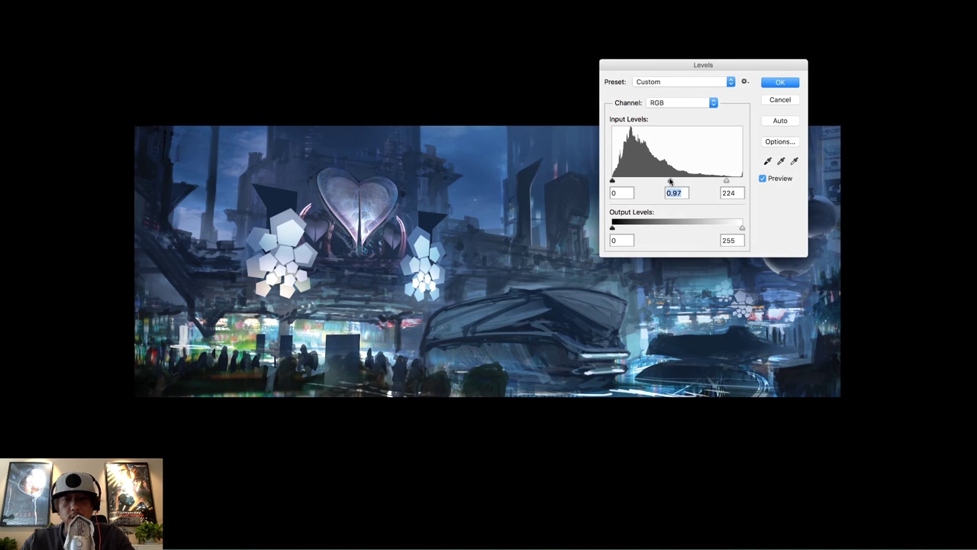
pyautogui.click(612, 181)
pyautogui.click(774, 84)
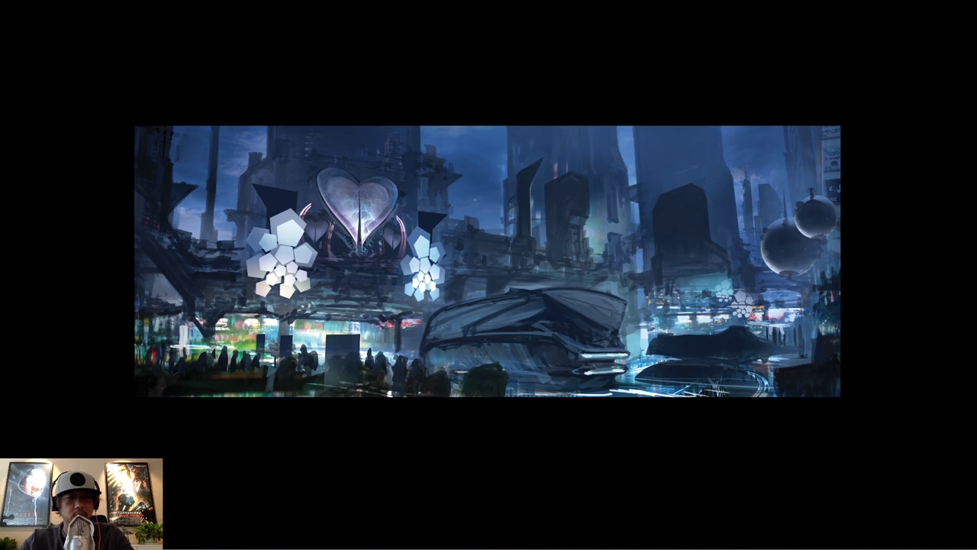
# - Touch up the dark girder structures and ledge at the canvas edge beside the hologram cluster with sampled dark tones
pyautogui.click(147, 316)
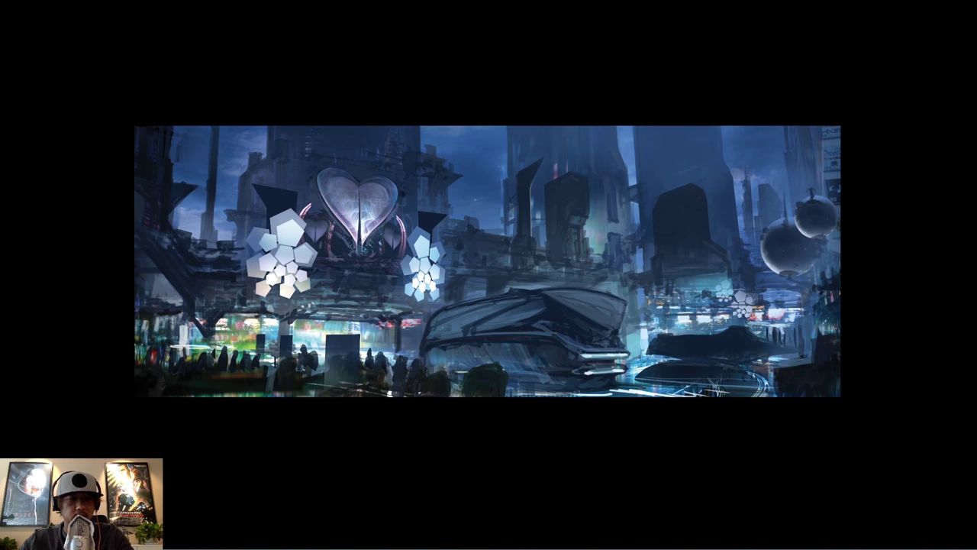
pyautogui.click(168, 312)
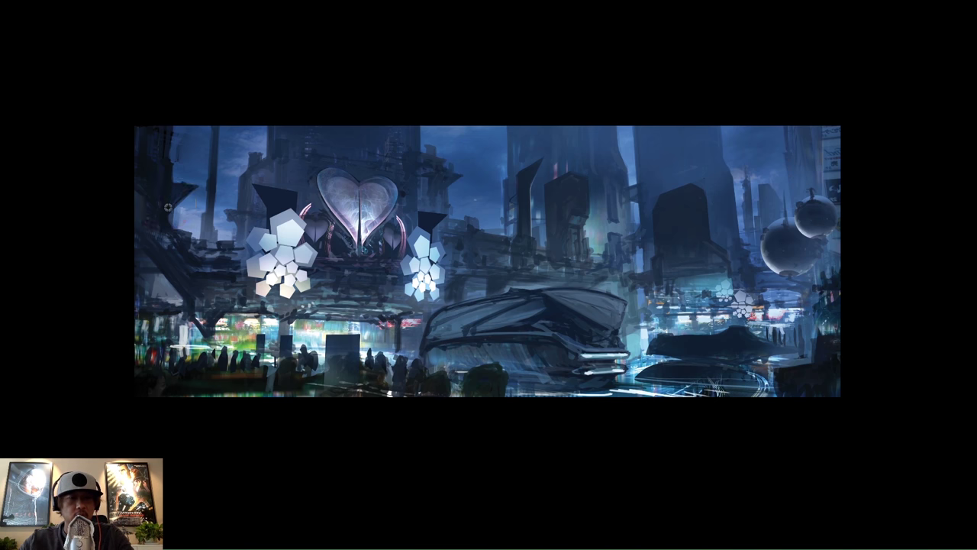
pyautogui.click(166, 203)
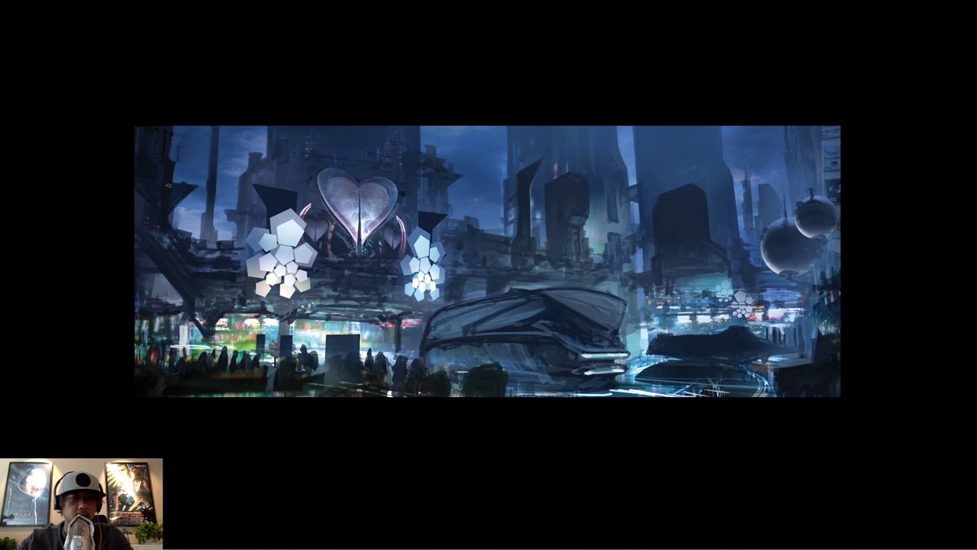
pyautogui.click(180, 221)
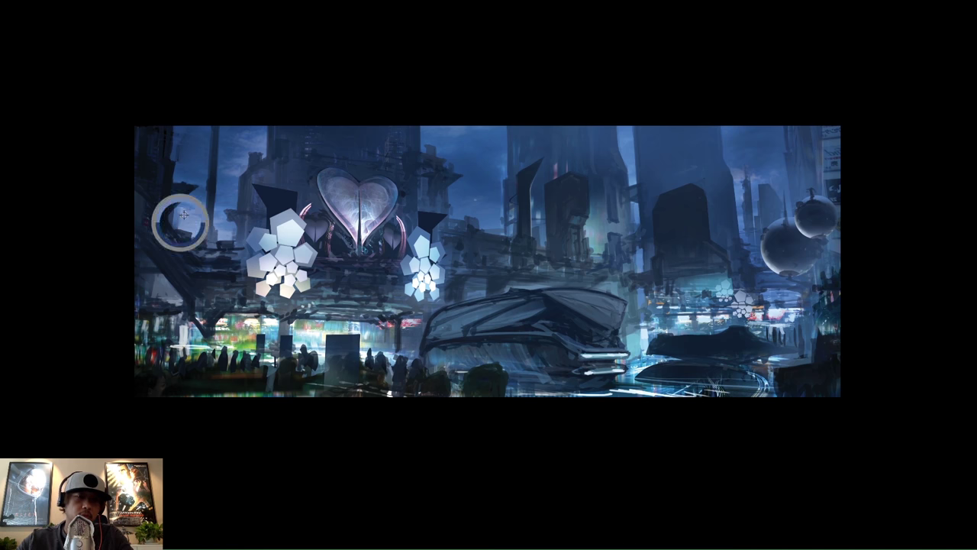
pyautogui.keyDown('alt'); pyautogui.click(183, 248); pyautogui.keyUp('alt')
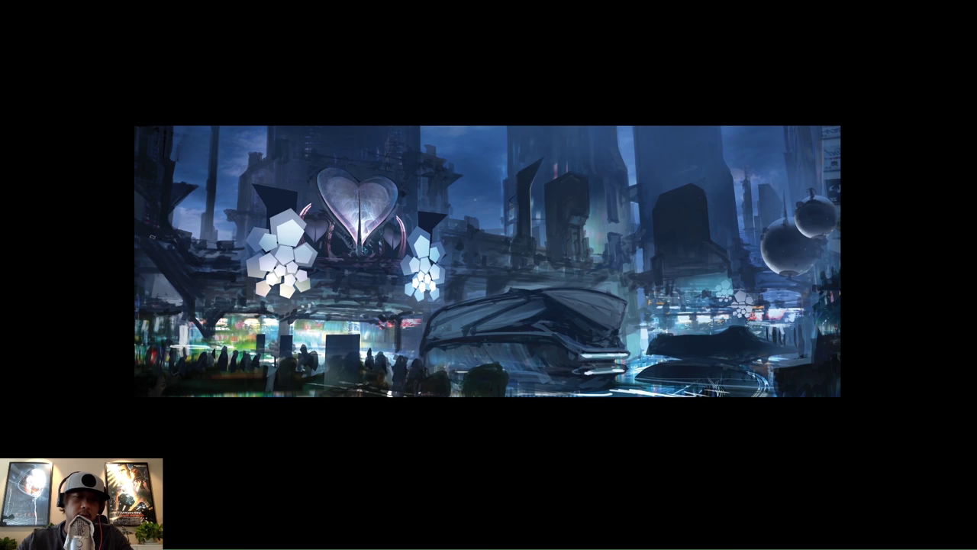
pyautogui.keyDown('alt'); pyautogui.click(421, 219); pyautogui.keyUp('alt')
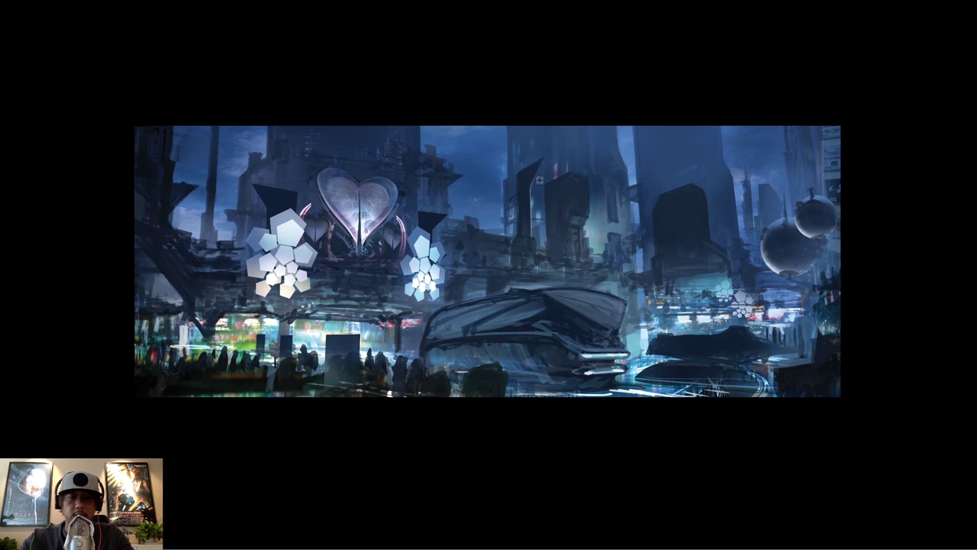
# - Refine the dark fin and blocky tower behind the vehicle and the lit facade beside them with sampled blue tones
pyautogui.keyDown('alt'); pyautogui.click(525, 177); pyautogui.keyUp('alt')
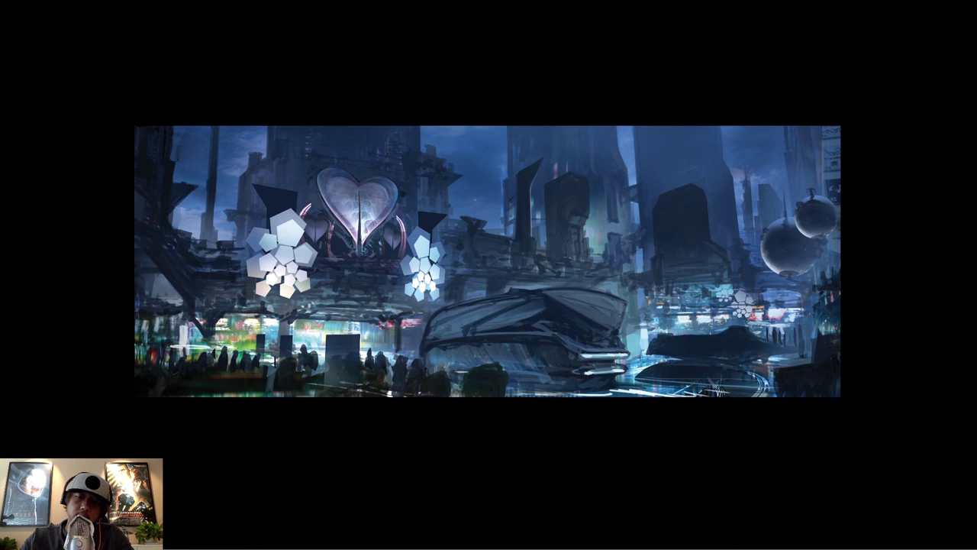
pyautogui.keyDown('alt'); pyautogui.click(632, 274); pyautogui.keyUp('alt')
pyautogui.keyDown('alt'); pyautogui.click(571, 181); pyautogui.keyUp('alt')
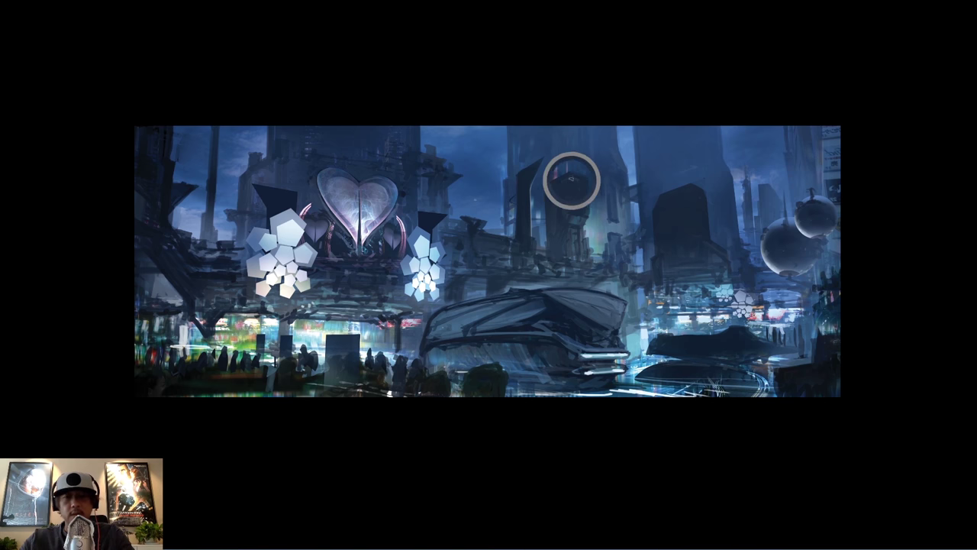
pyautogui.keyDown('alt'); pyautogui.click(566, 158); pyautogui.keyUp('alt')
pyautogui.click(609, 208)
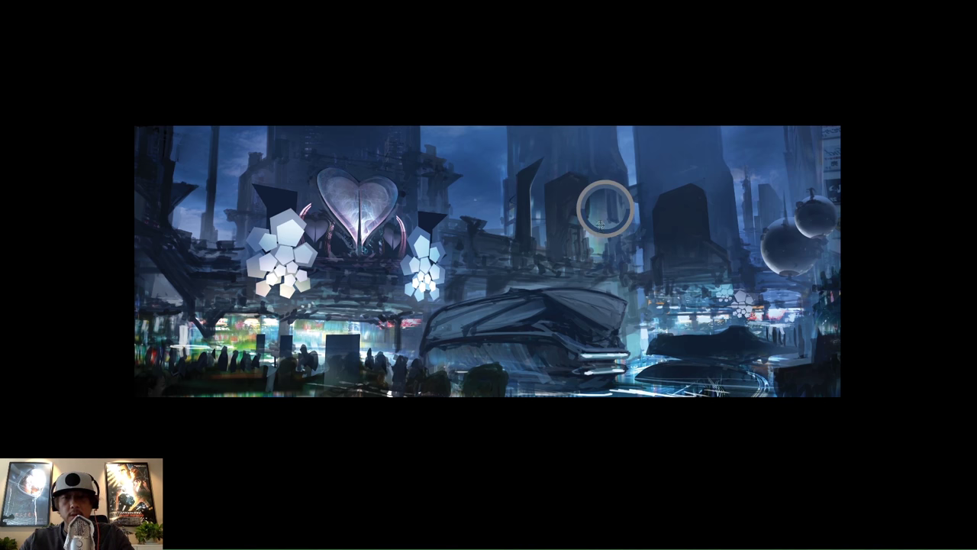
pyautogui.click(602, 185)
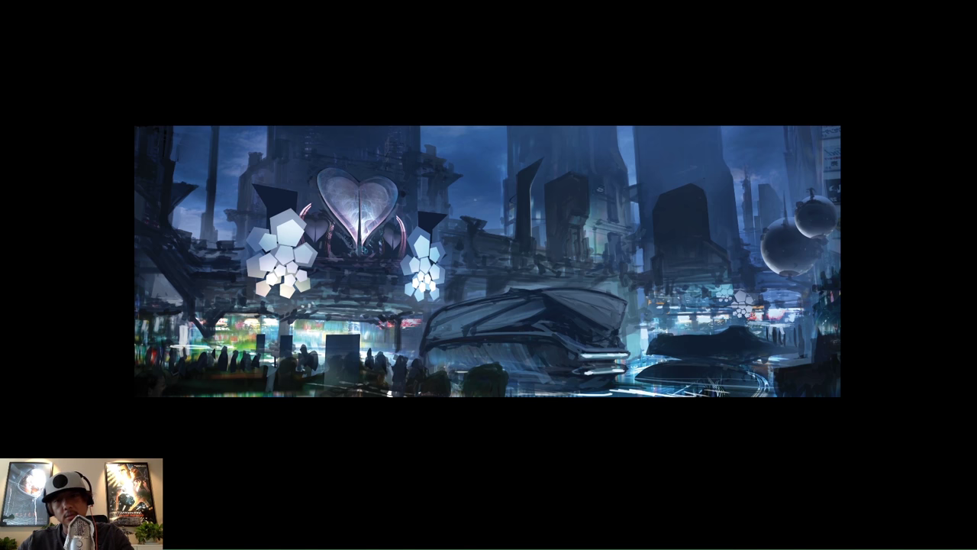
# - Paint thin light floor lines across the background towers, using the Layer 23 perspective grid as a guide, and hide the grid
pyautogui.moveTo(641, 178); pyautogui.dragTo(706, 165)
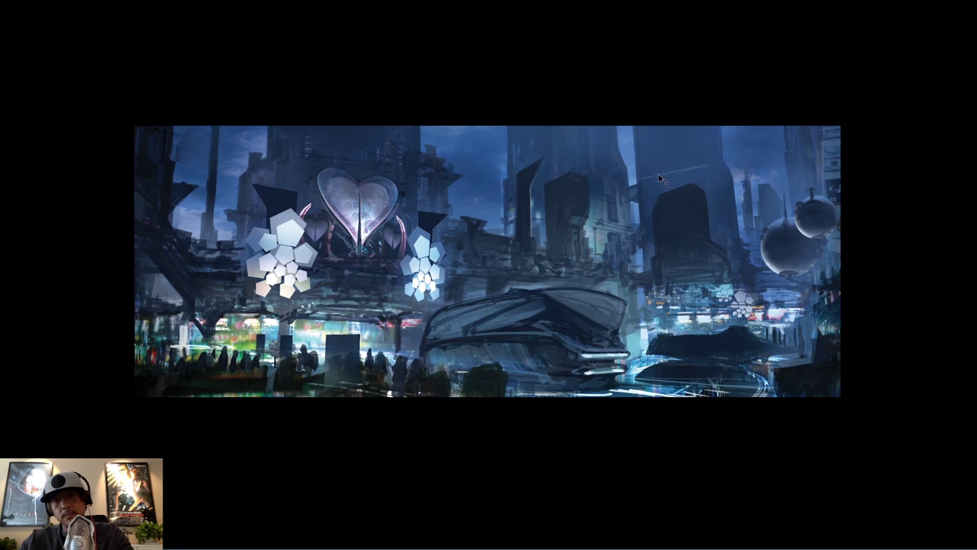
pyautogui.press('Tab')
pyautogui.click(846, 220)
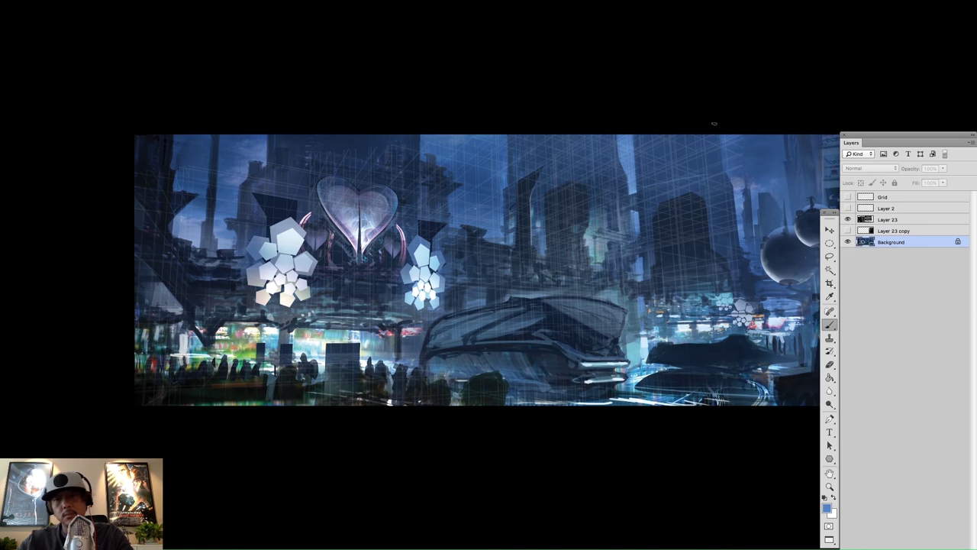
pyautogui.press('Tab')
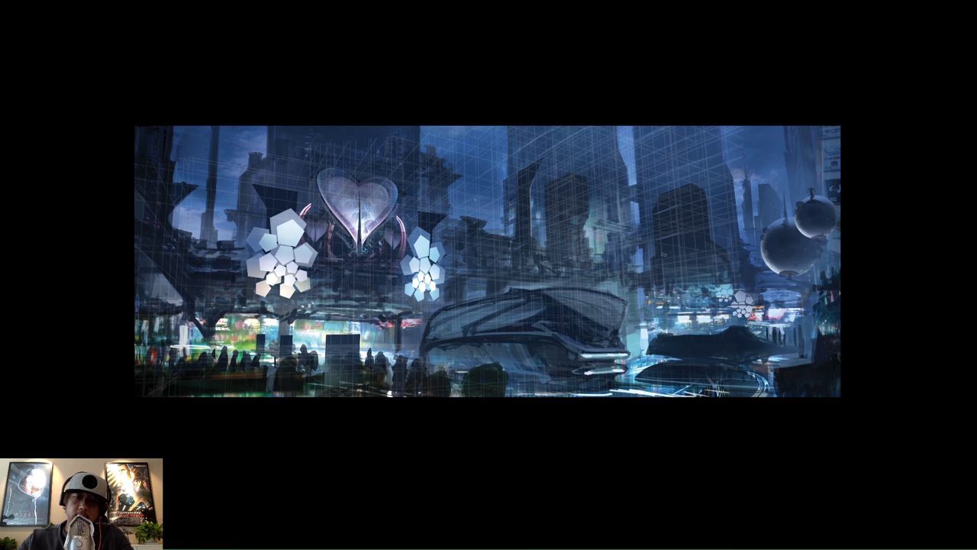
pyautogui.press('Tab')
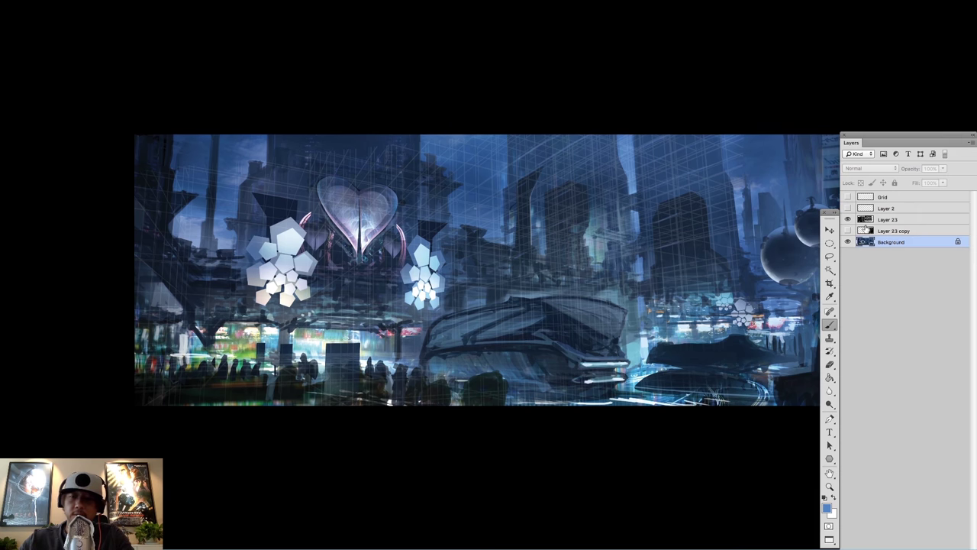
pyautogui.click(848, 220)
pyautogui.press('Tab')
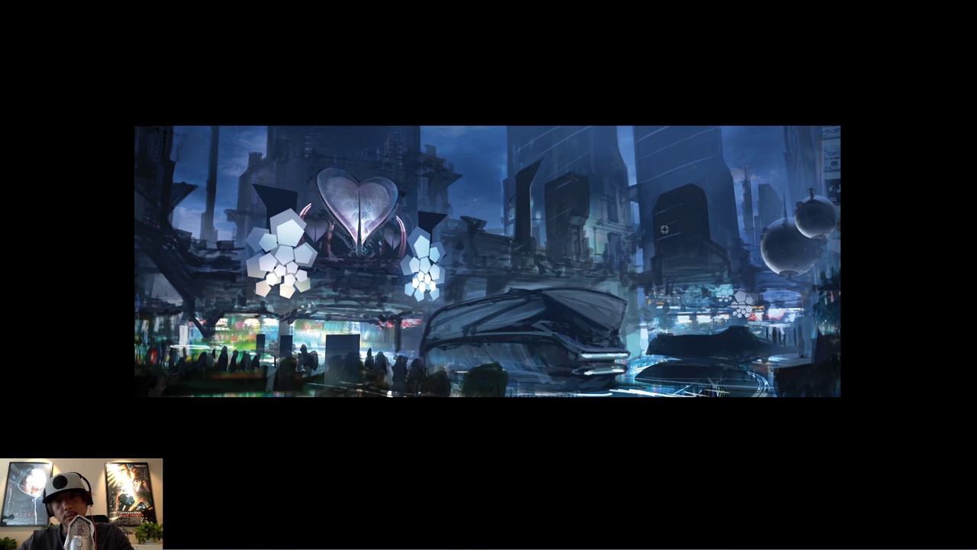
# - Touch up the dark disc beside the vehicle and strengthen the vehicle's nose outline with dark strokes
pyautogui.scroll(1, 644, 284)
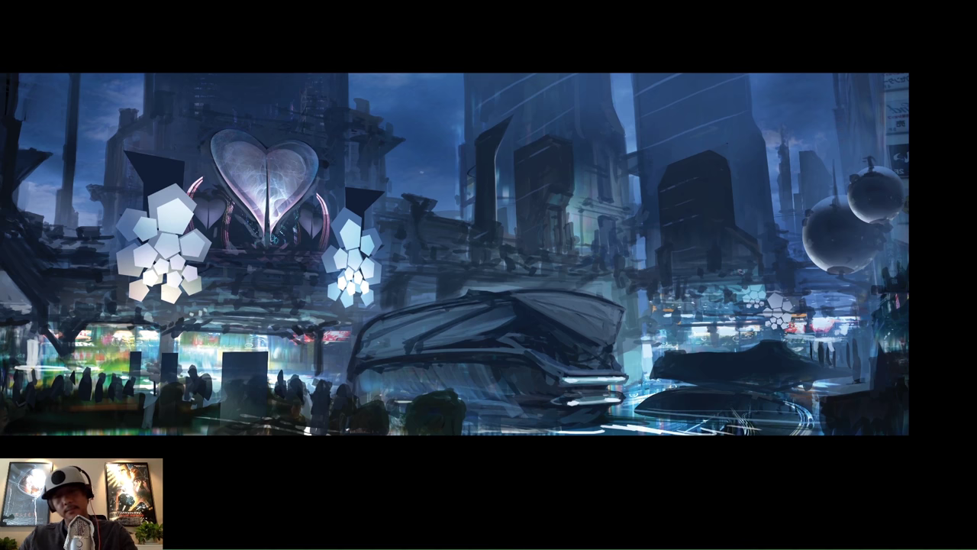
pyautogui.moveTo(787, 271); pyautogui.dragTo(797, 273)
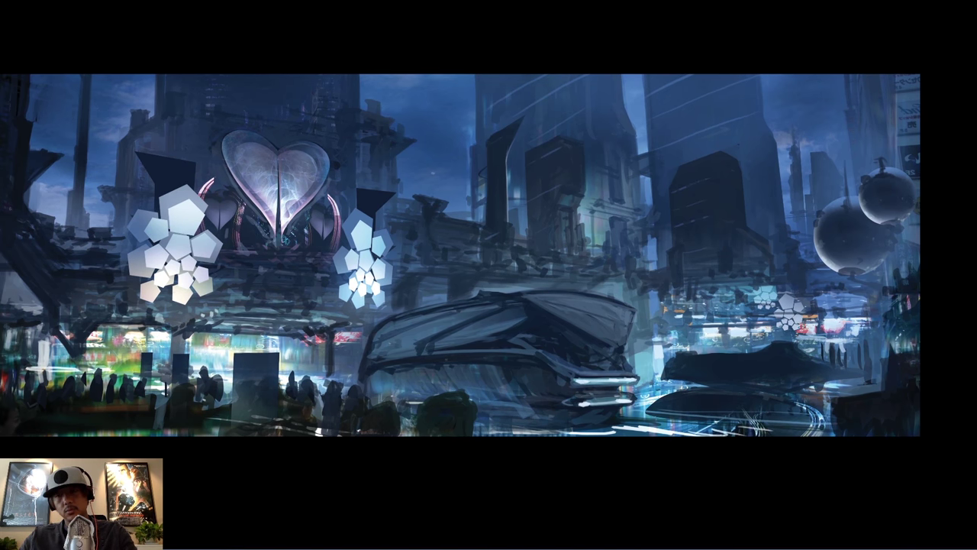
pyautogui.moveTo(826, 280)
pyautogui.mouseDown()
pyautogui.moveTo(914, 280)
pyautogui.moveTo(798, 281)
pyautogui.moveTo(844, 280)
pyautogui.mouseUp()
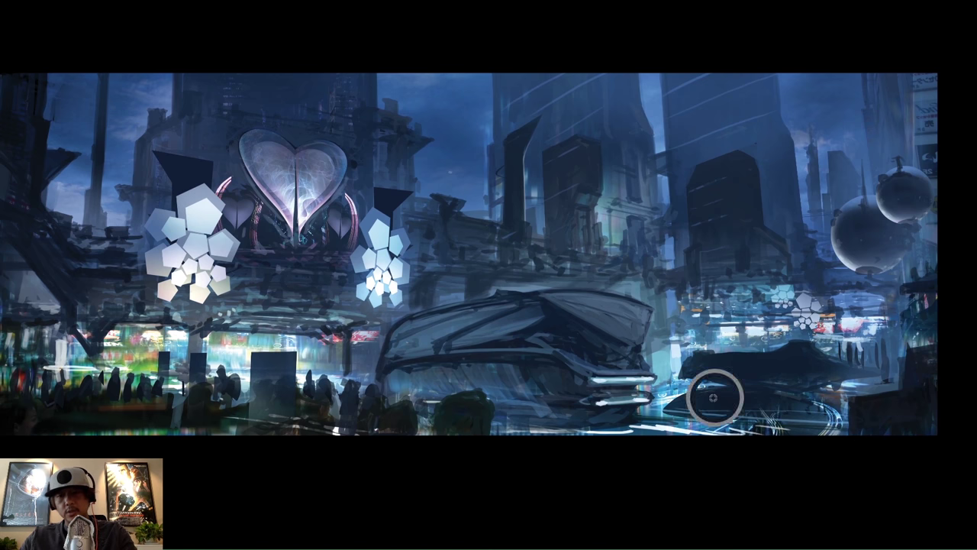
pyautogui.moveTo(692, 391); pyautogui.dragTo(743, 387)
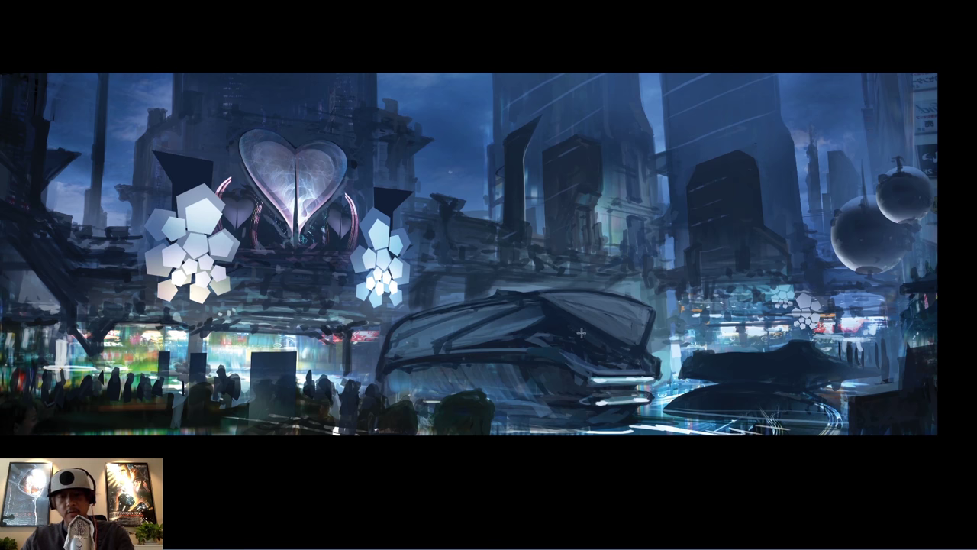
pyautogui.moveTo(564, 372)
pyautogui.mouseDown()
pyautogui.moveTo(522, 354)
pyautogui.moveTo(546, 341)
pyautogui.moveTo(526, 312)
pyautogui.mouseUp()
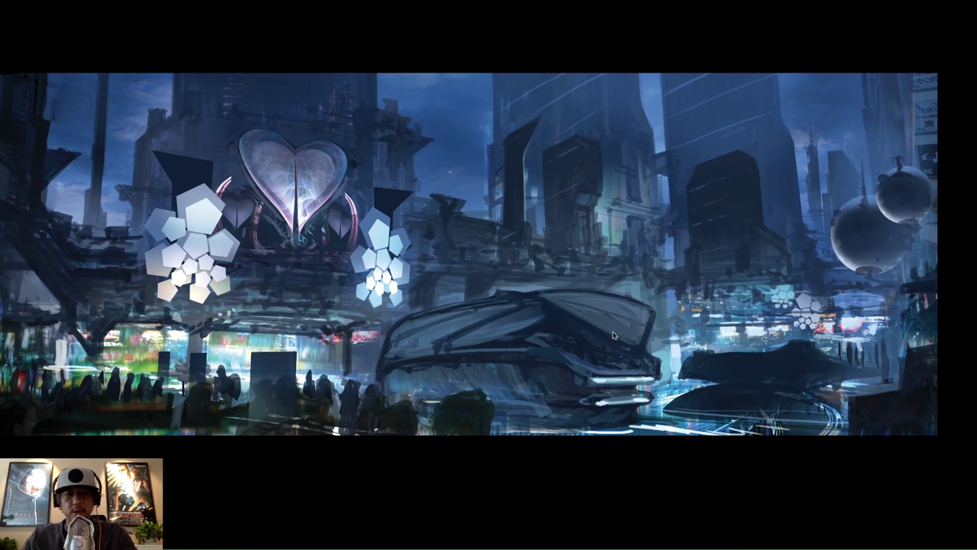
# - Shade the vehicle's midsection with a reduced soft round brush at 0% hardness
pyautogui.rightClick(696, 365)
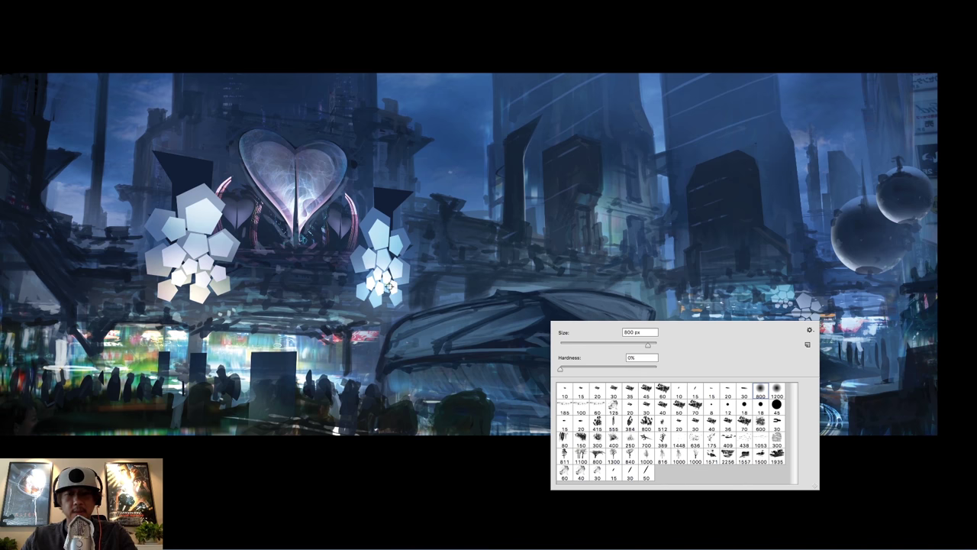
pyautogui.click(391, 287)
pyautogui.press('[')
pyautogui.press('[')
pyautogui.press('[')
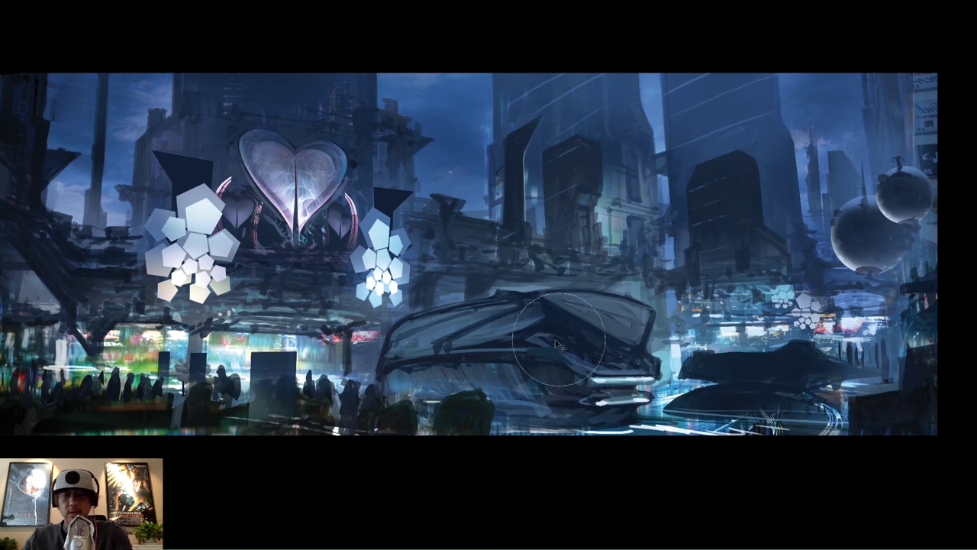
pyautogui.moveTo(528, 346); pyautogui.dragTo(564, 348)
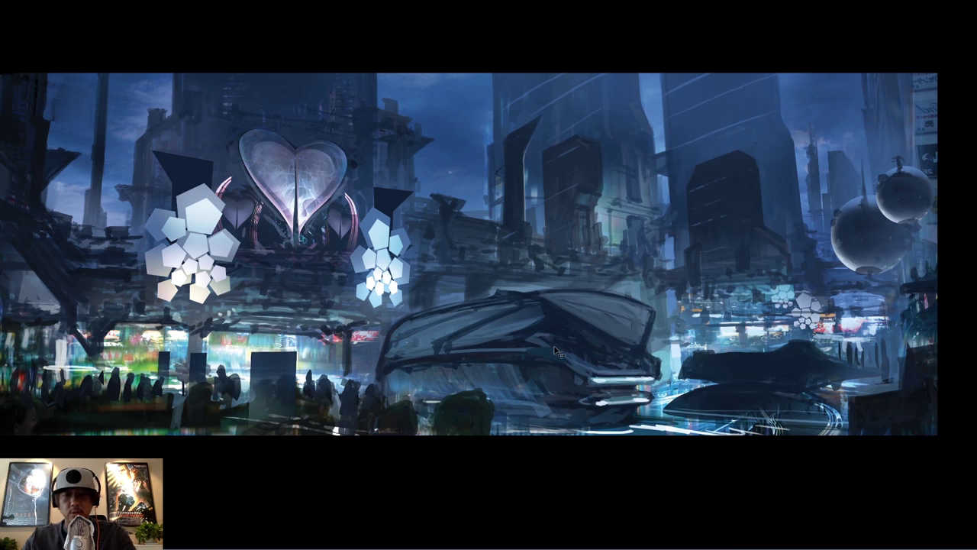
# - Extend the vehicle's nose and headlights forward and refine its dark body panels with sampled tones
pyautogui.rightClick(497, 271)
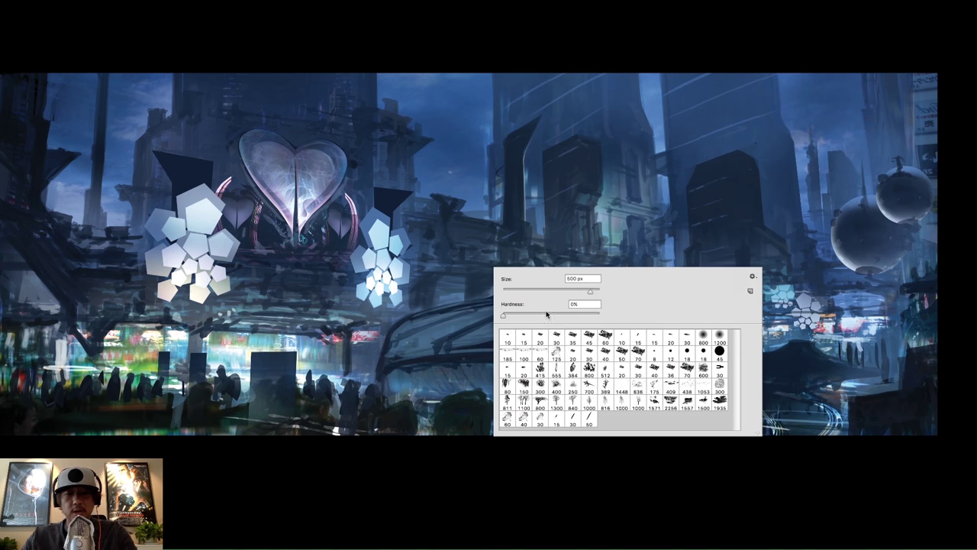
pyautogui.press('Escape')
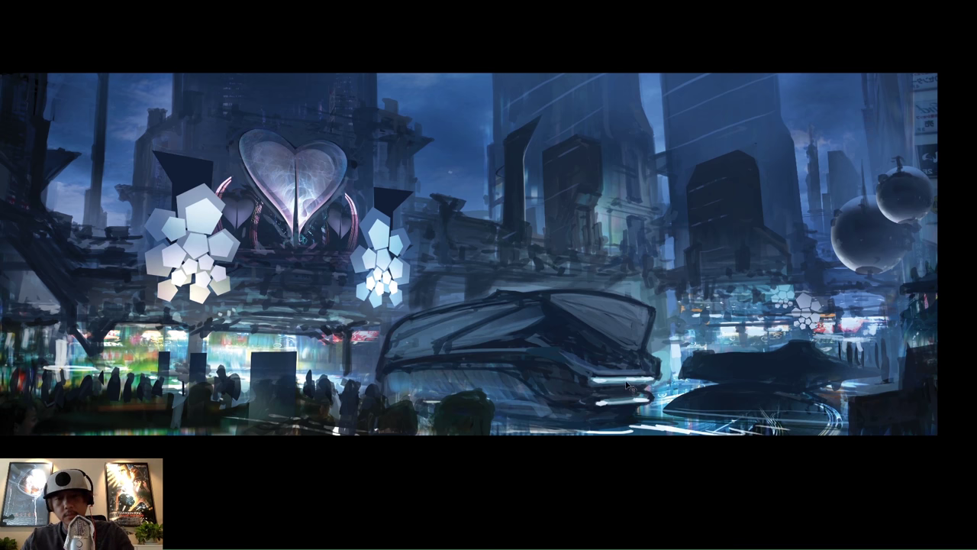
pyautogui.moveTo(632, 380)
pyautogui.mouseDown()
pyautogui.moveTo(656, 373)
pyautogui.moveTo(650, 380)
pyautogui.mouseUp()
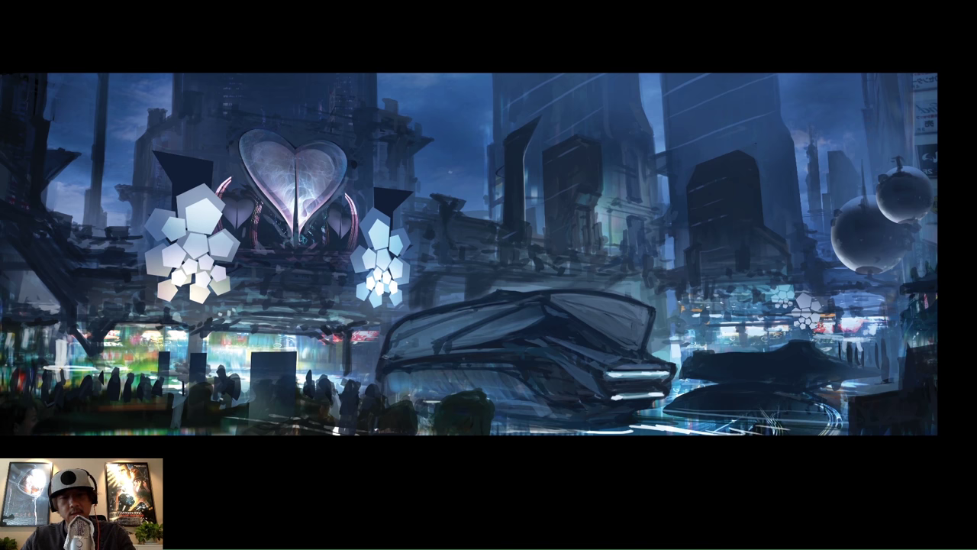
pyautogui.moveTo(458, 241); pyautogui.dragTo(450, 239)
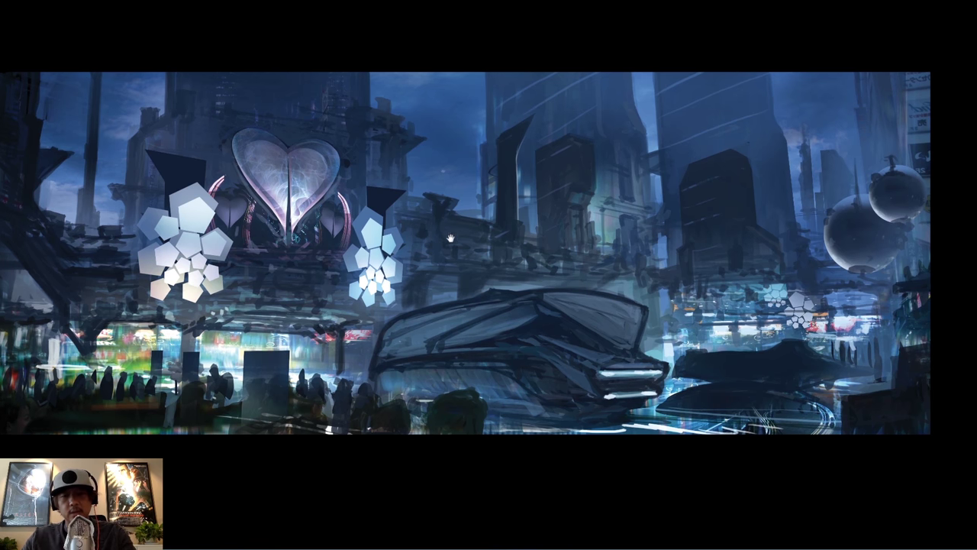
pyautogui.keyDown('alt'); pyautogui.click(550, 322); pyautogui.keyUp('alt')
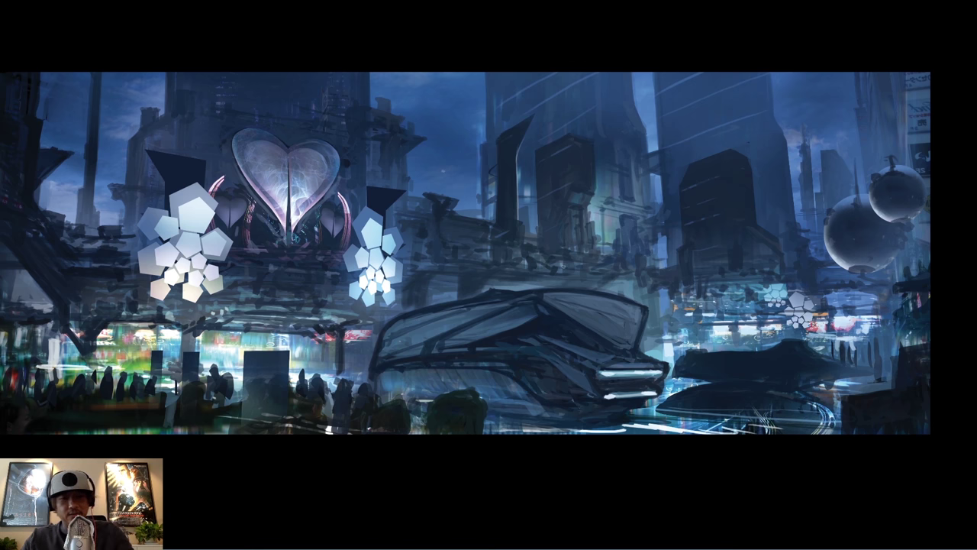
# - Flip the painting horizontally and check the mirrored composition and its layers
pyautogui.hotkey('ctrl', 'shift', 'h')
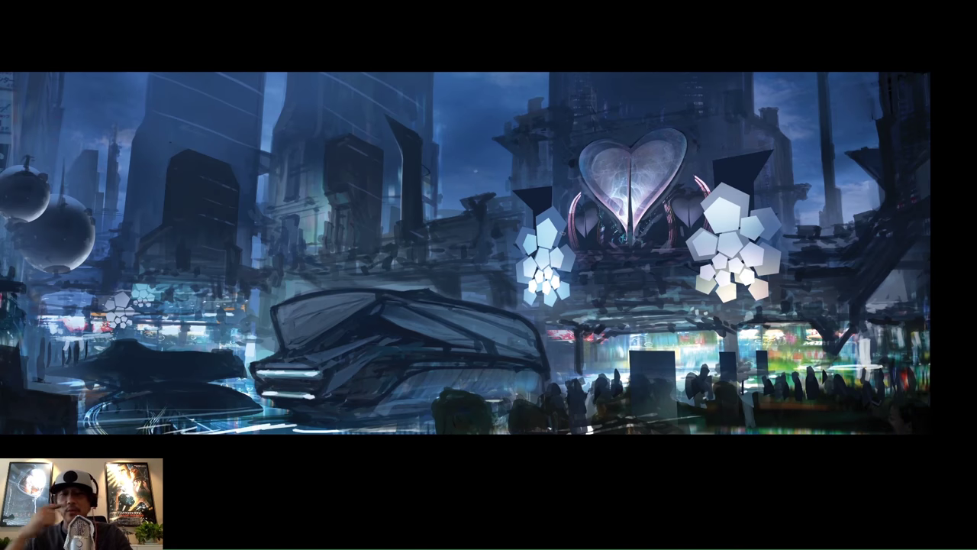
pyautogui.moveTo(384, 306); pyautogui.dragTo(465, 291)
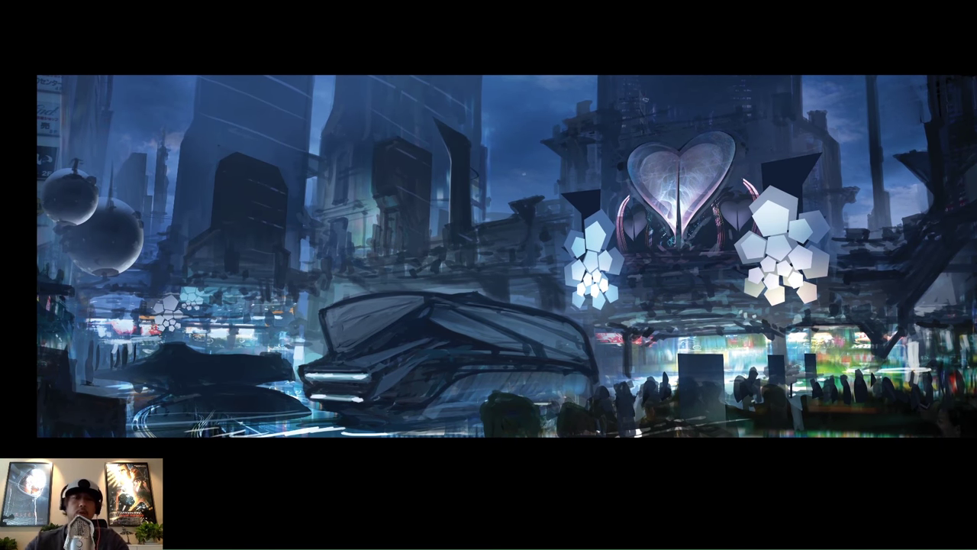
pyautogui.press('Tab')
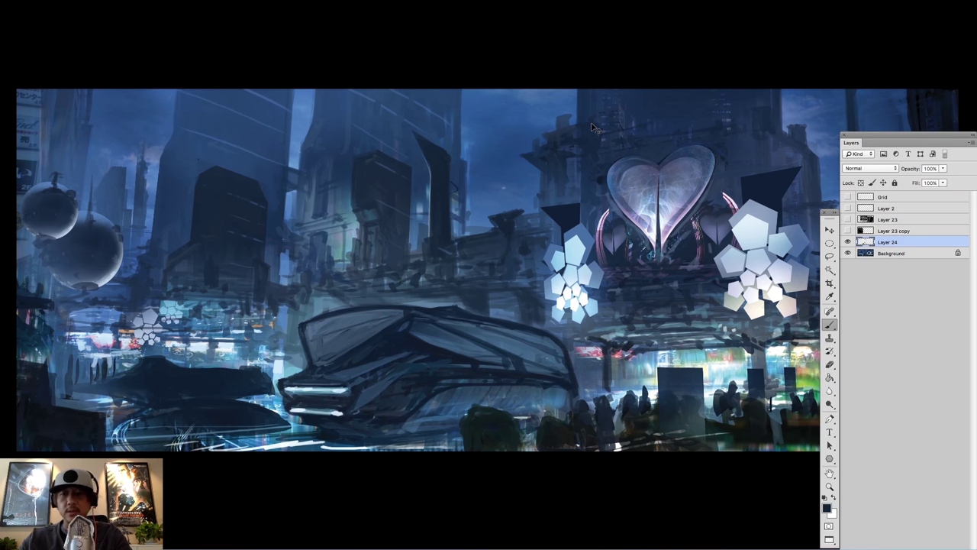
pyautogui.press('Tab')
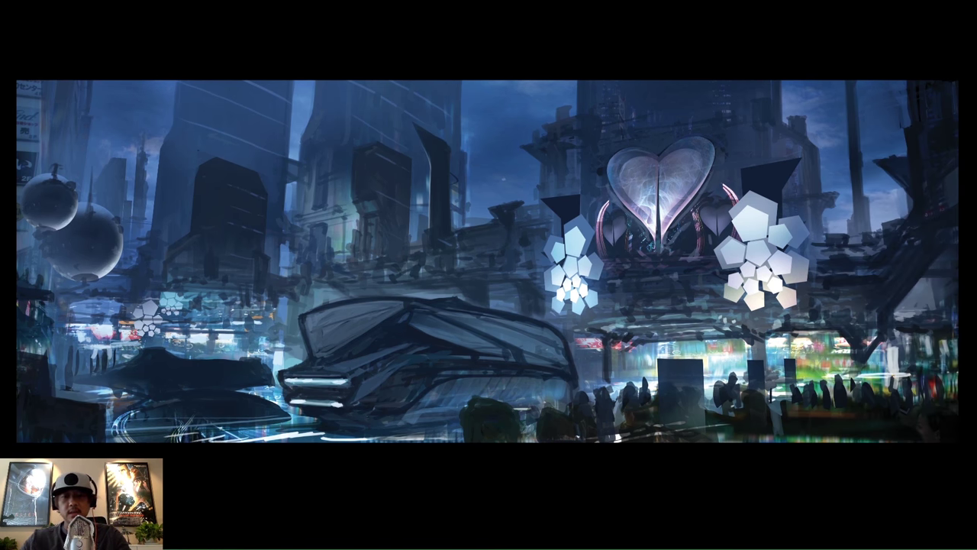
pyautogui.moveTo(757, 174); pyautogui.dragTo(788, 171)
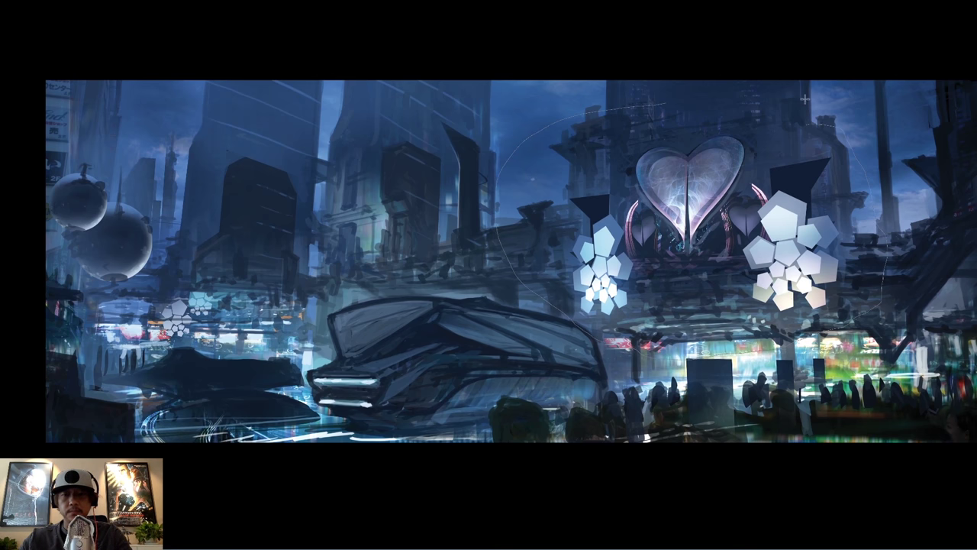
# - Lasso the heart sign with both pentagon hologram clusters and copy the area onto its own layer, Layer 24
pyautogui.moveTo(805, 99); pyautogui.dragTo(811, 105)
pyautogui.press('v')
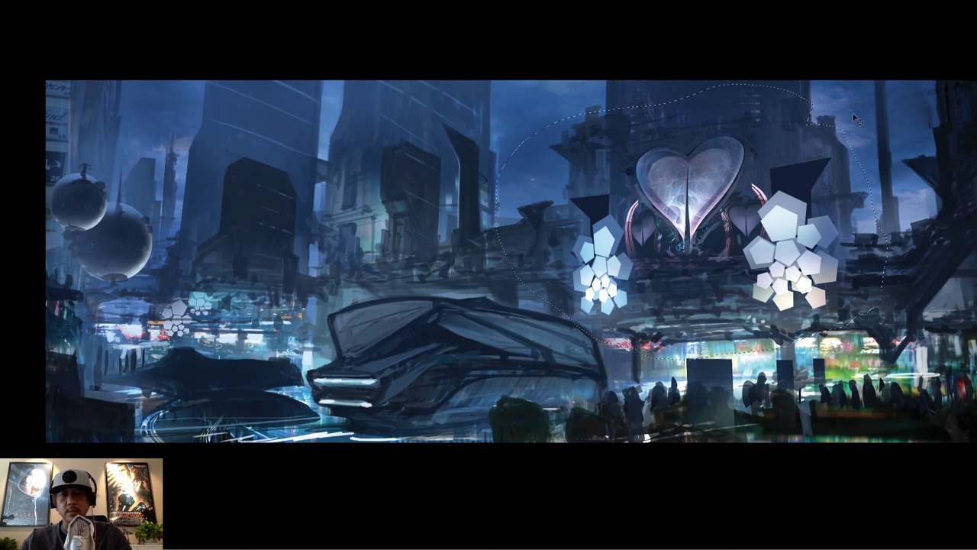
pyautogui.press('super+d')
pyautogui.press('Tab')
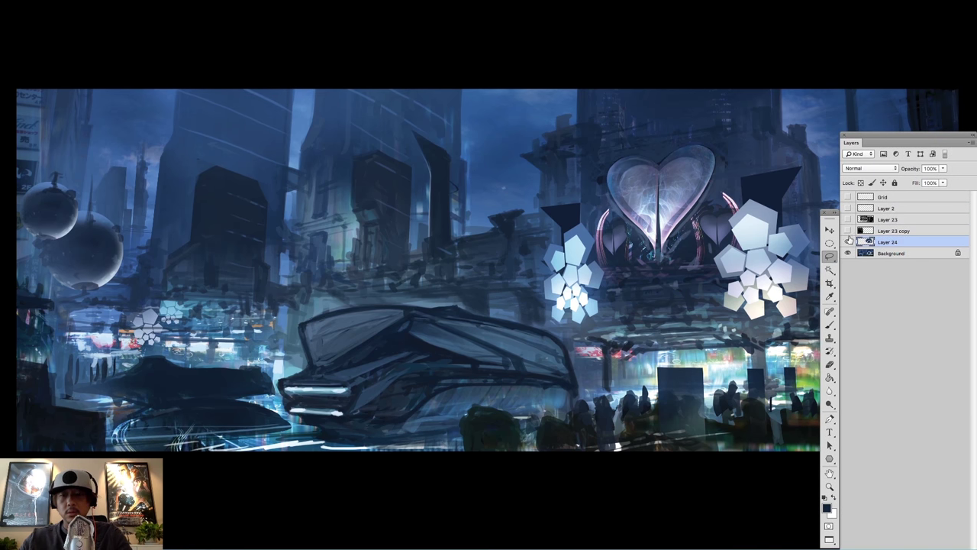
# - Enlarge the copied heart and hologram area upward and outward with Free Transform, and show the perspective grid on Layer 23
pyautogui.press('v')
pyautogui.moveTo(682, 252); pyautogui.dragTo(666, 223)
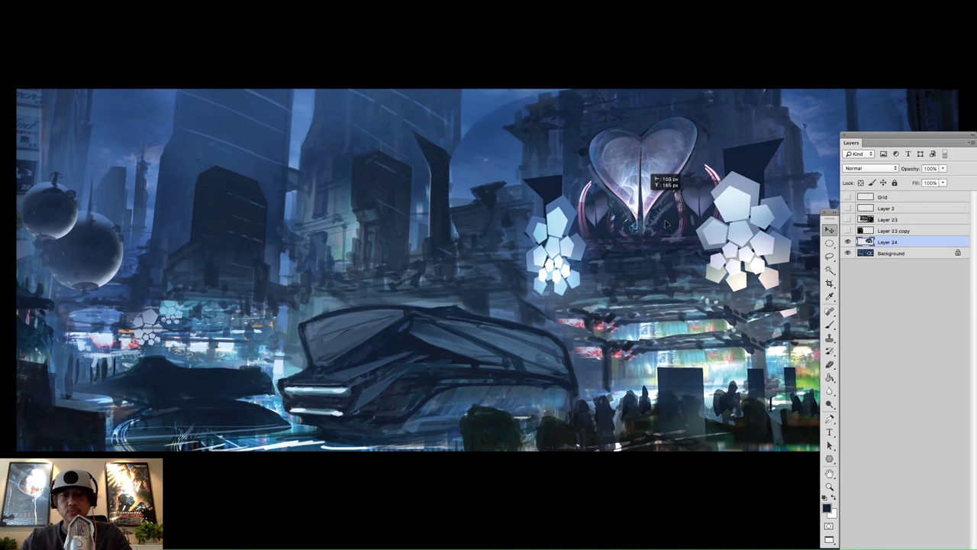
pyautogui.hotkey('ctrl', 'z')
pyautogui.hotkey('ctrl', 't')
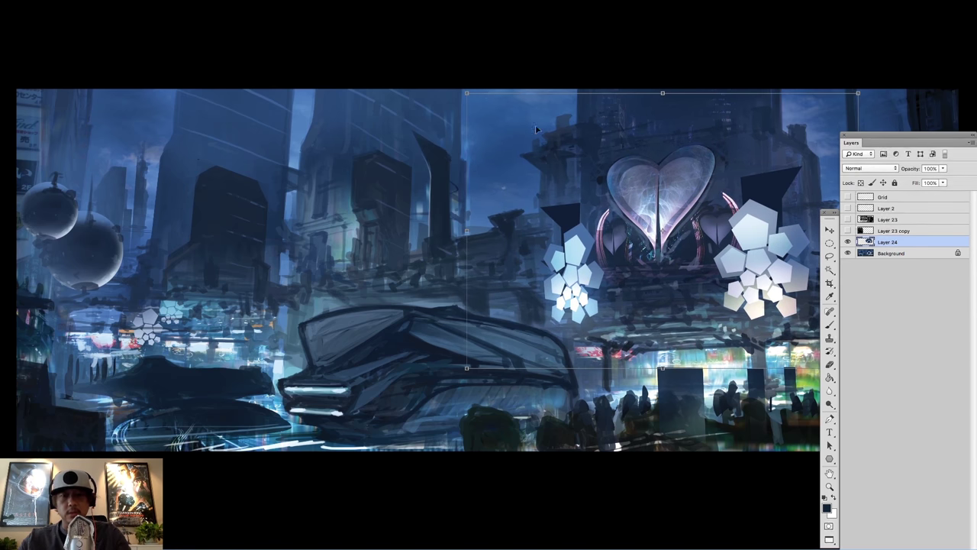
pyautogui.moveTo(468, 94); pyautogui.dragTo(446, 78)
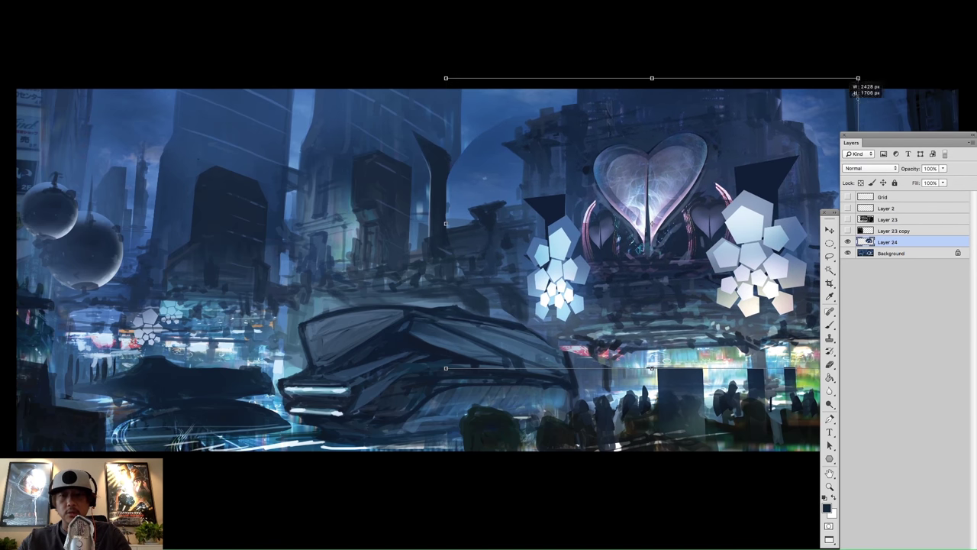
pyautogui.moveTo(858, 79); pyautogui.dragTo(886, 58)
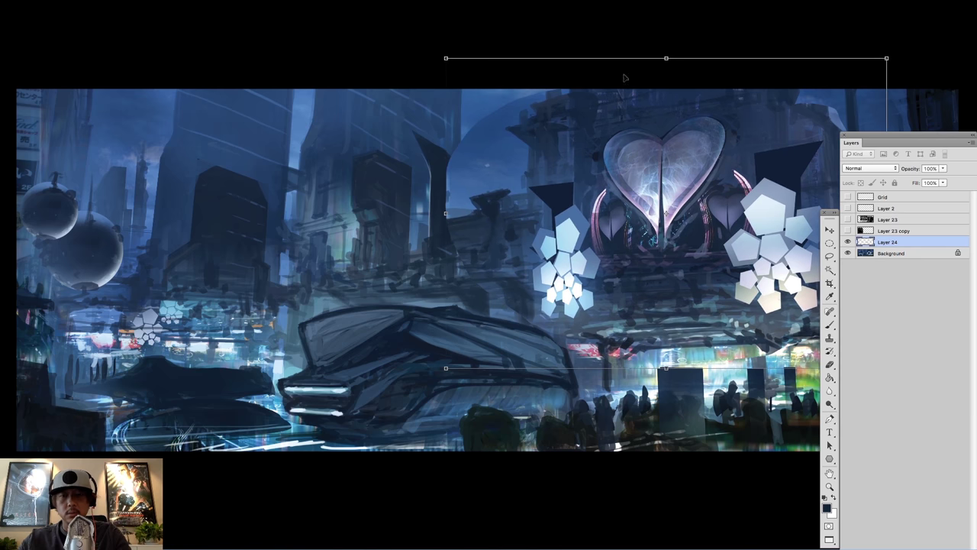
pyautogui.moveTo(440, 55); pyautogui.dragTo(435, 53)
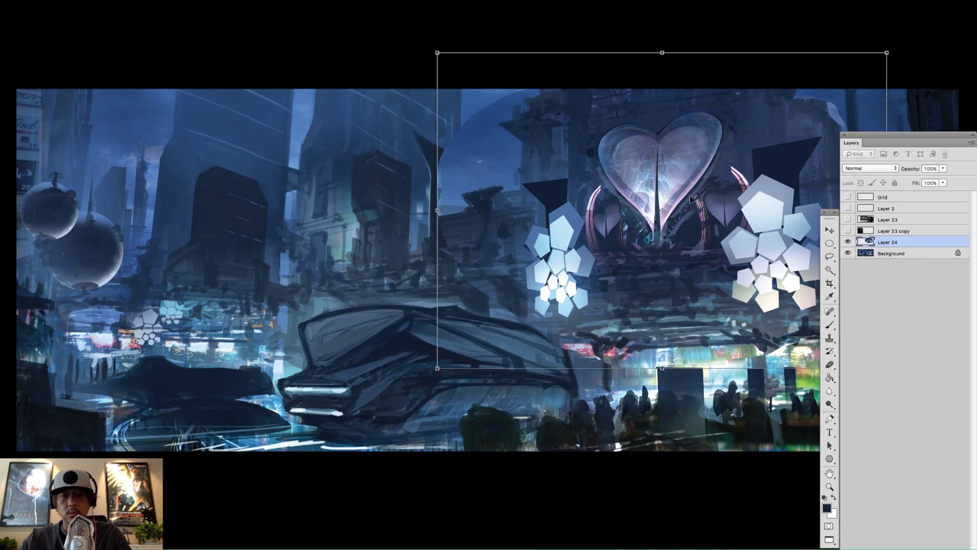
pyautogui.press('Return')
pyautogui.click(847, 220)
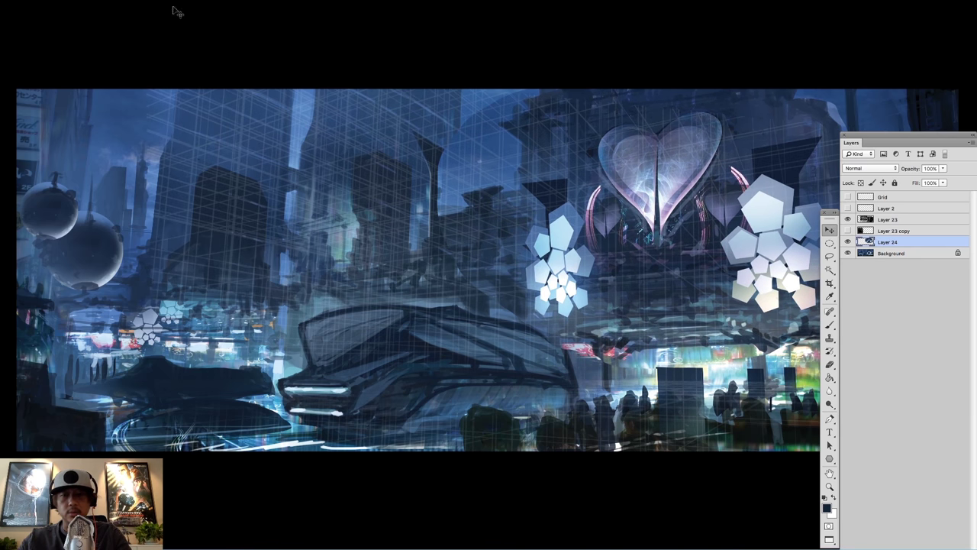
# - Skew the heart and hologram area on Layer 24 so its upper edge rises along the perspective grid
pyautogui.click(103, 0)
pyautogui.moveTo(168, 191)
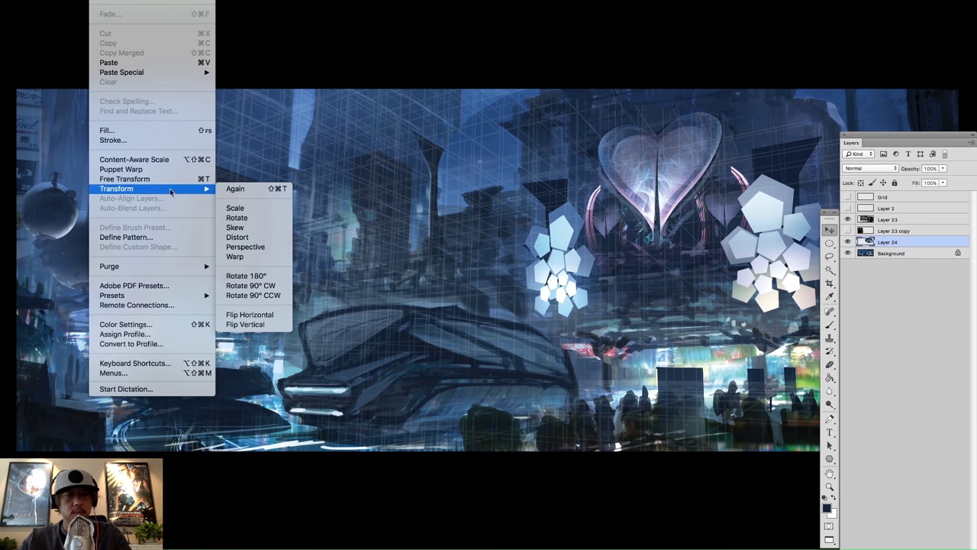
pyautogui.click(241, 229)
pyautogui.moveTo(436, 53); pyautogui.dragTo(437, 66)
pyautogui.moveTo(884, 53); pyautogui.dragTo(831, 36)
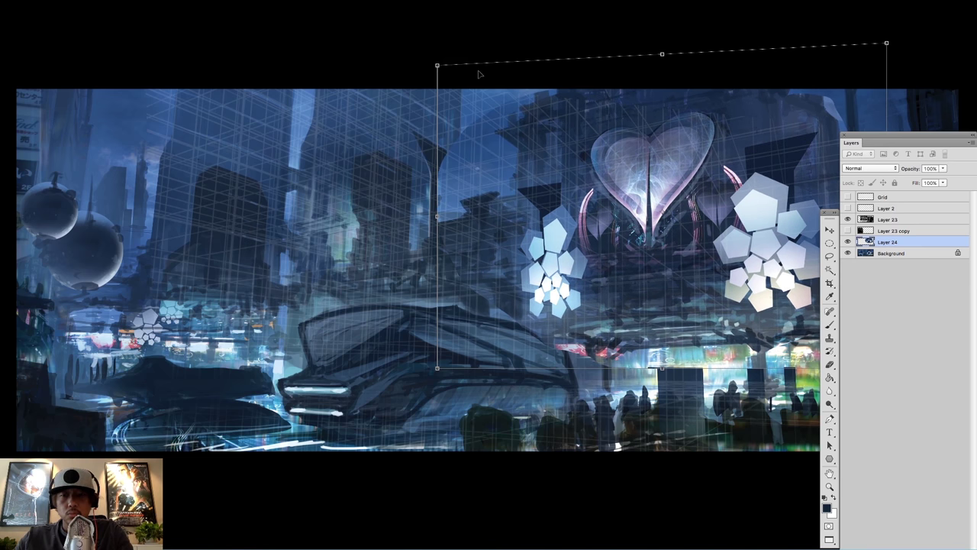
pyautogui.press('Return')
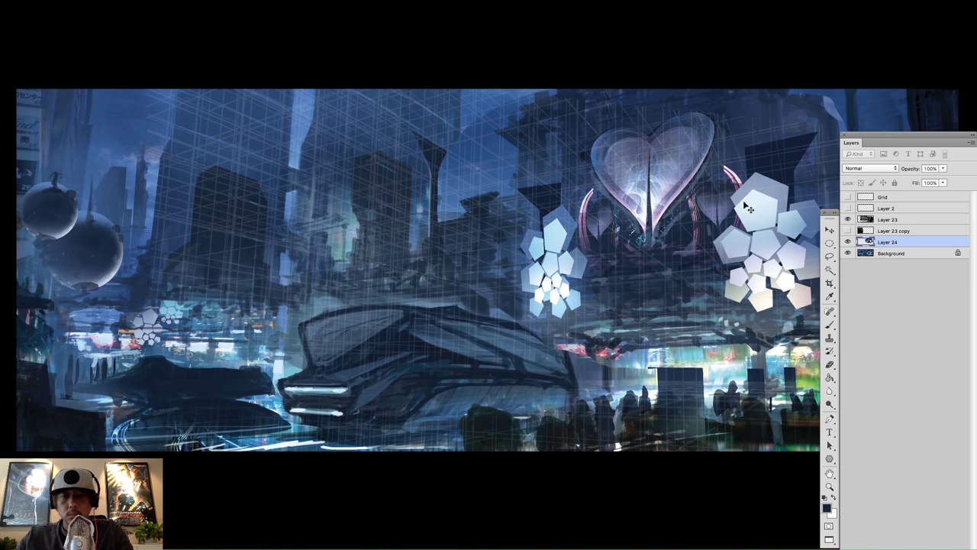
# - Hide the perspective grid and nudge the skewed heart and hologram area slightly toward the painting's outer edge
pyautogui.click(847, 219)
pyautogui.press('Tab')
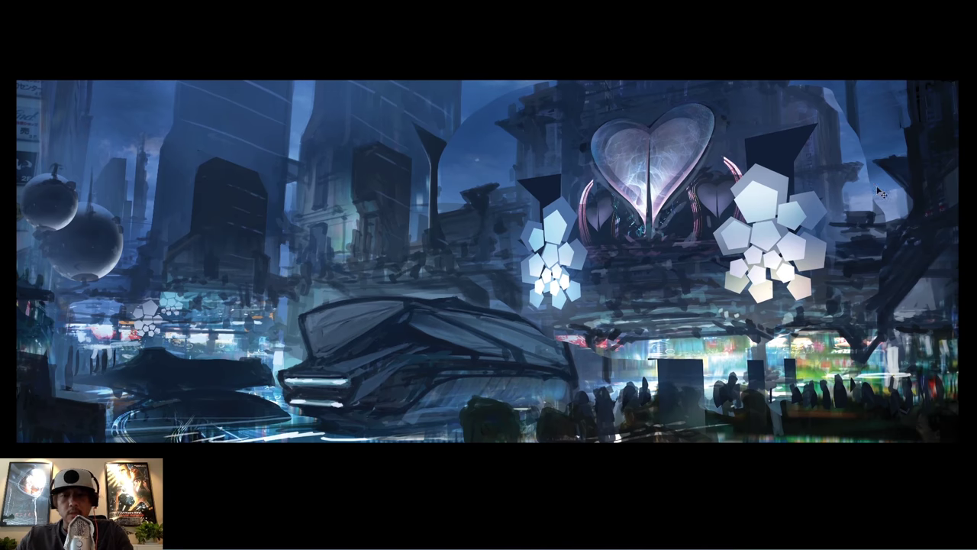
pyautogui.moveTo(792, 214); pyautogui.dragTo(795, 213)
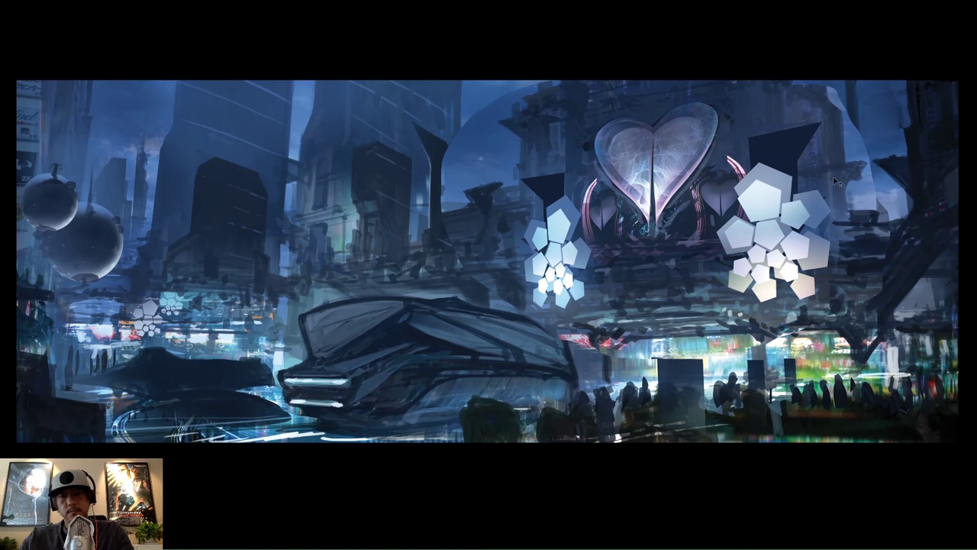
# - Erase the hard edges around the enlarged heart and hologram area with a soft 800 px brush to blend it into the sky
pyautogui.rightClick(493, 133)
pyautogui.click(689, 189)
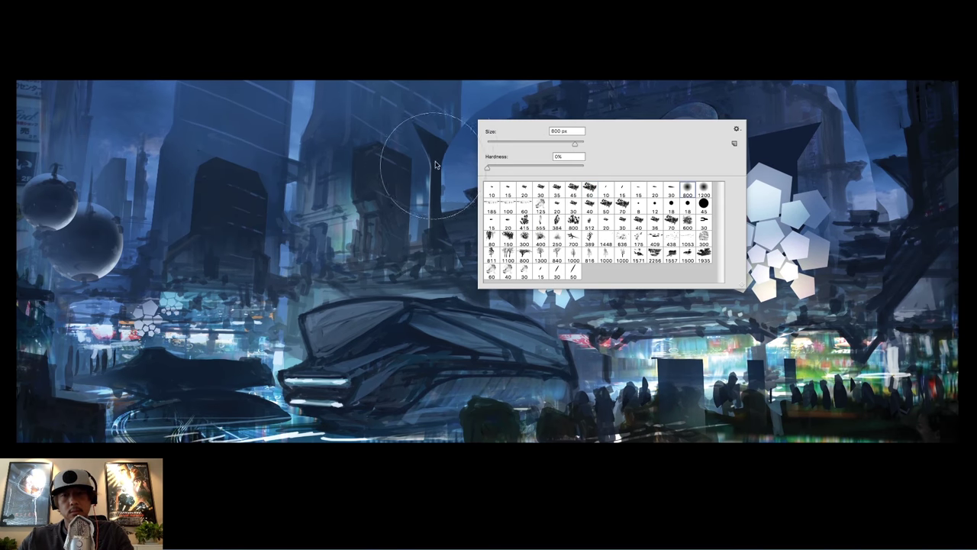
pyautogui.click(435, 166)
pyautogui.moveTo(845, 74)
pyautogui.mouseDown()
pyautogui.moveTo(927, 184)
pyautogui.moveTo(879, 161)
pyautogui.mouseUp()
pyautogui.moveTo(883, 204); pyautogui.dragTo(892, 200)
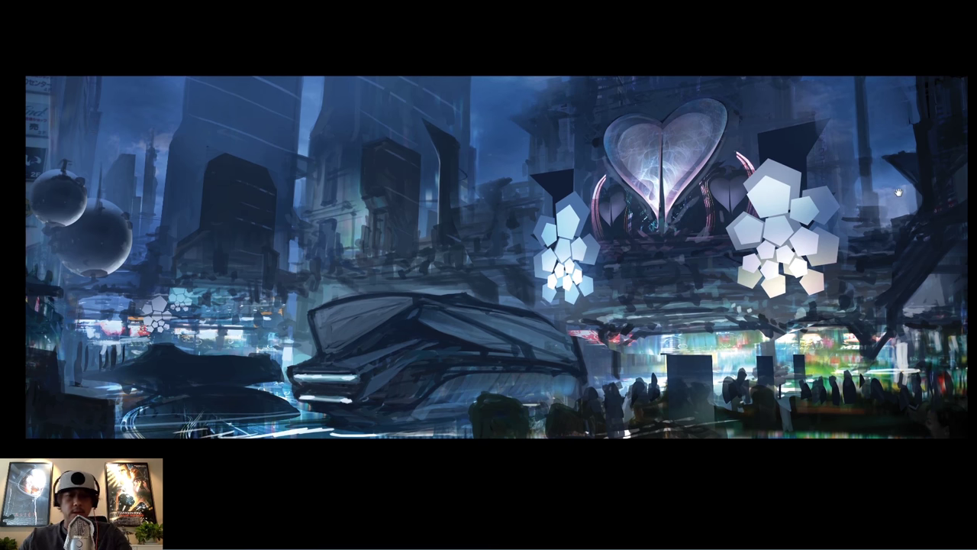
# - Flip the painting horizontally and compare the heart area with and without Layer 24 and the Layer 23 copy grid
pyautogui.press('F2')
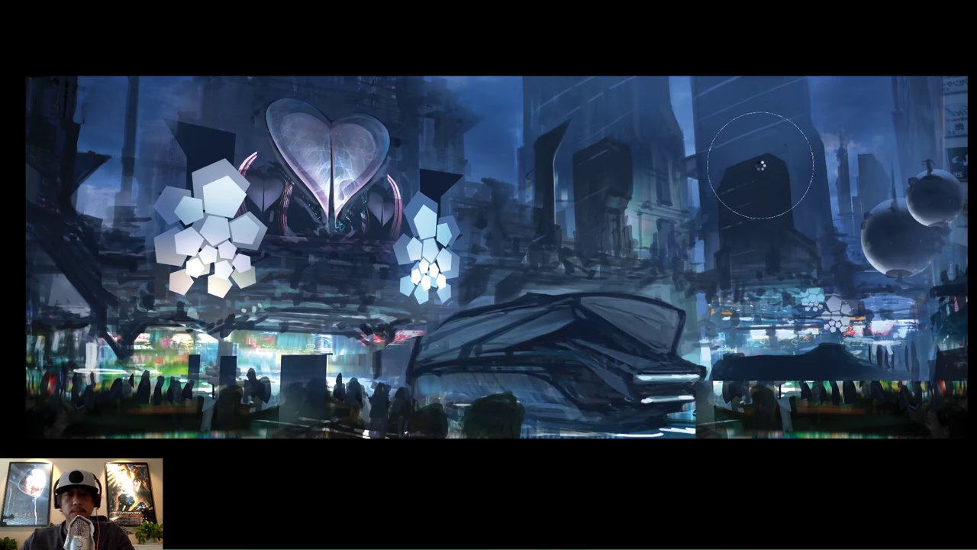
pyautogui.press('Tab')
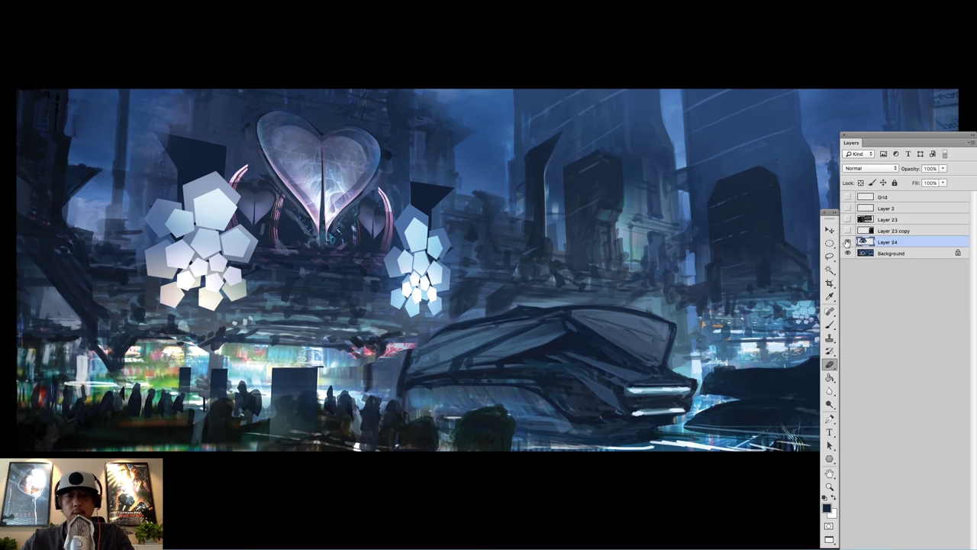
pyautogui.click(847, 241)
pyautogui.click(847, 241)
pyautogui.click(847, 242)
pyautogui.click(848, 241)
pyautogui.click(847, 230)
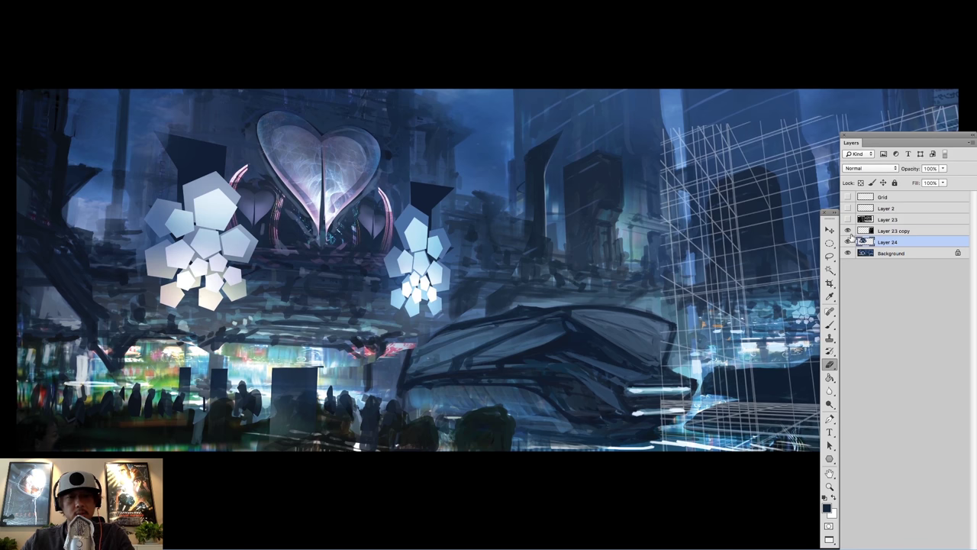
pyautogui.click(847, 230)
pyautogui.click(847, 241)
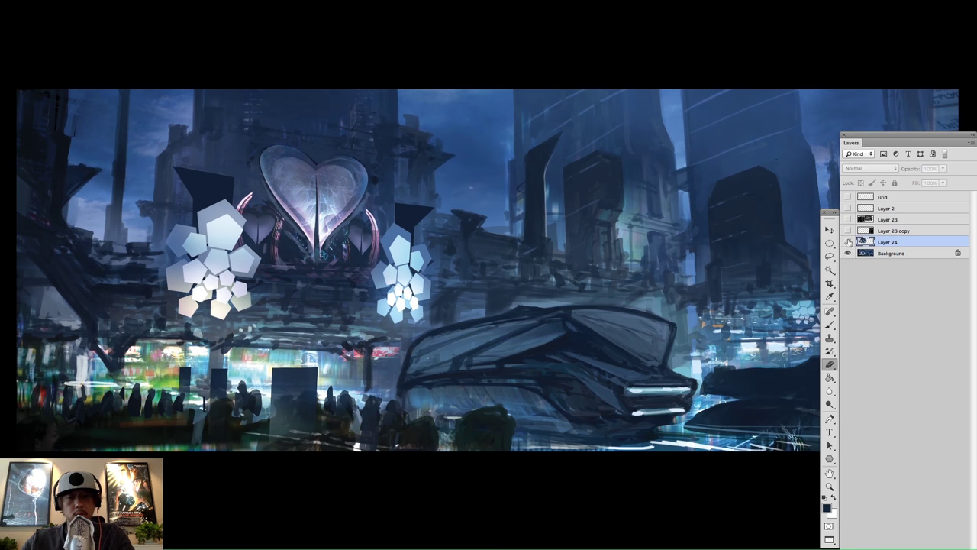
pyautogui.click(847, 242)
pyautogui.press('Tab')
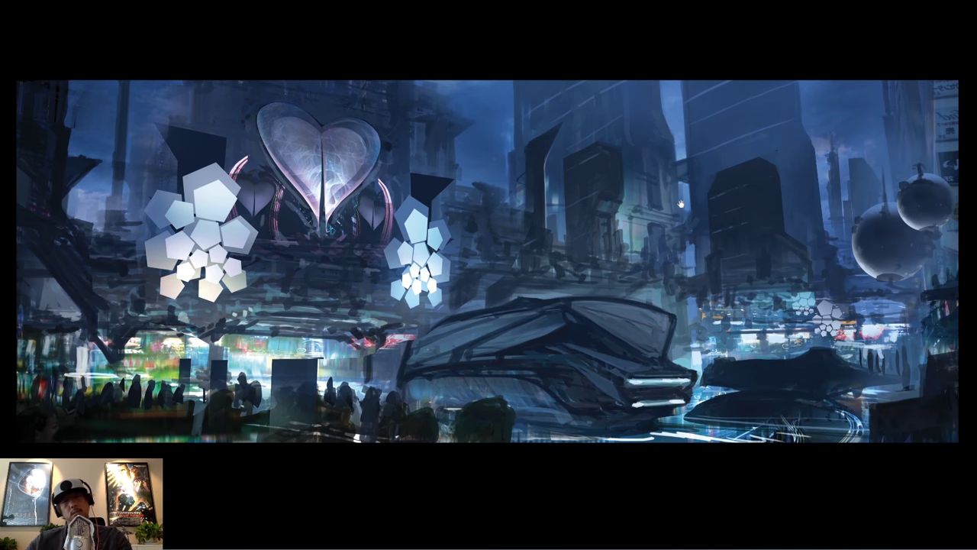
# - Nudge the heart and hologram area on Layer 24 up slightly and skew its far side to follow the Layer 23 perspective grid
pyautogui.moveTo(369, 212); pyautogui.dragTo(370, 206)
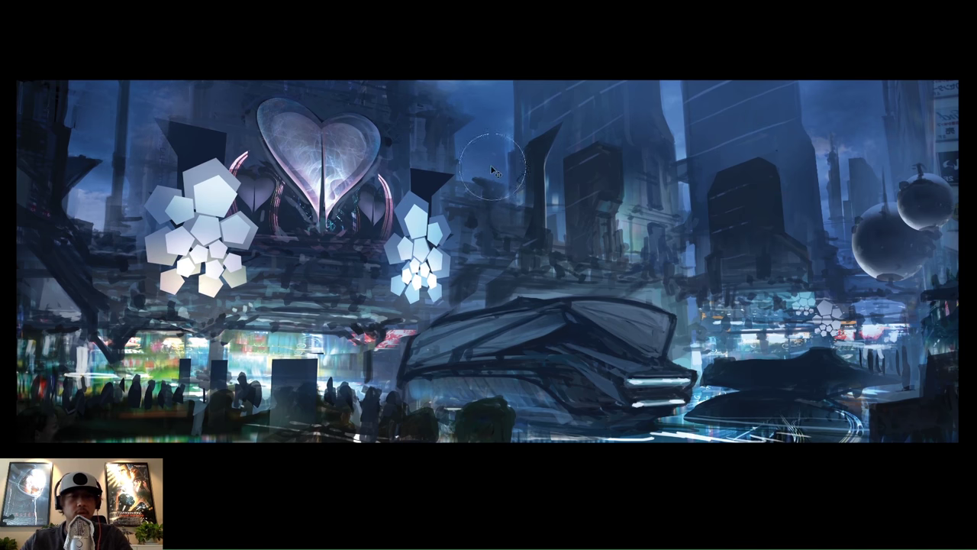
pyautogui.press('Tab')
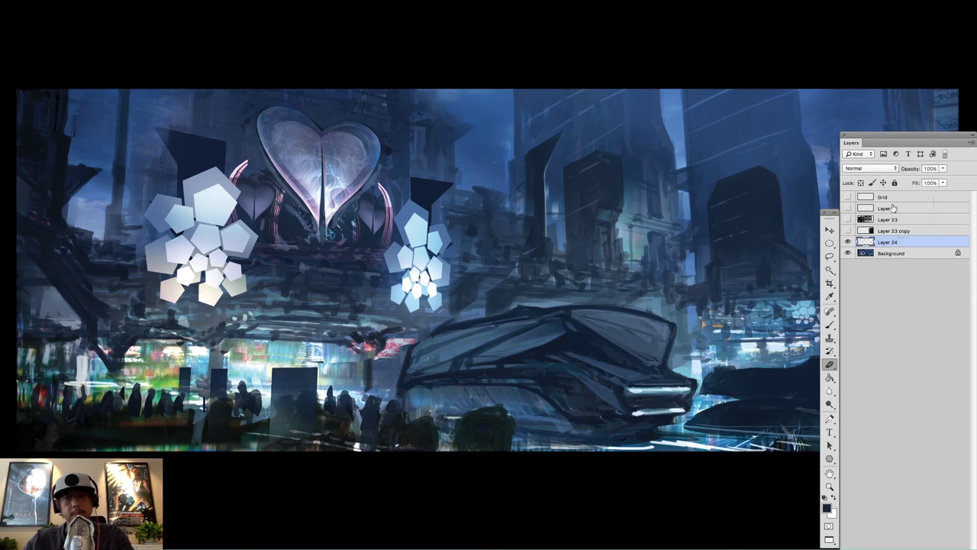
pyautogui.click(848, 220)
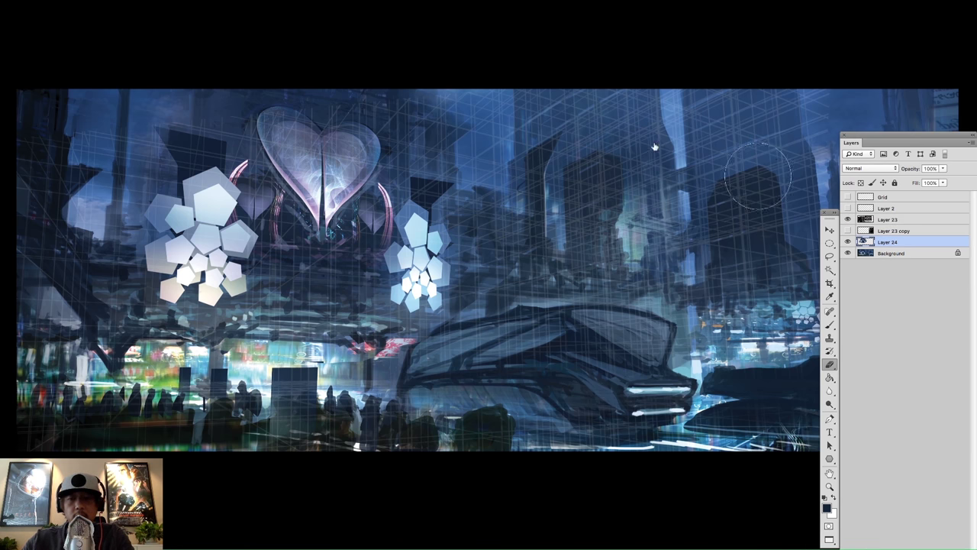
pyautogui.click(102, 1)
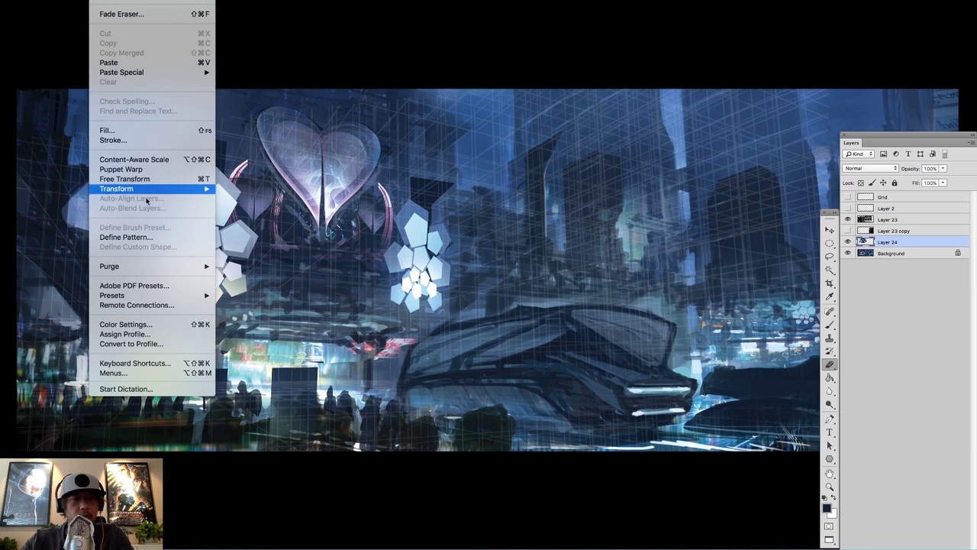
pyautogui.moveTo(162, 189)
pyautogui.click(252, 228)
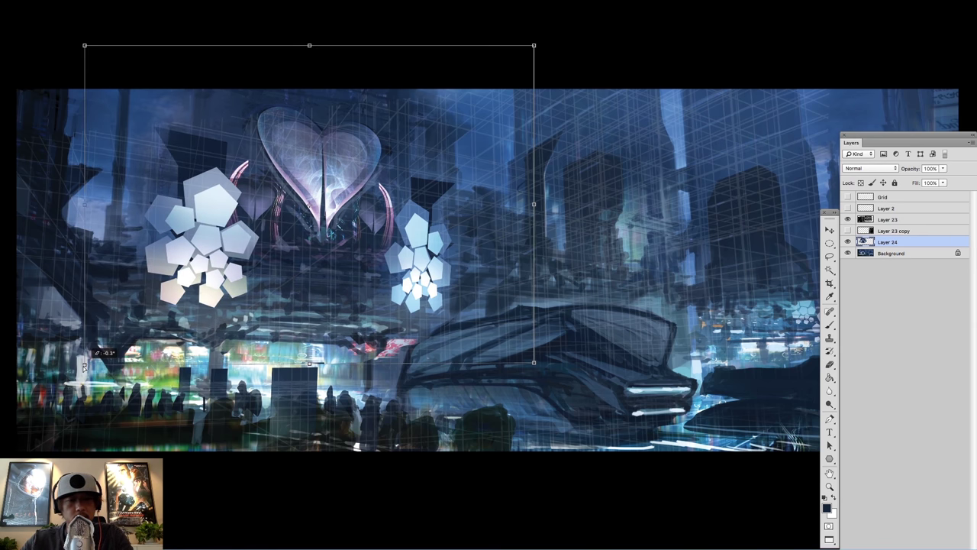
pyautogui.moveTo(533, 363); pyautogui.dragTo(540, 367)
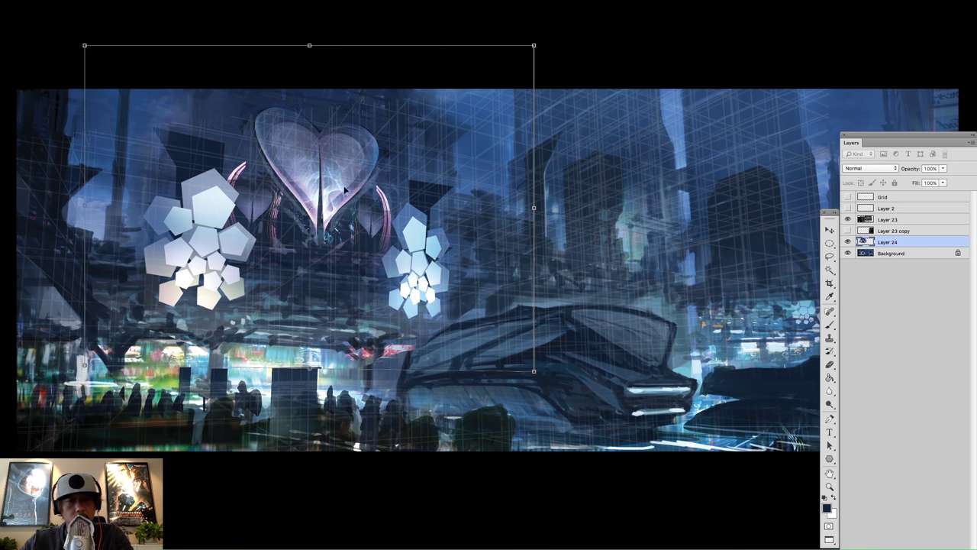
pyautogui.moveTo(534, 47); pyautogui.dragTo(538, 40)
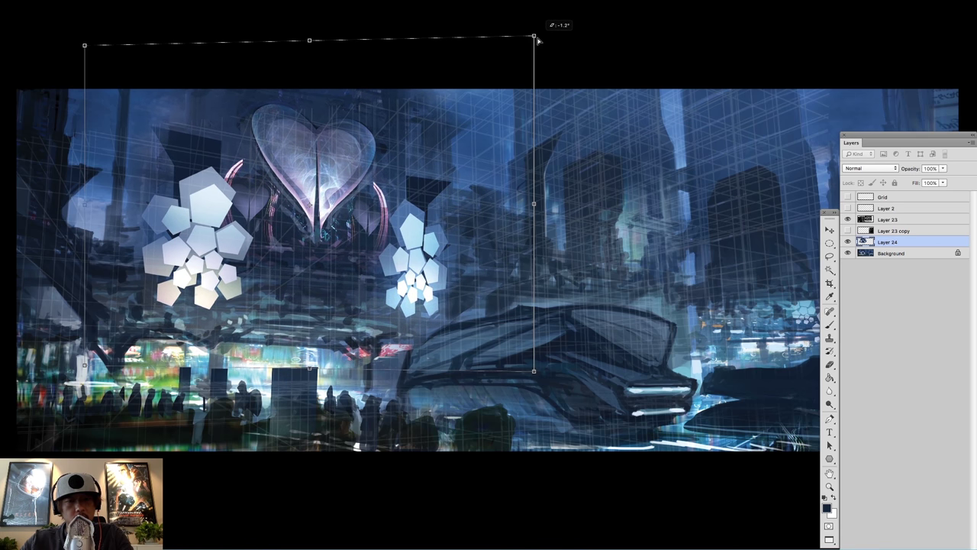
pyautogui.moveTo(538, 40); pyautogui.dragTo(538, 40)
pyautogui.moveTo(535, 374); pyautogui.dragTo(535, 376)
pyautogui.press('Return')
pyautogui.press('e')
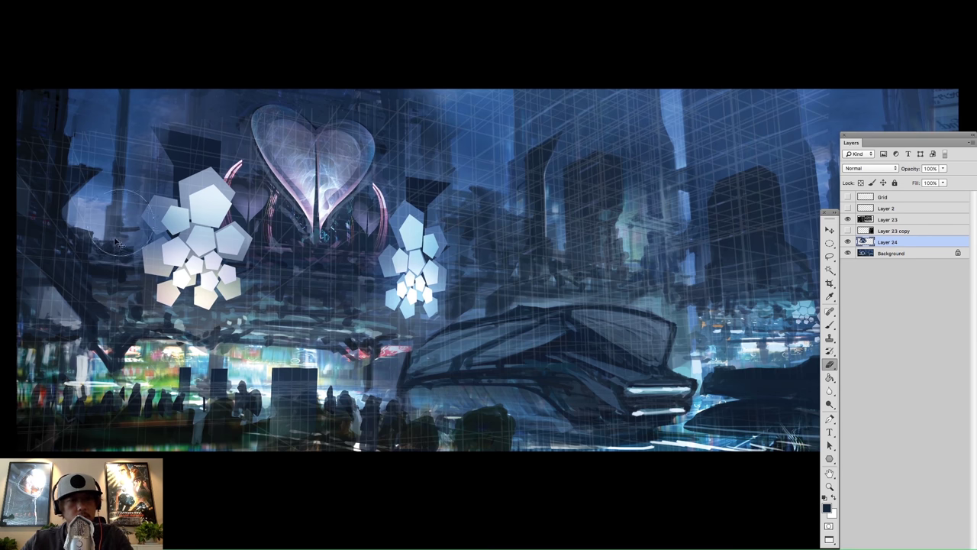
# - Hide the Layer 23 perspective grid and flip the painting back horizontally
pyautogui.click(849, 219)
pyautogui.press('Tab')
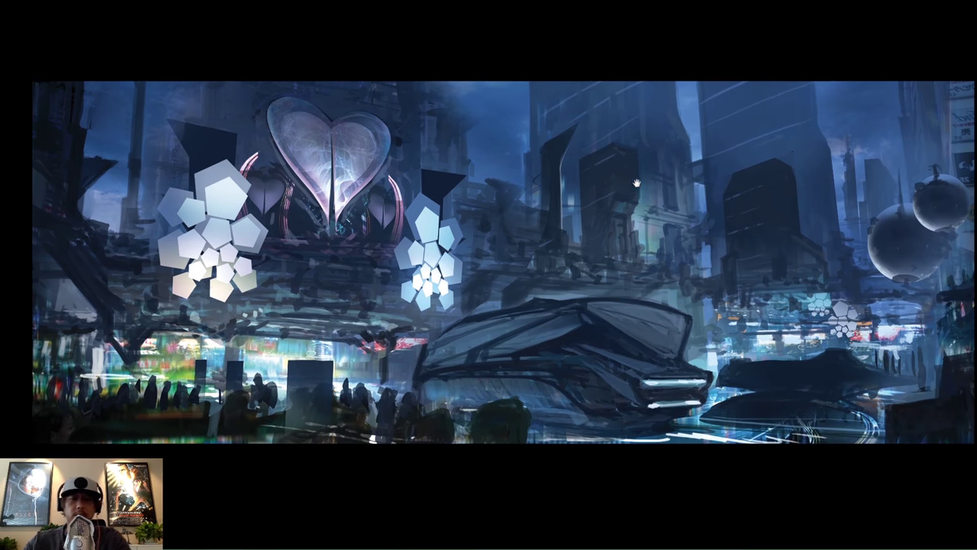
pyautogui.moveTo(662, 197)
pyautogui.mouseDown()
pyautogui.moveTo(638, 204)
pyautogui.moveTo(663, 198)
pyautogui.mouseUp()
pyautogui.hotkey('ctrl', 'shift', 'h')
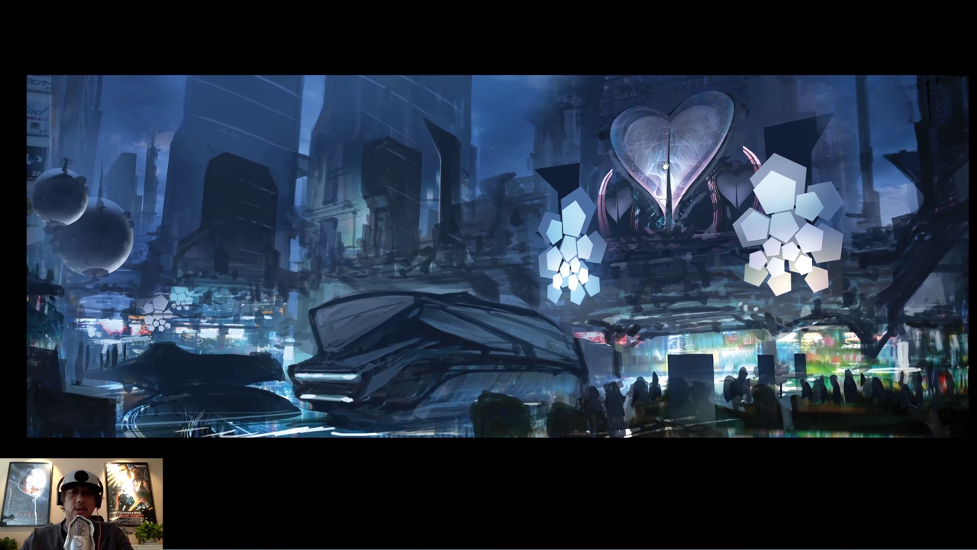
pyautogui.moveTo(593, 210); pyautogui.dragTo(597, 209)
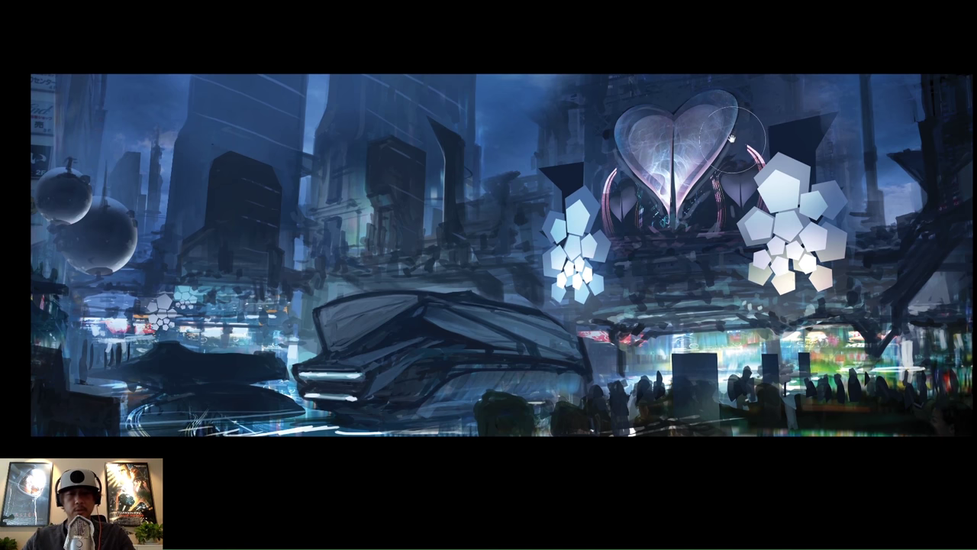
# - Merge Layer 24 into the Background and save the painting as fzd_dc_cyberpunk_v05 in Photoshop format
pyautogui.rightClick(641, 281)
pyautogui.doubleClick(669, 340)
pyautogui.press('Tab')
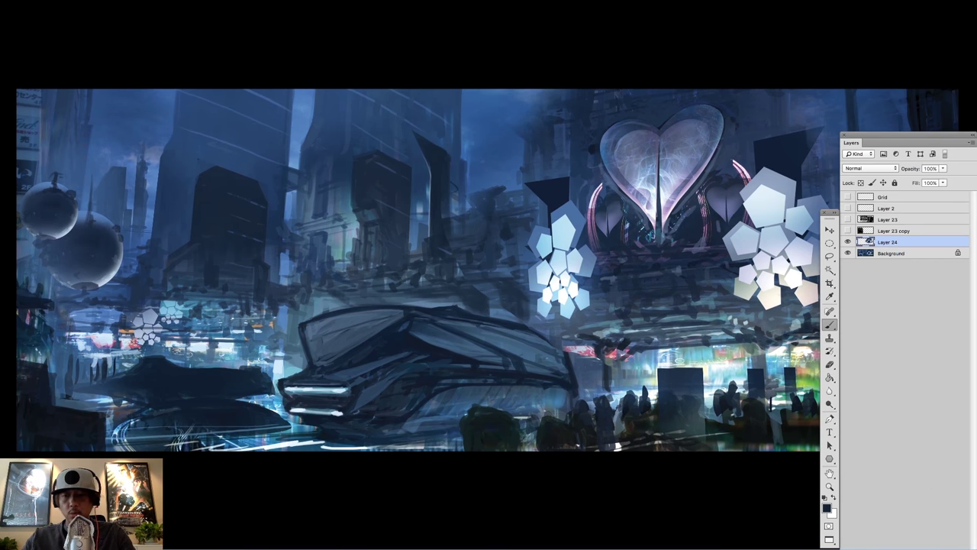
pyautogui.press('super+e')
pyautogui.press('super+shift+s')
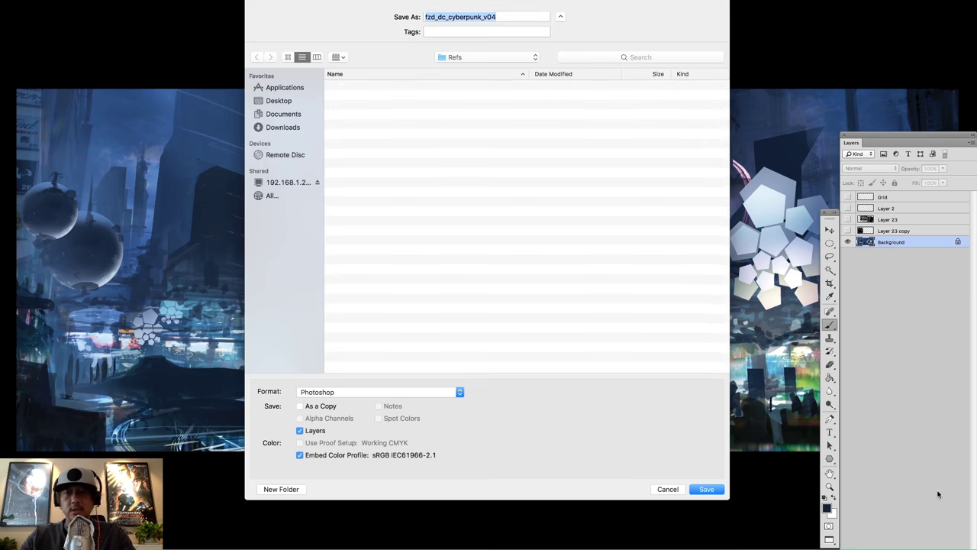
pyautogui.press('Right')
pyautogui.write('5')
pyautogui.press('Return')
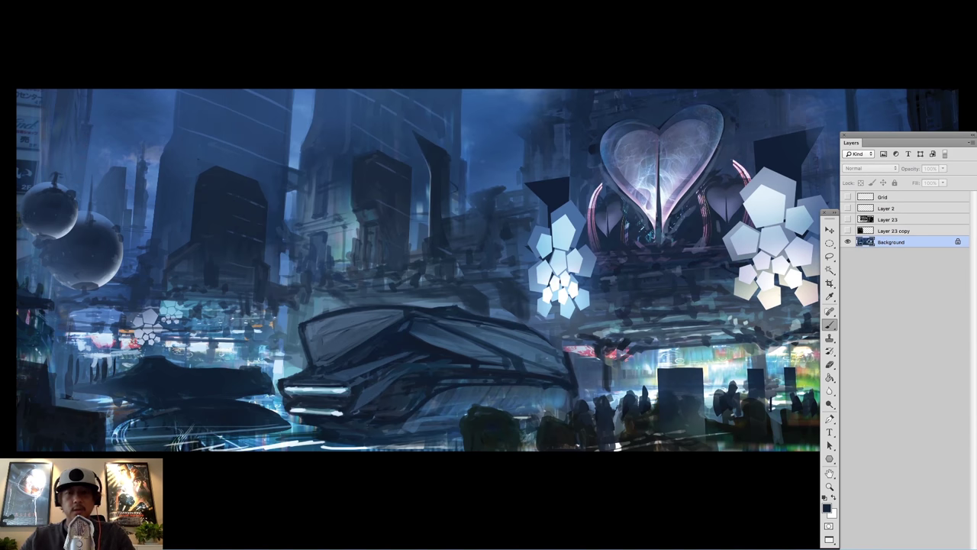
# - Add a new layer above the Background and try a white curve sweeping from below the vehicle toward the crowd
pyautogui.click(945, 546)
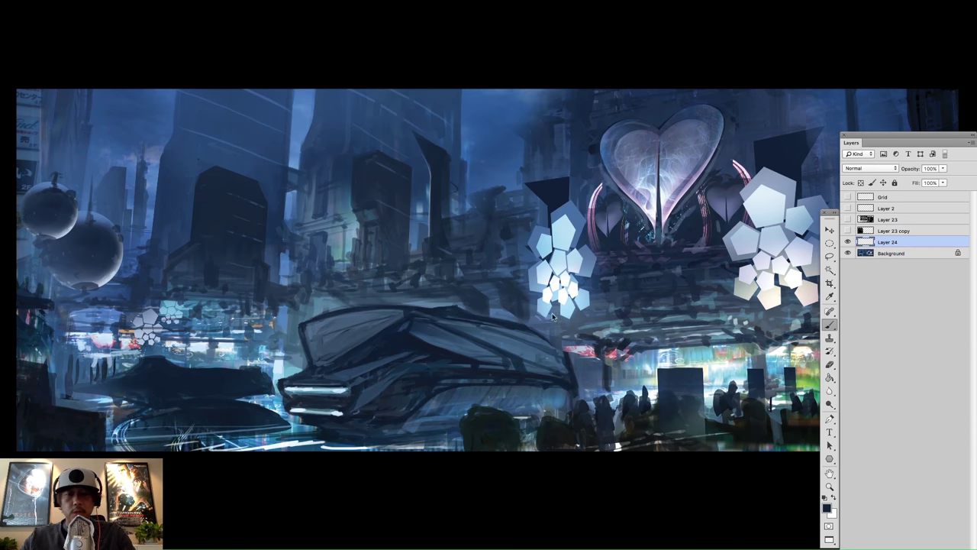
pyautogui.rightClick(553, 316)
pyautogui.click(586, 344)
pyautogui.click(505, 503)
pyautogui.keyDown('alt'); pyautogui.click(721, 367); pyautogui.keyUp('alt')
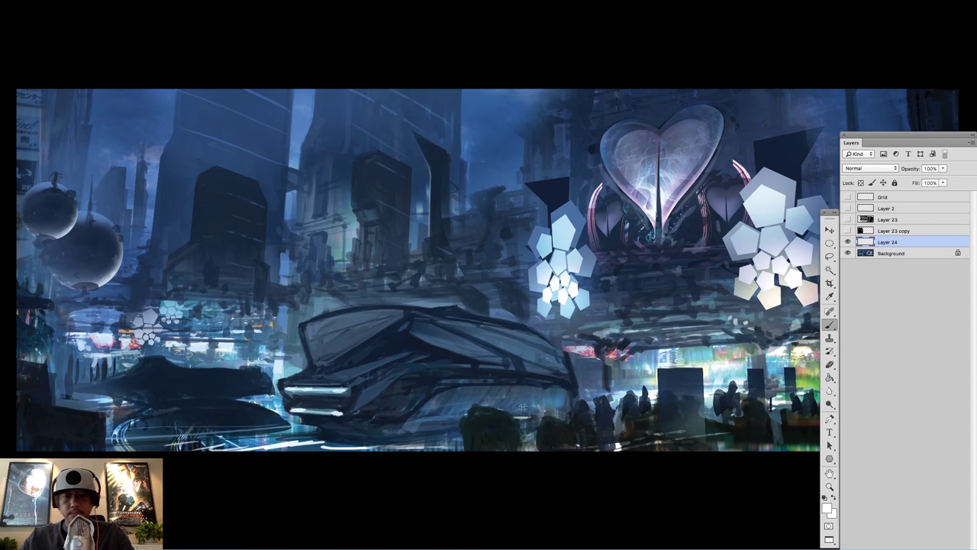
pyautogui.moveTo(415, 432)
pyautogui.mouseDown()
pyautogui.moveTo(744, 367)
pyautogui.moveTo(496, 408)
pyautogui.moveTo(391, 455)
pyautogui.mouseUp()
pyautogui.press('super+z')
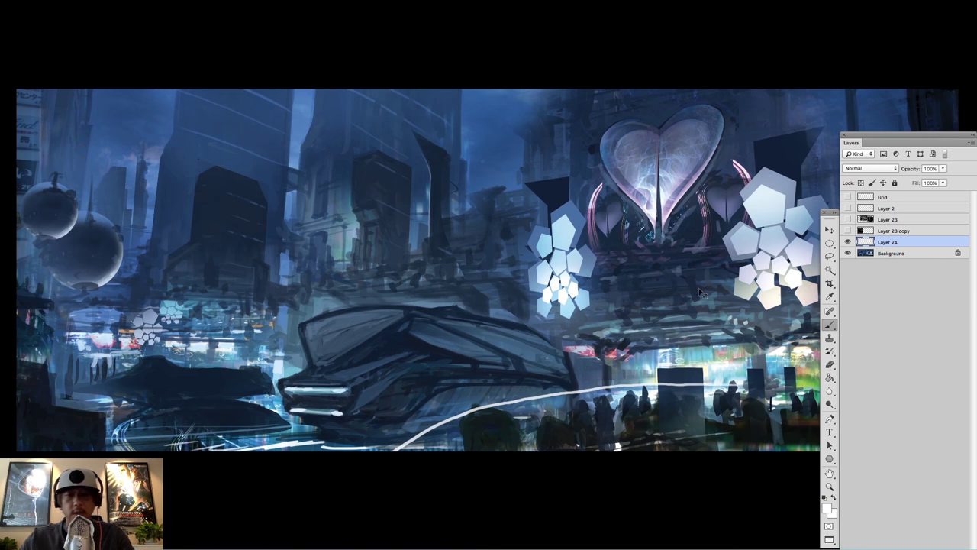
pyautogui.hotkey('ctrl', 'z')
# - Show the Layer 23 perspective grid and paint a dark upright block over the vehicle's rear, inside a selection, with a soft 800 px brush
pyautogui.moveTo(366, 222); pyautogui.dragTo(491, 406)
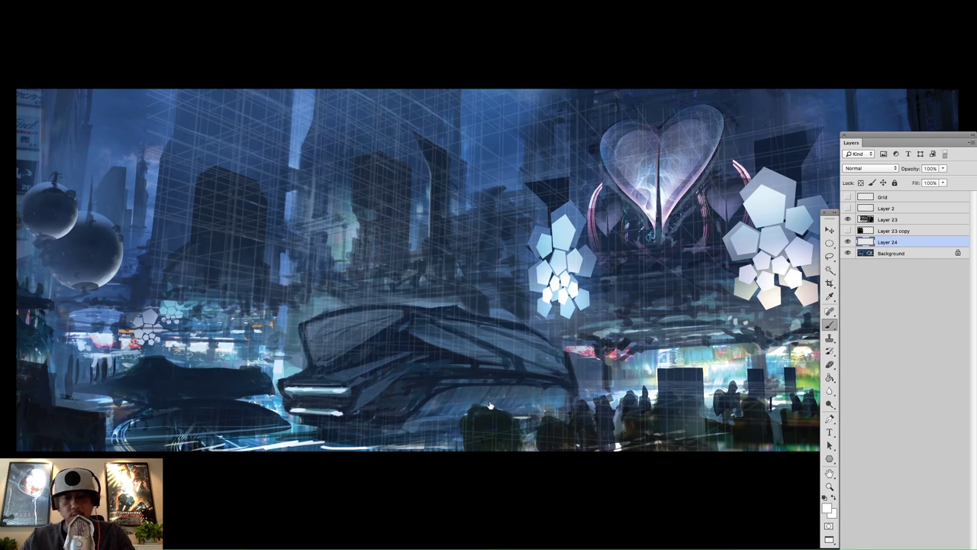
pyautogui.press('d')
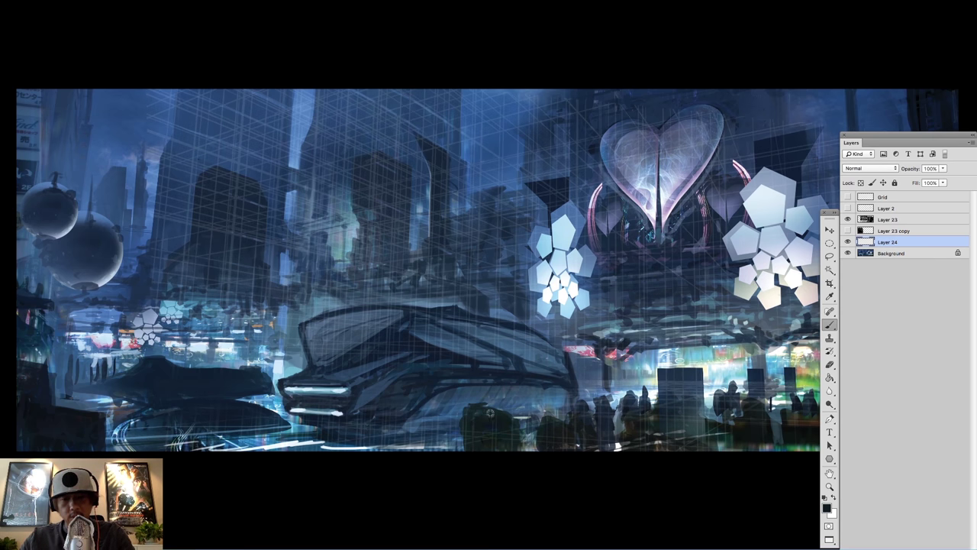
pyautogui.press('Tab')
pyautogui.press('Tab')
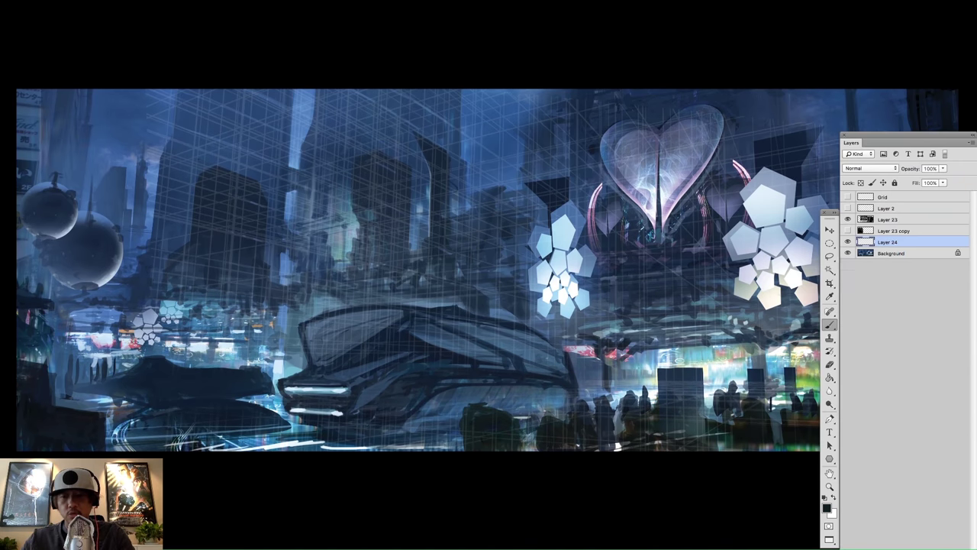
pyautogui.press('Tab')
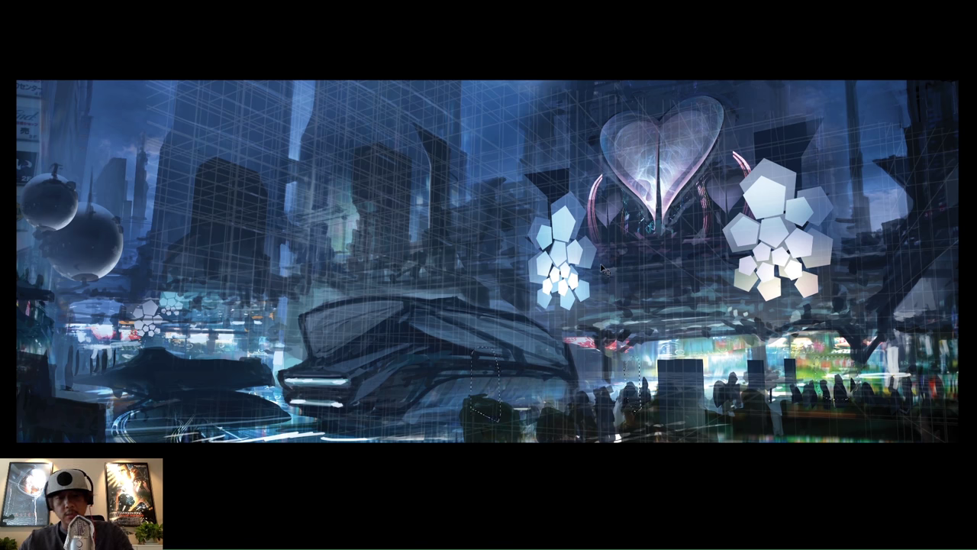
pyautogui.rightClick(644, 294)
pyautogui.click(821, 361)
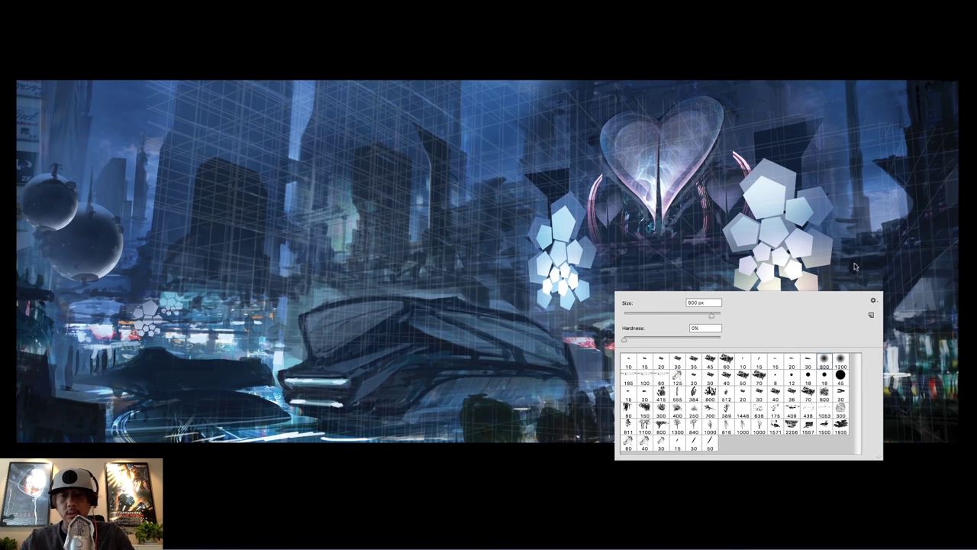
pyautogui.click(899, 245)
pyautogui.moveTo(485, 384); pyautogui.dragTo(485, 365)
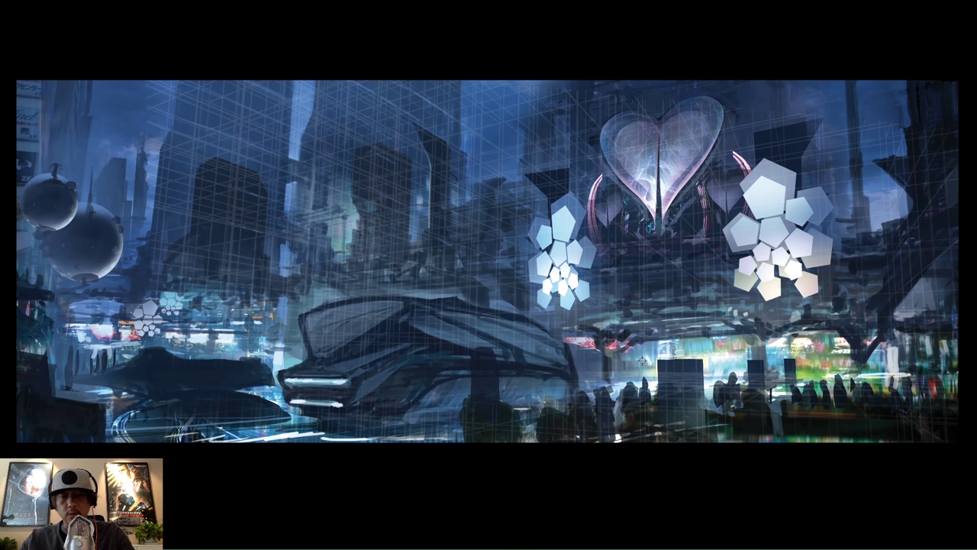
# - Add dark upright silhouettes among the crowd and refine them and the block over the vehicle's rear into figure shapes with a textured brush
pyautogui.moveTo(632, 365); pyautogui.dragTo(632, 392)
pyautogui.moveTo(824, 365); pyautogui.dragTo(849, 386)
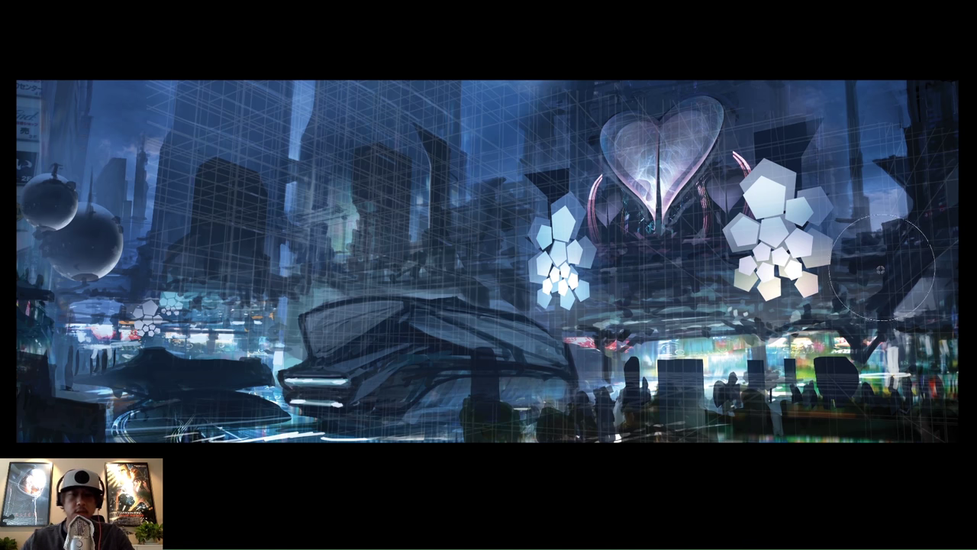
pyautogui.rightClick(595, 309)
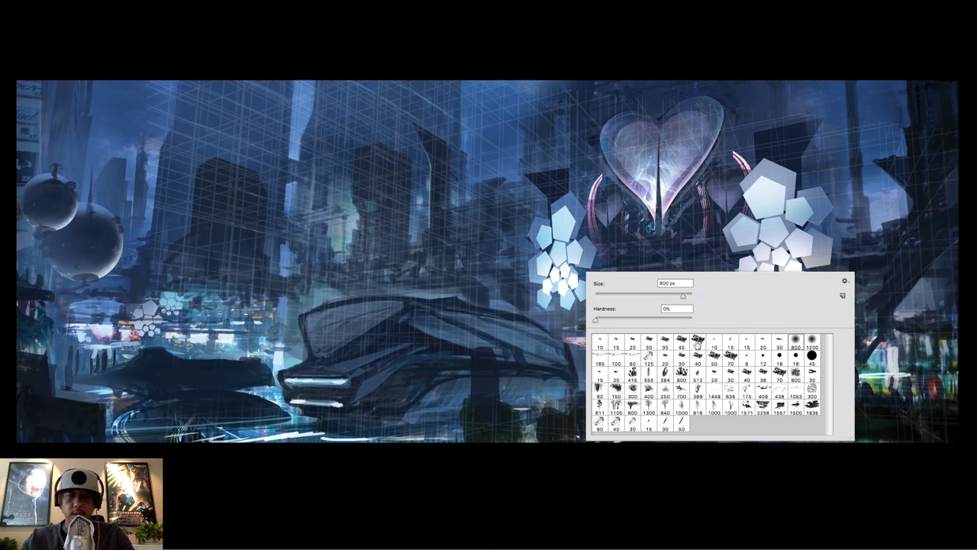
pyautogui.click(697, 344)
pyautogui.click(489, 370)
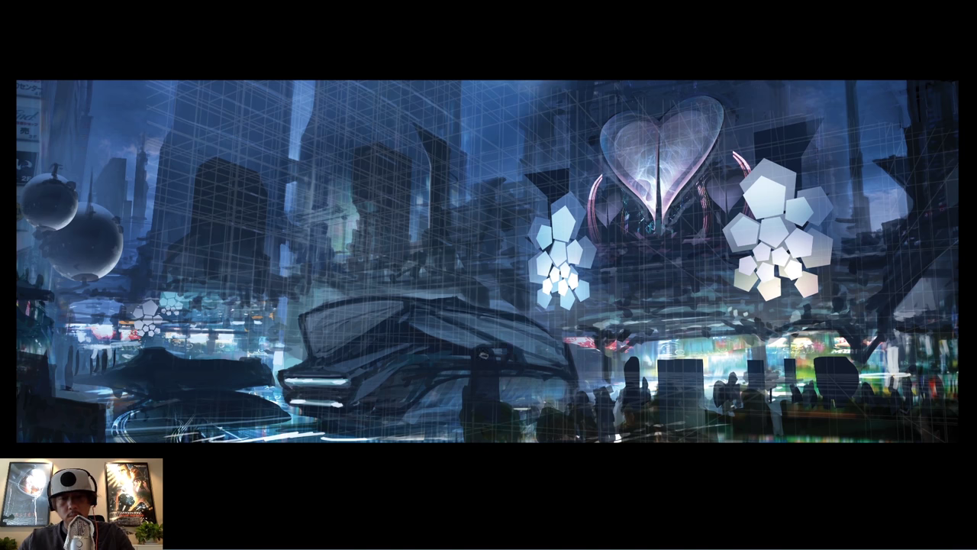
pyautogui.moveTo(492, 351); pyautogui.dragTo(510, 347)
pyautogui.moveTo(498, 405)
pyautogui.mouseDown()
pyautogui.moveTo(510, 356)
pyautogui.moveTo(506, 395)
pyautogui.moveTo(527, 440)
pyautogui.mouseUp()
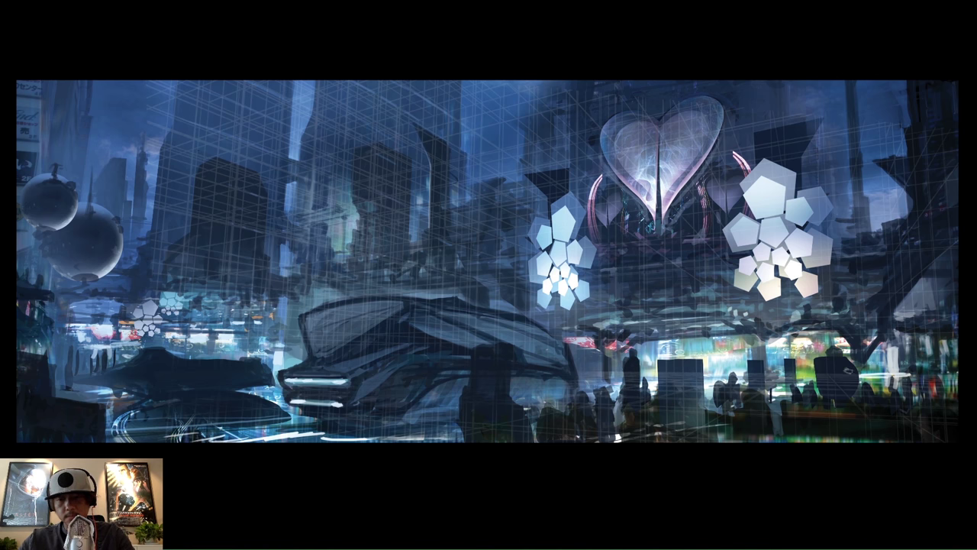
pyautogui.moveTo(826, 402); pyautogui.dragTo(839, 409)
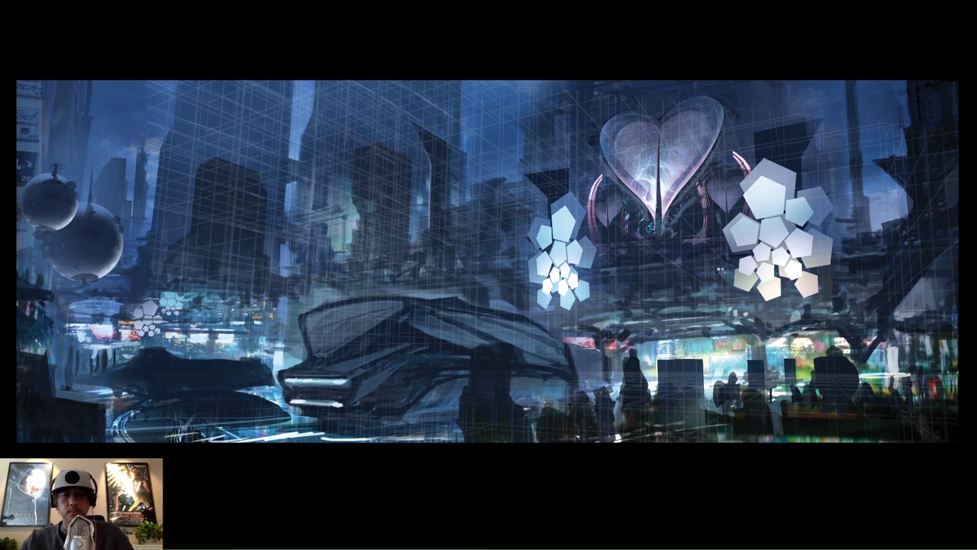
# - Flip the painting horizontally and hide the Layer 23 perspective grid
pyautogui.hotkey('ctrl', 'shift', 'h')
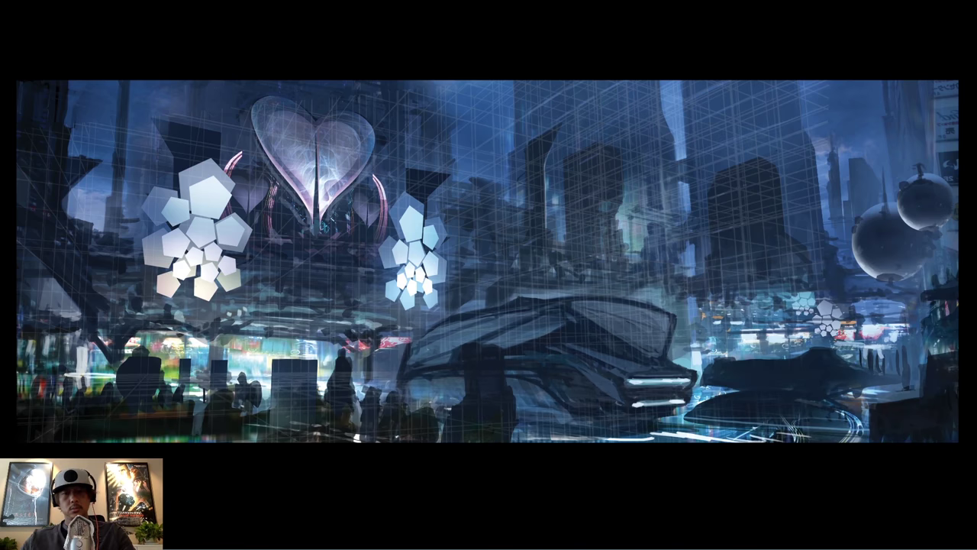
pyautogui.moveTo(563, 332); pyautogui.dragTo(570, 331)
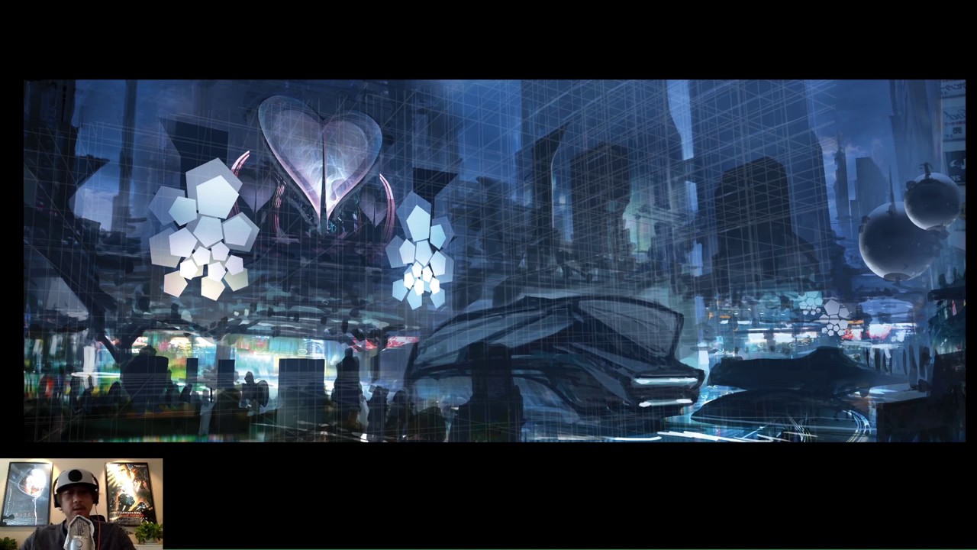
pyautogui.press('Tab')
pyautogui.click(846, 221)
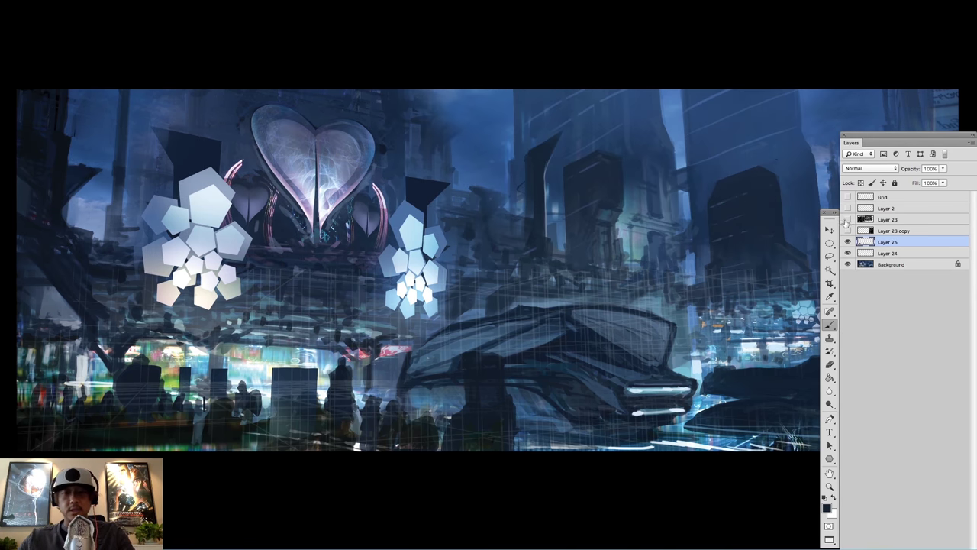
pyautogui.press('Tab')
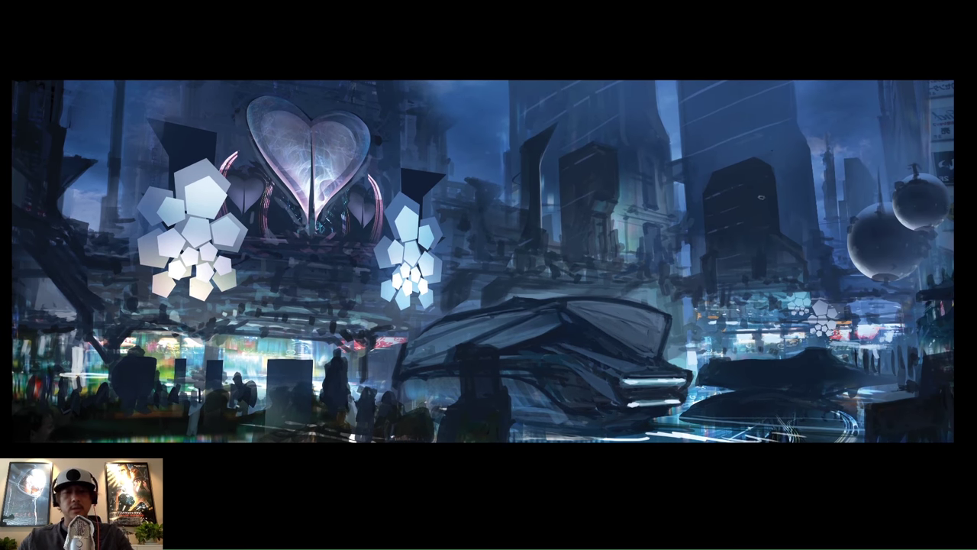